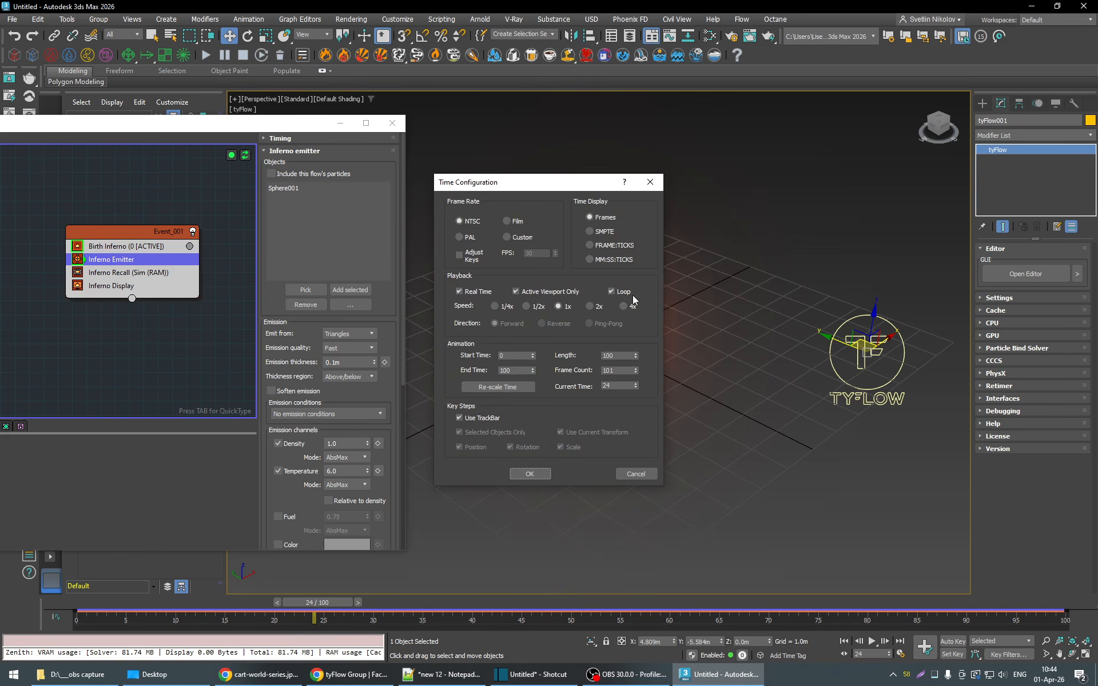
- Turn off looping and real-time playback in the time configuration
left_click(611, 291)
left_click(459, 292)
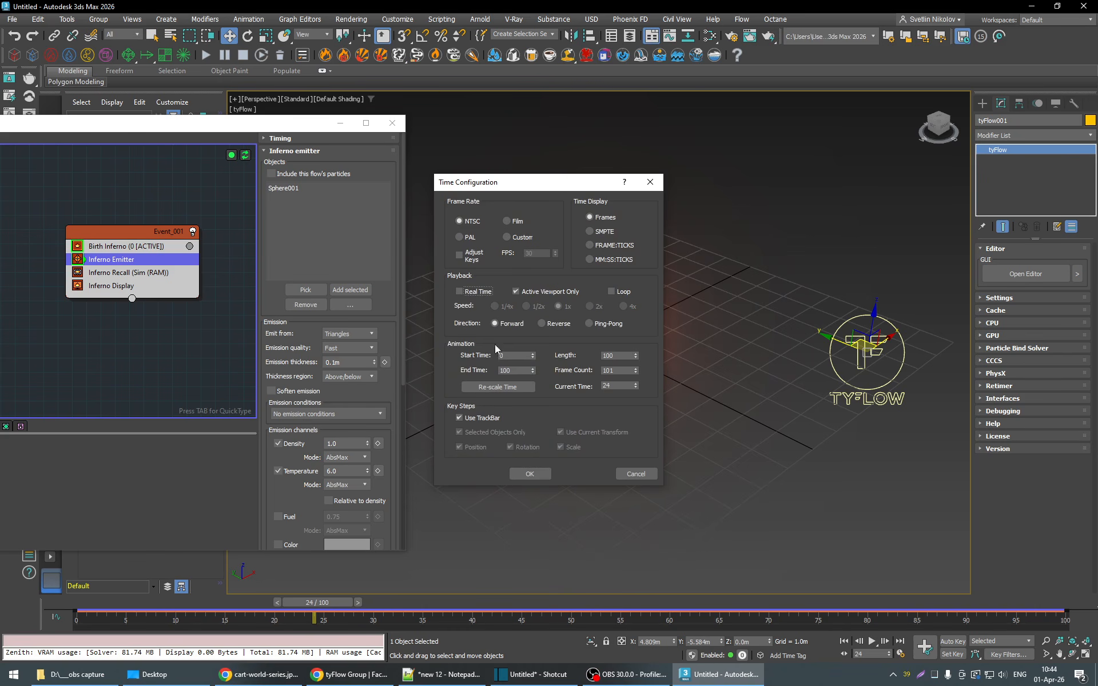
left_click(531, 475)
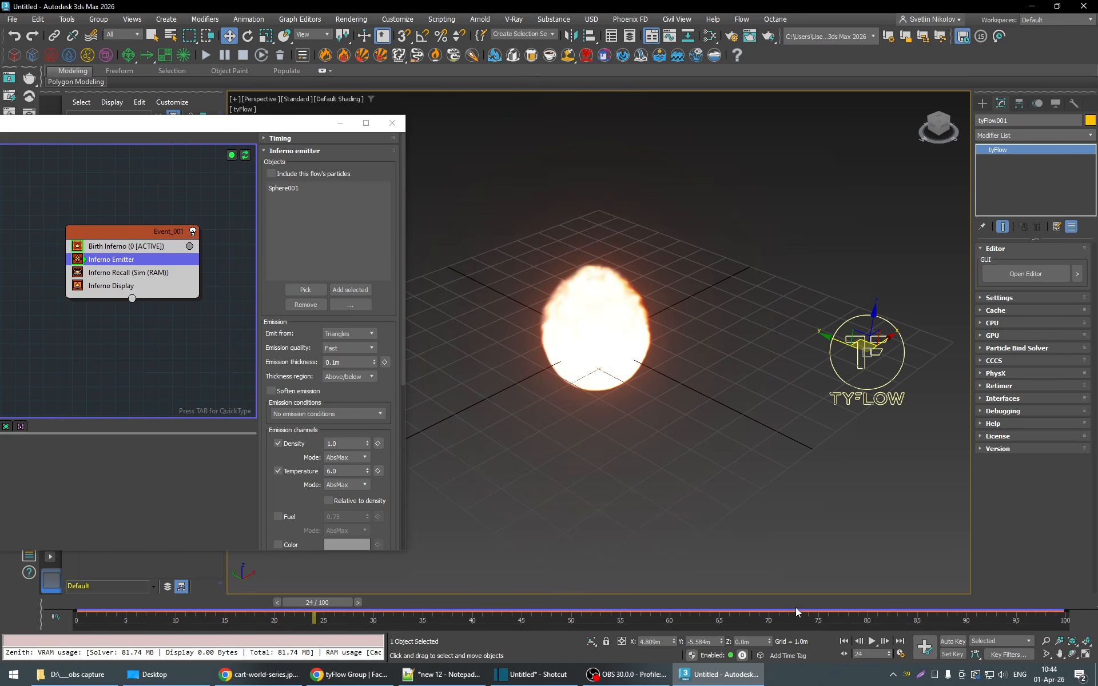
- Play the fire simulation through to frame 100 to review how the flame and smoke develop
left_click(872, 640)
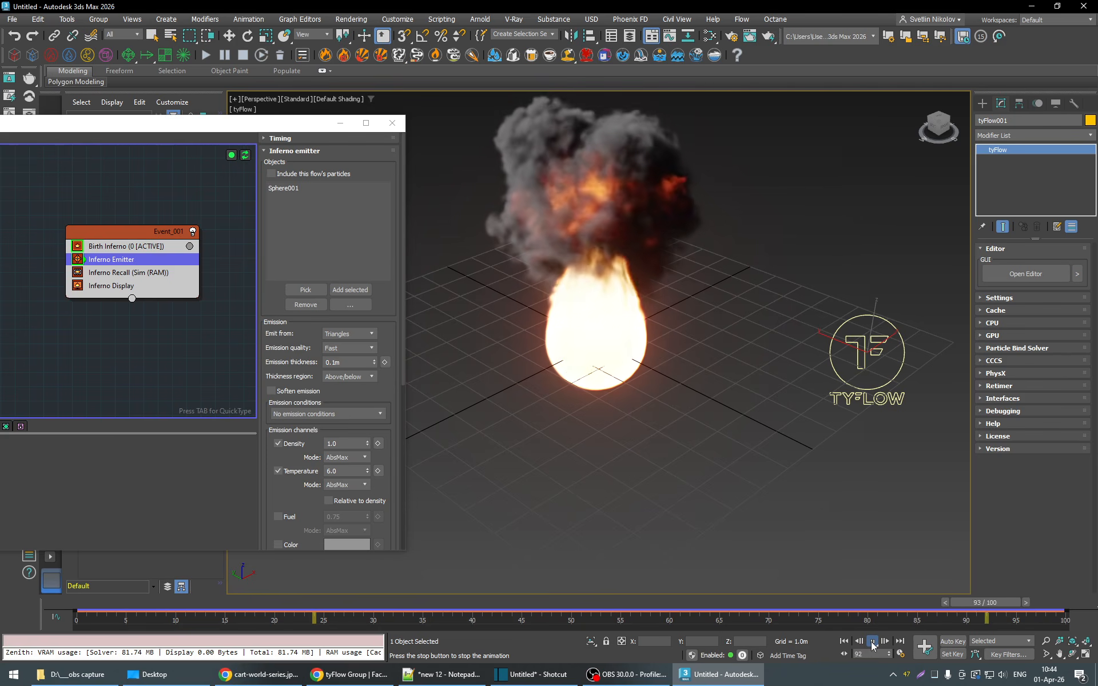
key("w")
middle_click_drag(673, 369, 693, 438)
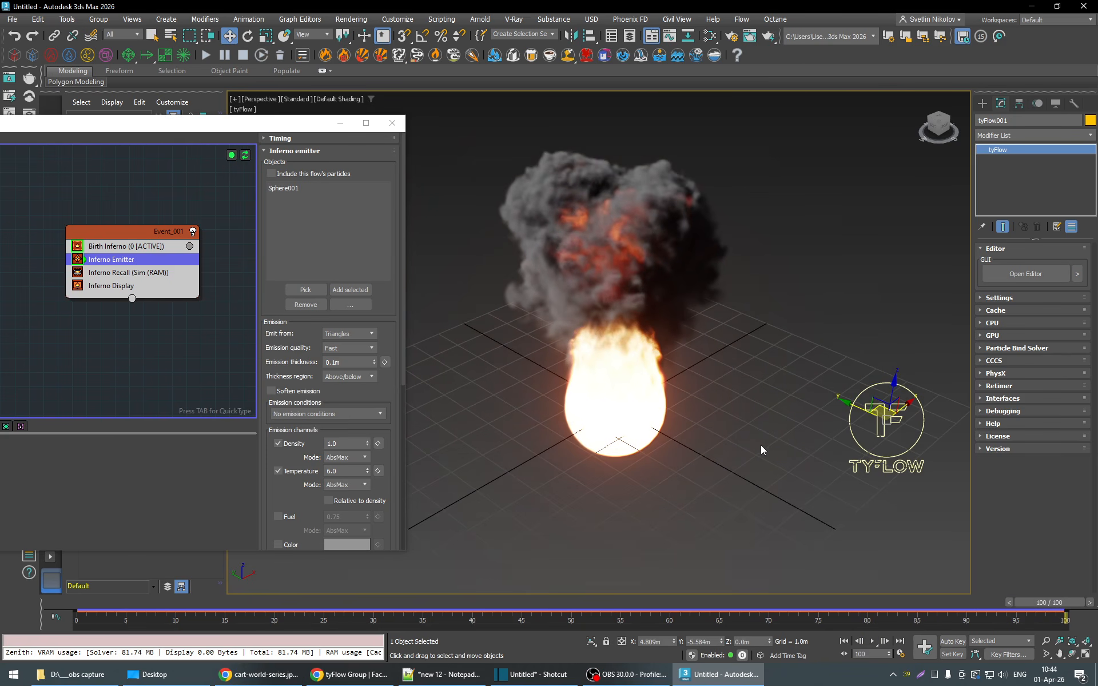
key("q")
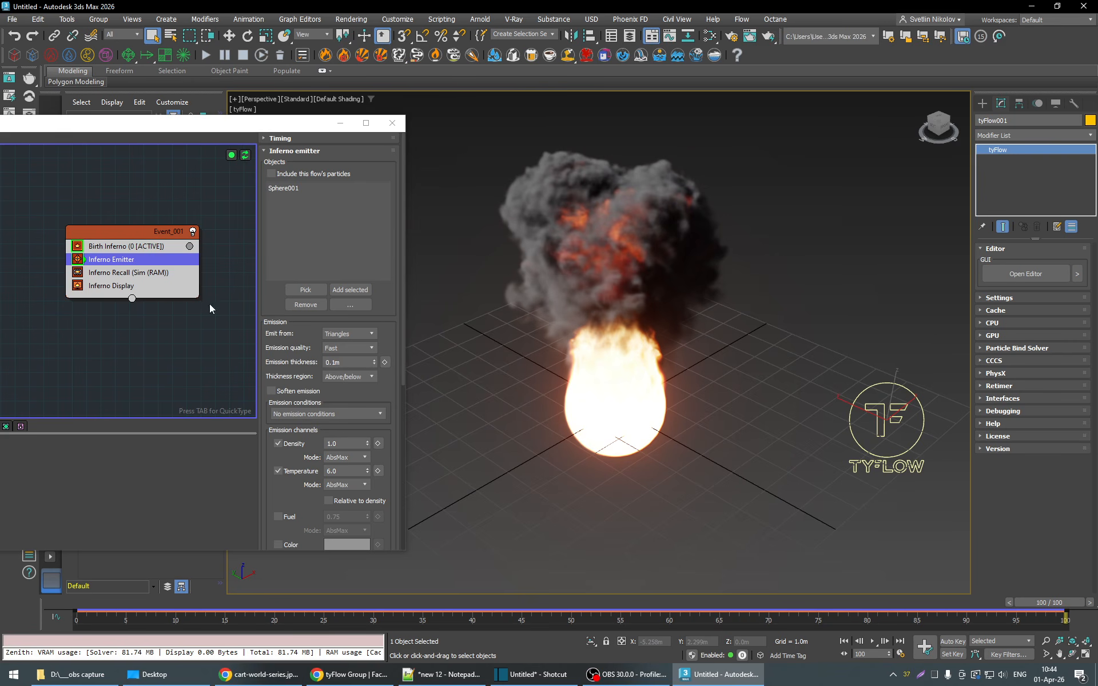
- Set the density dissipation of the Birth Inferno operator to 0.1
left_click(108, 286)
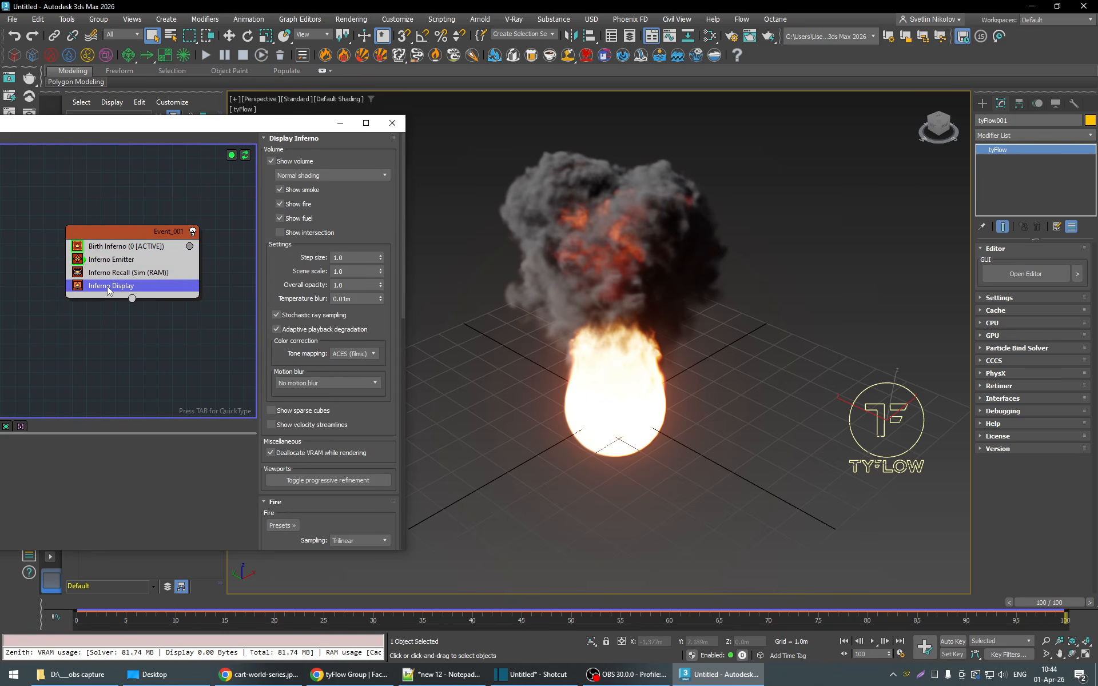
left_click(112, 249)
left_click_drag(394, 345, 395, 306)
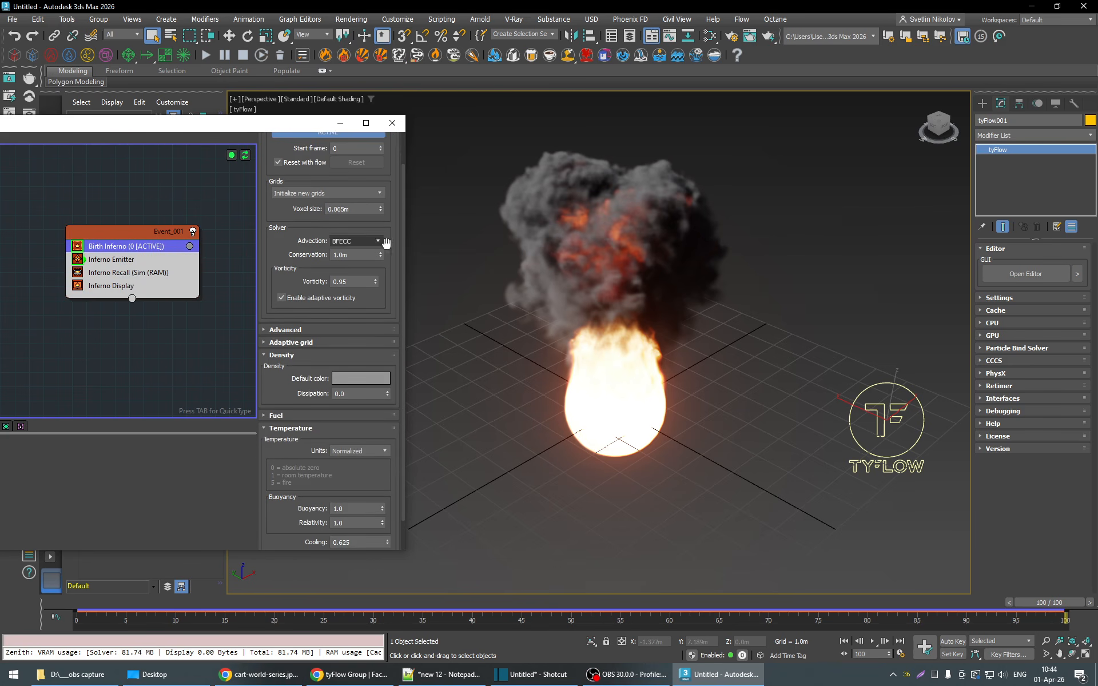
scroll(397, 263, "up", 1)
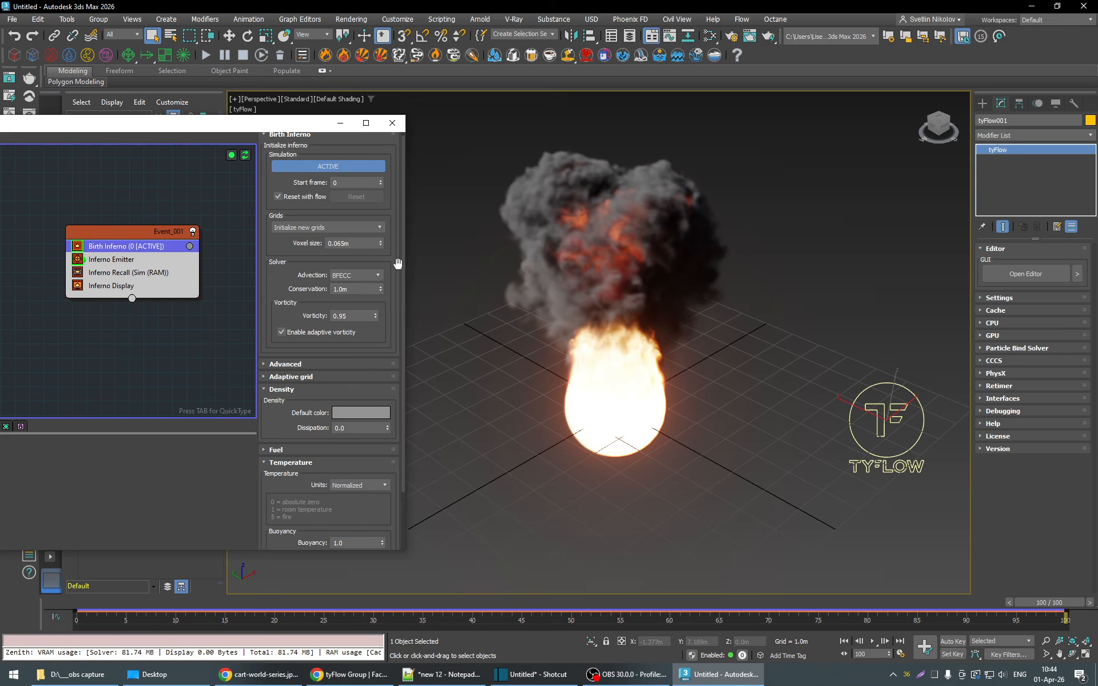
left_click(353, 428)
type("1")
key("Return")
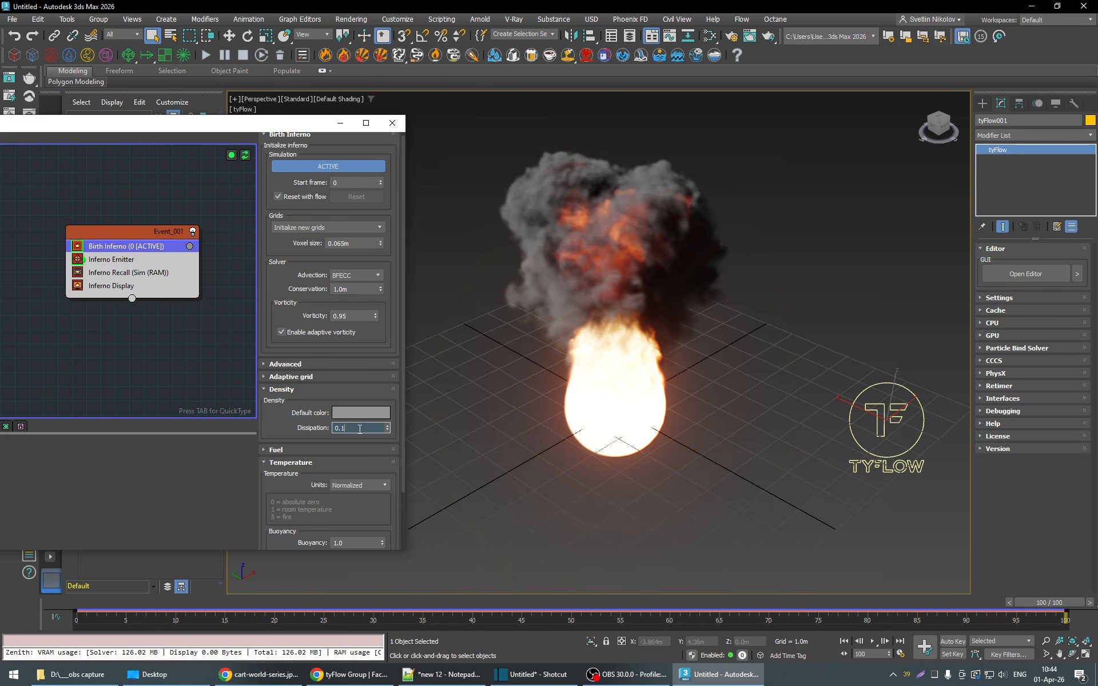
- Try density dissipation values of 0.4, 0.8 and 1.0 and scrub through the animation to compare the smoke
key("BackSpace")
type("4")
key("Return")
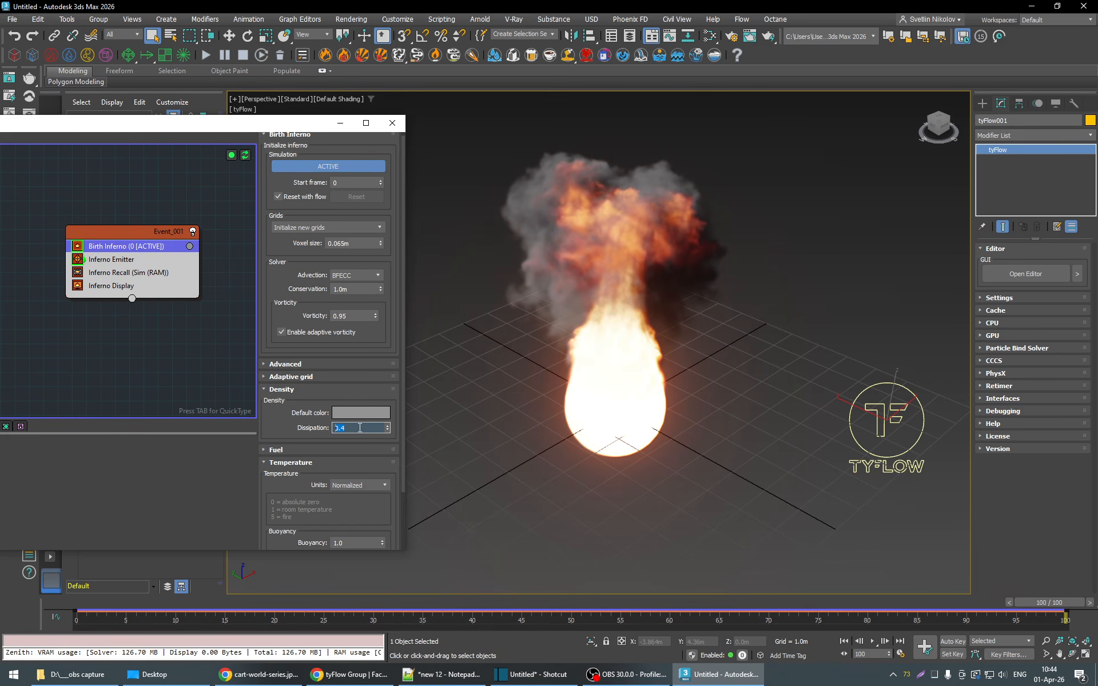
type("8")
key("Return")
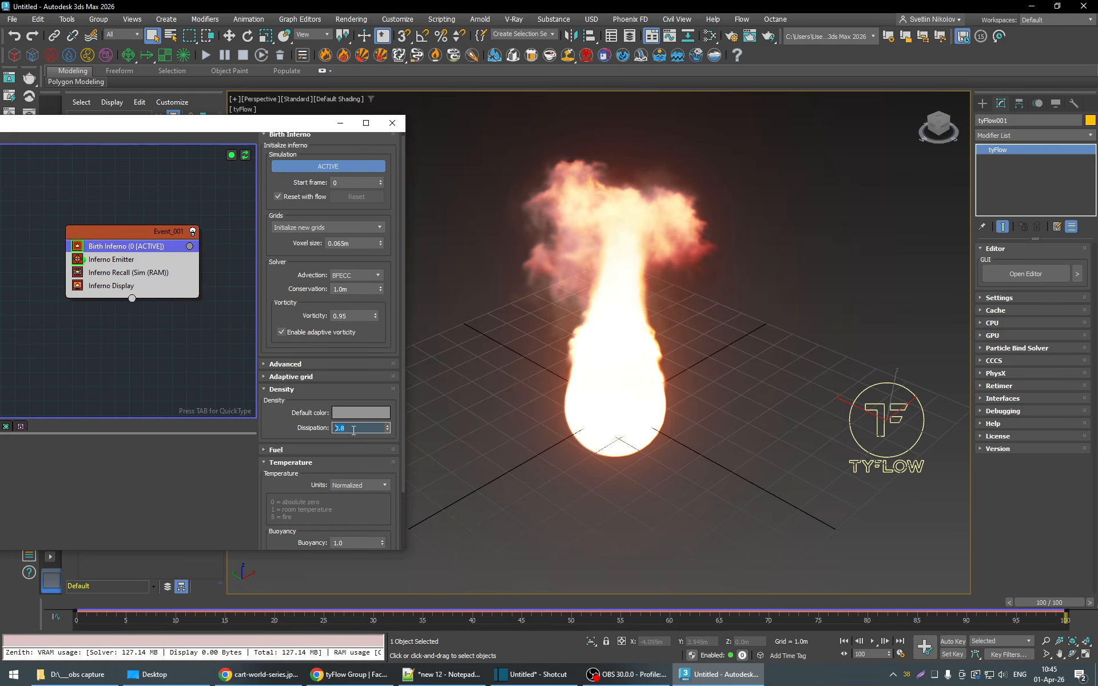
type("1")
key("Return")
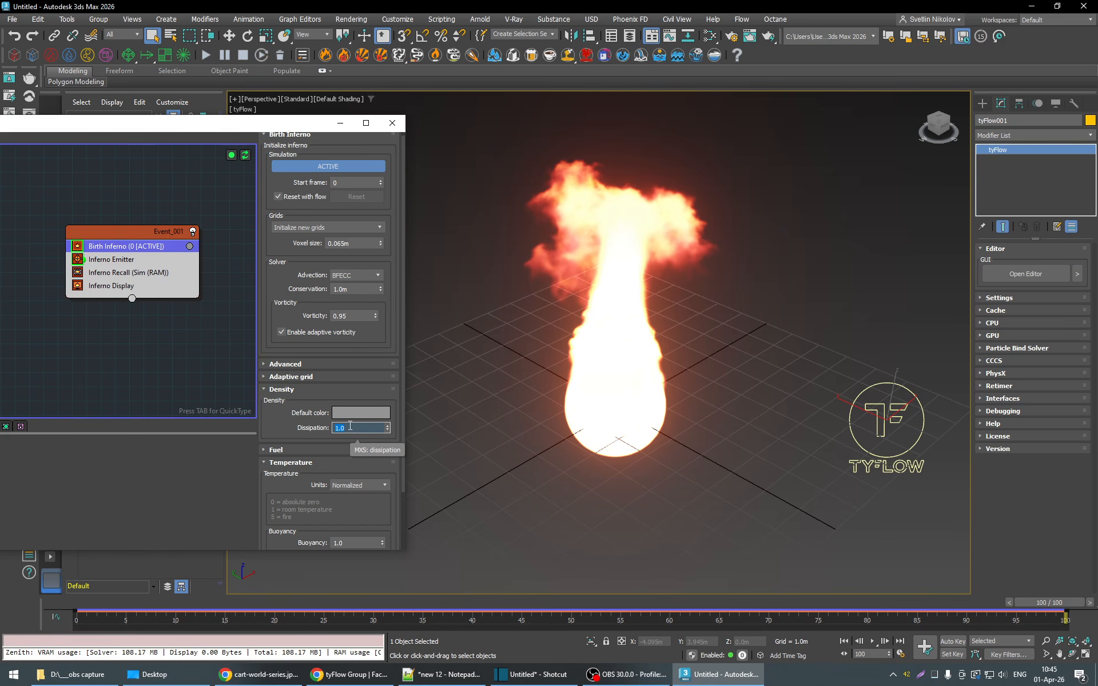
left_click_drag(132, 606, 1055, 602)
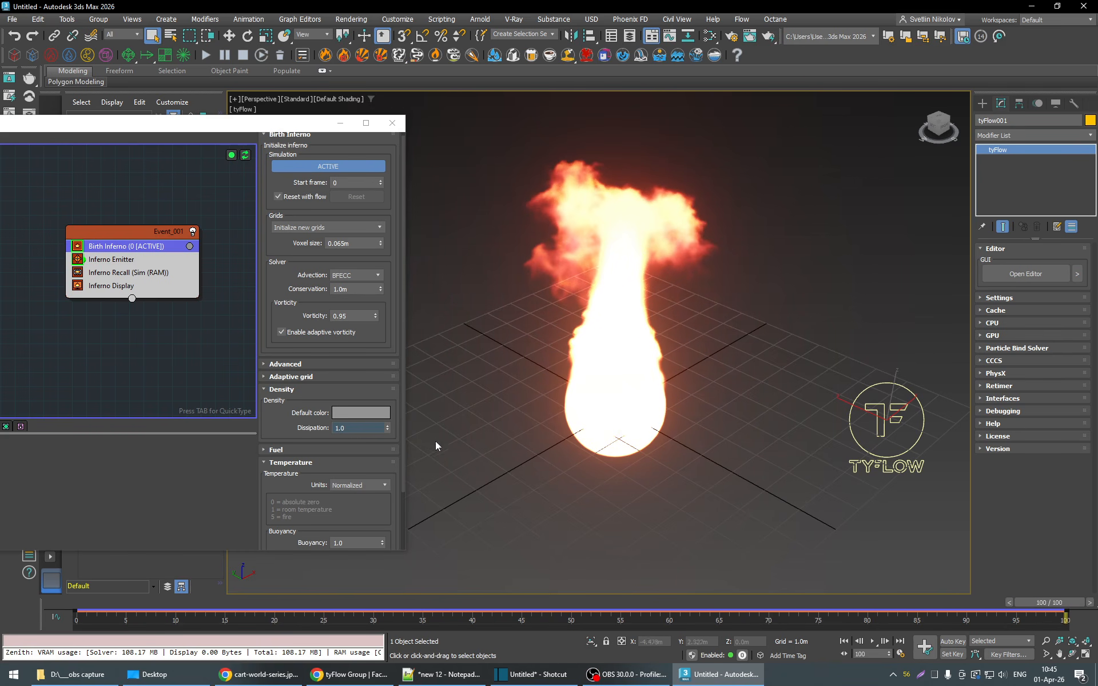
- Set the density dissipation to 0.8 and scrub the animation back to frame 94
double_click(358, 430)
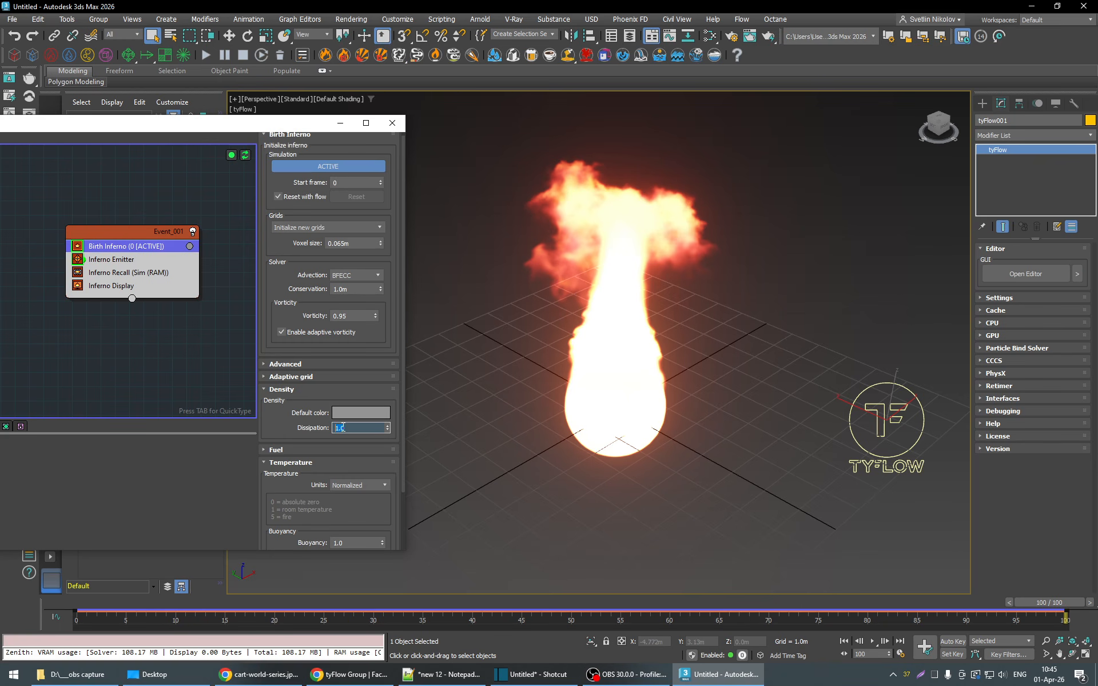
key("Return")
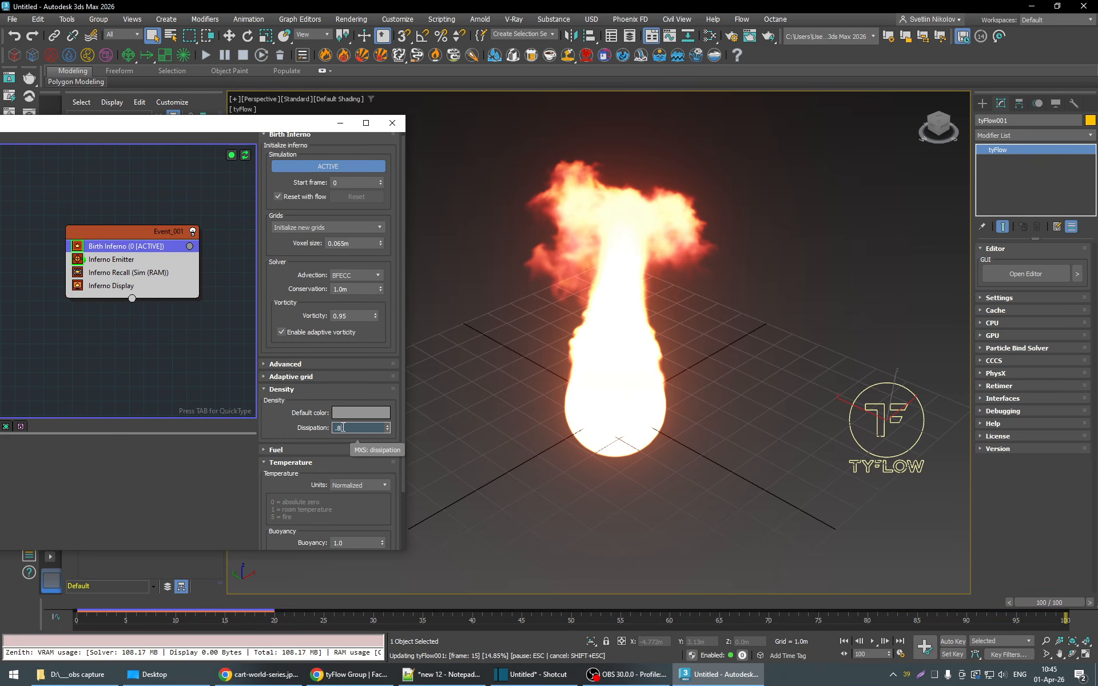
left_click(274, 430)
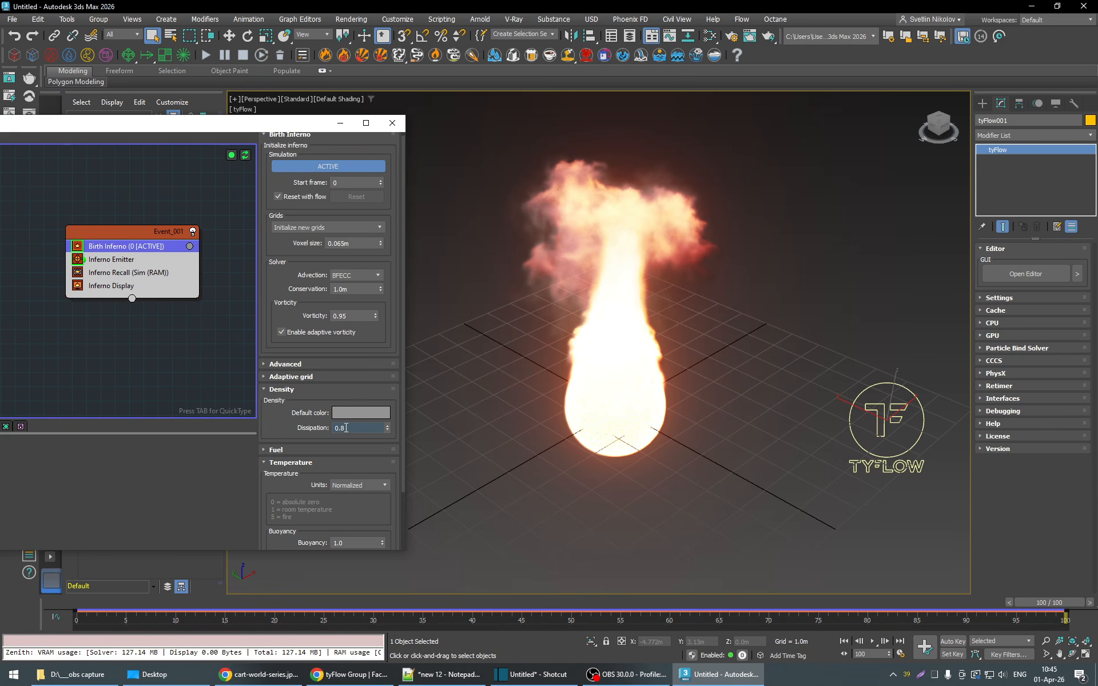
mouse_move(1073, 605)
left_mouse_down()
mouse_move(770, 622)
mouse_move(1081, 629)
mouse_move(592, 626)
mouse_move(1075, 616)
left_mouse_up()
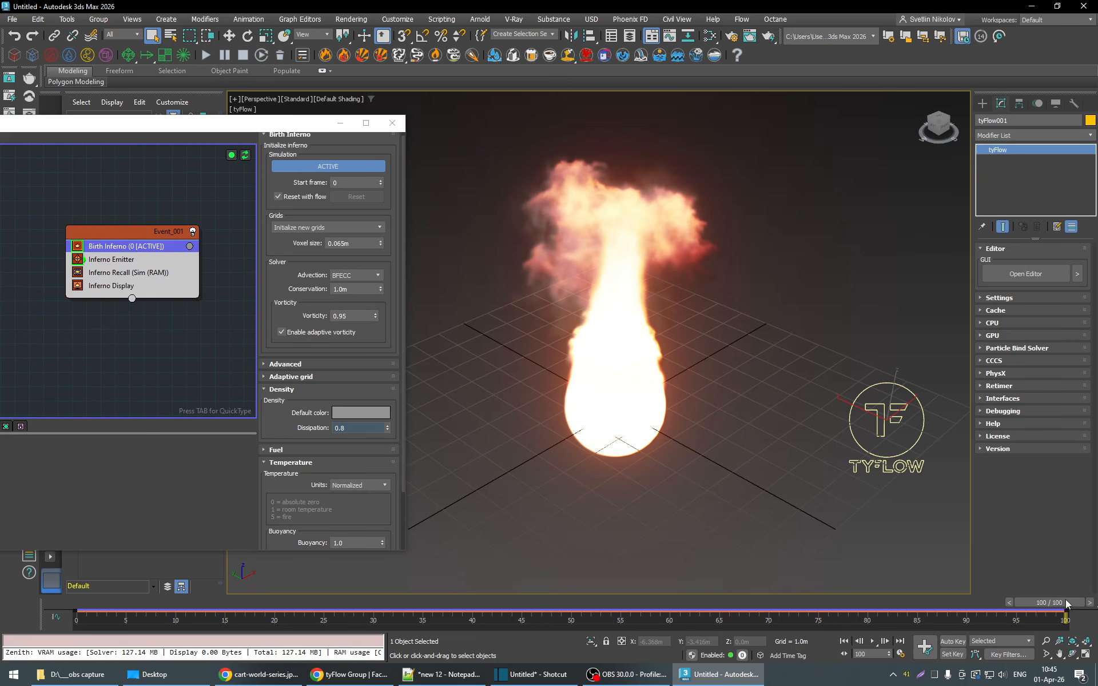
mouse_move(1065, 603)
left_mouse_down()
mouse_move(517, 604)
mouse_move(1055, 604)
left_mouse_up()
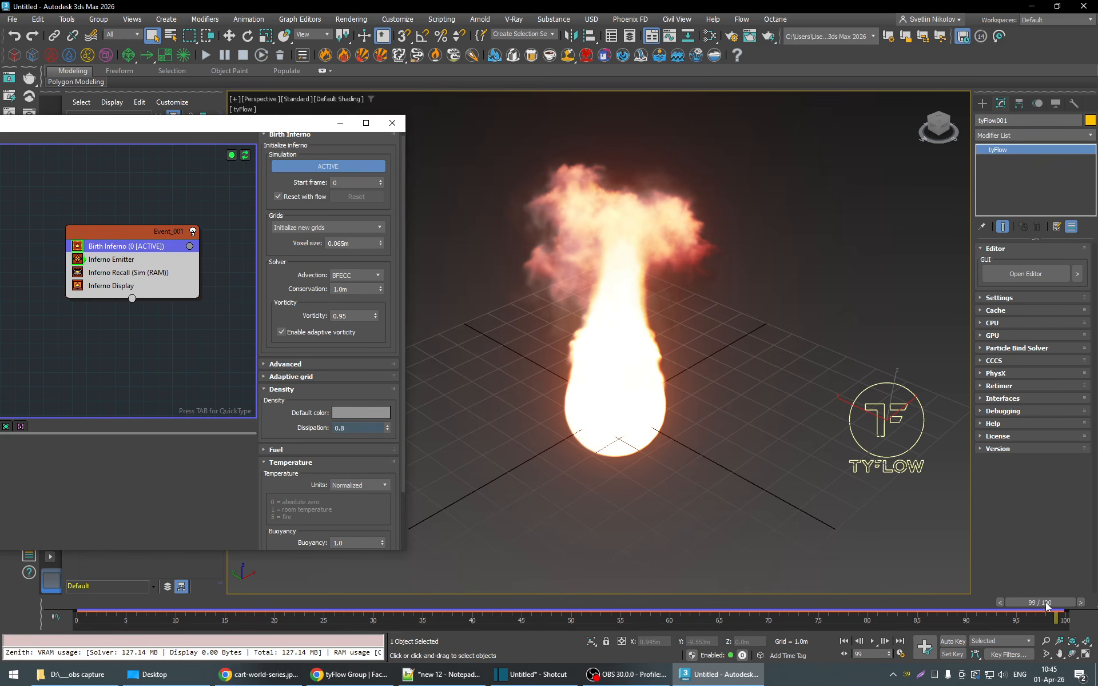
left_click_drag(1052, 603, 994, 603)
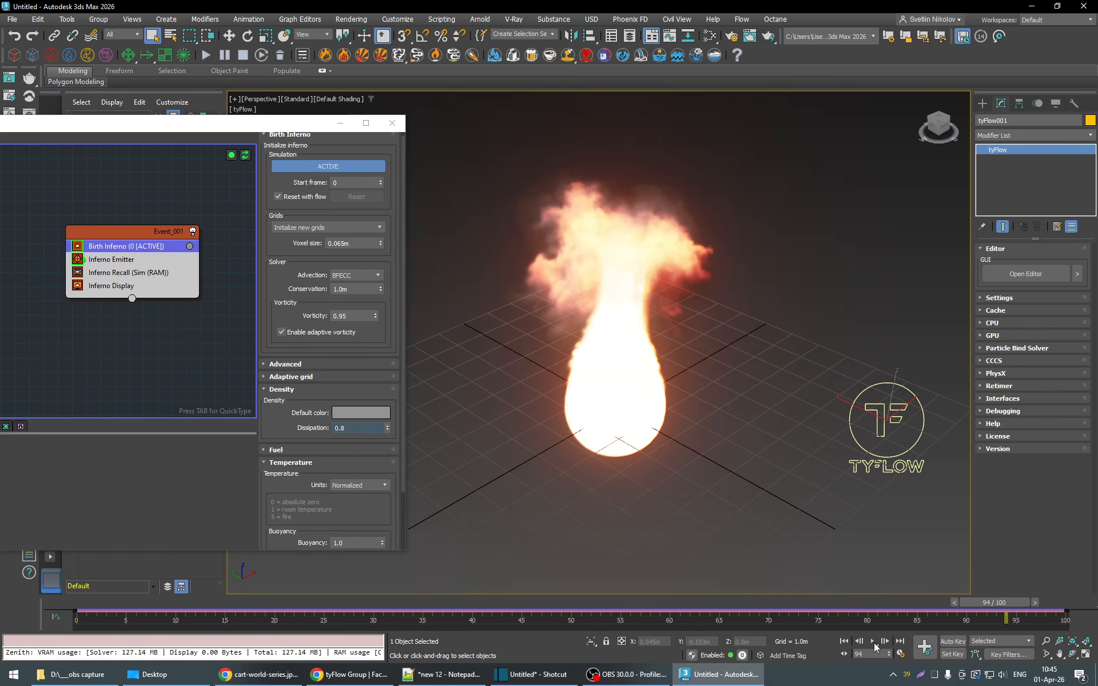
- Set the animation length to 200 frames in the time configuration
right_click(874, 642)
double_click(607, 356)
type("200")
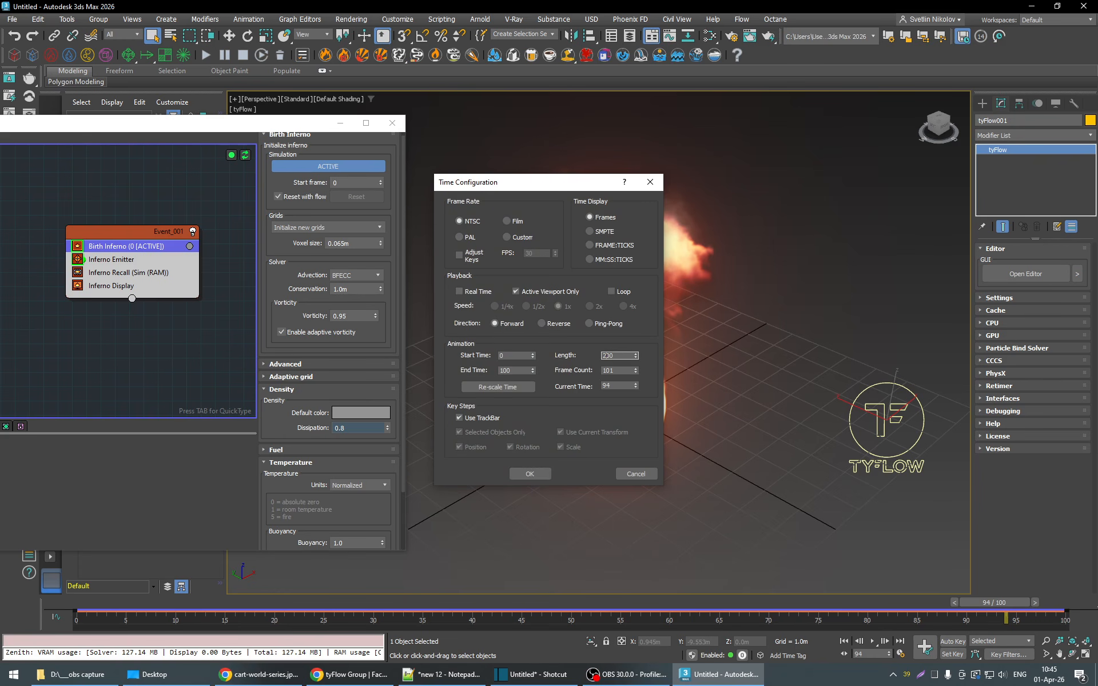
left_click(529, 474)
- Play the simulation on to frame 200 and examine the full height of the flame
left_click(873, 641)
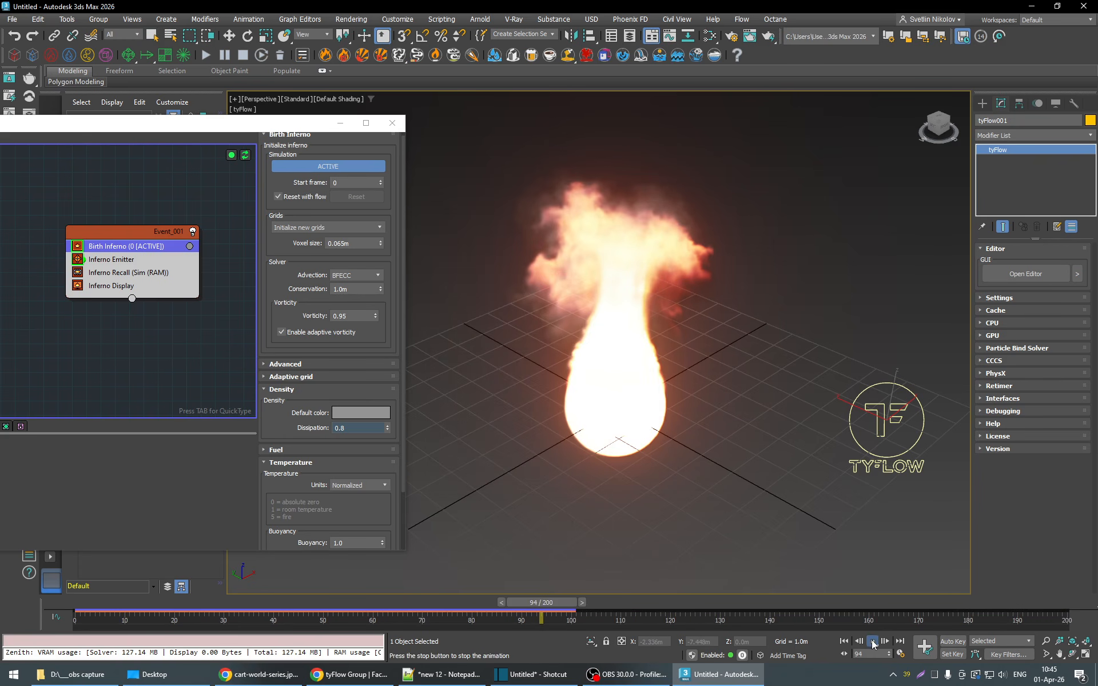
middle_click_drag(777, 436, 758, 478)
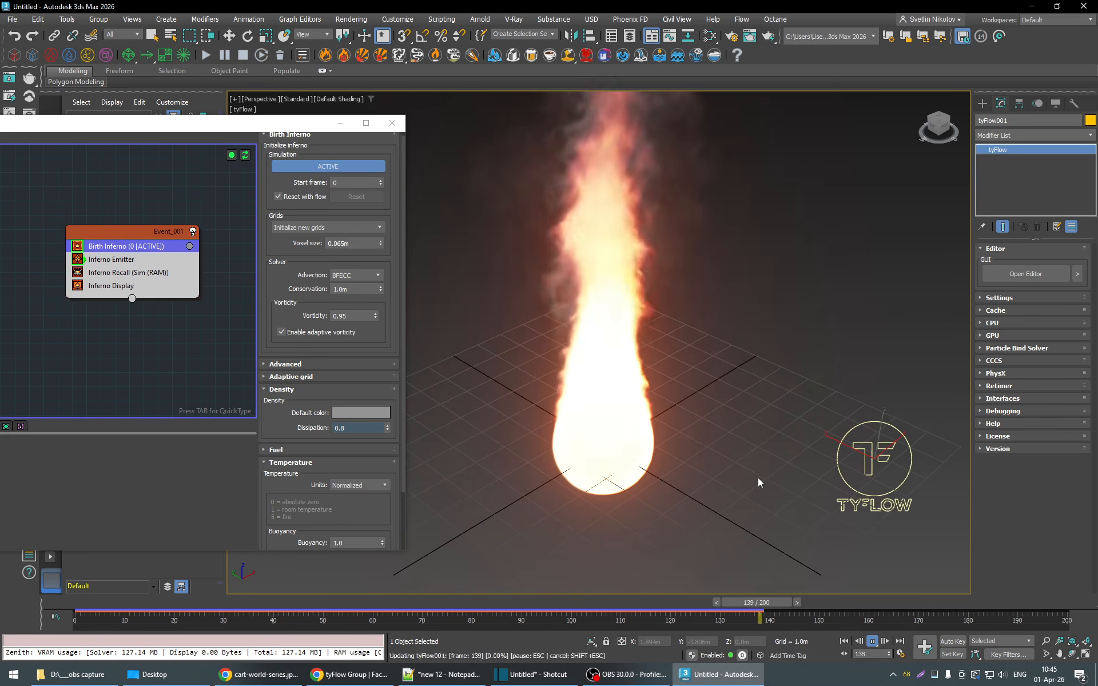
scroll(757, 478, "down", 5)
scroll(689, 446, "up", 3)
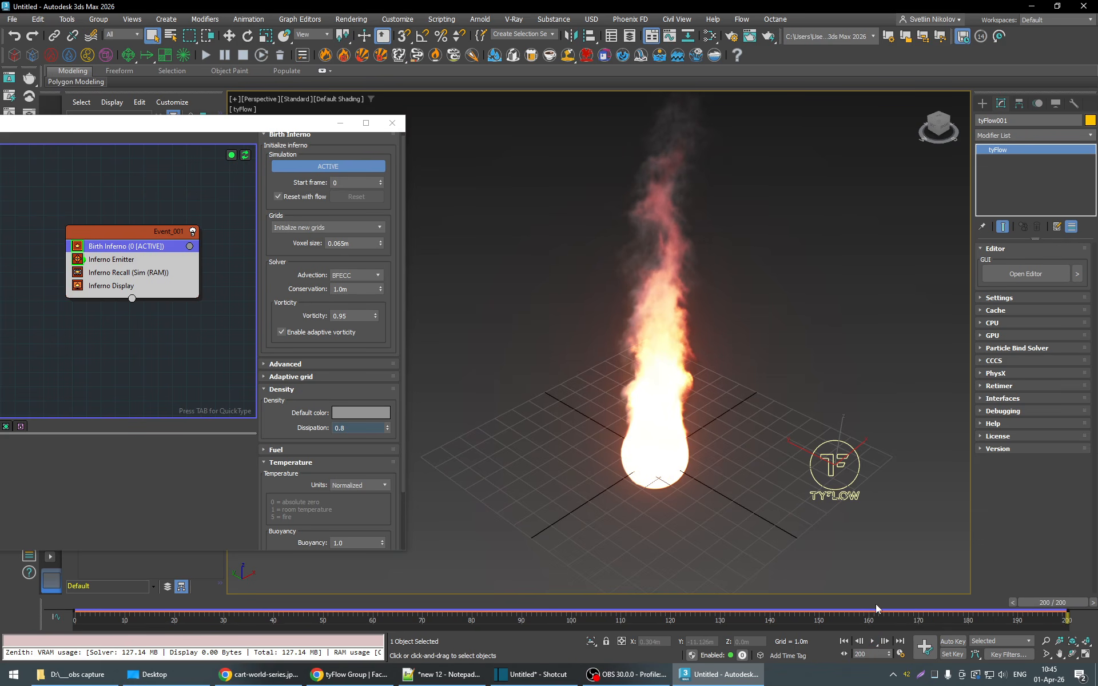
scroll(716, 488, "up", 4)
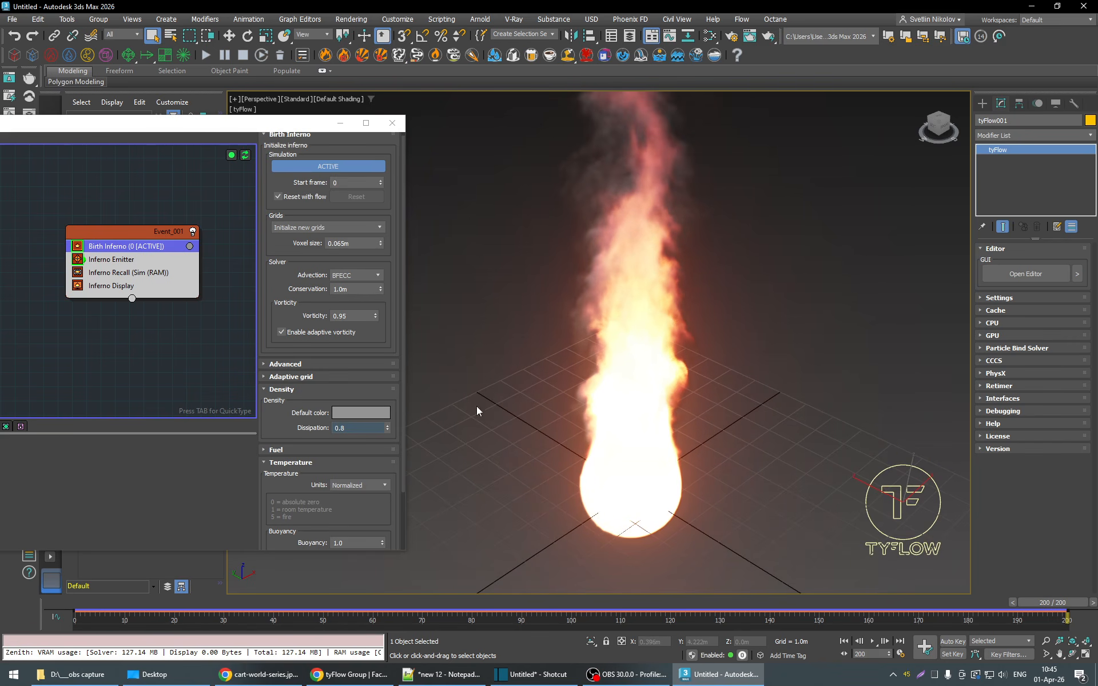
- Apply the built-in Fire - Classic (default) preset to the fire settings of the Inferno Display operator
left_click(120, 289)
scroll(394, 360, "down", 10)
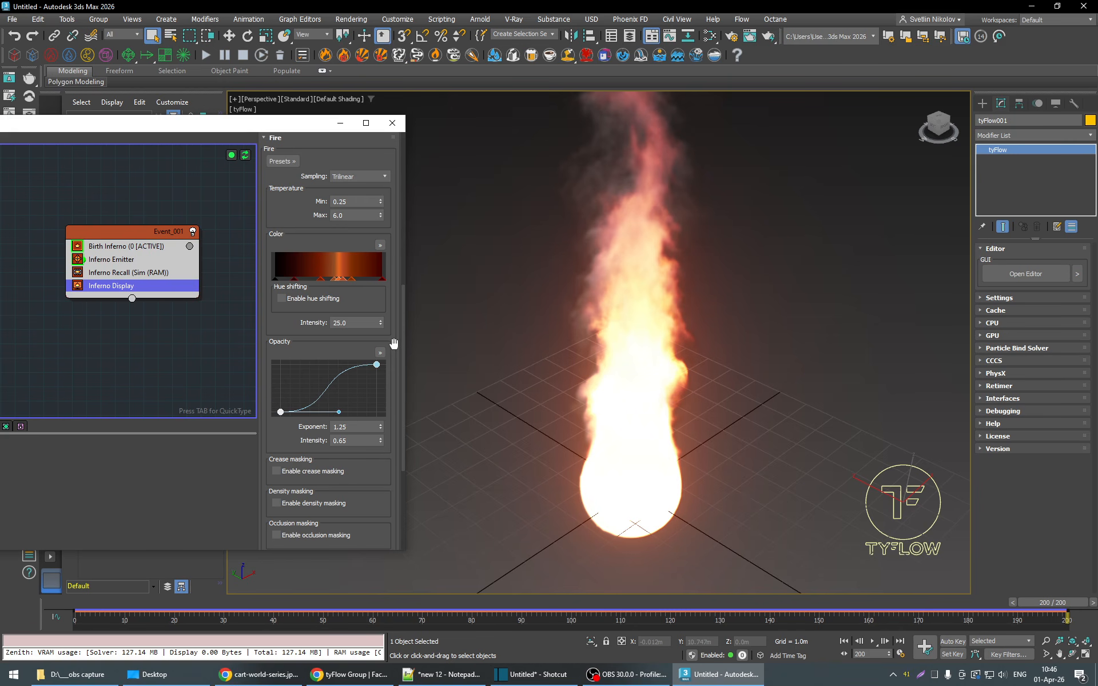
scroll(394, 346, "up", 2)
scroll(393, 343, "down", 1)
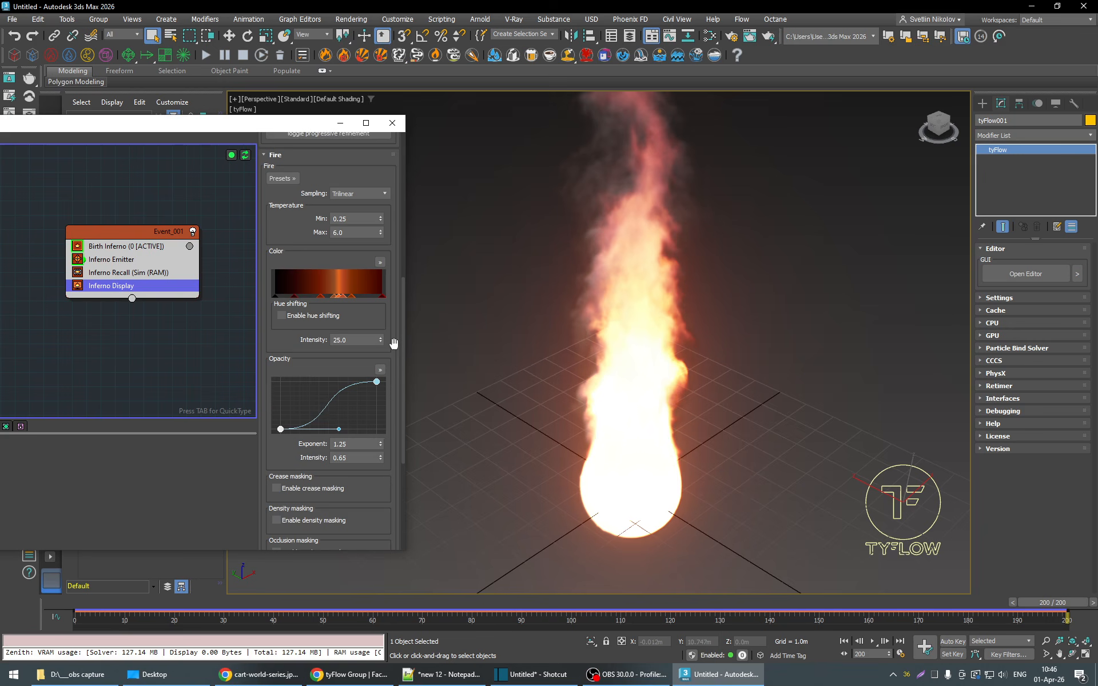
left_click(281, 179)
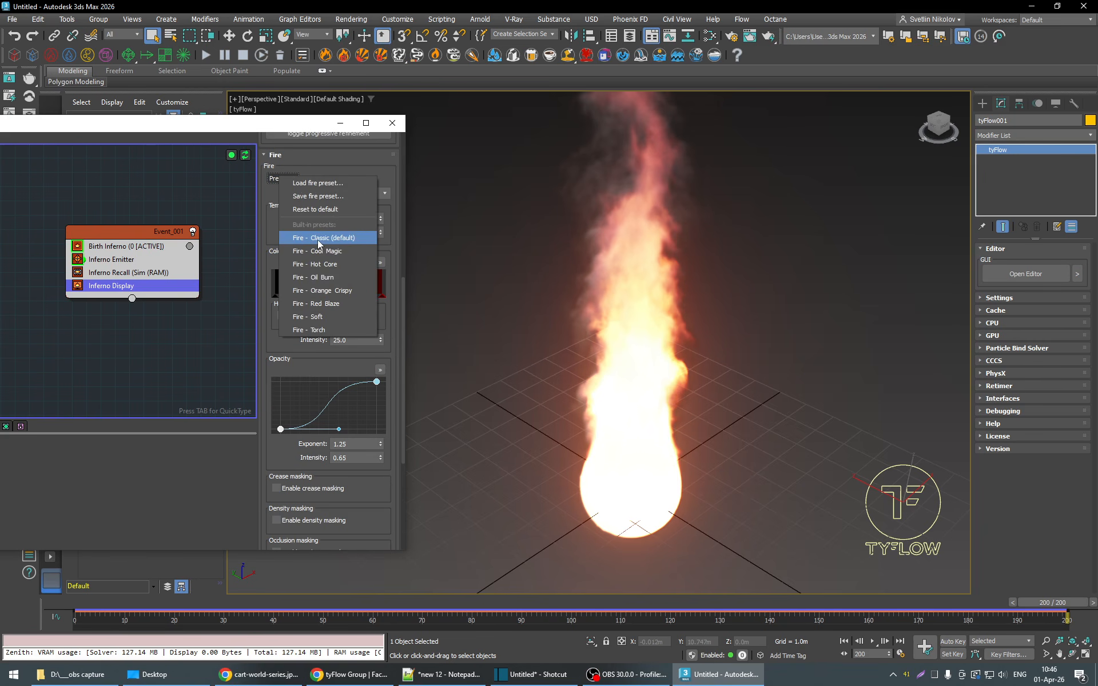
left_click(318, 238)
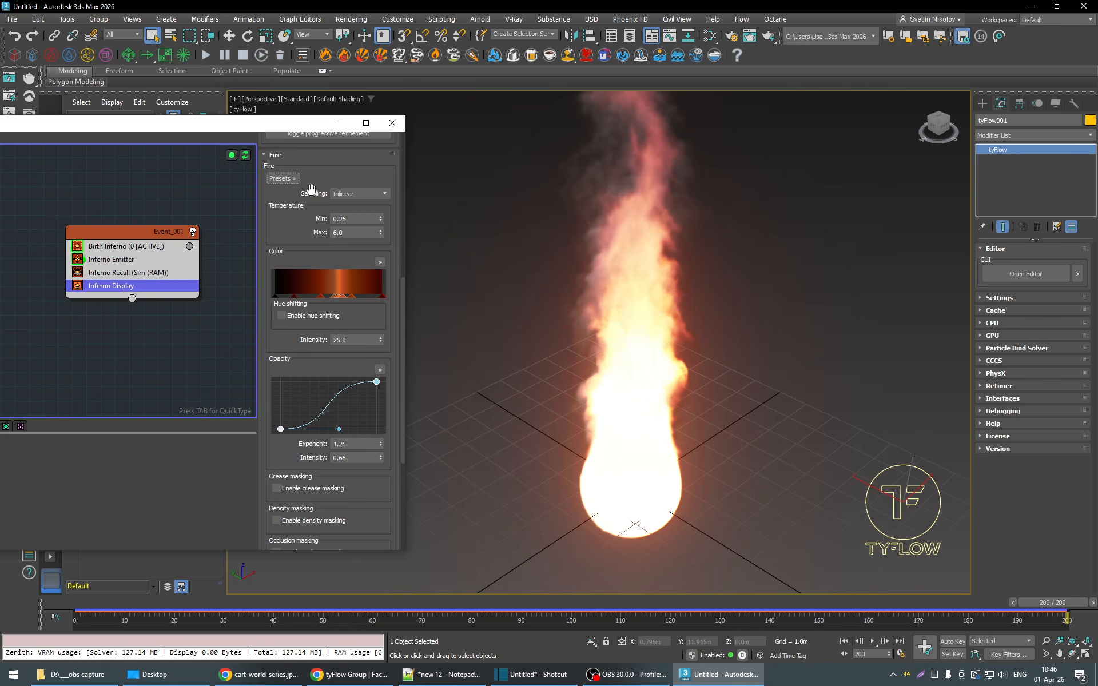
- Try the built-in fire presets Cool Magic, Hot Core and Oil Burn on the Inferno Display operator
left_click(281, 179)
left_click(318, 251)
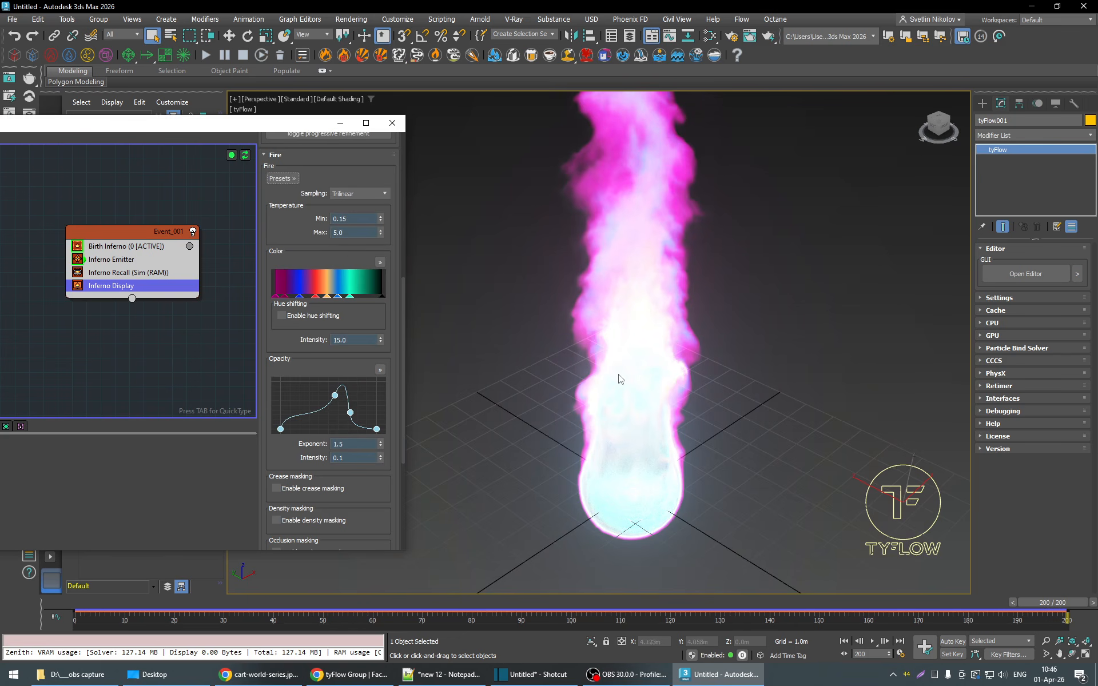
left_click(285, 179)
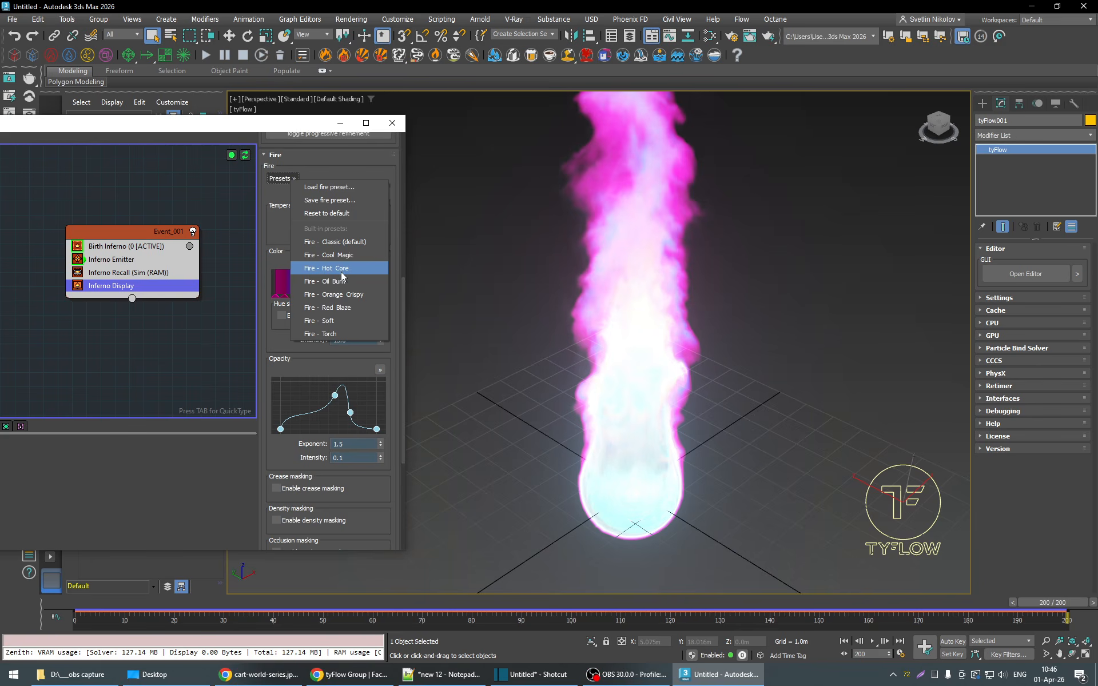
left_click(342, 279)
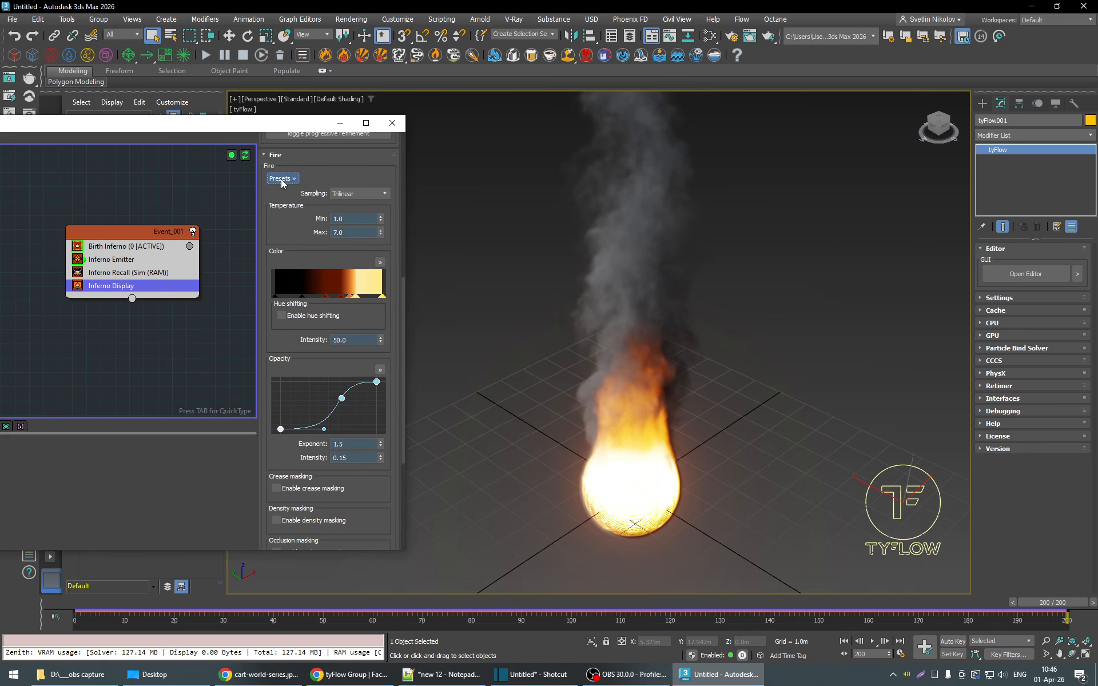
left_click(281, 179)
left_click(333, 283)
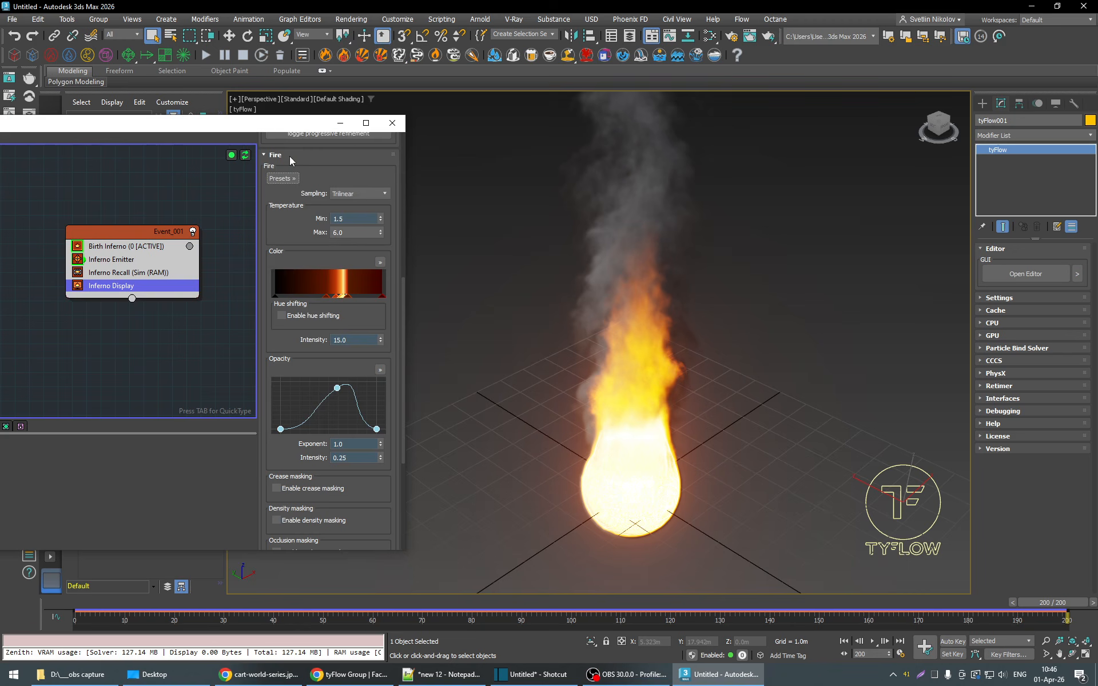
- Try the Orange Crispy and Red Blaze fire presets, and settle on the Soft preset
left_click(281, 179)
left_click(355, 305)
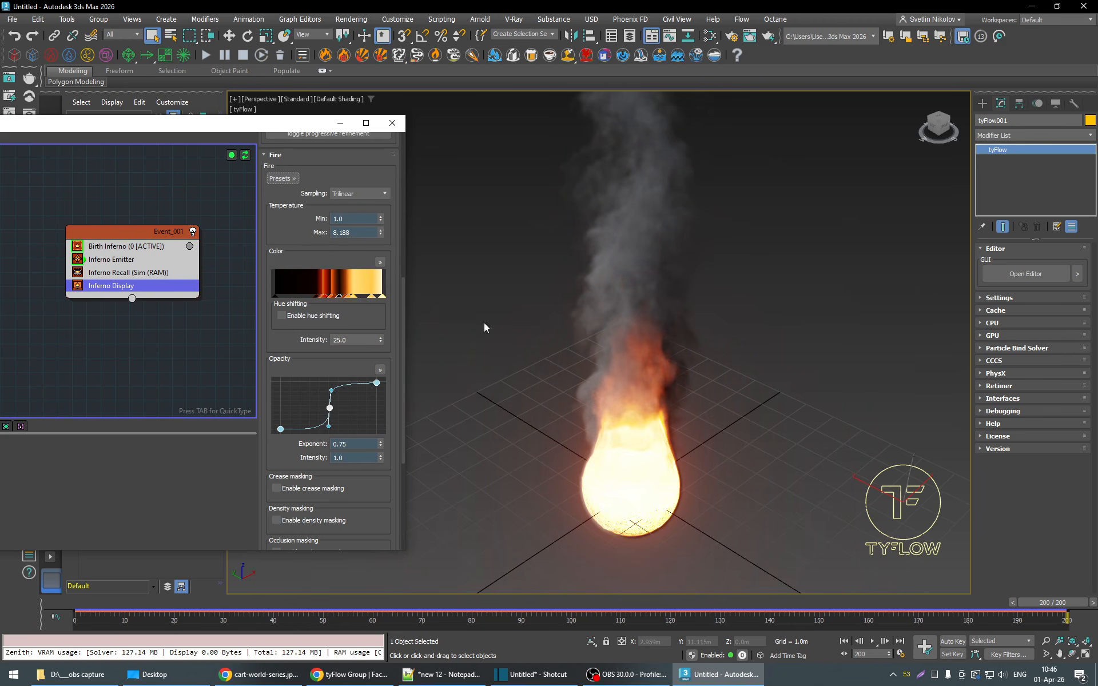
left_click(290, 182)
left_click(355, 308)
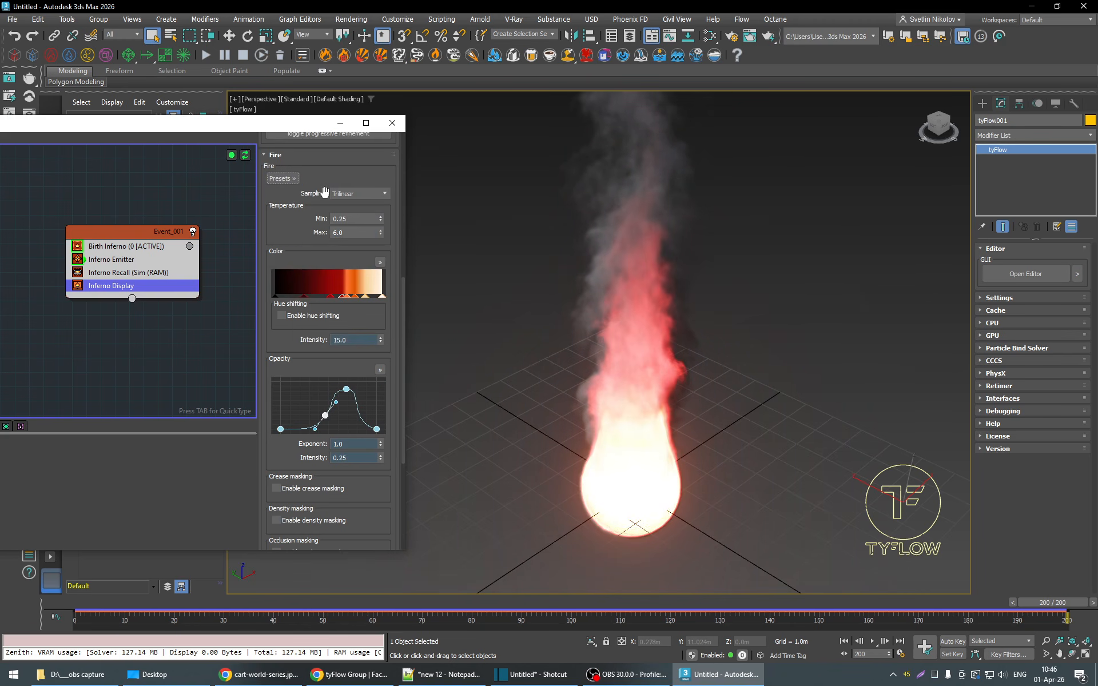
left_click(283, 179)
left_click(338, 324)
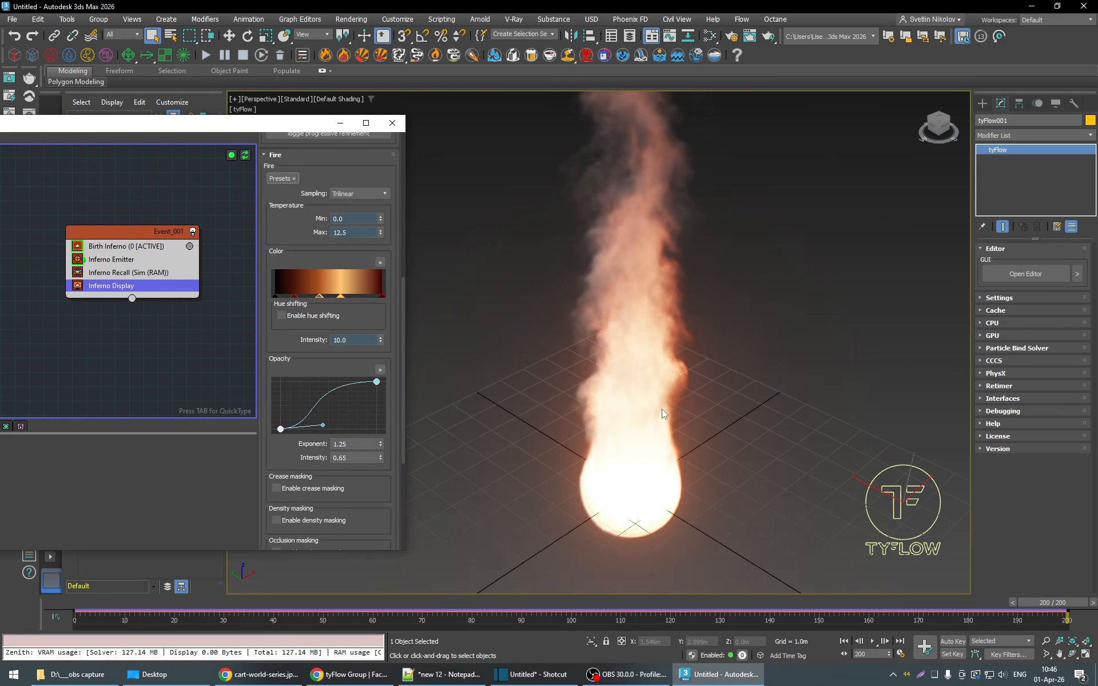
- Apply the built-in Fire - Torch preset to the fire display and play the simulation from about frame 41
left_click(282, 178)
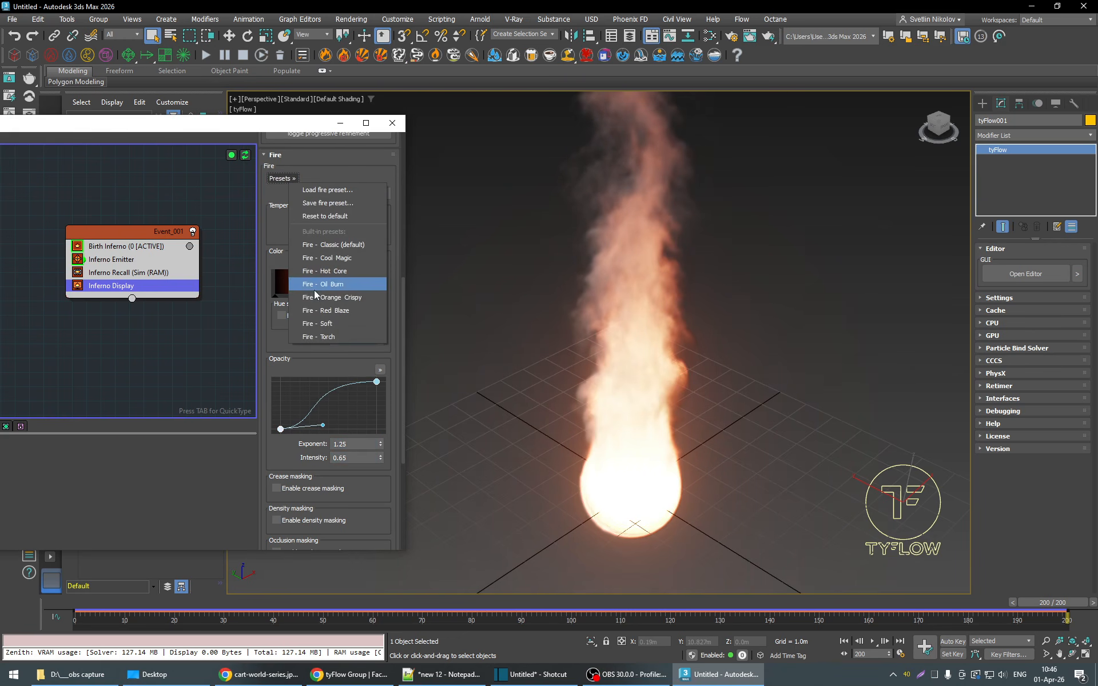
left_click(325, 336)
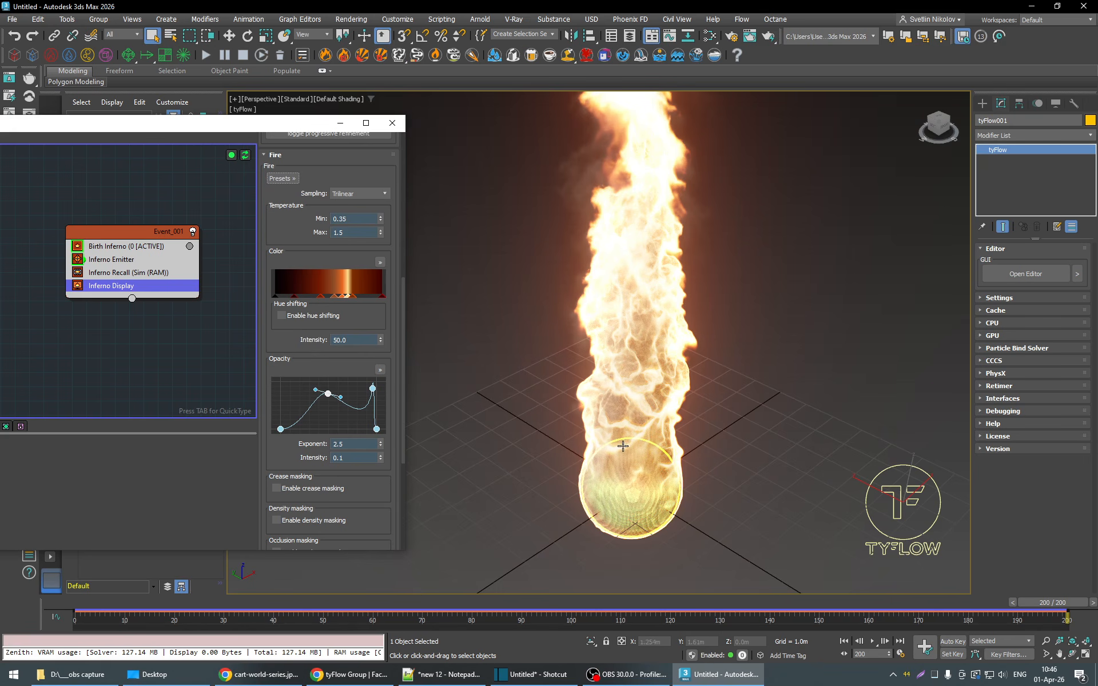
scroll(645, 424, "down", 2)
left_click_drag(1039, 605, 275, 604)
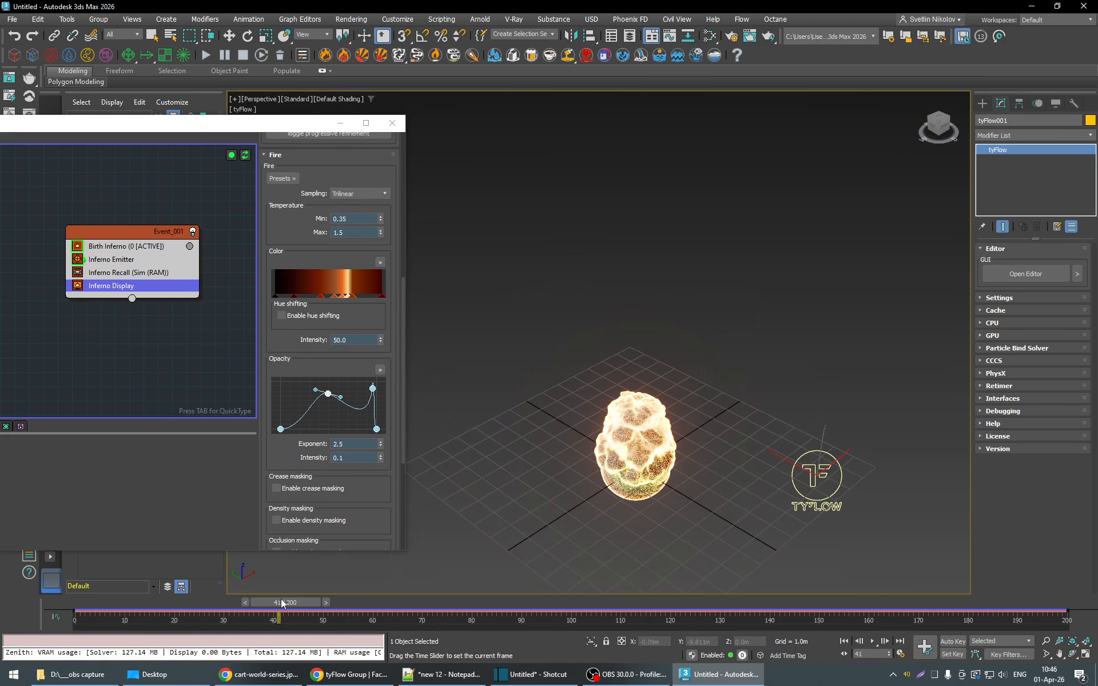
left_click(872, 641)
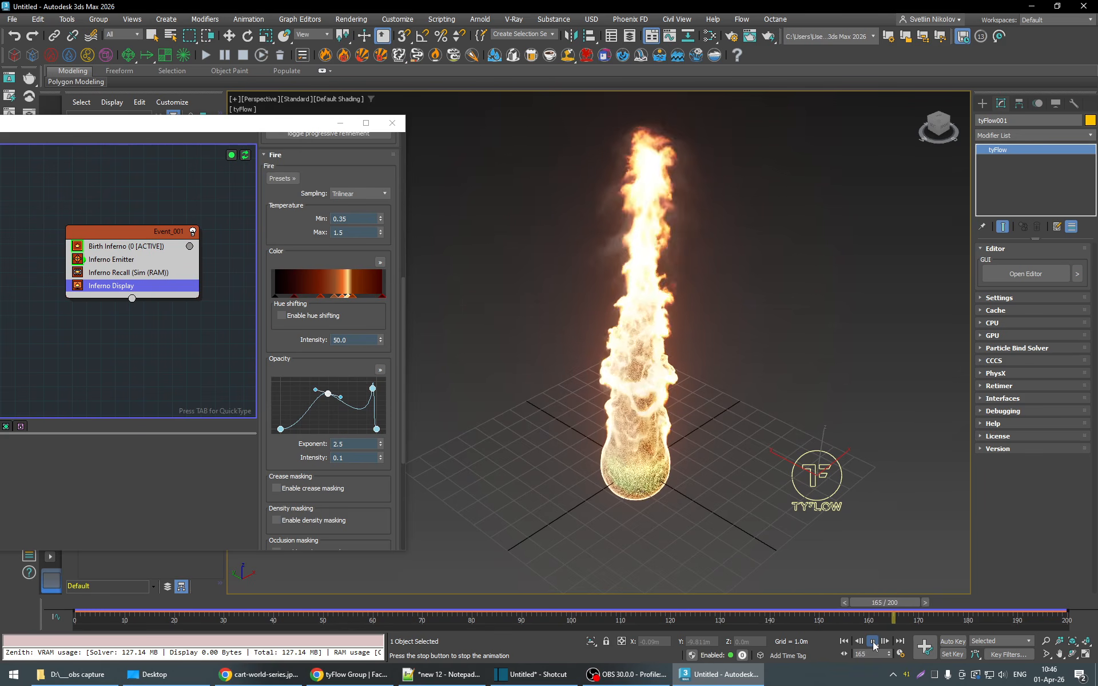
left_click(872, 641)
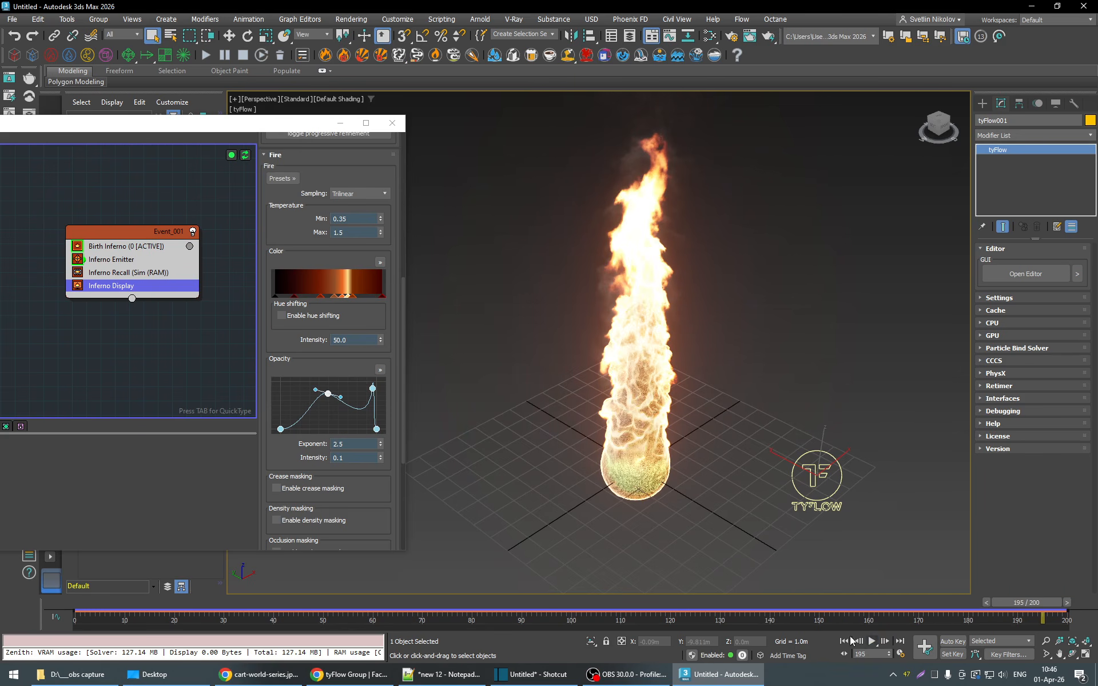
- Delete all the intermediate markers from the fire color gradient, keeping only the two end markers
right_click(345, 300)
left_click(375, 320)
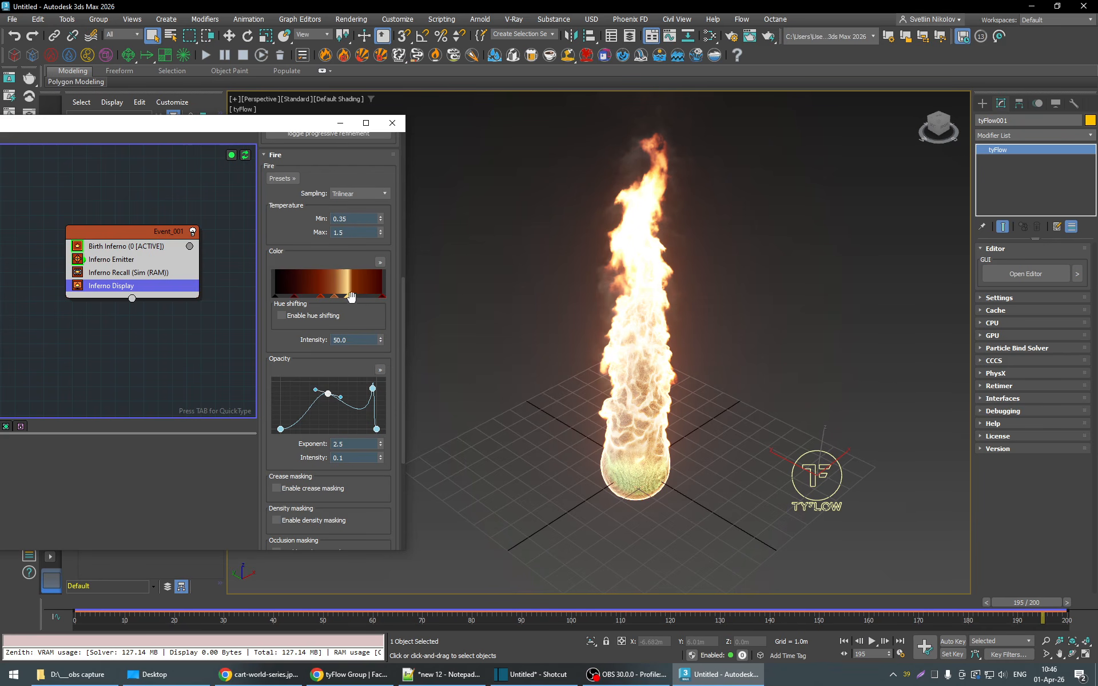
right_click(350, 296)
left_click(377, 321)
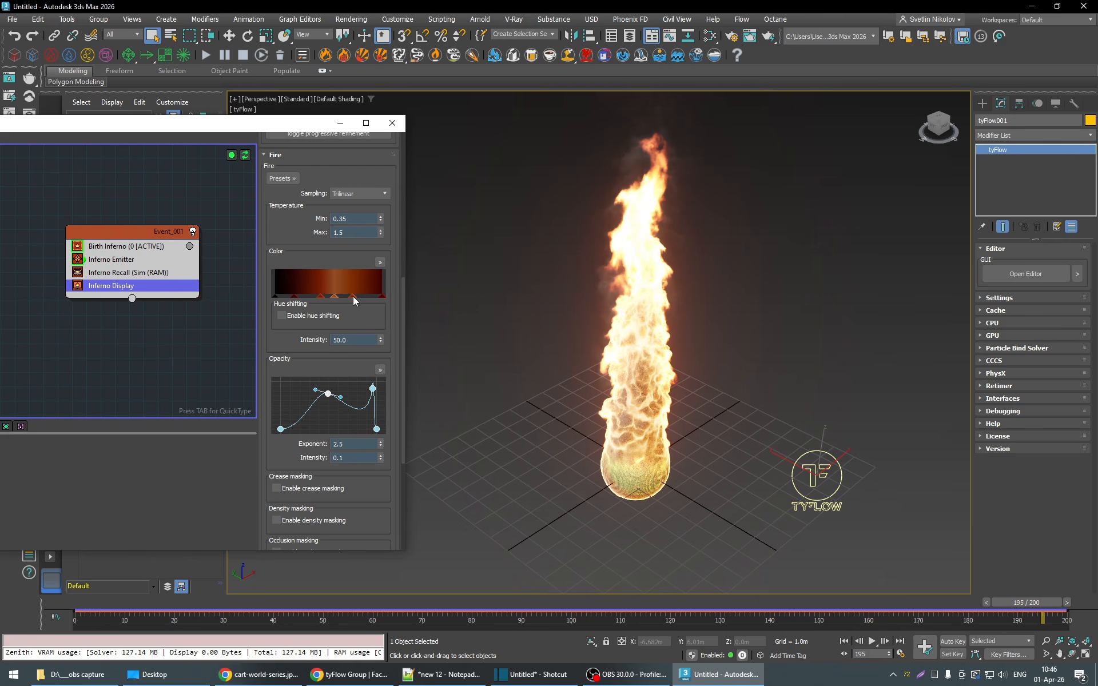
right_click(352, 296)
left_click(375, 318)
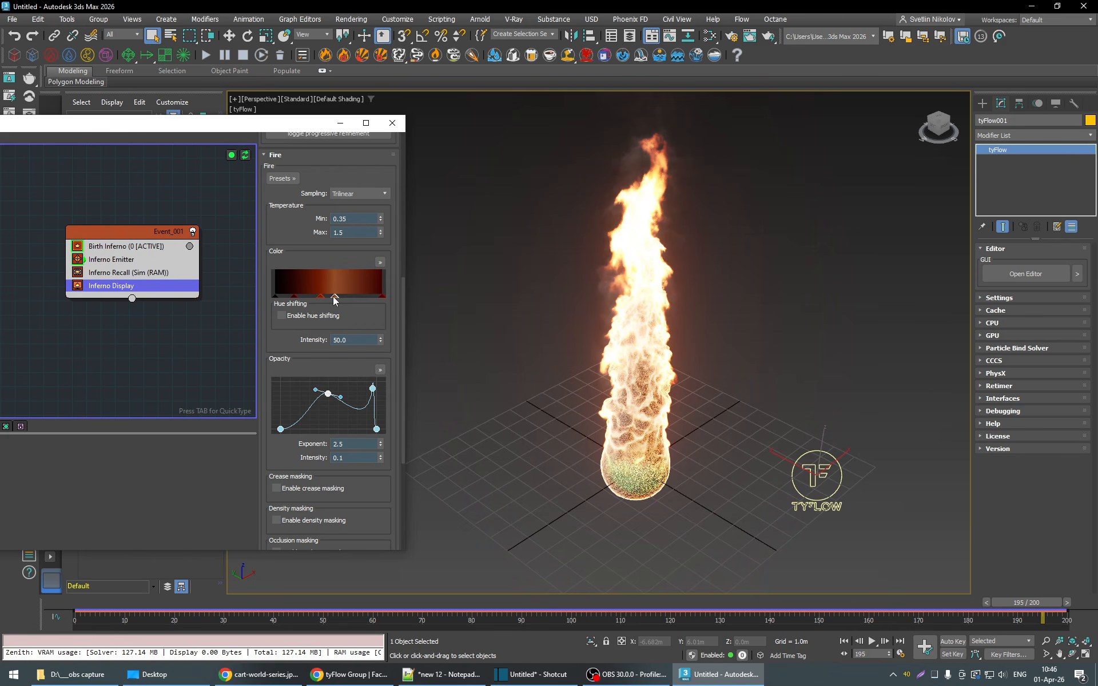
right_click(334, 298)
left_click(366, 318)
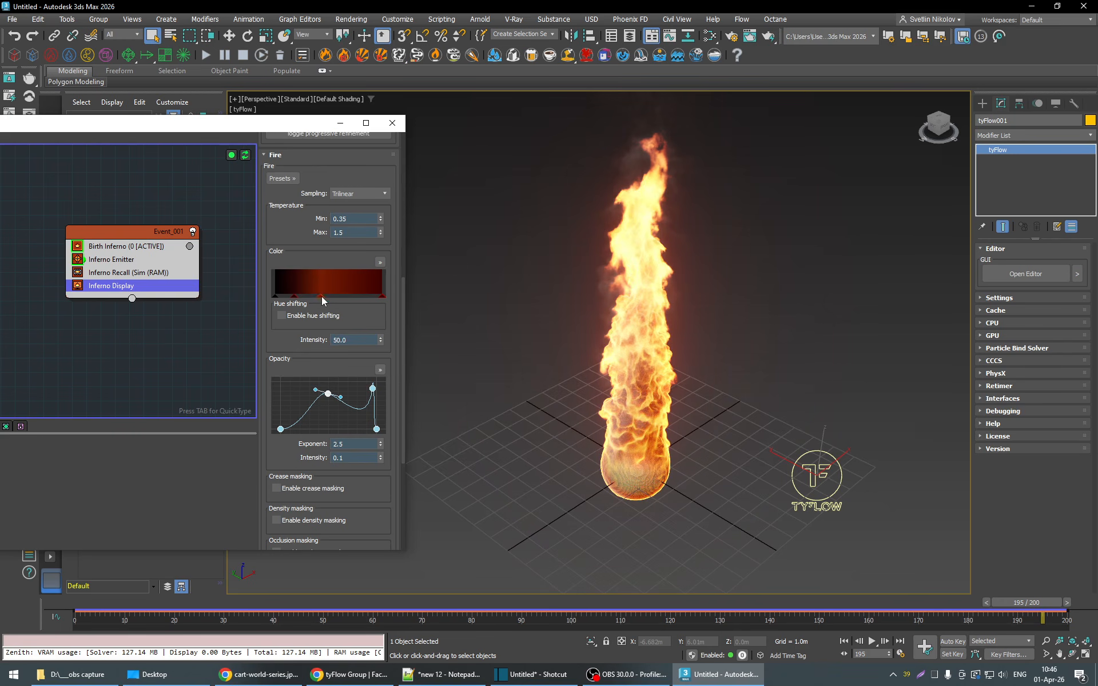
right_click(322, 297)
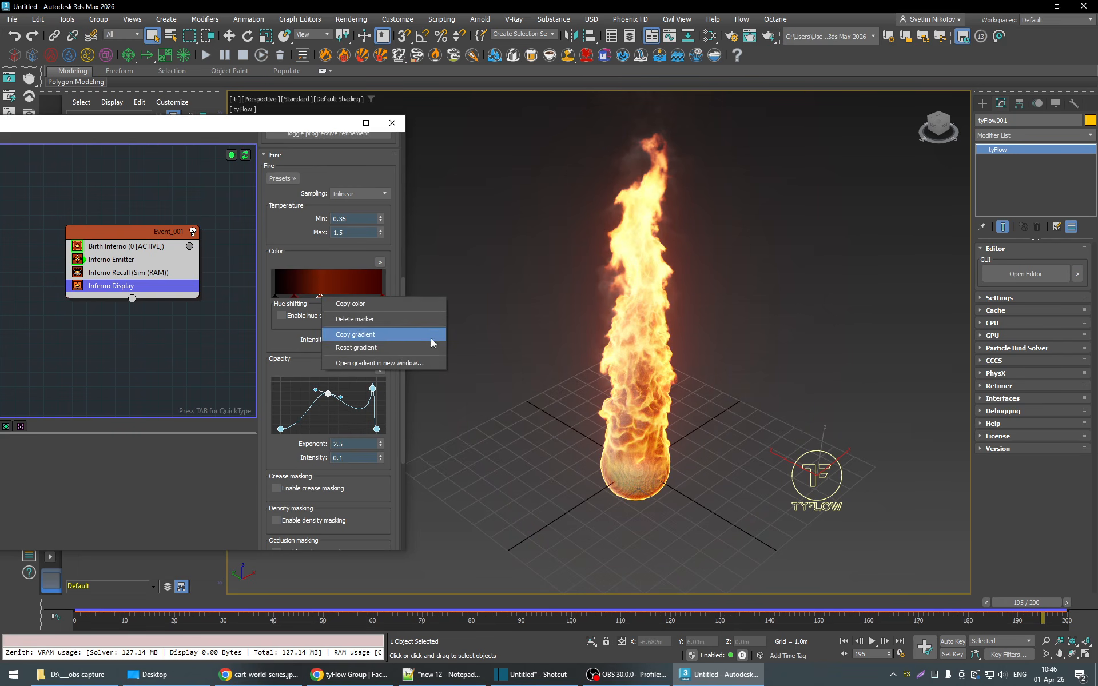
left_click(371, 319)
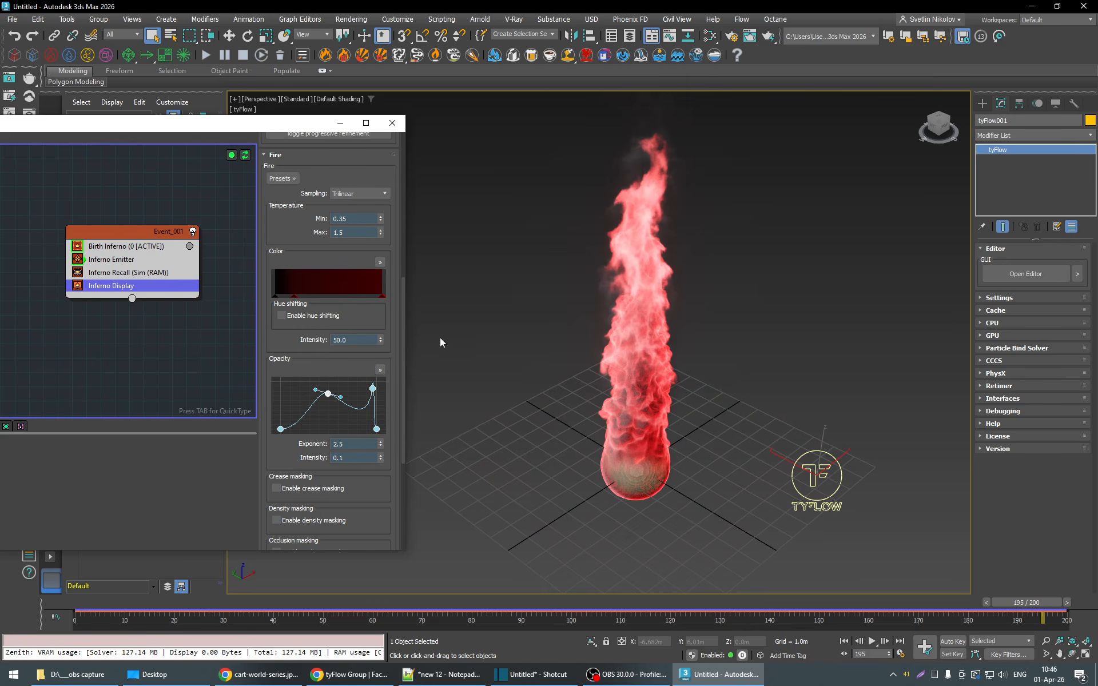
right_click(294, 297)
left_click(337, 320)
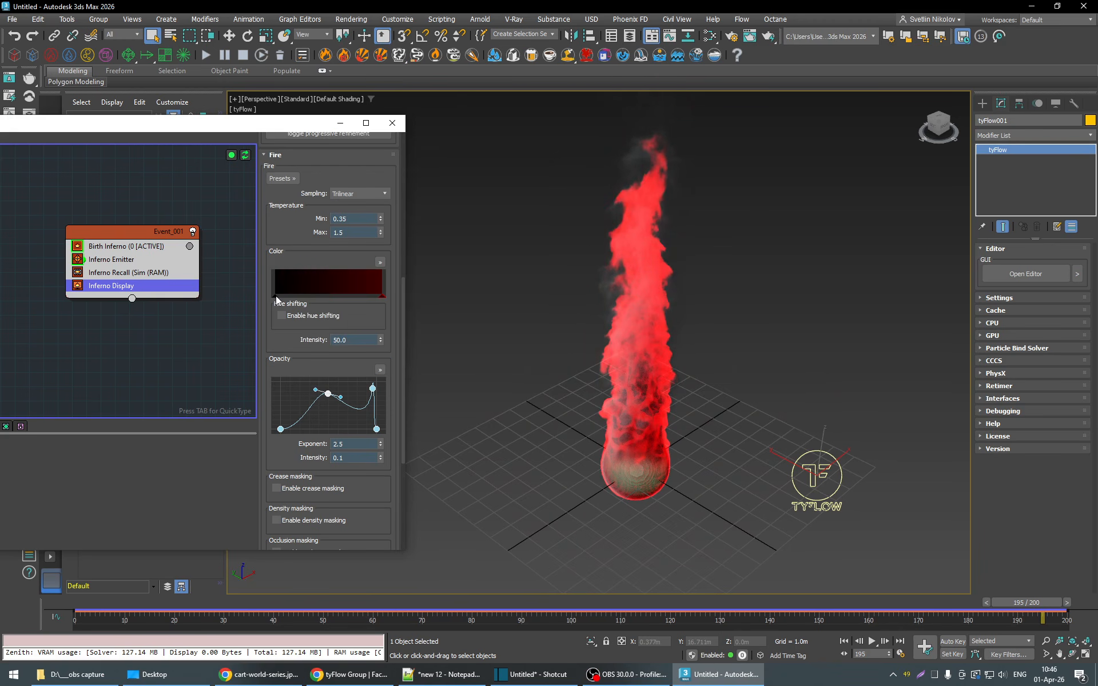
- Set the start marker of the fire color gradient to orange with RGB 246, 143, 67
double_click(275, 296)
left_click_drag(417, 314, 263, 321)
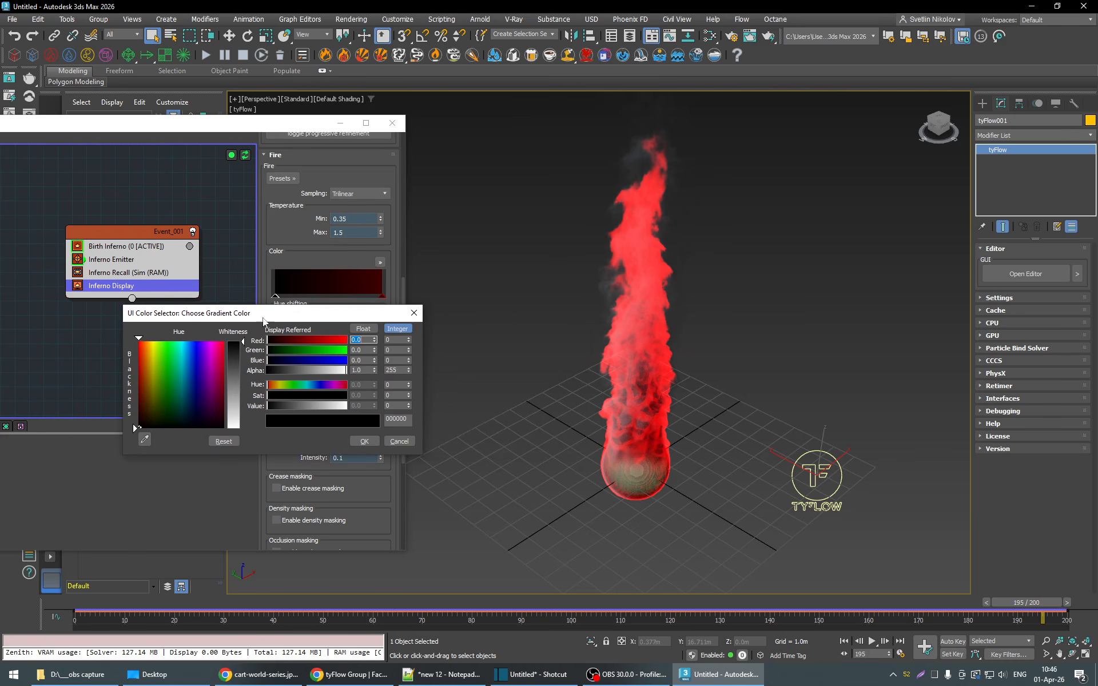
left_click_drag(148, 345, 152, 342)
mouse_move(263, 315)
left_mouse_down()
mouse_move(262, 397)
mouse_move(203, 309)
left_mouse_up()
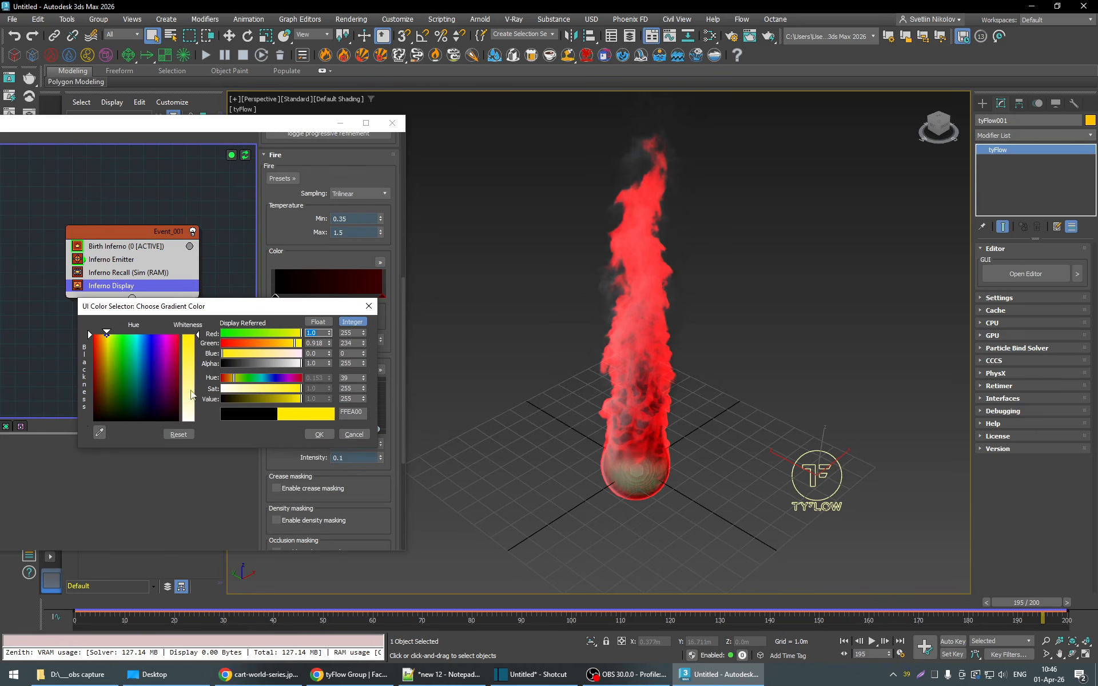
left_click(353, 333)
type("246")
key("Tab")
key("Tab")
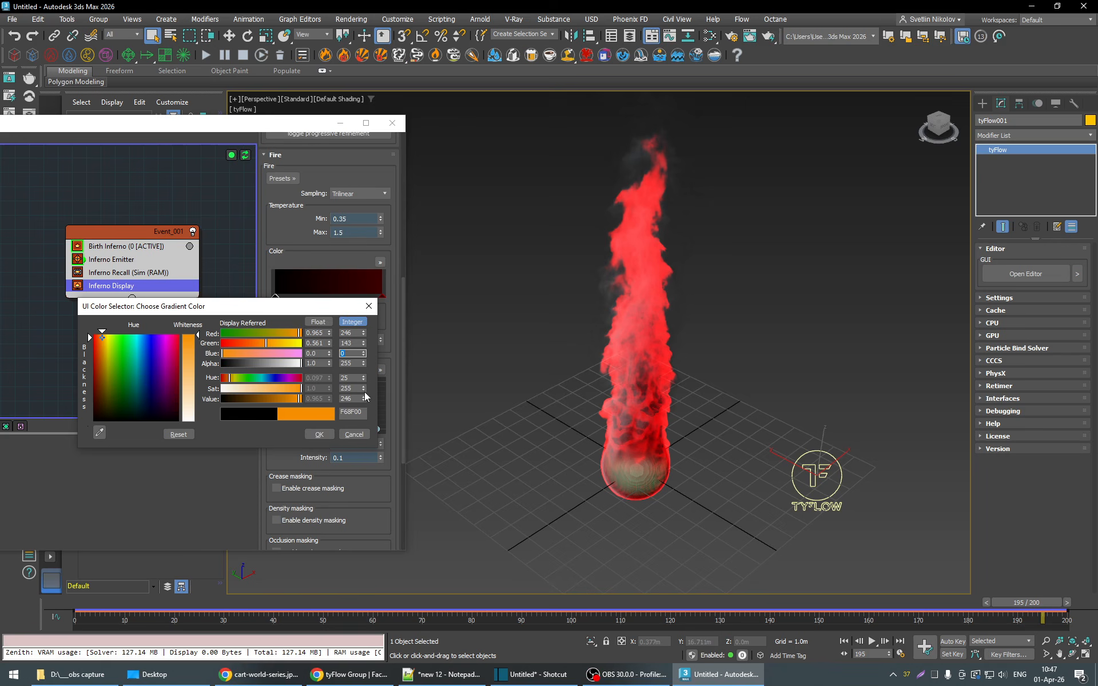
type("67")
key("Return")
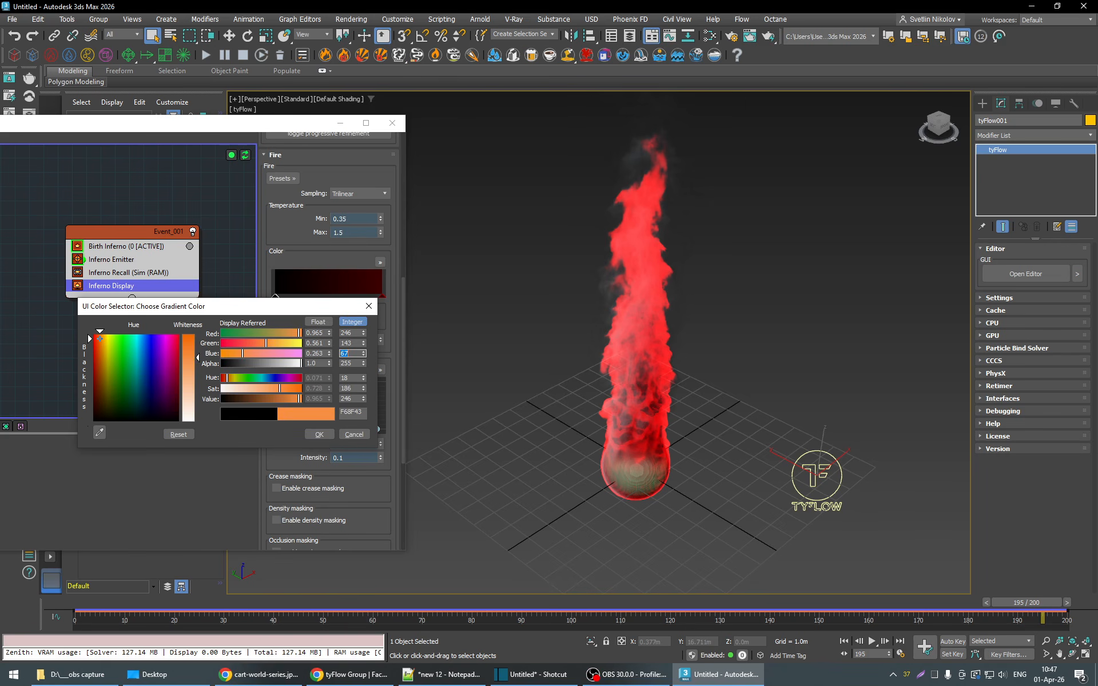
left_click(319, 434)
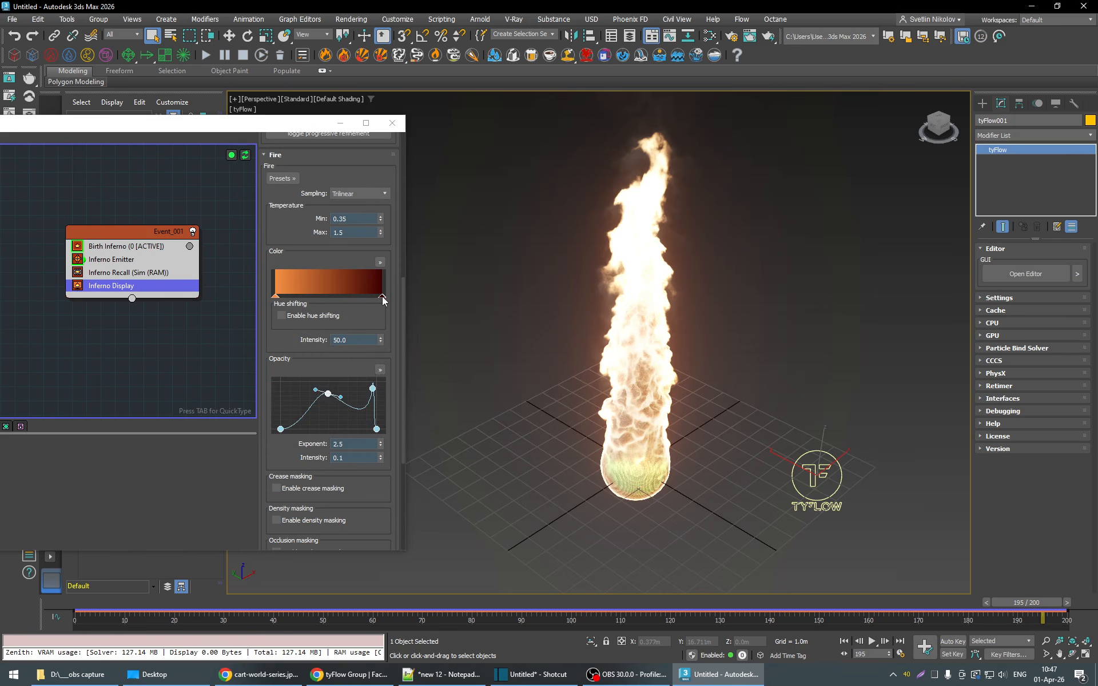
- Set the end marker of the fire color gradient to RGB 255, 72, 16 and go to frame 189
double_click(382, 296)
left_click_drag(512, 313, 252, 318)
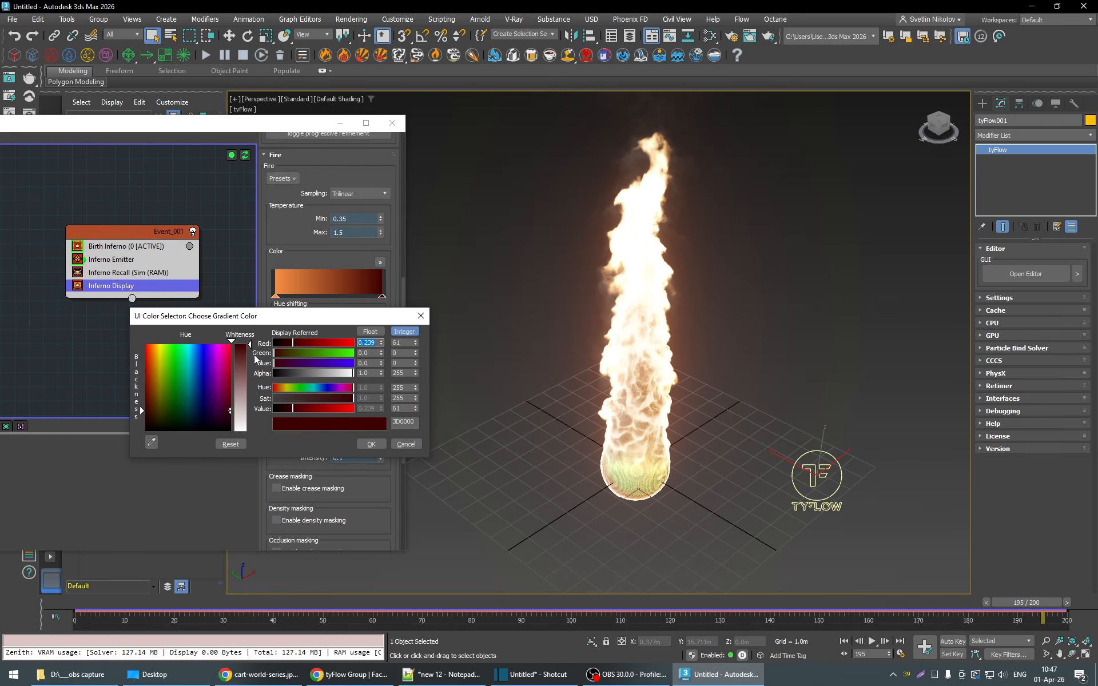
double_click(395, 343)
key("Tab")
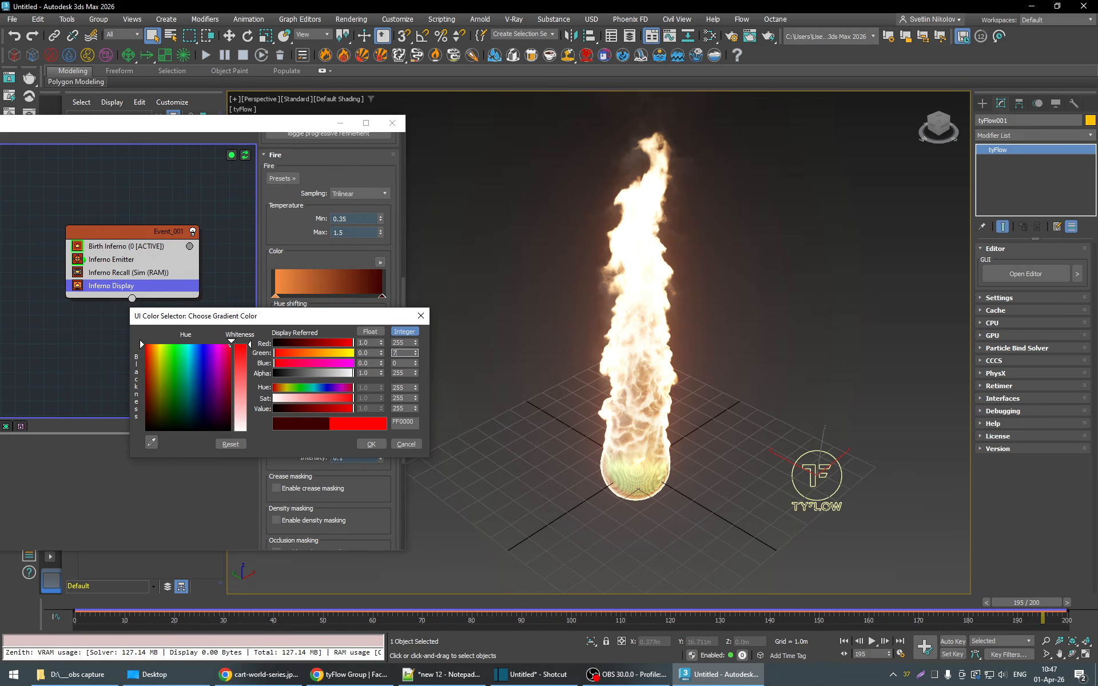
key("Tab")
type("16")
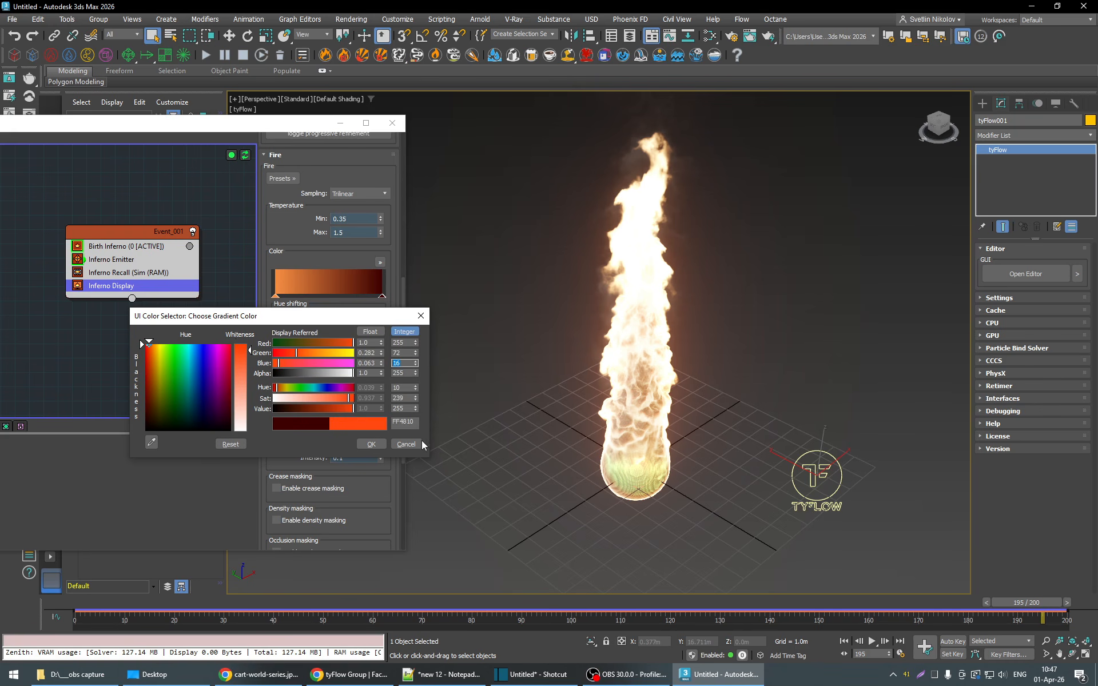
left_click(371, 444)
mouse_move(1027, 605)
left_mouse_down()
mouse_move(279, 612)
mouse_move(1014, 610)
left_mouse_up()
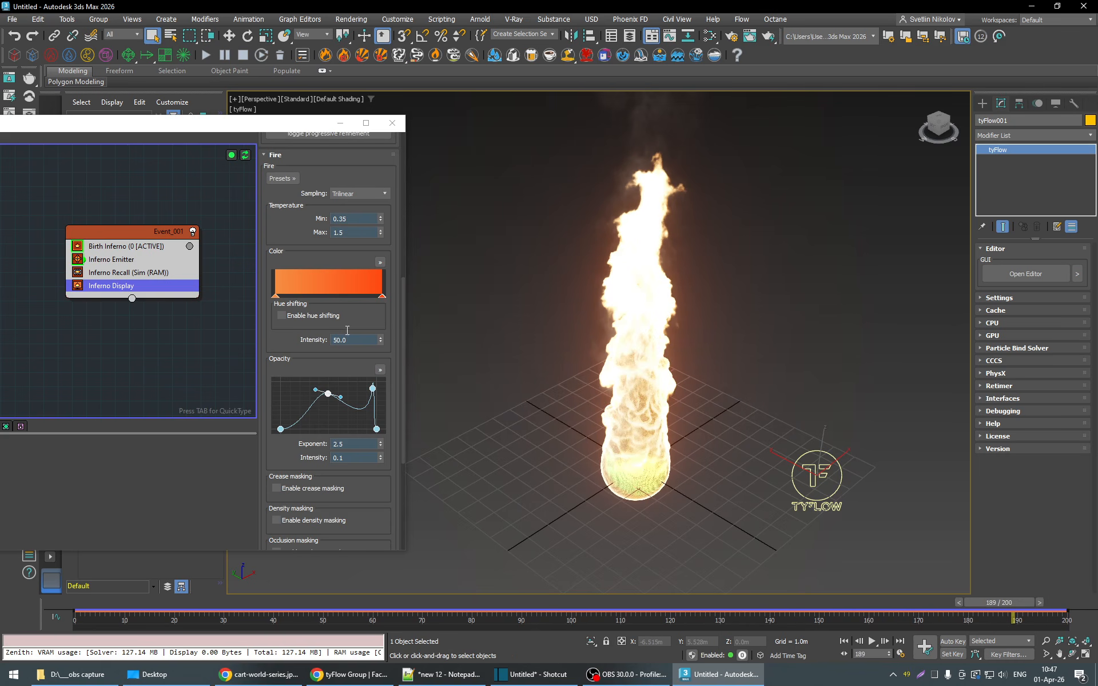
- Set the fire temperature range to a minimum of 0 and a maximum of 4
scroll(366, 240, "up", 2)
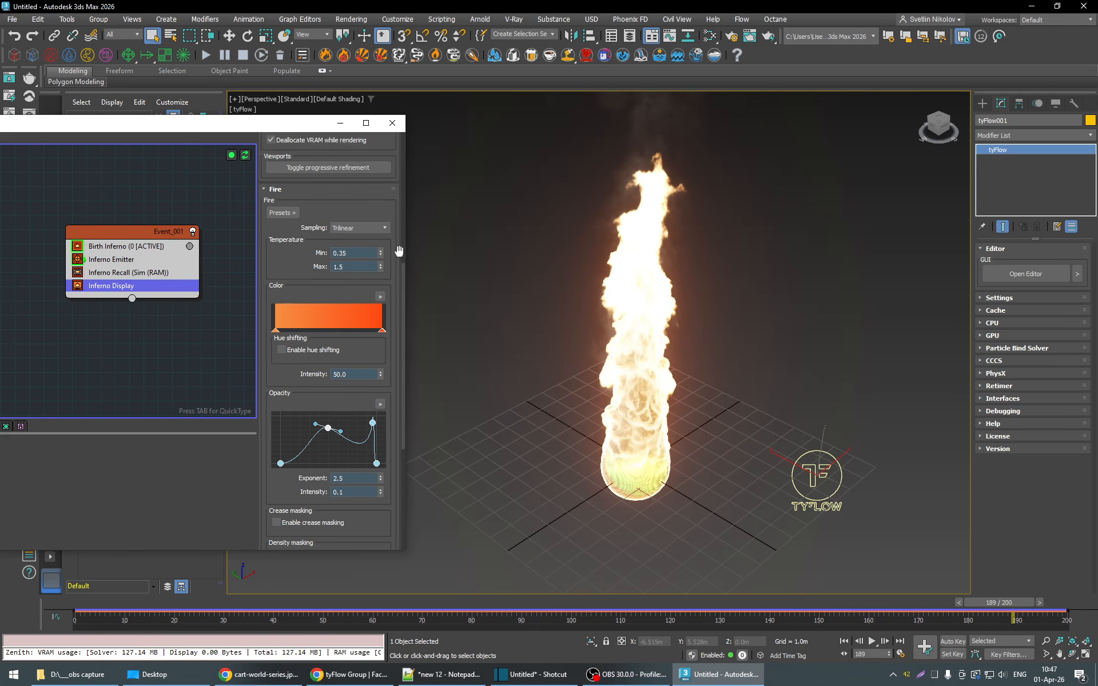
left_click(350, 270)
left_click_drag(349, 270, 262, 276)
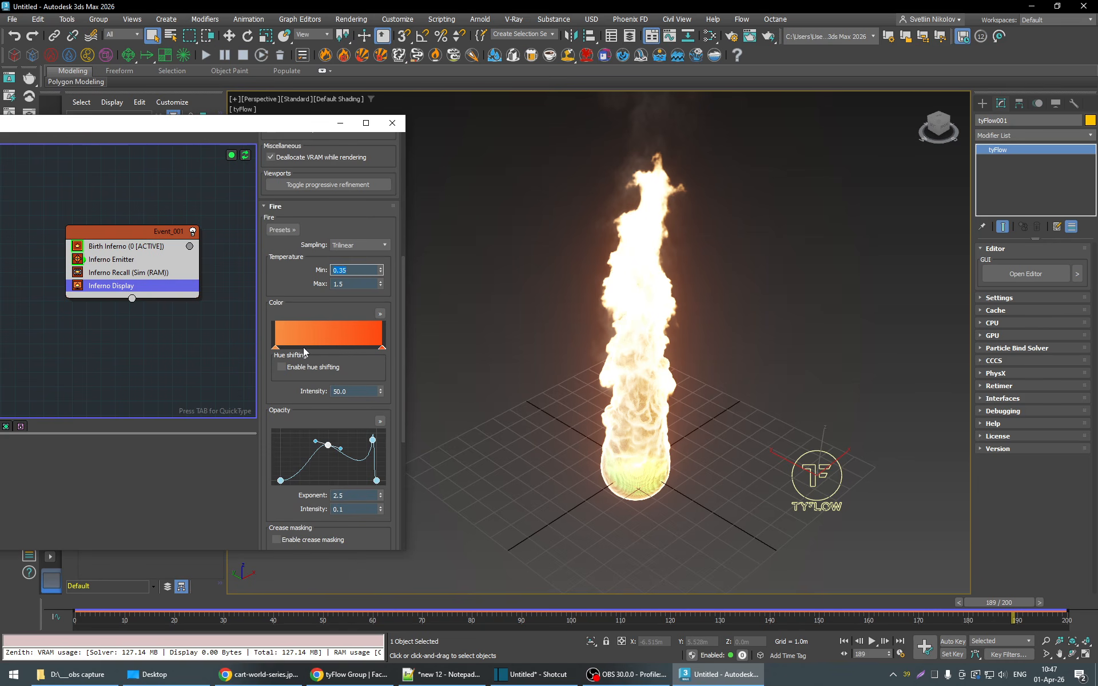
left_click(346, 271)
key("Return")
type("0")
key("Return")
left_click(354, 285)
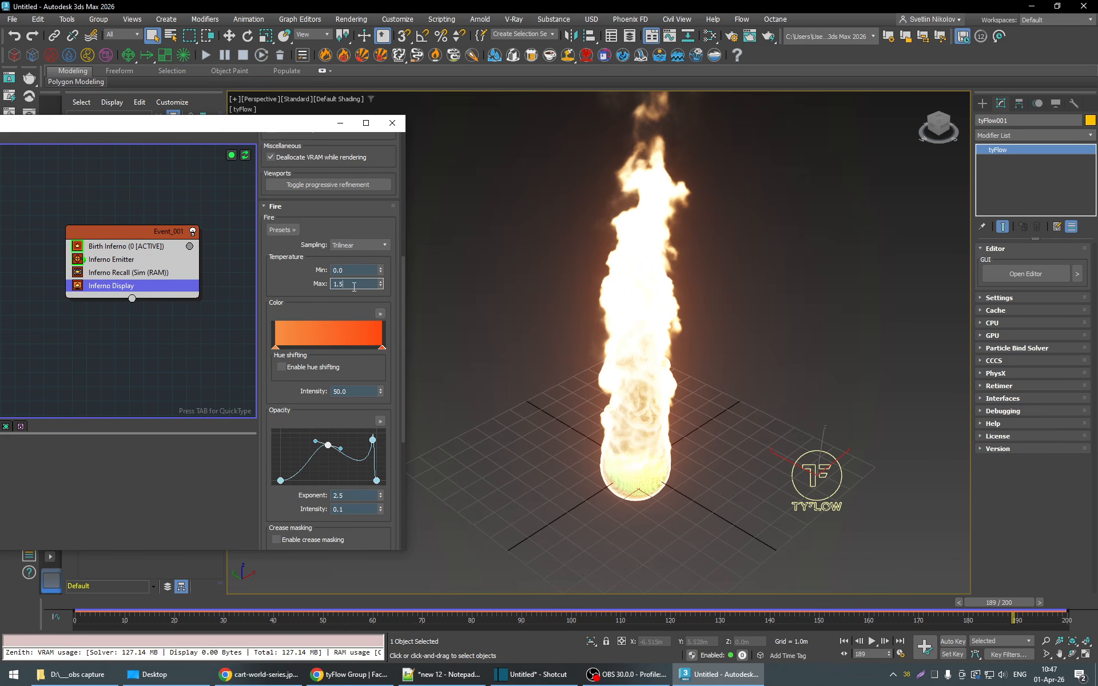
key("Return")
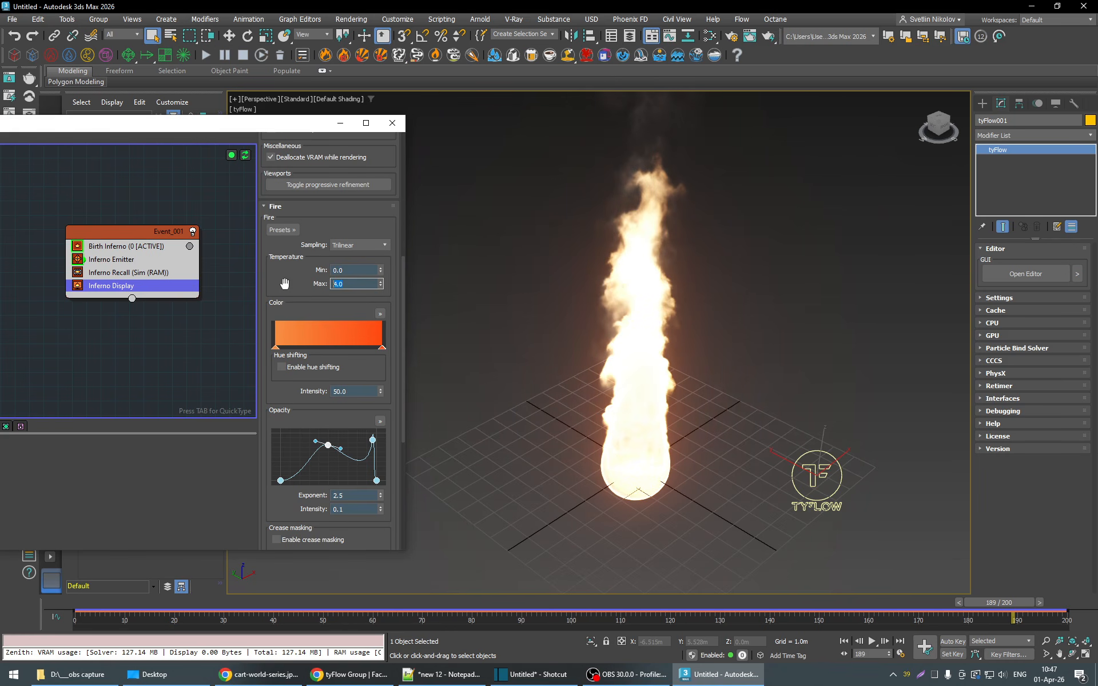
key("Return")
- Delete the second peak point from the fire opacity curve and raise the middle point to form a single peak
scroll(395, 297, "up", 1)
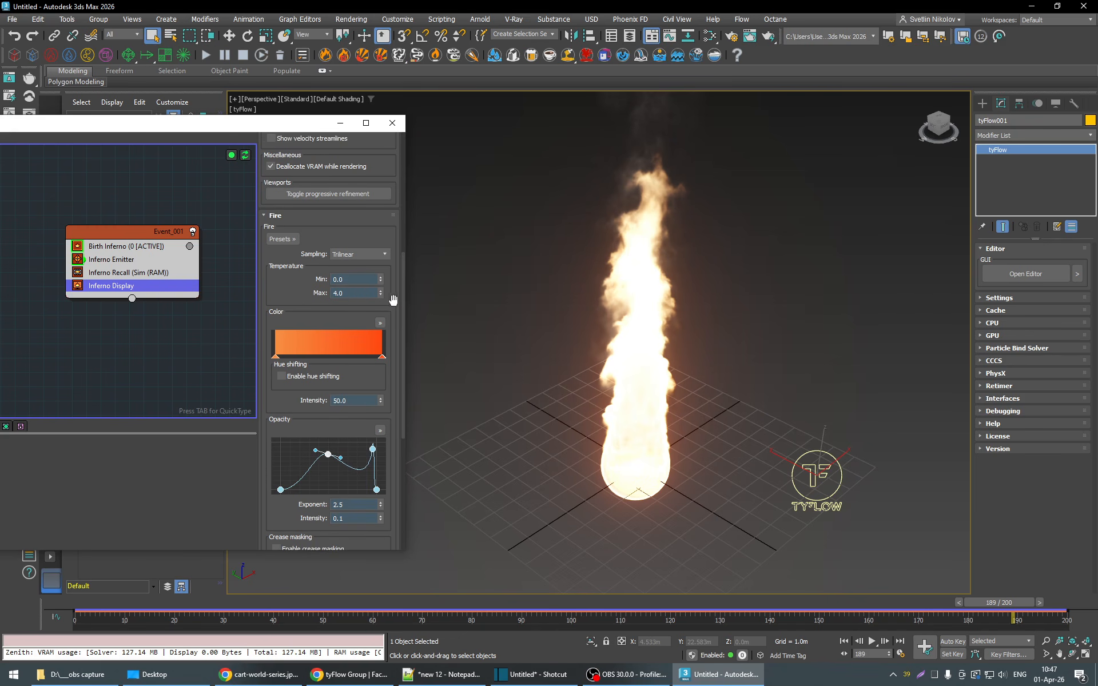
scroll(391, 303, "down", 1)
scroll(394, 306, "down", 3)
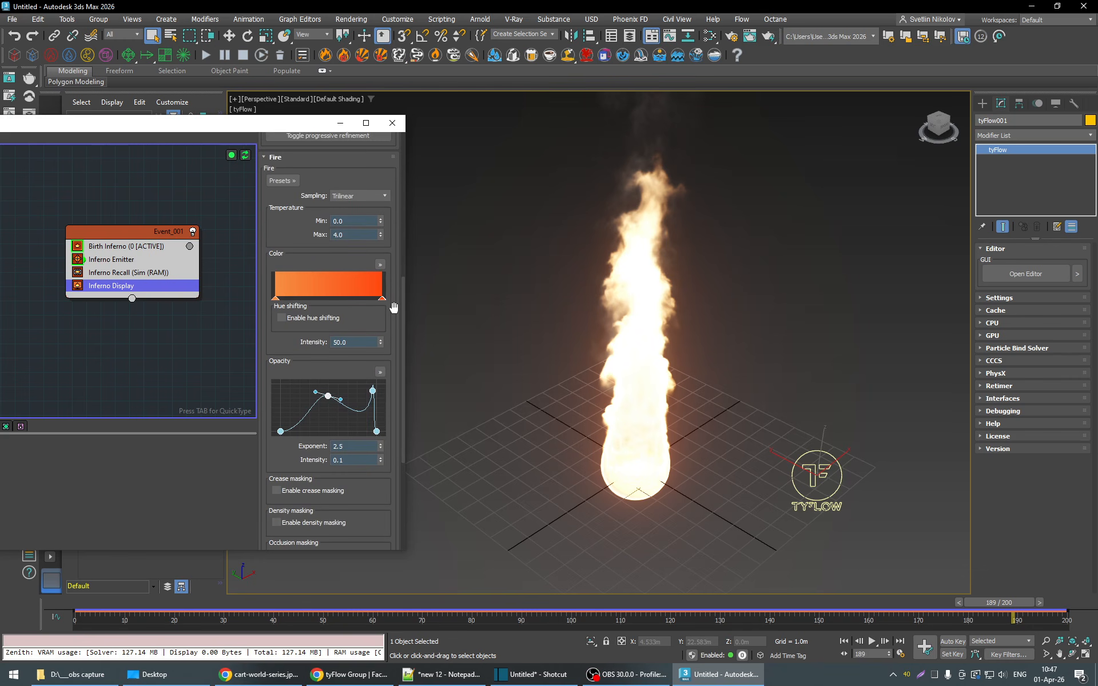
left_click(372, 391)
right_click(372, 393)
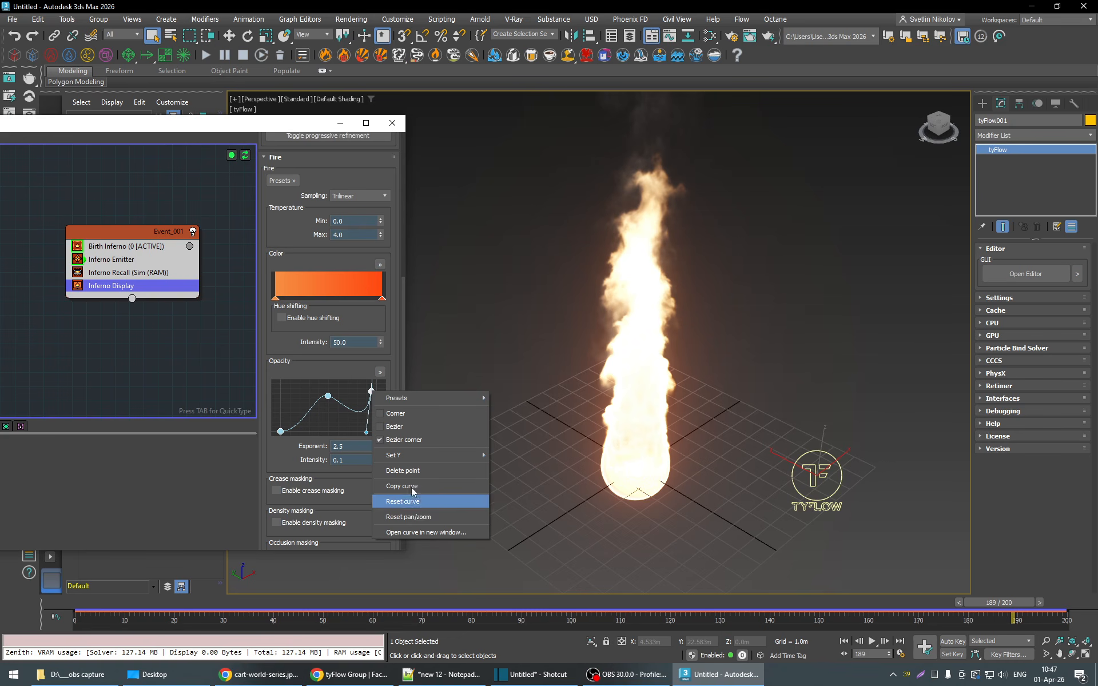
left_click(414, 471)
left_click_drag(329, 397, 332, 388)
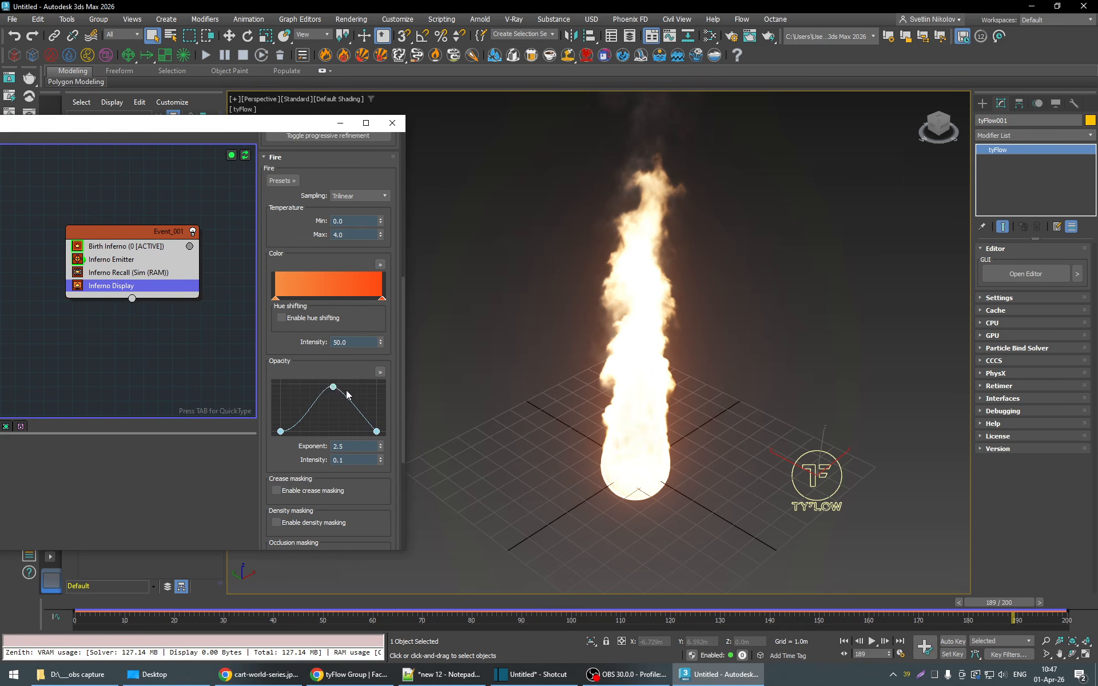
left_click(334, 388)
- Add a low point on each side of the opacity curve's peak and narrow it into a sharp central spike
left_click_drag(392, 391, 392, 380)
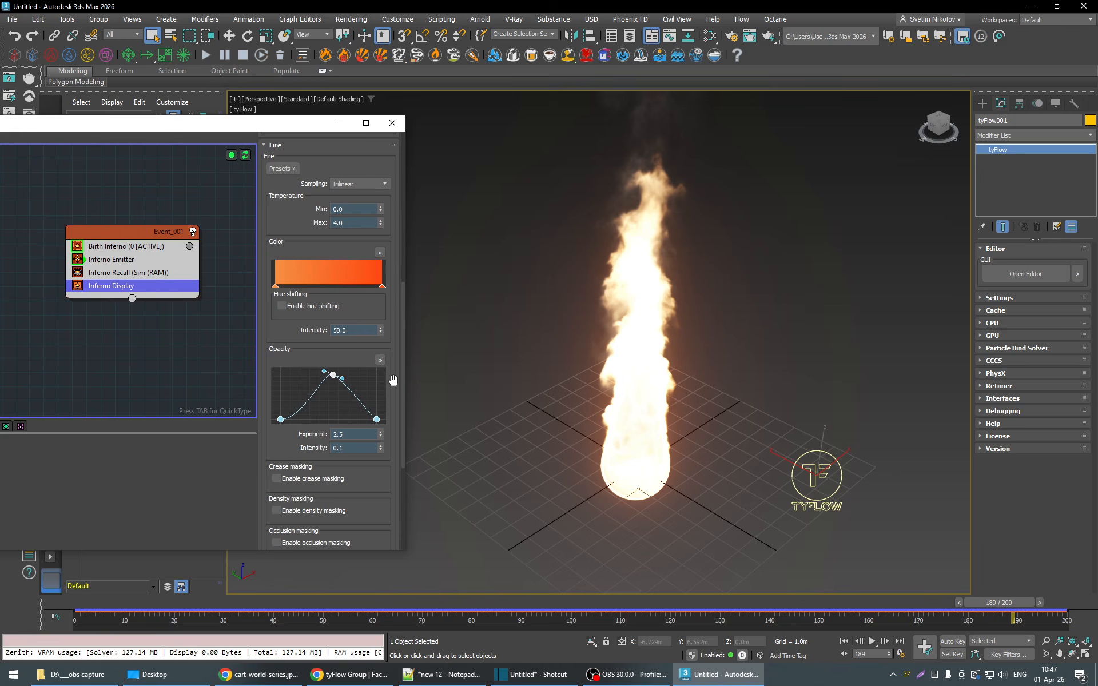
left_click(354, 394)
left_click_drag(353, 396, 339, 420)
left_click(314, 397)
left_click_drag(334, 375, 330, 375)
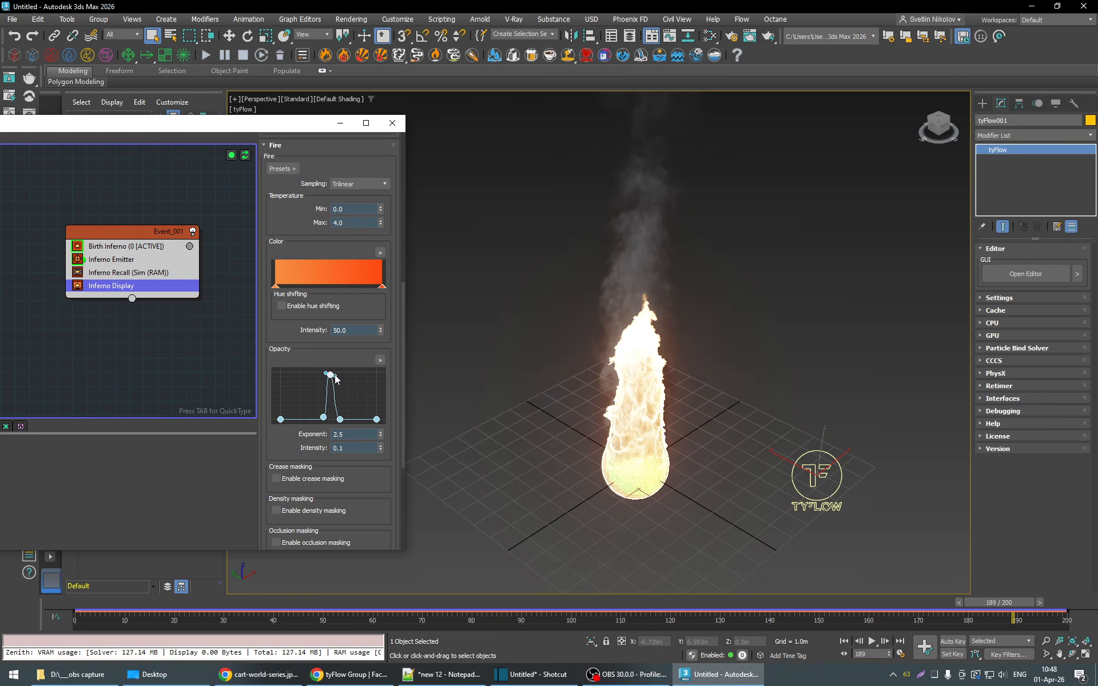
left_click(323, 417)
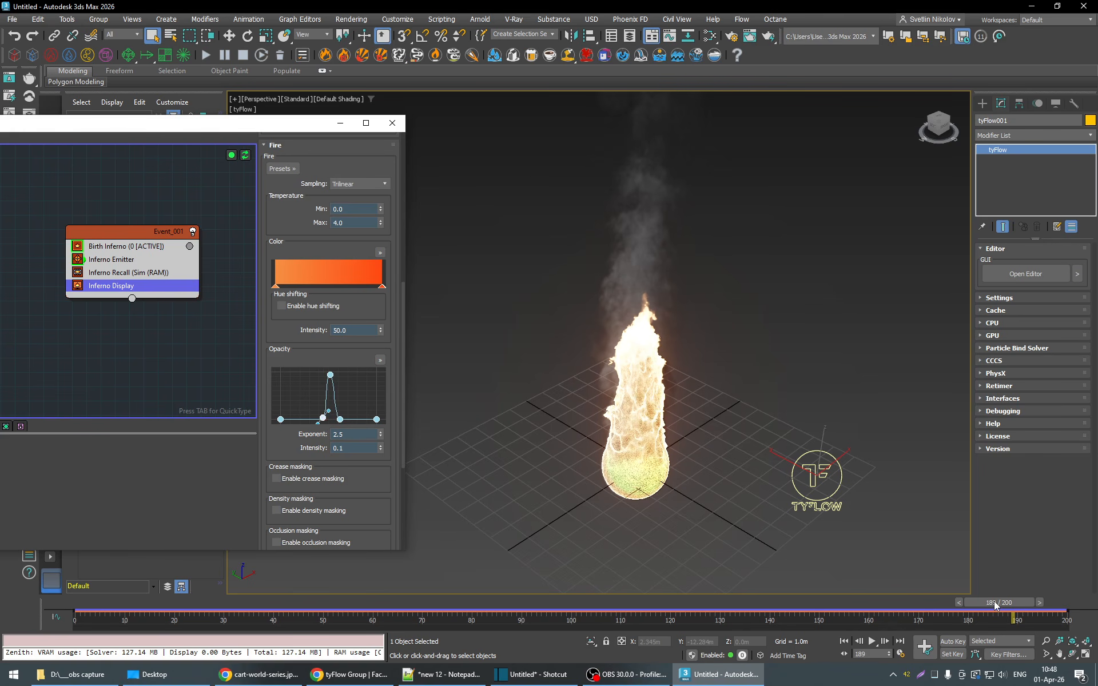
- Scrub the simulation back and then forward to frame 150 to examine the reshaped fire up close
left_click_drag(995, 605, 487, 603)
scroll(660, 470, "up", 2)
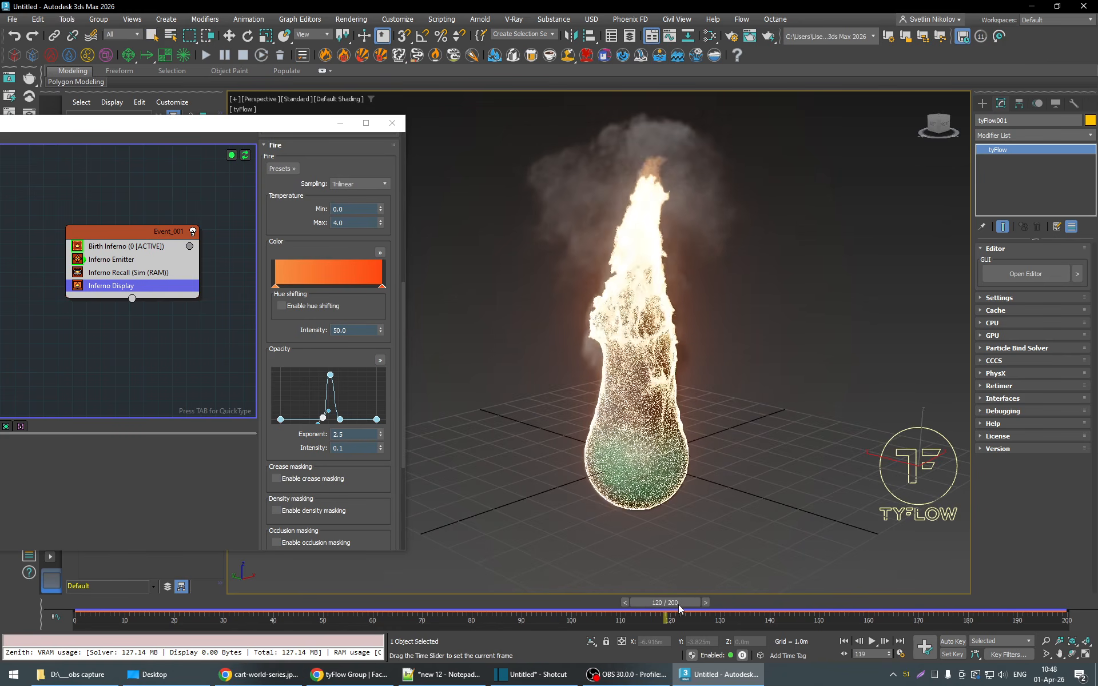
left_click_drag(692, 604, 818, 612)
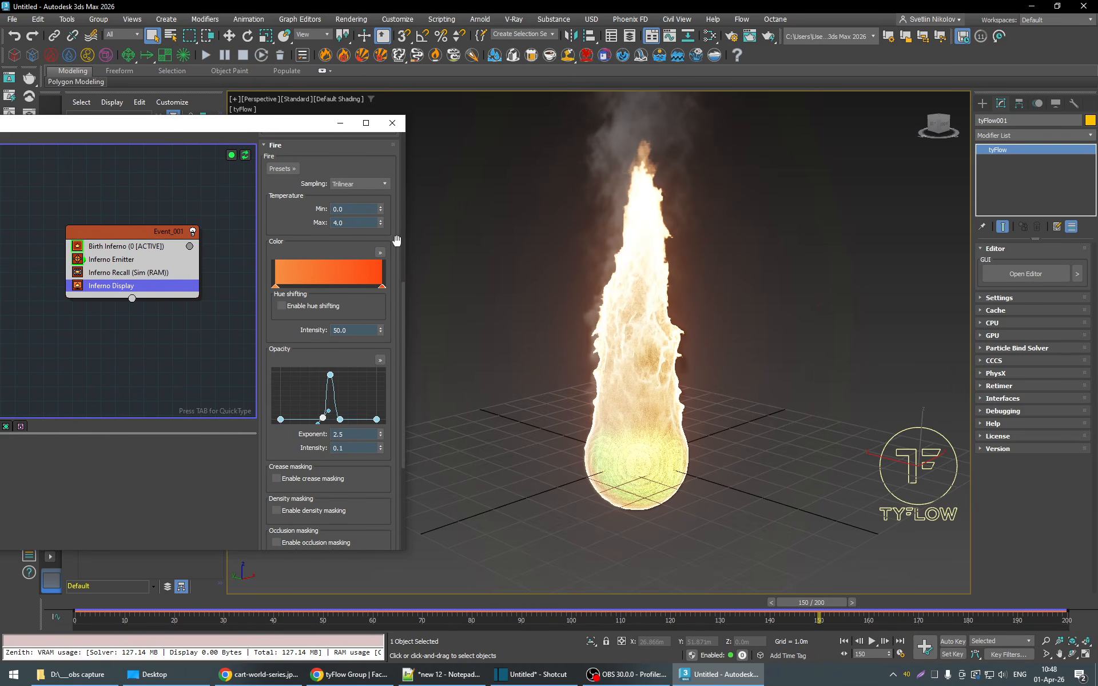
- Turn off Stochastic ray sampling in the Display Inferno settings
scroll(345, 254, "up", 10)
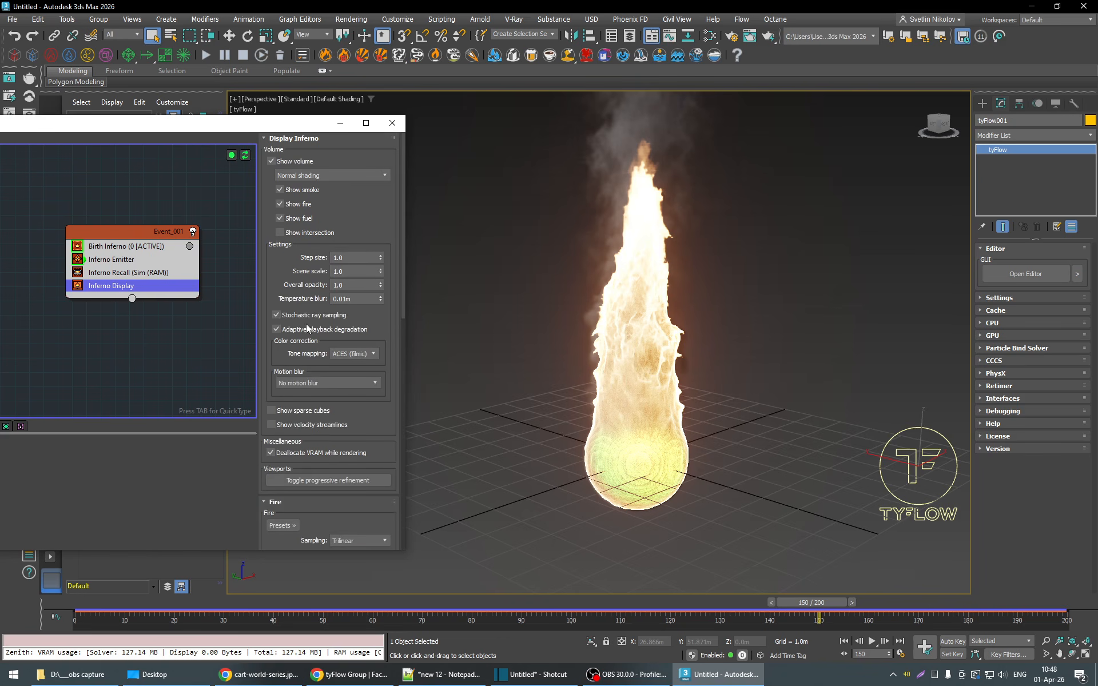
left_click(290, 316)
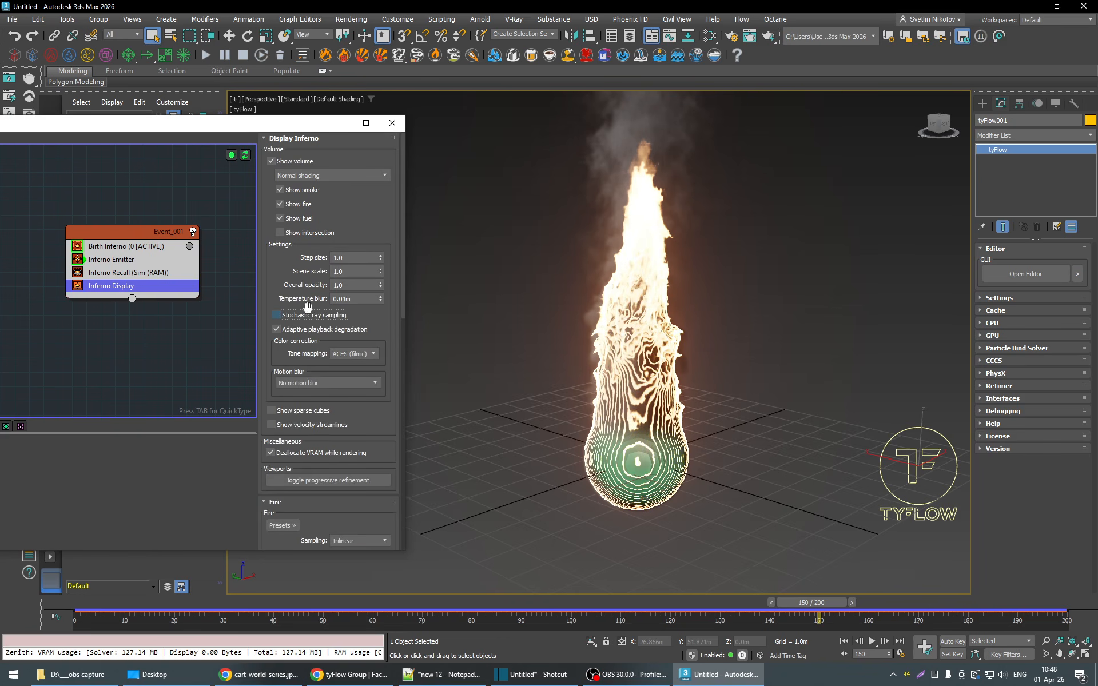
- Set the Display Inferno step size to 0.1, working with the simulation at frame 109
left_click_drag(826, 602, 613, 620)
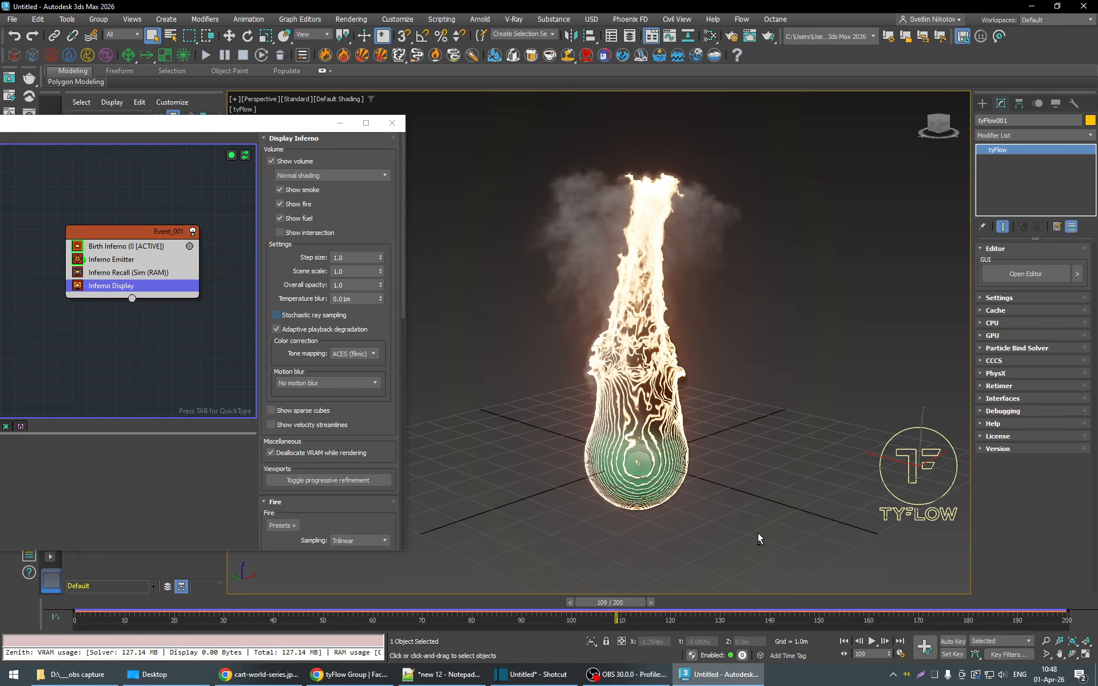
middle_click_drag(757, 533, 697, 517, "alt")
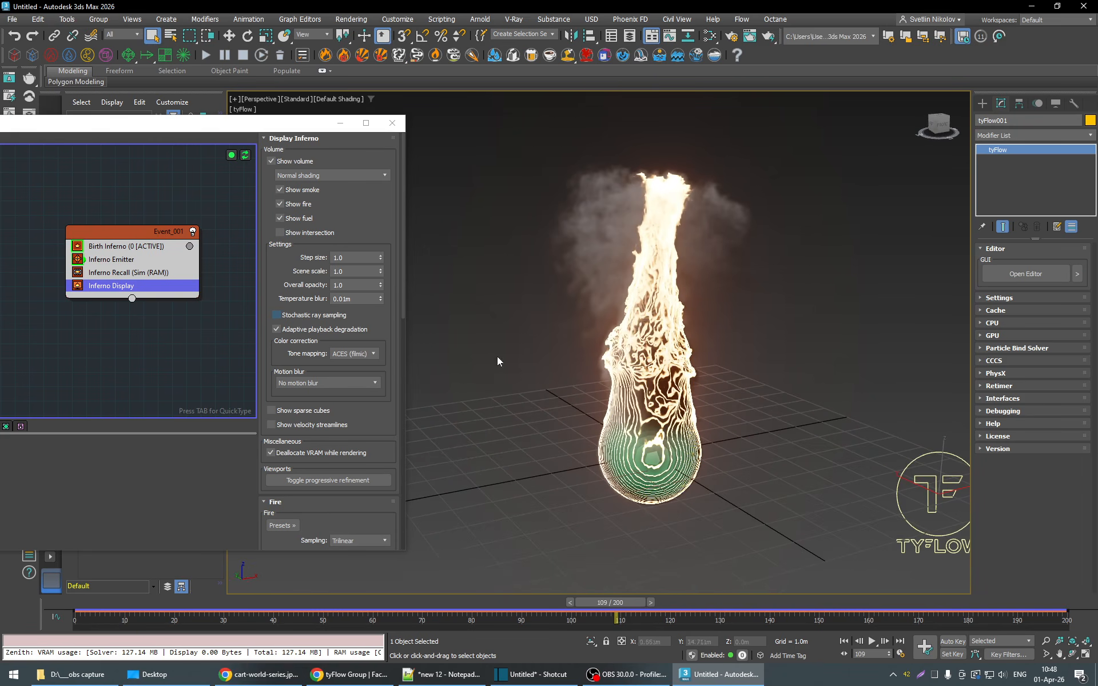
left_click(348, 261)
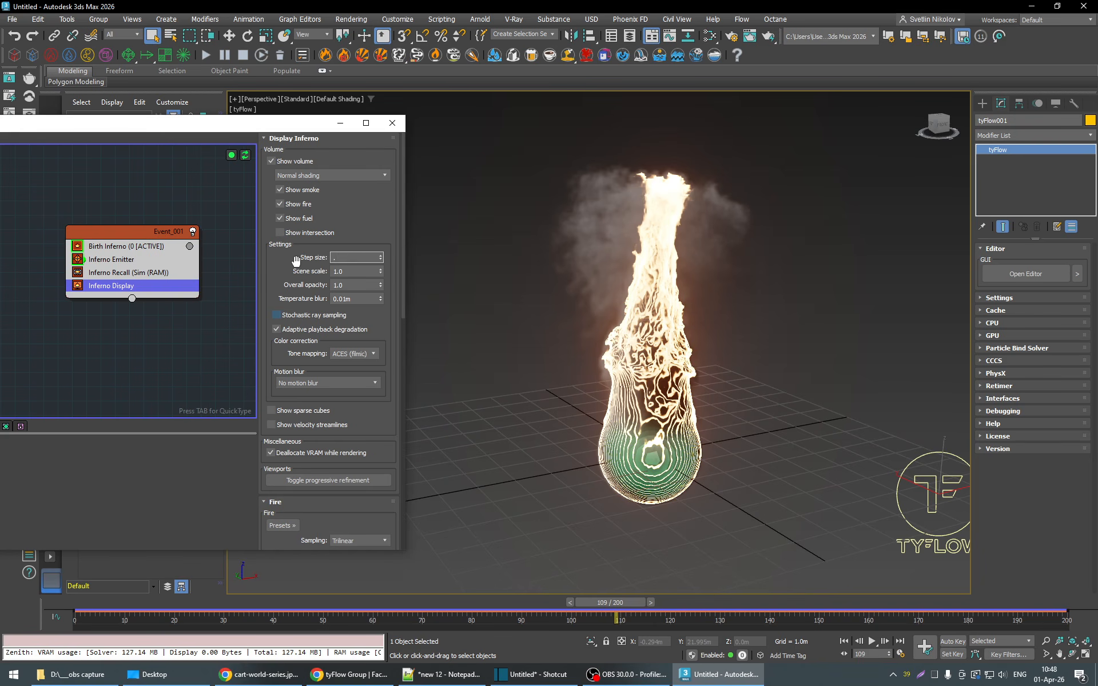
key("Return")
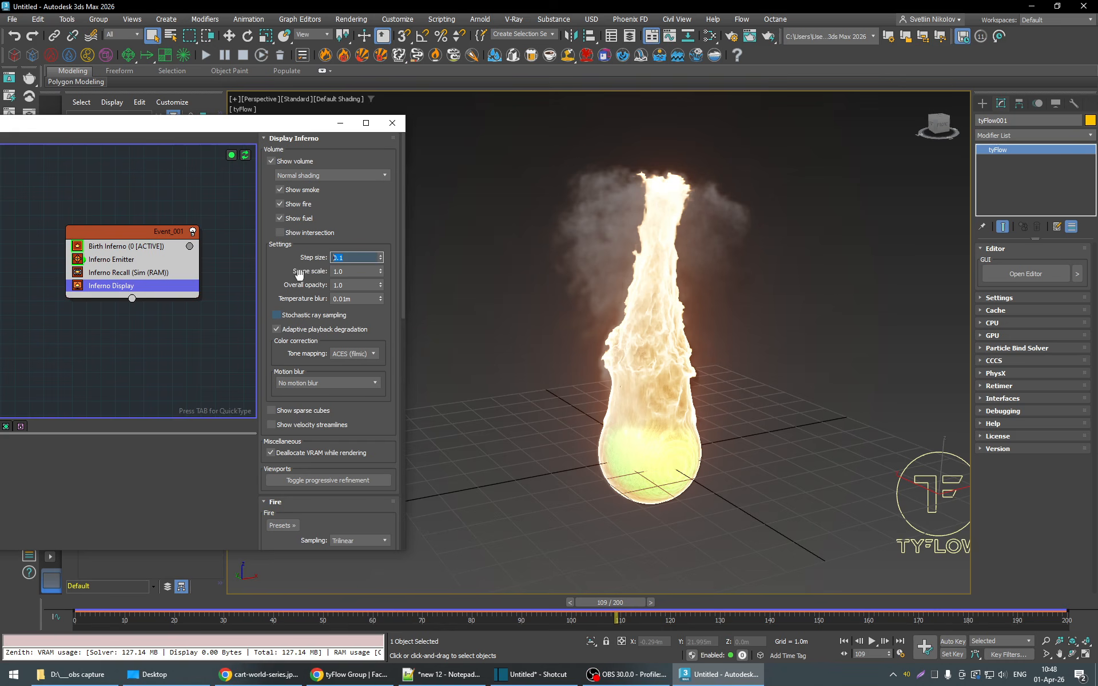
- Scrub and play the simulation, ending at frame 117, to examine the fire's detail and playback at the finer step size
left_click_drag(618, 604, 799, 605)
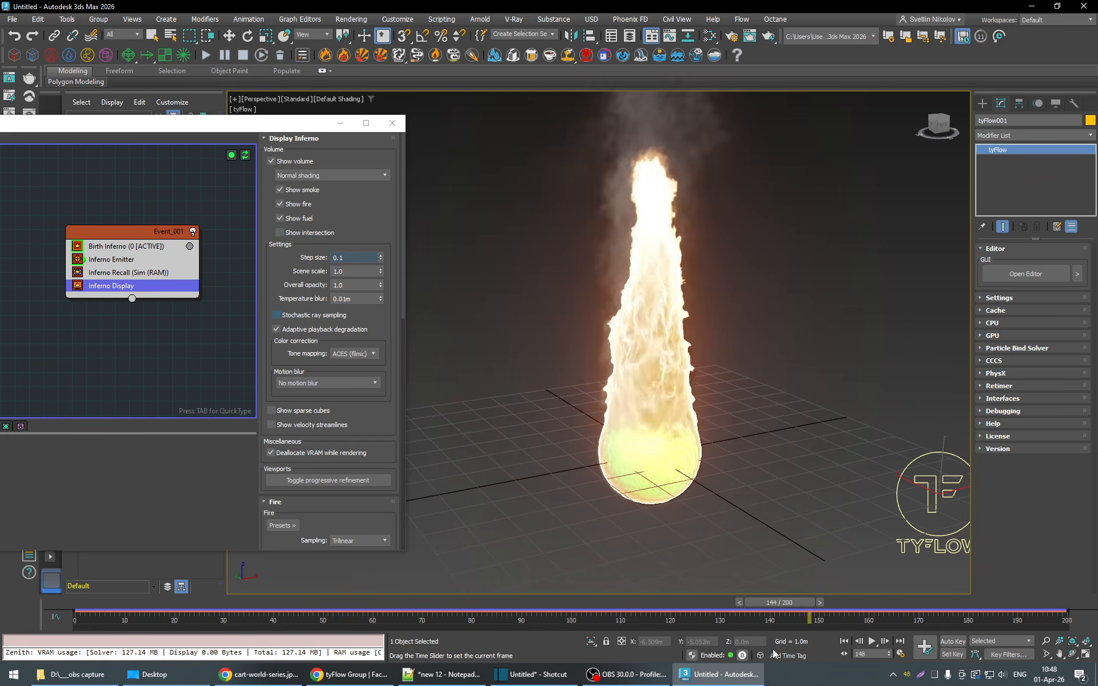
left_click_drag(772, 650, 368, 619)
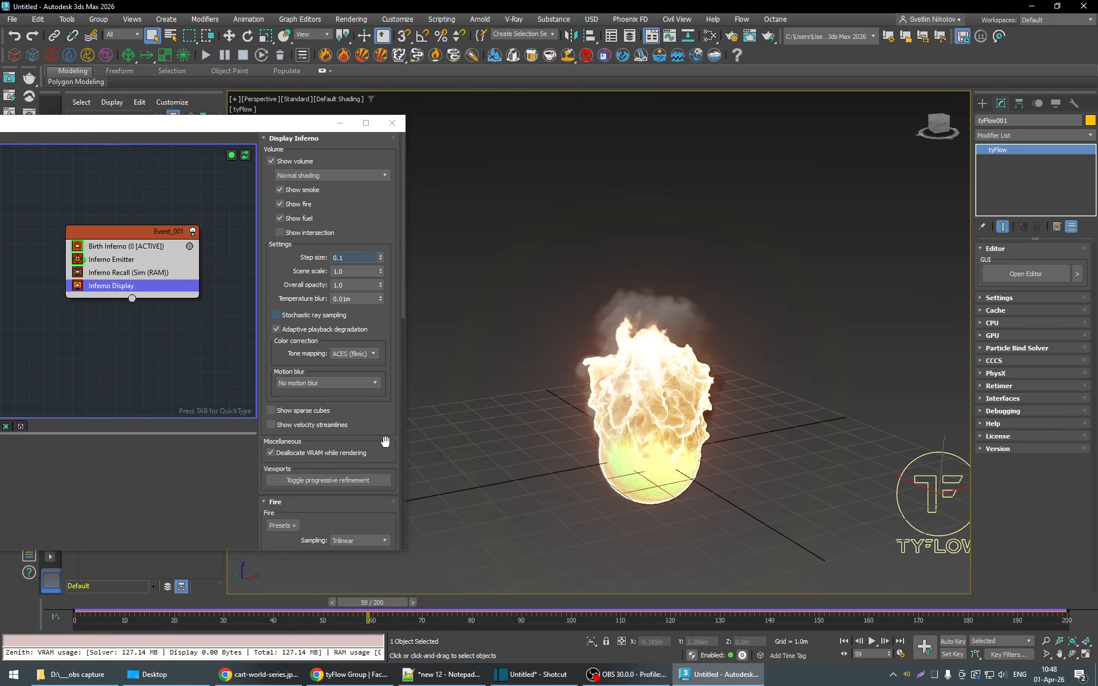
scroll(390, 442, "down", 10)
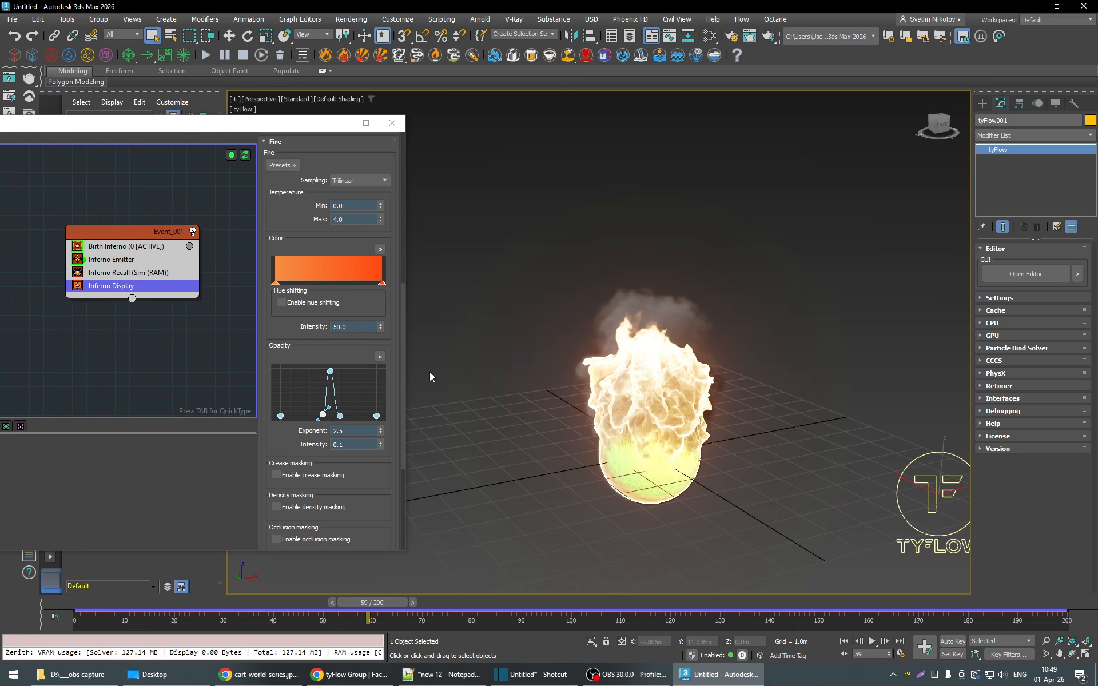
scroll(393, 368, "up", 5)
scroll(393, 368, "up", 2)
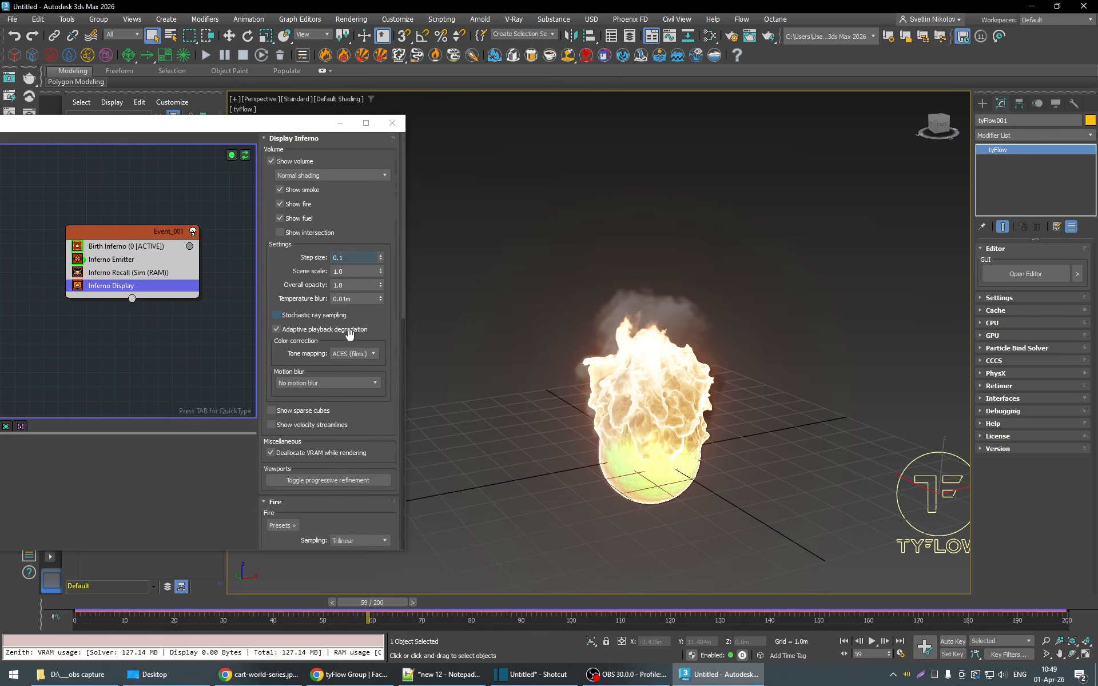
left_click_drag(349, 258, 317, 256)
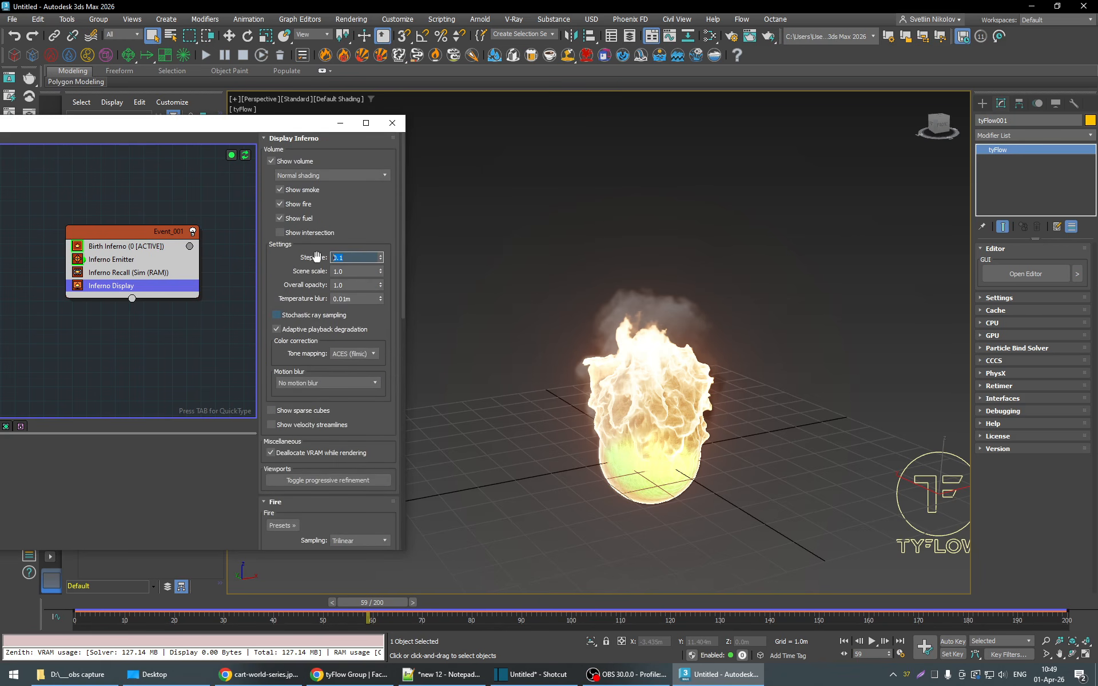
left_click(309, 260)
left_click(872, 642)
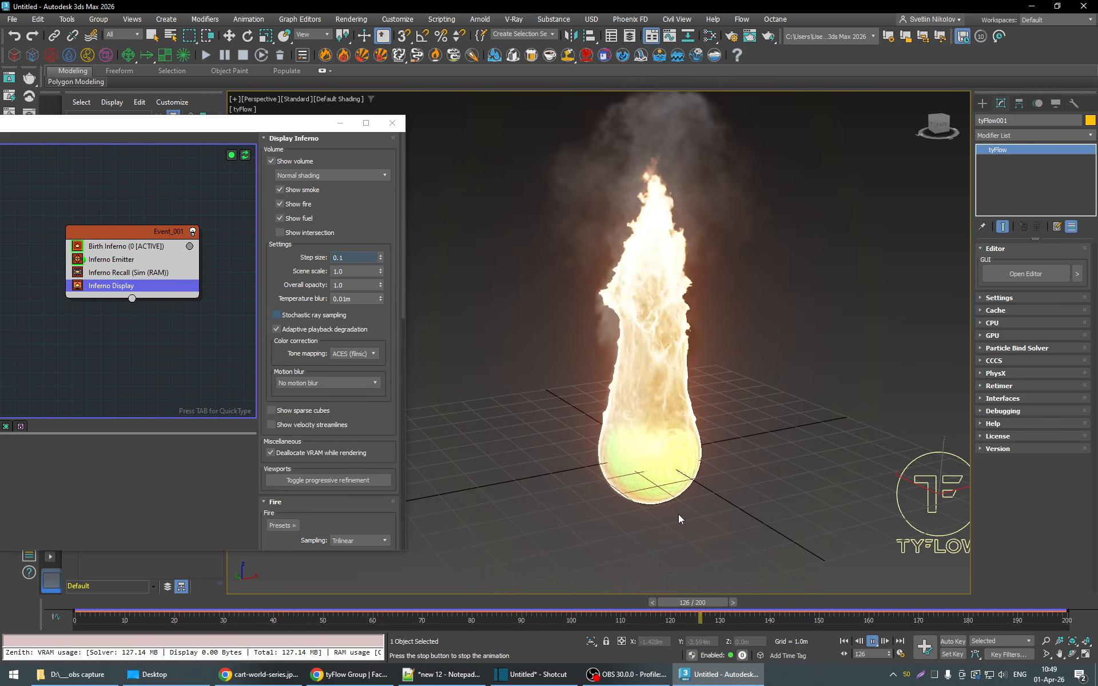
left_click(874, 643)
left_click_drag(936, 607, 655, 604)
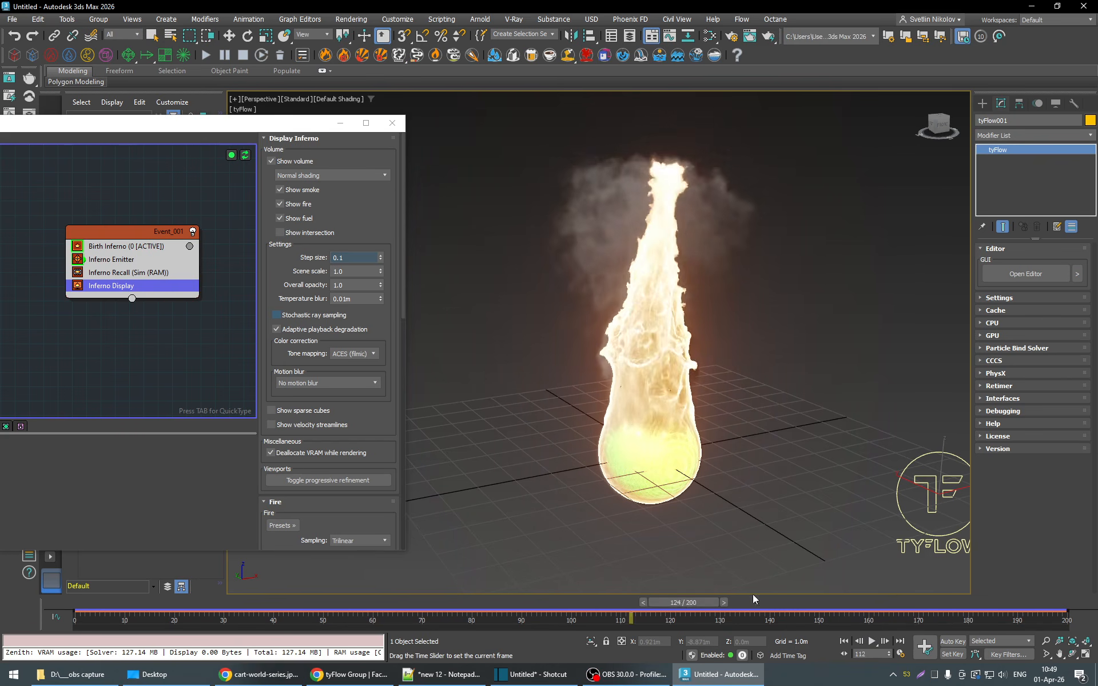
- Set the fire color intensity to 7.0 and view the flame from a lower angle
scroll(395, 423, "down", 10)
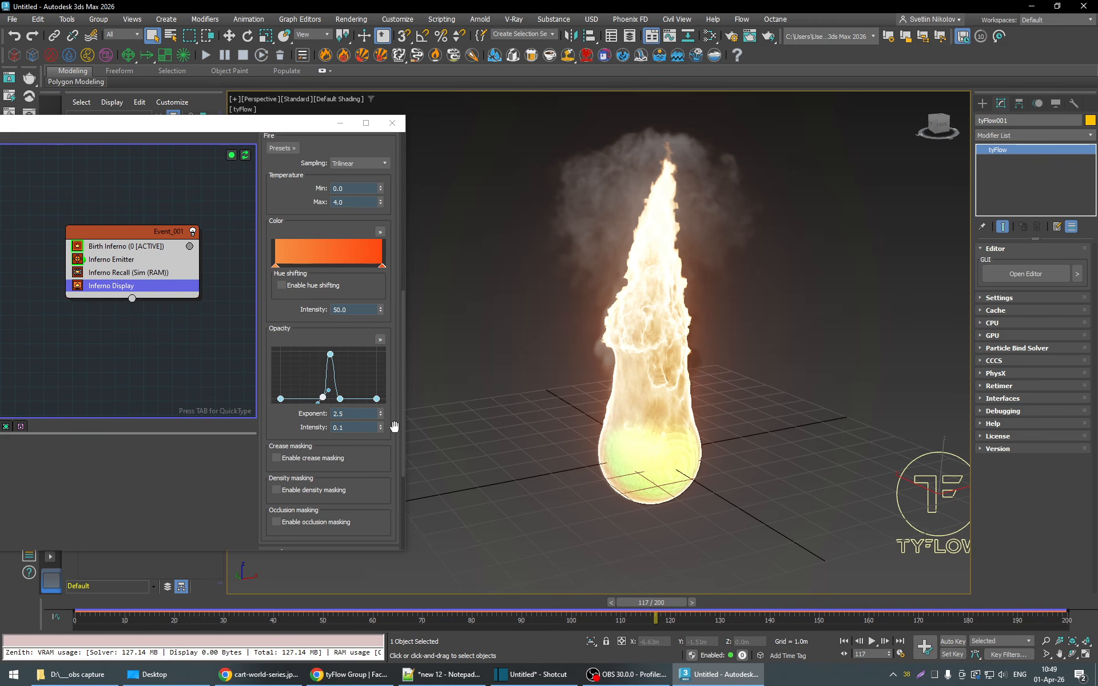
double_click(368, 310)
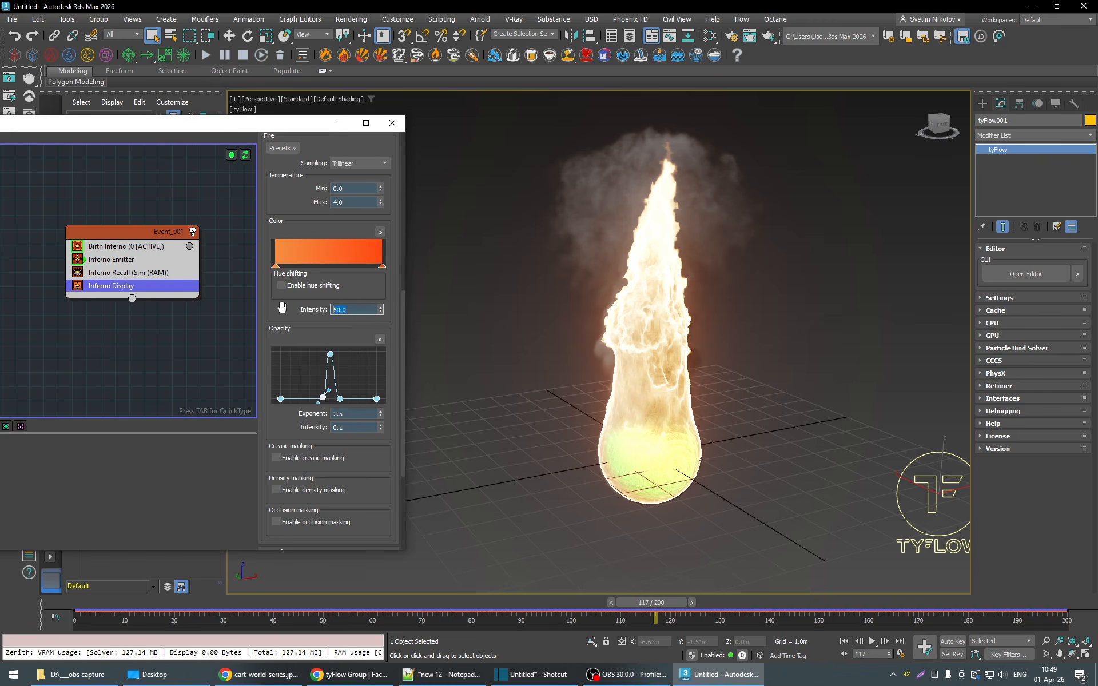
type("7")
key("Return")
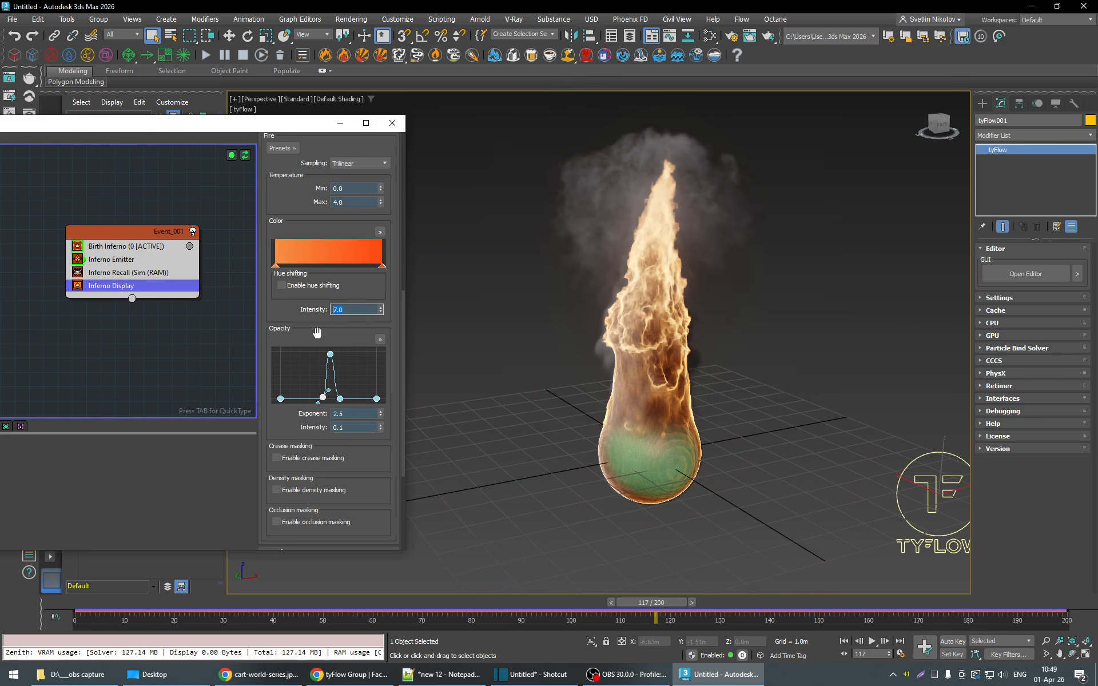
left_click_drag(678, 611, 654, 613)
middle_click_drag(670, 415, 633, 389, "alt")
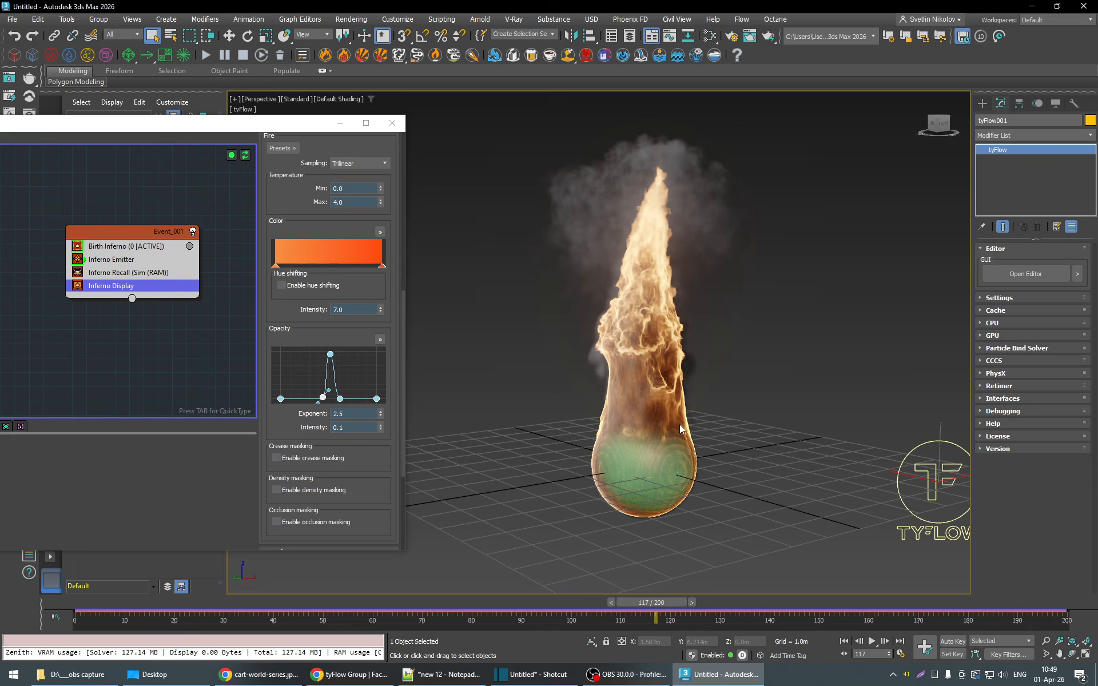
- Change the emitter sphere's object color to gray, deselect it and move the simulation to frame 125
left_click(663, 463)
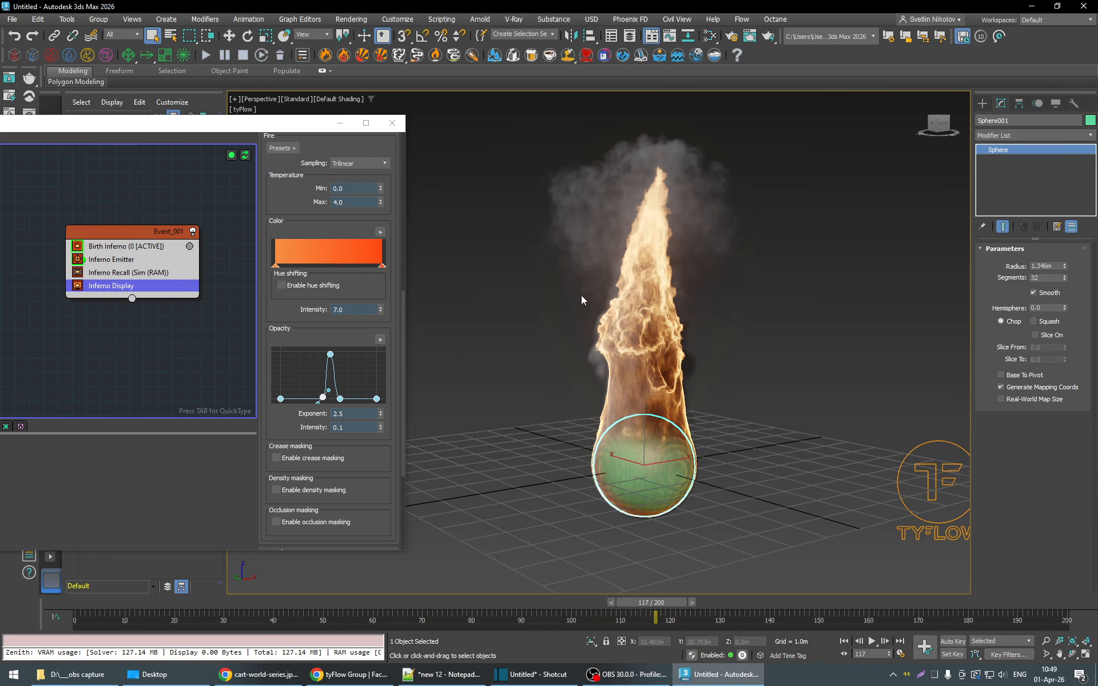
left_click(1089, 120)
left_click(446, 287)
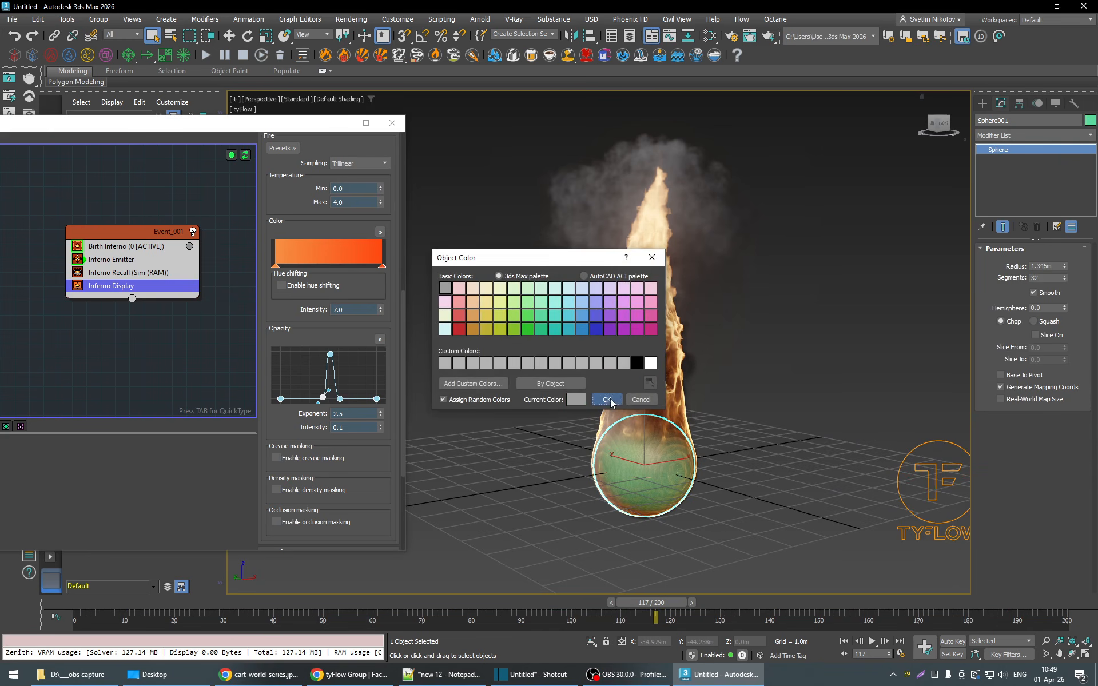
left_click(606, 400)
left_click(724, 531)
left_click_drag(670, 605, 694, 622)
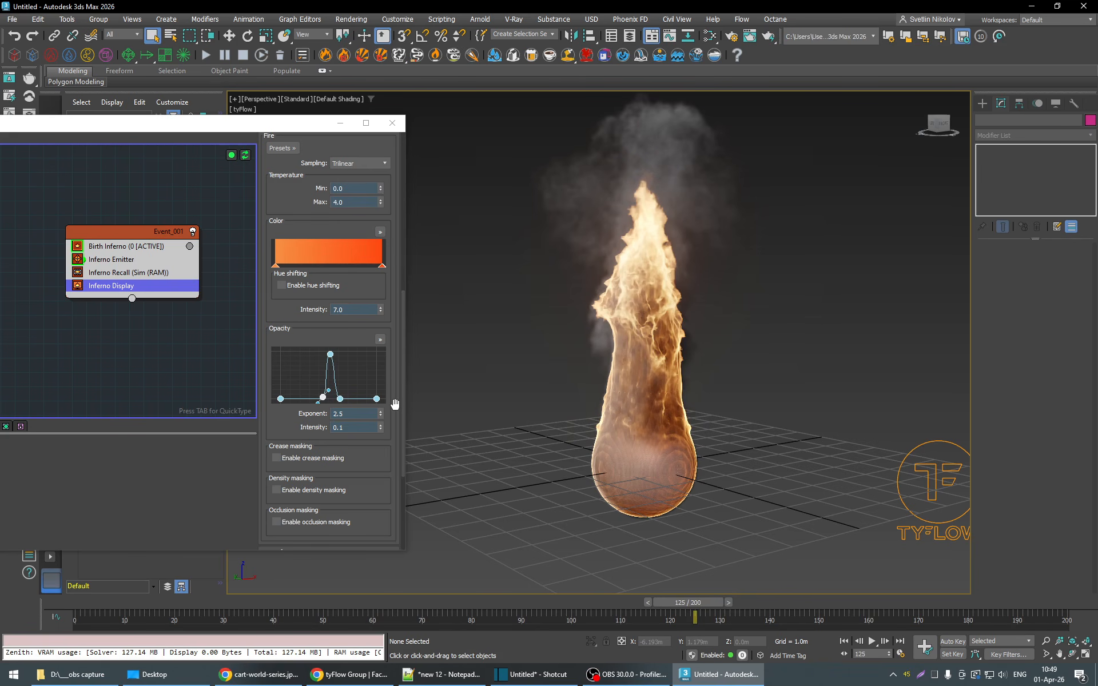
- Set the fire opacity exponent to 1.5 and the opacity intensity to 0.5, and check the flame at frame 114
mouse_move(395, 405)
left_mouse_down()
mouse_move(395, 370)
mouse_move(380, 375)
mouse_move(383, 391)
left_mouse_up()
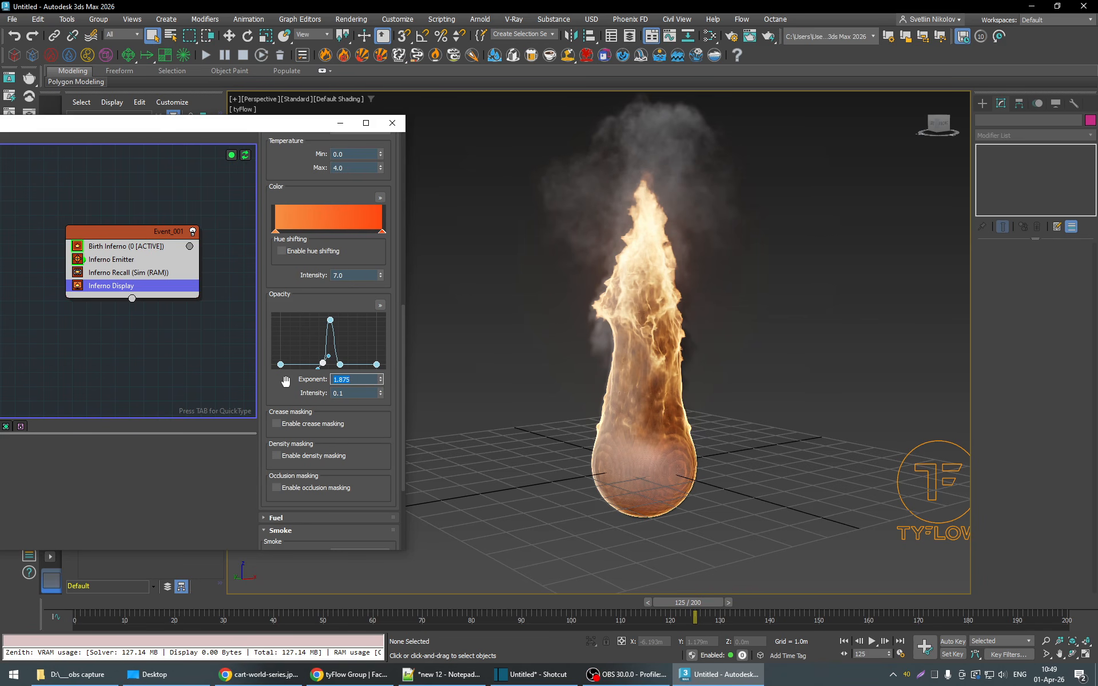
type("5")
key("Return")
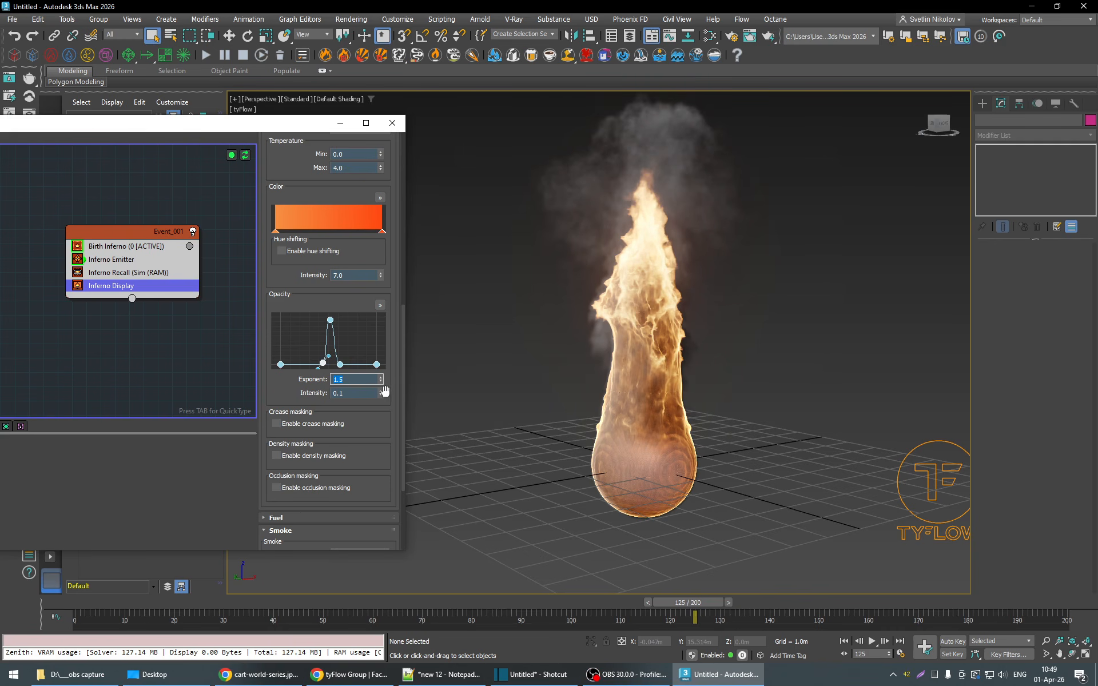
left_click_drag(382, 393, 351, 379)
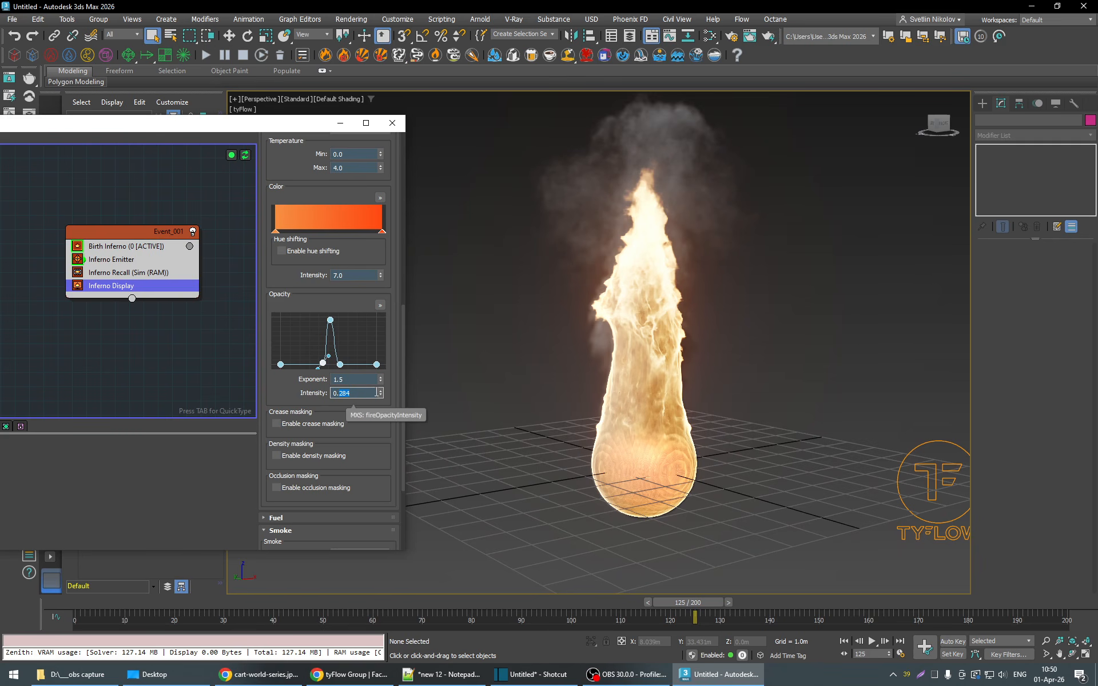
key("Return")
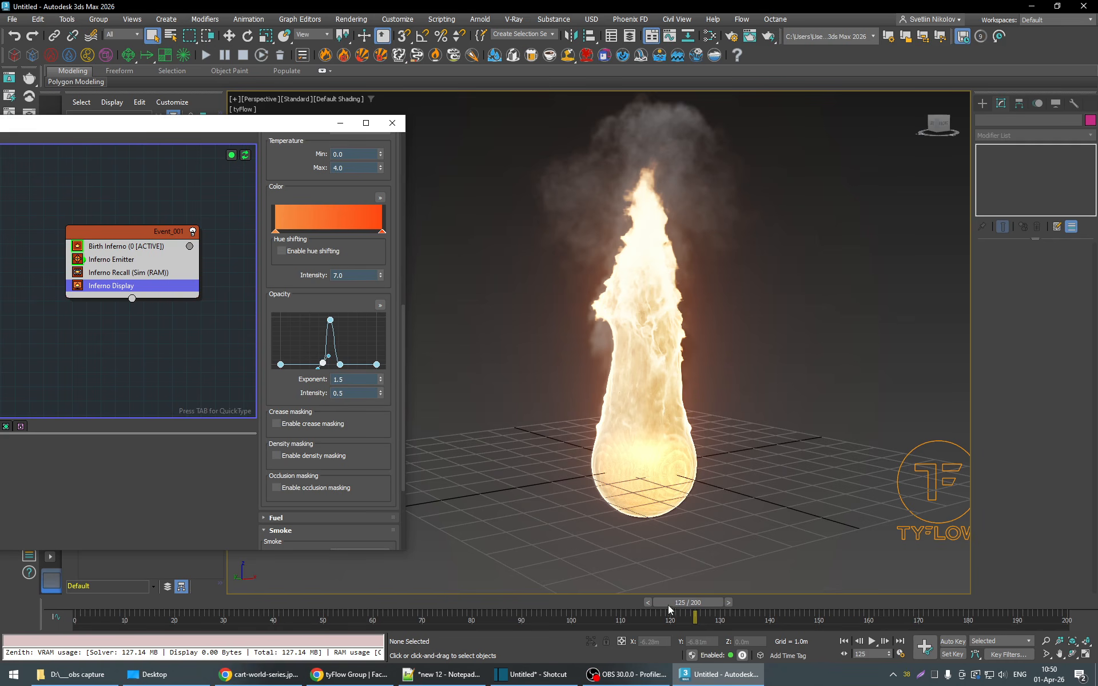
left_click_drag(670, 610, 640, 602)
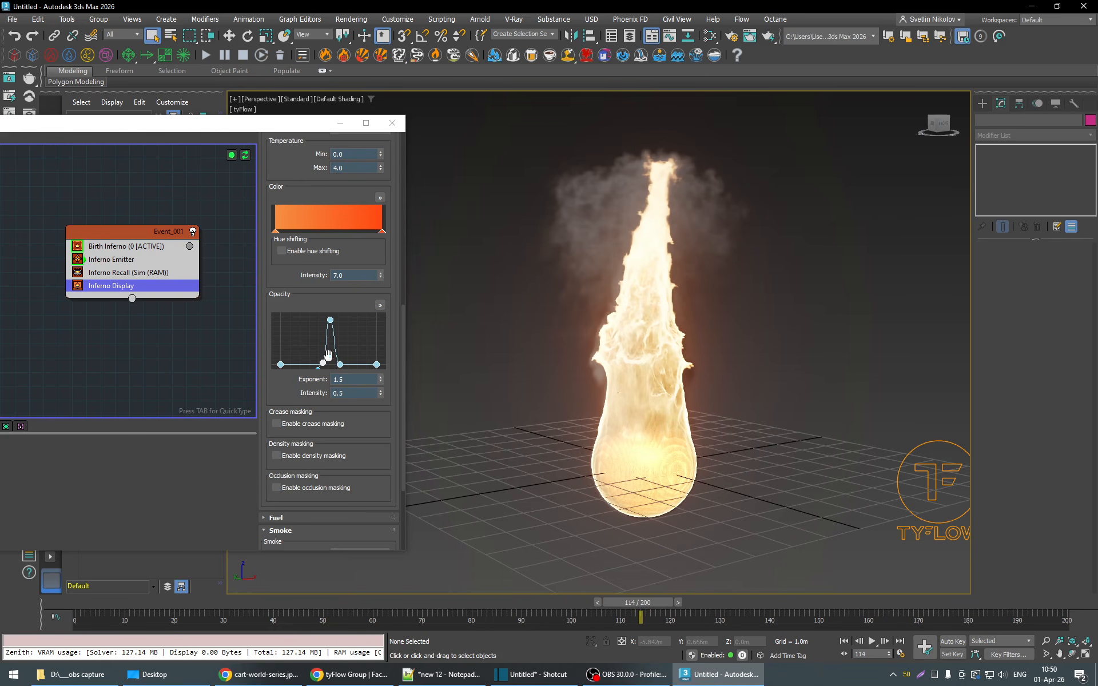
- Refine the fire opacity curve's spike by lowering the low points beside its peak to the baseline
left_click(330, 320)
left_click_drag(335, 321, 333, 319)
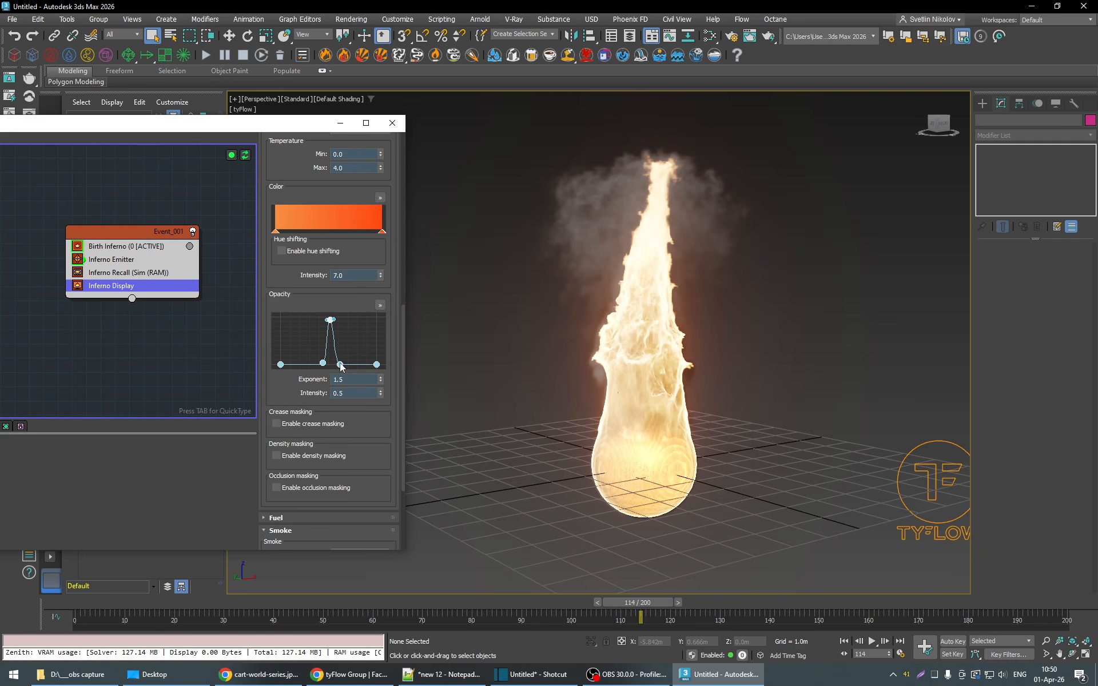
mouse_move(341, 367)
left_mouse_down()
mouse_move(366, 363)
mouse_move(304, 367)
mouse_move(320, 366)
left_mouse_up()
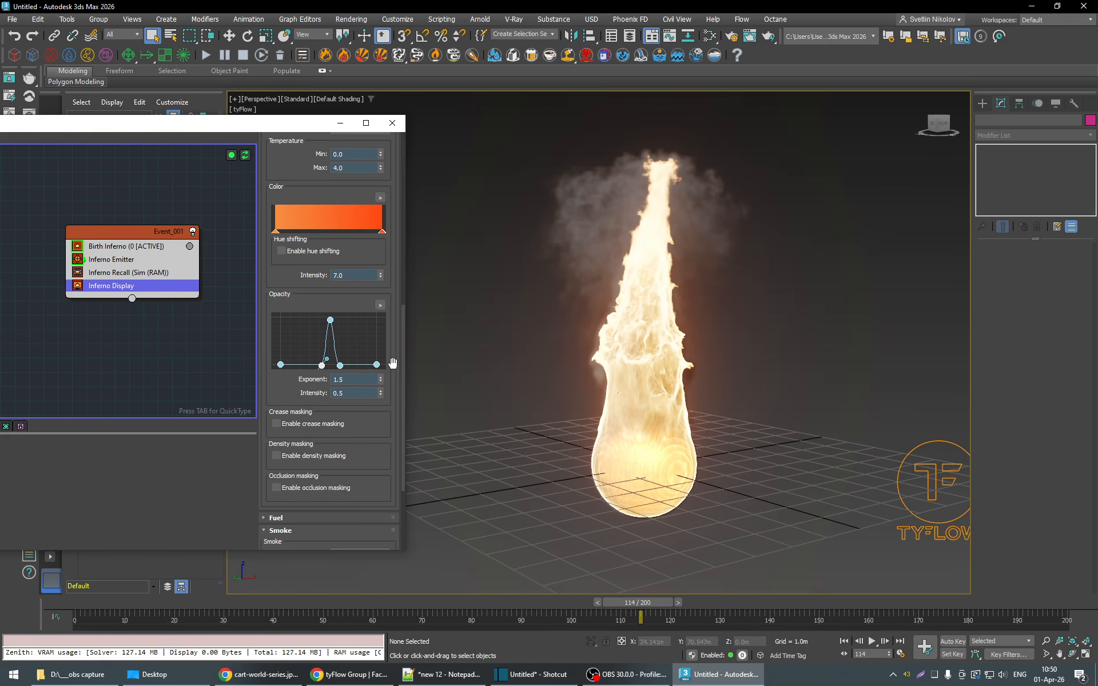
- Play the simulation from frame 34 to frame 128 to examine the fire with the adjusted opacity
left_click_drag(651, 599, 255, 621)
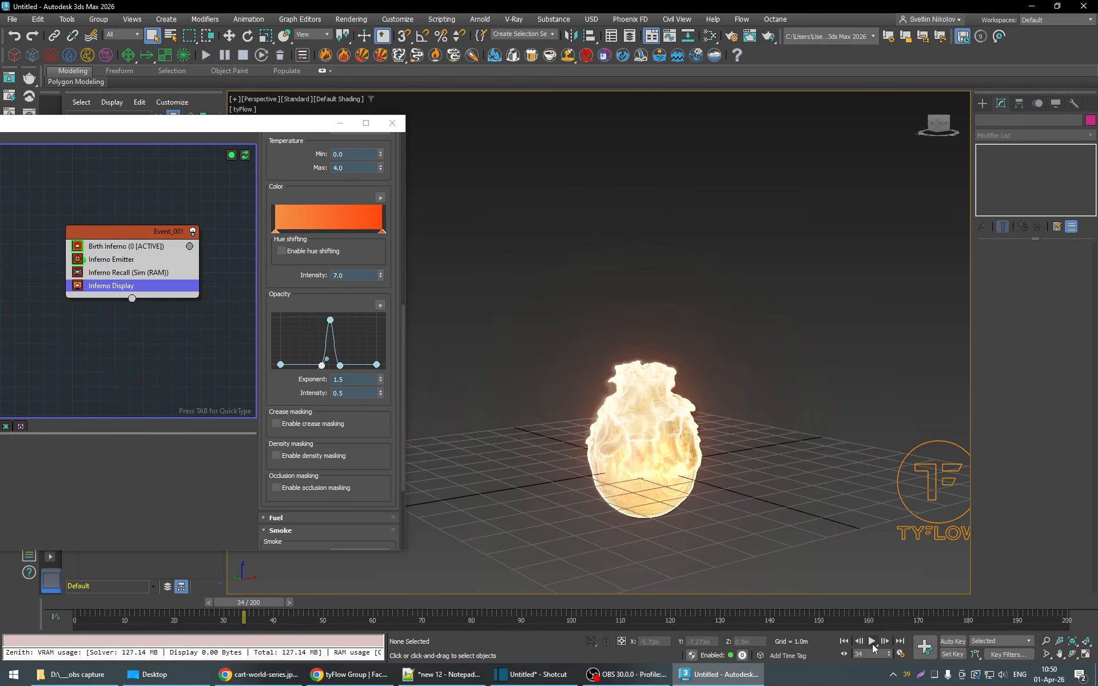
left_click(872, 642)
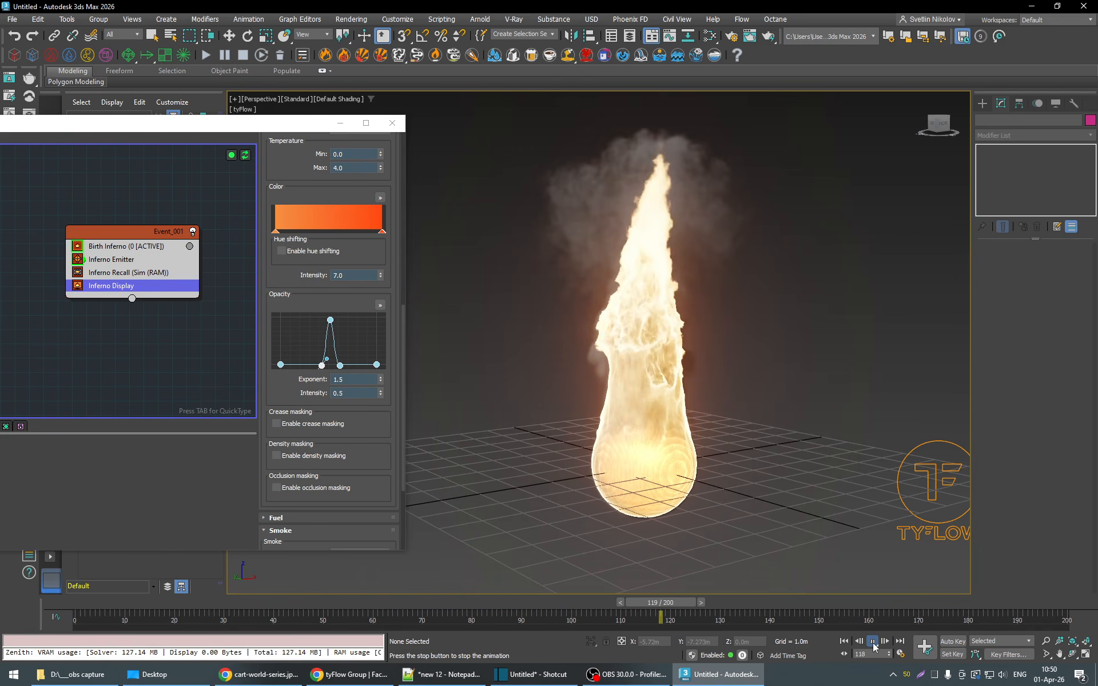
left_click(872, 642)
- Set the Inferno display's glow intensity to 0.3
scroll(392, 486, "down", 5)
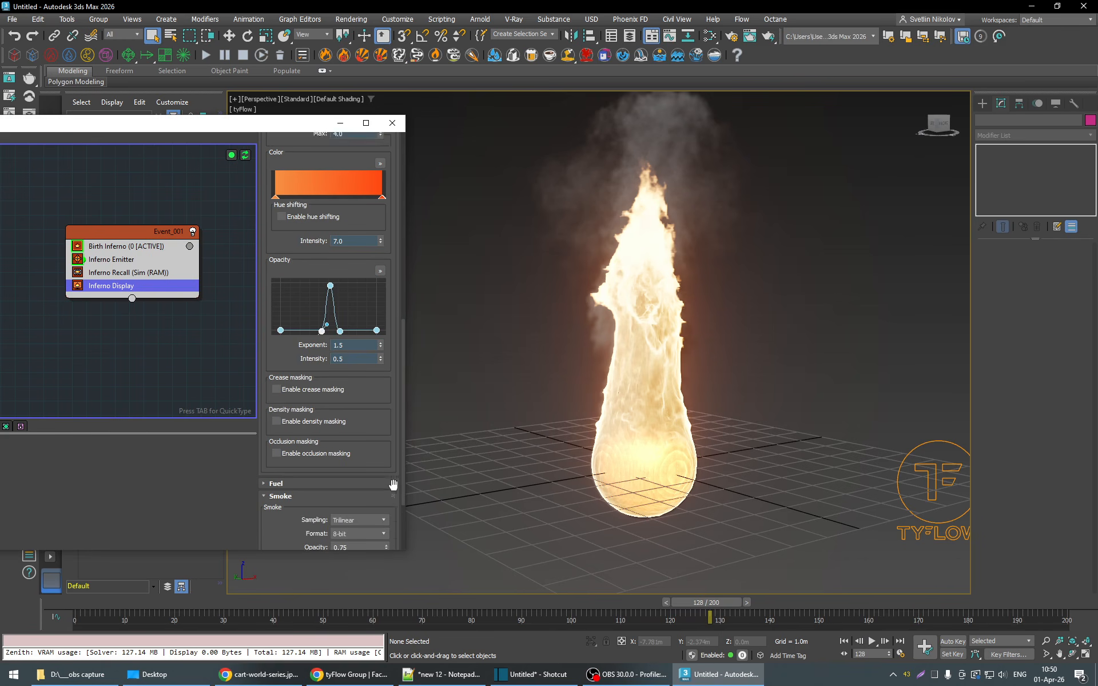
left_click(281, 532)
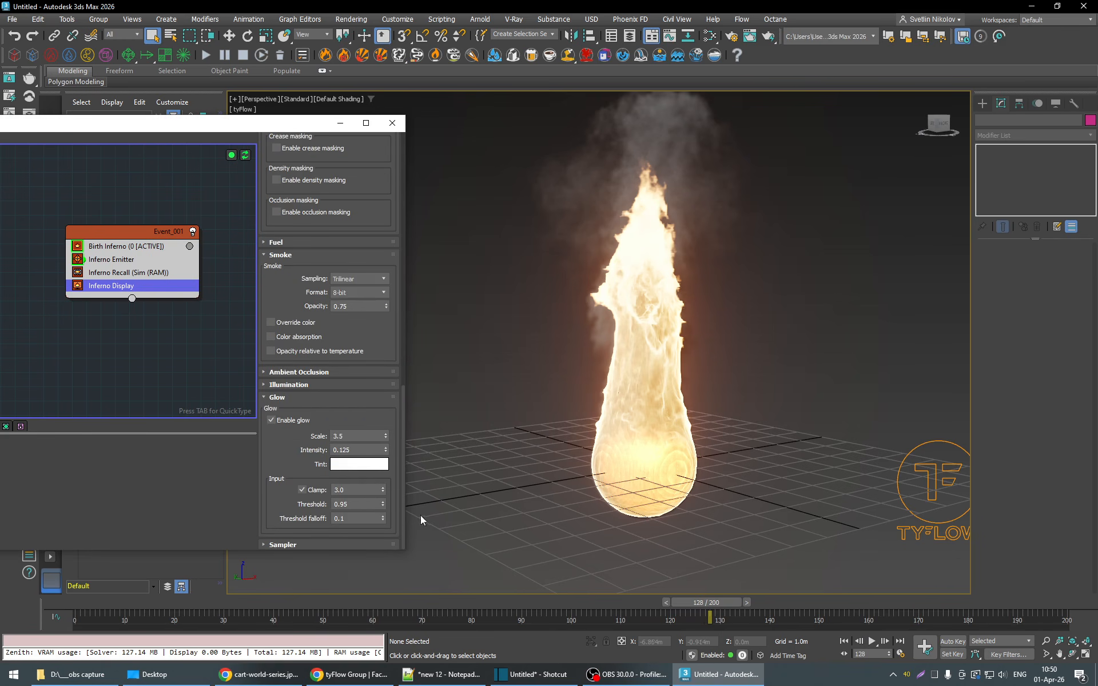
double_click(362, 450)
type("3")
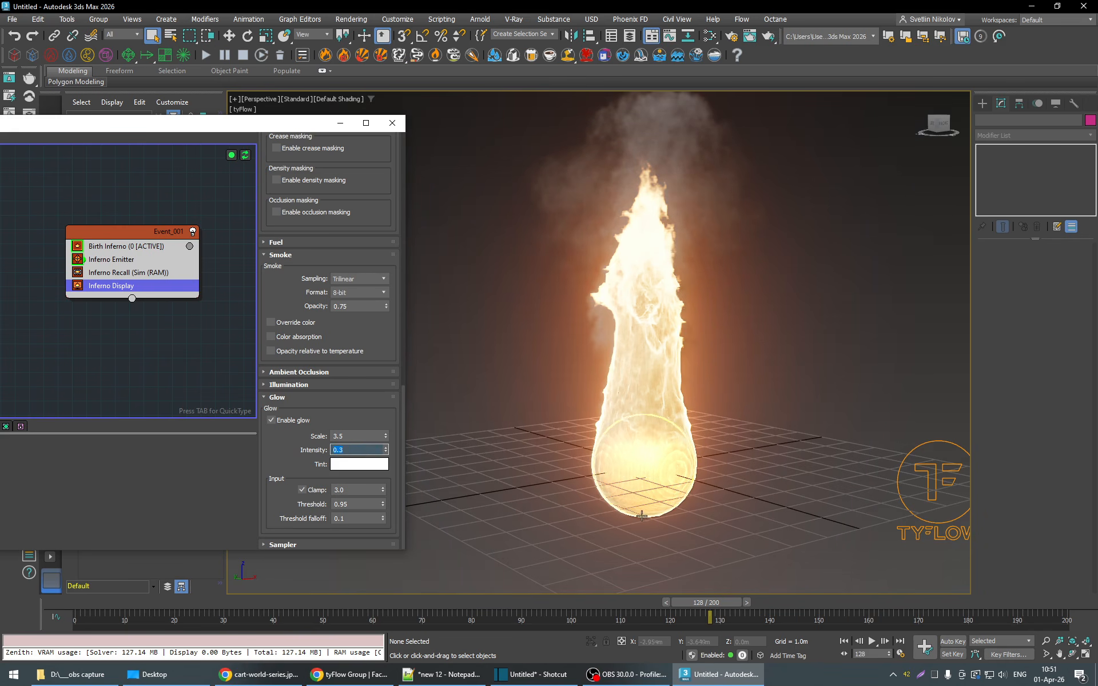
- Play the simulation from frame 53 and return to frame 128 to examine the stronger glow around the flame
left_click_drag(709, 601, 345, 622)
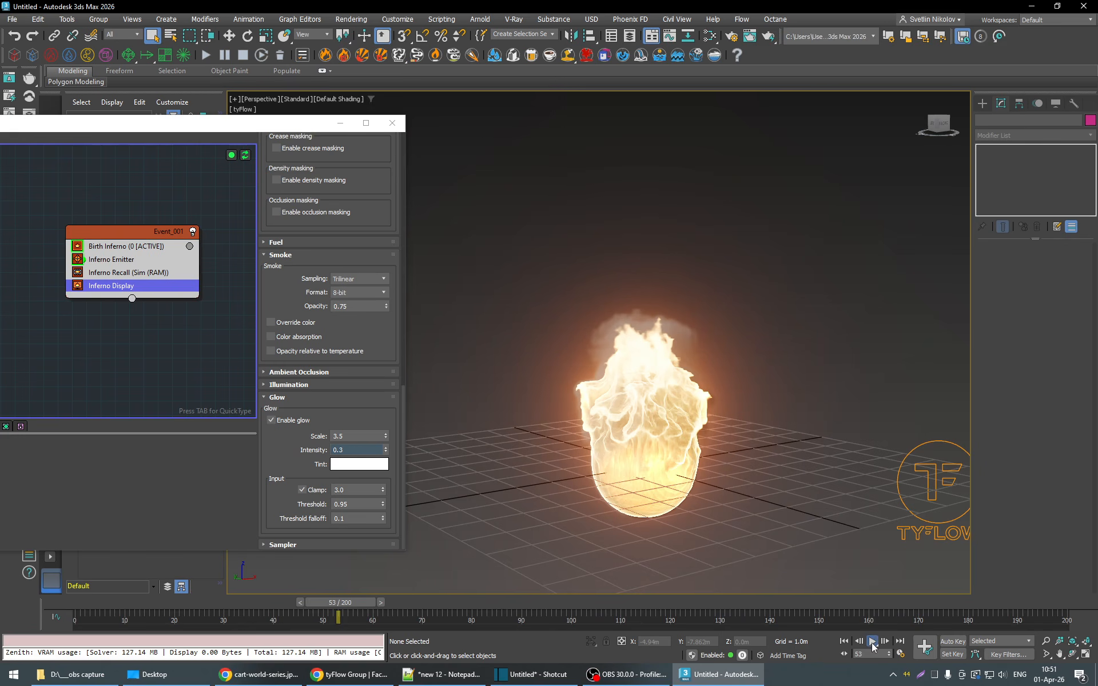
left_click(872, 642)
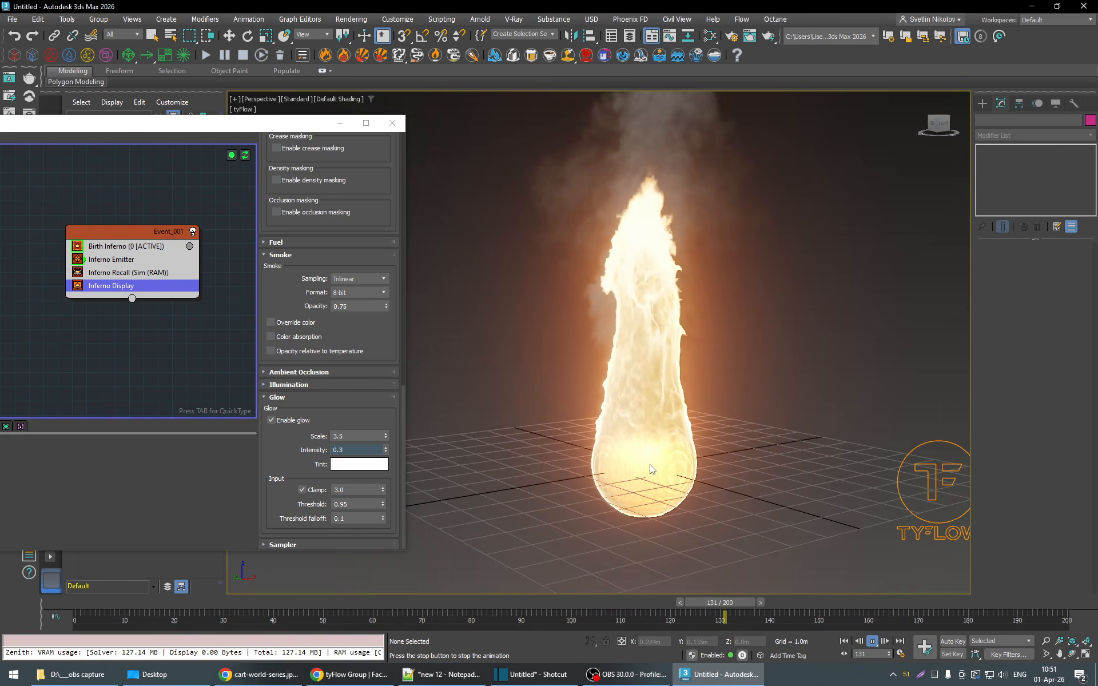
left_click(876, 643)
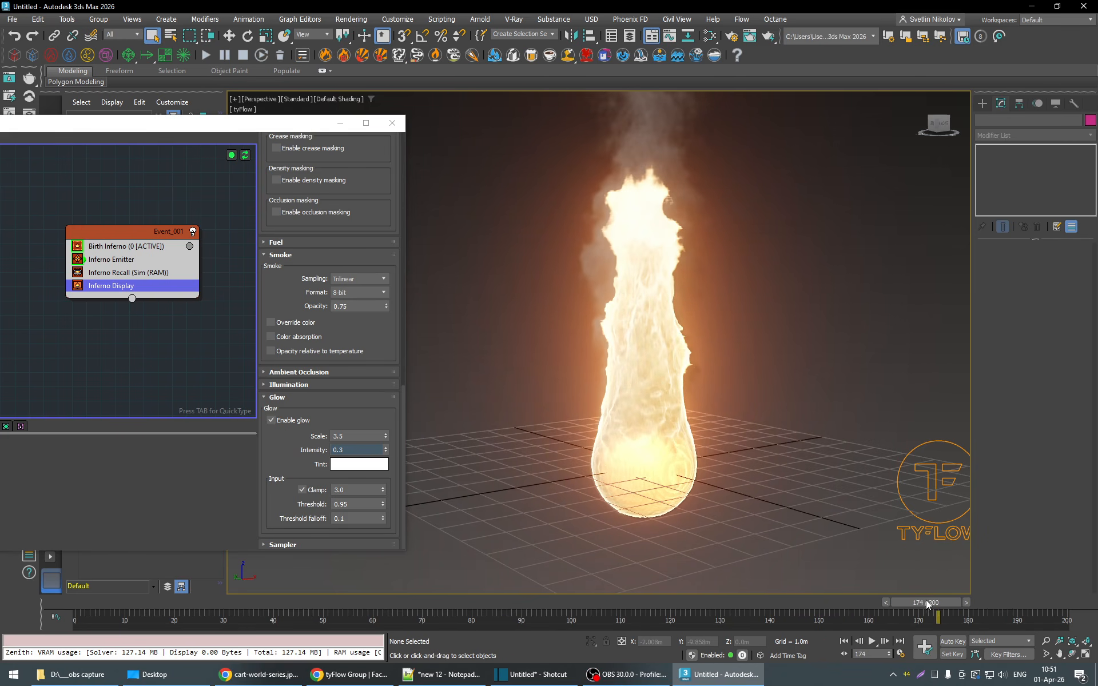
left_click_drag(926, 602, 720, 602)
middle_click_drag(746, 416, 743, 438)
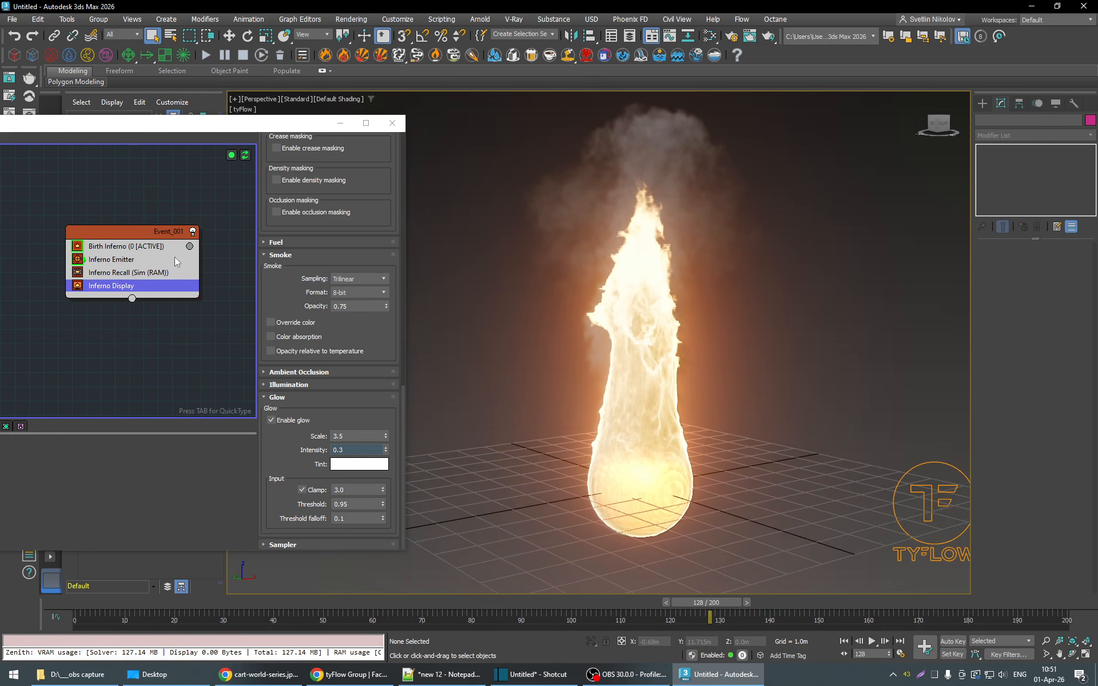
- Open the Birth Inferno operator's settings and review its grid, solver, density and temperature values
left_click(106, 247)
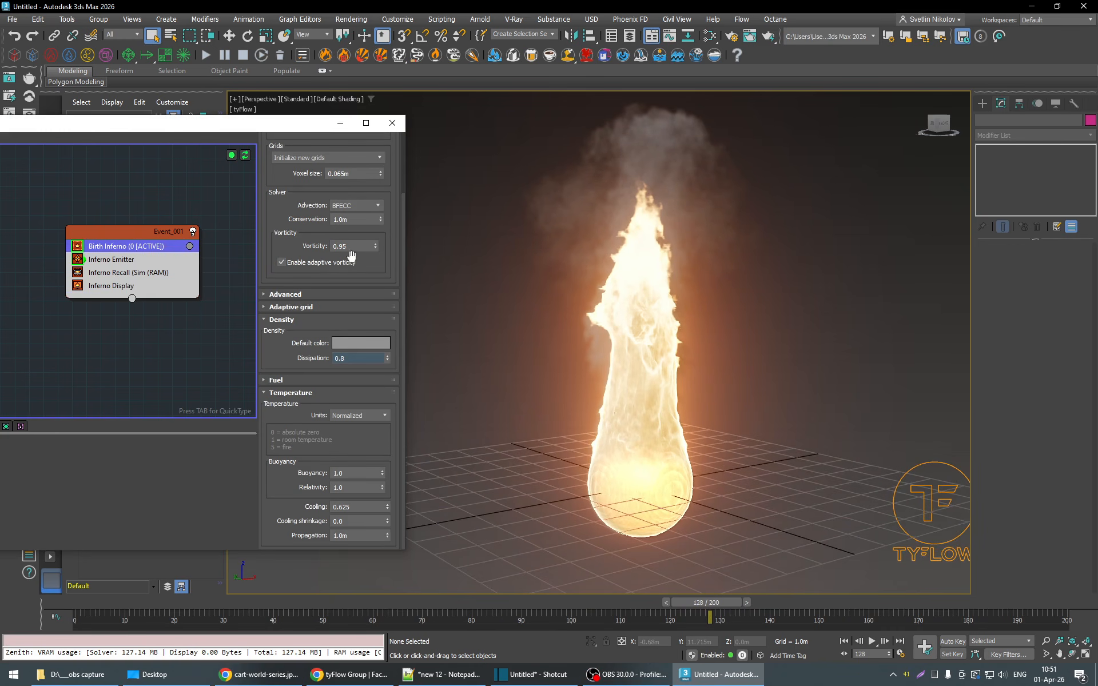
scroll(397, 259, "up", 3)
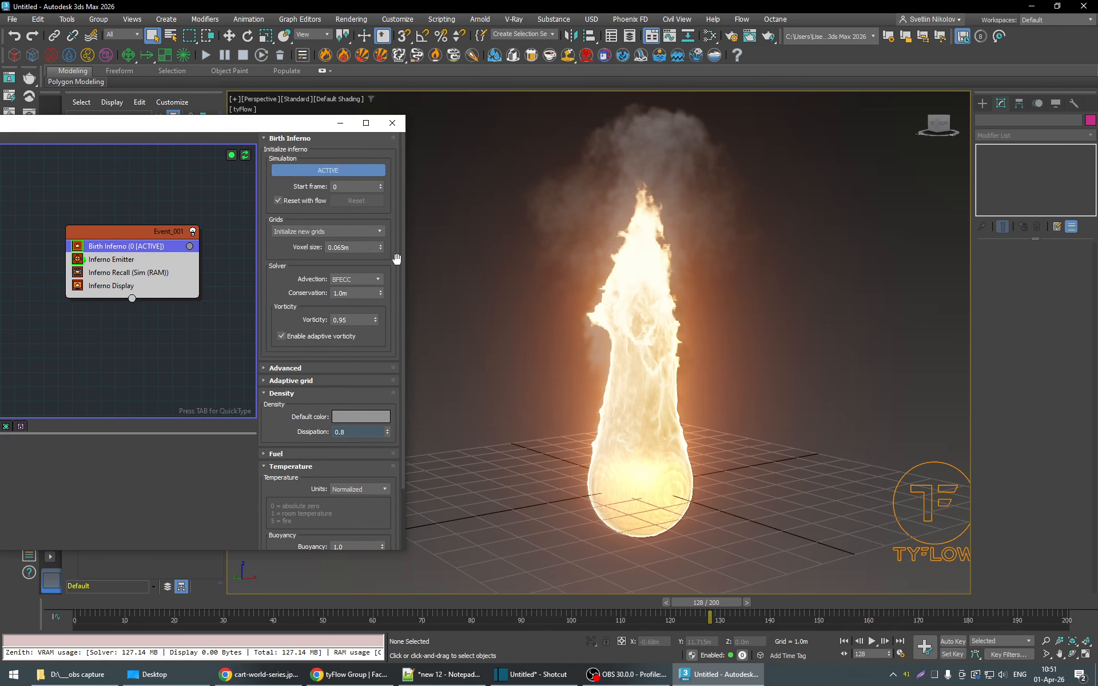
scroll(396, 259, "down", 3)
scroll(396, 261, "up", 3)
- Play the simulation from frame 90 and stop around frame 183 to examine the full height of the flame
left_click_drag(722, 602, 521, 617)
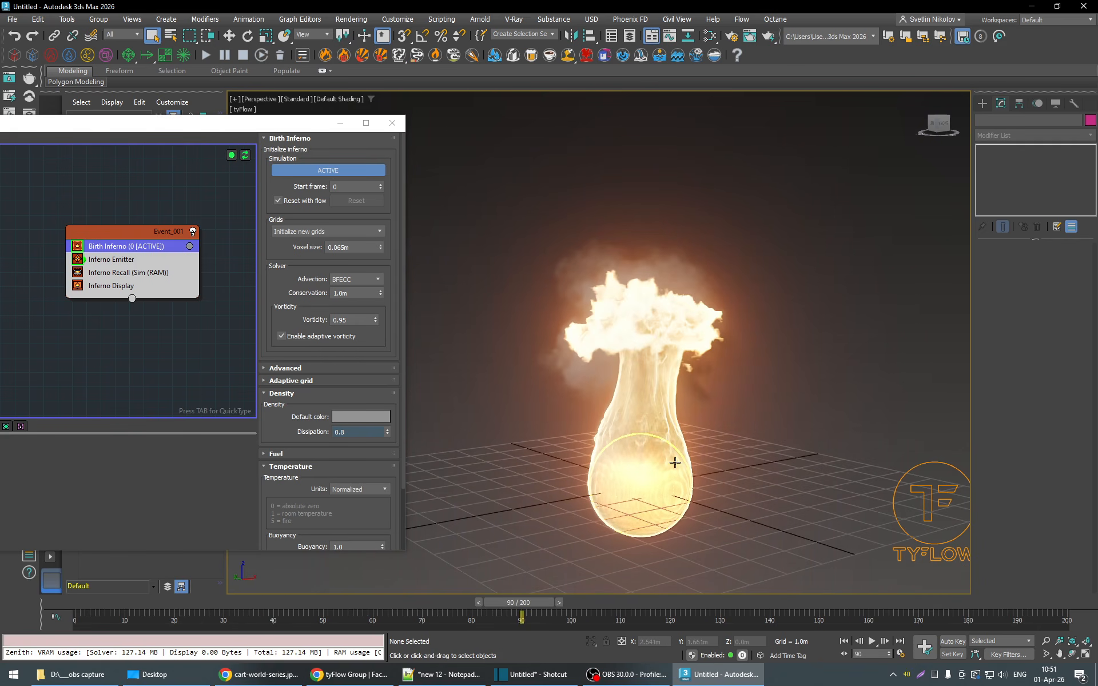
scroll(679, 467, "down", 4)
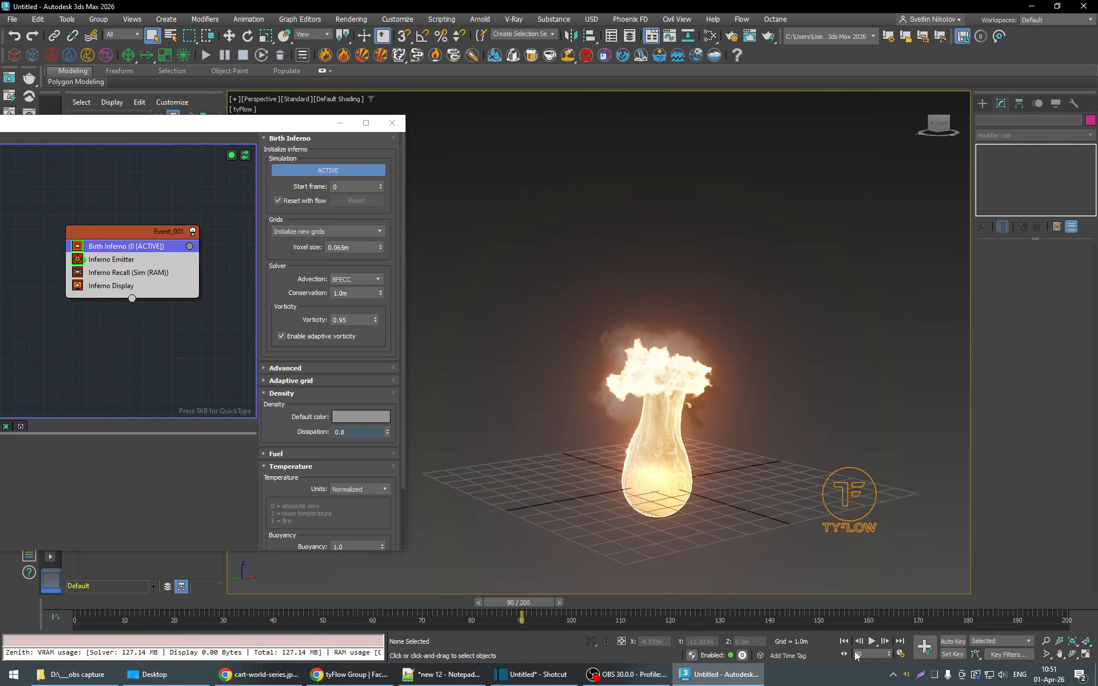
left_click(873, 644)
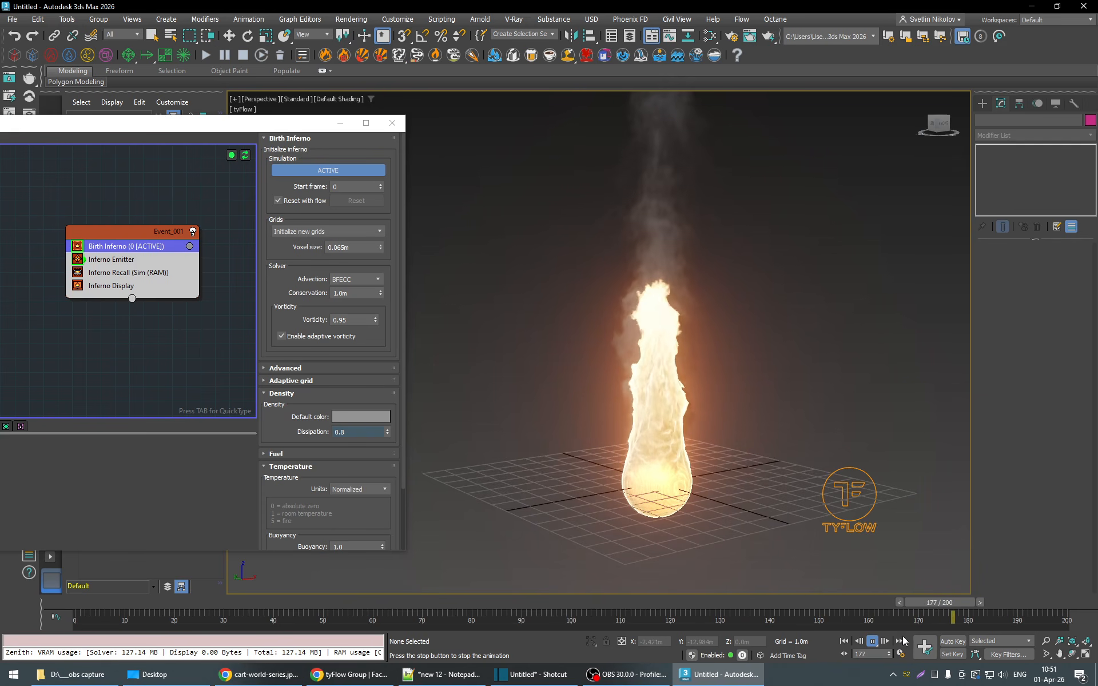
left_click(874, 644)
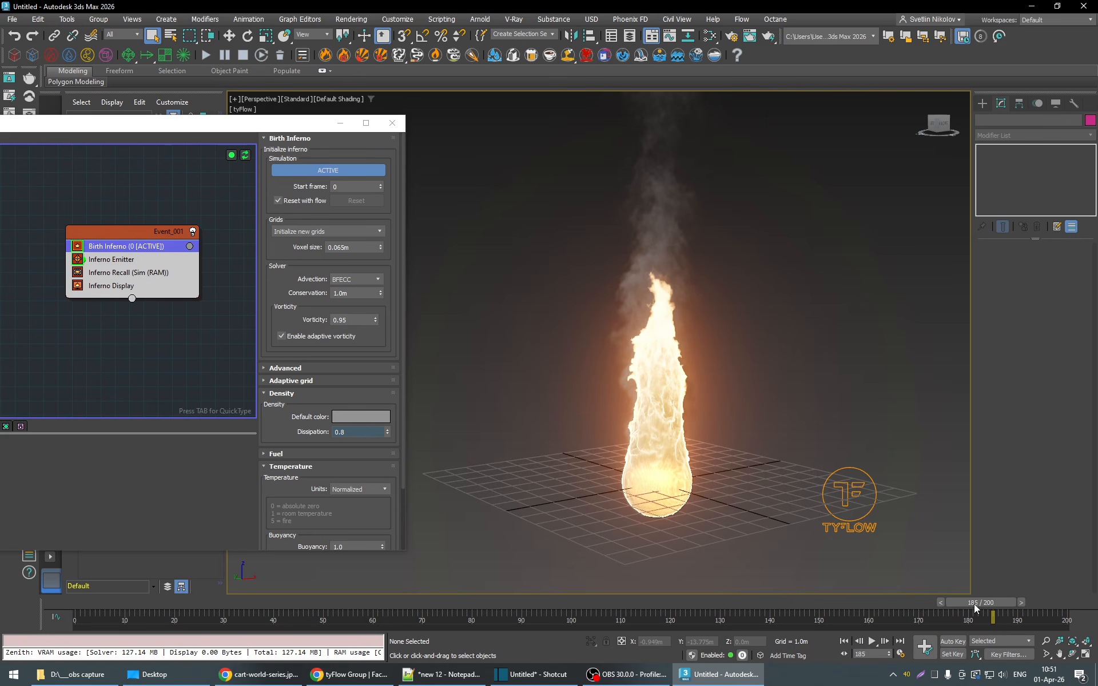
mouse_move(973, 604)
left_mouse_down()
mouse_move(918, 604)
mouse_move(964, 604)
left_mouse_up()
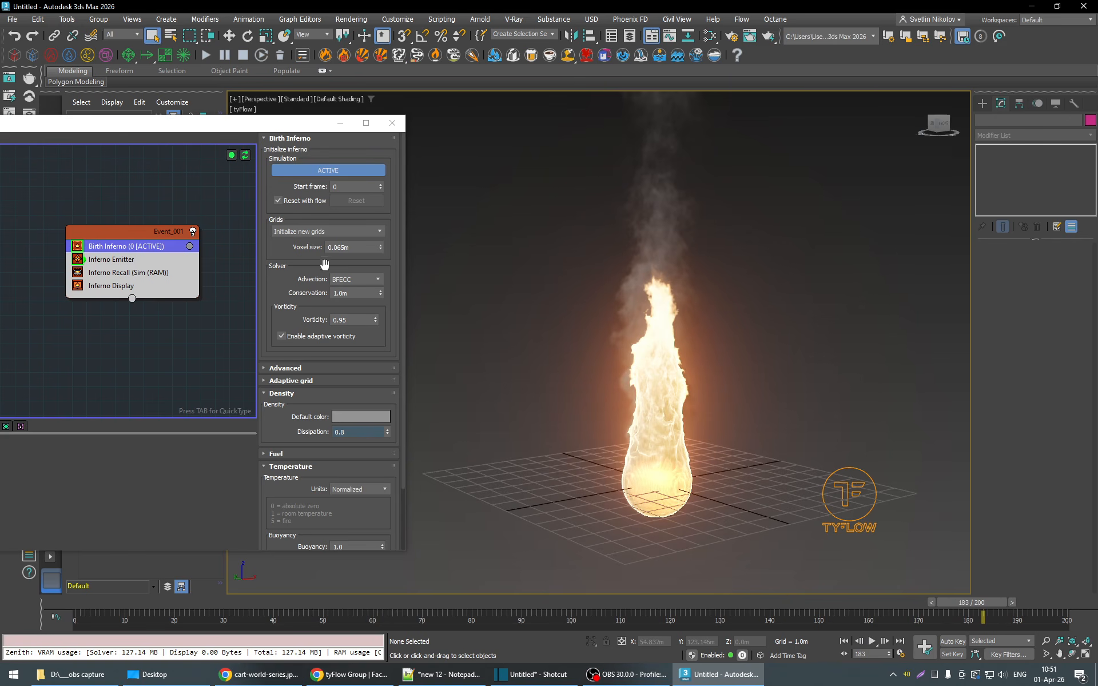
- Set the Birth Inferno solver's conservation to 8 m at frame 30 and play the simulation to frame 198
left_click(224, 602)
double_click(350, 294)
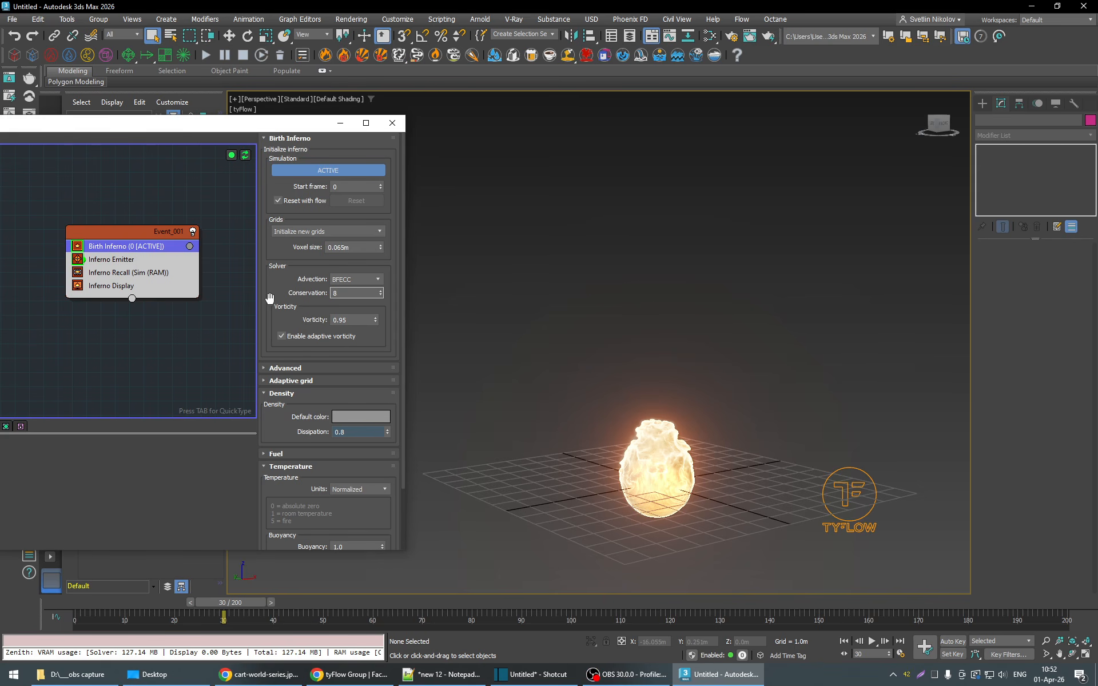
key("Return")
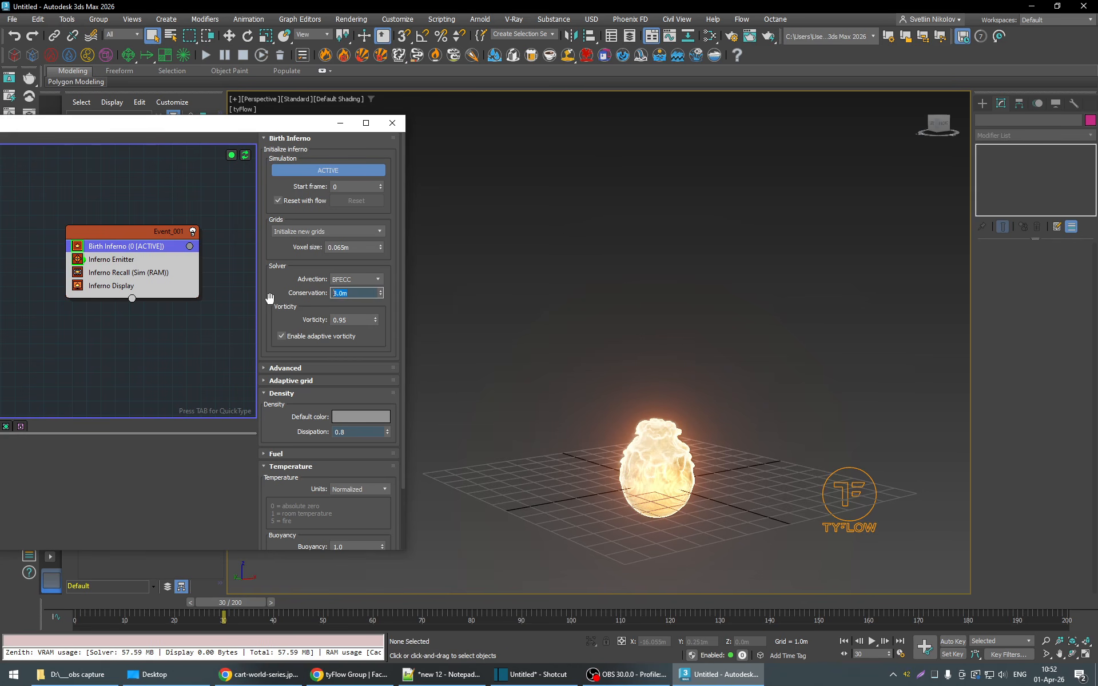
left_click(871, 641)
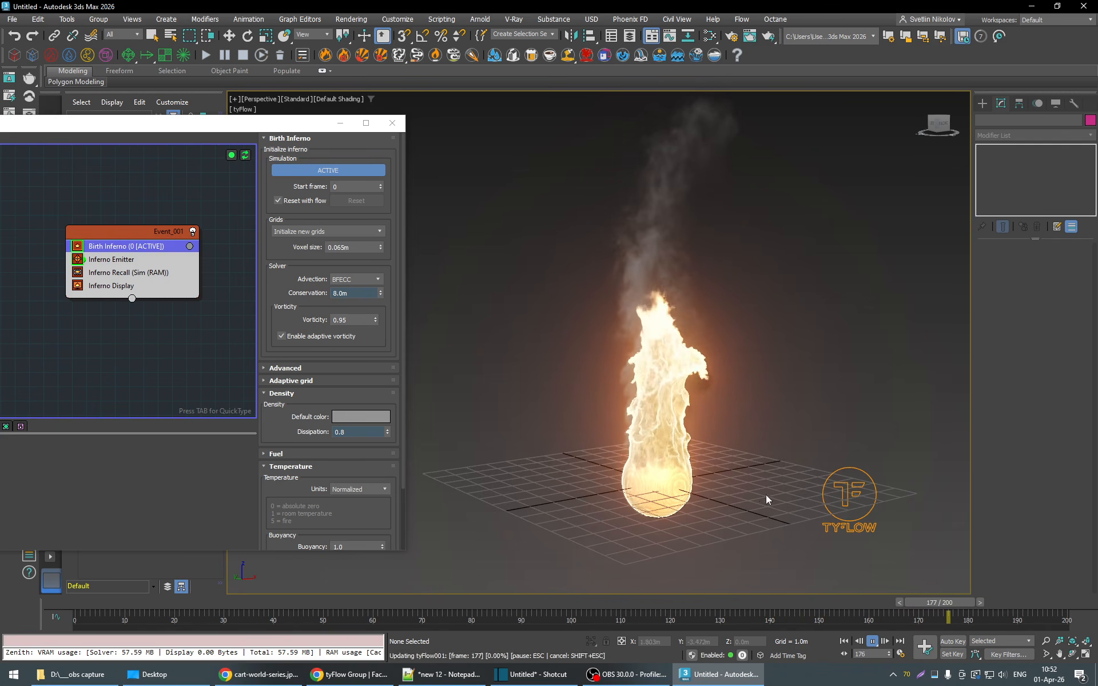
left_click(872, 645)
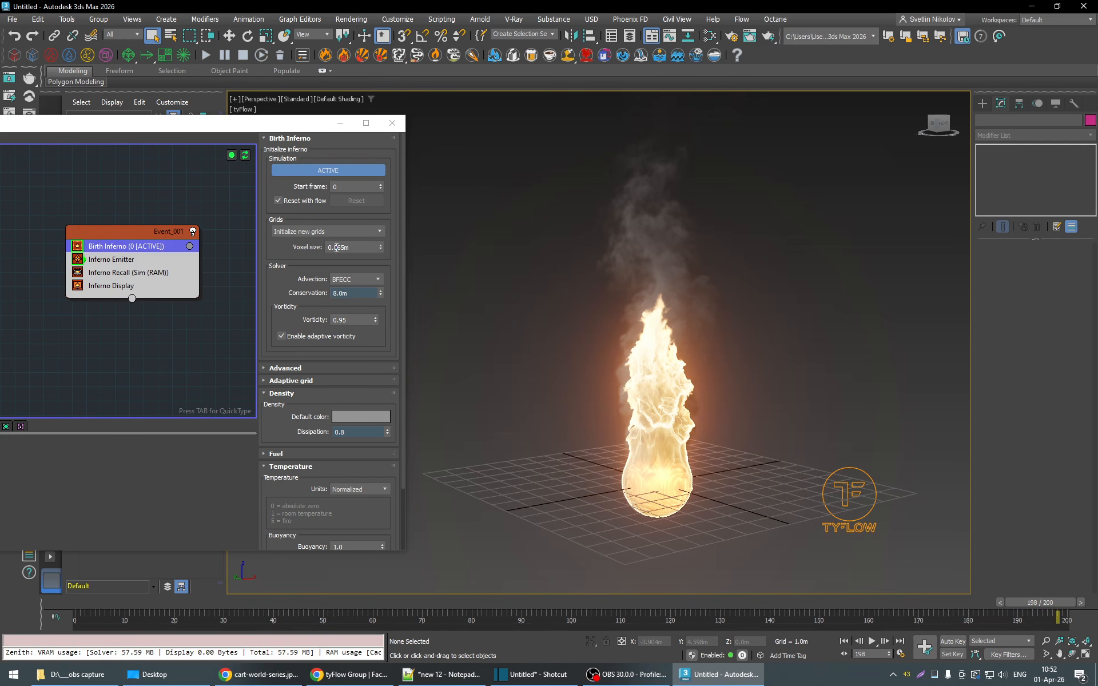
- Try a coarser voxel size of 0.1 m and play the simulation from an early frame to frame 158
left_click_drag(335, 247, 353, 247)
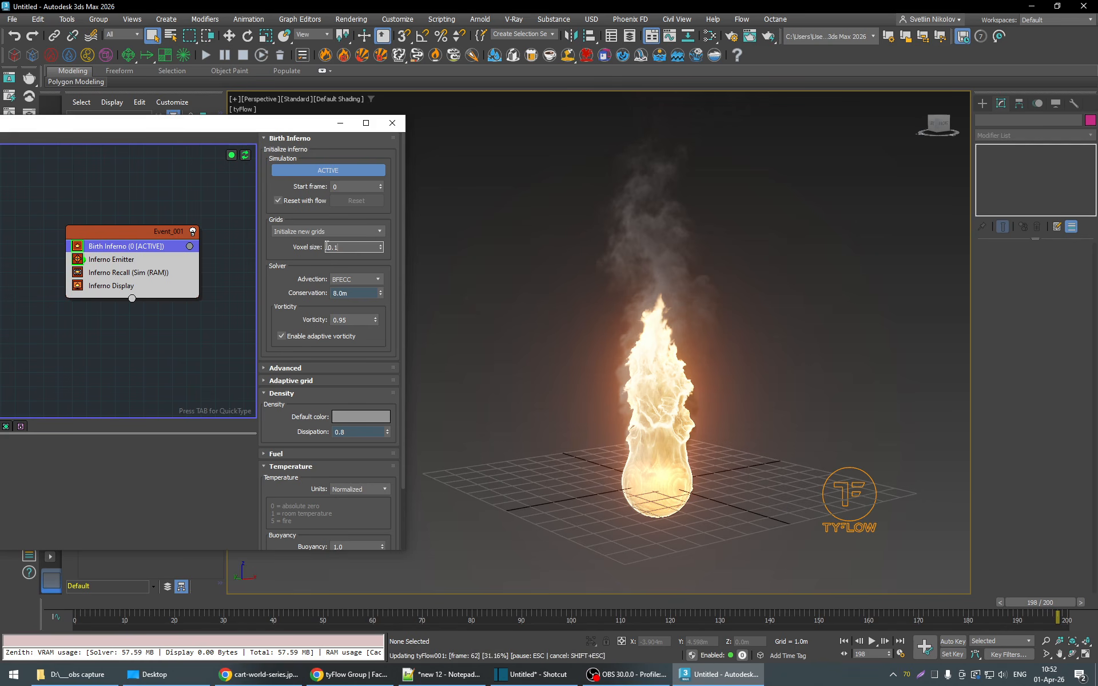
left_click(161, 604)
left_click(869, 642)
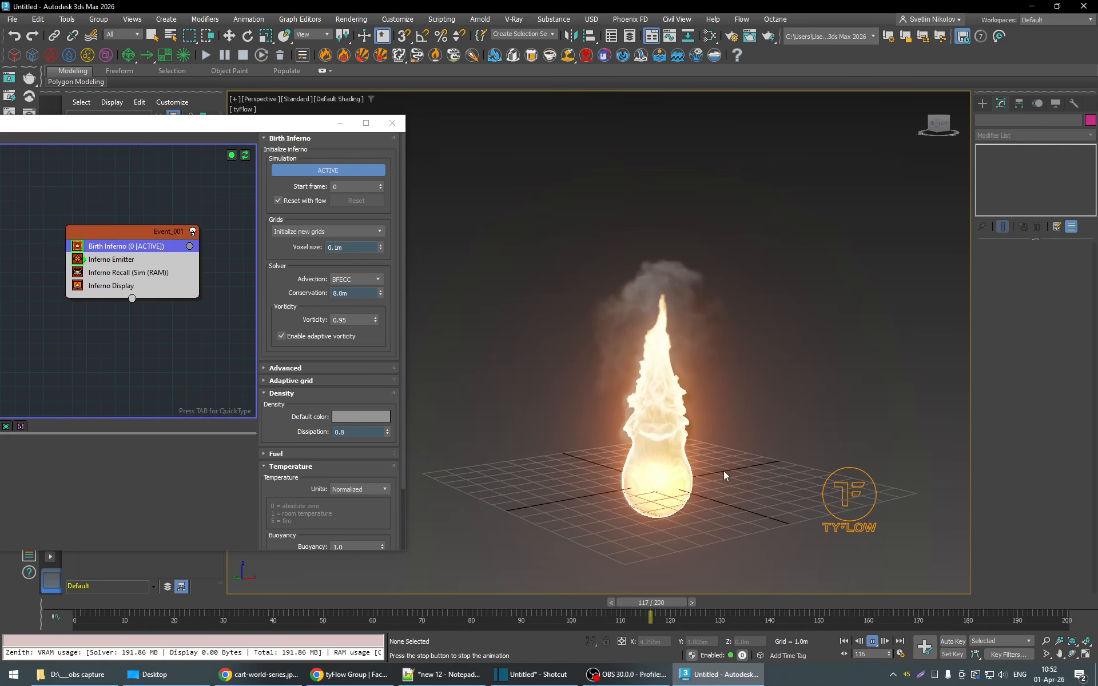
left_click(873, 641)
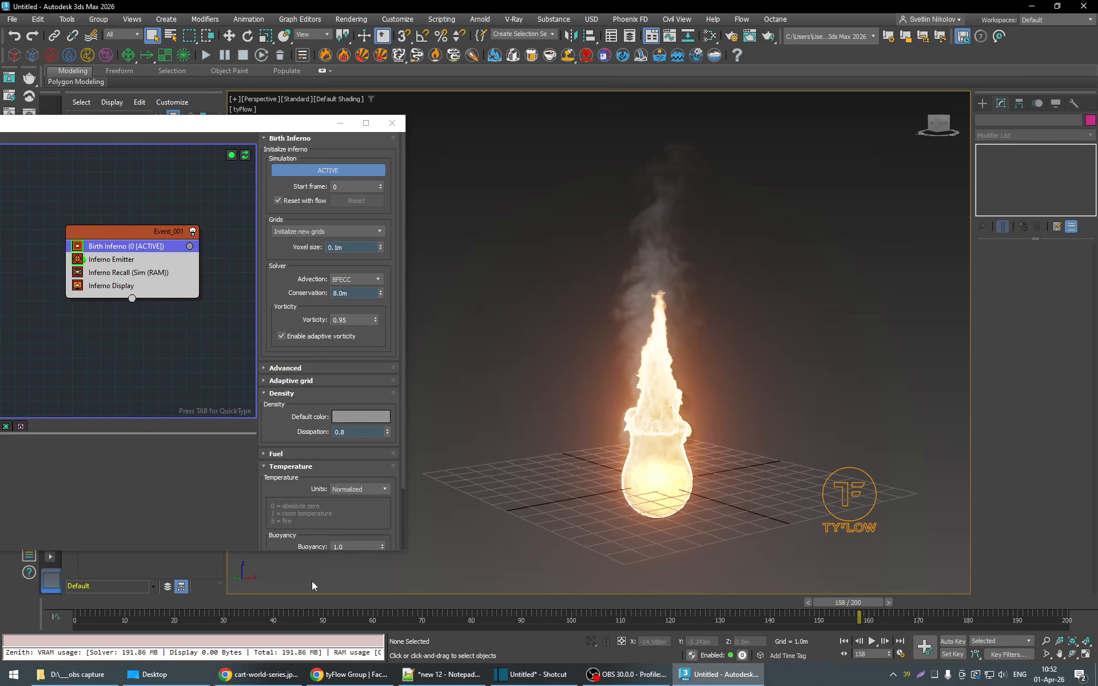
- Return to frame 32 and set the Birth Inferno voxel size to 0.04 m
left_click_drag(312, 582, 239, 584)
left_click_drag(347, 245, 321, 244)
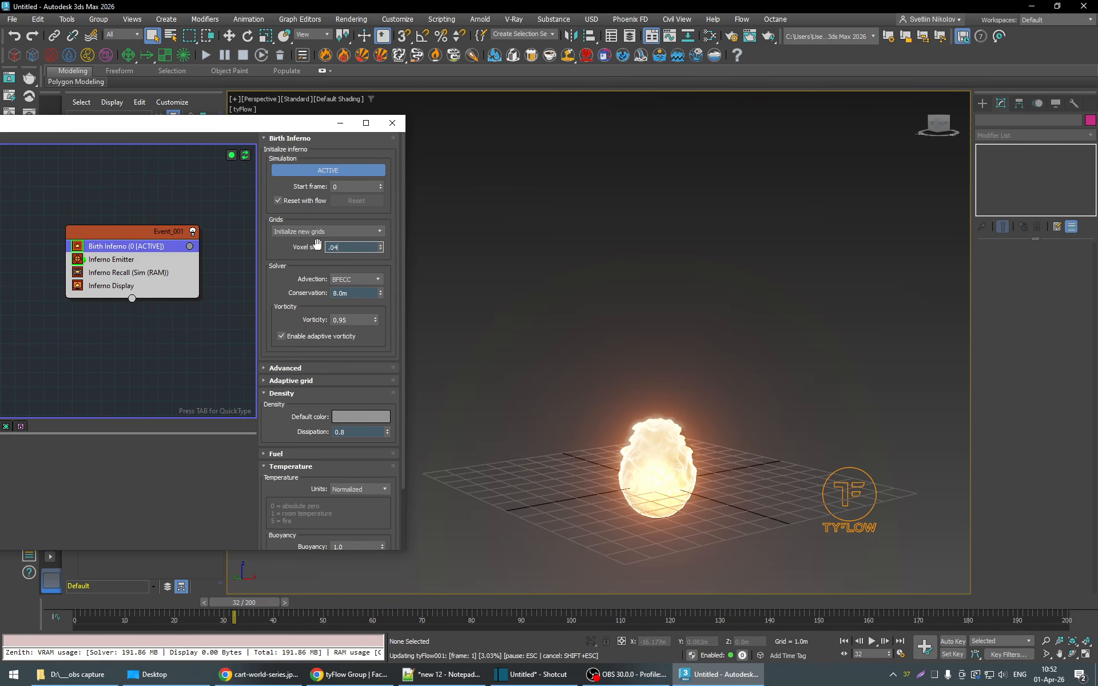
type(".04")
key("Return")
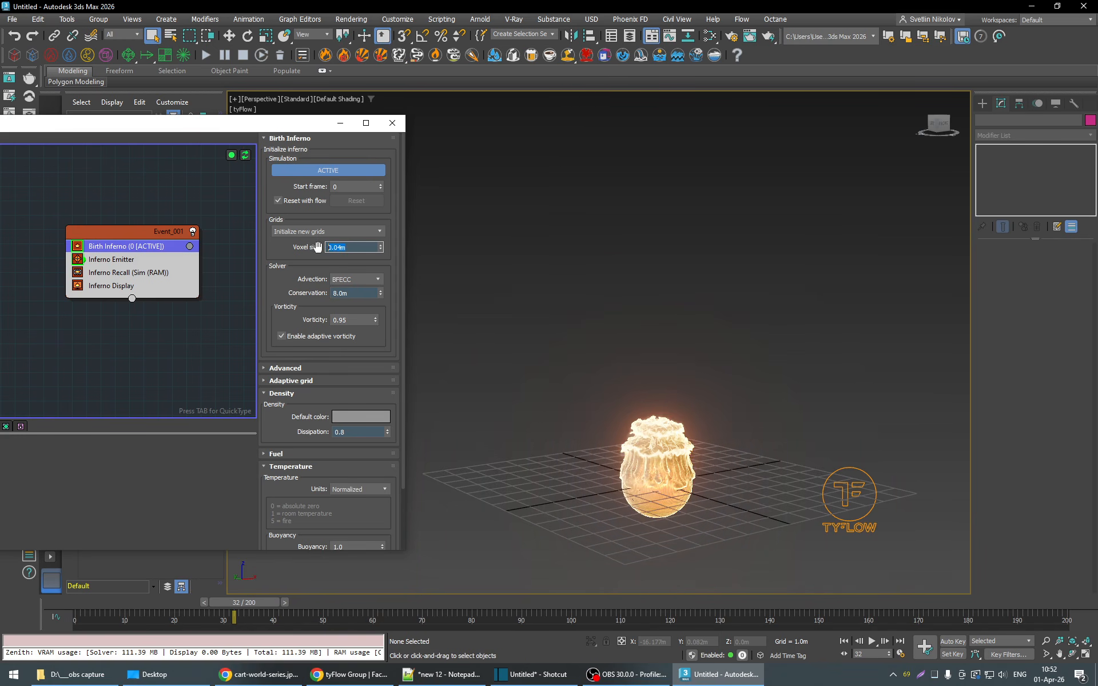
- Play the finer simulation from frame 32 to frame 166 and examine the flame detail at frames 41, 52 and 71
left_click(872, 641)
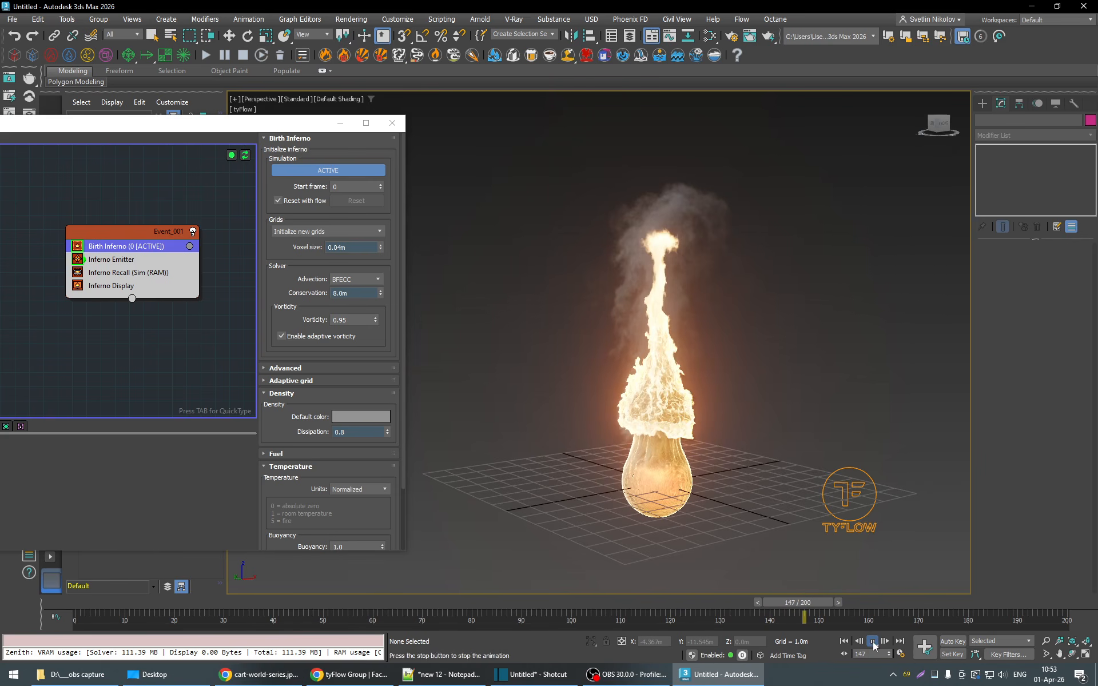
scroll(719, 471, "up", 2)
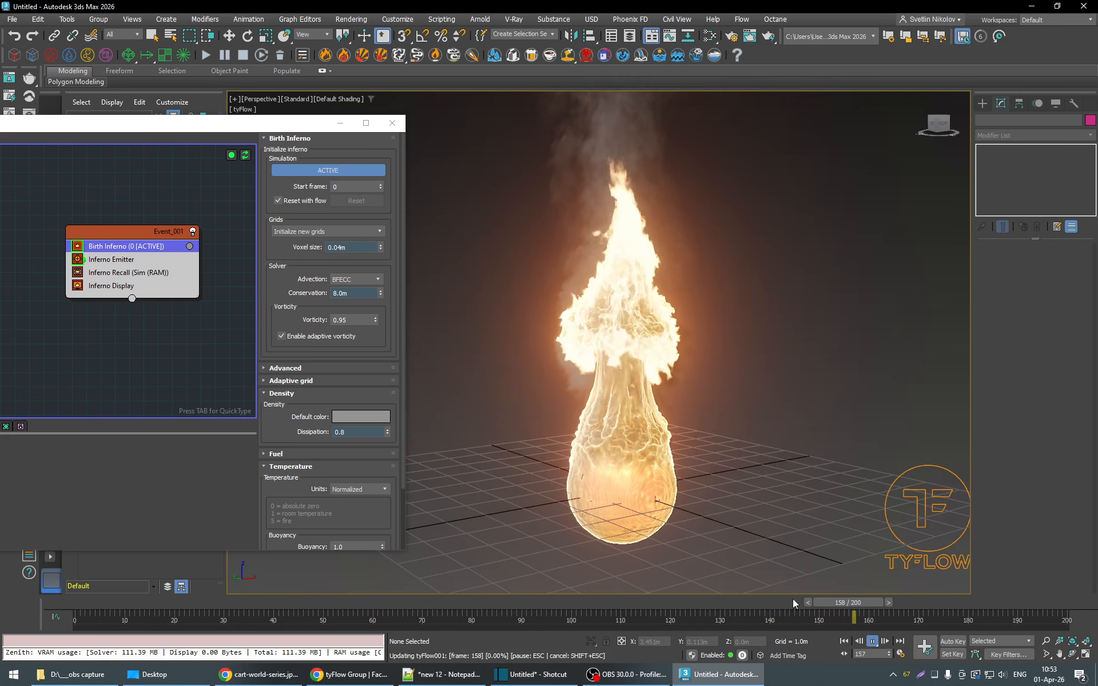
left_click(873, 645)
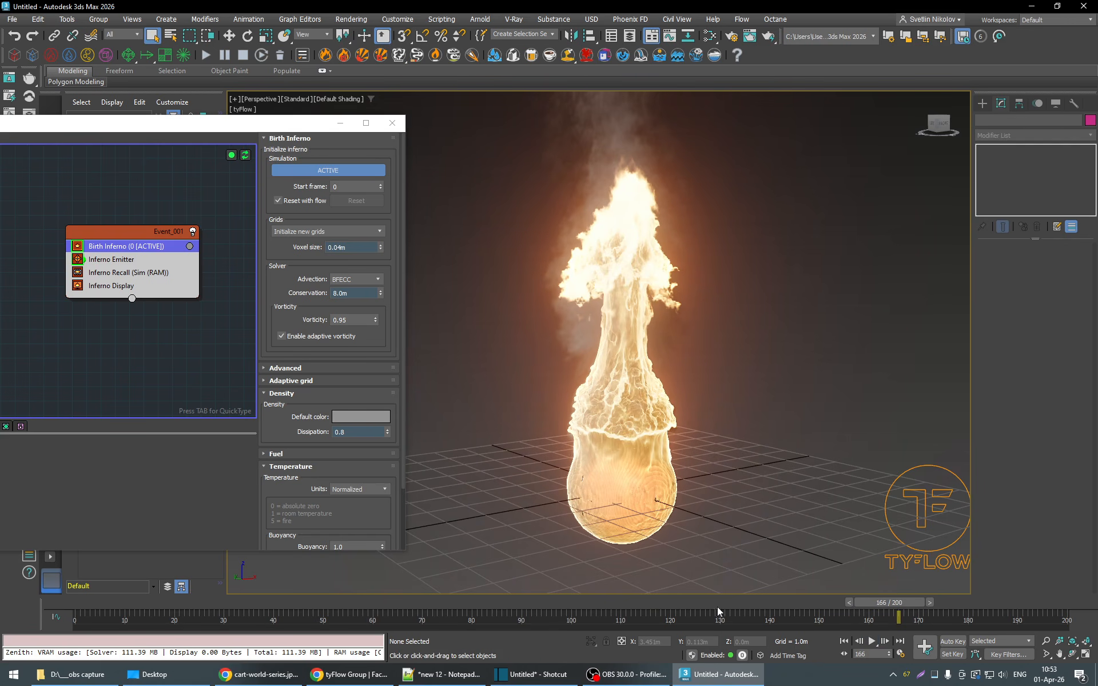
left_click_drag(718, 605, 286, 600)
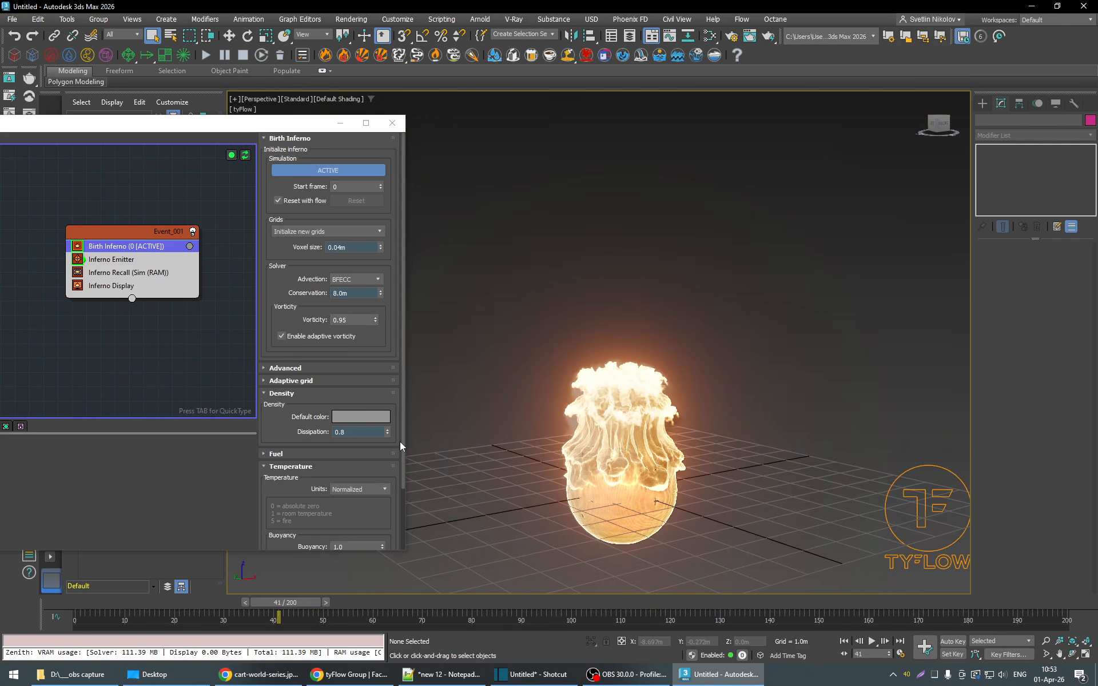
scroll(399, 461, "down", 3)
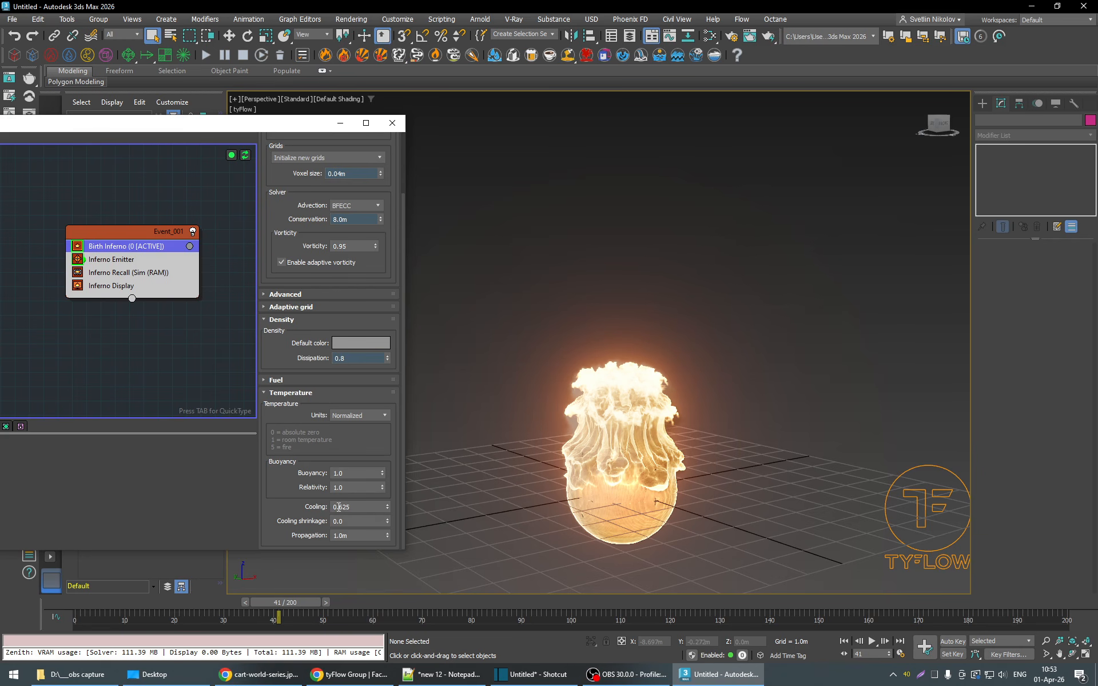
left_click_drag(672, 617, 333, 616)
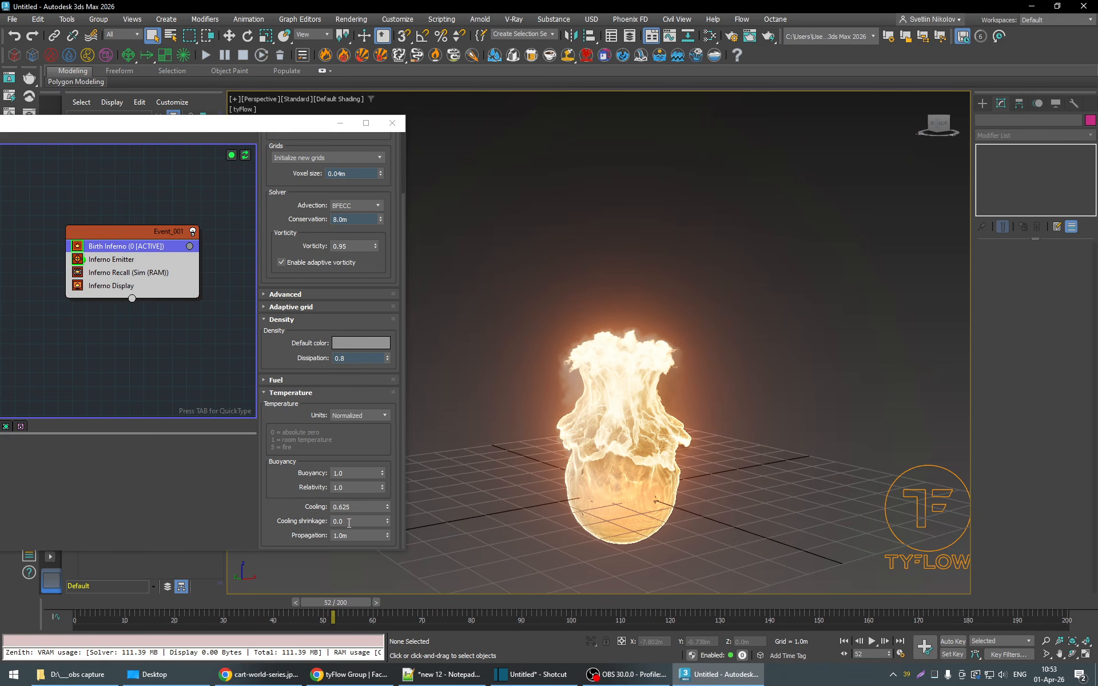
left_click_drag(325, 614, 410, 605)
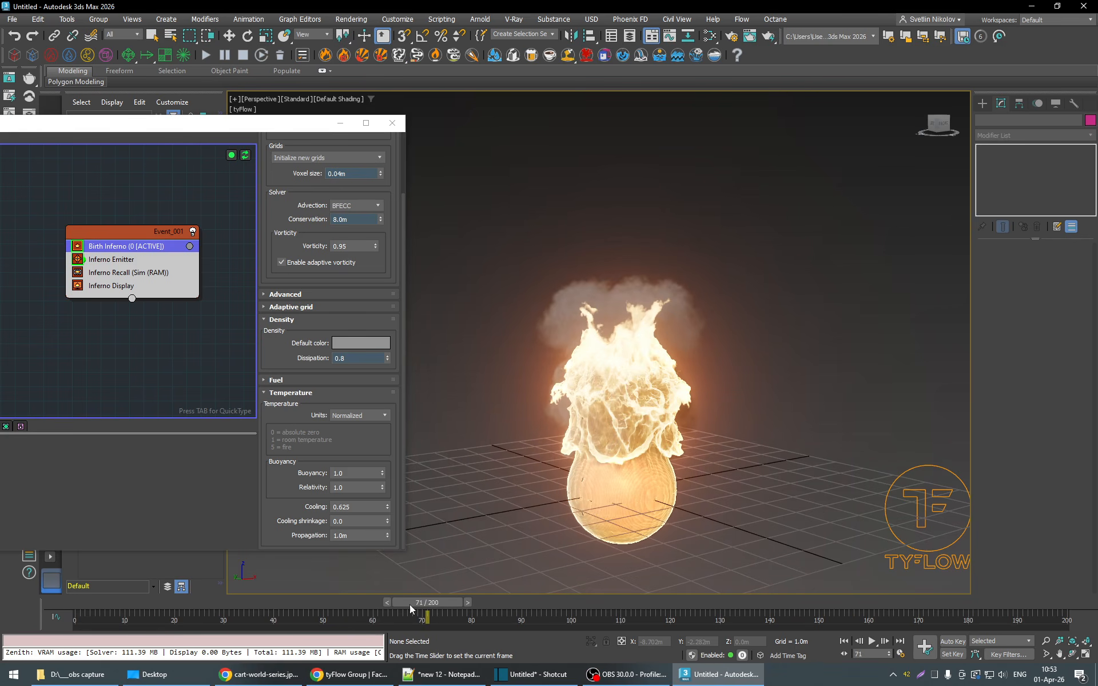
- Try a cooling shrinkage of 5 and play the simulation from frame 71 to frame 138
left_click(347, 521)
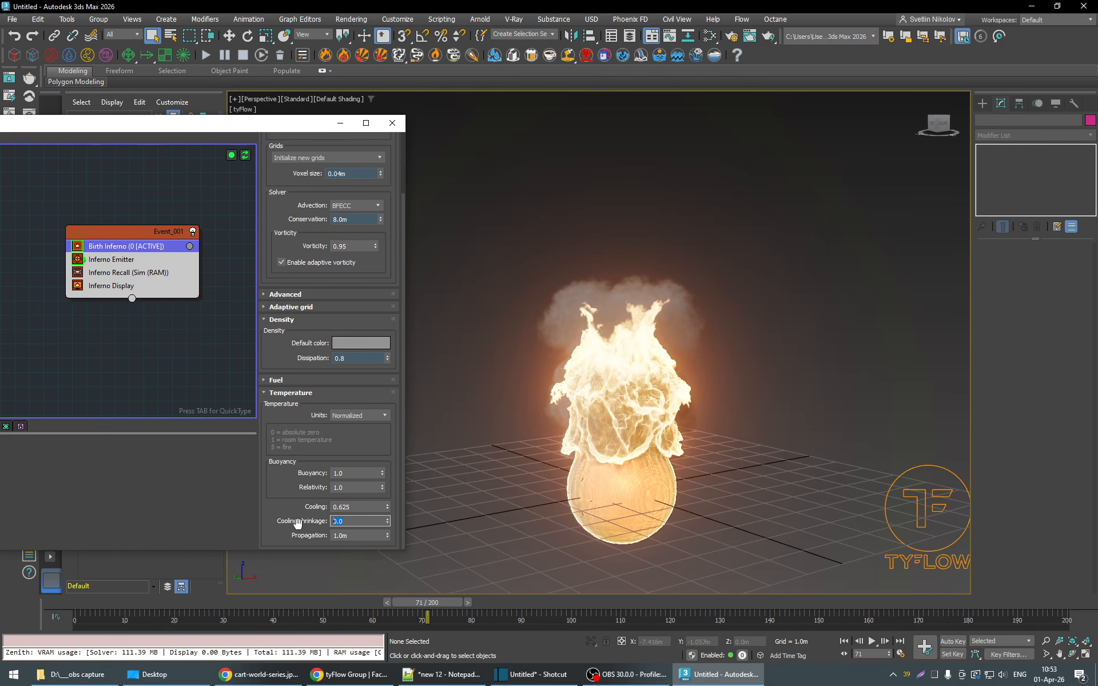
key("Return")
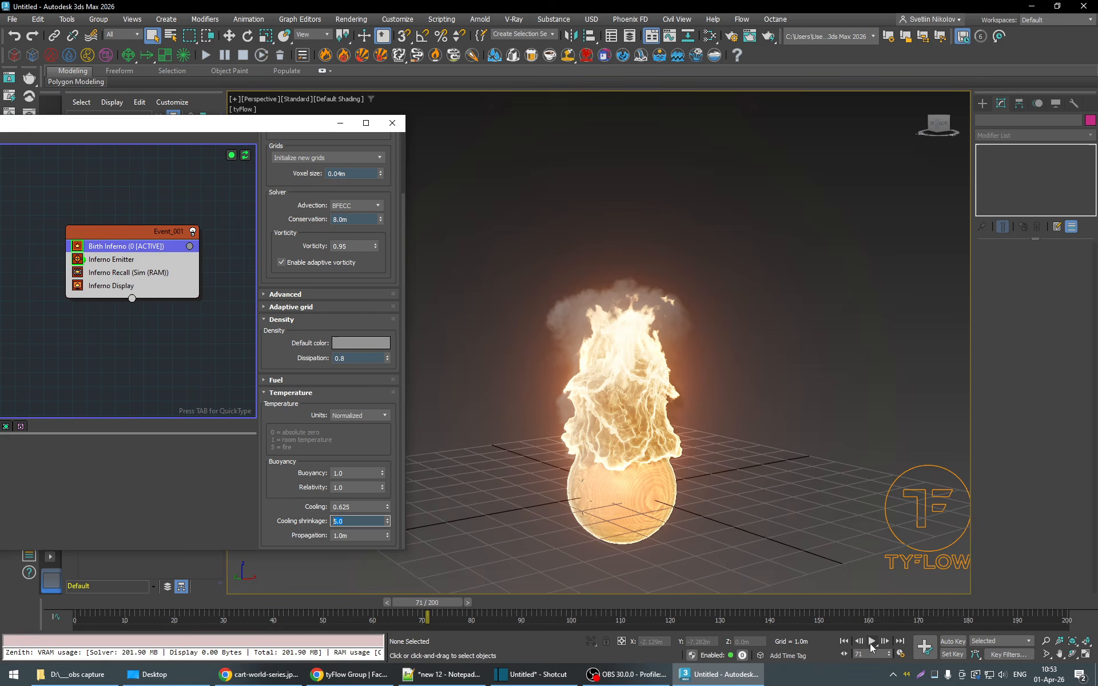
left_click(871, 642)
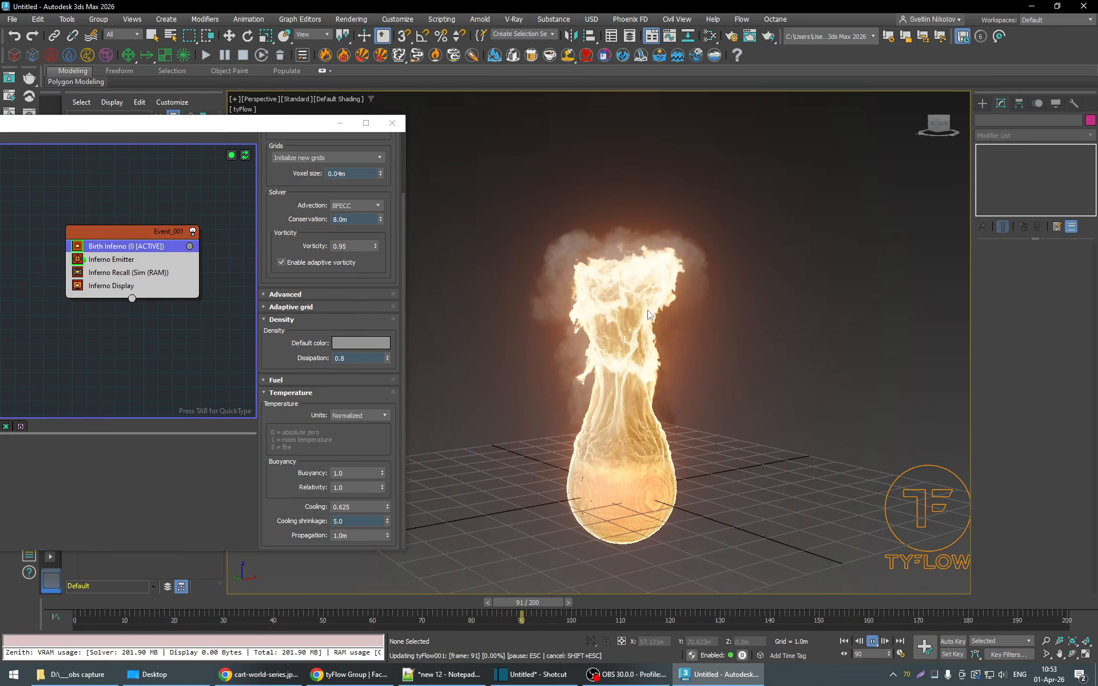
left_click(873, 643)
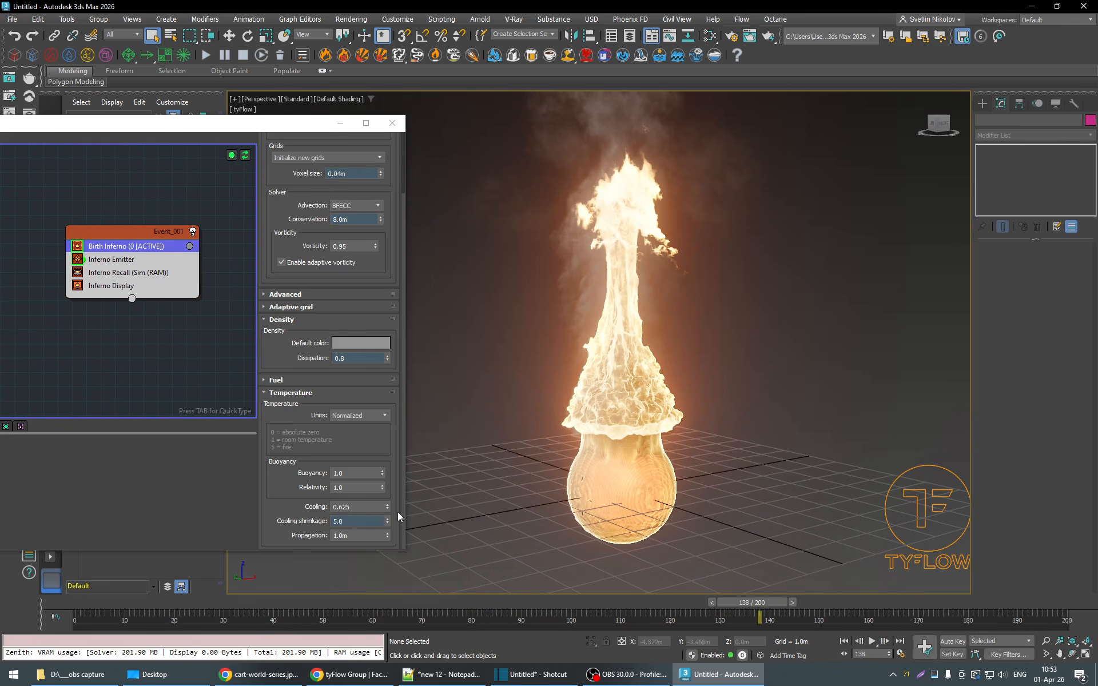
- Set the cooling shrinkage in the temperature settings to 10 and scrub back to the early frames
left_click_drag(354, 521, 273, 520)
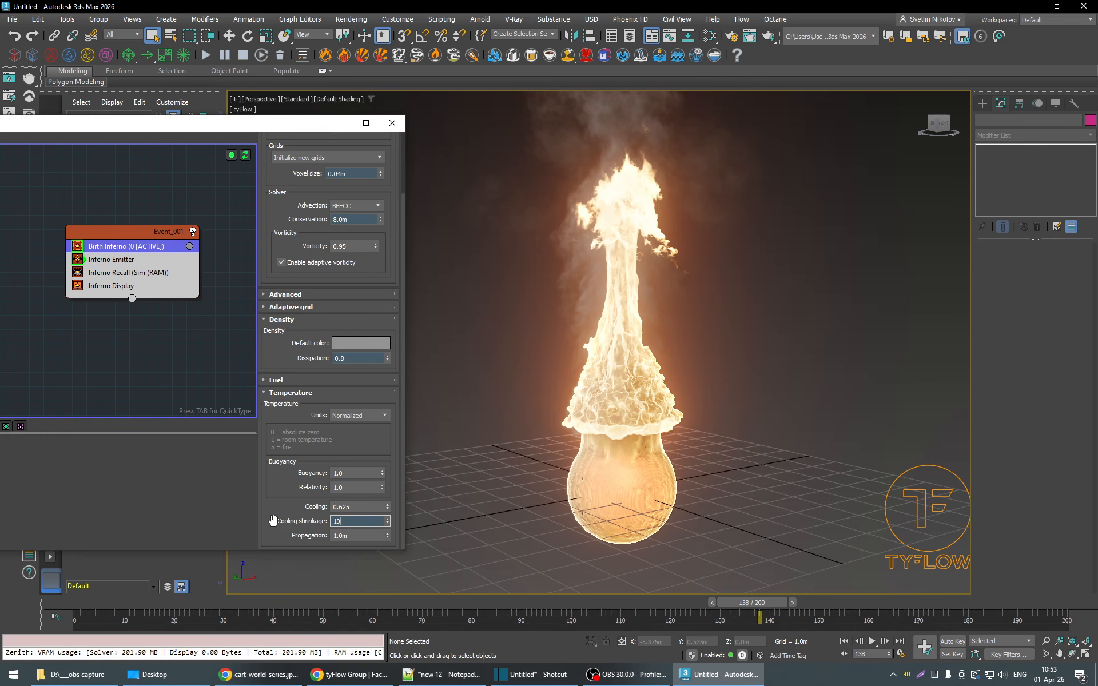
key("Return")
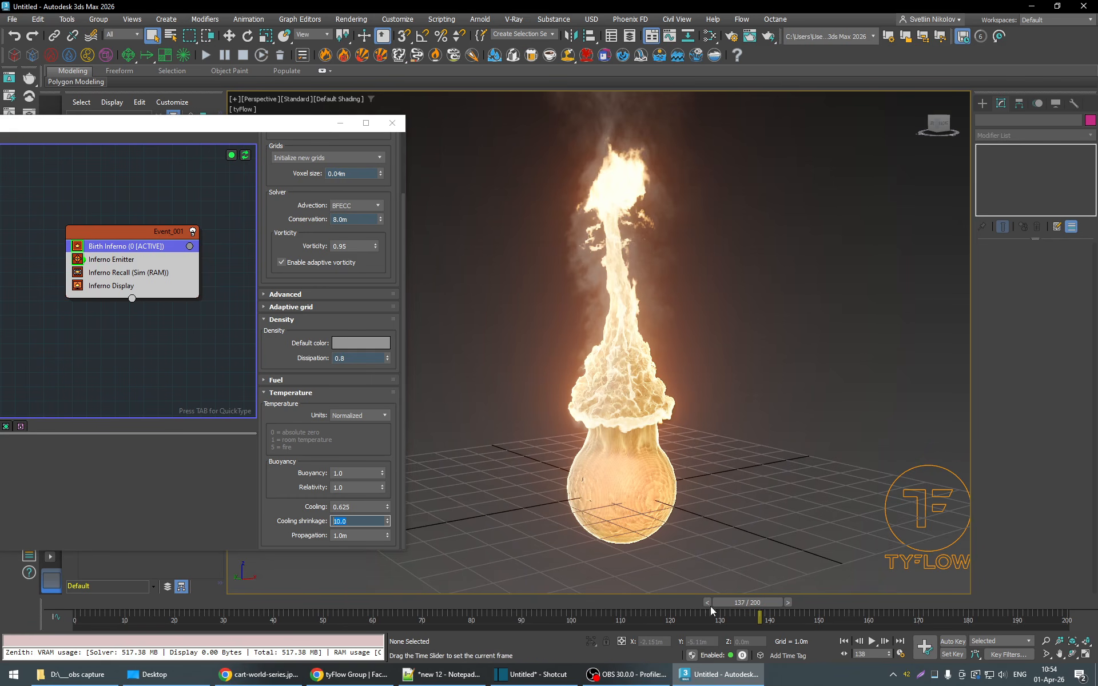
left_click_drag(710, 605, 195, 603)
- Play the simulation through its loop, stop at frame 156 and scrub back to frame 93 to examine the flame's shape
left_click(872, 641)
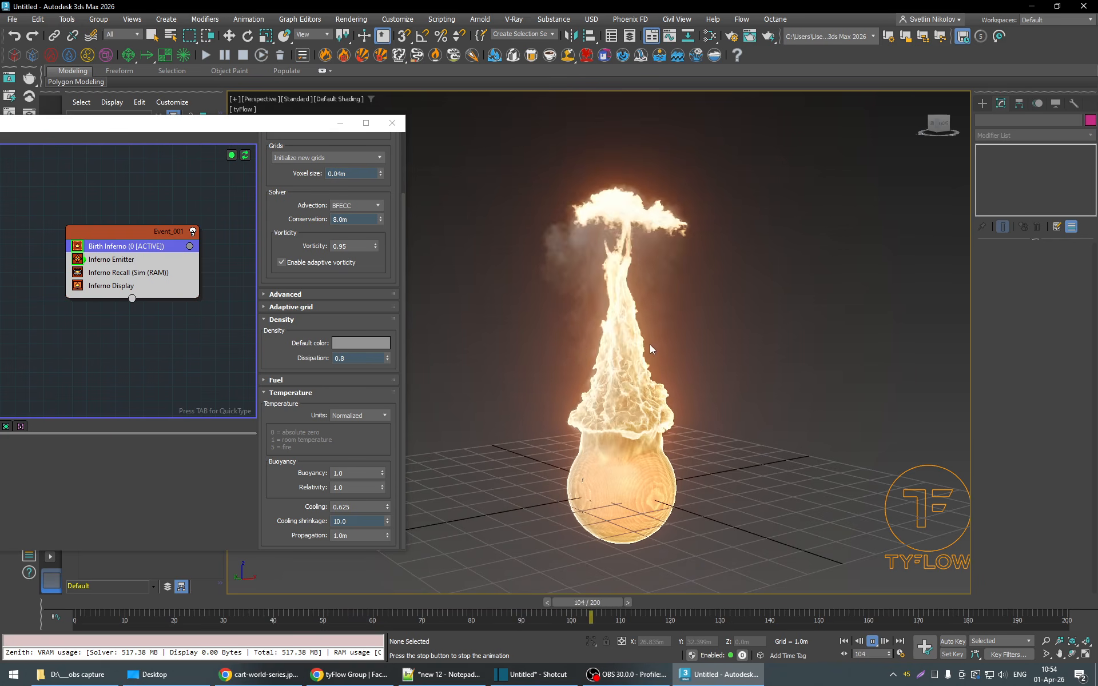
scroll(671, 377, "down", 2)
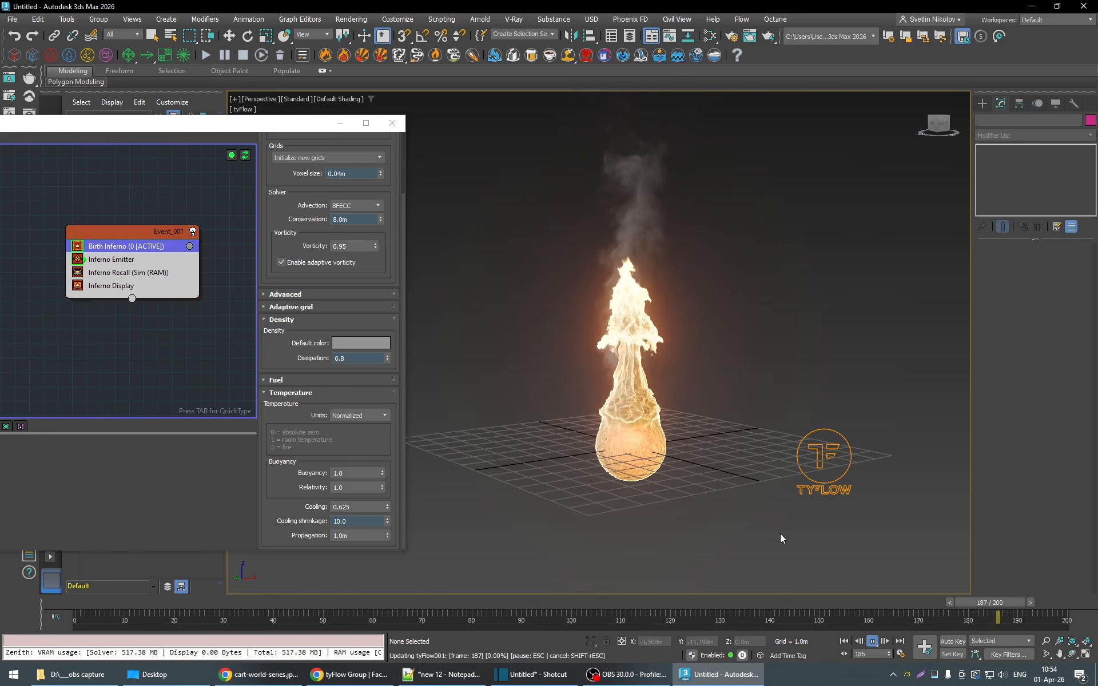
left_click(874, 641)
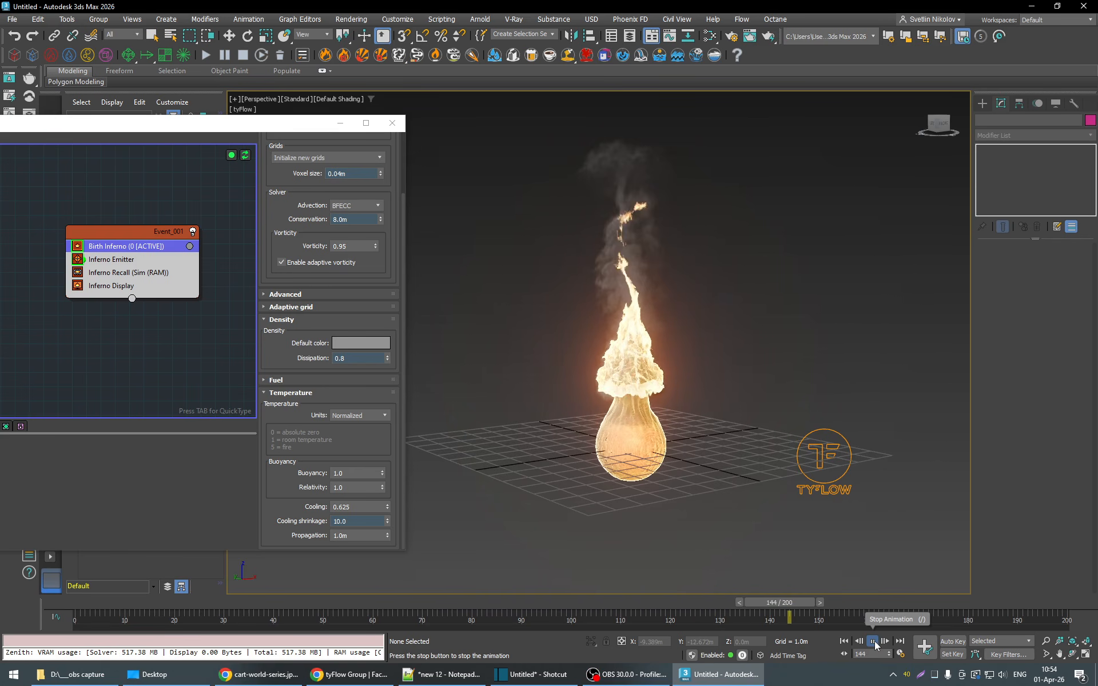
left_click(873, 643)
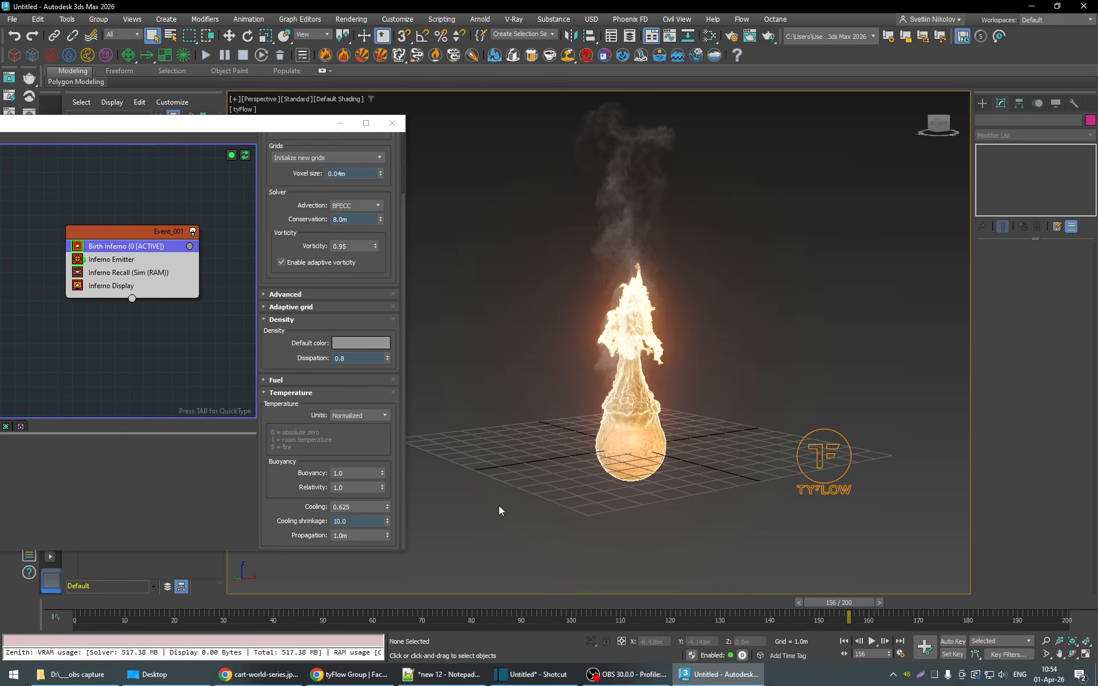
double_click(375, 529)
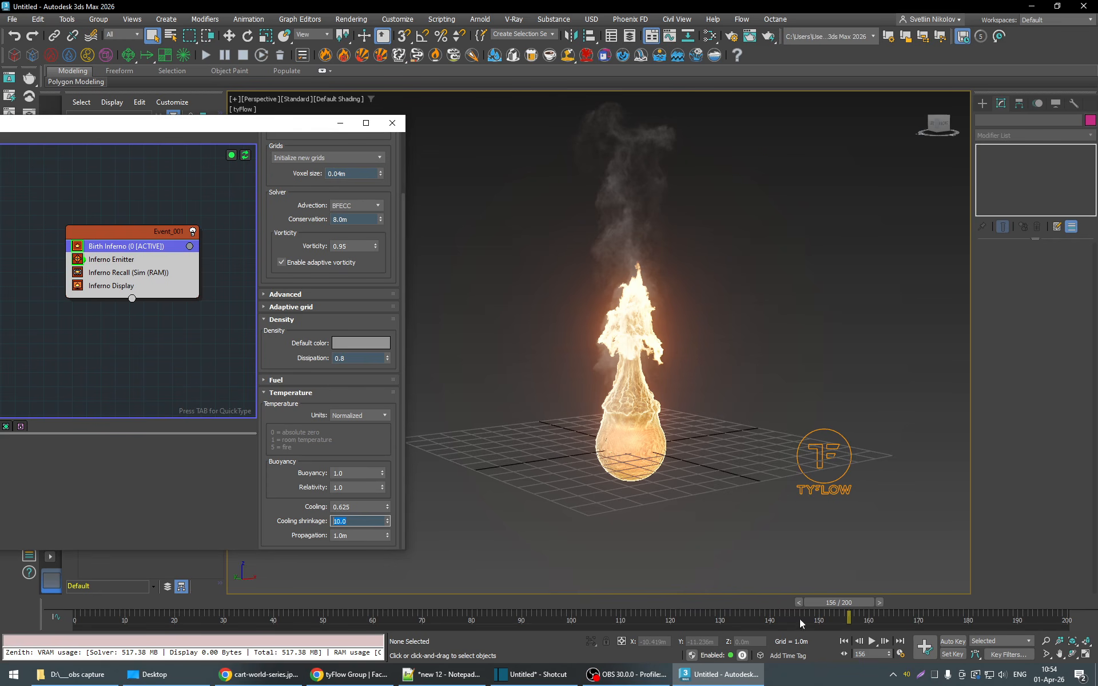
left_click_drag(839, 607, 529, 610)
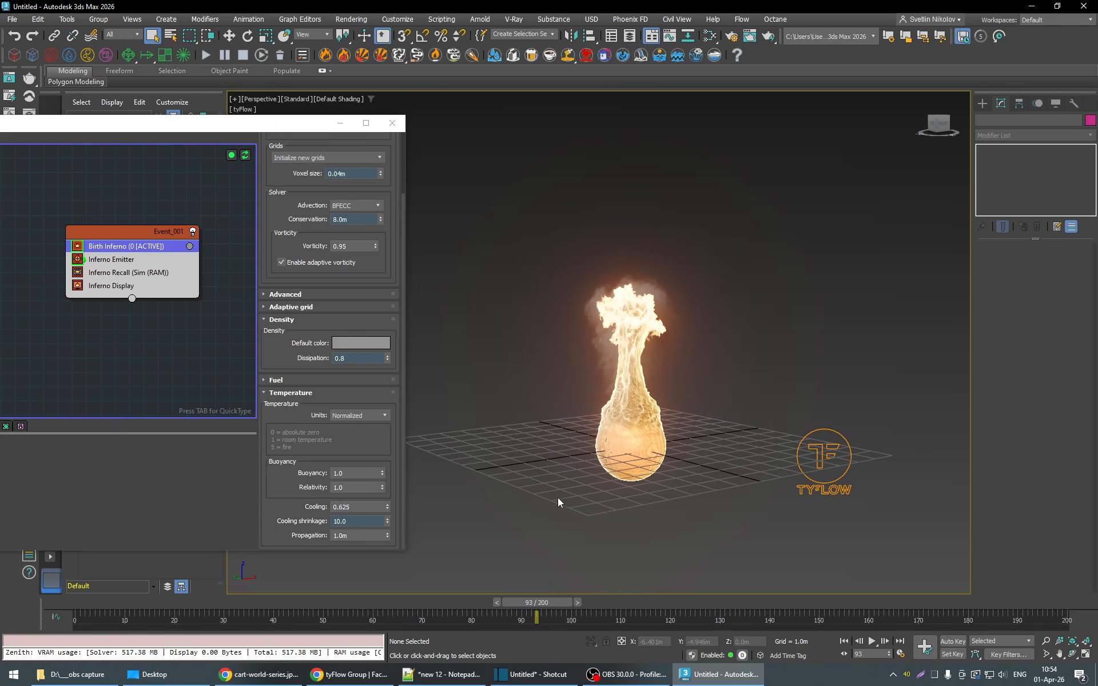
- Scrub to frame 87, try a cooling value of 0.8 in the temperature settings and play the simulation through to frame 200
left_click_drag(539, 593, 506, 602)
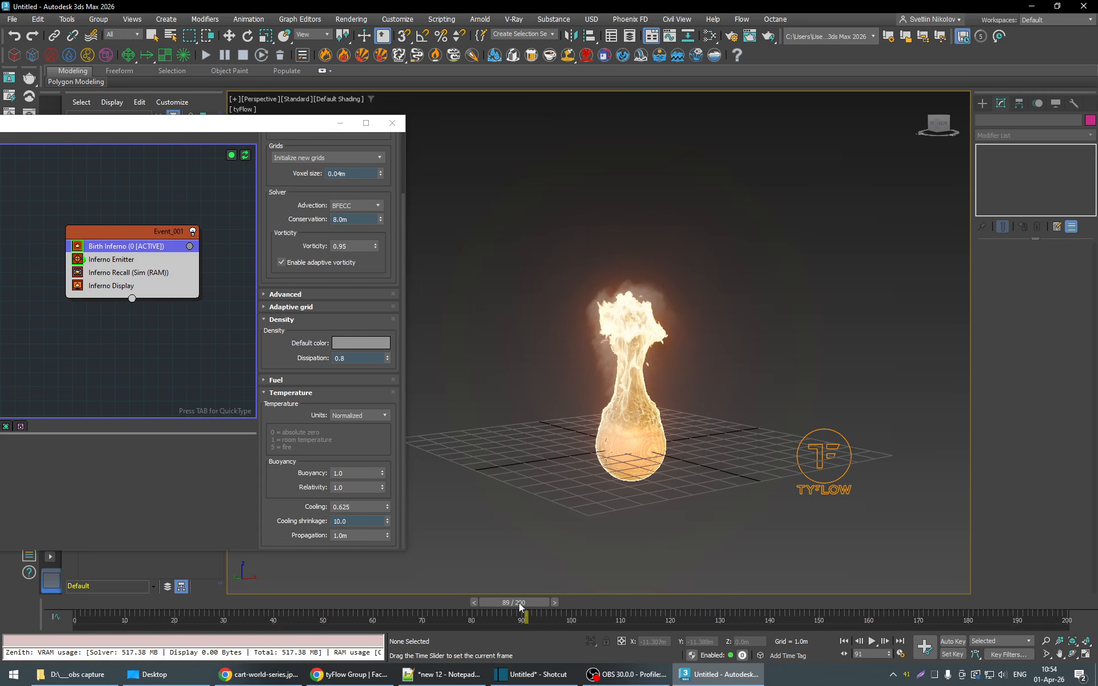
double_click(341, 506)
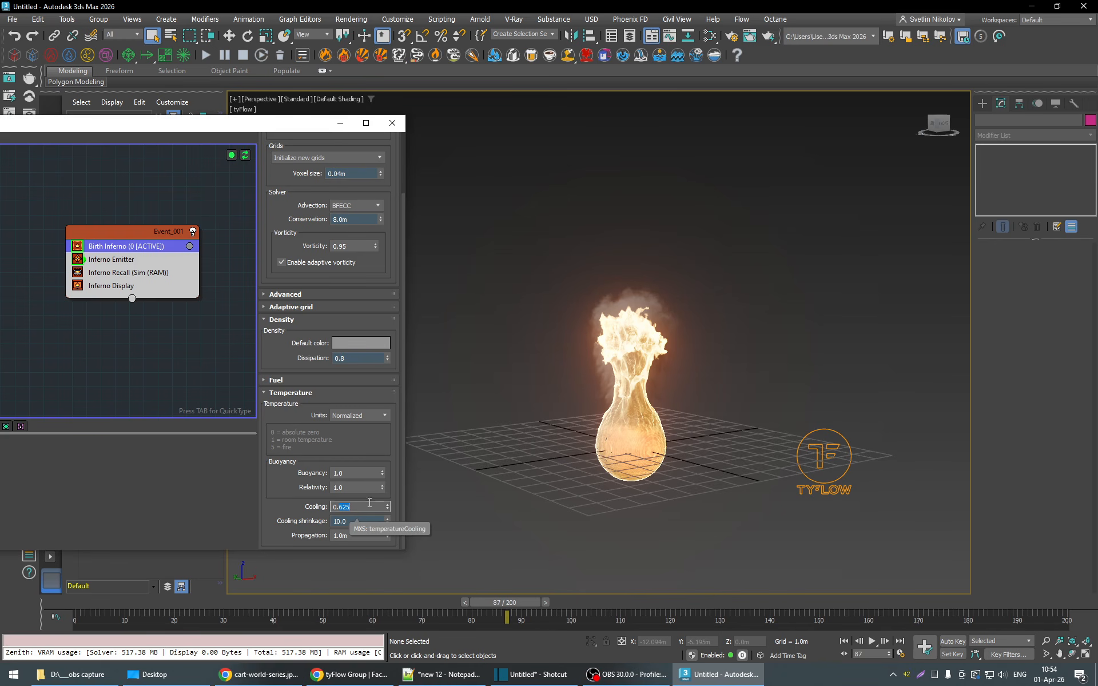
type("8")
key("Return")
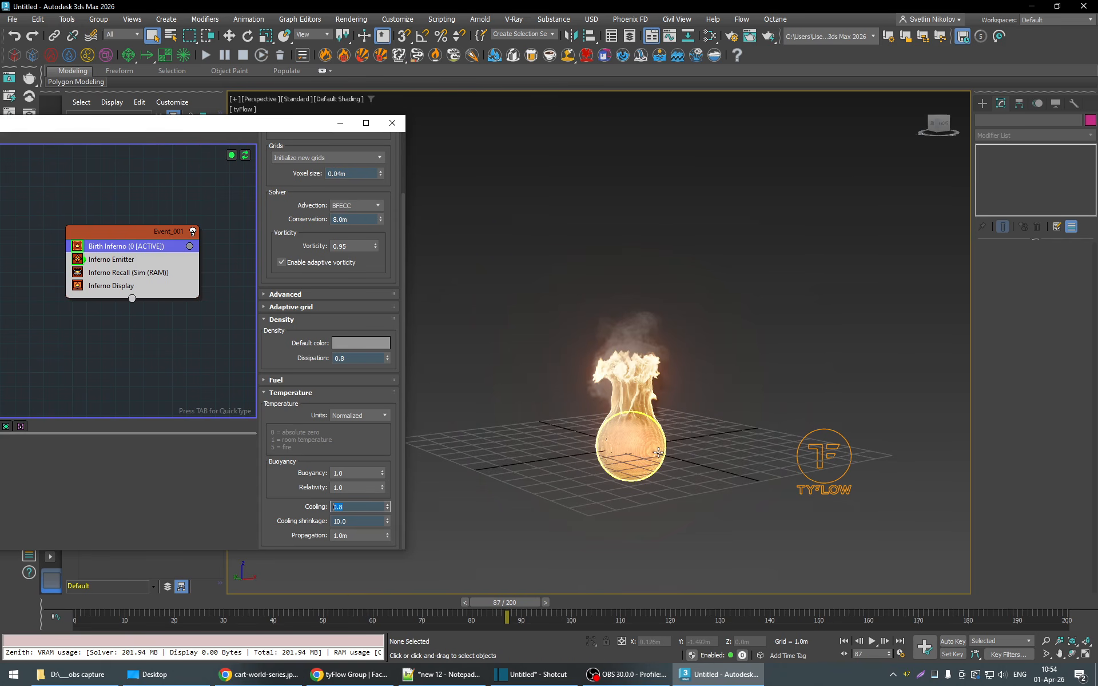
left_click(874, 641)
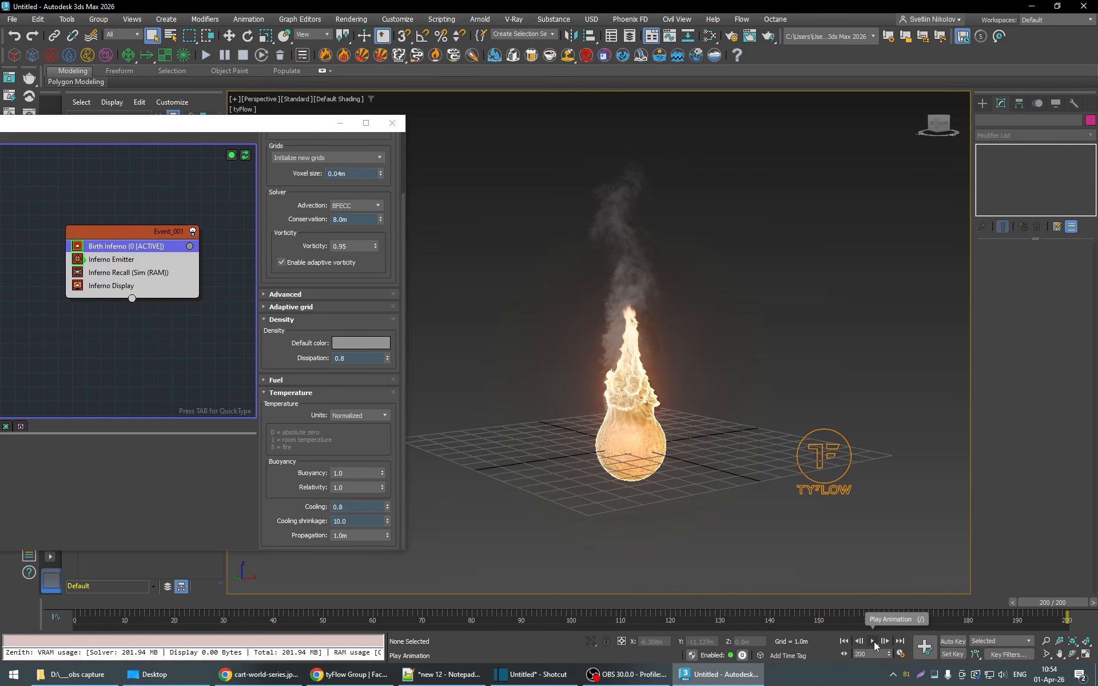
- Set the cooling to 0.6, scrub back to frame 55 and play the simulation through its loop, stopping at frame 134
left_click(359, 506)
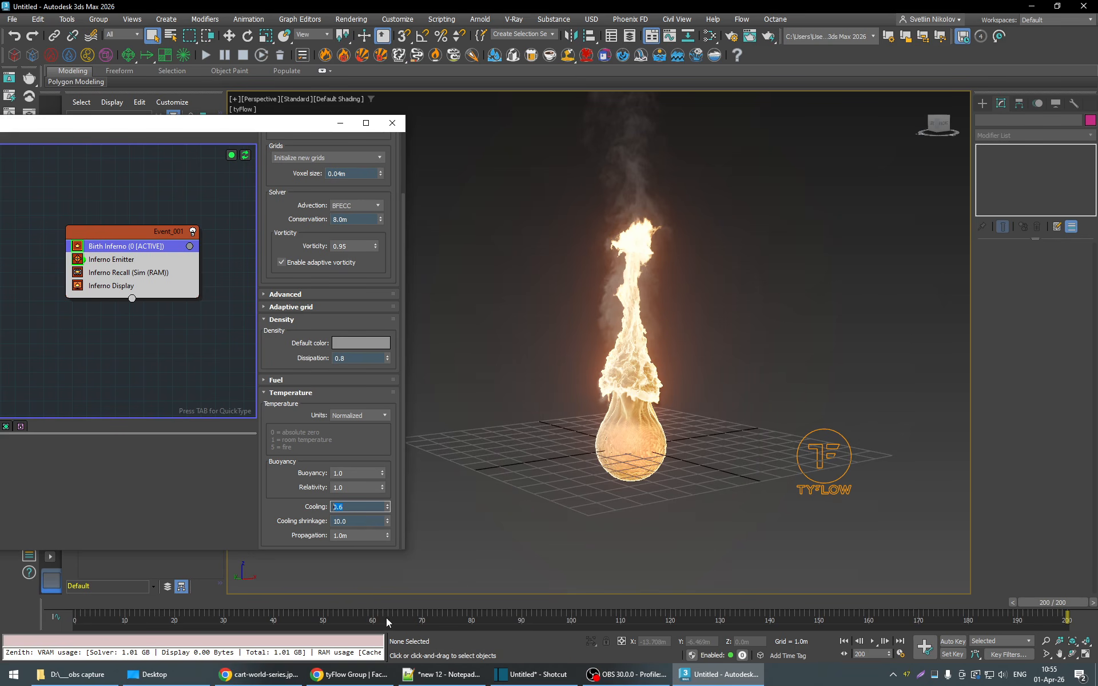
left_click_drag(365, 606, 245, 604)
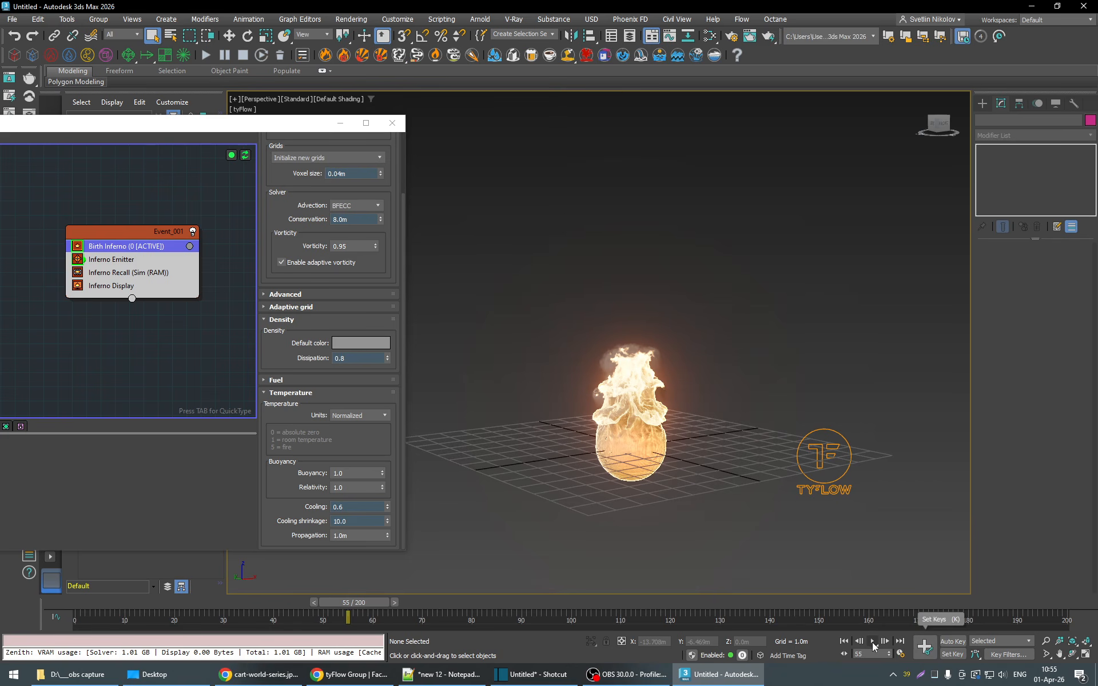
left_click(872, 641)
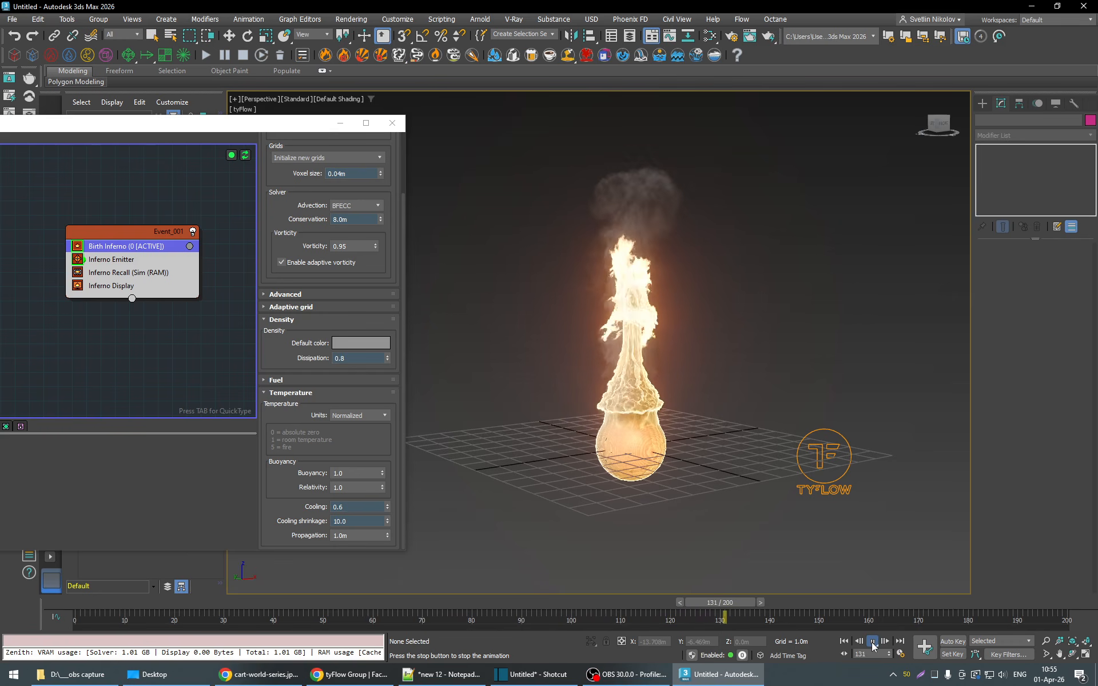
middle_click_drag(660, 471, 674, 520, "alt")
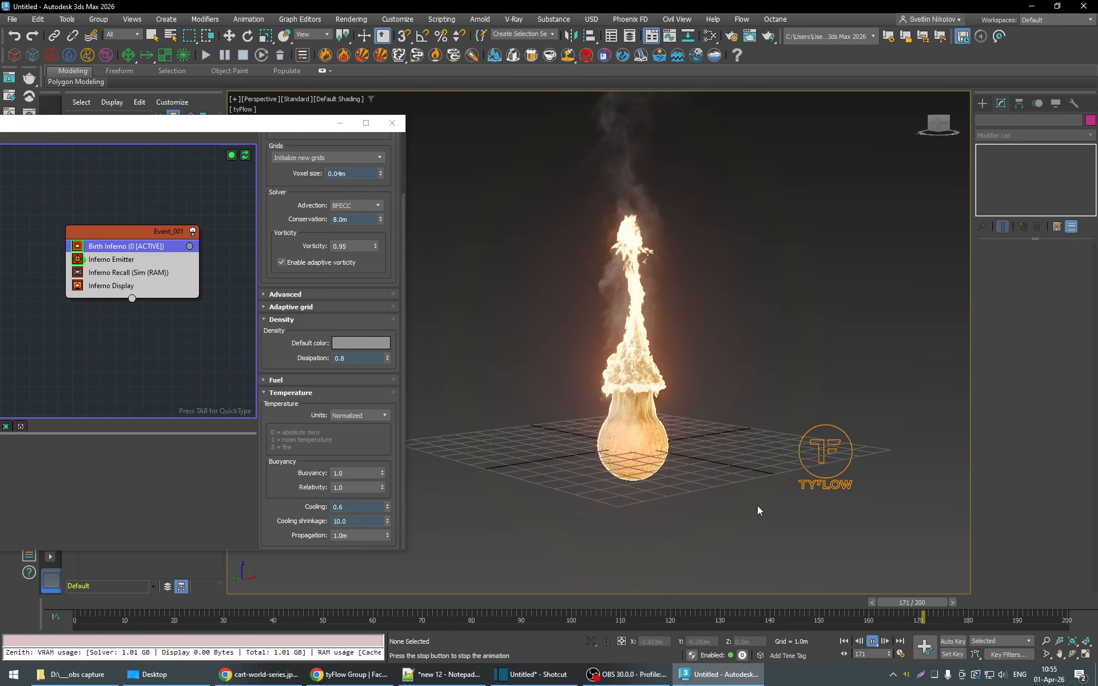
left_click(872, 643)
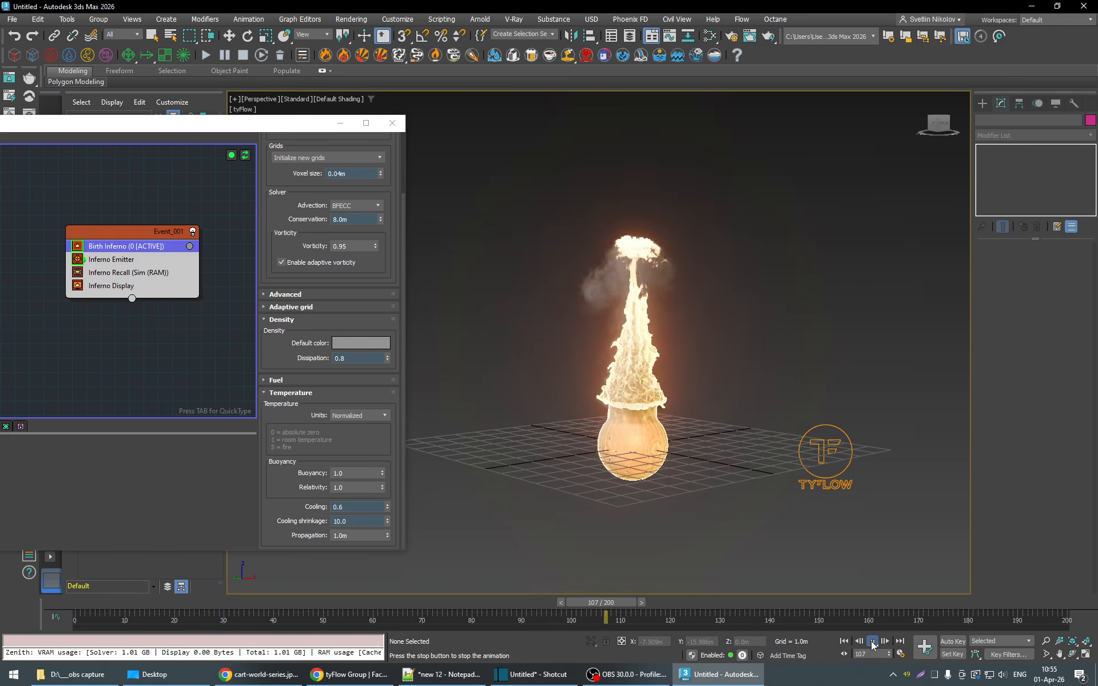
left_click(872, 643)
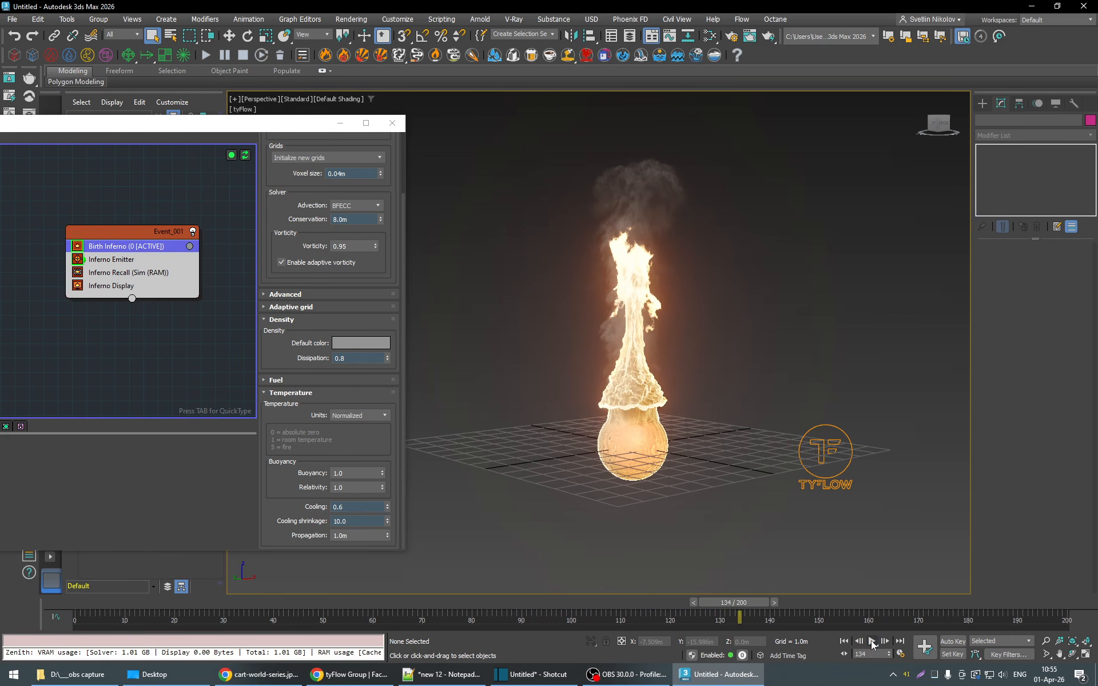
- Create a flat box on the grid around the sphere, about 14.1 m long, 13.8 m wide and 0.27 m high
scroll(708, 405, "up", 3)
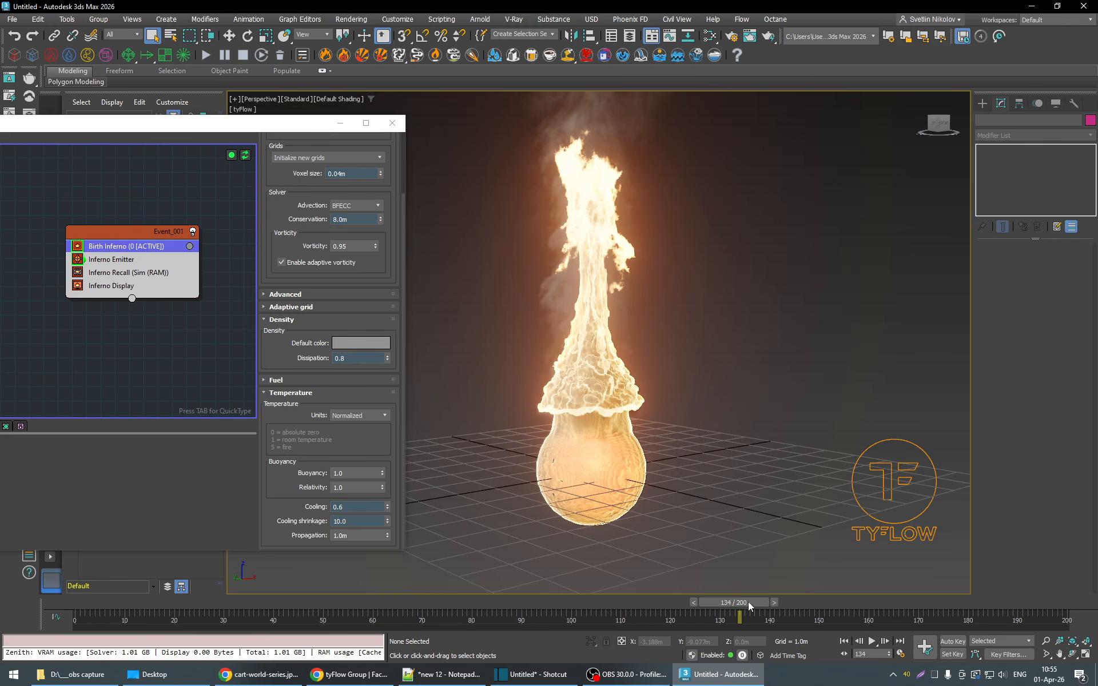
mouse_move(748, 603)
left_mouse_down()
mouse_move(698, 602)
mouse_move(748, 601)
left_mouse_up()
left_click(596, 486)
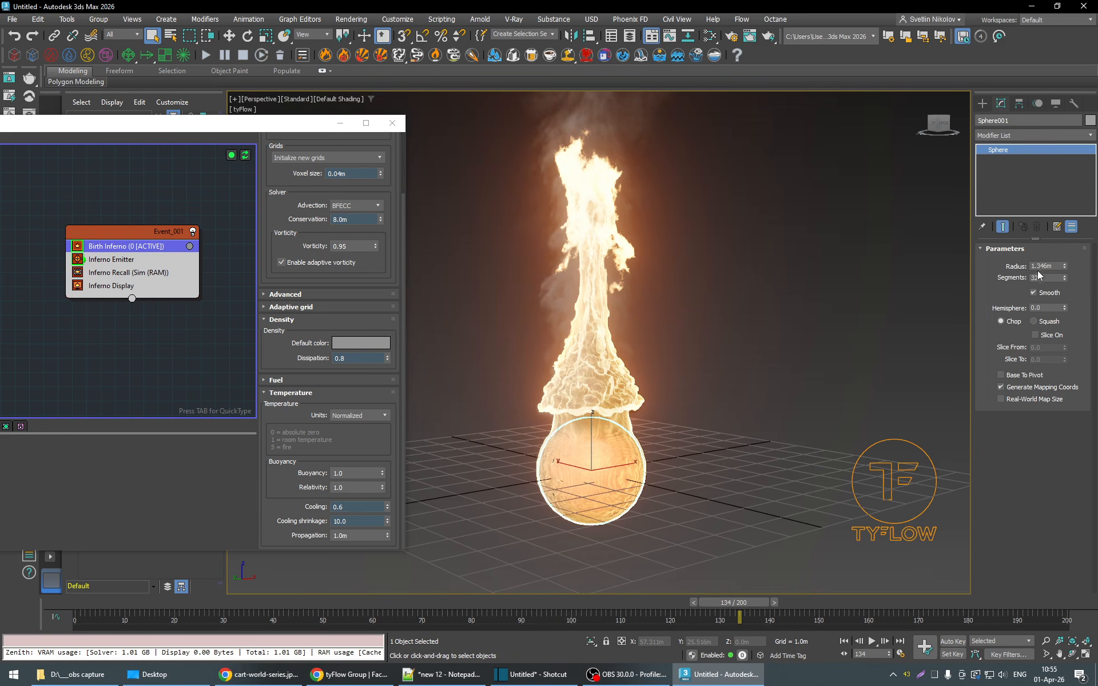
left_click_drag(287, 132, 181, 258)
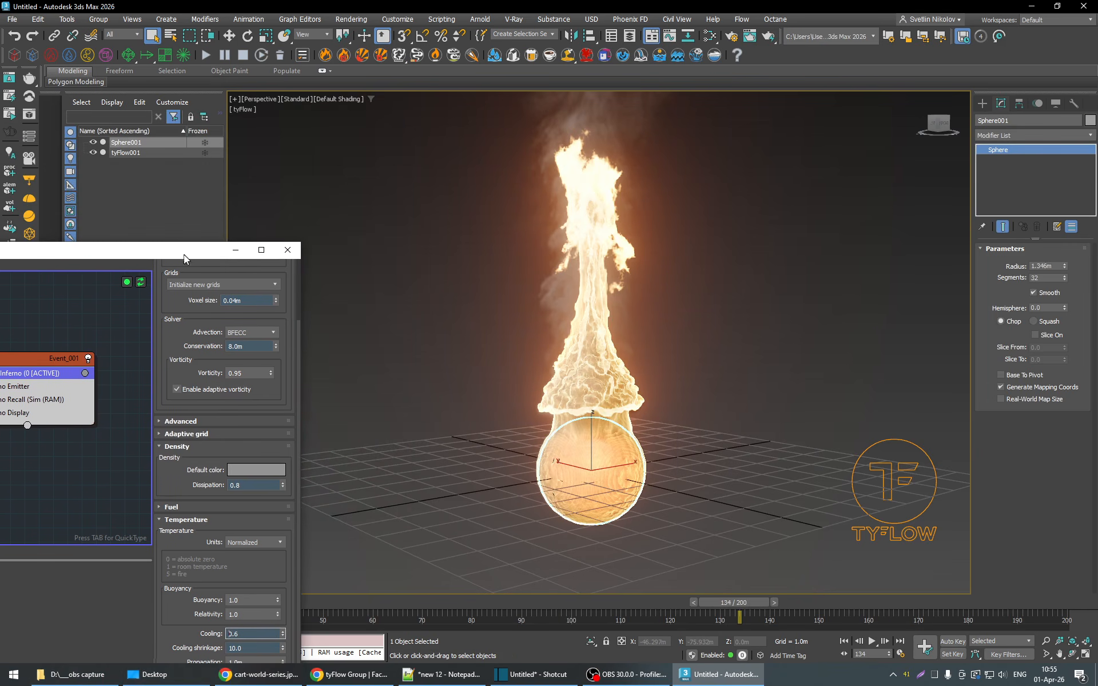
left_click(982, 103)
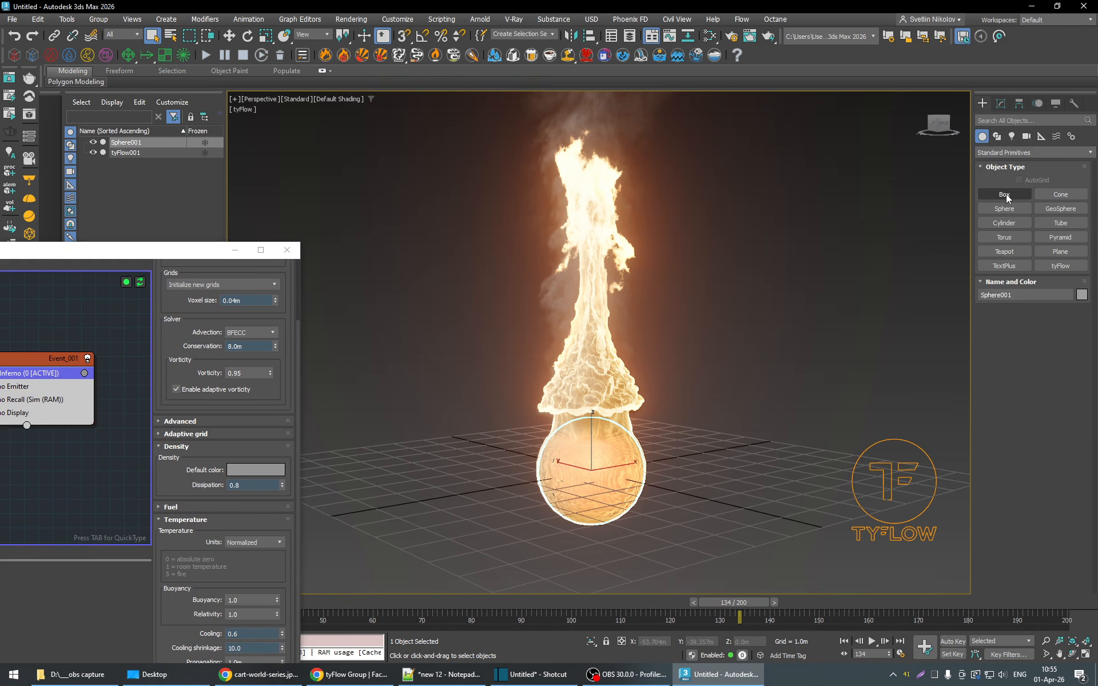
scroll(813, 342, "down", 3)
left_click(1004, 194)
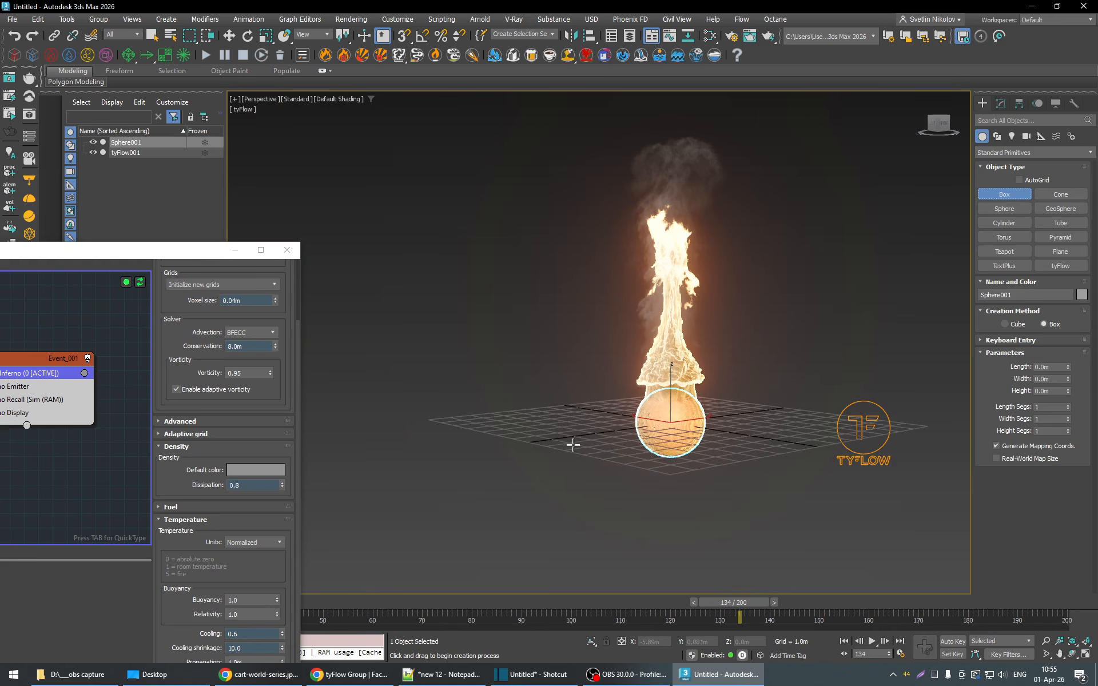
middle_click_drag(573, 445, 570, 469, "alt")
left_click_drag(453, 390, 931, 456)
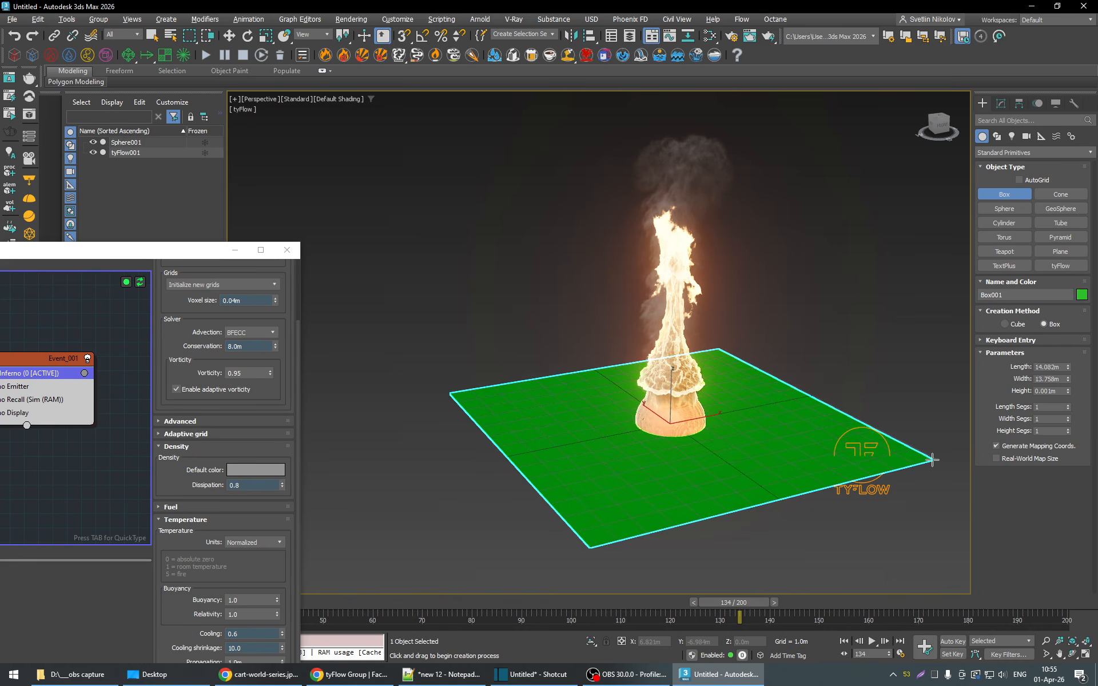
left_click(1002, 104)
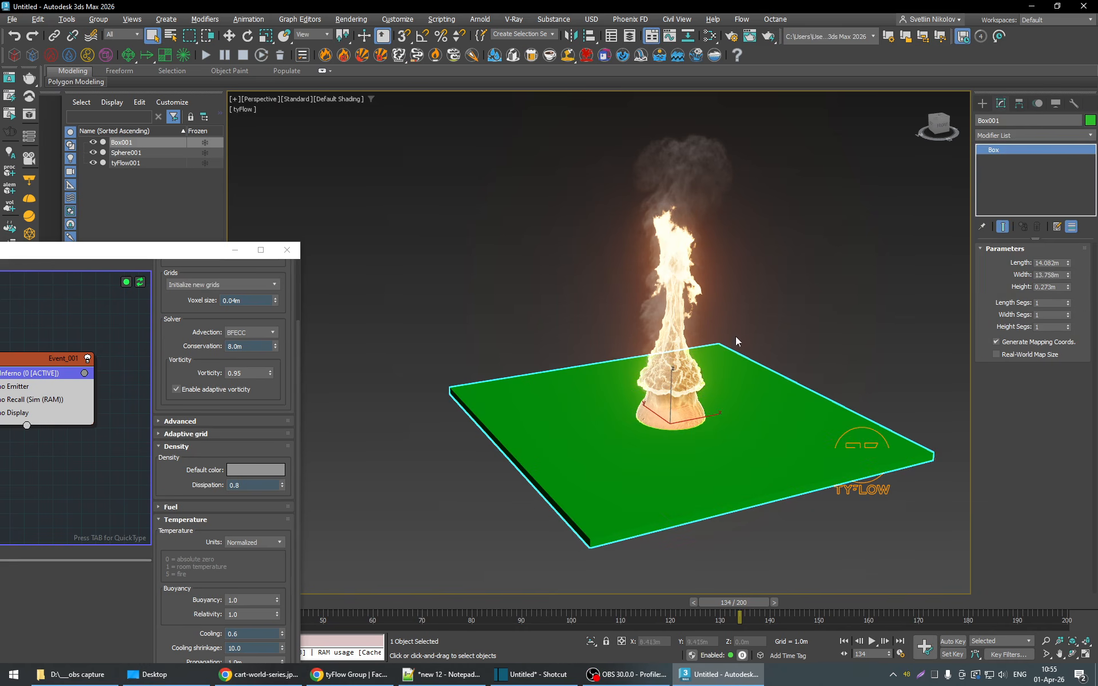
- Hide the sphere and, at frame 31, add the new box to the Inferno Emitter's objects
left_click(94, 153)
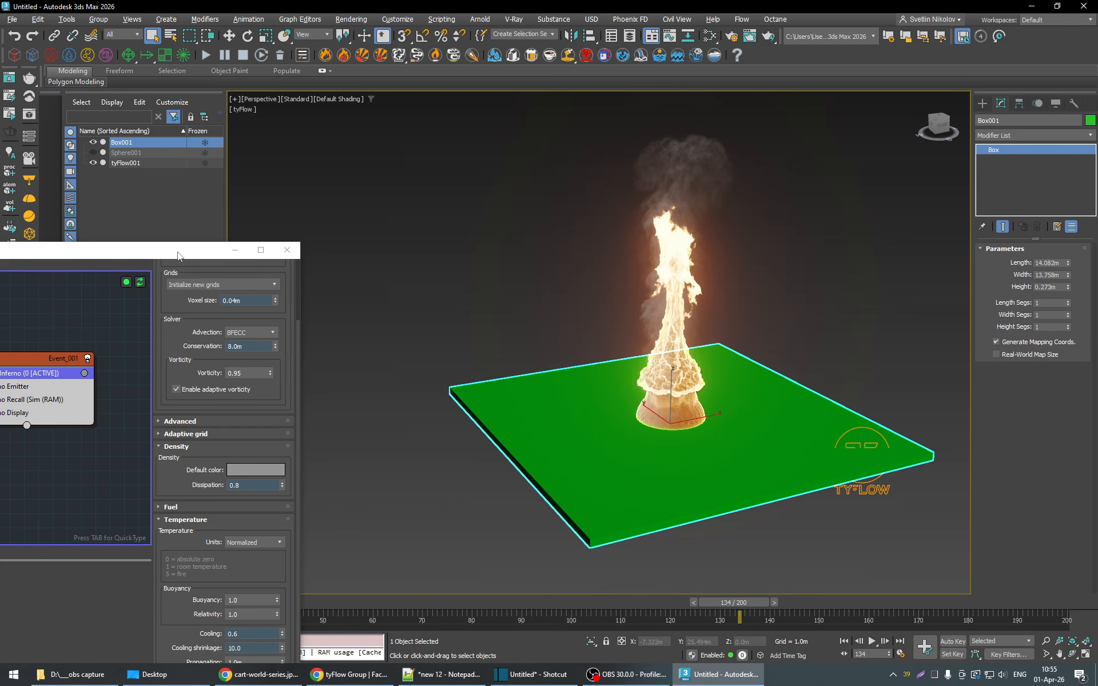
left_click_drag(179, 254, 419, 115)
left_click_drag(241, 609, 229, 608)
left_click(268, 247)
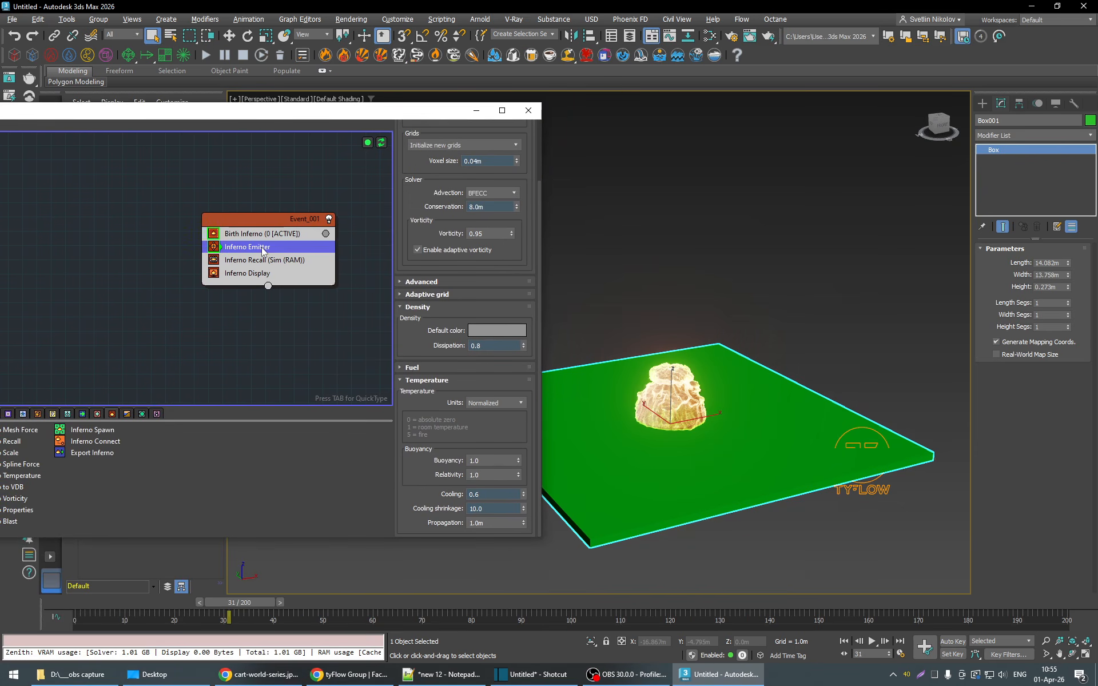
key("w")
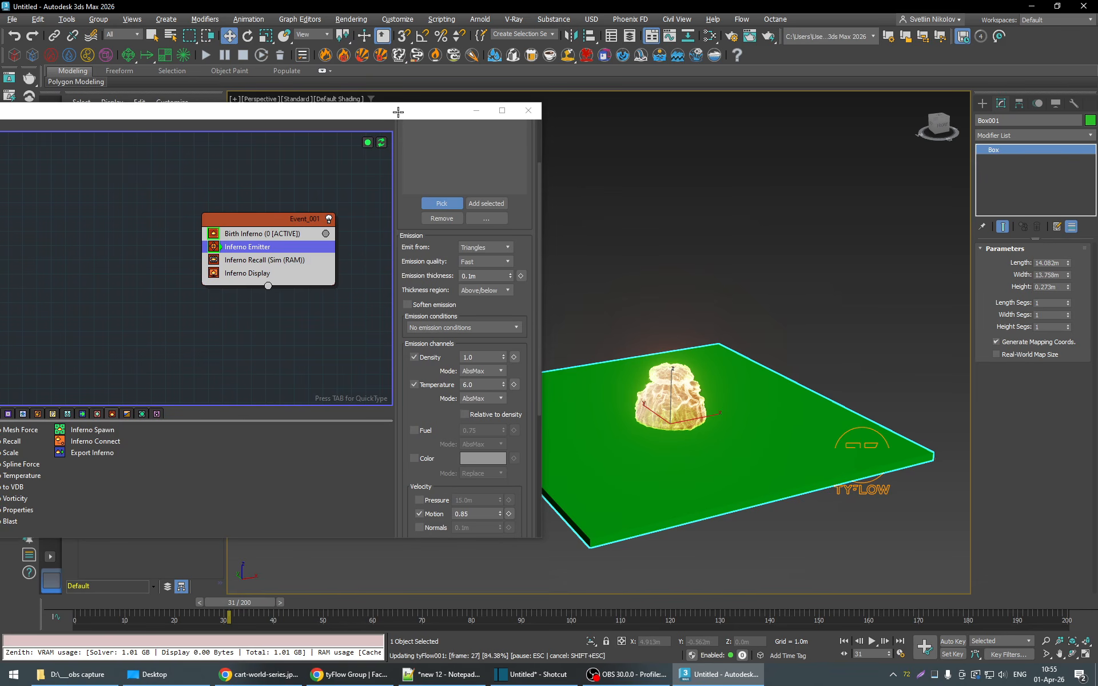
left_click_drag(398, 112, 179, 128)
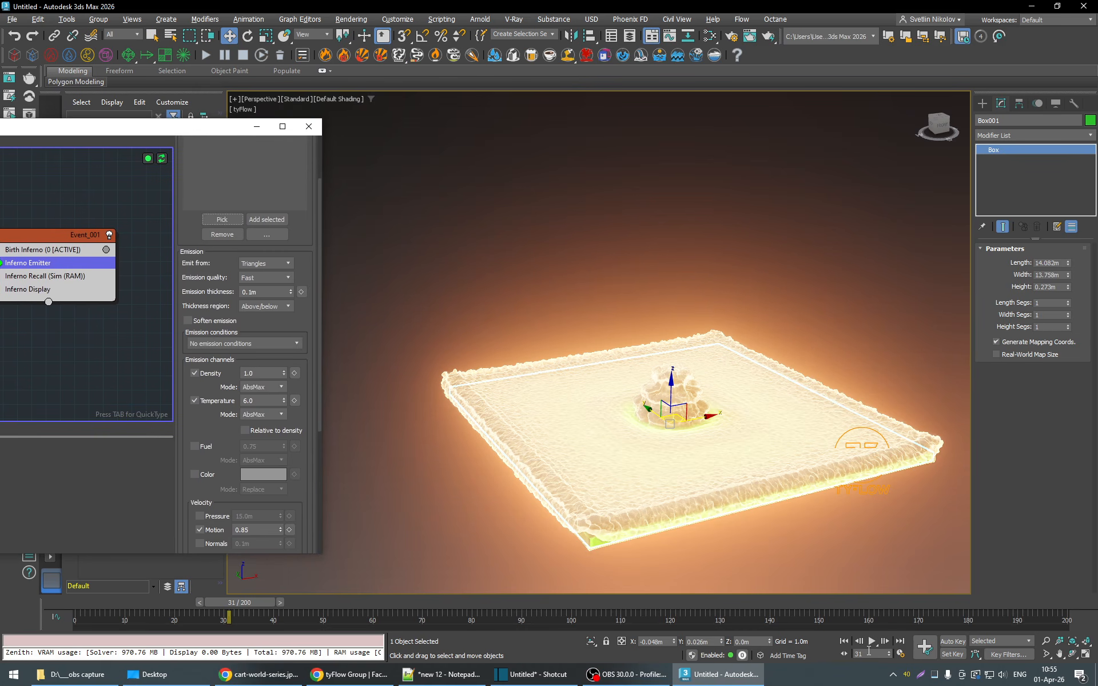
- Play the simulation to frame 38 and remove Sphere001 from the Inferno Emitter's objects
left_click(872, 642)
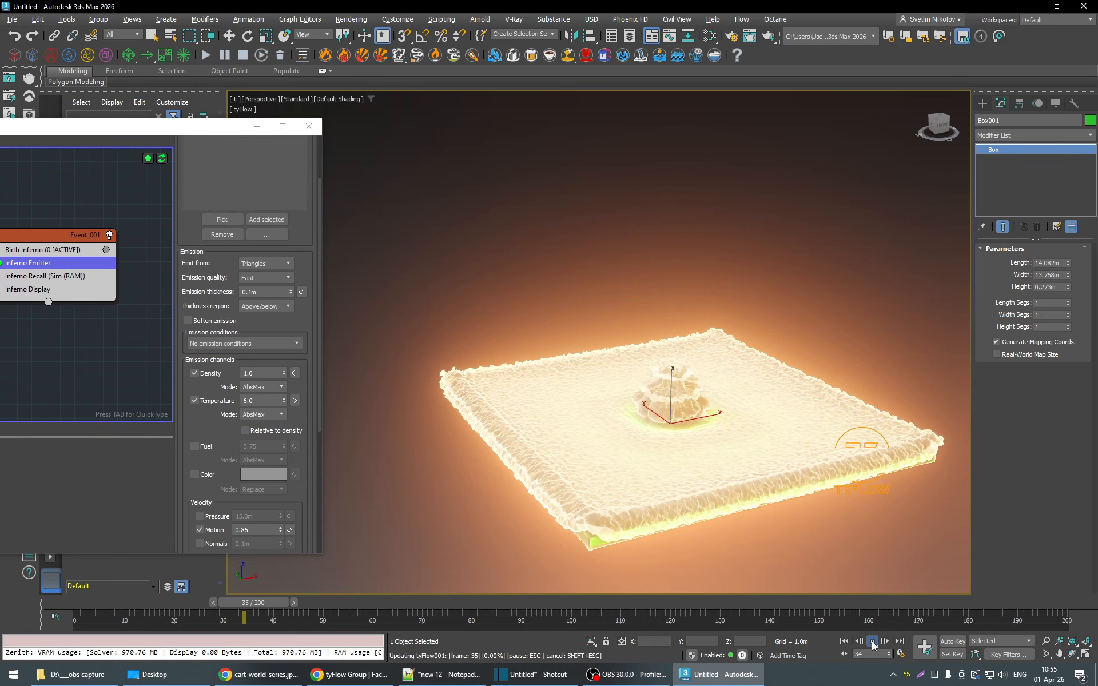
left_click(872, 643)
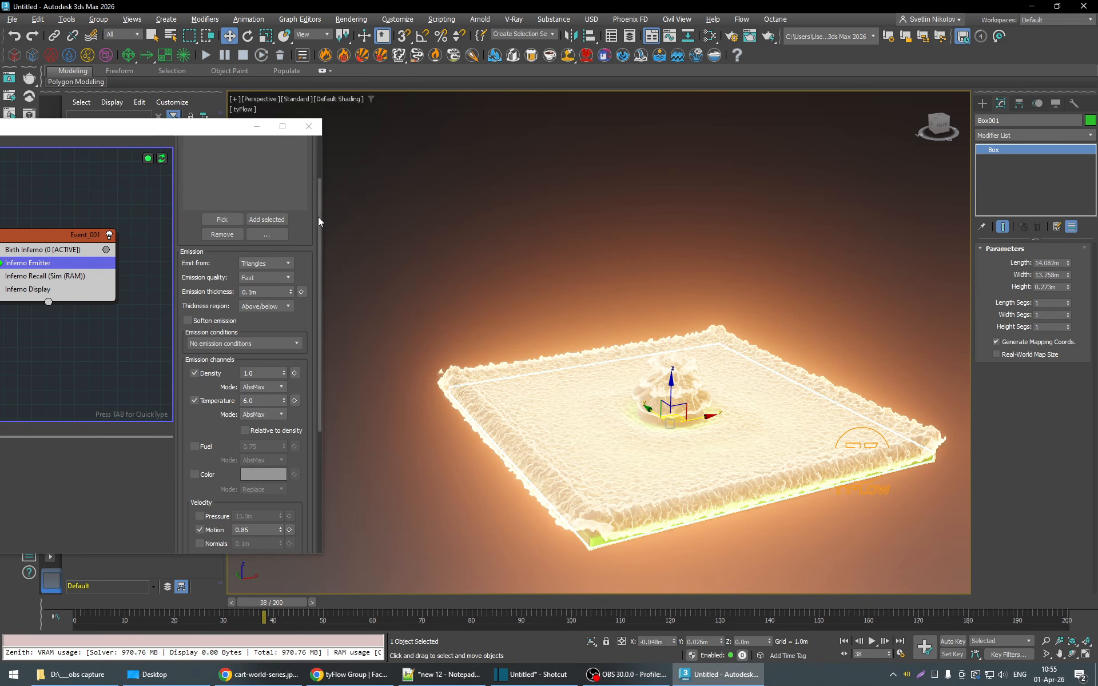
scroll(318, 217, "up", 3)
left_click(215, 192)
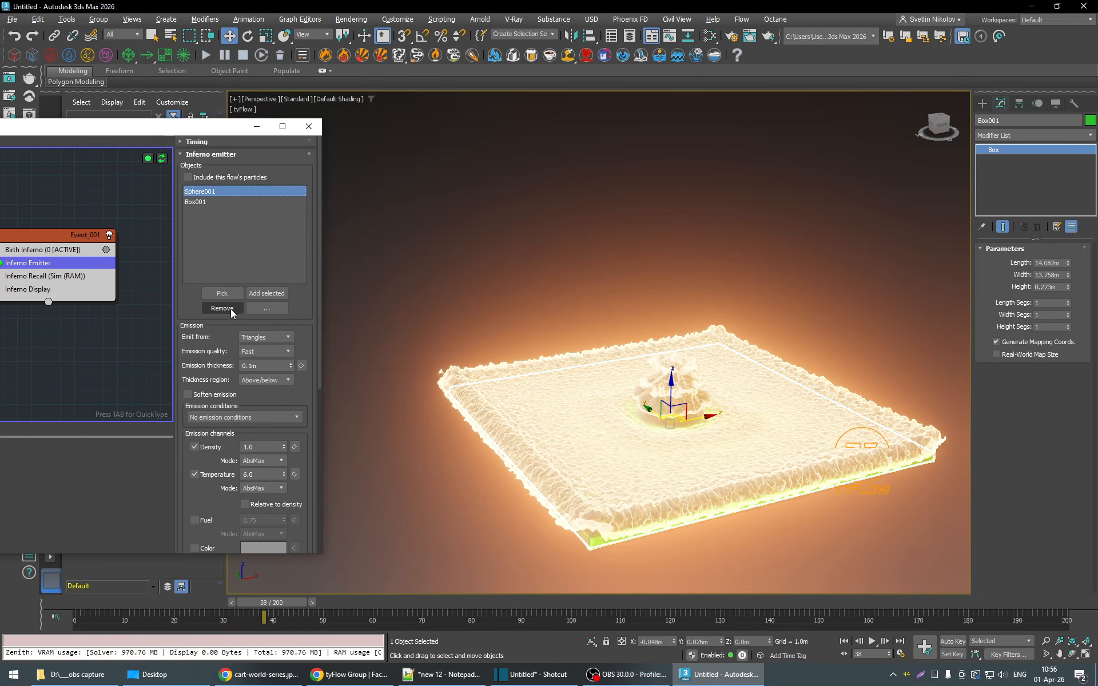
left_click(231, 309)
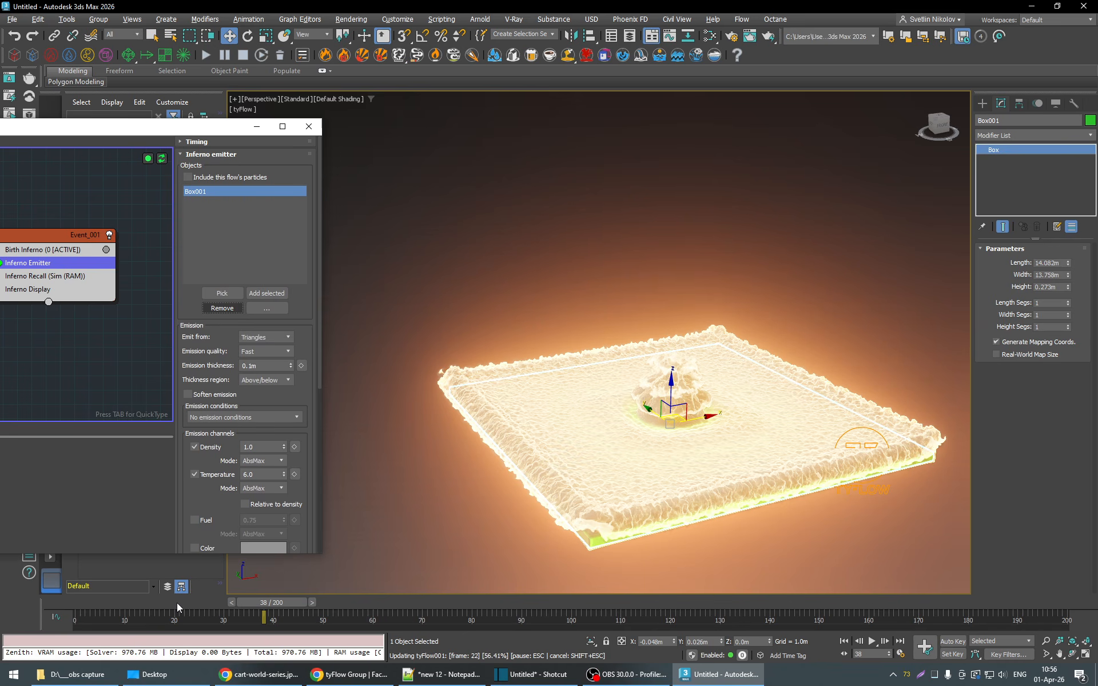
- Play the box fire to frame 91 and change the box's object color to light grey
left_click(871, 643)
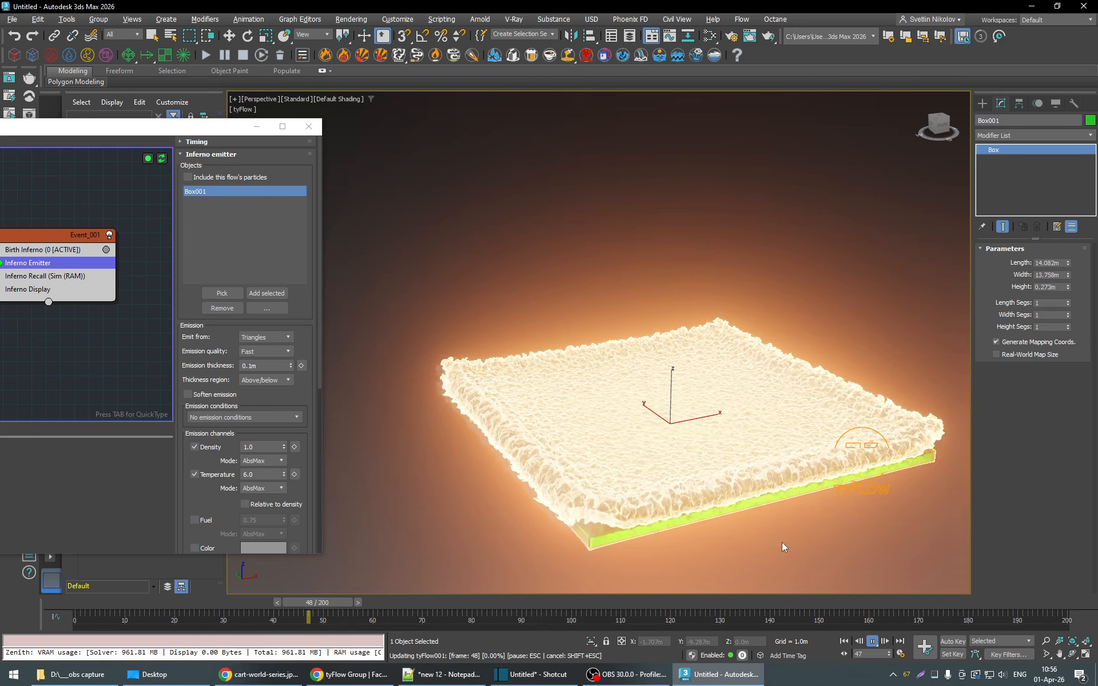
middle_click_drag(781, 542, 716, 509, "alt")
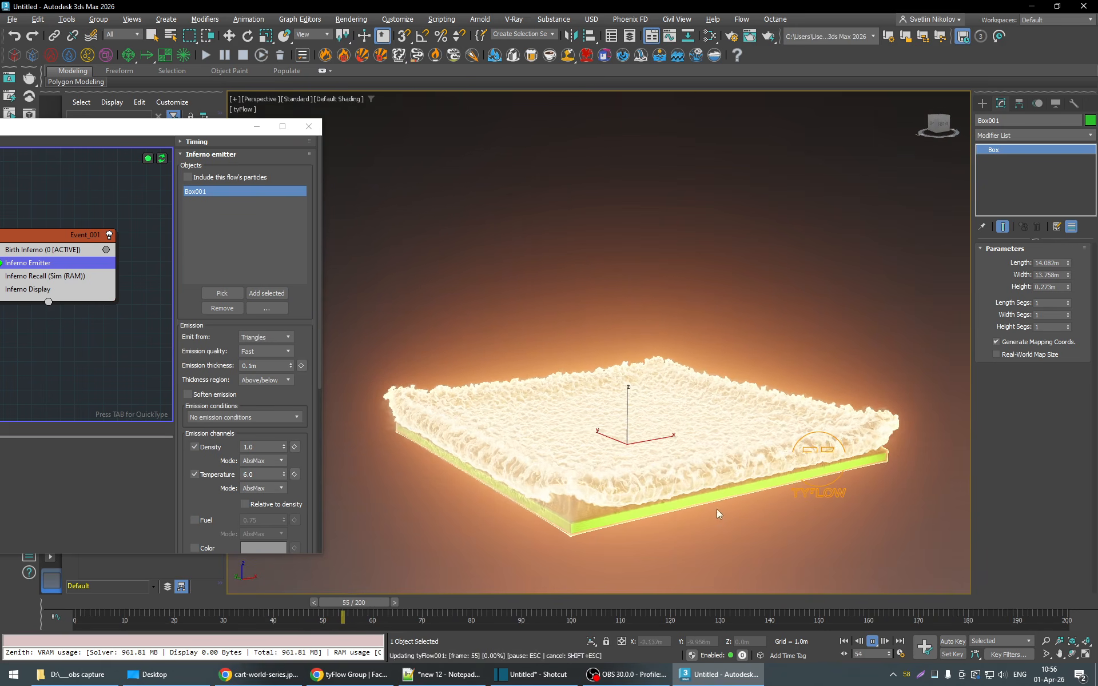
left_click(1089, 122)
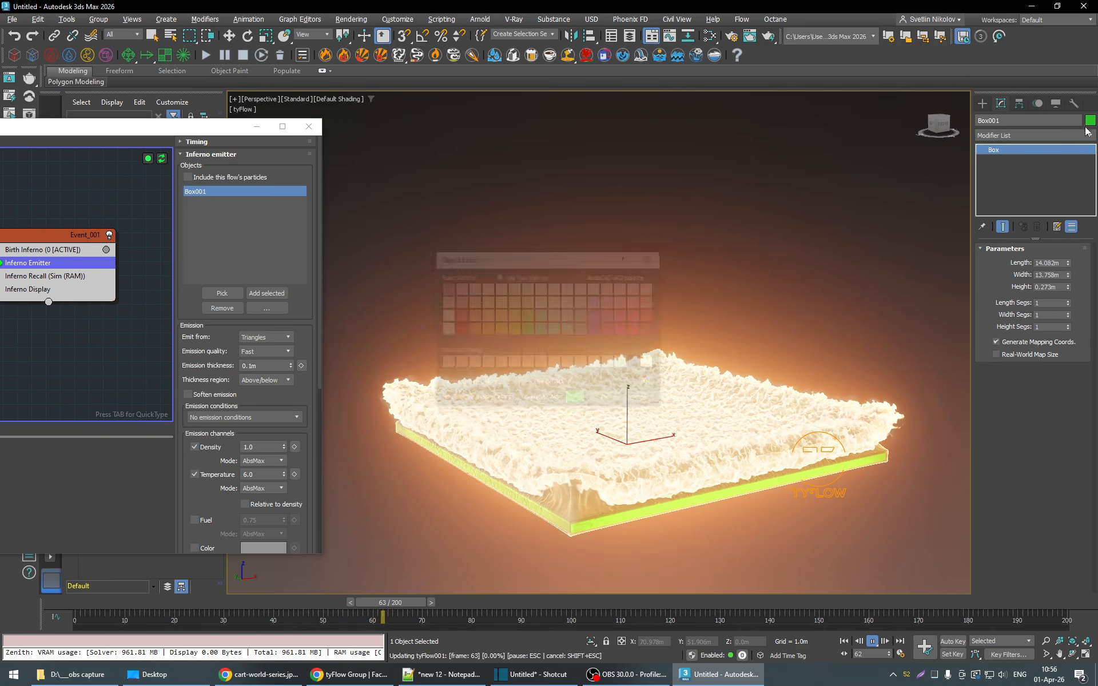
left_click(610, 363)
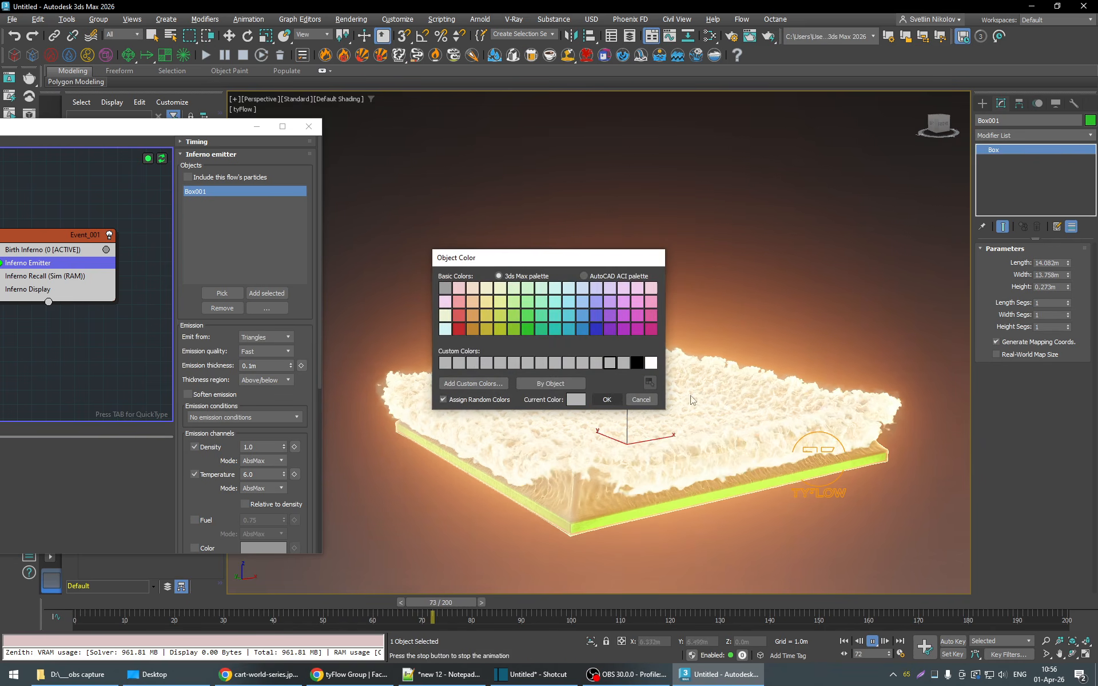
left_click(607, 399)
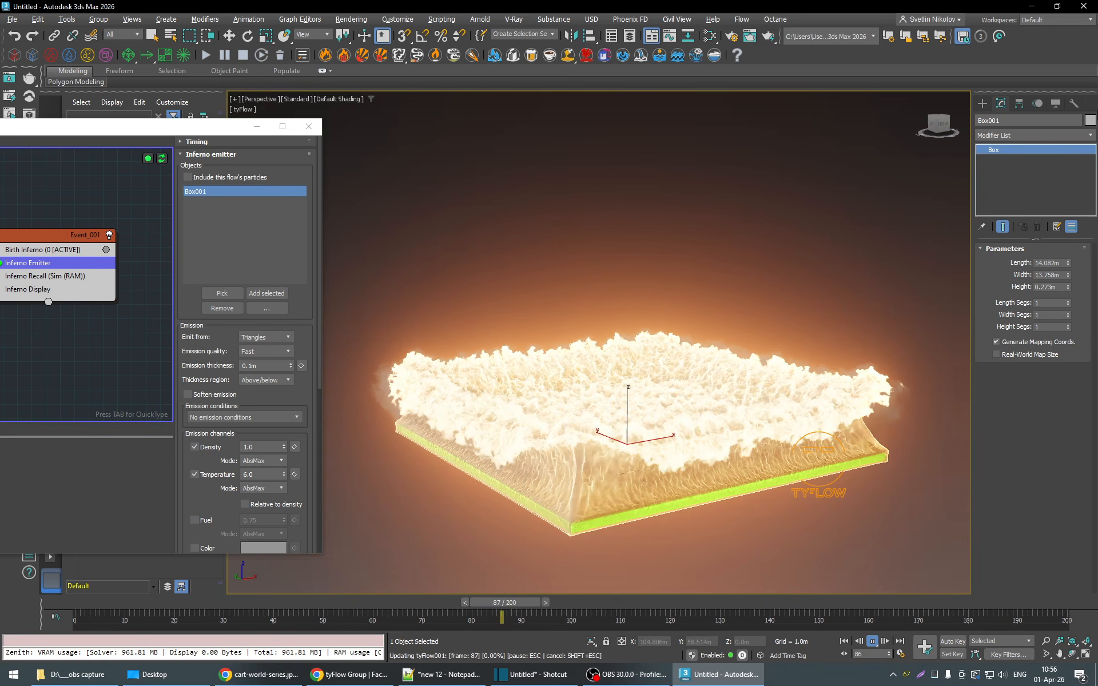
left_click(873, 641)
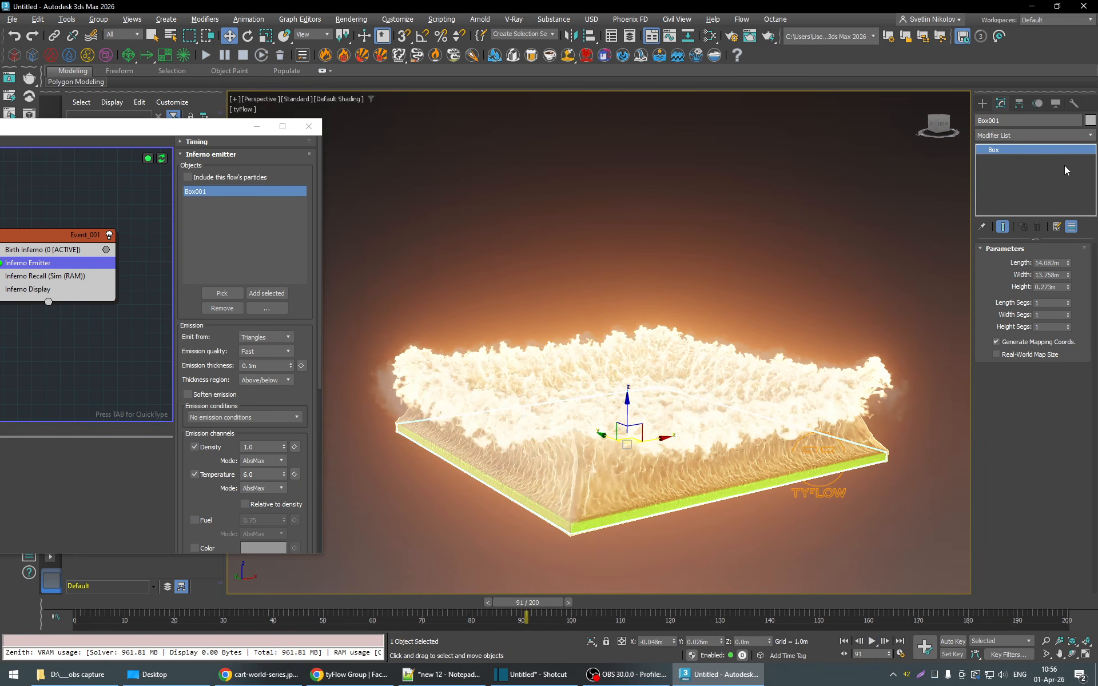
- Deselect the box and play the simulation on to frame 113, pausing at frame 107 to examine the flames
left_click(826, 229)
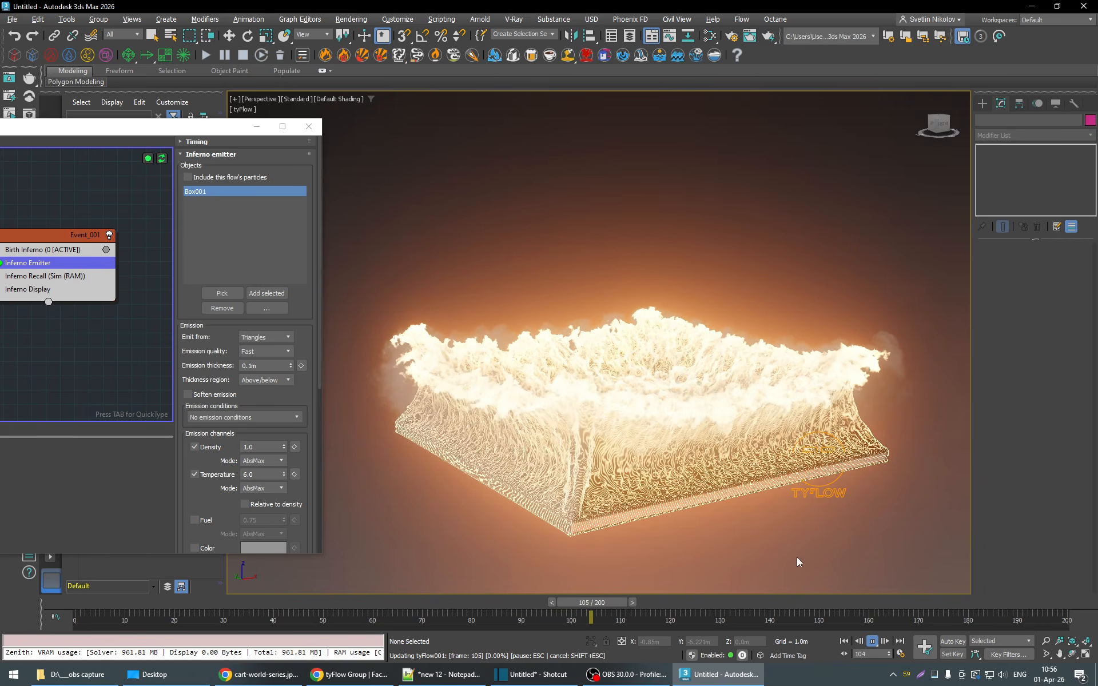
left_click(873, 641)
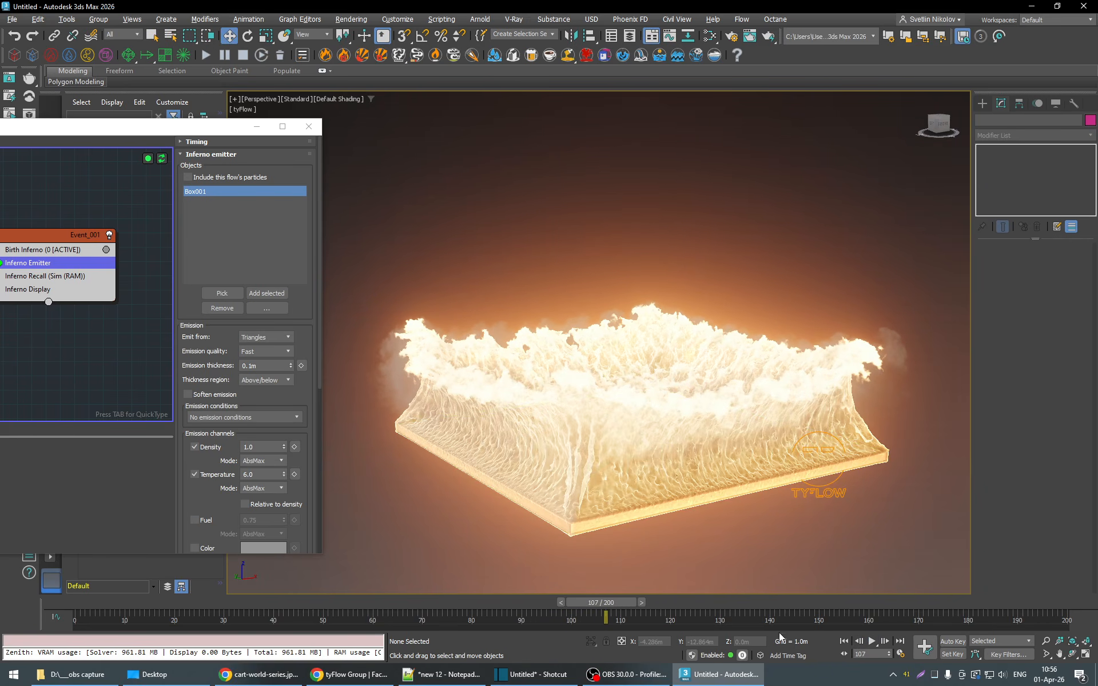
left_click(871, 642)
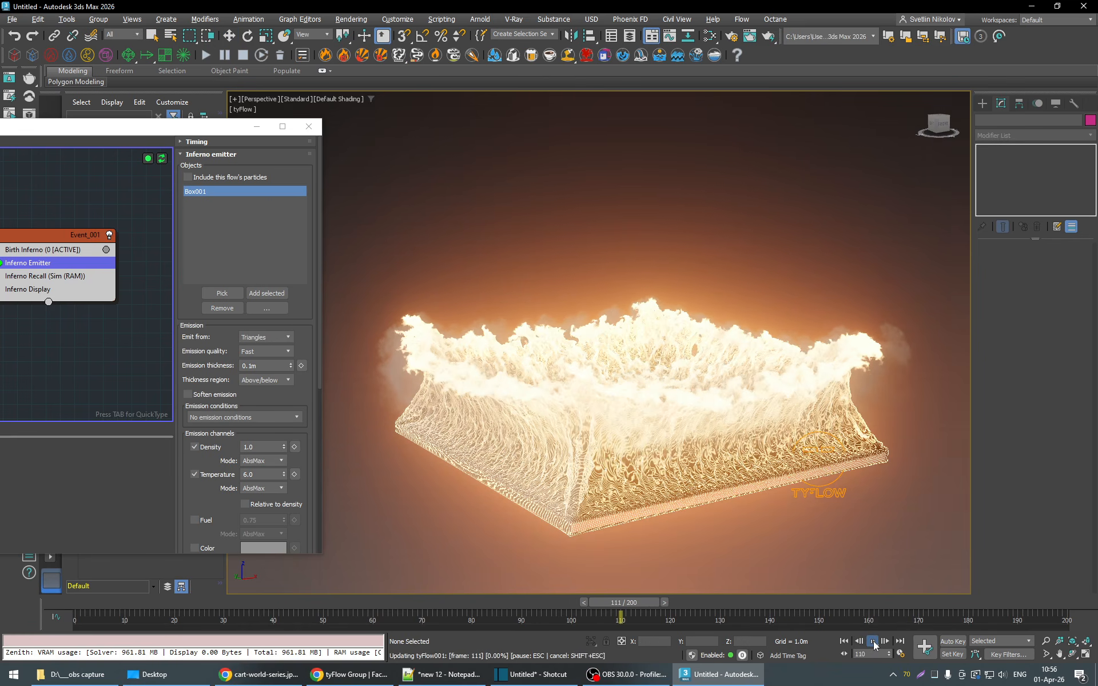
left_click(872, 642)
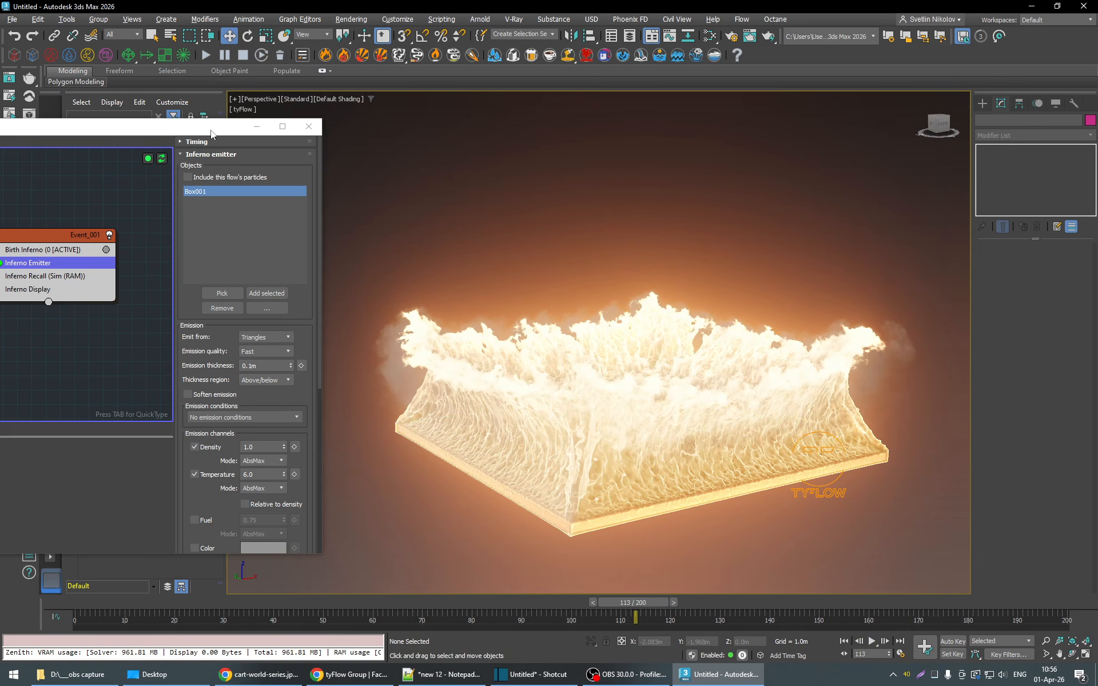
- Turn off Adaptive playback degradation in the Inferno Display settings
left_click_drag(212, 127, 368, 110)
left_click(183, 273)
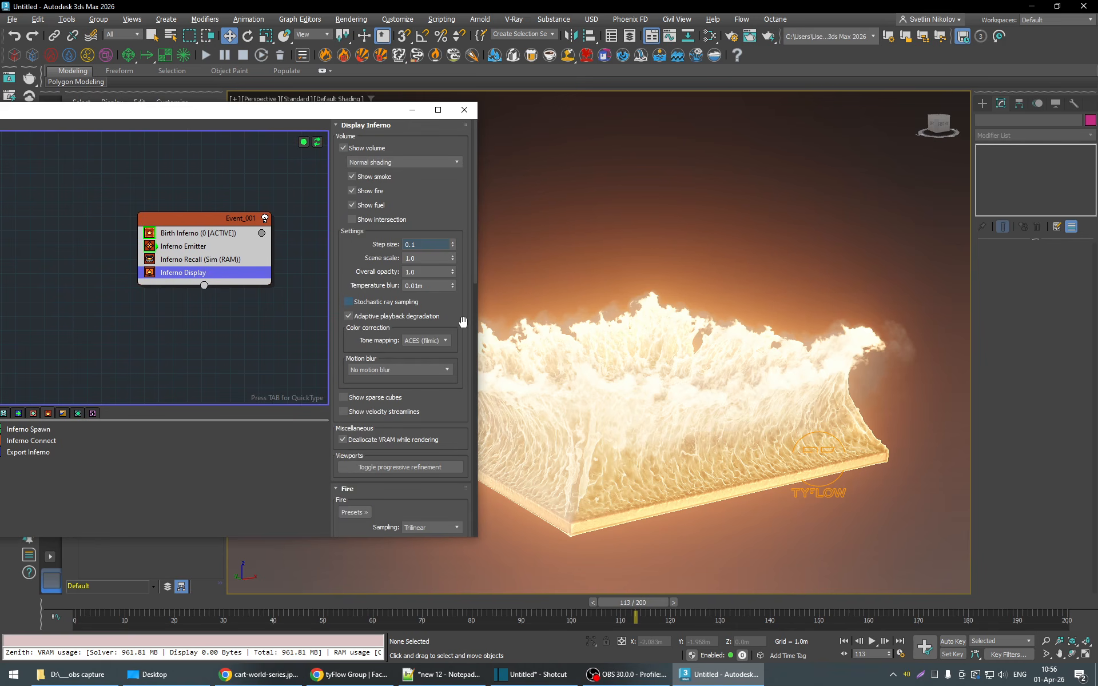
left_click(366, 317)
left_click_drag(377, 117, 266, 108)
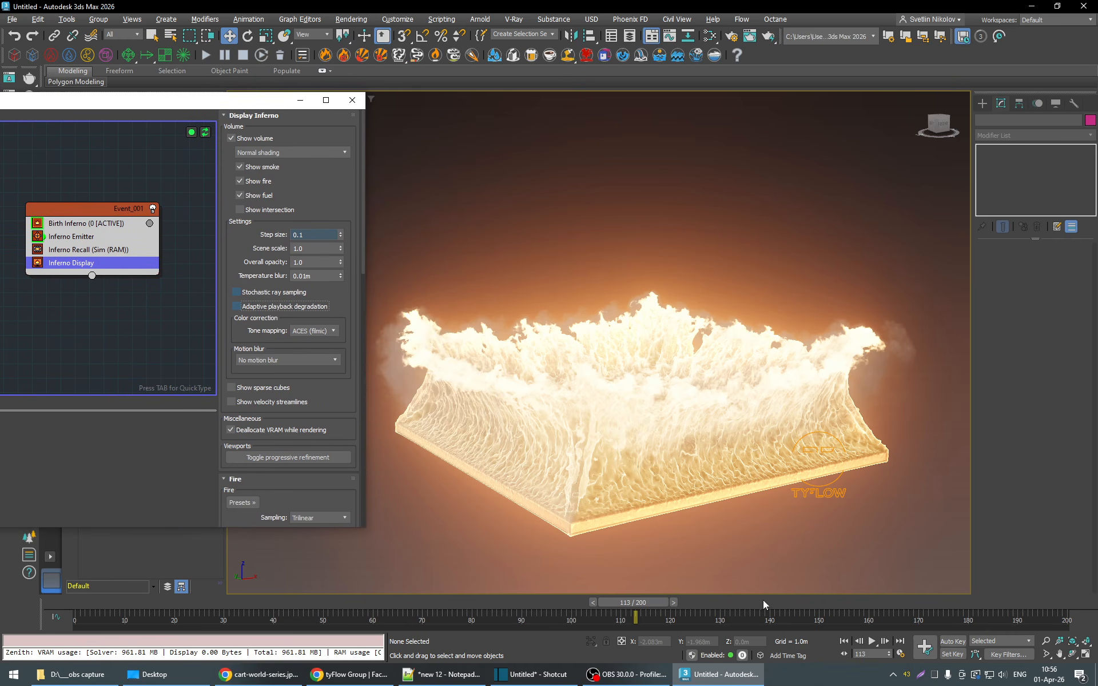
- Play the box fire from frame 113 to frame 142 and examine the flames up close and from farther away
left_click(871, 641)
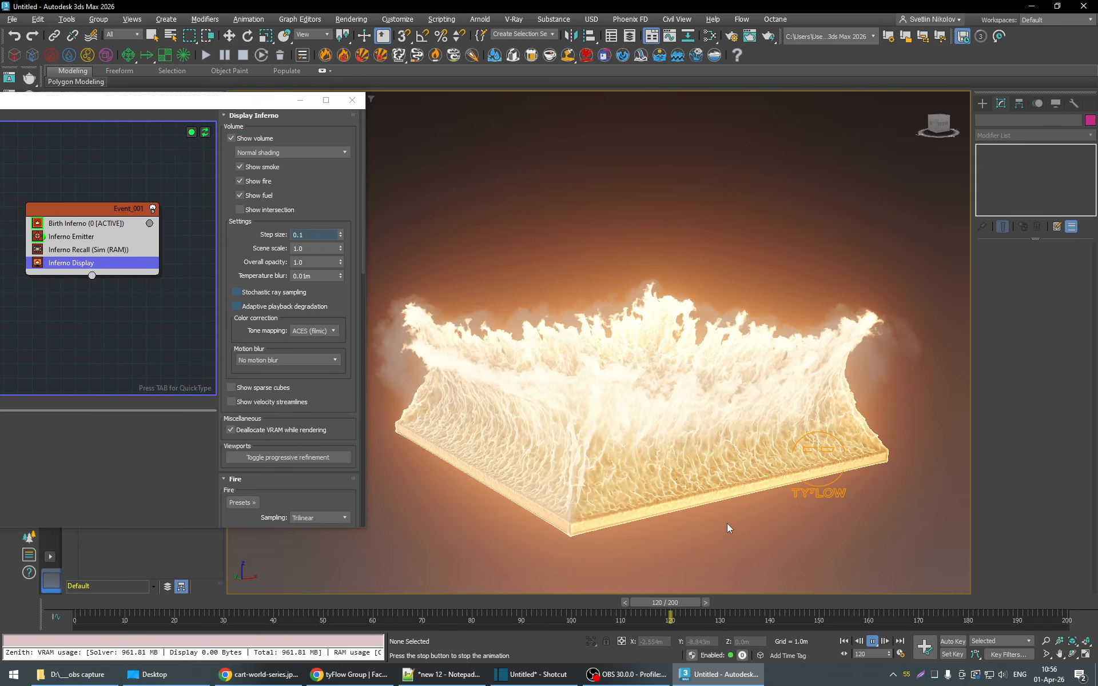
scroll(727, 523, "up", 4)
middle_click_drag(707, 428, 784, 441)
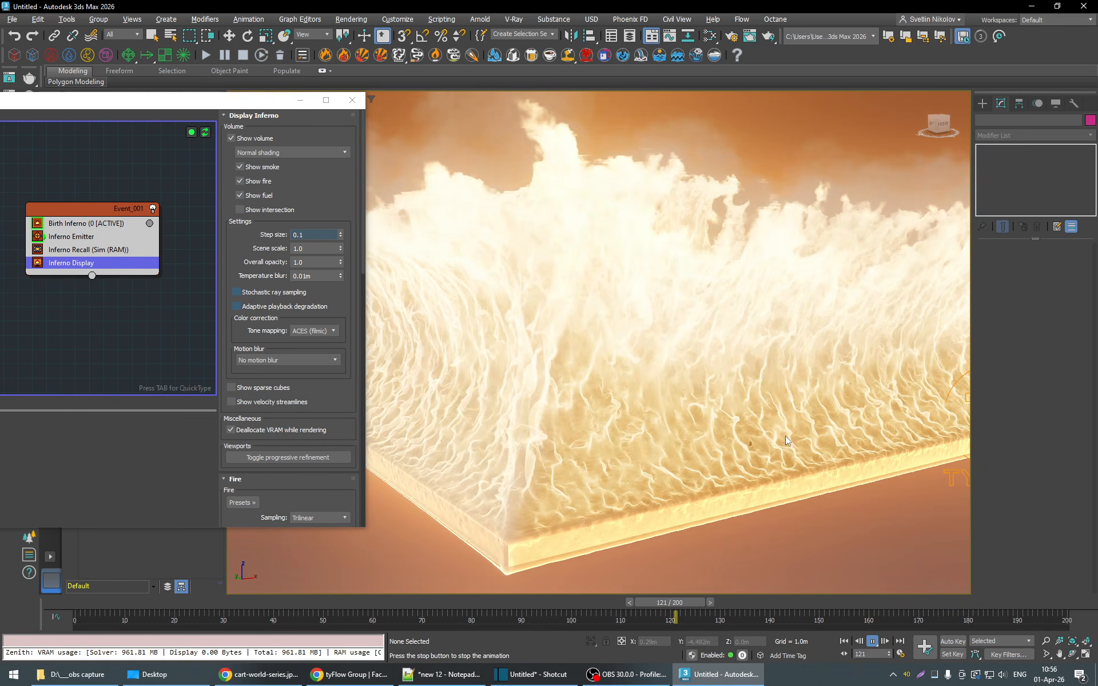
left_click_drag(176, 101, 38, 107)
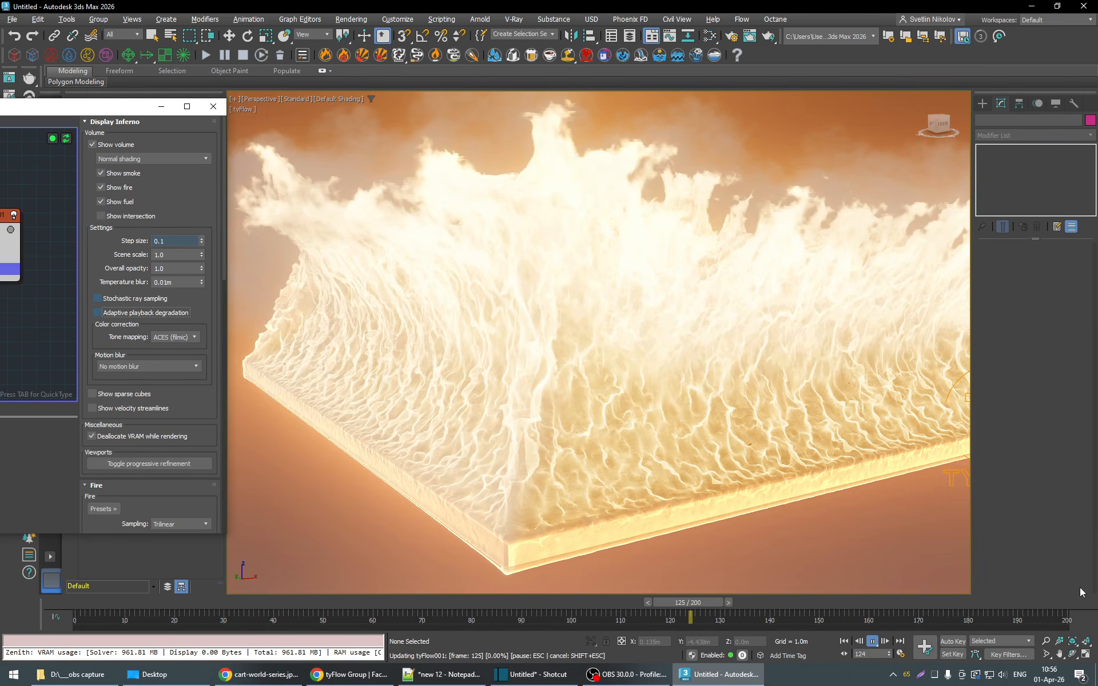
left_click(1046, 641)
left_click_drag(716, 449, 816, 461)
middle_click_drag(801, 461, 777, 478)
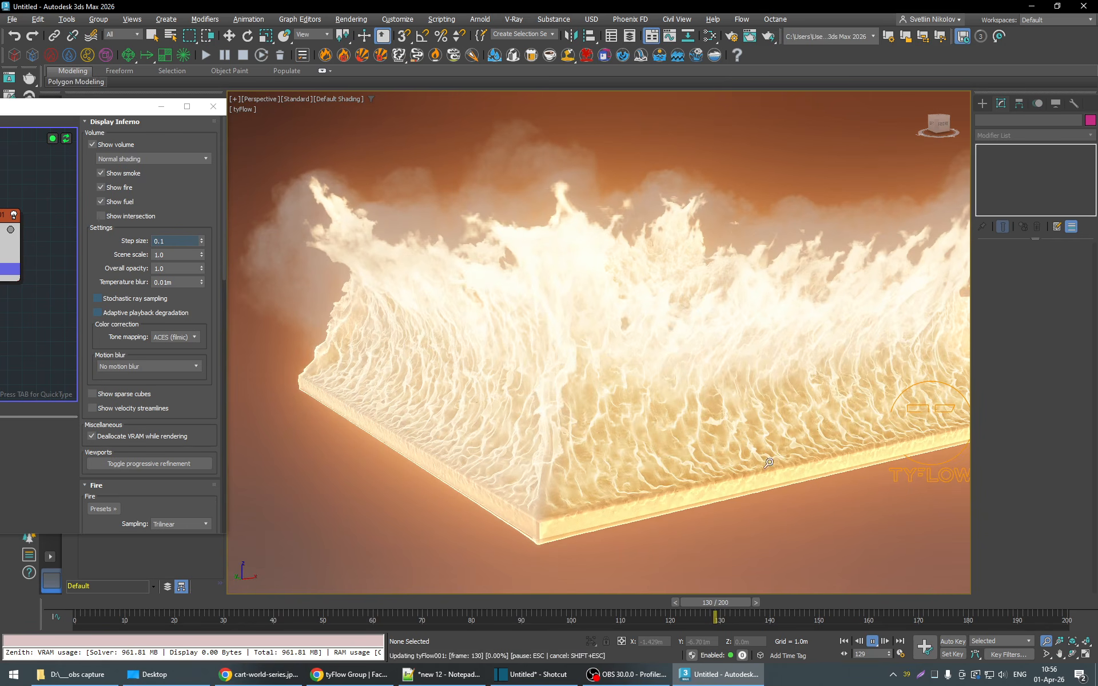
left_click_drag(752, 453, 806, 461)
middle_click_drag(765, 466, 737, 474)
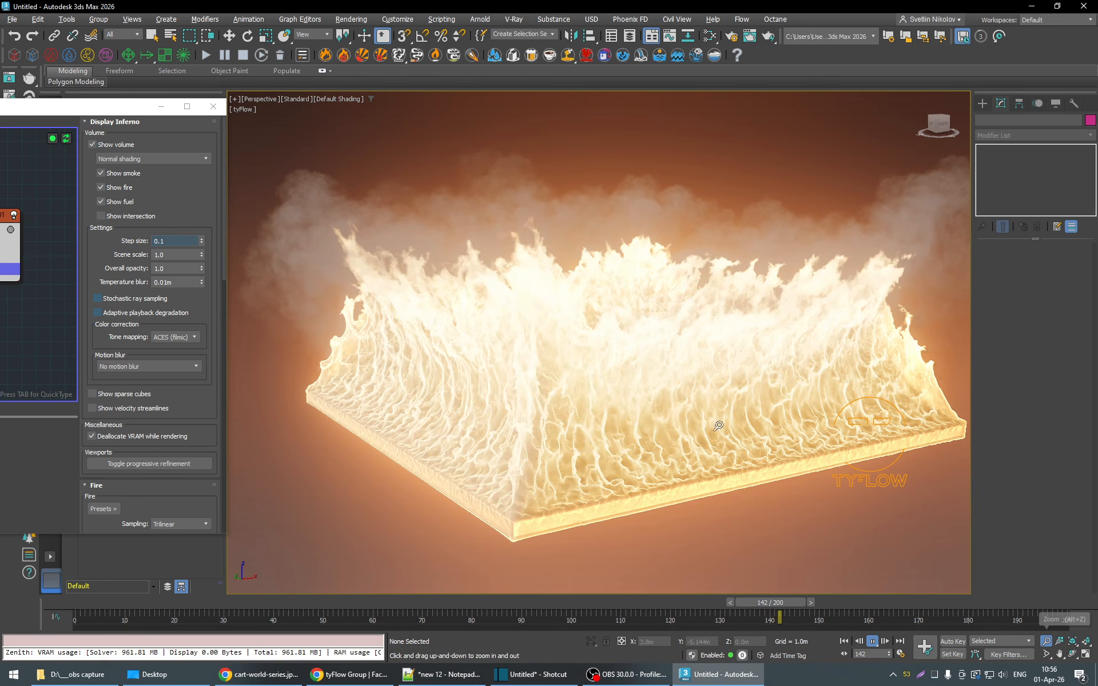
key("w")
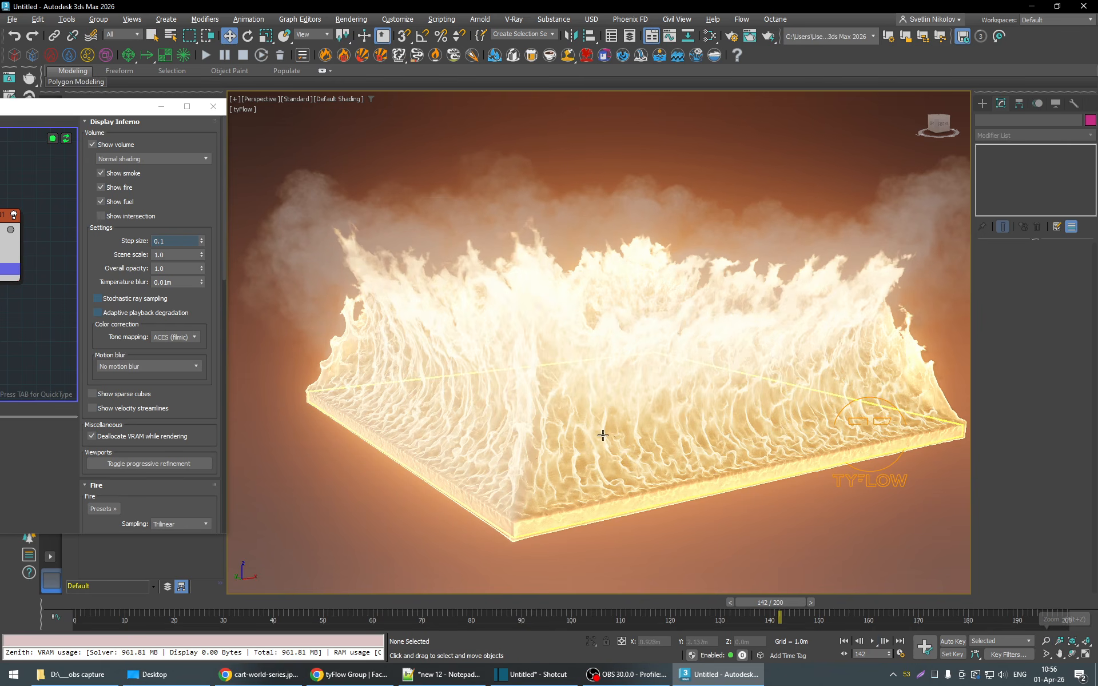
- Play on to frame 150, and scrub back to frames 23, 110 and 52 to examine the box fire from above
left_click(873, 641)
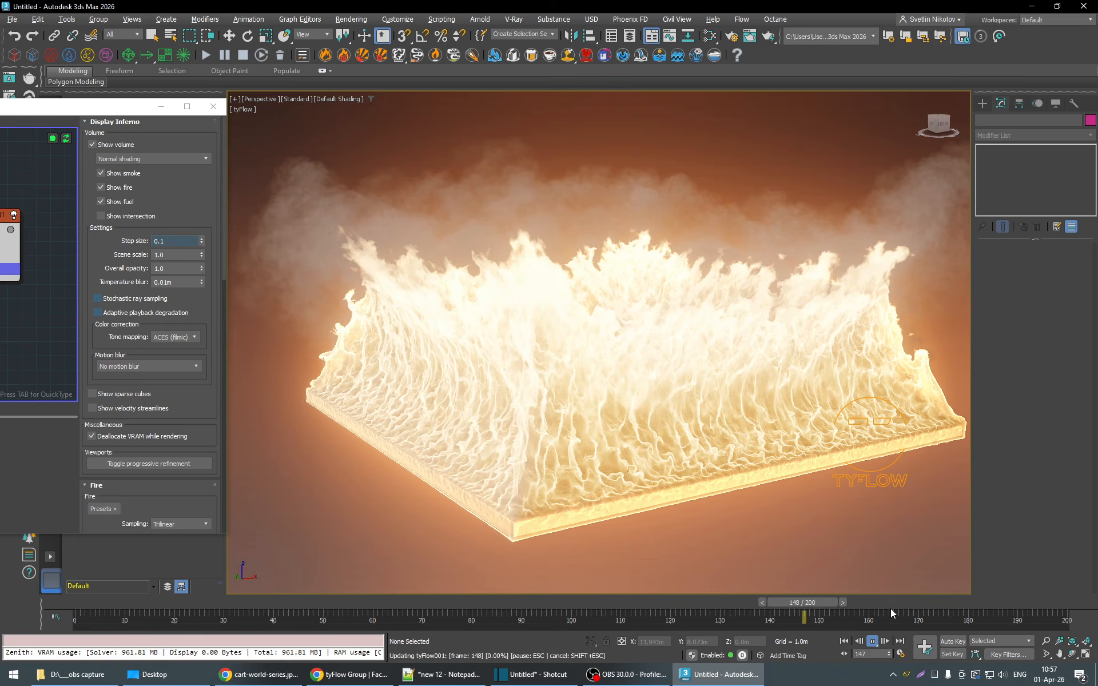
left_click(874, 641)
middle_click_drag(768, 366, 799, 402, "alt")
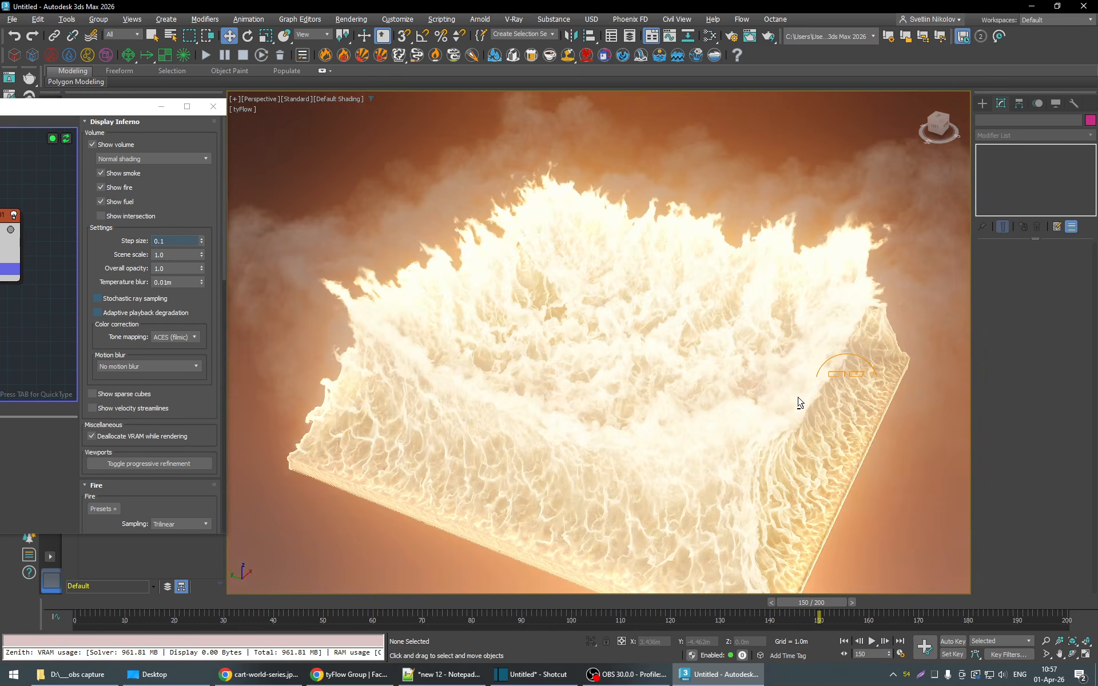
left_click_drag(806, 602, 197, 616)
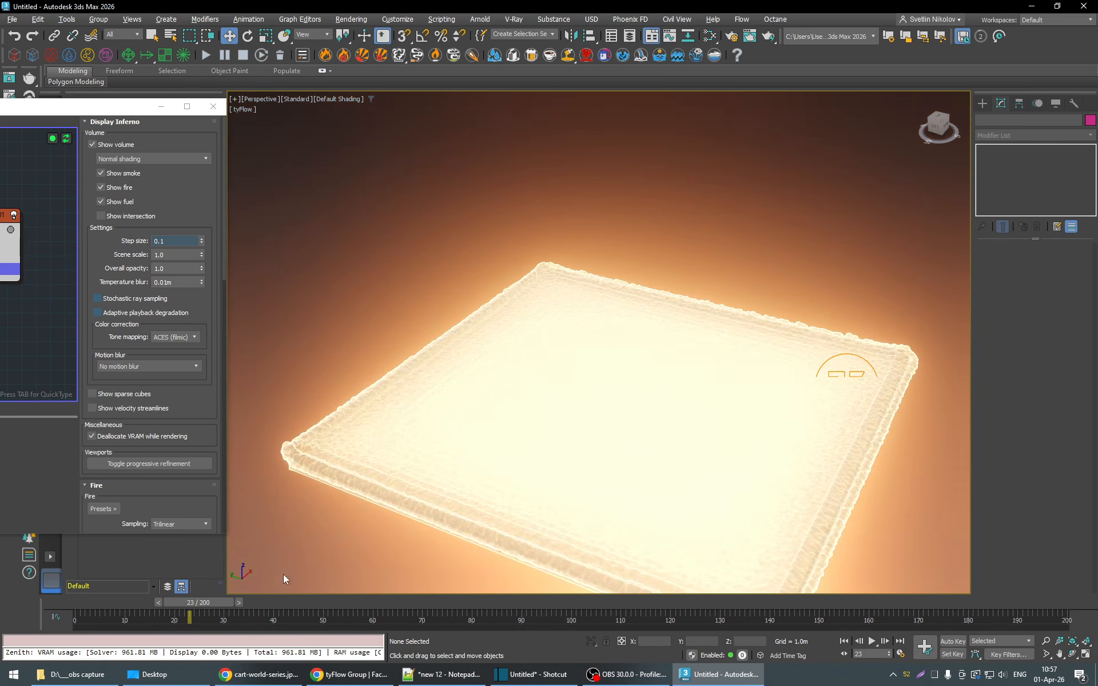
middle_click_drag(641, 429, 606, 520, "alt")
left_click_drag(214, 602, 655, 601)
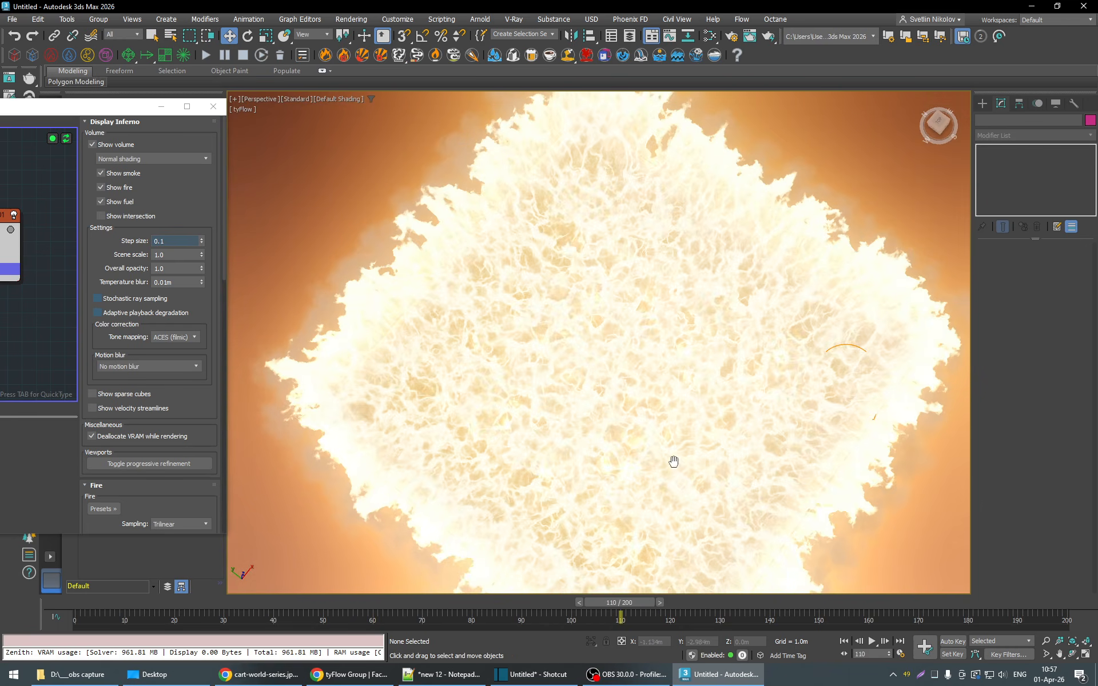
middle_click_drag(674, 461, 499, 570, "alt")
left_click_drag(378, 602, 333, 602)
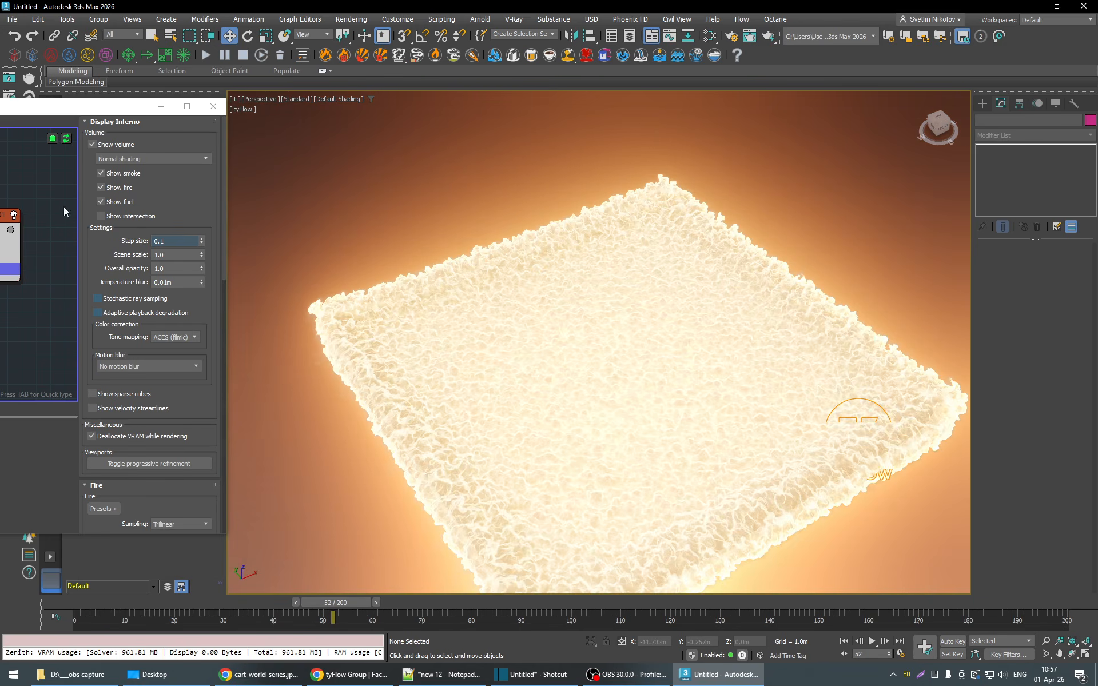
- Replace Box001 with Sphere001 in the Inferno Emitter's objects
left_click_drag(112, 110, 447, 141)
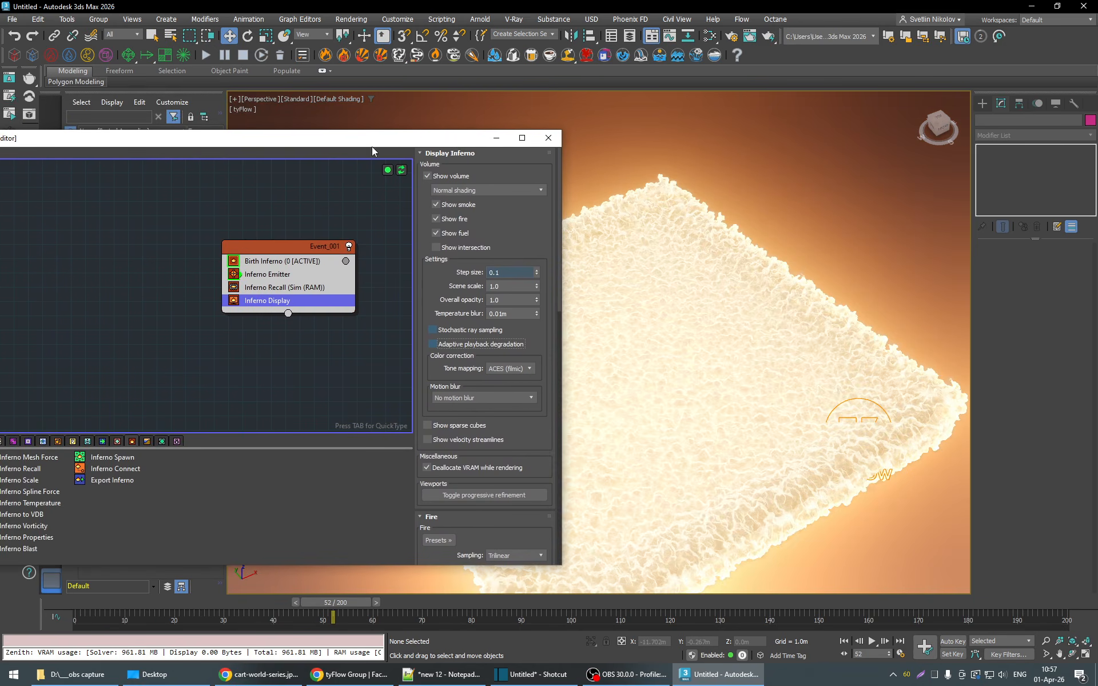
left_click(278, 275)
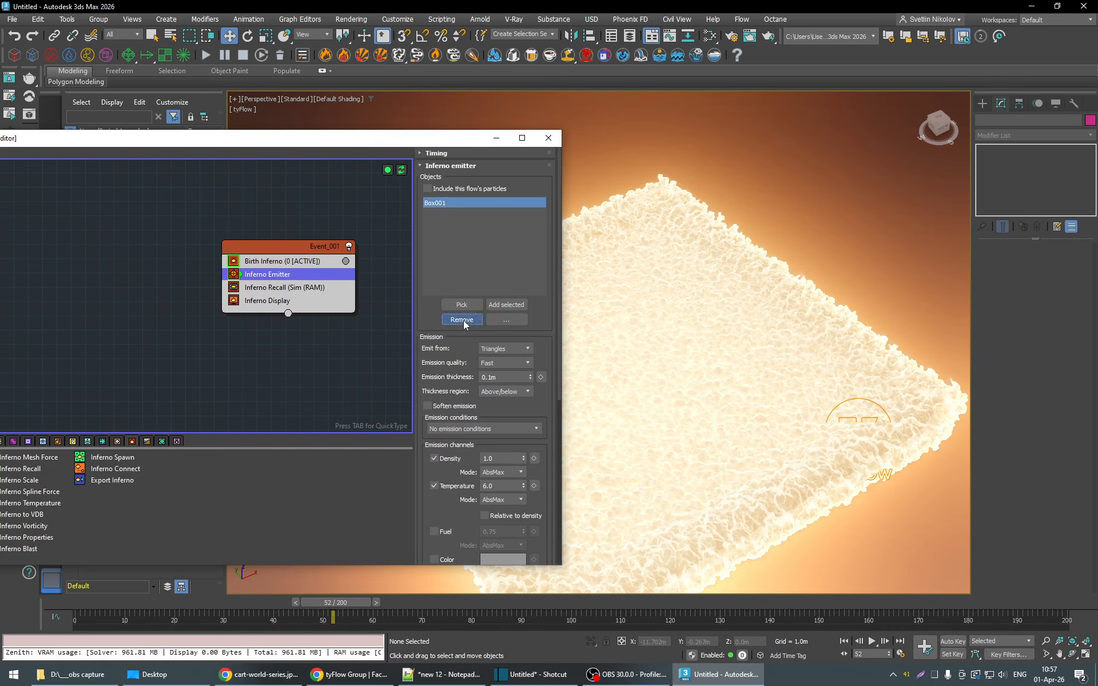
left_click(472, 320)
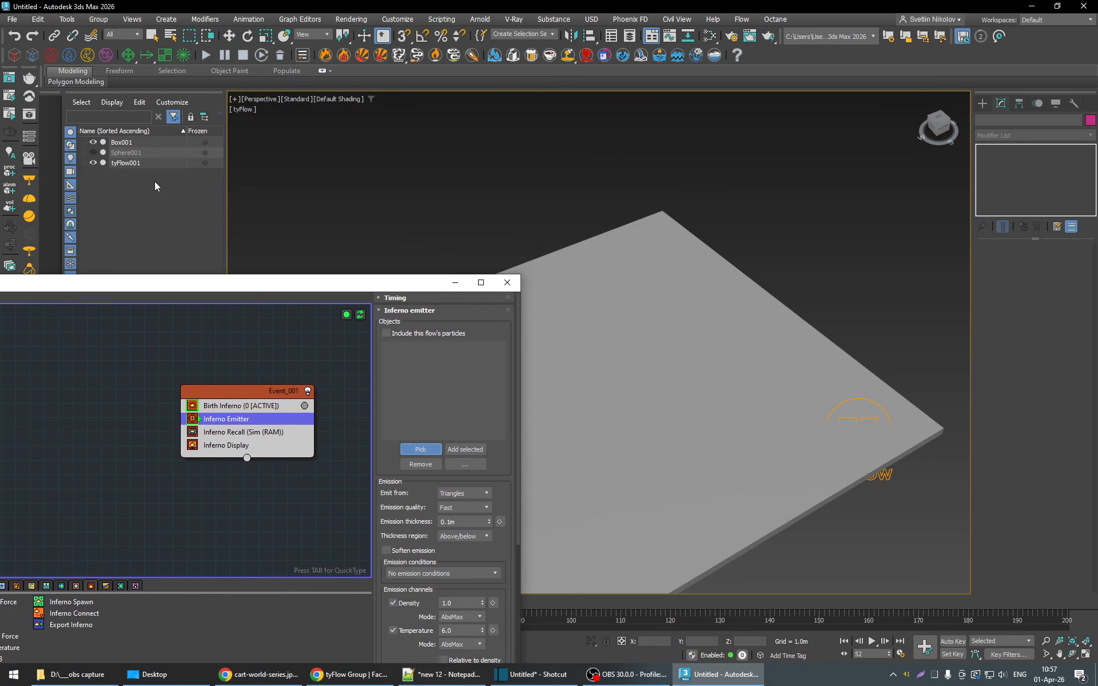
left_click(123, 152)
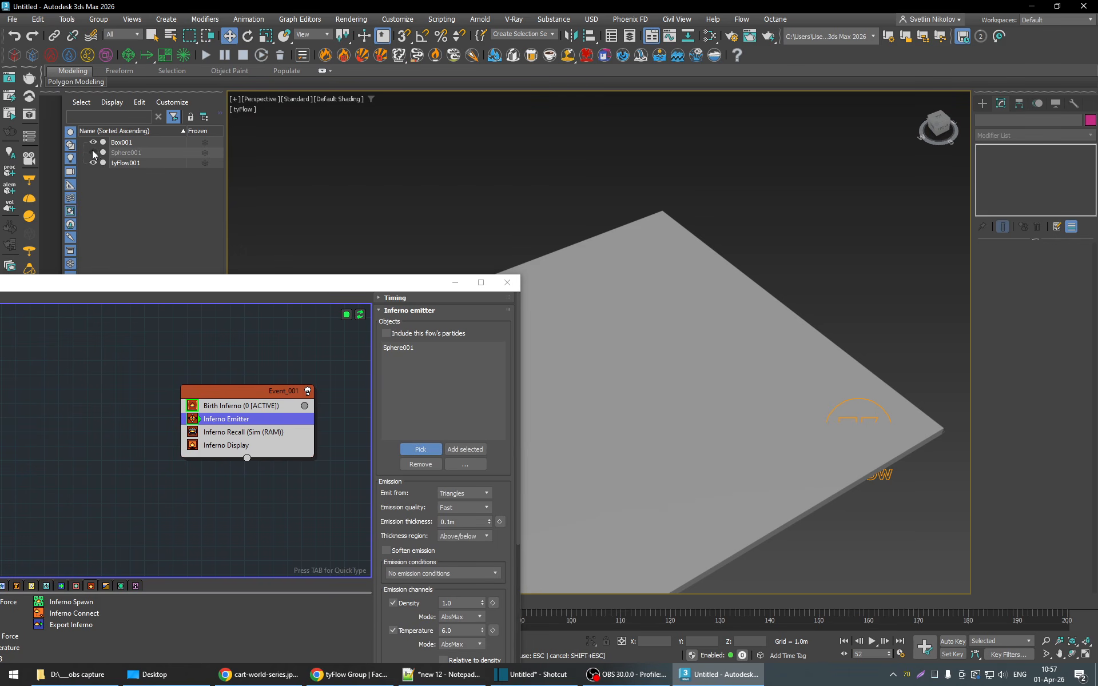
key("Escape")
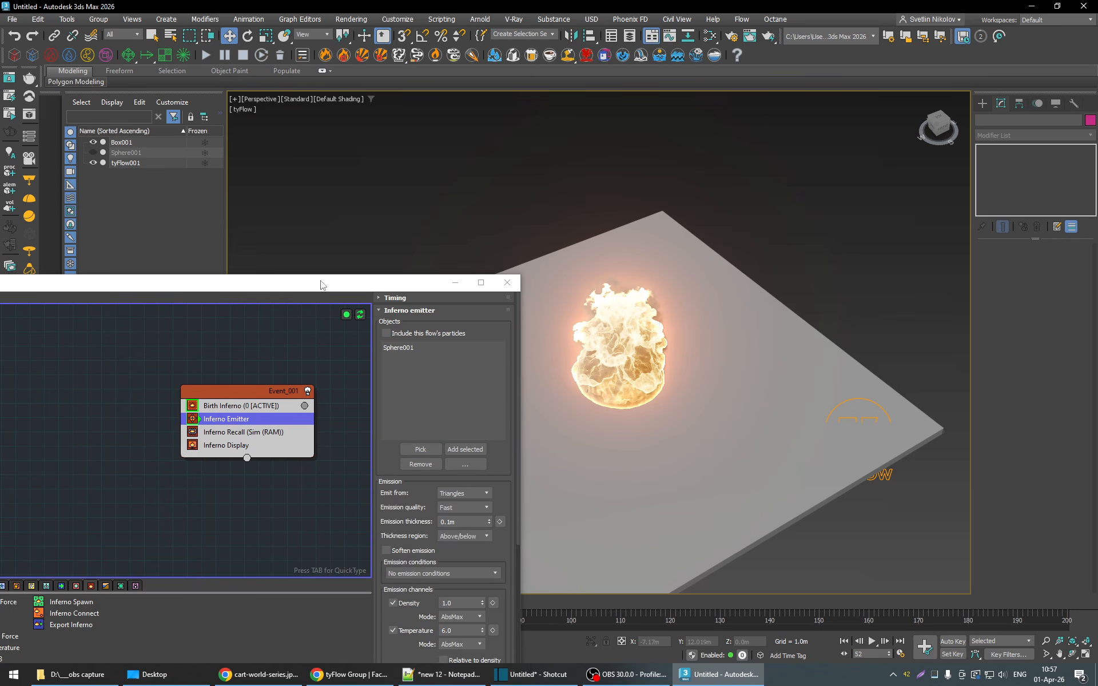
- Hide the box and unhide the sphere
left_click(94, 142)
left_click(95, 142)
left_click_drag(303, 286, 172, 169)
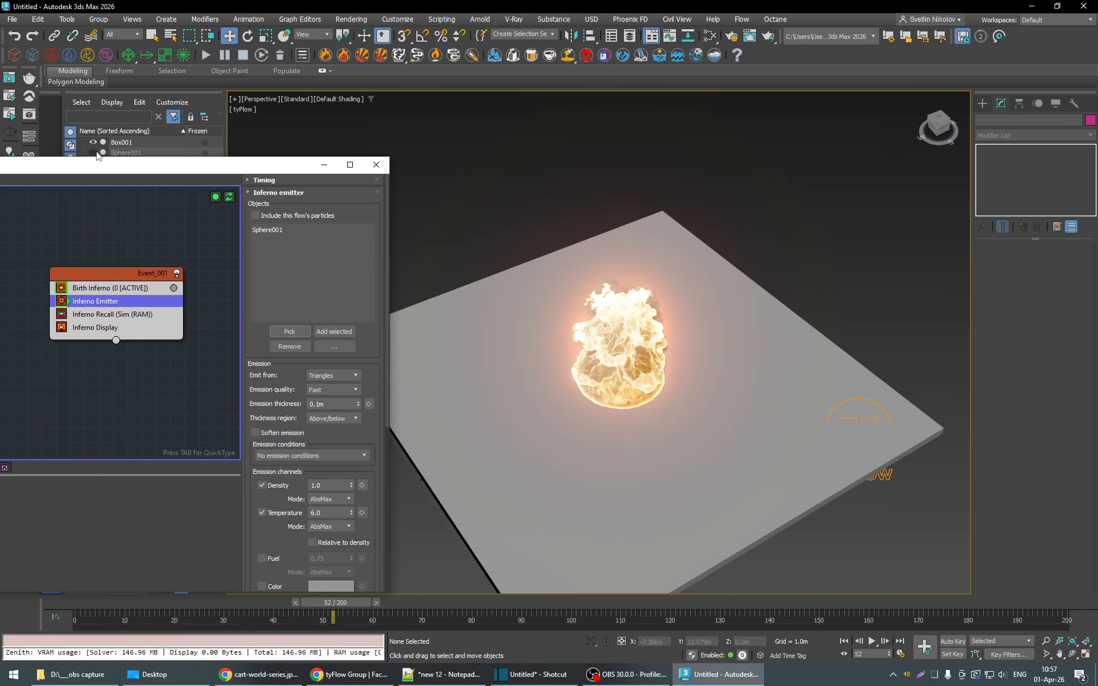
left_click(93, 152)
left_click(93, 142)
middle_click_drag(639, 457, 628, 416, "alt")
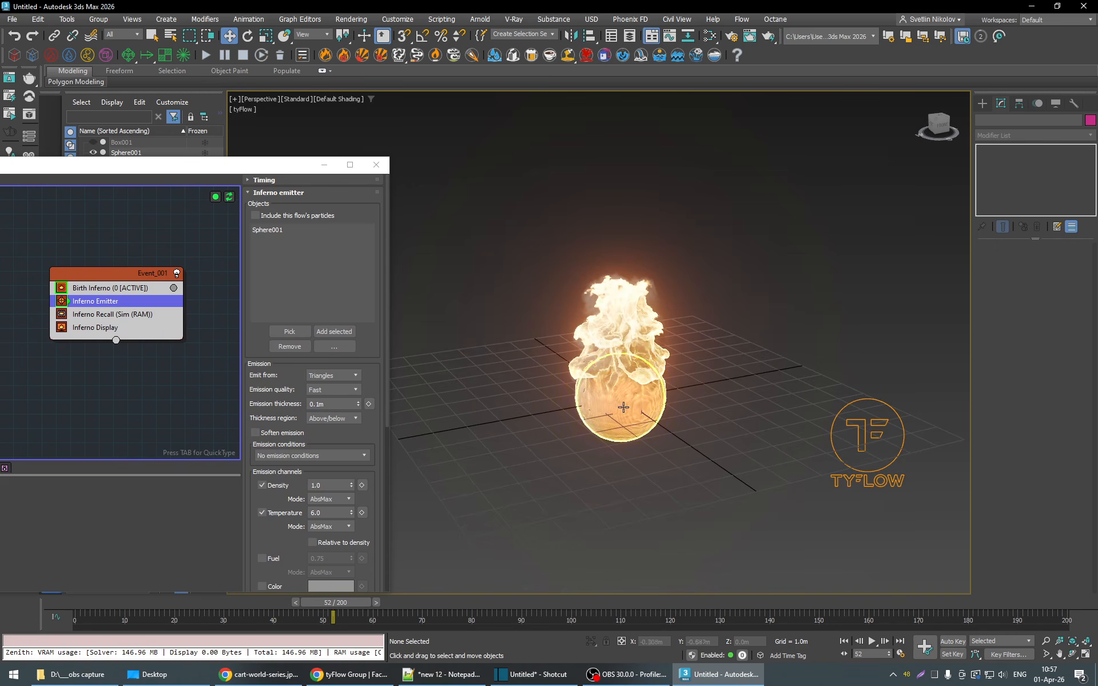
- Set the sphere's radius to 2 m and play the simulation to frame 188, examining the flame column as it rises
left_click(624, 407)
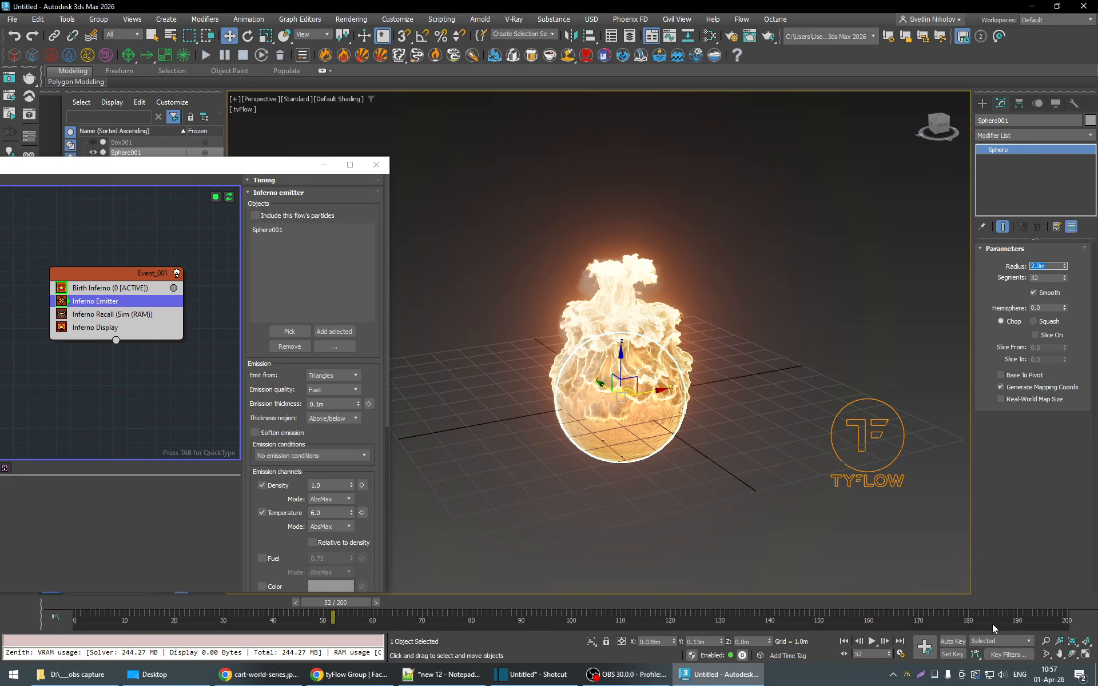
left_click(871, 642)
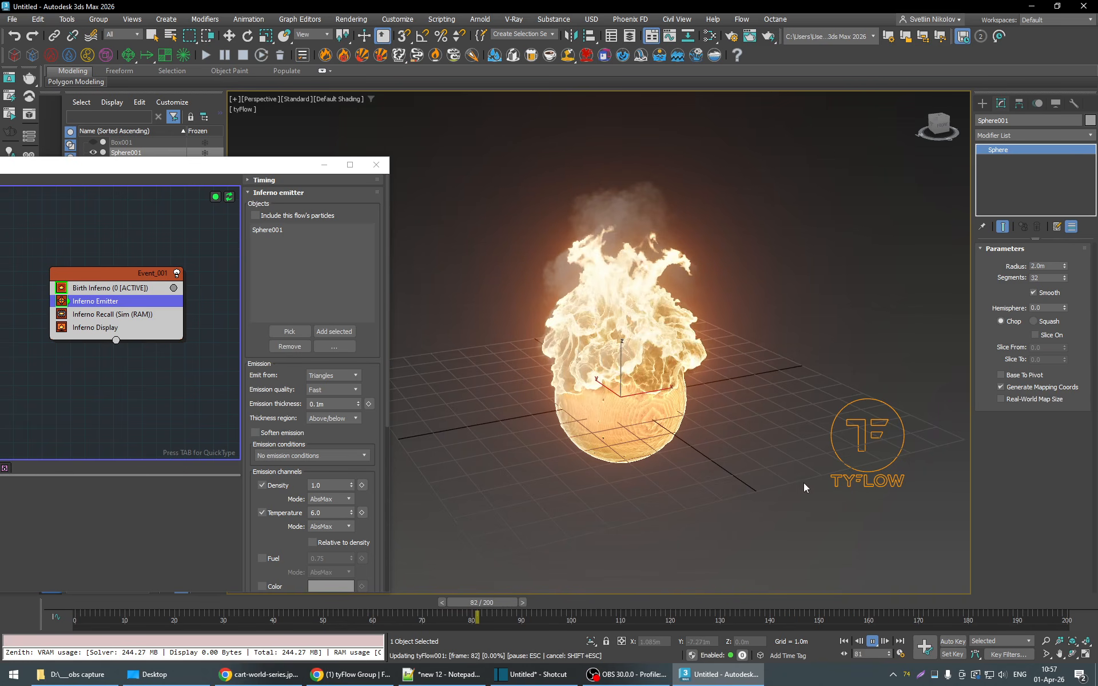
mouse_move(774, 519)
middle_mouse_down()
mouse_move(757, 530)
mouse_move(754, 521)
middle_mouse_up()
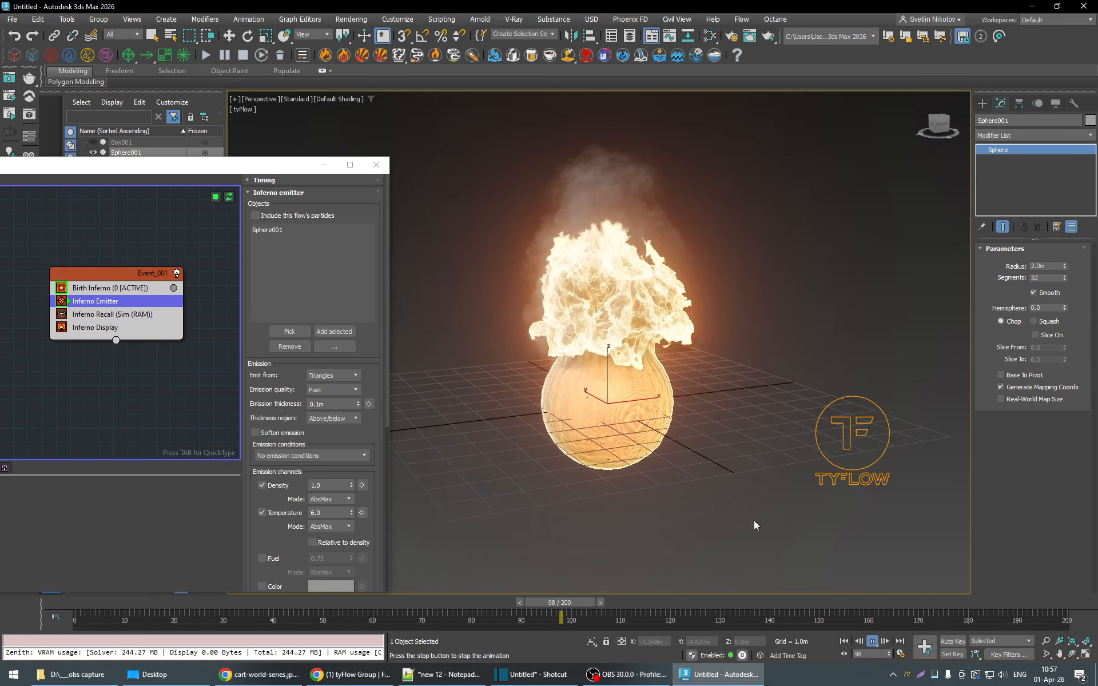
middle_click_drag(765, 466, 746, 524)
scroll(756, 506, "down", 2)
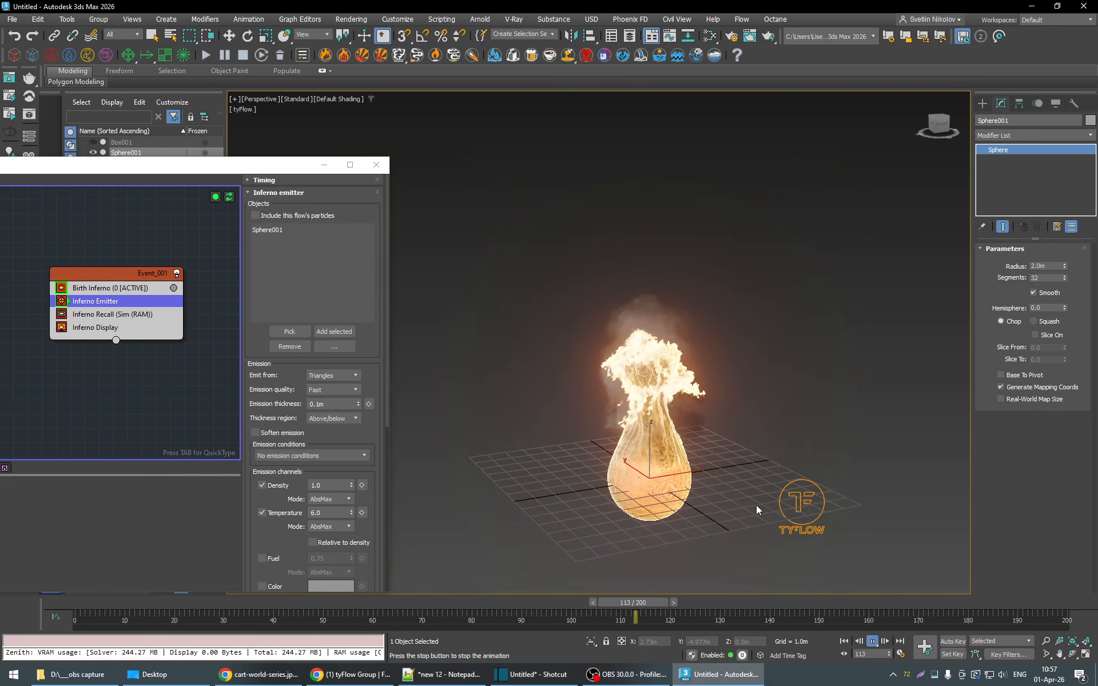
scroll(755, 505, "up", 2)
scroll(770, 510, "down", 2)
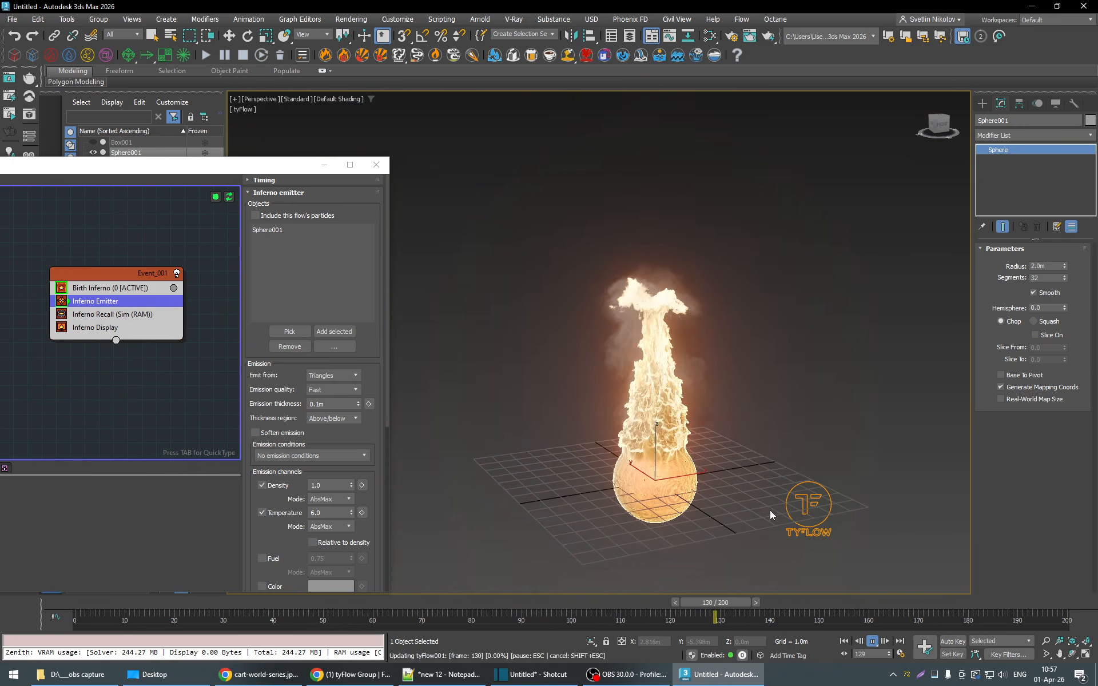
middle_click_drag(769, 515, 756, 503)
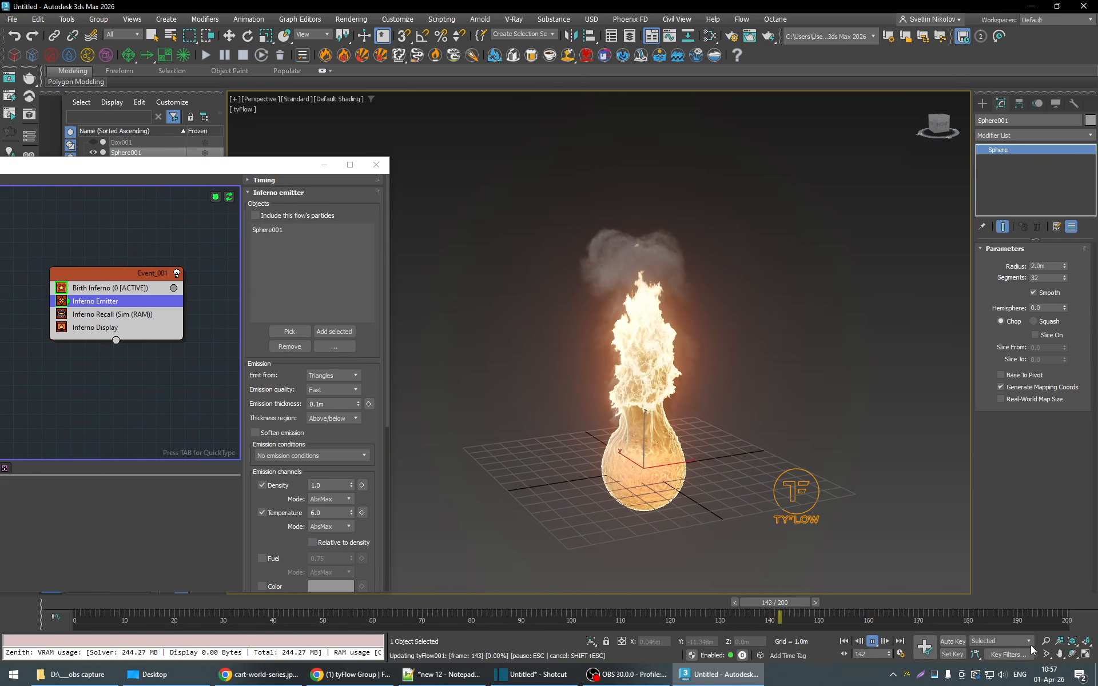
scroll(767, 494, "up", 2)
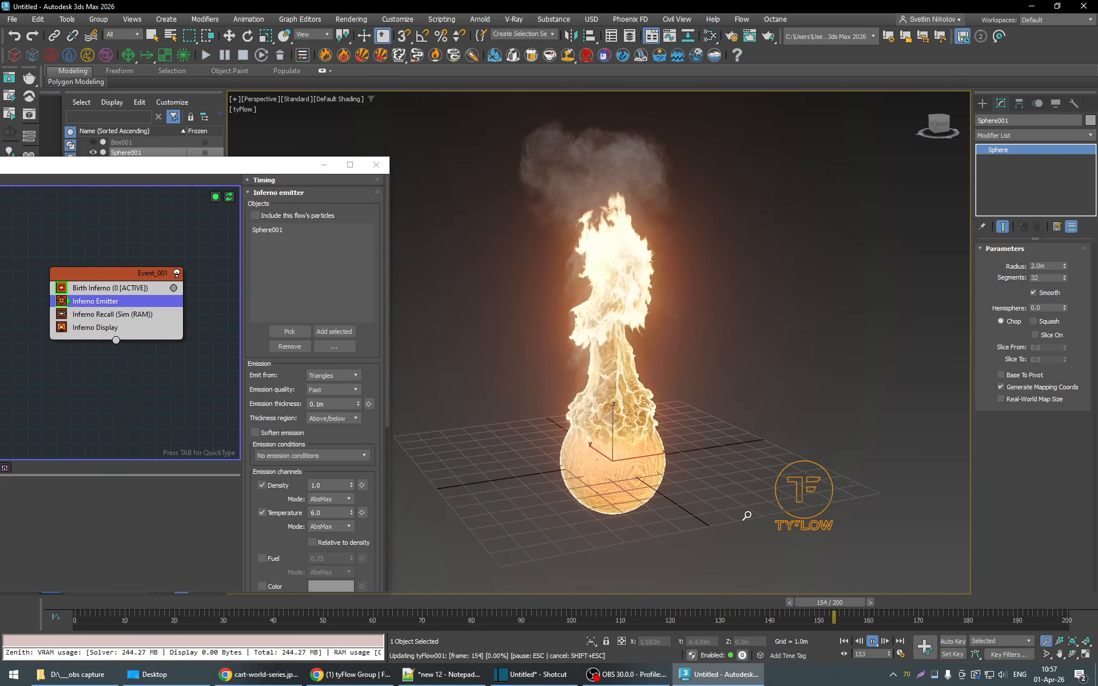
middle_click_drag(742, 515, 768, 510)
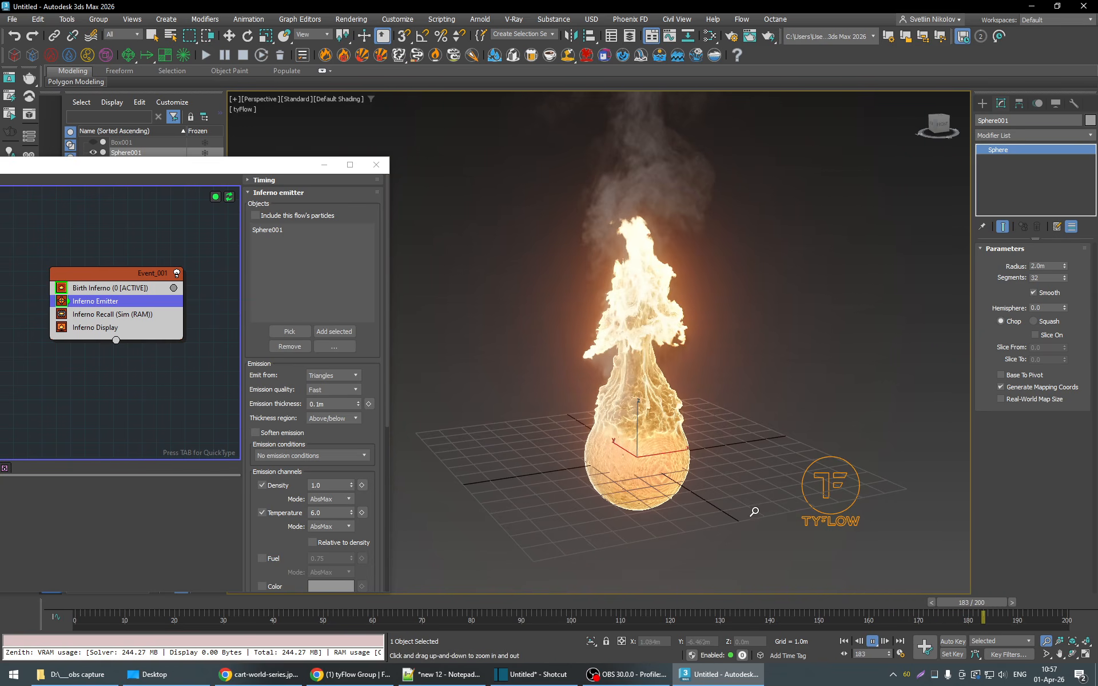
key("Escape")
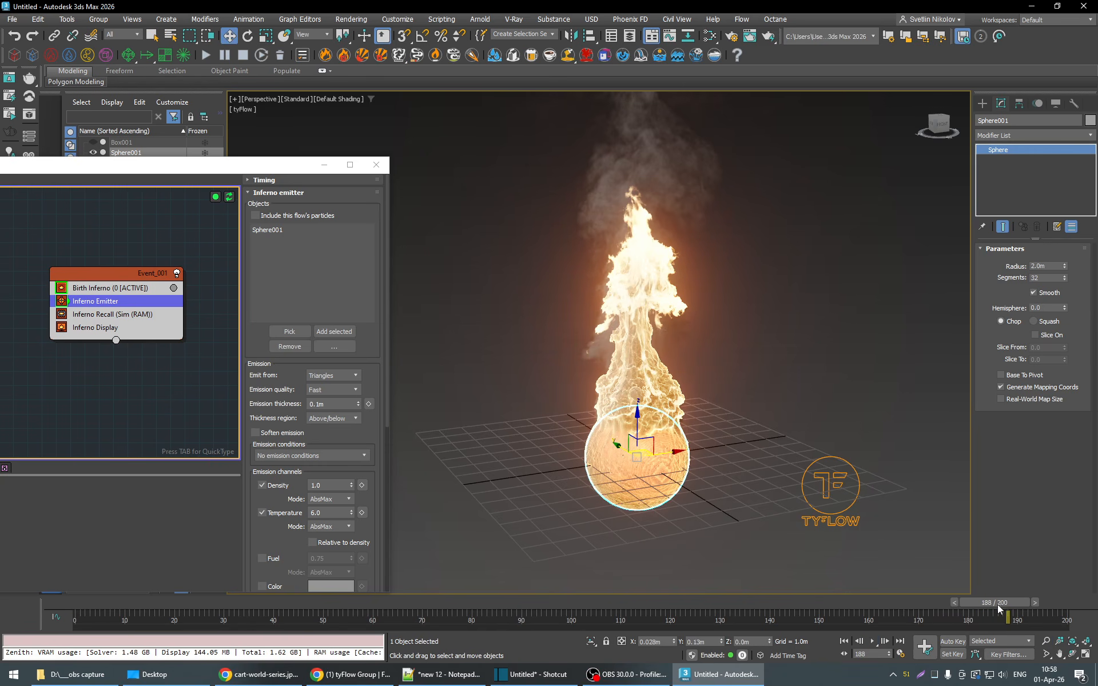
- At frame 163, adjust the base points of the fire's opacity curve in Inferno Display, trying a wider rise before narrowing it again
left_click_drag(999, 609, 885, 620)
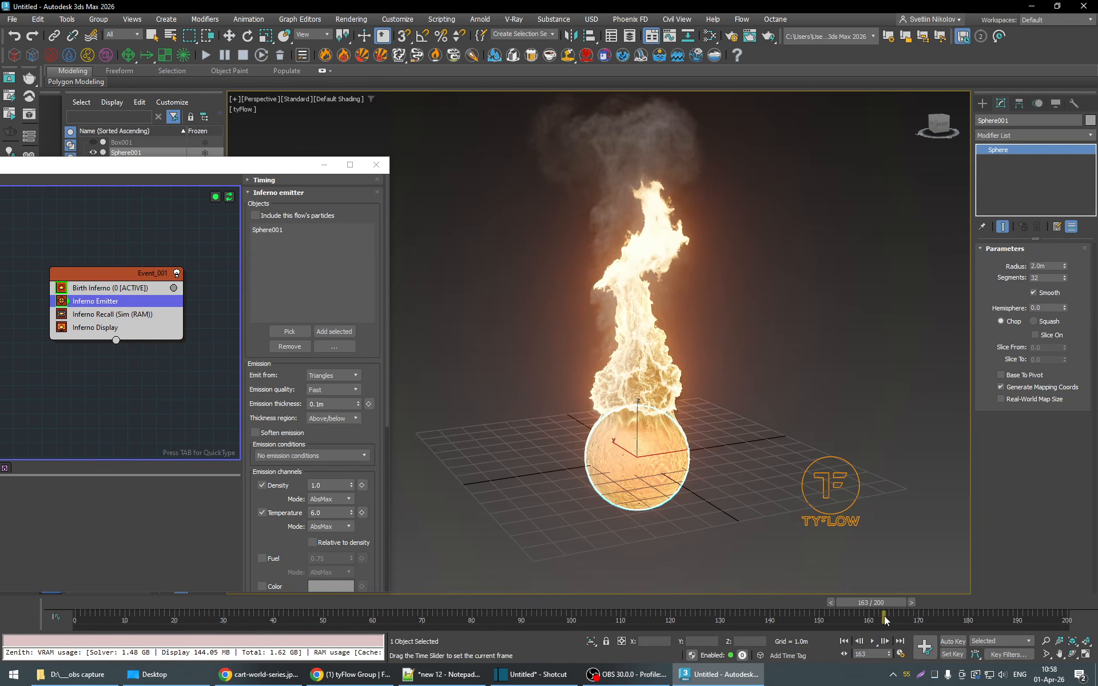
left_click_drag(208, 166, 275, 93)
left_click(228, 254)
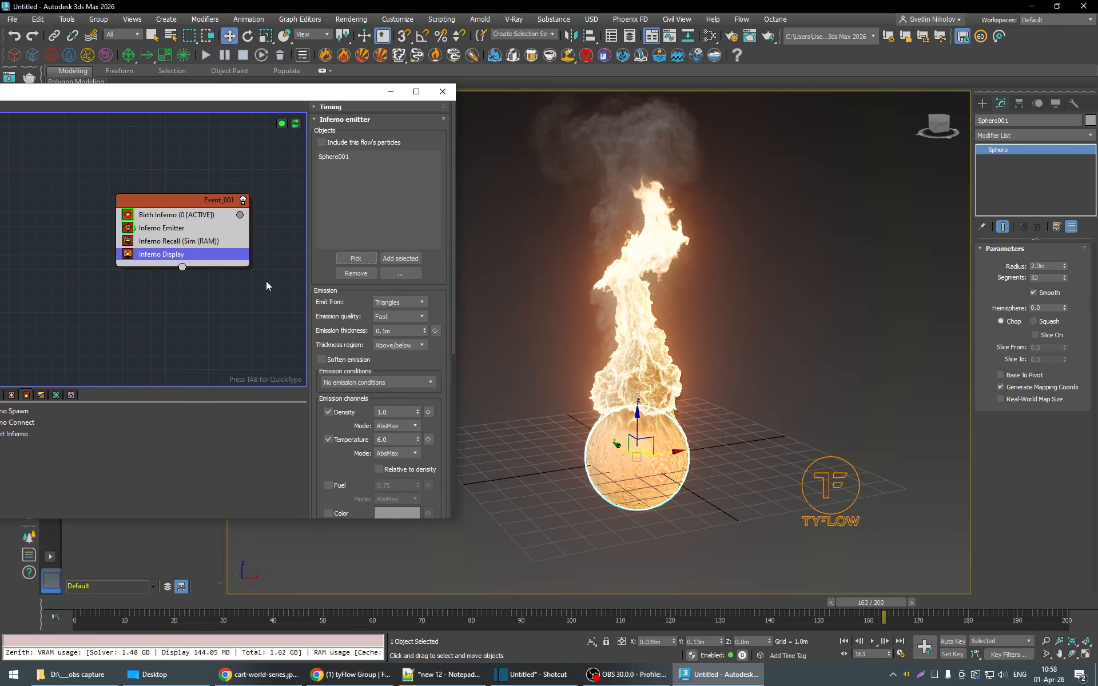
left_click_drag(453, 257, 451, 416)
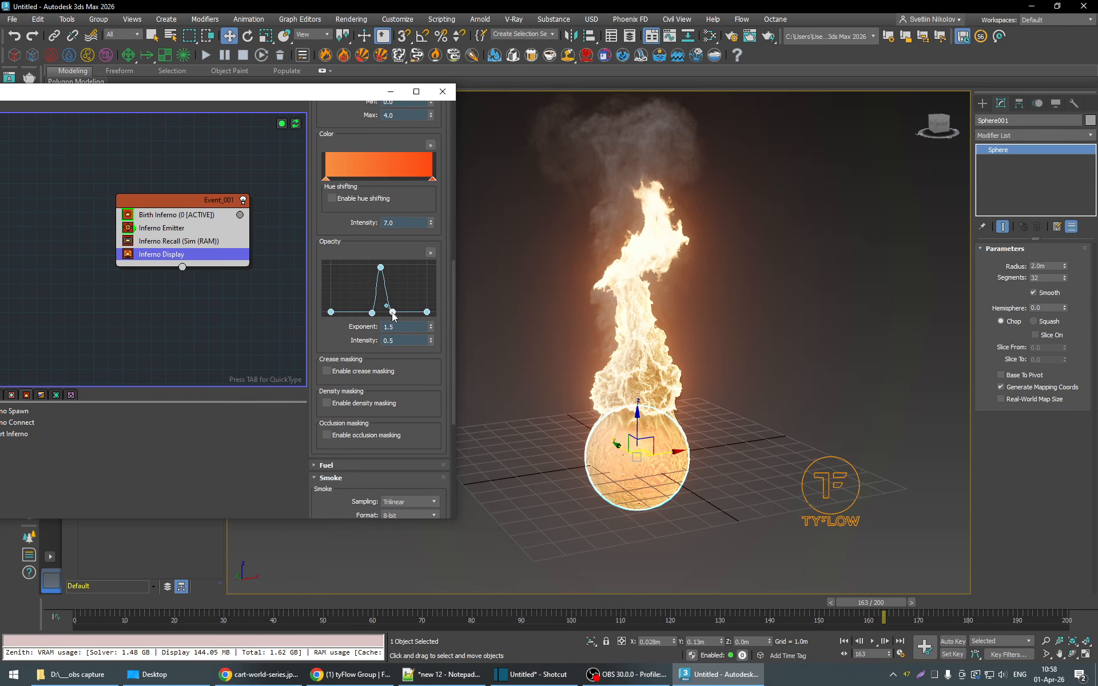
left_click_drag(393, 314, 368, 312)
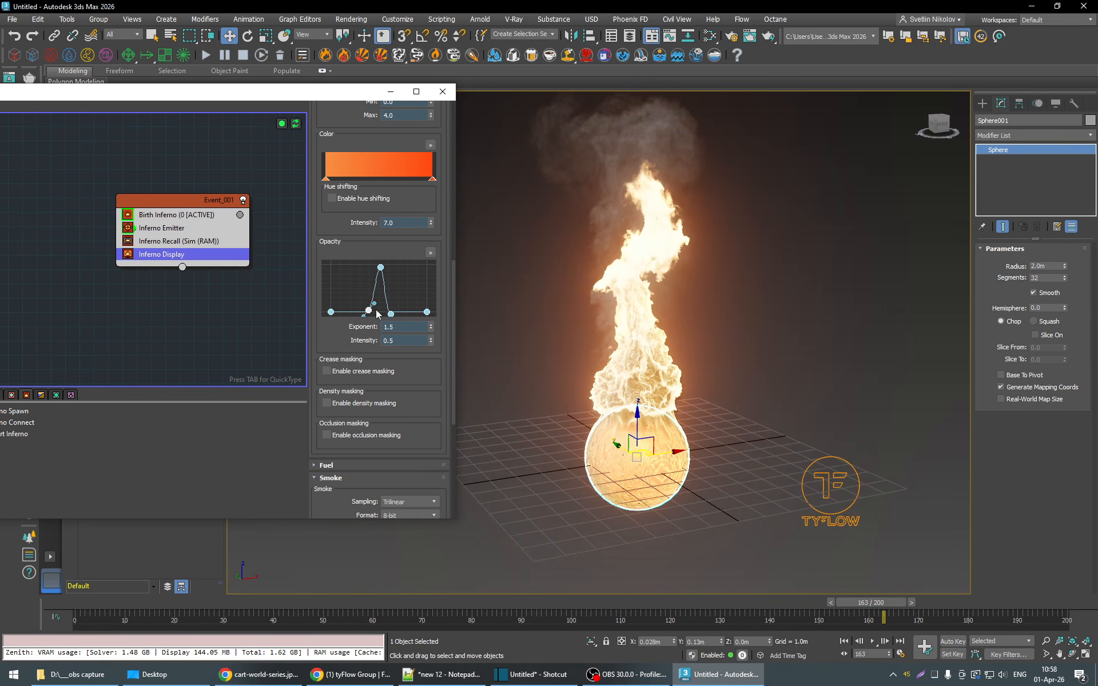
left_click_drag(369, 311, 359, 311)
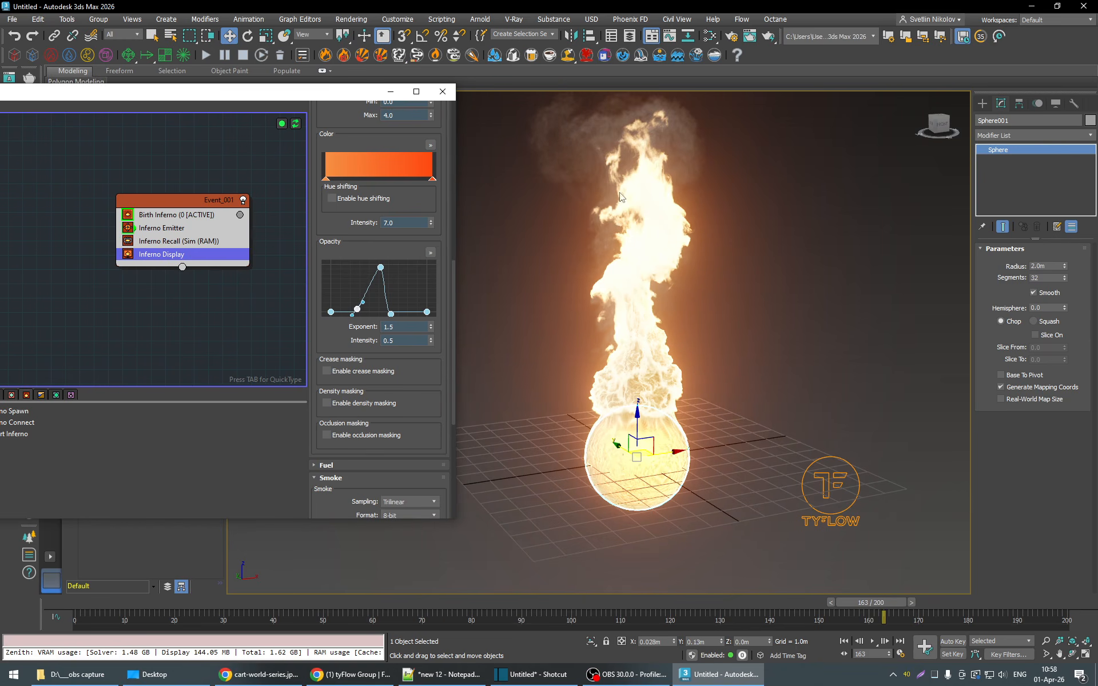
left_click_drag(365, 315, 373, 313)
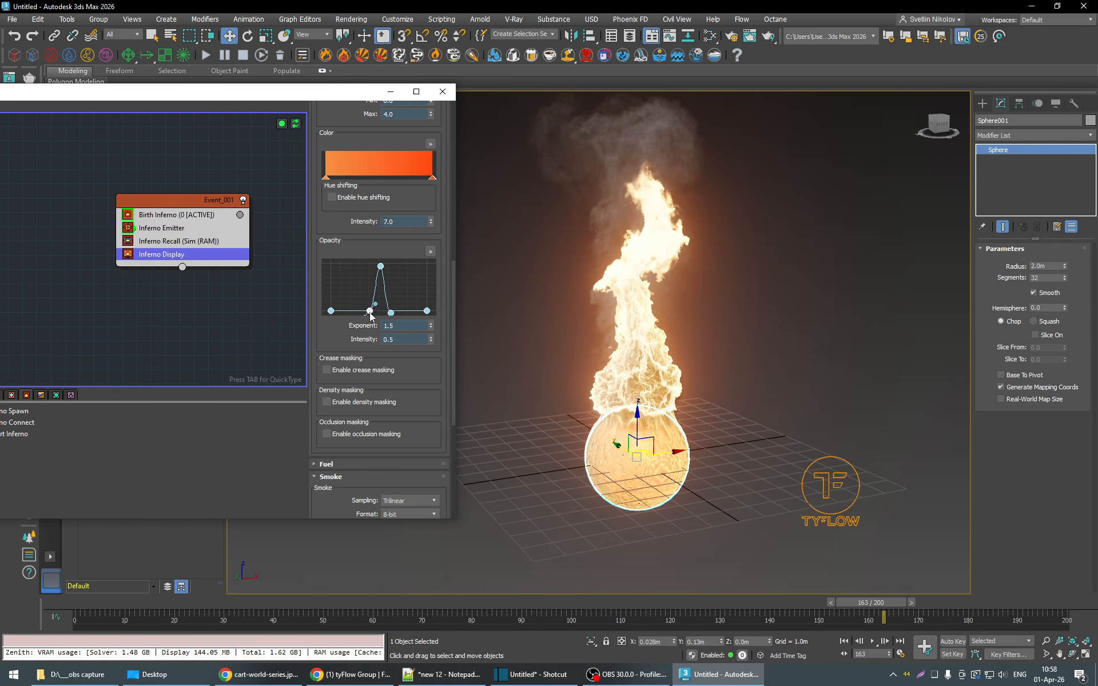
- Widen the rising base of the fire's opacity curve slightly and check the flame at frame 160
left_click_drag(369, 315, 366, 313)
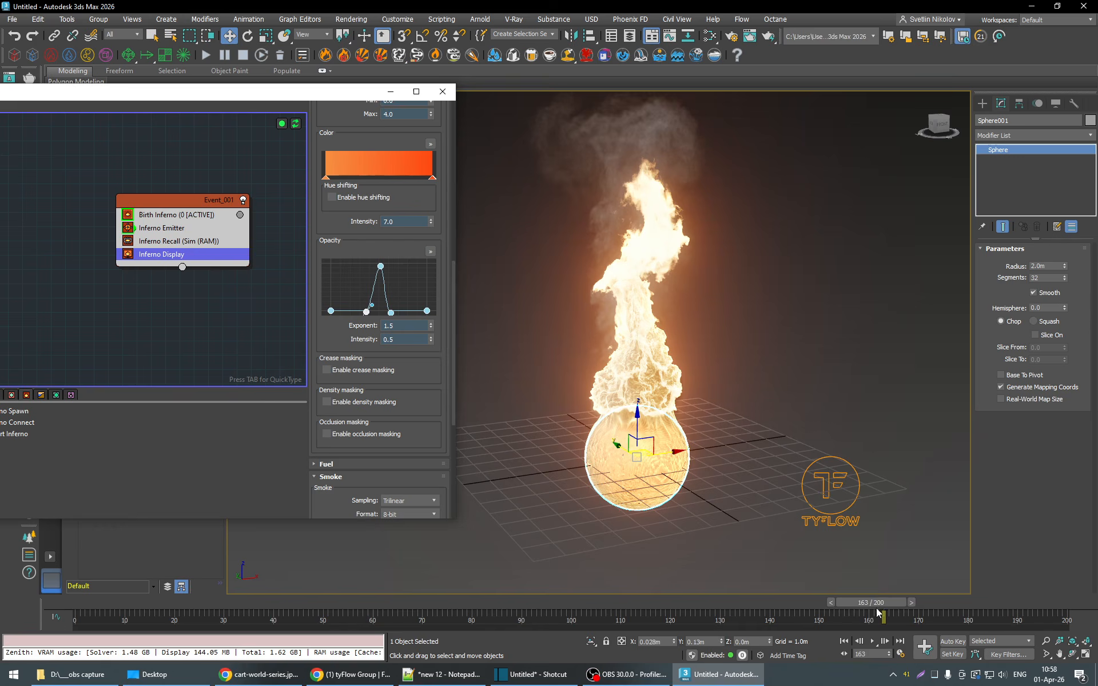
mouse_move(875, 604)
left_mouse_down()
mouse_move(394, 604)
mouse_move(995, 606)
mouse_move(482, 608)
mouse_move(870, 605)
left_mouse_up()
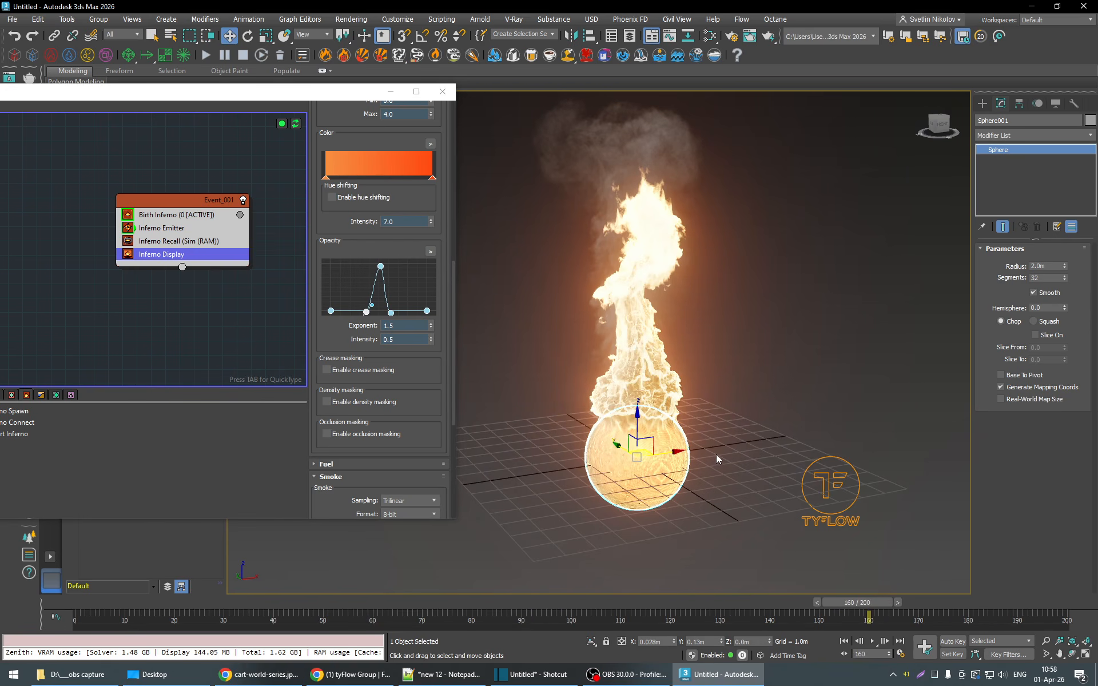
key("q")
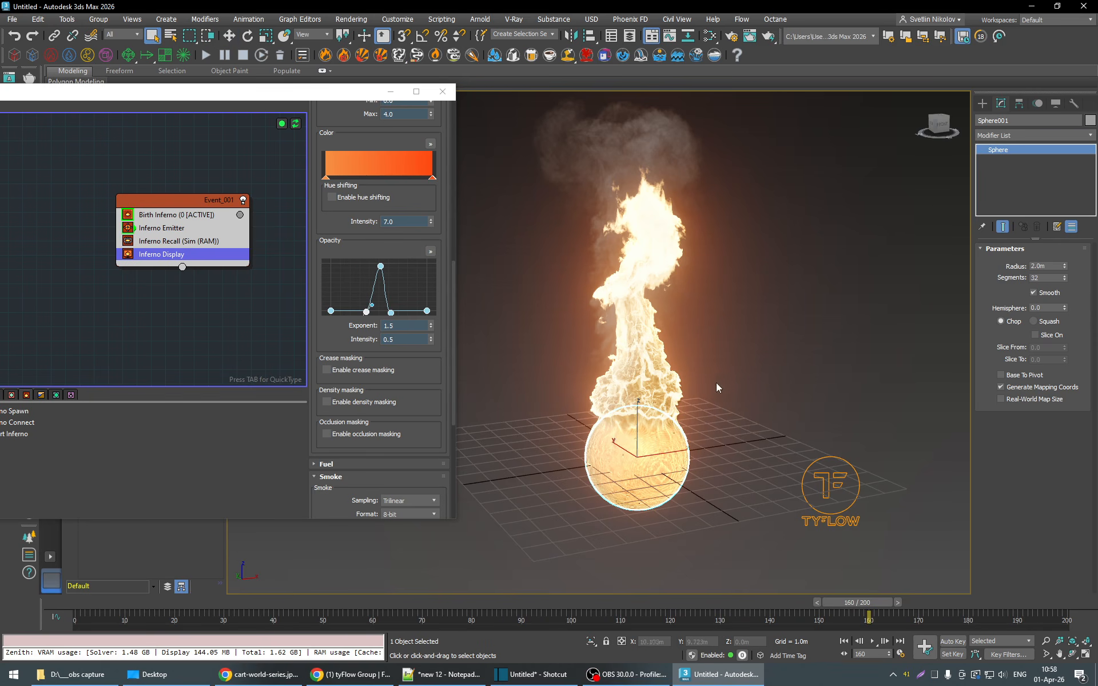
middle_click_drag(718, 388, 692, 452)
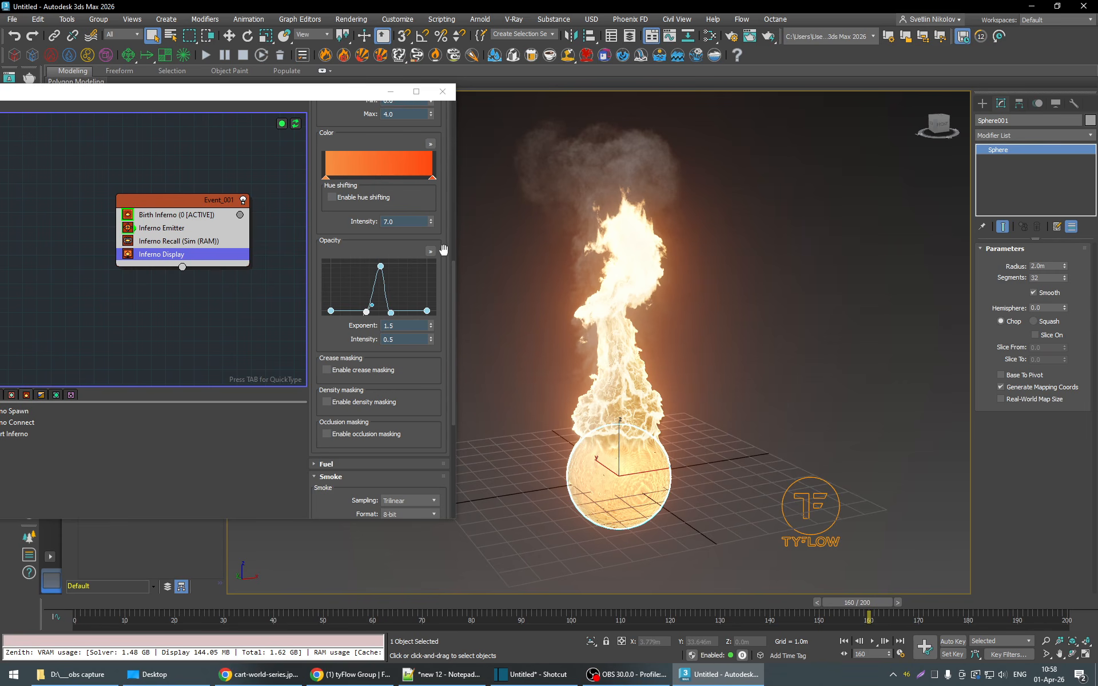
- Scrub the simulation from frame 43 to frame 148 to examine the flame's development
scroll(443, 250, "up", 1)
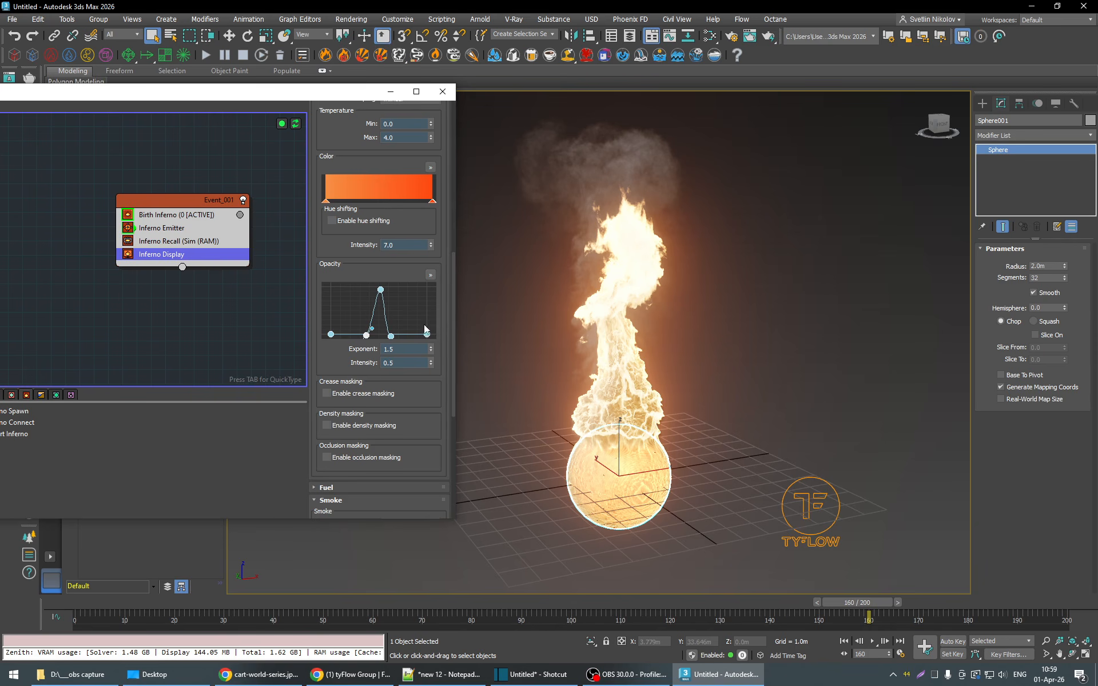
left_click(288, 620)
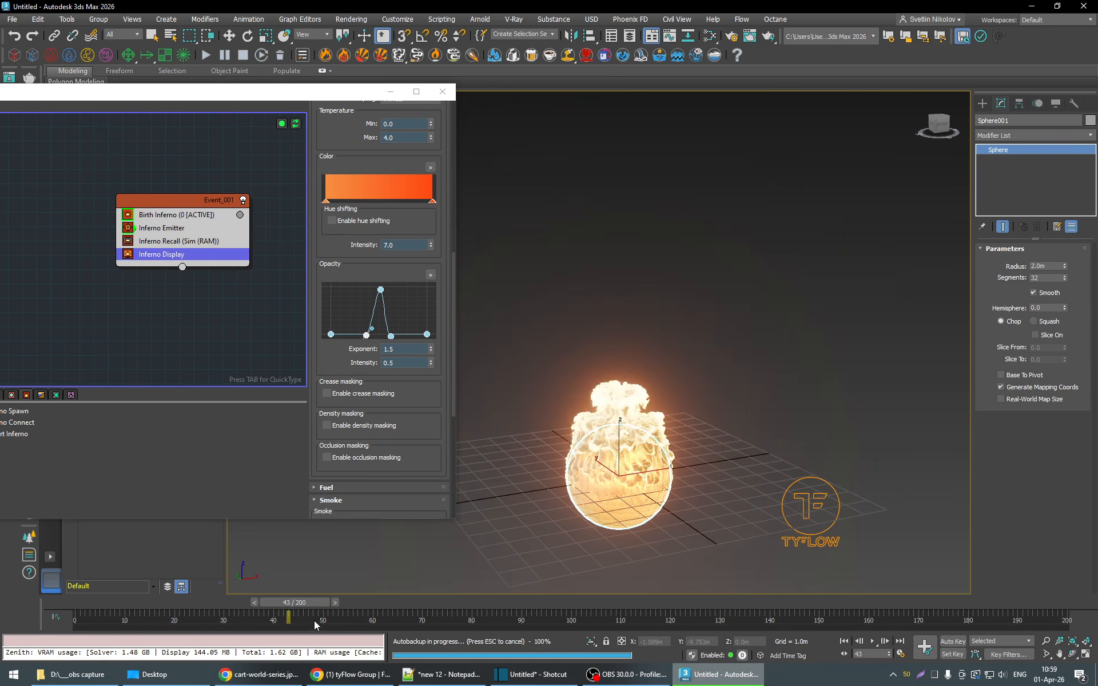
left_click_drag(314, 625, 812, 626)
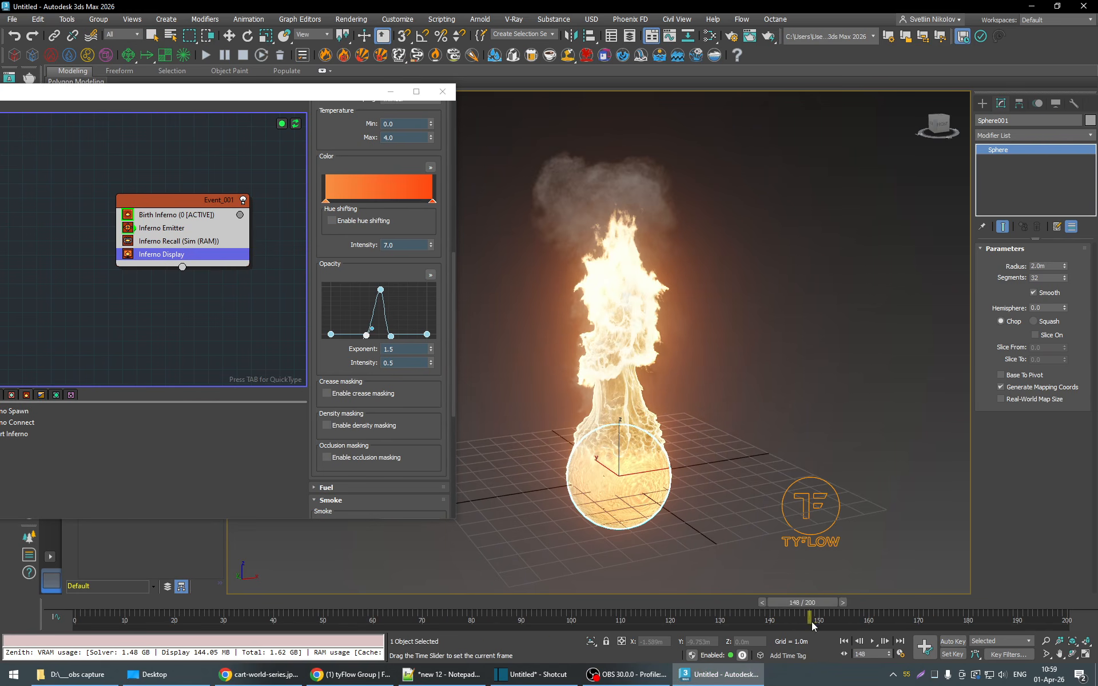
scroll(445, 333, "up", 3)
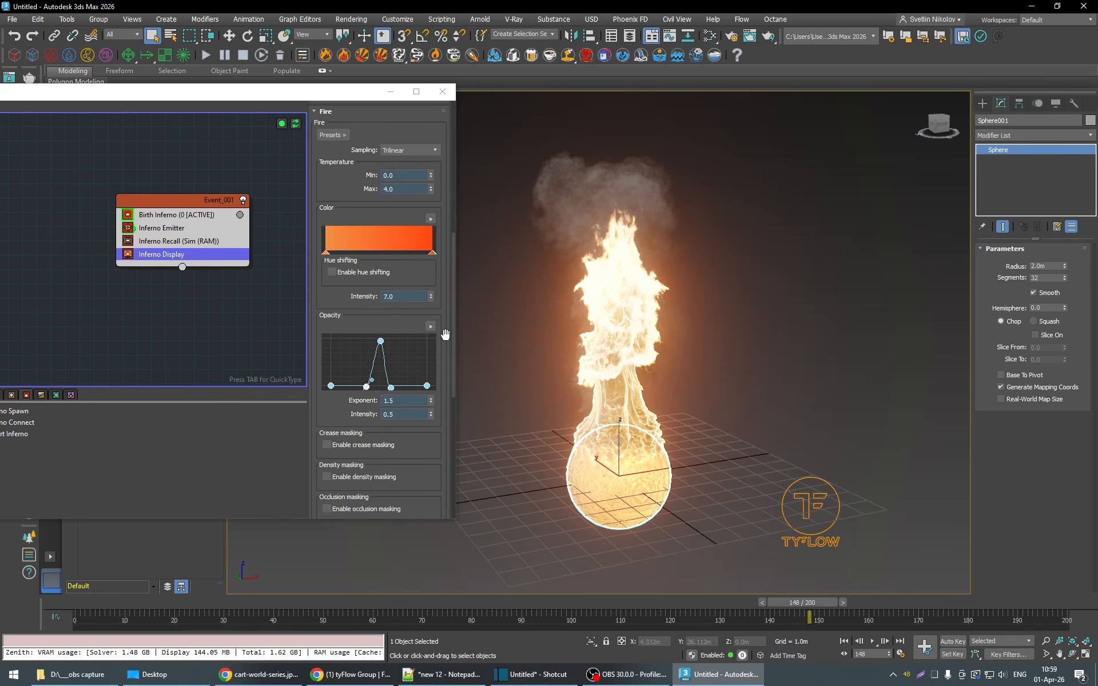
- Insert an Inferno Spawn operator between Inferno Recall and Inferno Display in Event_001, and play the simulation to frame 56
left_click_drag(259, 95, 459, 108)
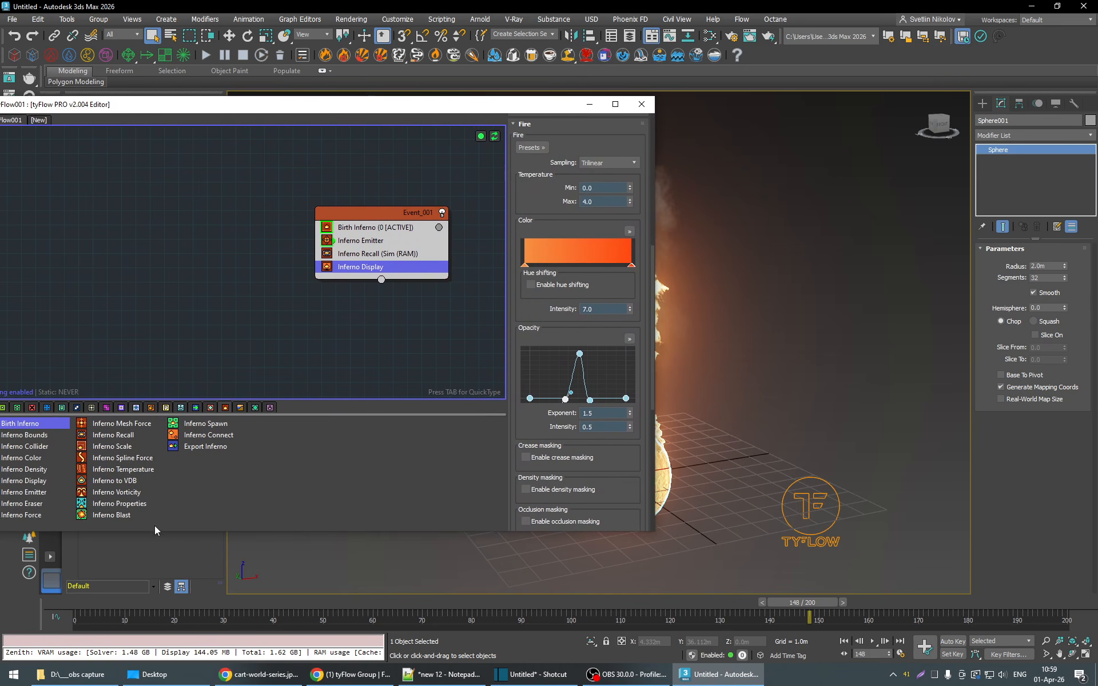
left_click_drag(266, 606, 295, 610)
left_click_drag(202, 428, 393, 265)
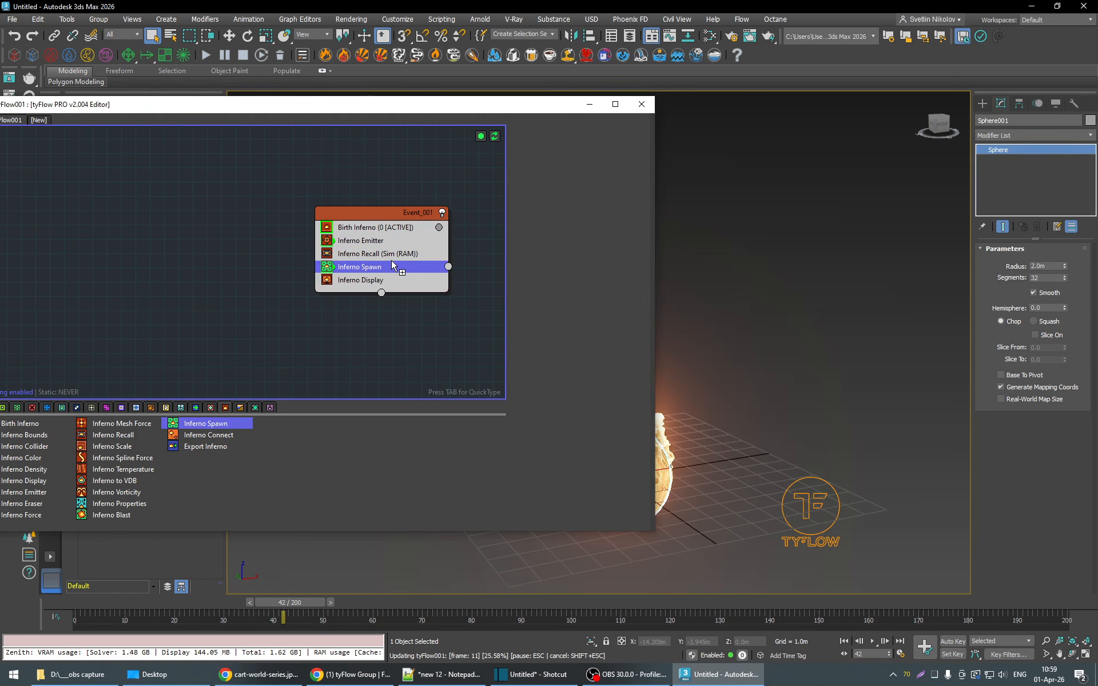
left_click_drag(471, 108, 247, 103)
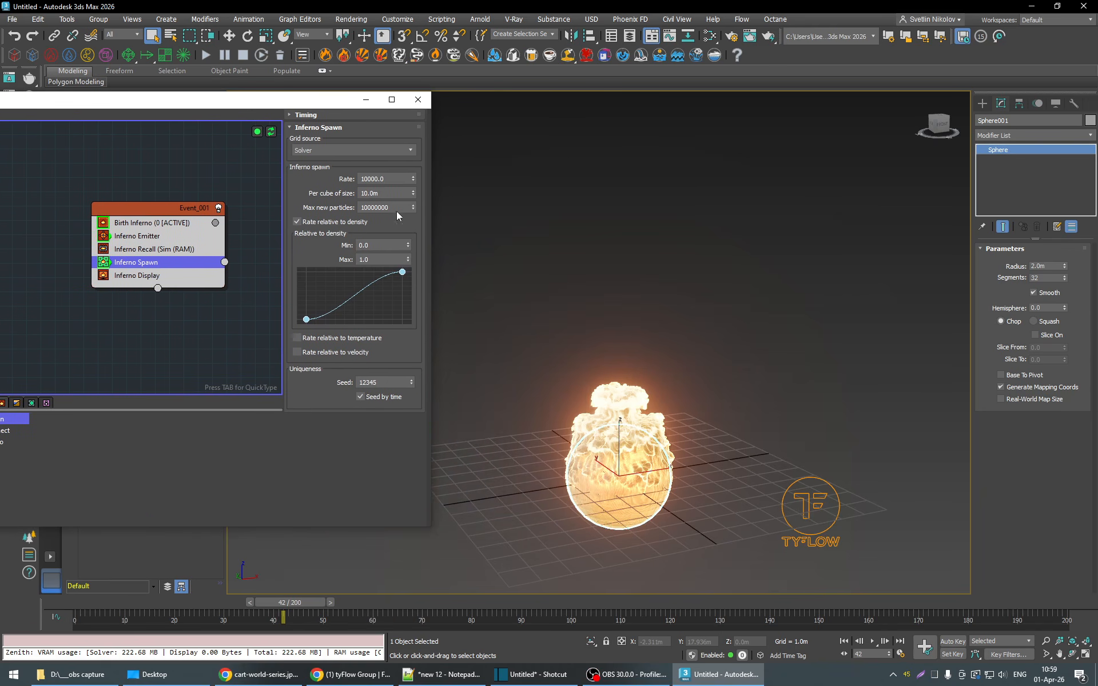
left_click(872, 641)
left_click(873, 641)
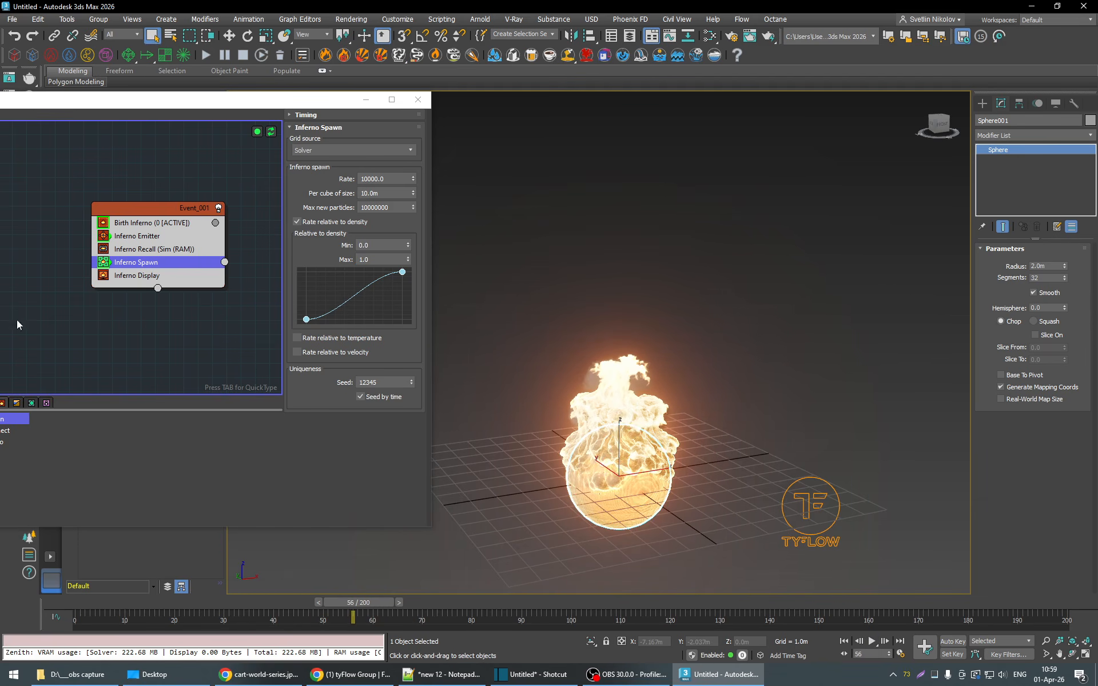
- Wire the Inferno Spawn output to a new event with a Small dots Display, and play the simulation to frame 114
left_click_drag(169, 211, 82, 170)
left_click_drag(139, 222, 214, 246)
left_click(279, 261)
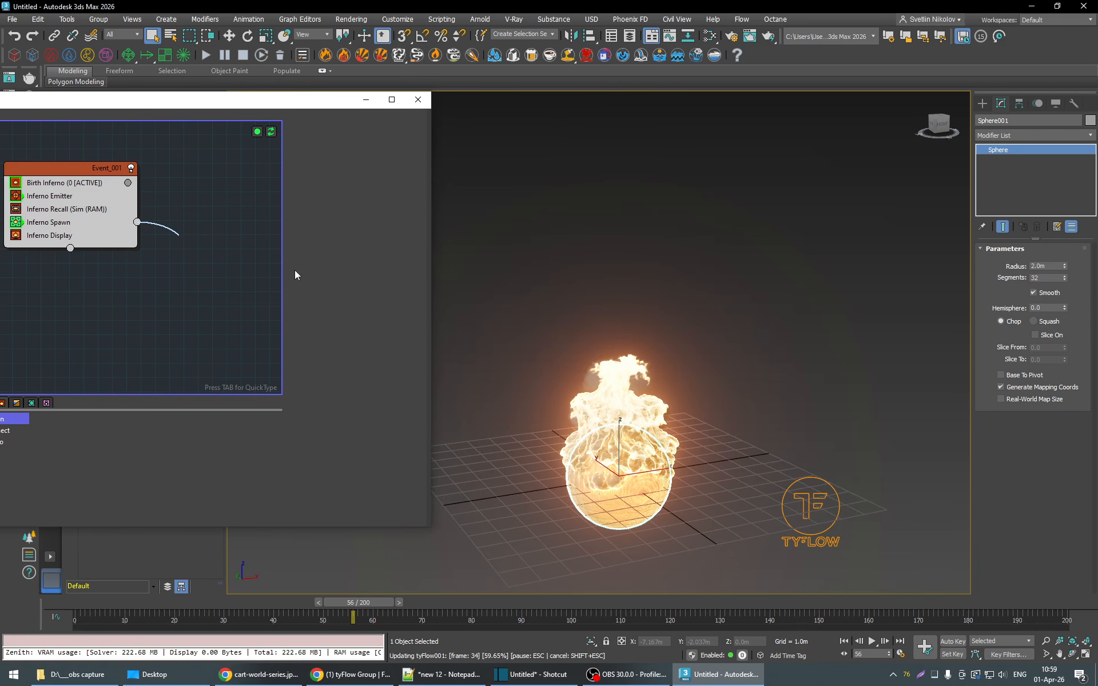
left_click_drag(217, 235, 221, 247)
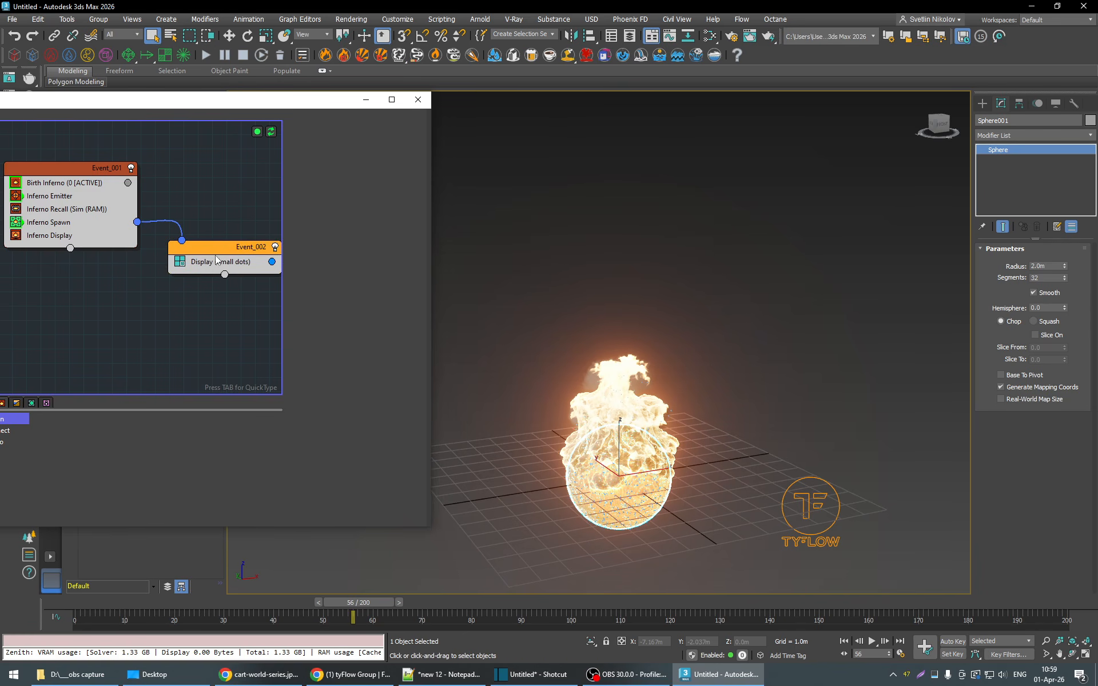
left_click_drag(271, 109, 310, 111)
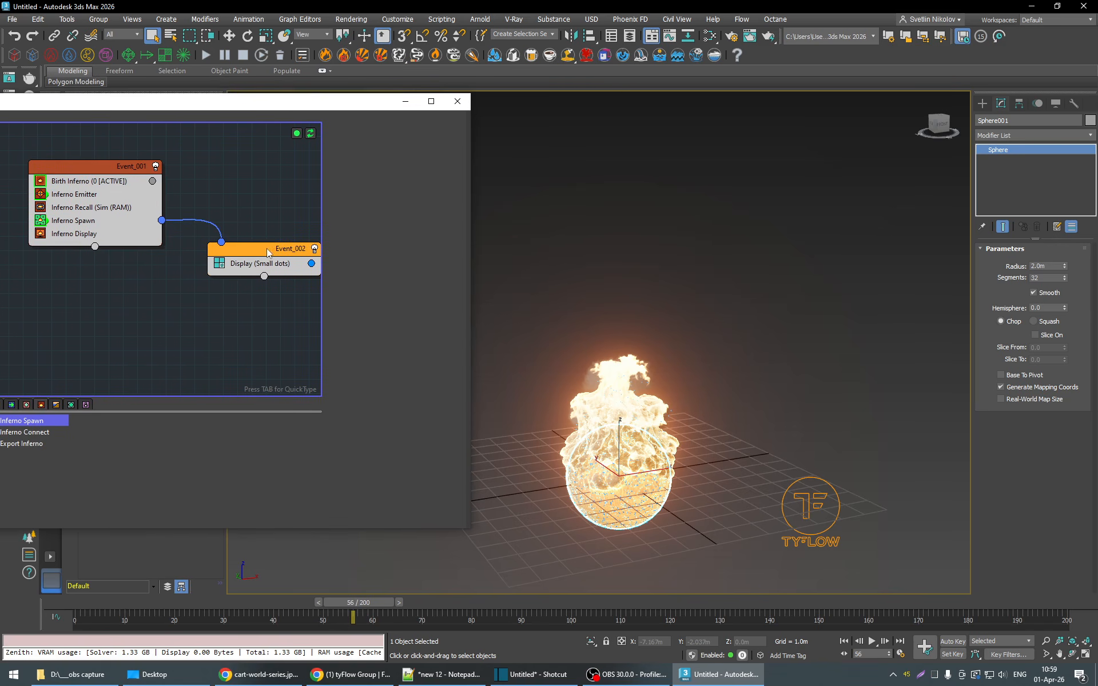
left_click(872, 641)
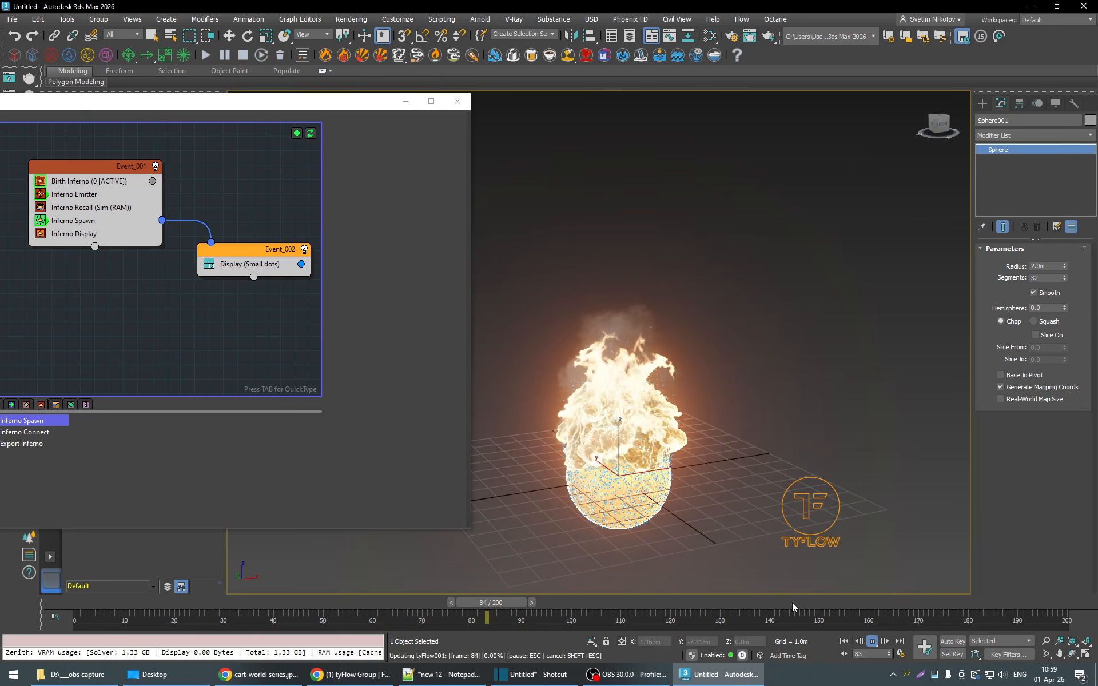
left_click(873, 642)
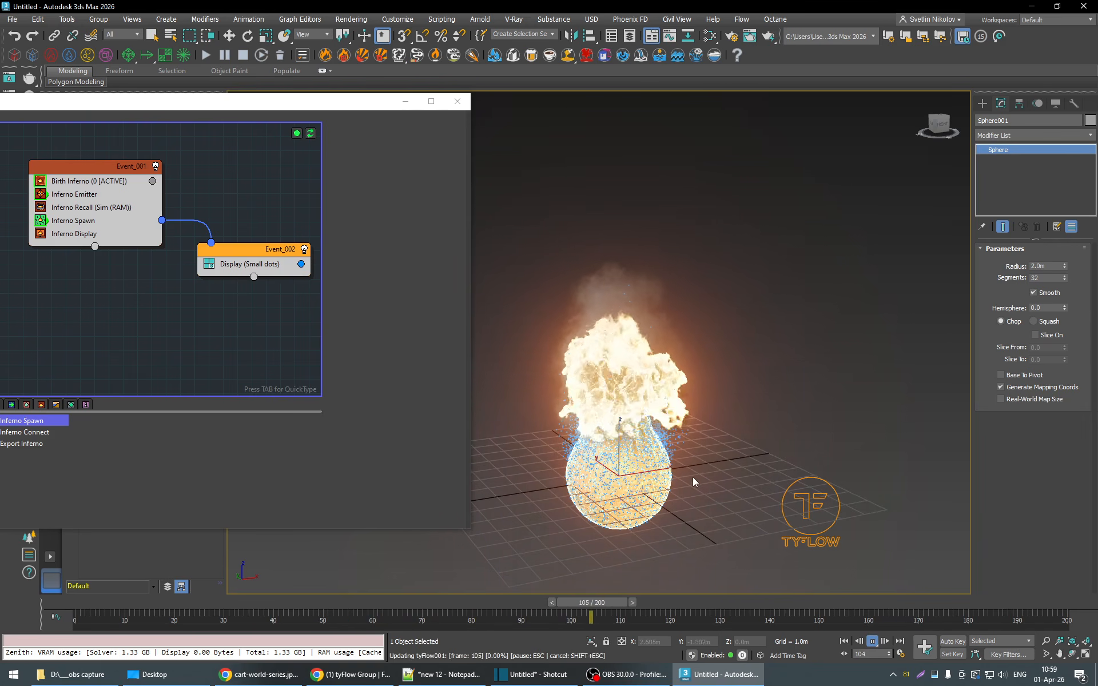
- Set the spawned particles' display color to white and play the simulation to frame 159
left_click(267, 265)
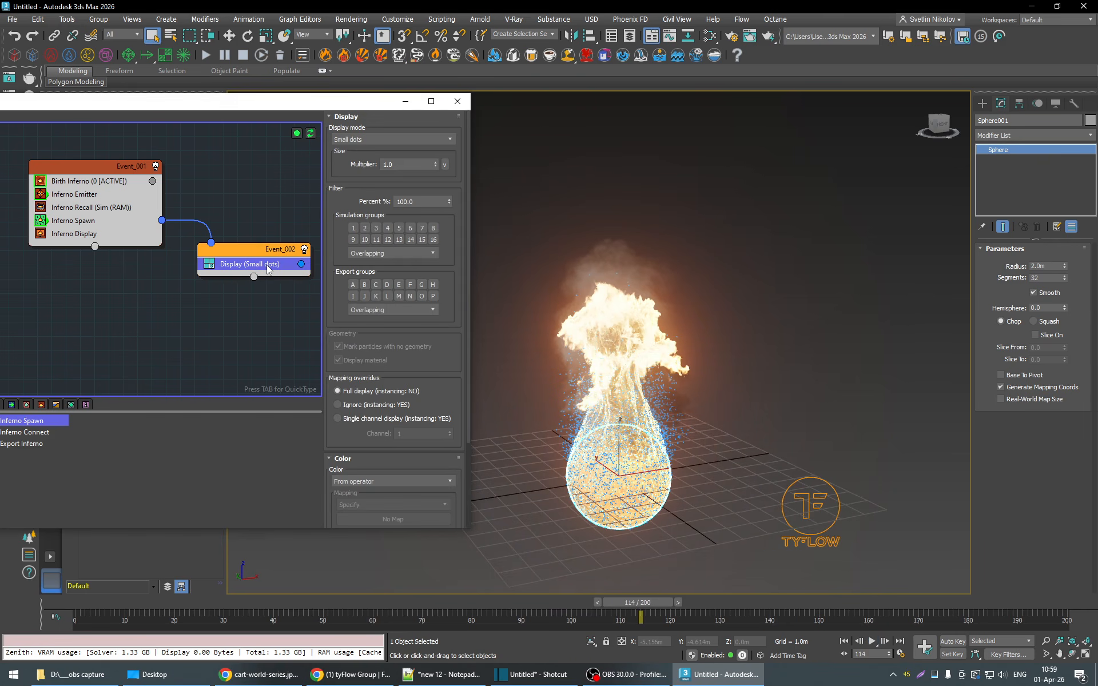
left_click(301, 263)
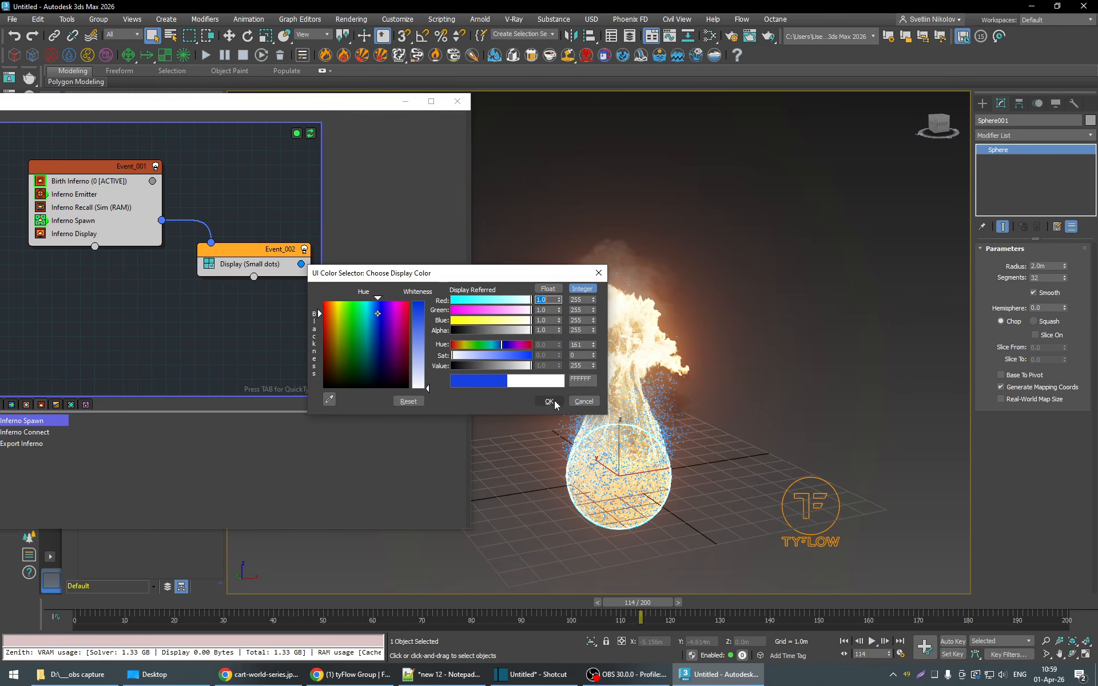
left_click(549, 401)
left_click(872, 643)
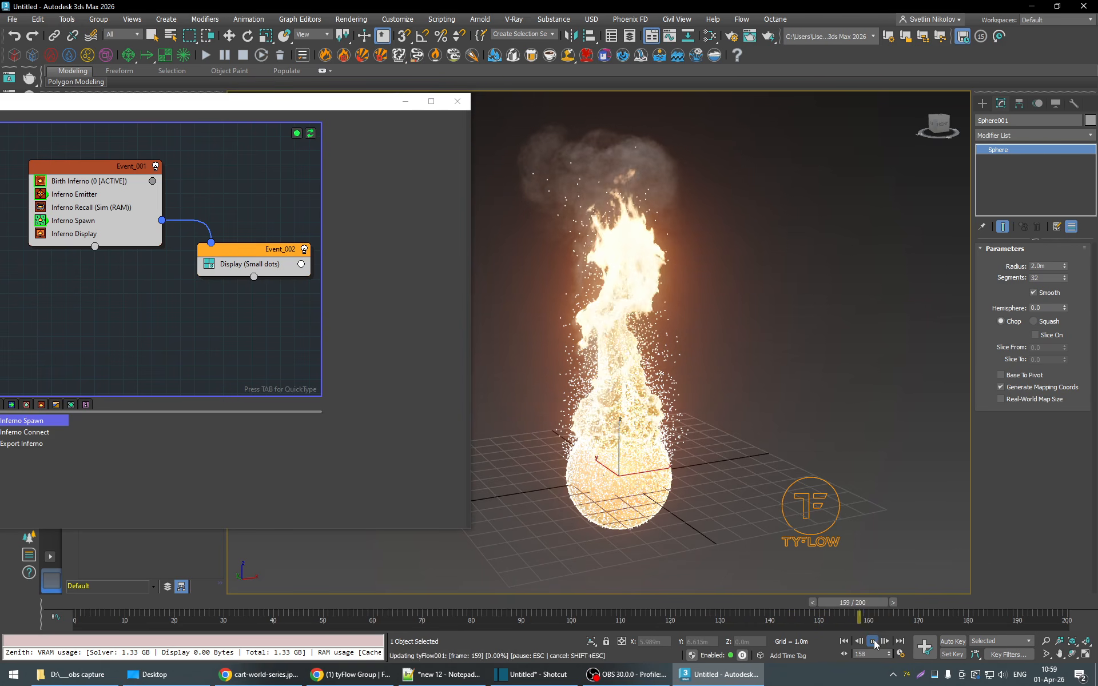
left_click(872, 641)
- Make the Inferno Spawn rate relative to temperature instead of density, and play the simulation to frame 118
left_click(81, 221)
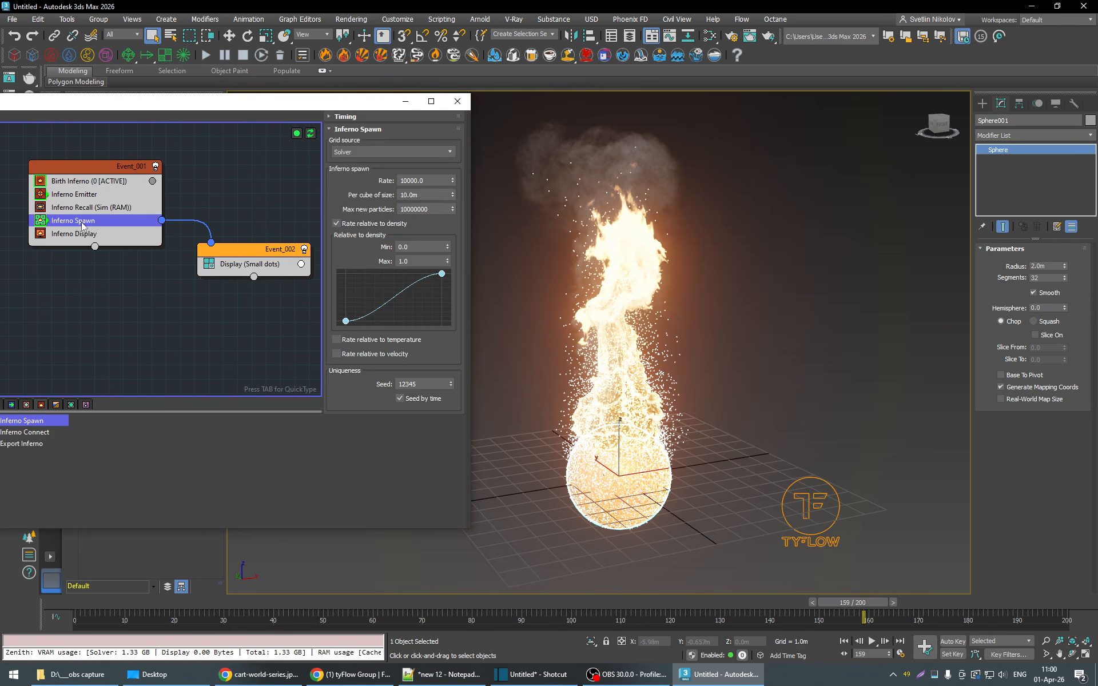
left_click_drag(426, 602, 469, 607)
left_click(350, 224)
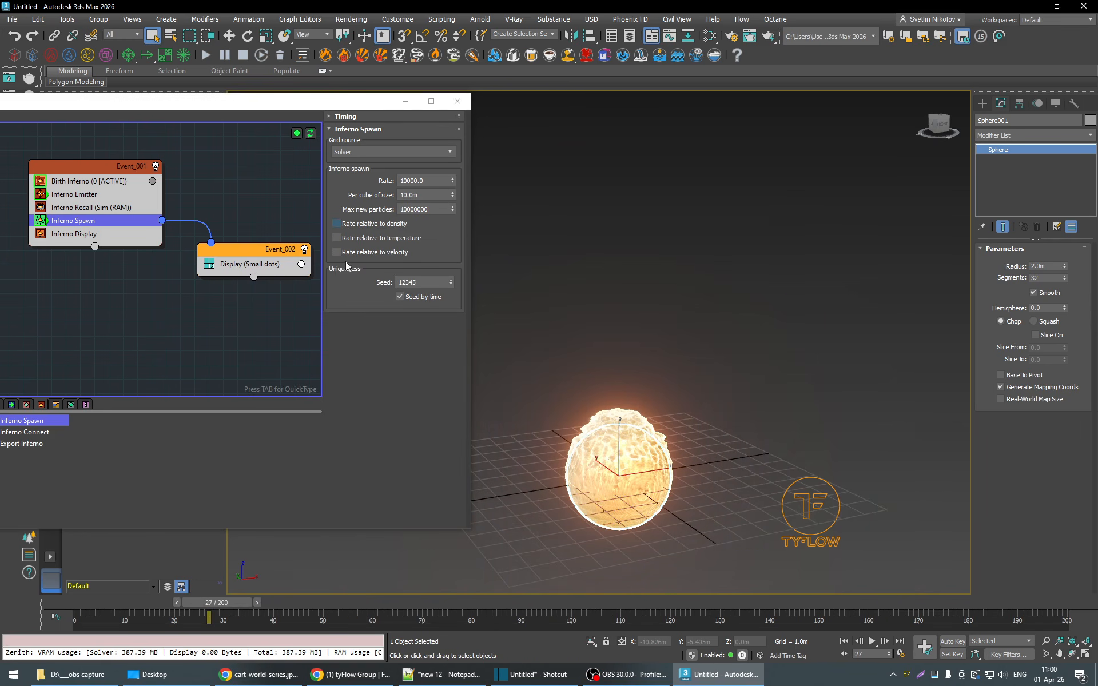
left_click(362, 238)
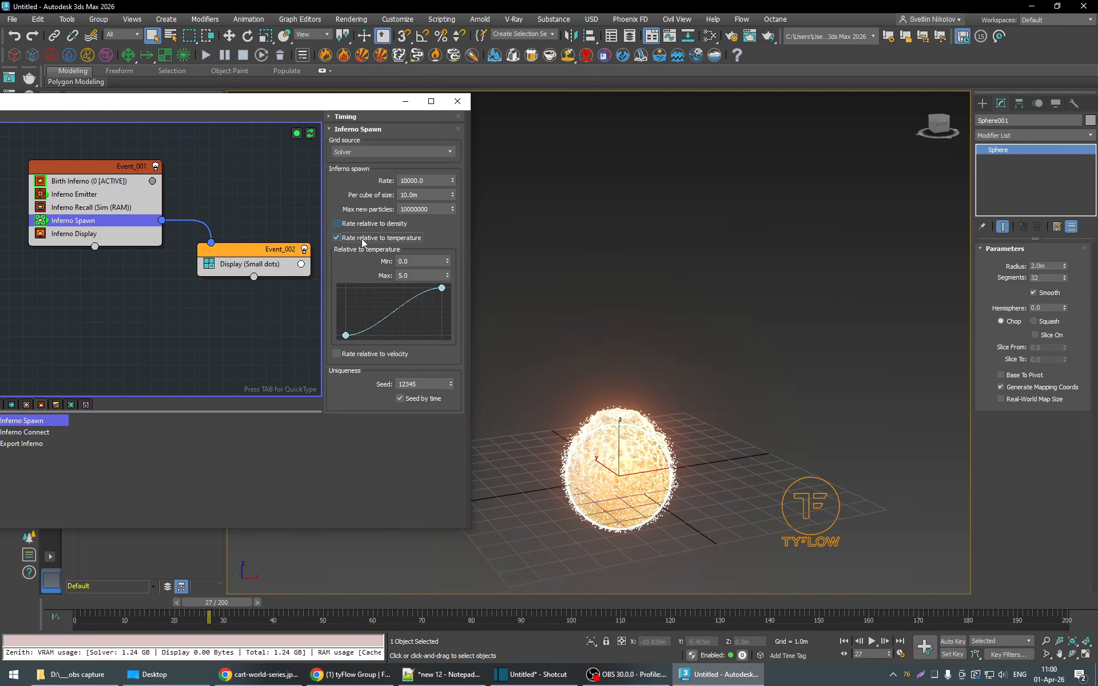
left_click_drag(217, 602, 479, 608)
left_click(872, 642)
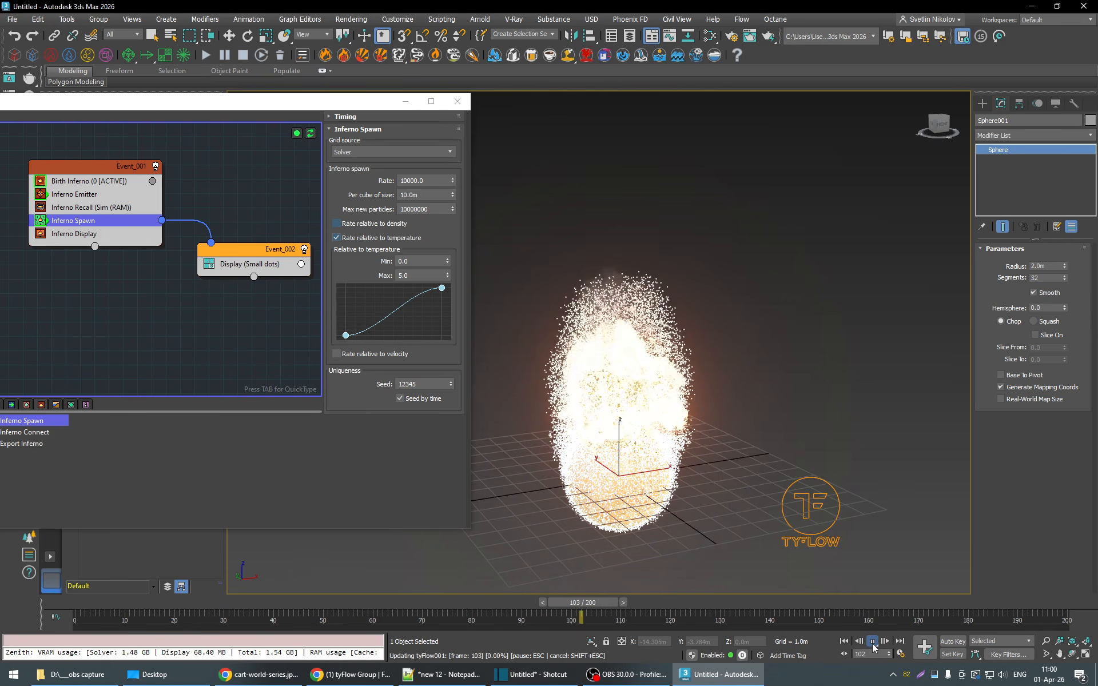
left_click(872, 642)
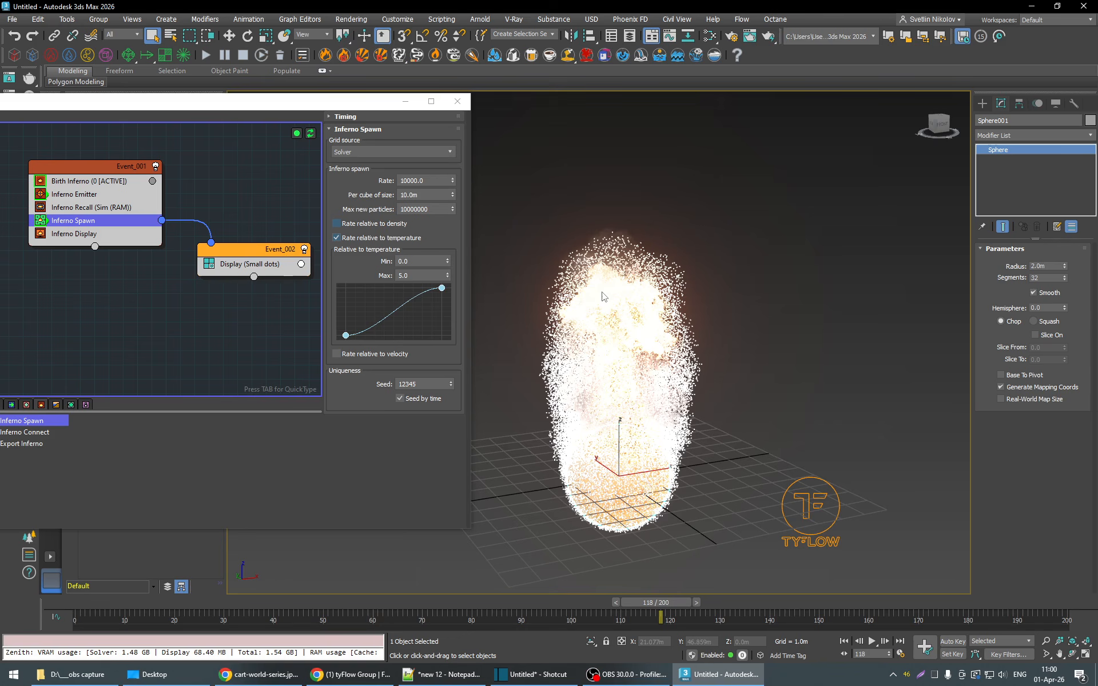
- Set the Inferno Spawn temperature range to a minimum of 5.0 and a maximum of 6.0
left_click(404, 261)
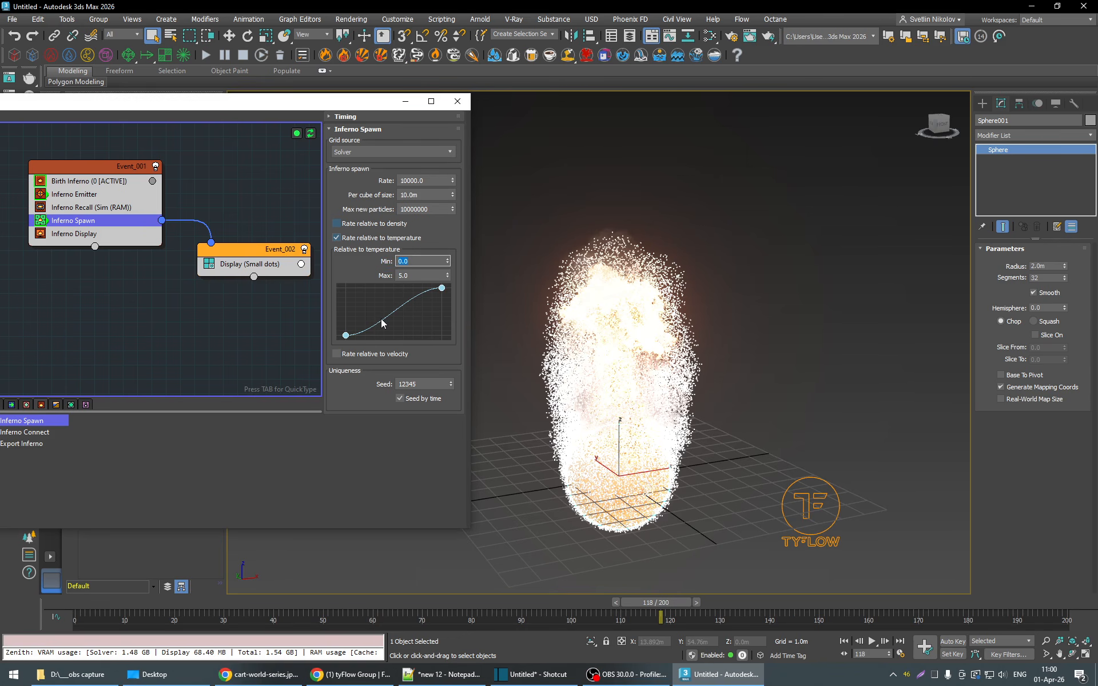
key("Return")
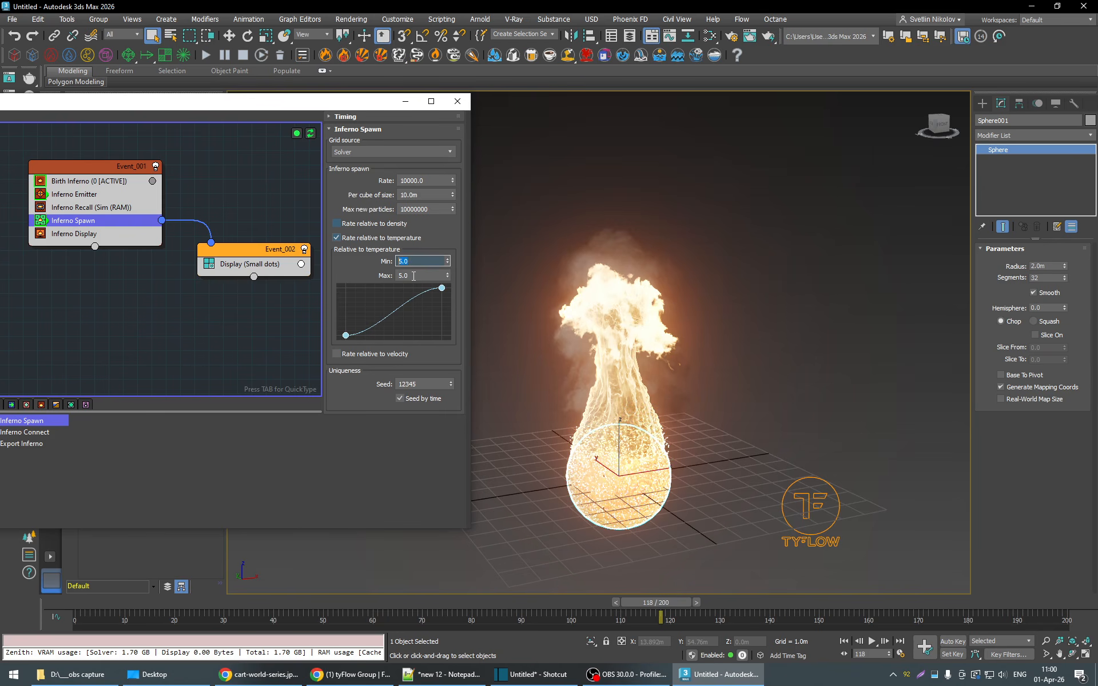
key("Tab")
type("6")
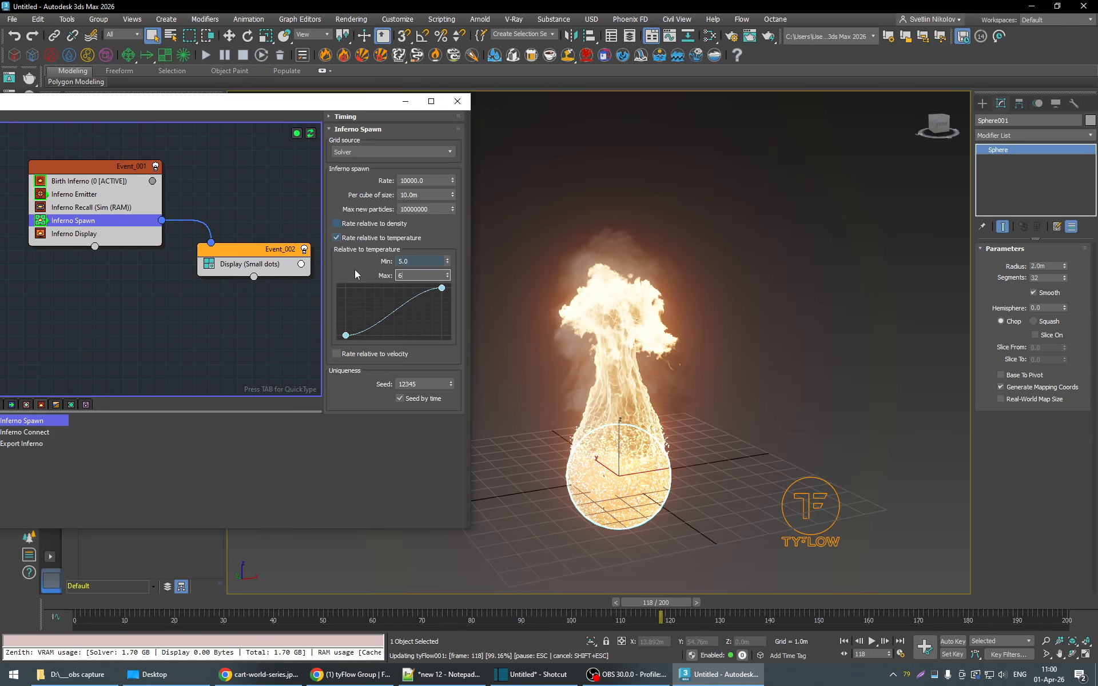
key("Return")
- Replay the simulation from frame 67 through frame 138 and examine the spawned particles around the sphere up close
left_click_drag(671, 602, 417, 615)
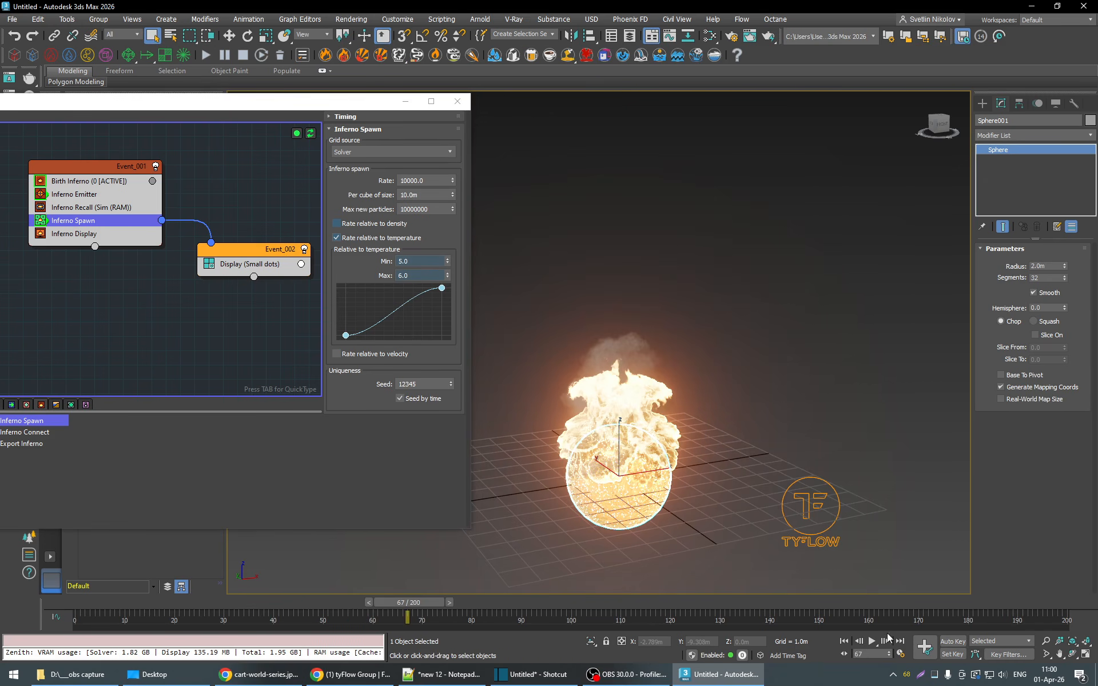
left_click(872, 642)
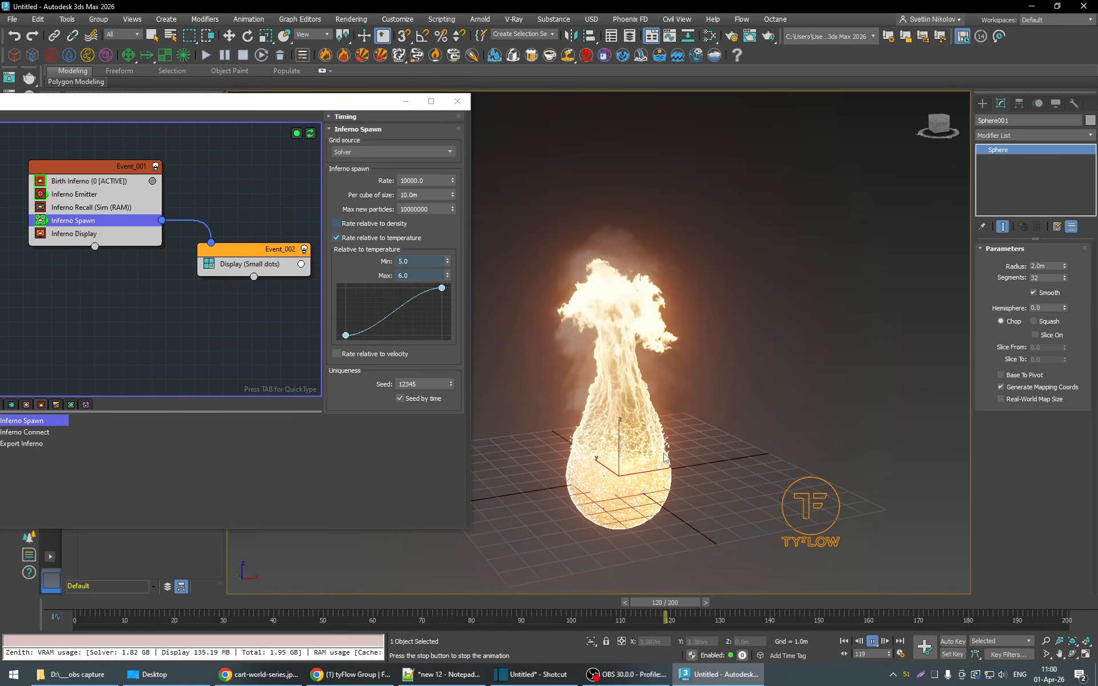
left_click(873, 641)
scroll(687, 434, "up", 4)
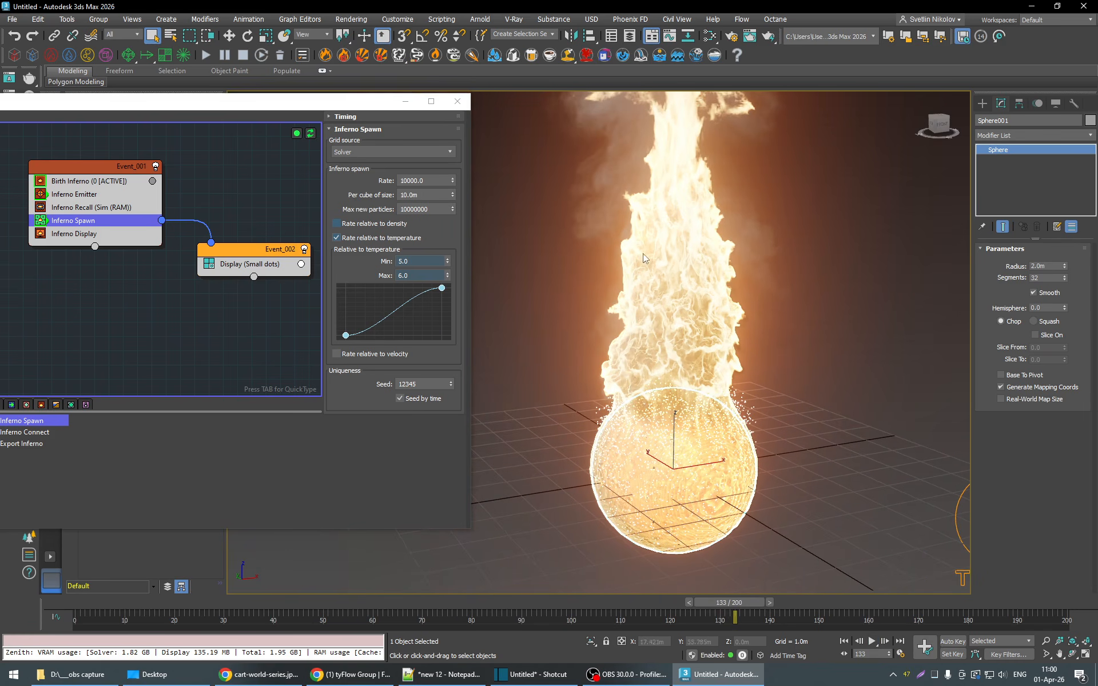
left_click_drag(764, 602, 900, 606)
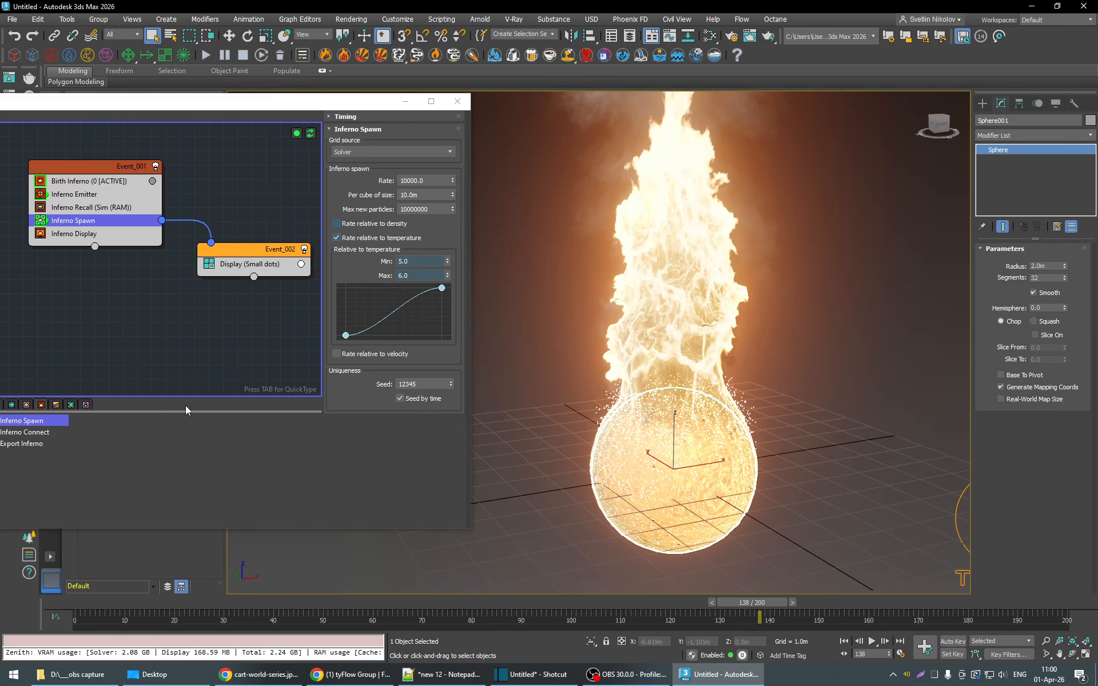
- Add an Inferno Properties operator above the Display operator in Event_002
left_click_drag(304, 109, 452, 102)
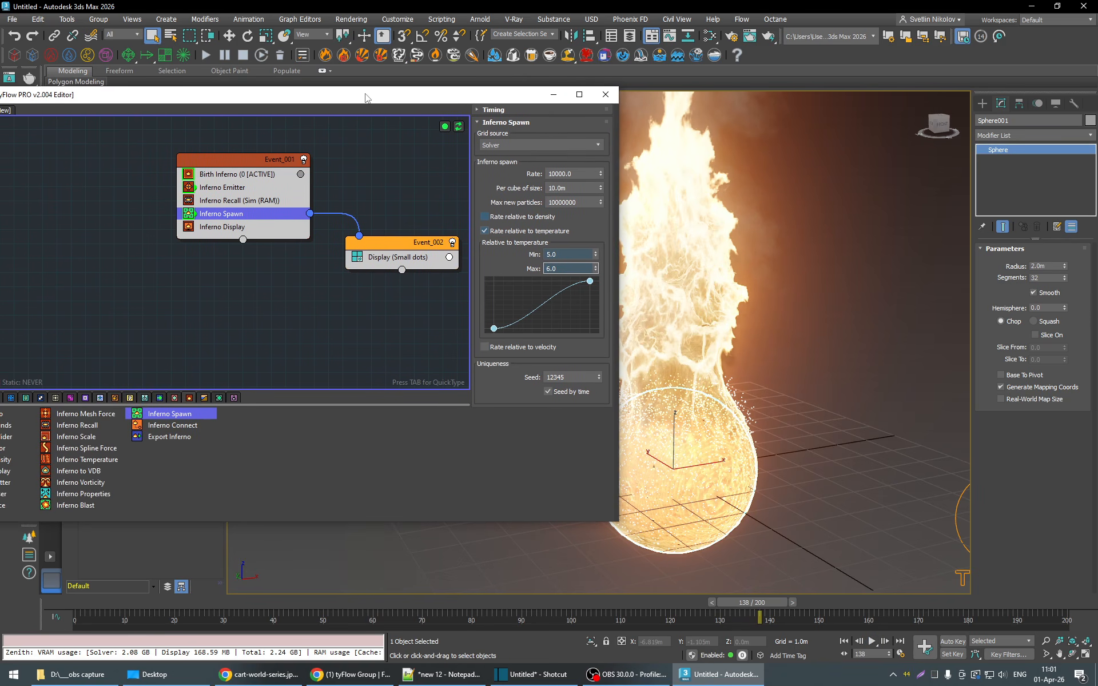
left_click_drag(365, 98, 390, 88)
left_click_drag(387, 85, 416, 89)
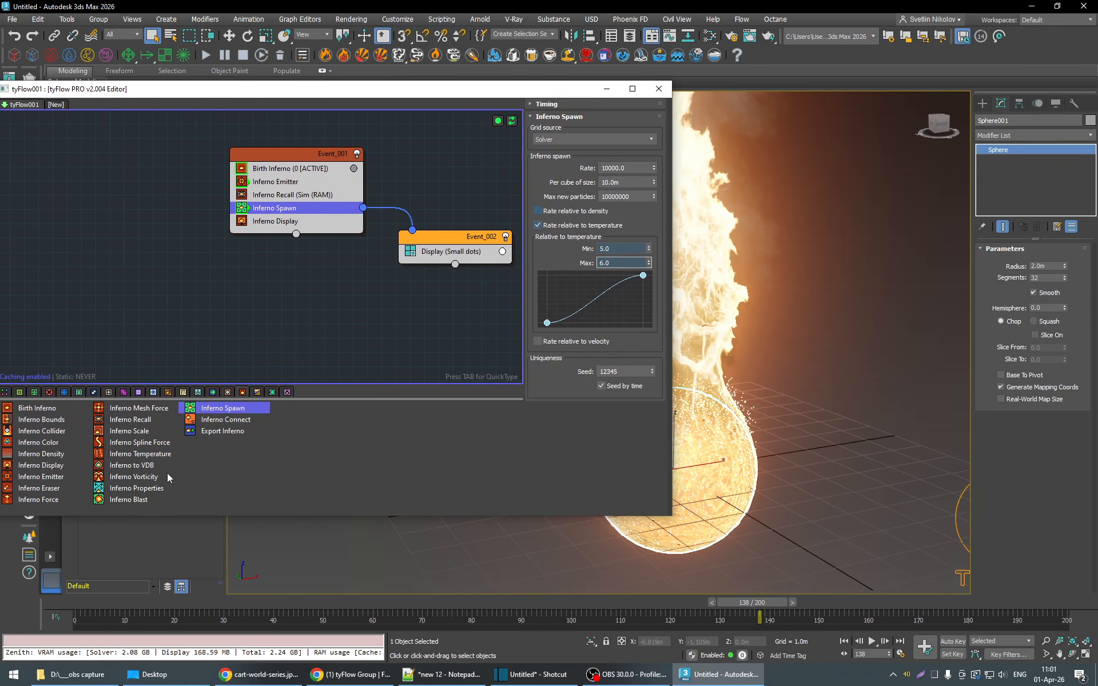
left_click_drag(147, 488, 155, 478)
left_click_drag(452, 253, 451, 254)
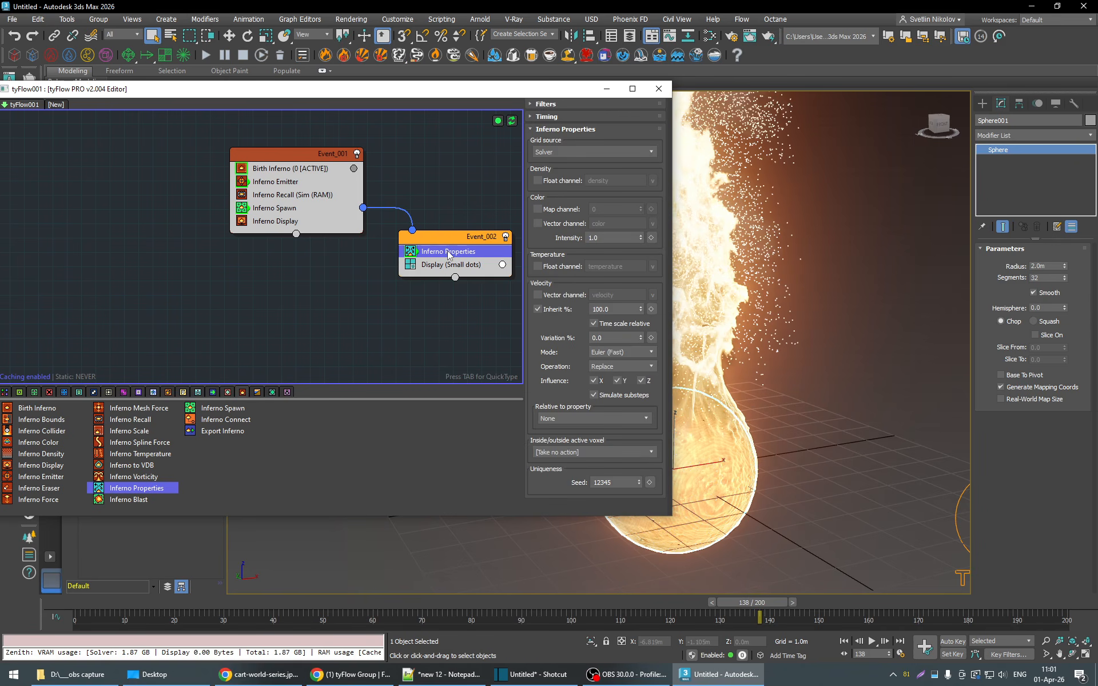
- Replay the simulation from frame 32 to frame 160 and examine how the spawned particles move with the fire from different angles
left_click_drag(496, 92, 204, 123)
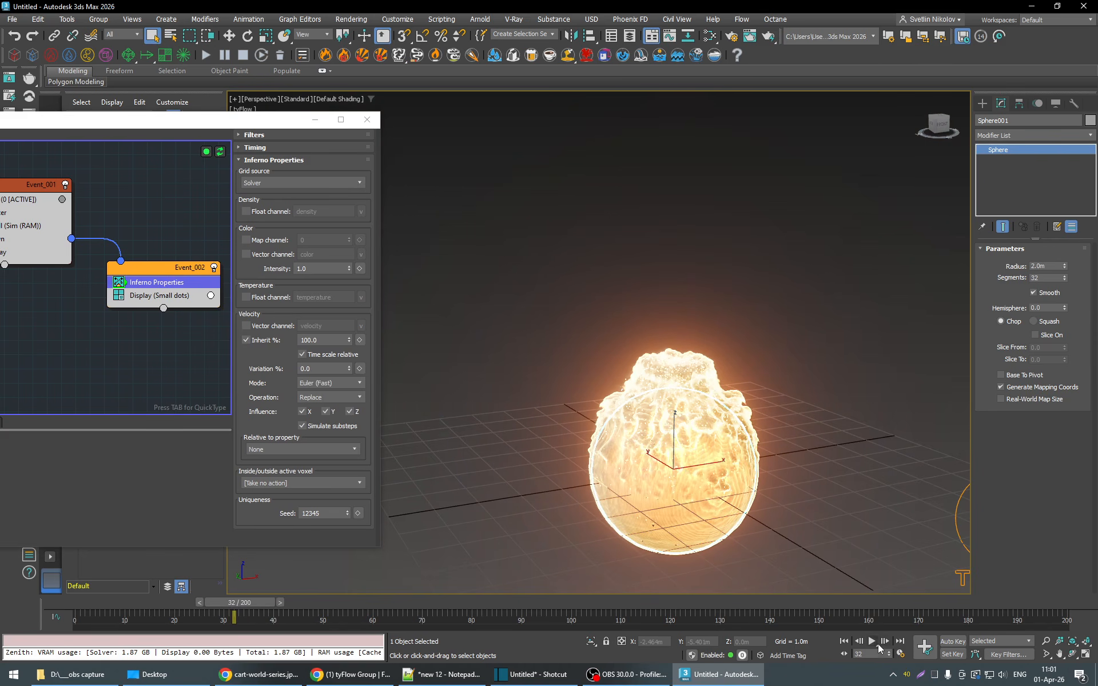
left_click(873, 642)
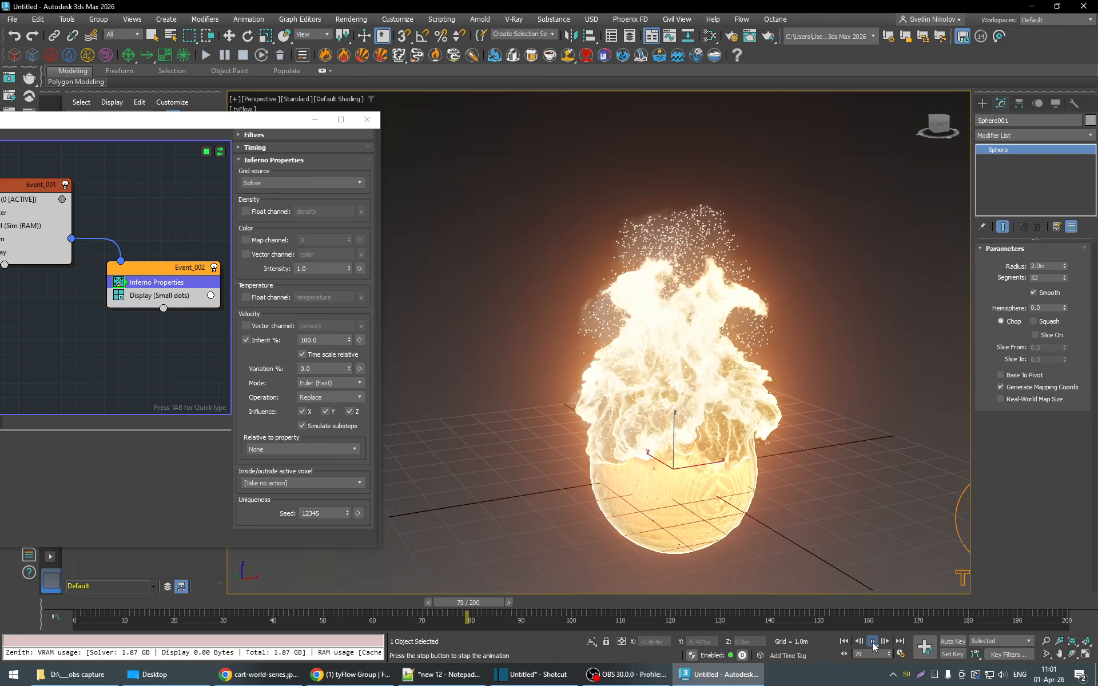
middle_click_drag(792, 371, 774, 389)
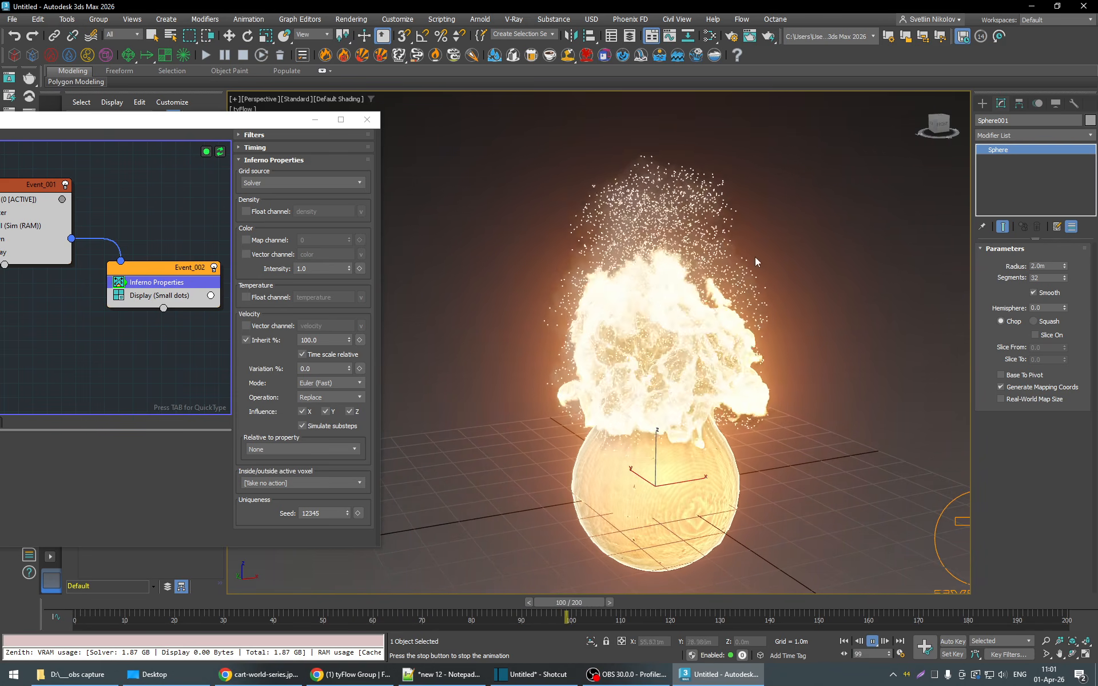
scroll(698, 319, "down", 3)
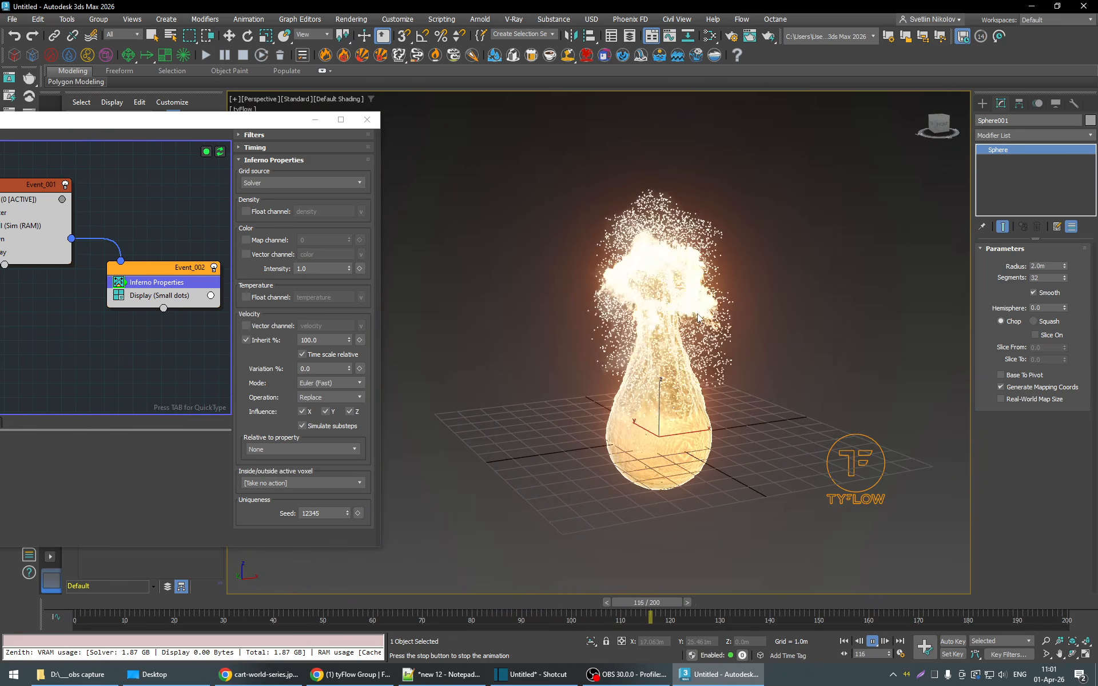
middle_click_drag(697, 318, 673, 343)
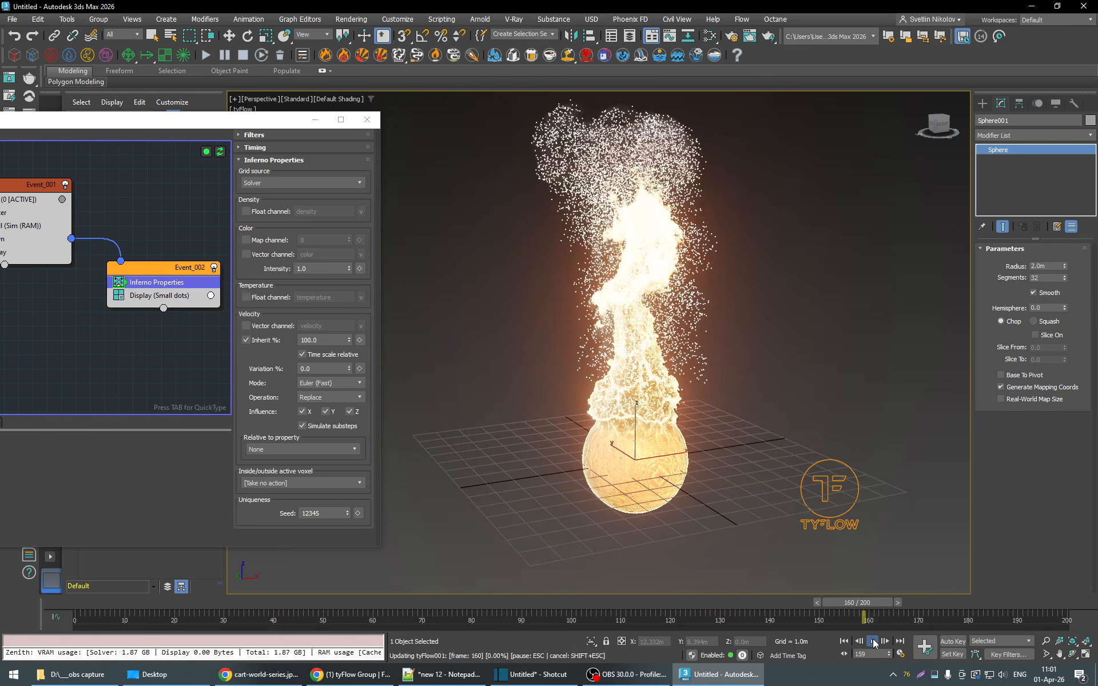
left_click(873, 643)
middle_click_drag(712, 322, 715, 342)
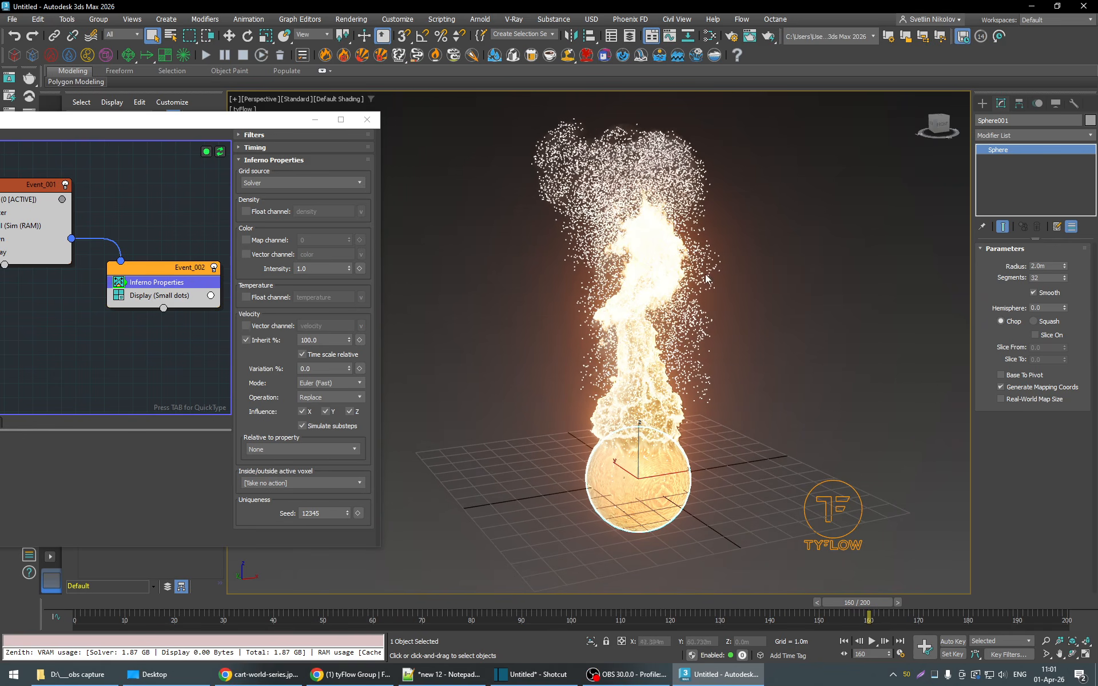
left_click_drag(842, 599, 765, 602)
- Add a Delete operator to Event_002 and place it between Inferno Properties and Display
left_click_drag(270, 129, 360, 119)
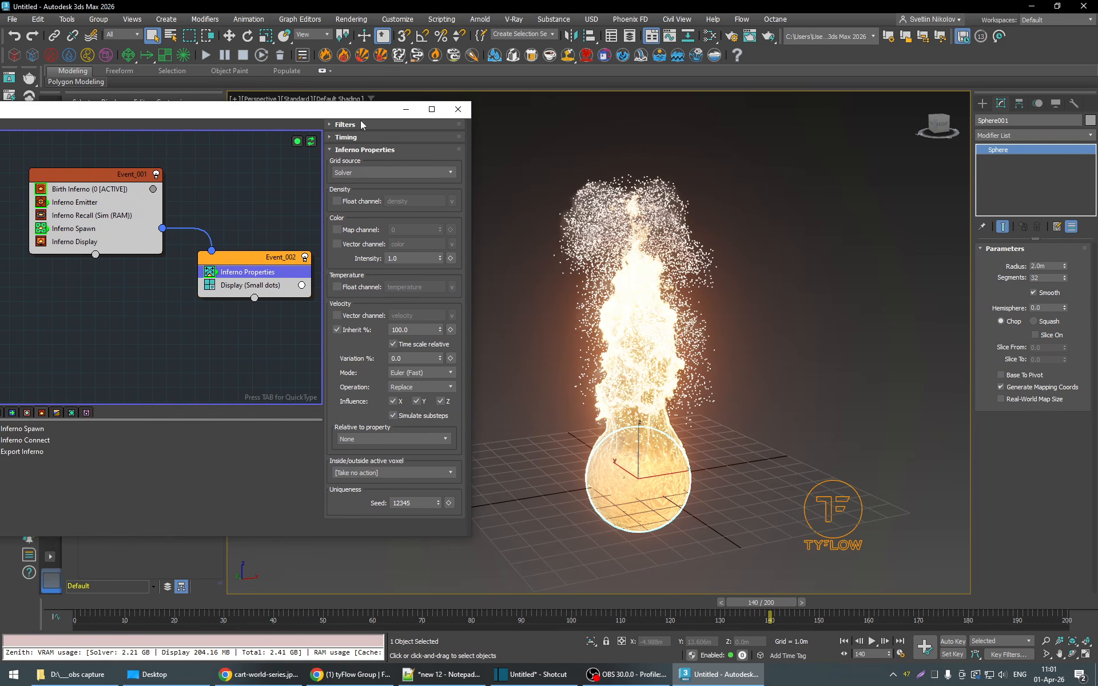
left_click(248, 263)
key("Tab")
type("dele")
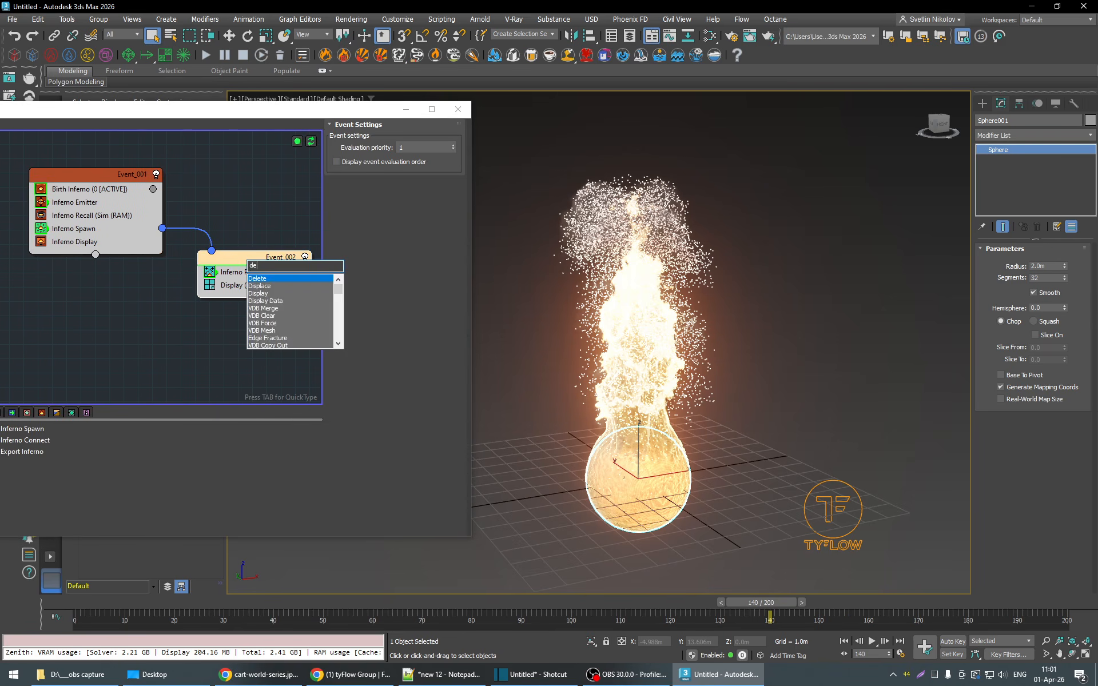
left_click(269, 281)
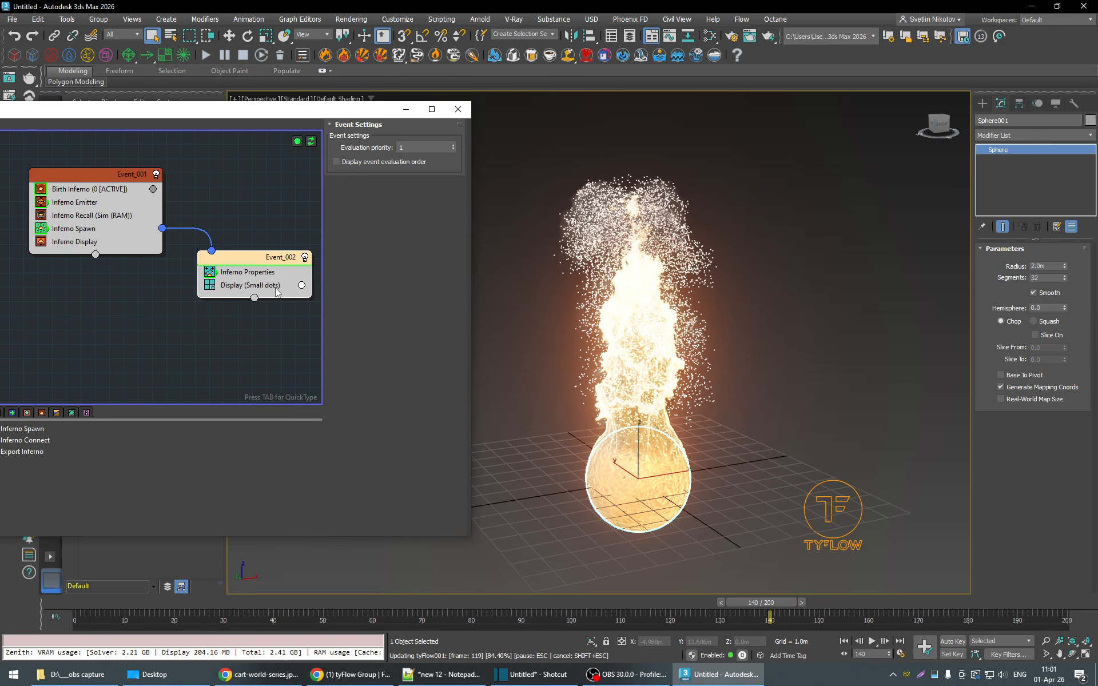
left_click_drag(375, 602, 194, 603)
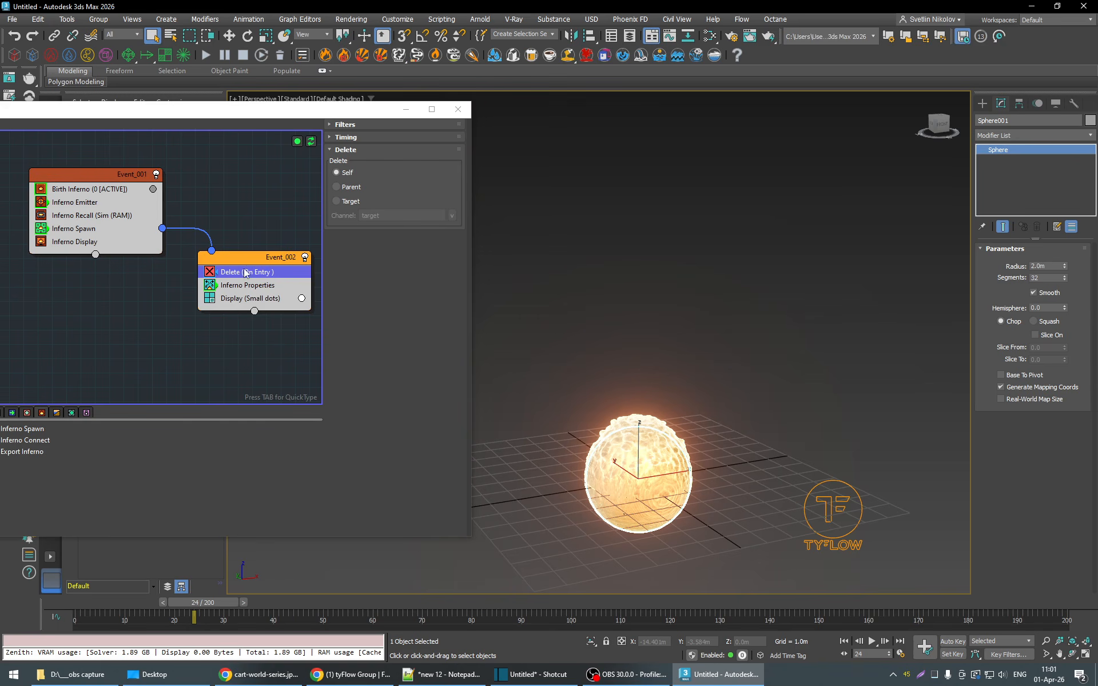
left_click_drag(245, 273, 245, 293)
left_click_drag(360, 291, 245, 290)
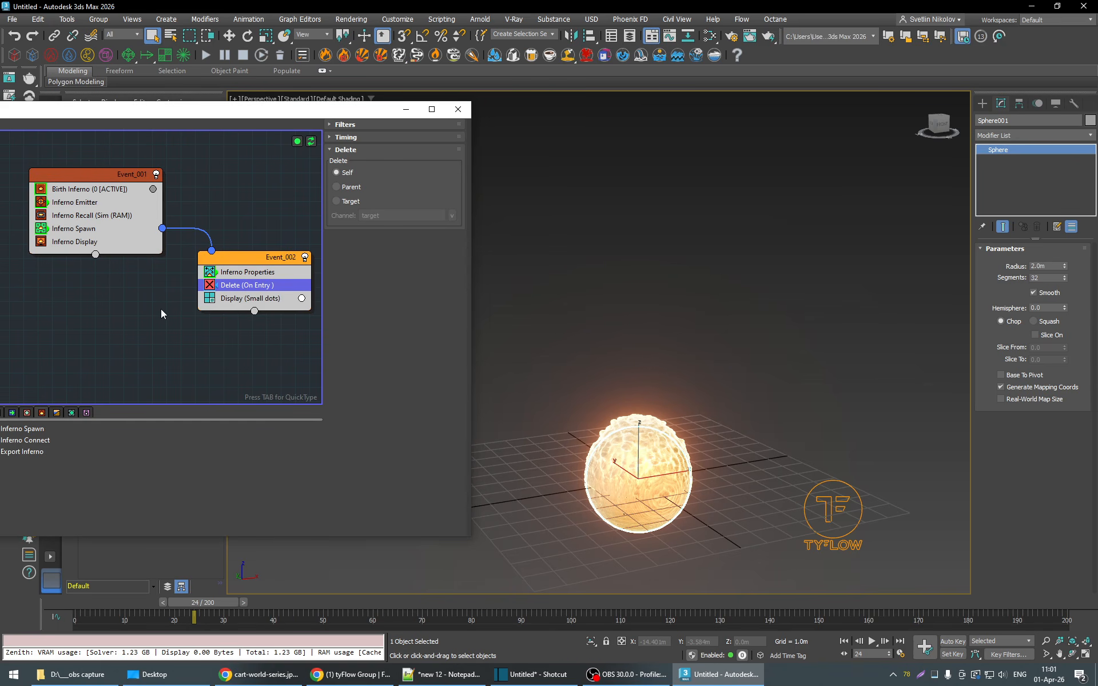
- Set the Delete operator's timing to Particle age with a range of 80 to 80 and a variation of 50
left_click(362, 136)
left_click(372, 152)
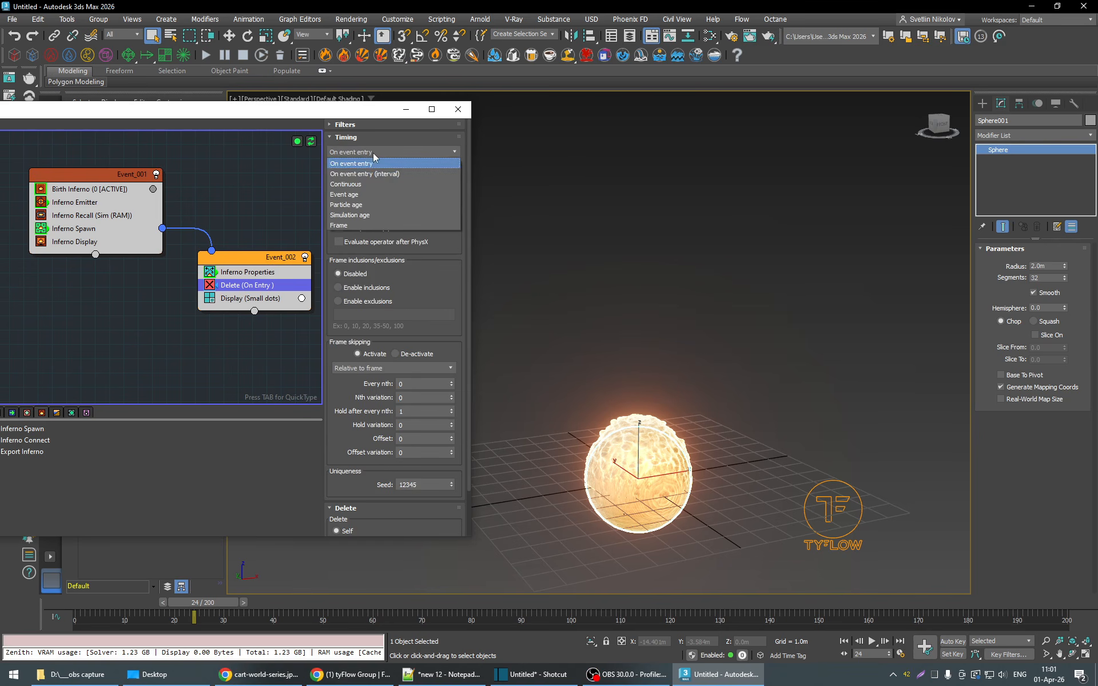
left_click(365, 205)
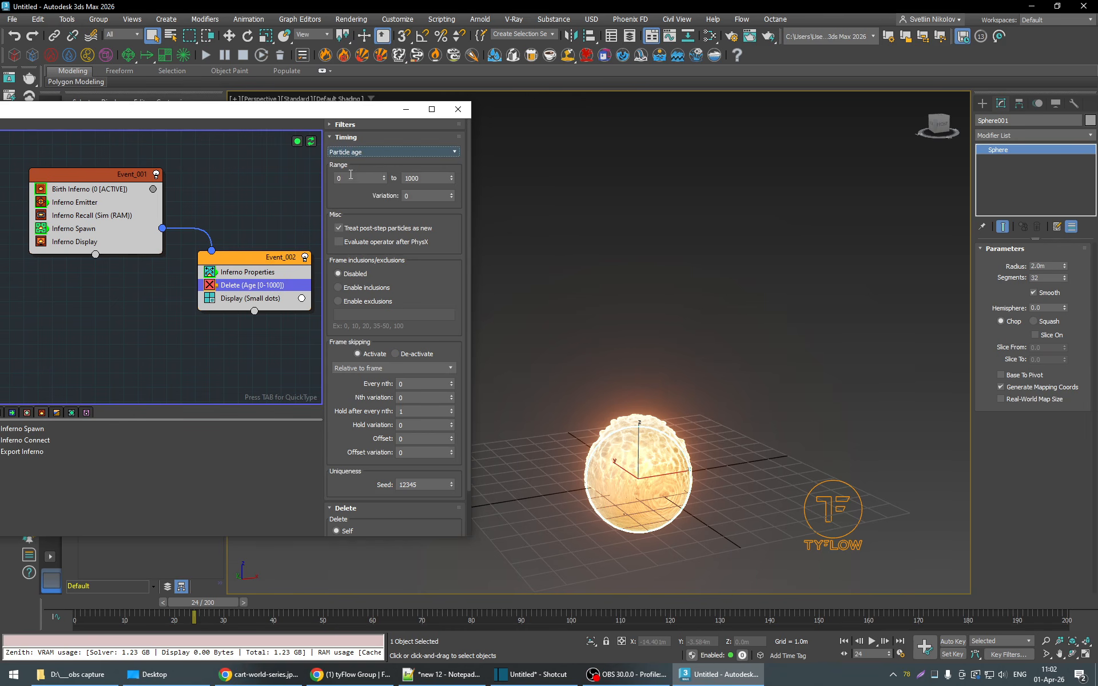
left_click(358, 179)
type("80")
key("Tab")
type("80")
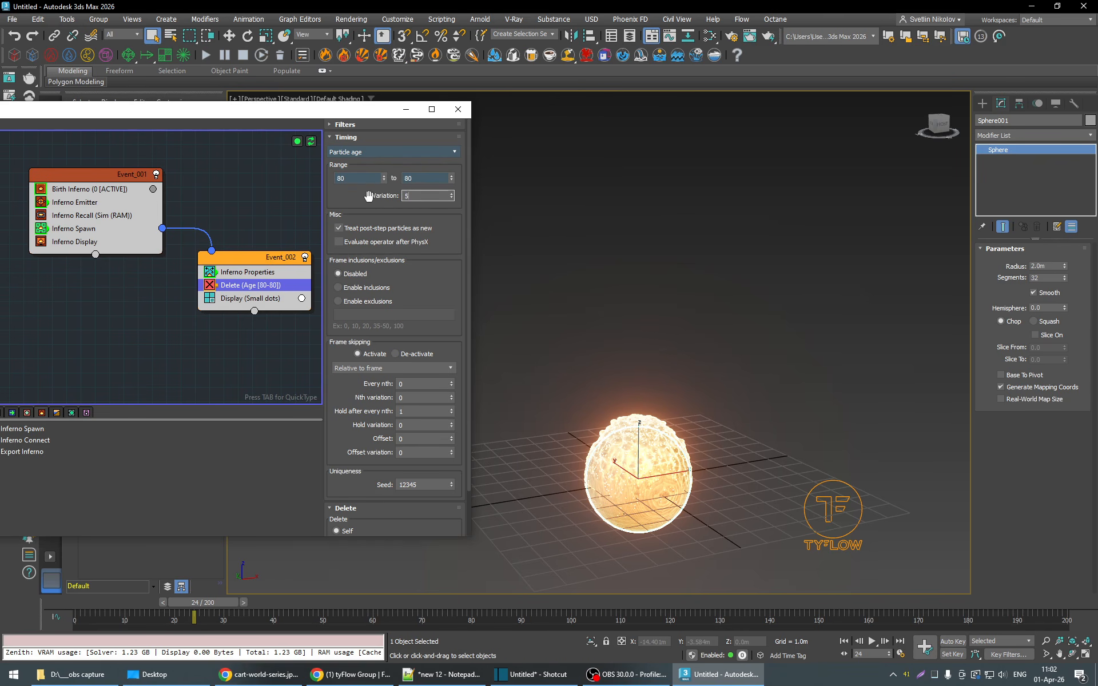
key("Return")
- Play the simulation through frame 157 and examine how the particles rising above the fire get deleted by age
left_click_drag(230, 605, 385, 606)
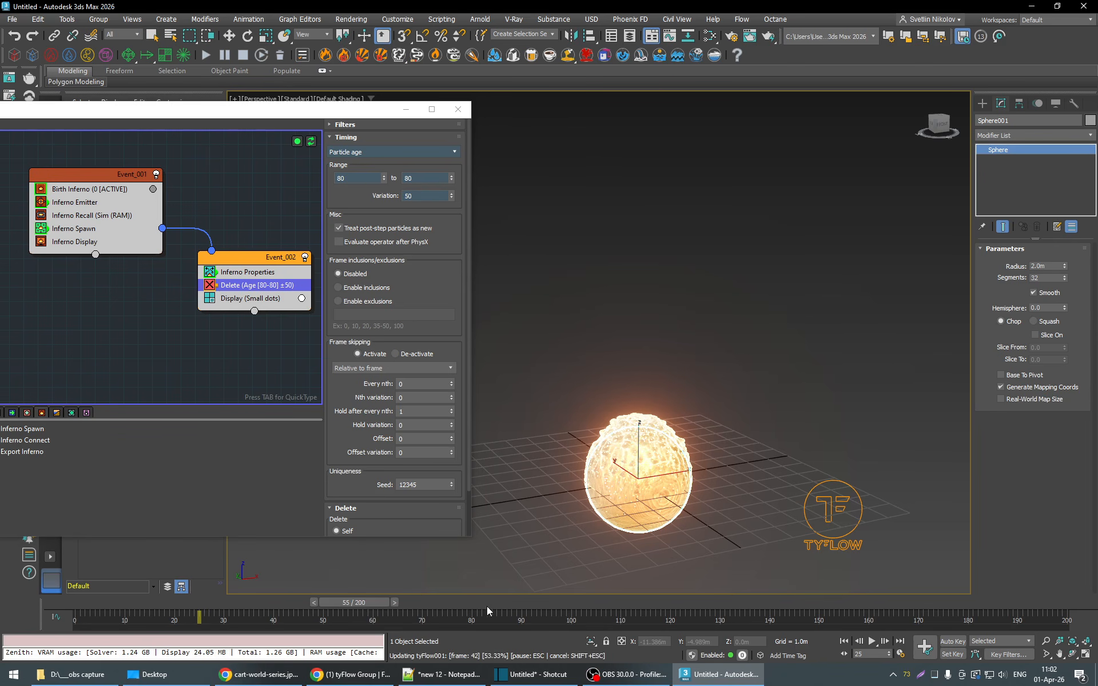
left_click_drag(487, 608, 239, 601)
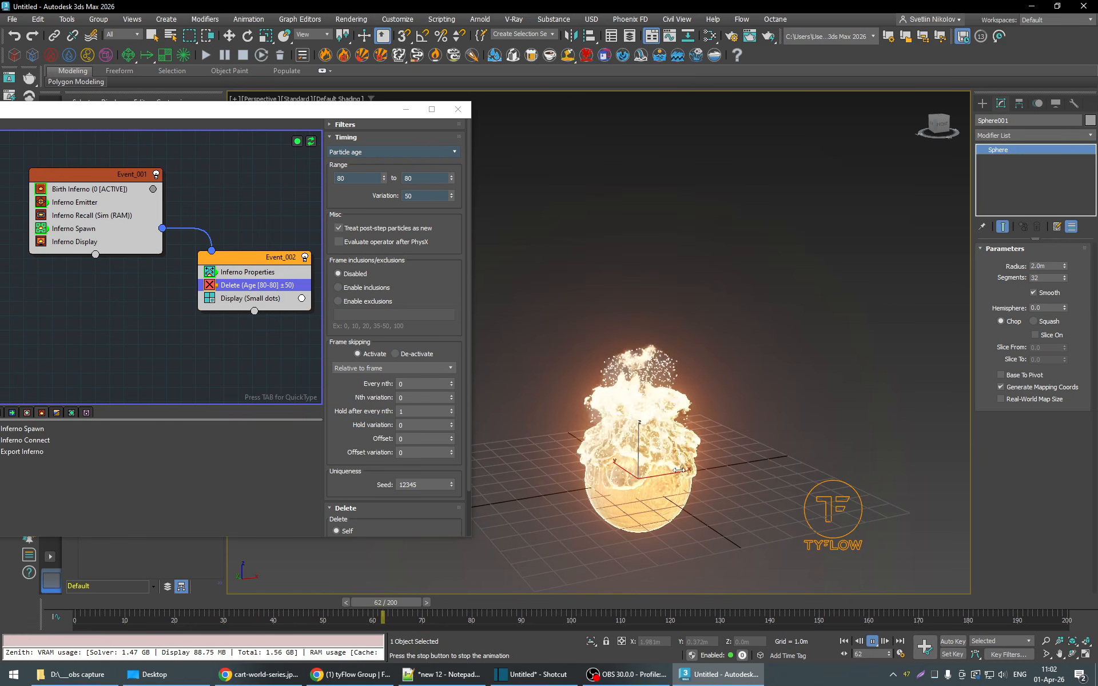
left_click(873, 642)
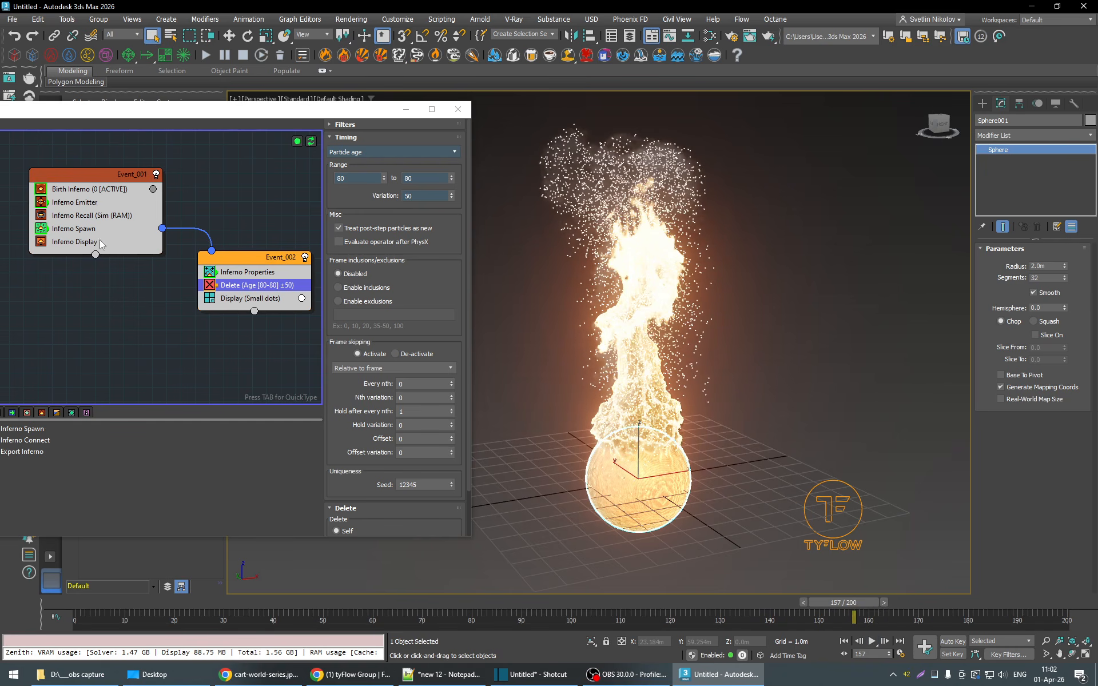
- Set the Inferno Spawn rate to 100 and replay the simulation from frame 30 to the end of the timeline
left_click(231, 602)
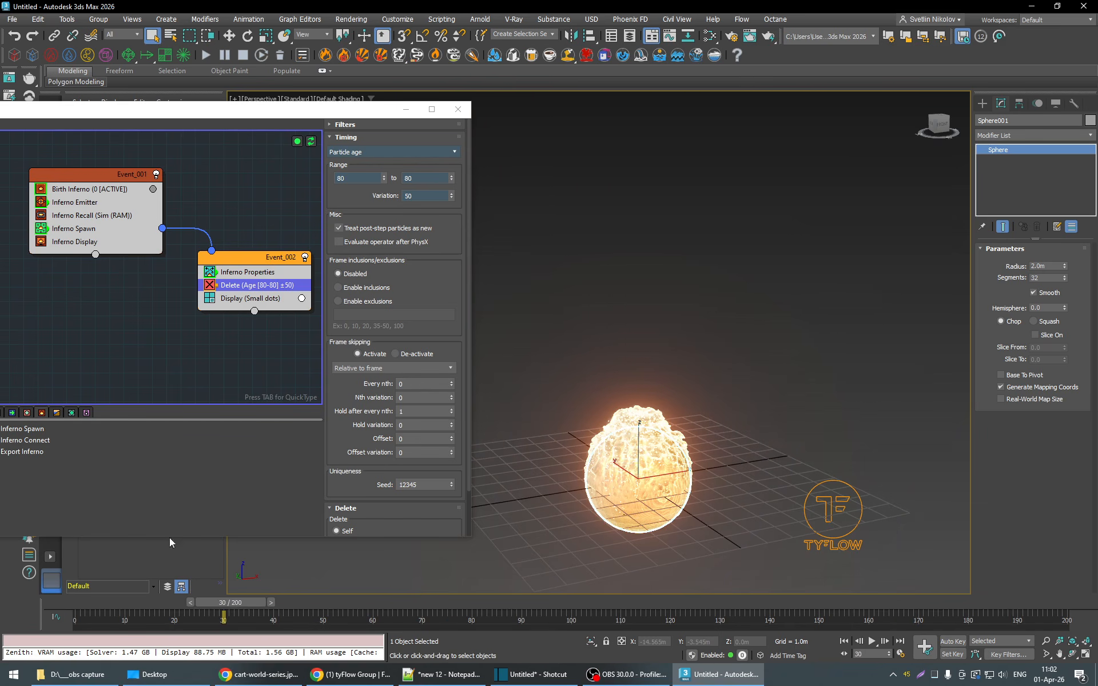
left_click(73, 230)
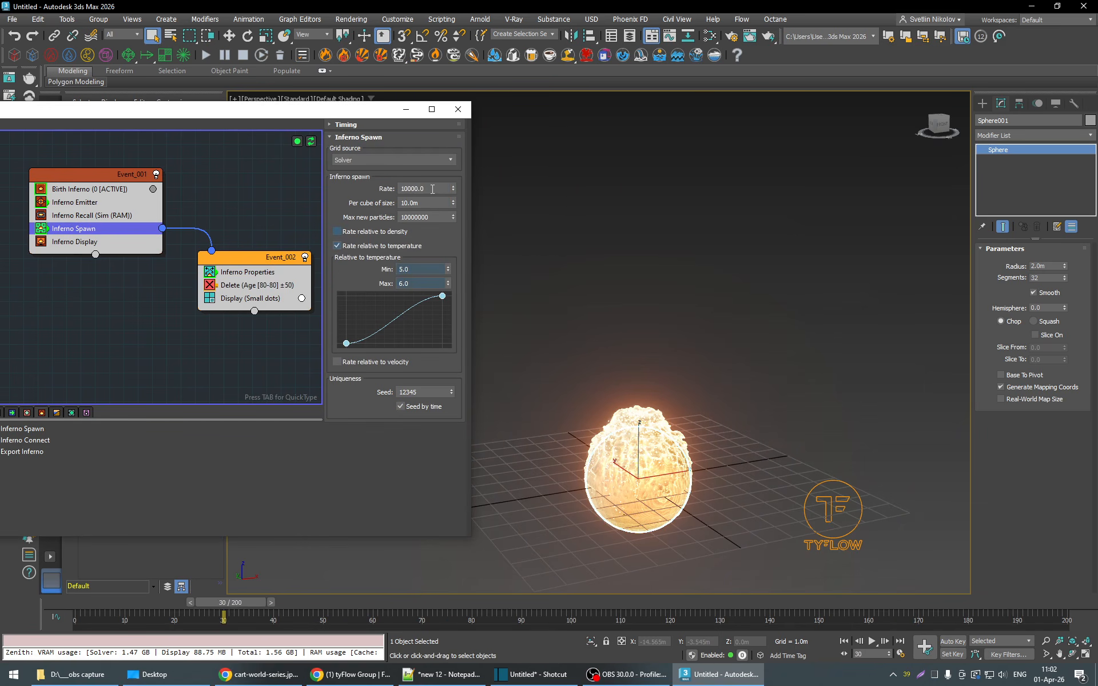
left_click_drag(434, 189, 355, 189)
type("100")
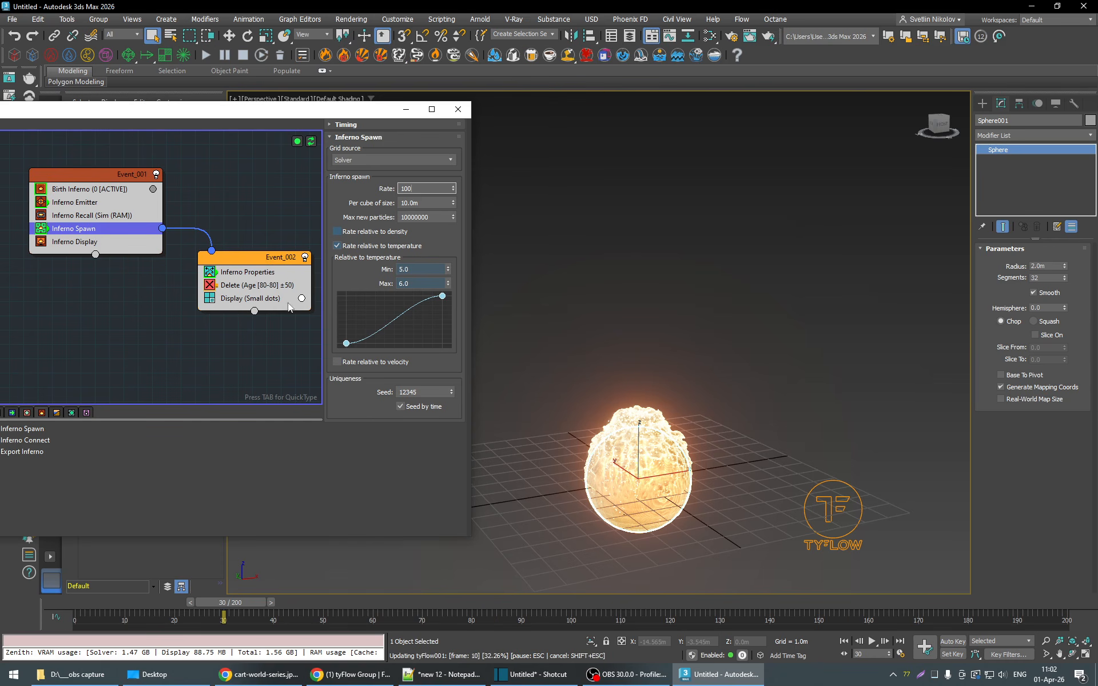
key("Return")
left_click(873, 641)
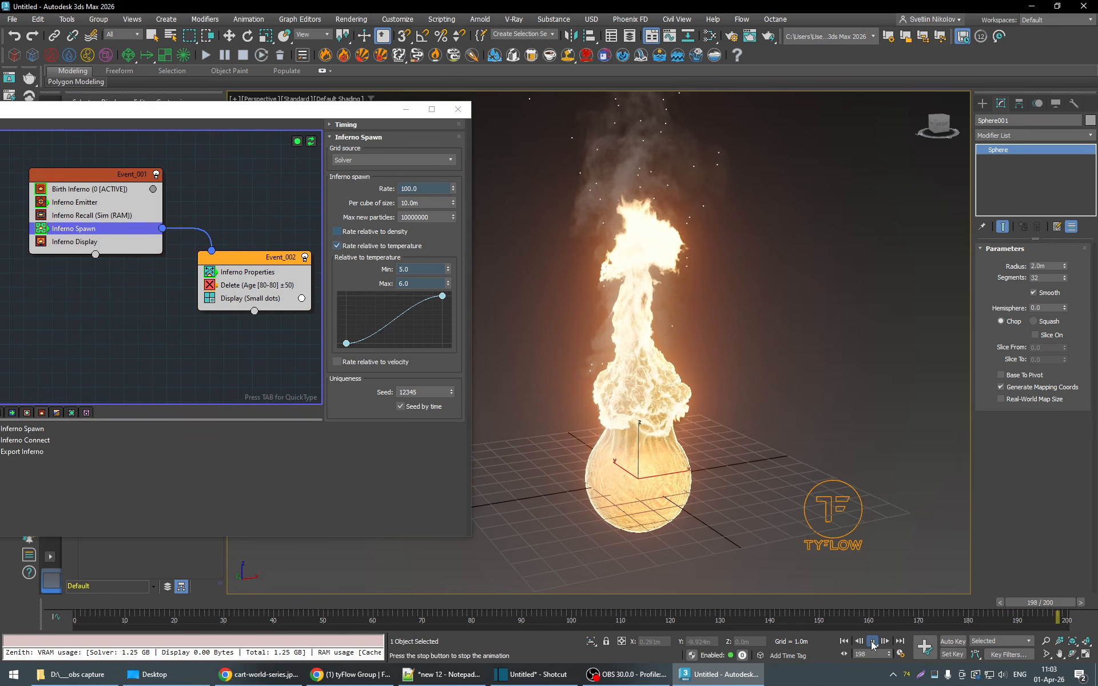
left_click(872, 641)
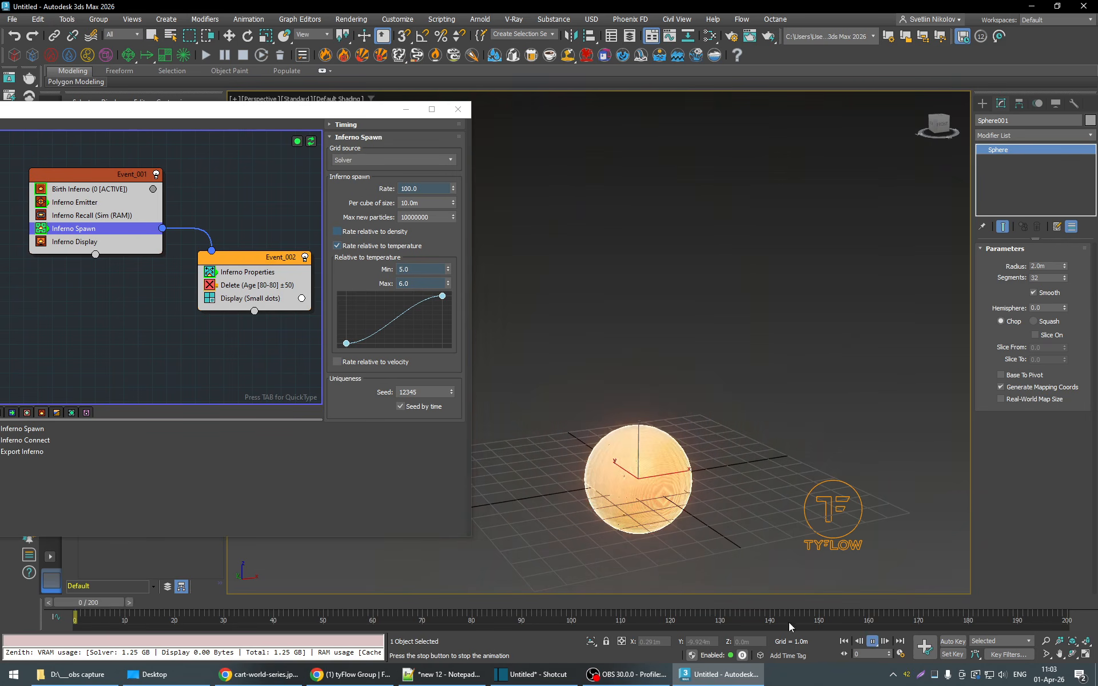
key("Escape")
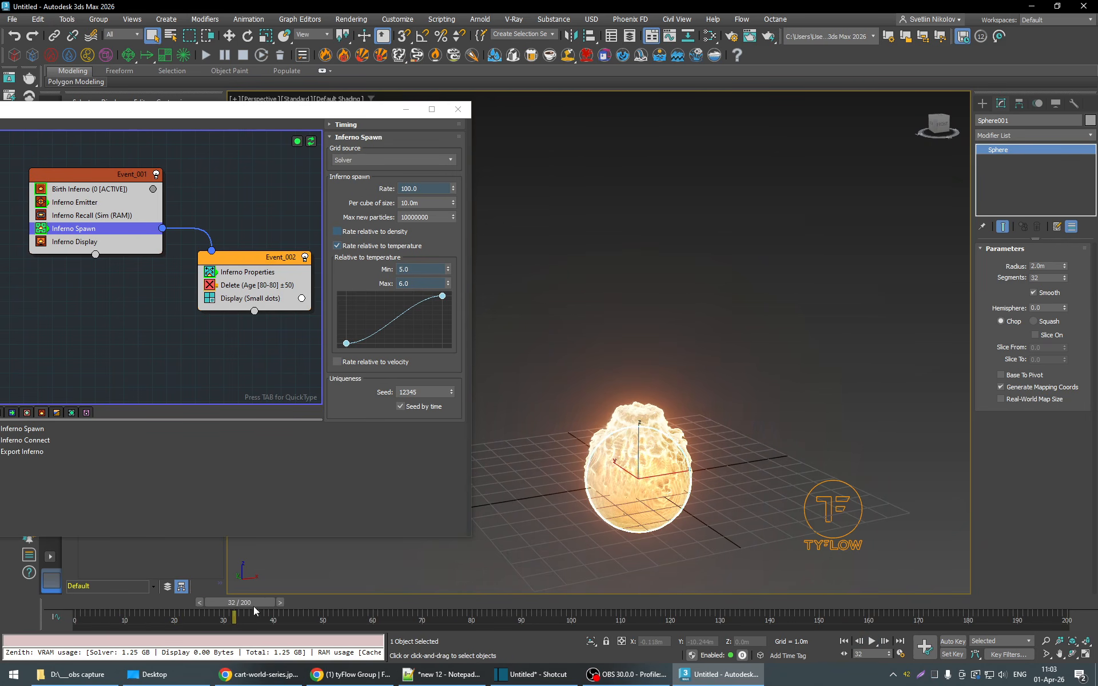
- Set the Inferno Spawn minimum temperature to 5.6 and play the simulation from frame 44
left_click_drag(254, 605, 297, 606)
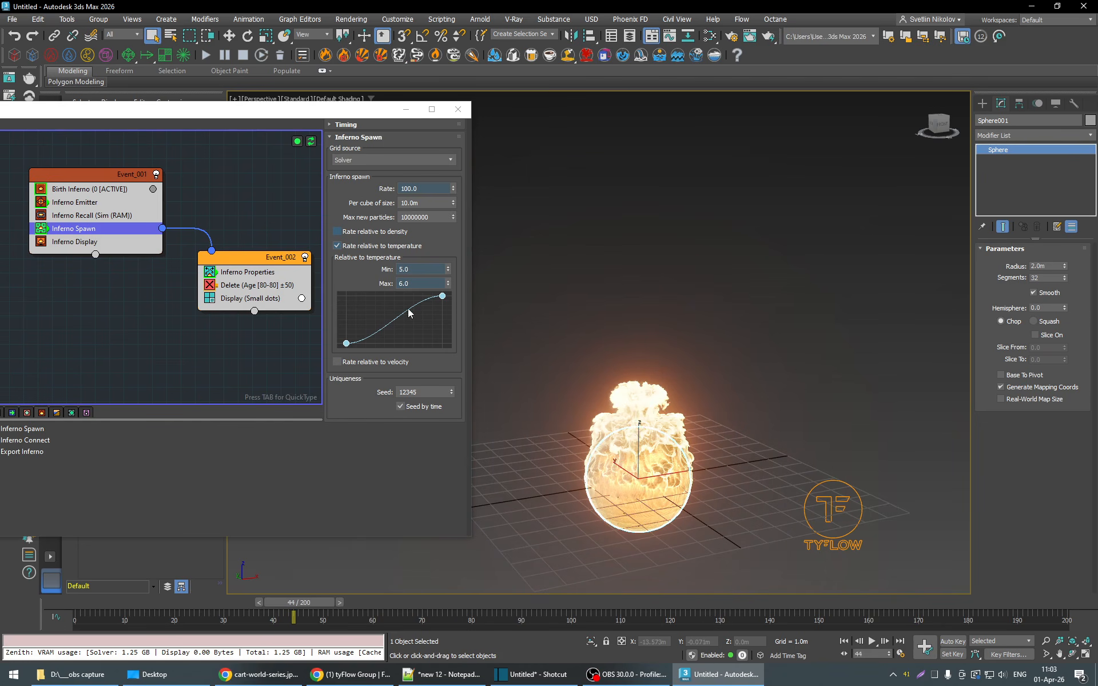
double_click(413, 269)
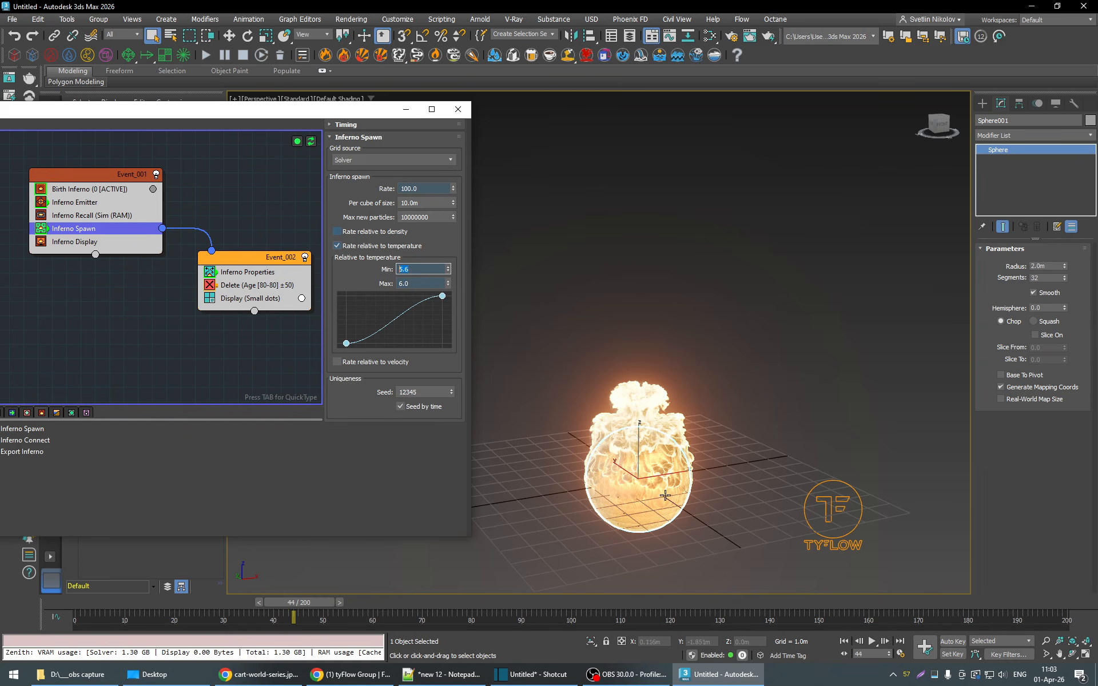
left_click(872, 641)
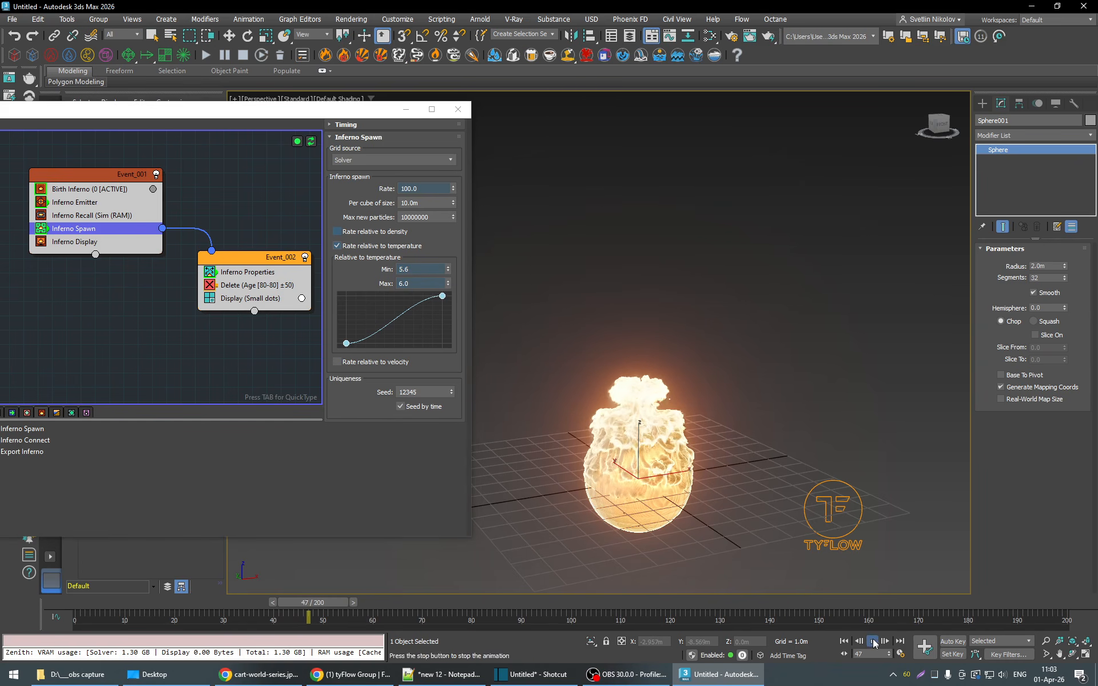
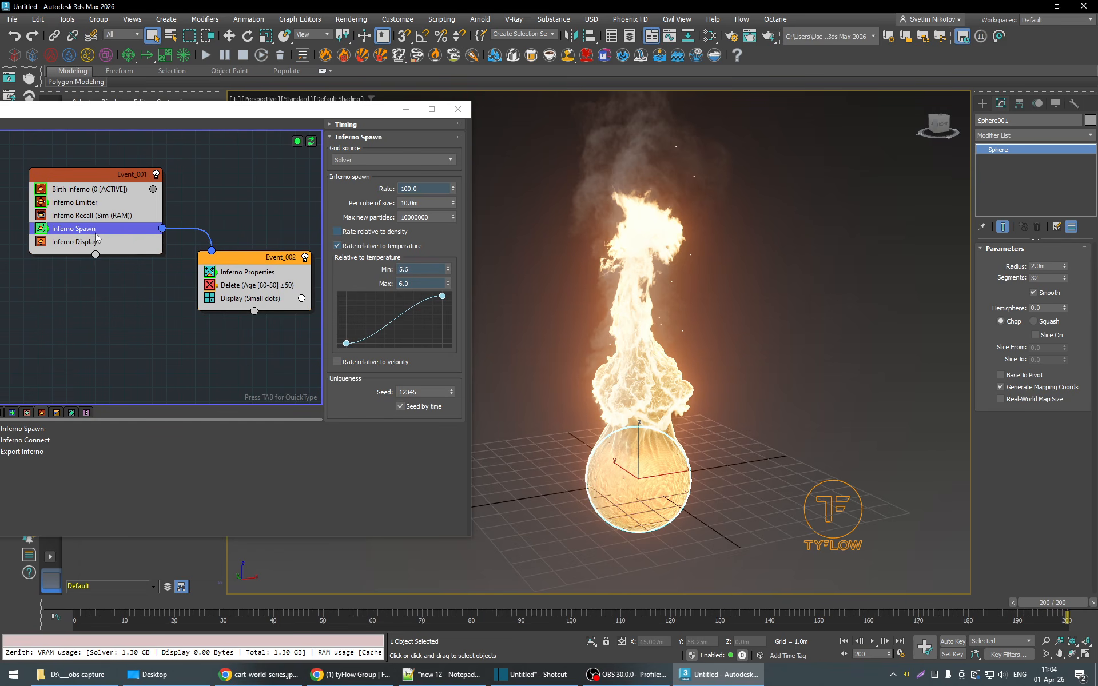
- Review the Inferno Display and Inferno Spawn settings with the fire at frame 156
left_click(73, 243)
left_click_drag(1066, 615, 849, 615)
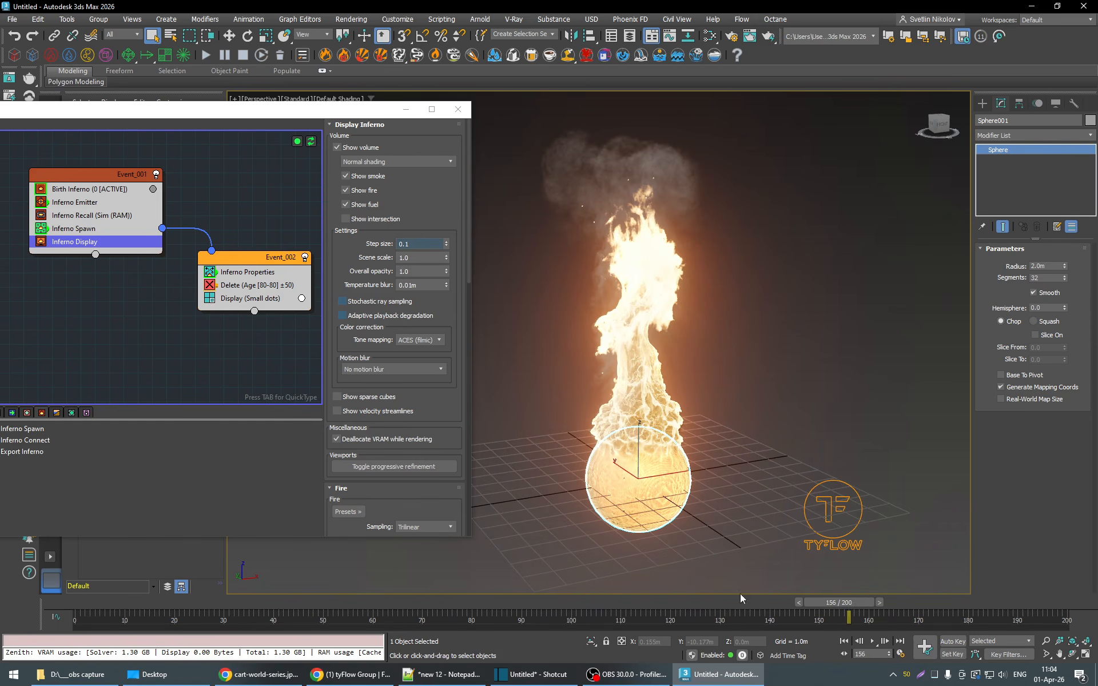
left_click(86, 230)
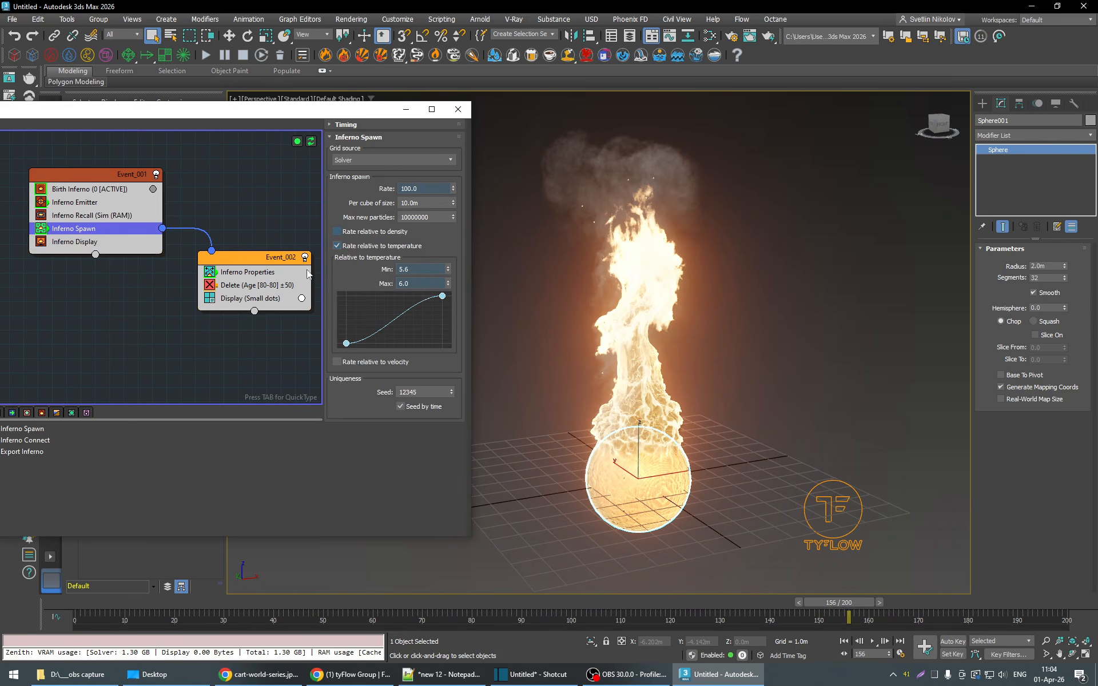
- Enable the velocity vector channel in Inferno Properties with Inherit at 50%, and play the simulation from frame 28
left_click(223, 273)
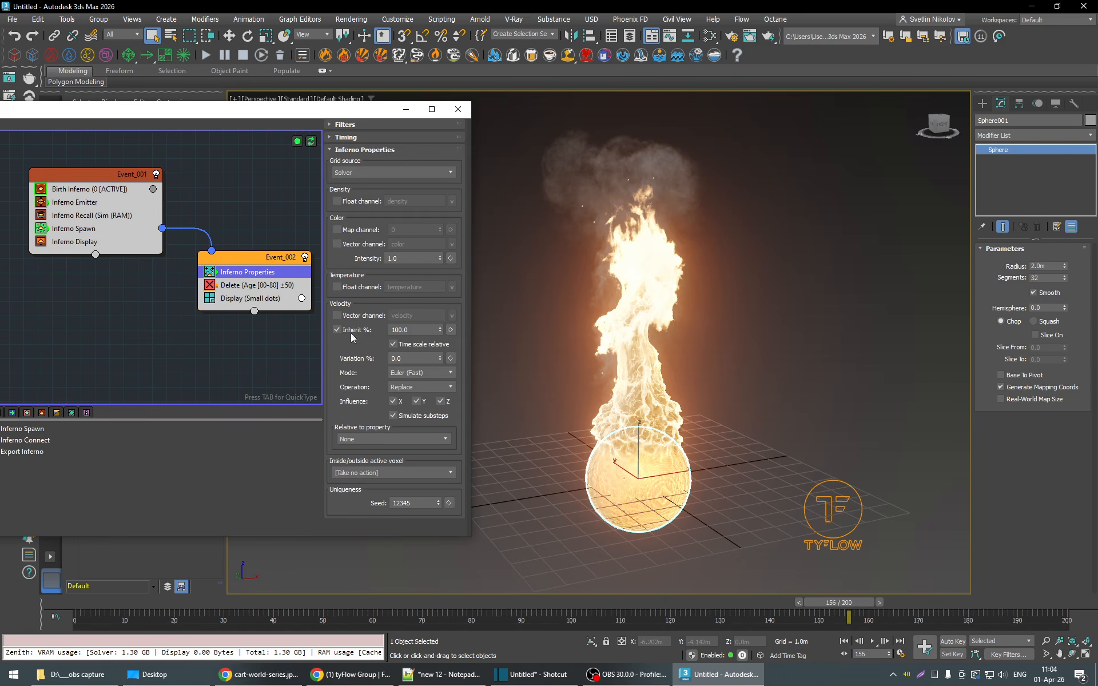
left_click_drag(839, 602, 323, 602)
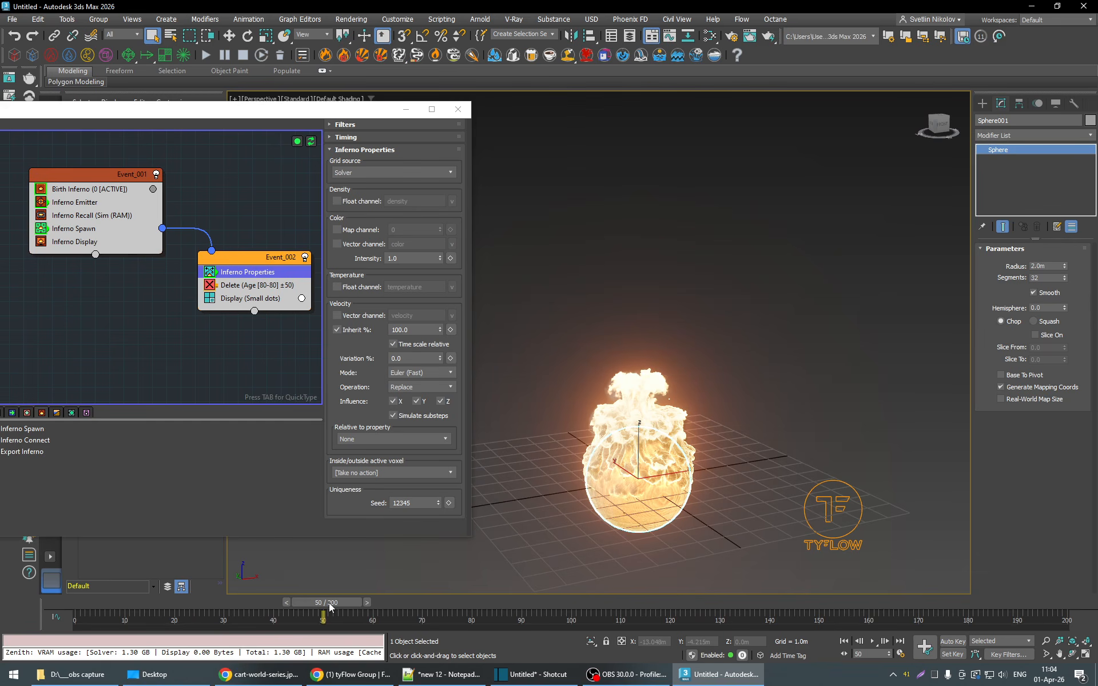
left_click_drag(330, 607, 228, 608)
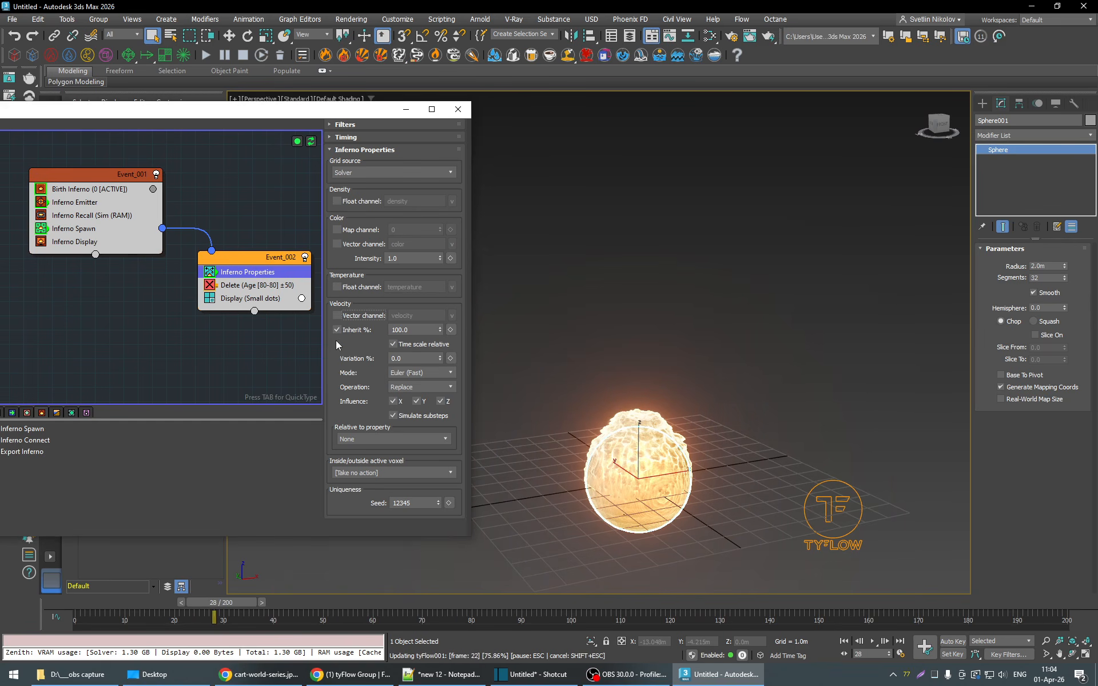
left_click(336, 316)
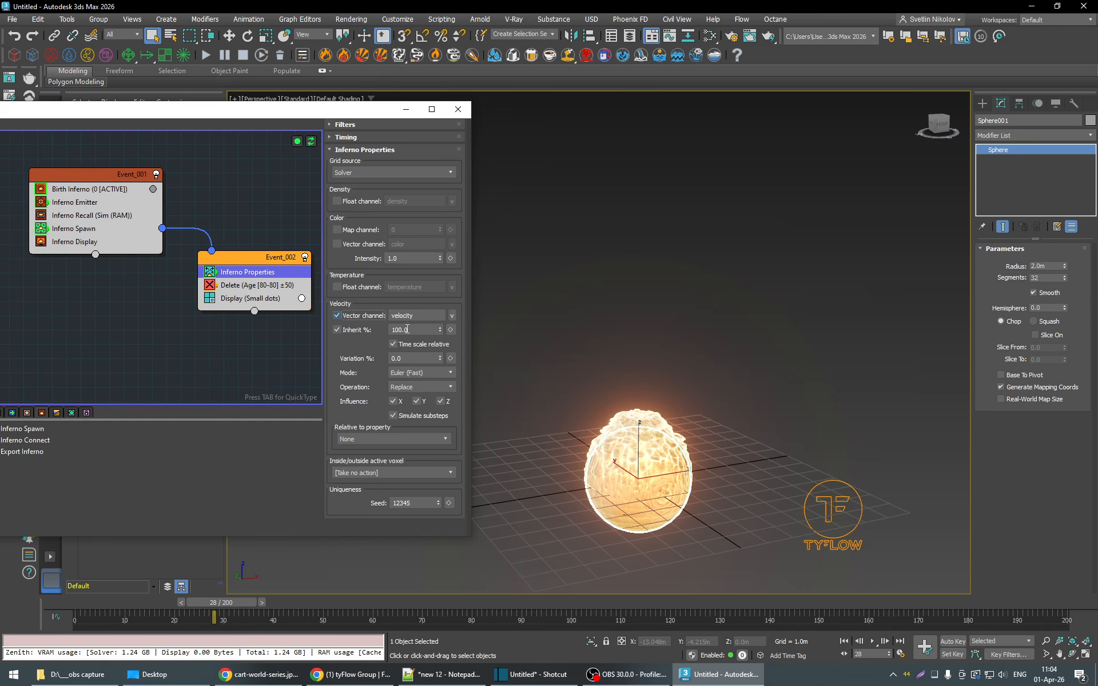
type("50")
left_click(872, 643)
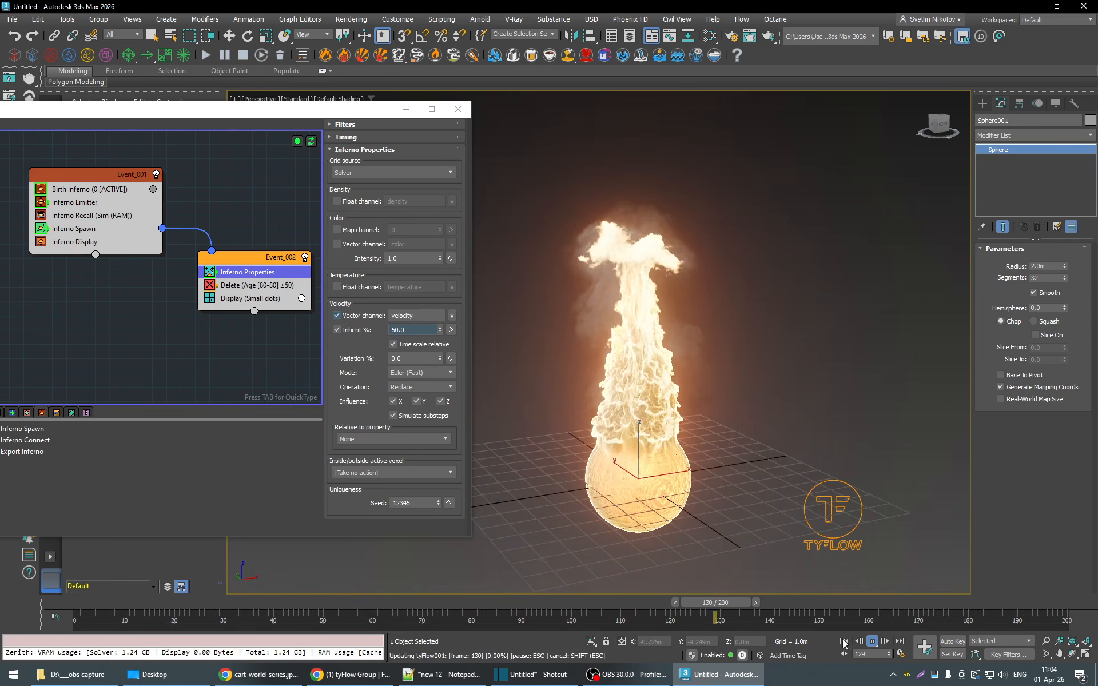
left_click(873, 642)
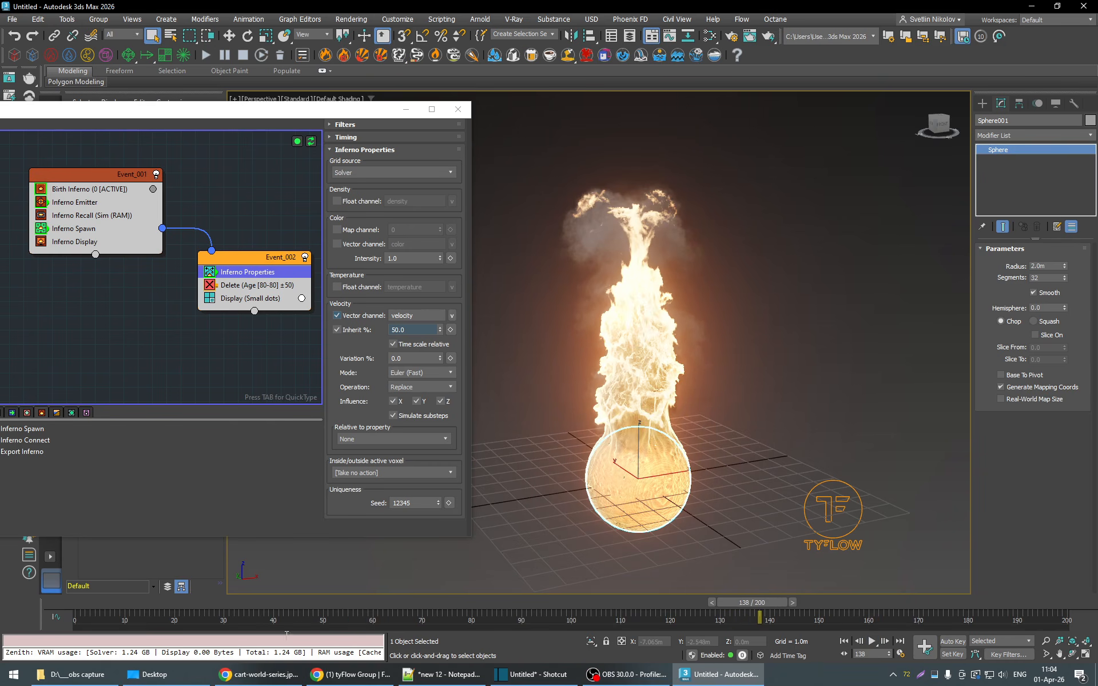
- Return to frame 42 and raise the Inferno Spawn rate to 10000
left_click(283, 606)
left_click(86, 228)
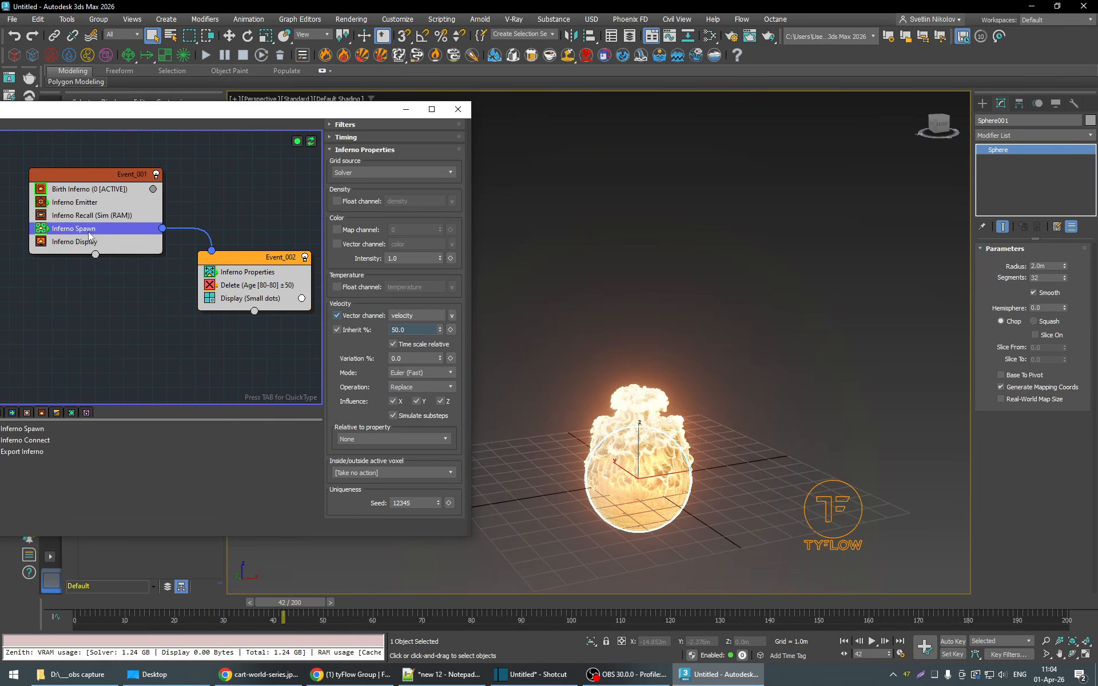
type("0000.0")
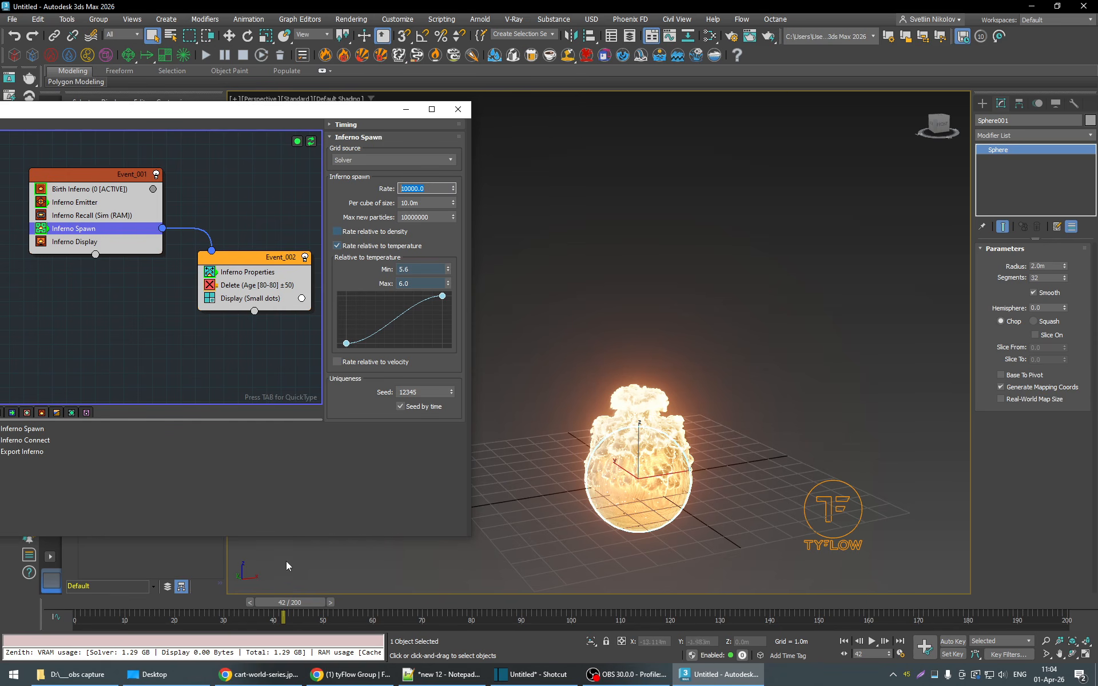
- Set the velocity Inherit in Inferno Properties to 100% and play the simulation from frame 42 to about frame 149
left_click(243, 276)
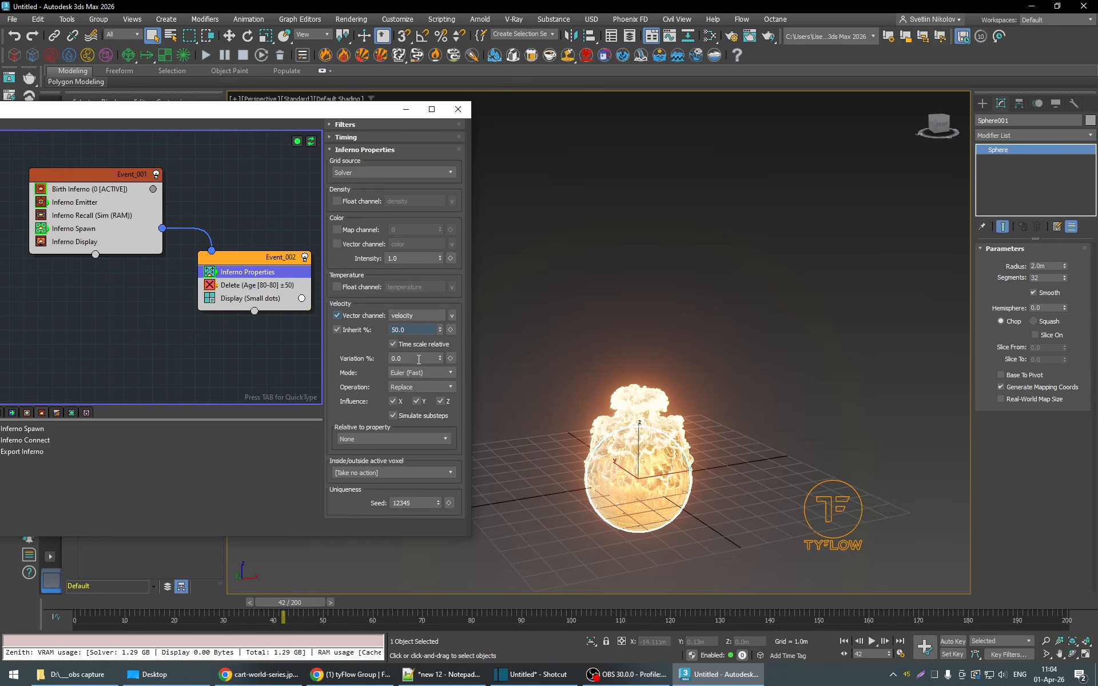
type("100")
key("Return")
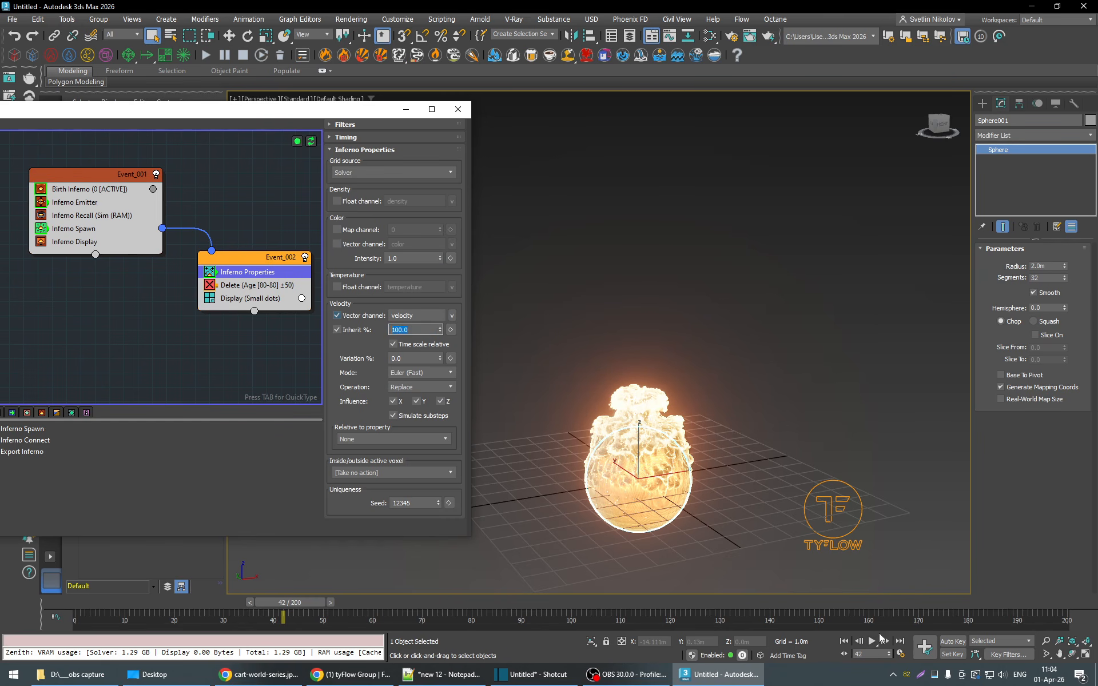
left_click(872, 643)
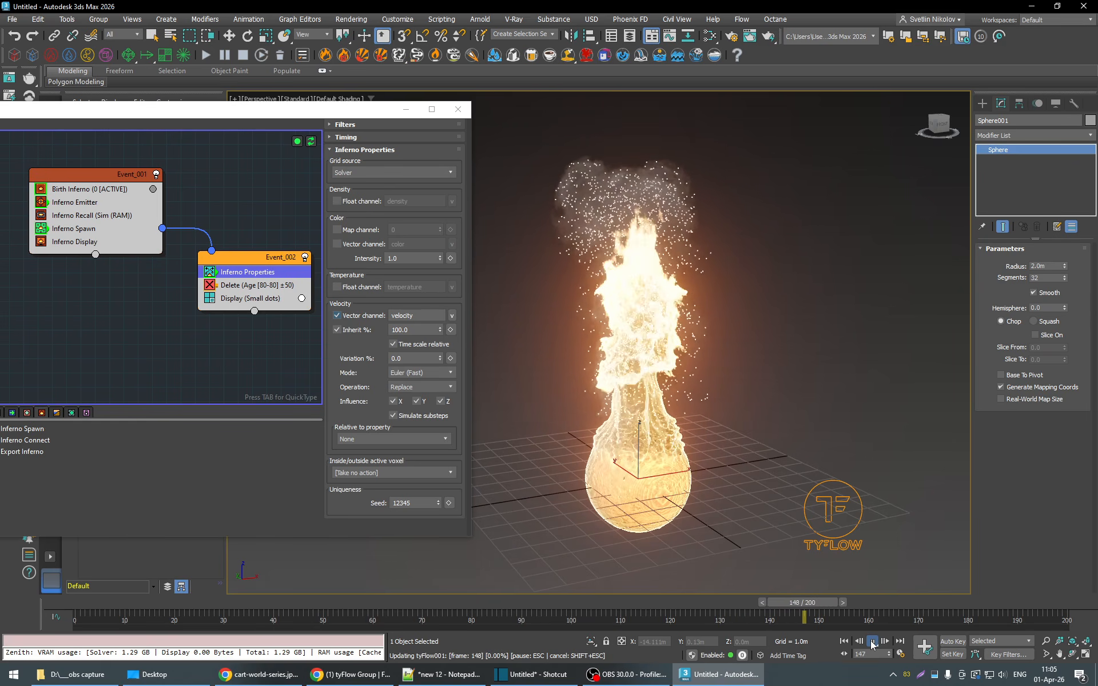
left_click(871, 645)
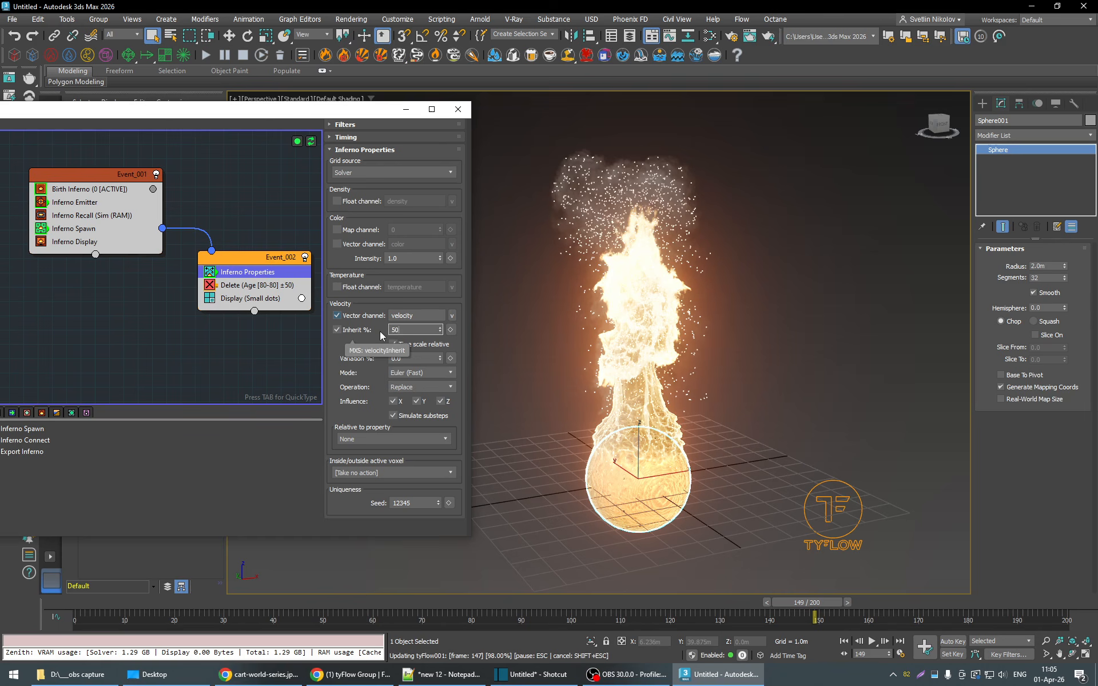
- Set the velocity Inherit in Inferno Properties to 50% and replay the simulation from frame 32 to frame 175
key("Return")
left_click_drag(812, 610, 247, 607)
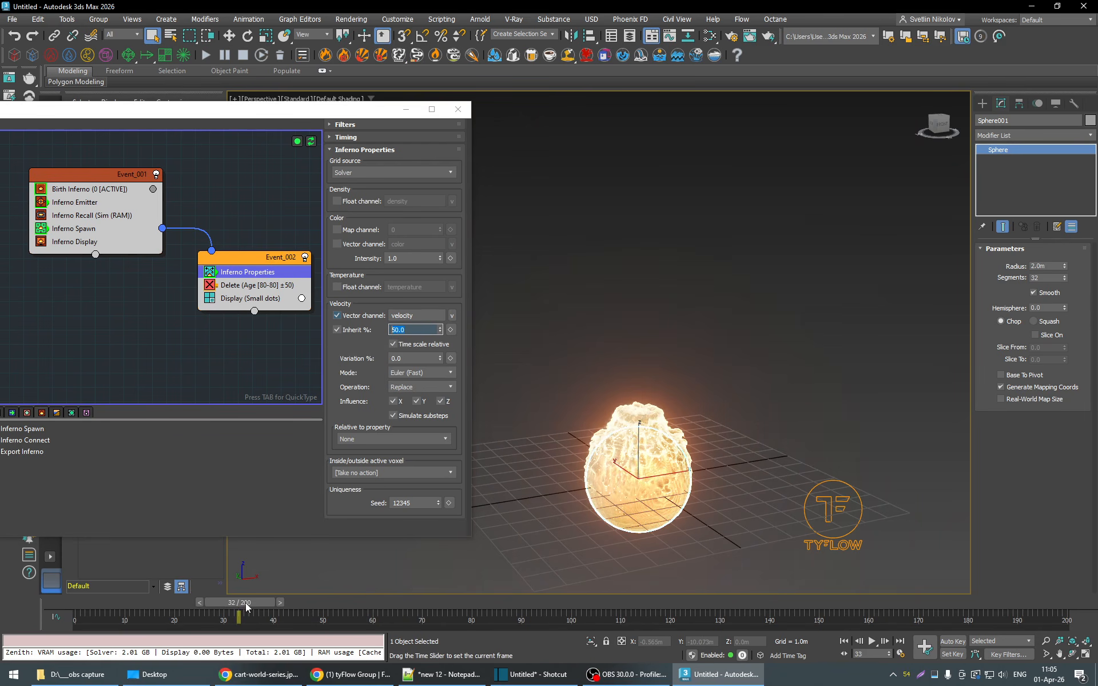
left_click(871, 642)
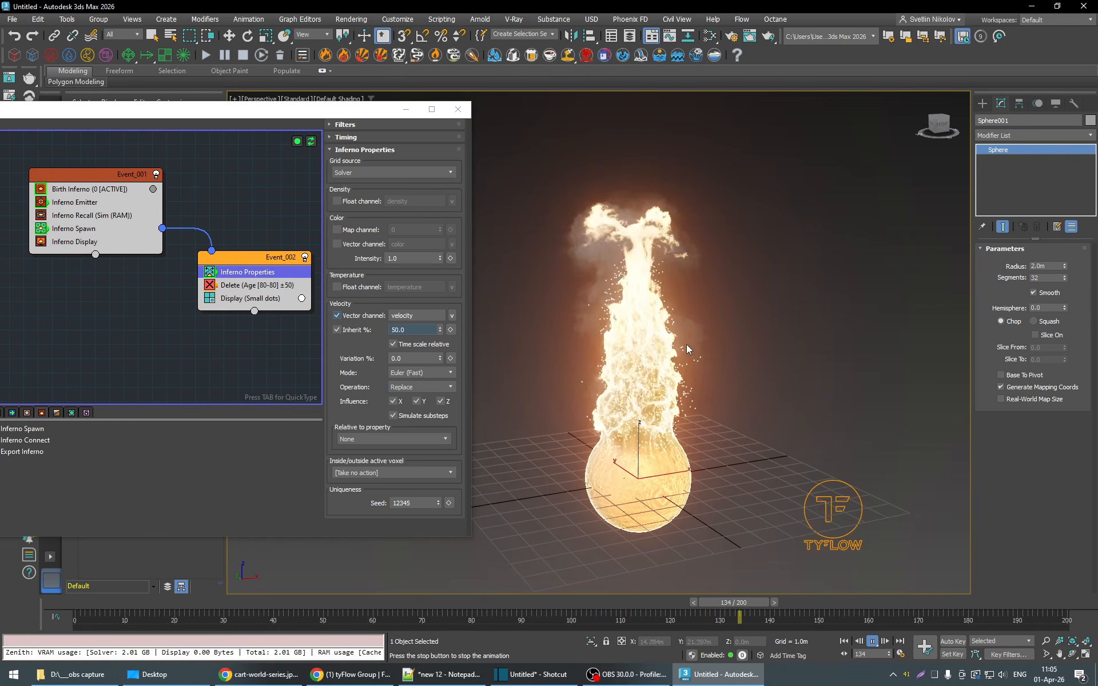
left_click(872, 642)
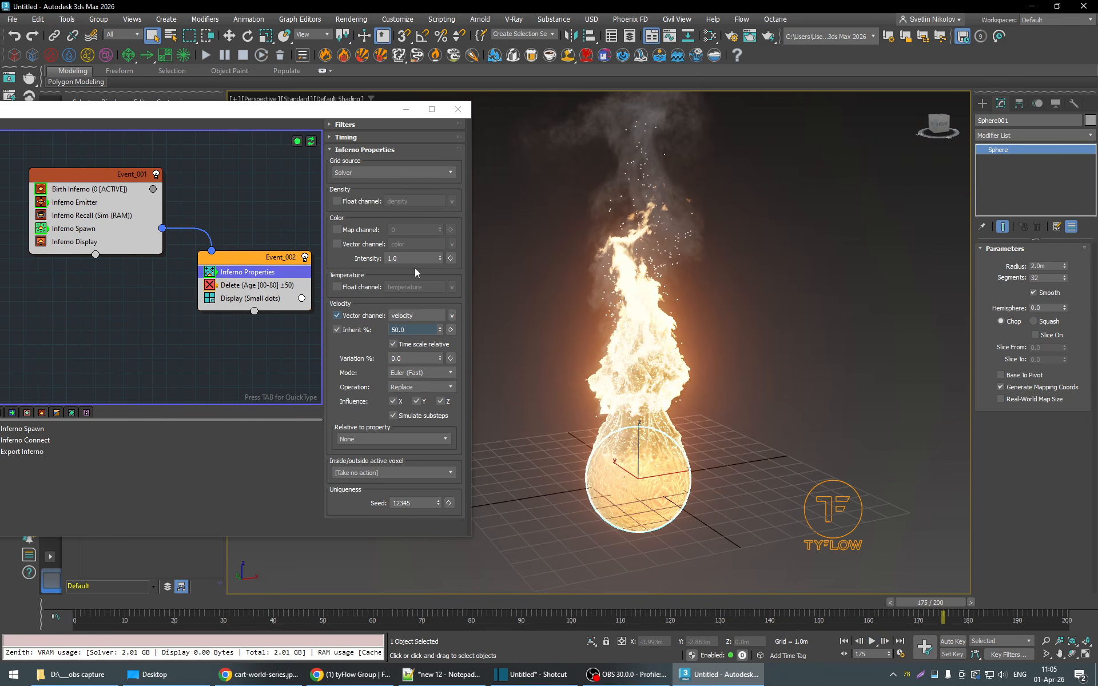
- Set the Inferno Spawn rate to 100 and replay the simulation from frame 49 to about frame 171
left_click(74, 228)
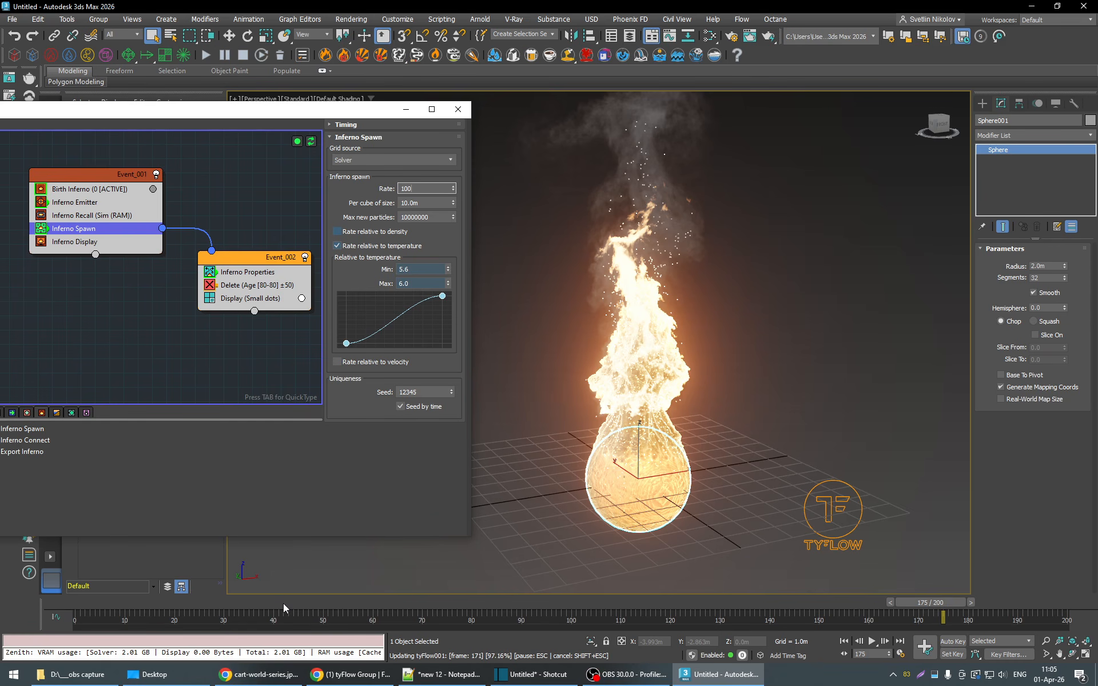
left_click_drag(469, 610, 376, 610)
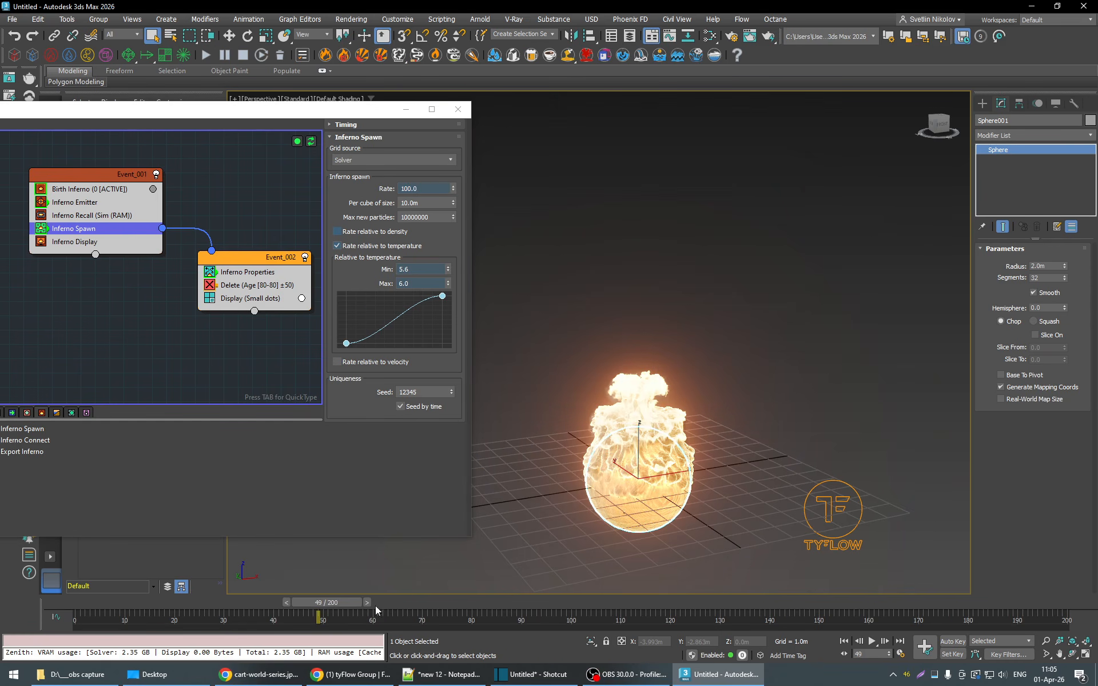
left_click(870, 643)
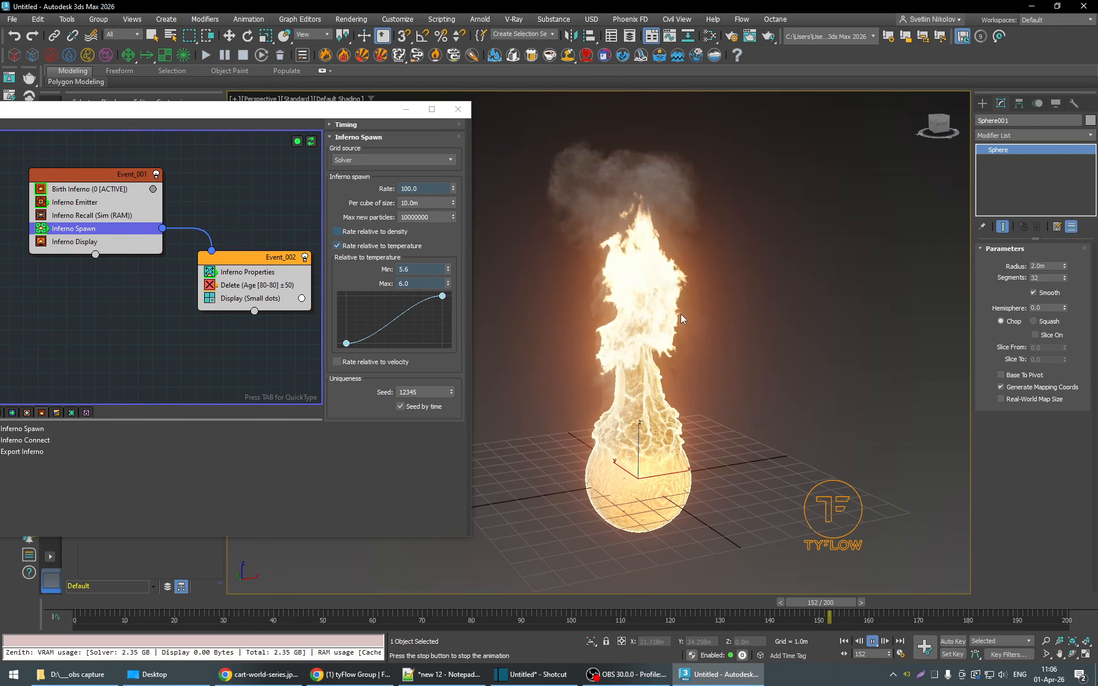
left_click(872, 641)
- Set the Inferno Spawn rate to 300 and play the simulation from frame 45 to the end of the timeline
left_click(305, 603)
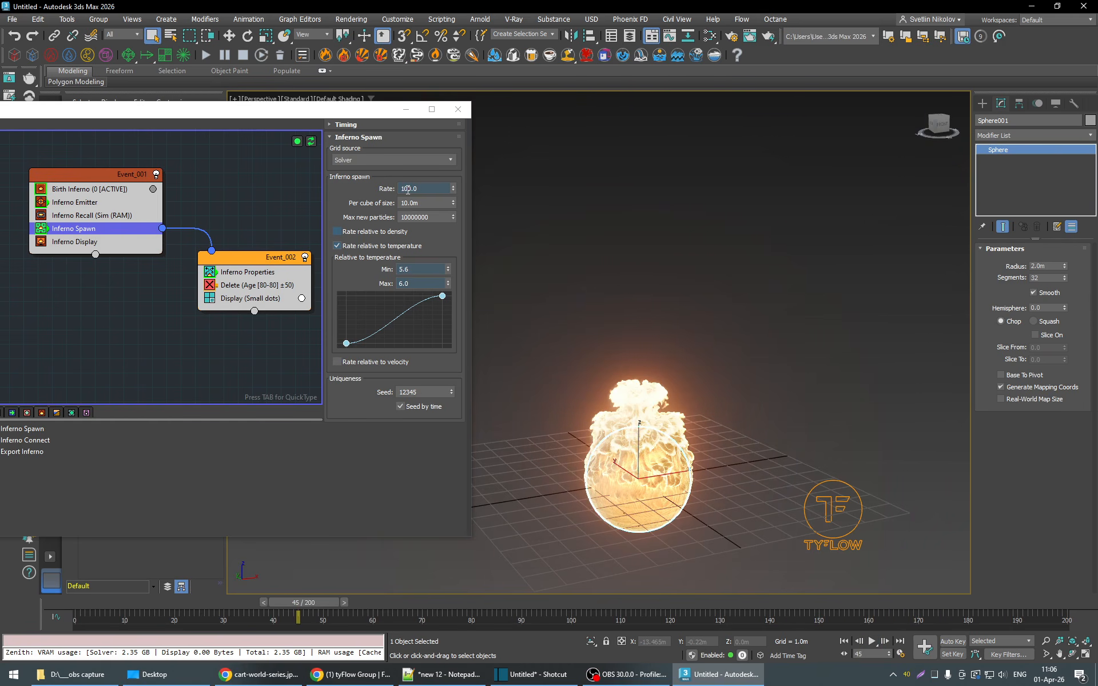
double_click(408, 188)
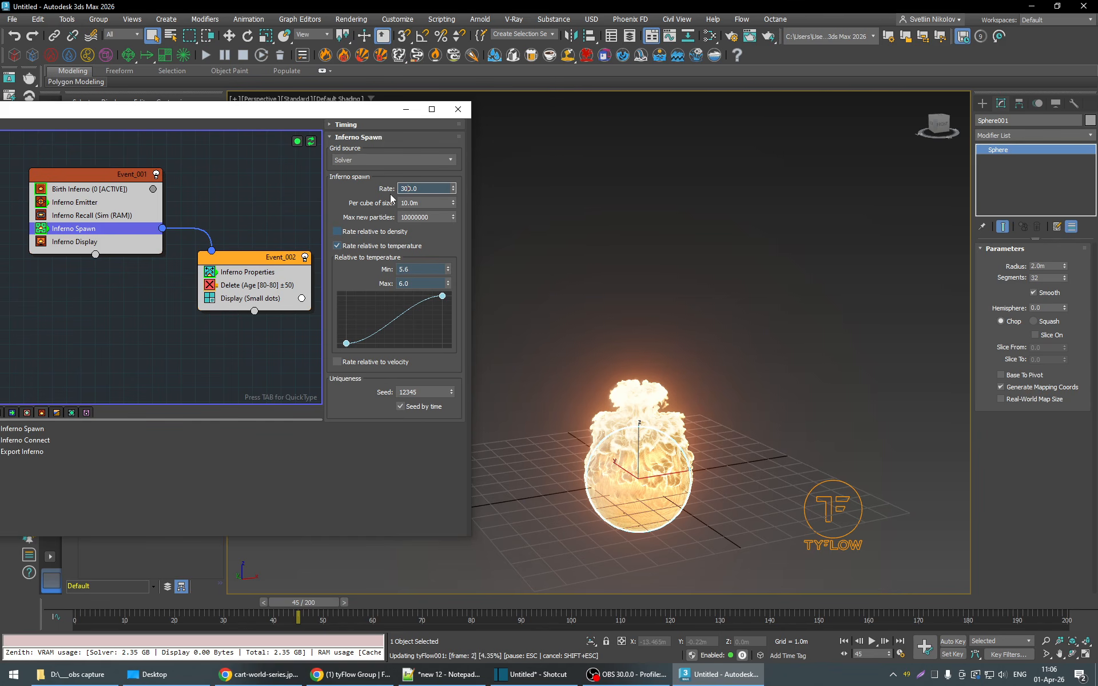
left_click(872, 641)
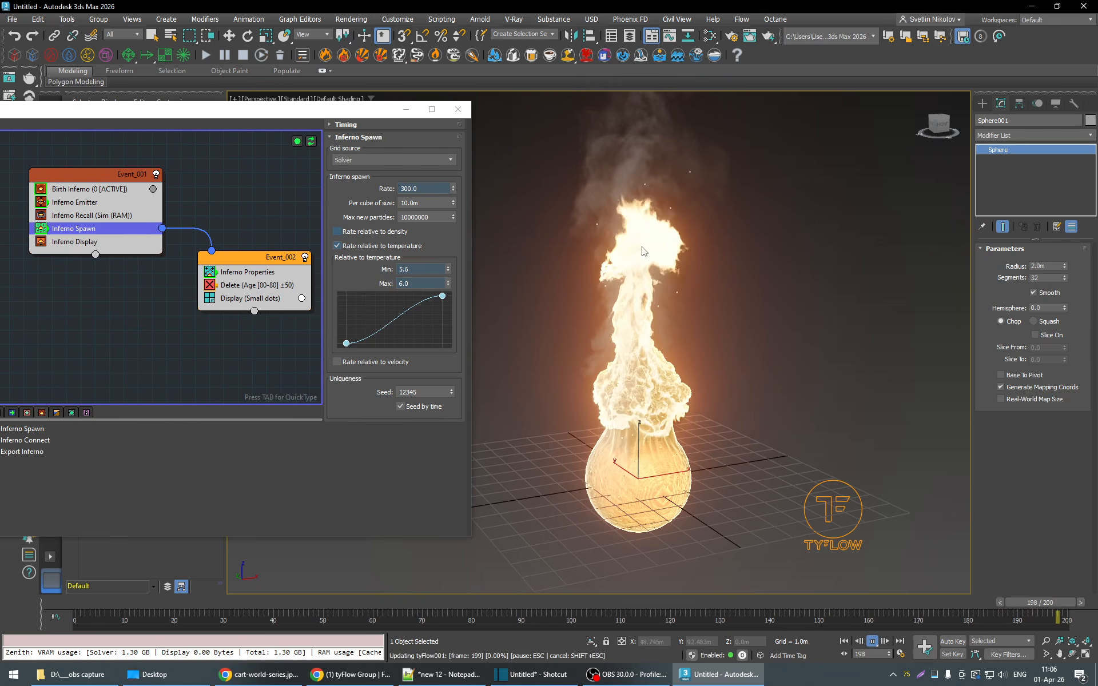
- Extend the animation length to 300 frames and continue playing the simulation to about frame 268
right_click(873, 645)
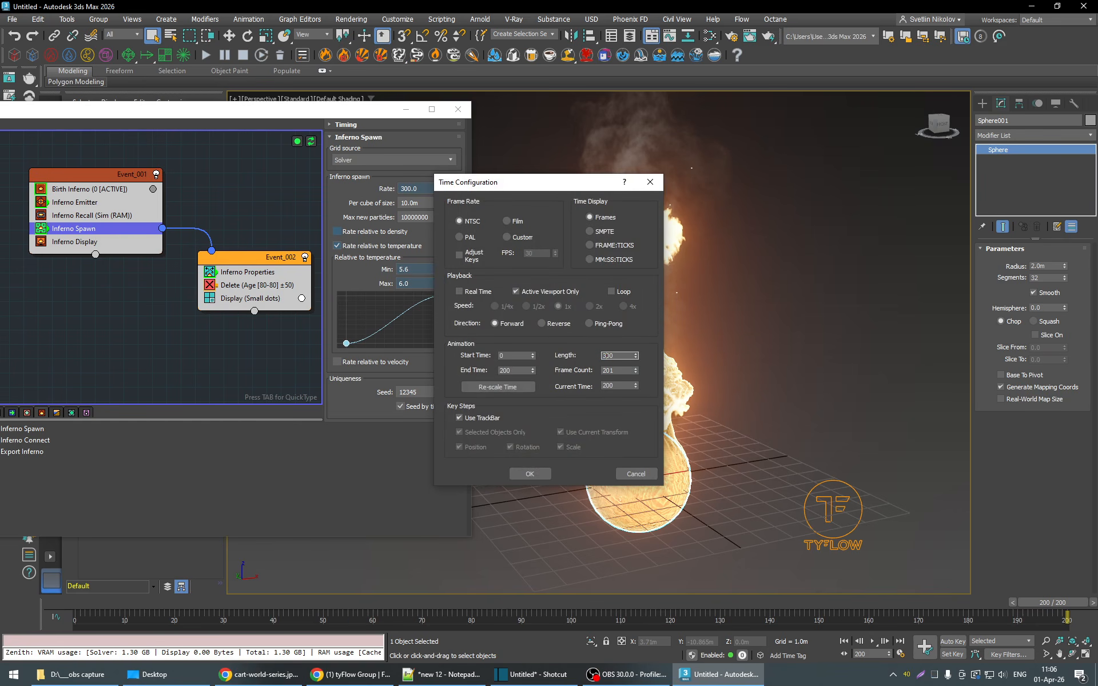
left_click(529, 474)
left_click(872, 645)
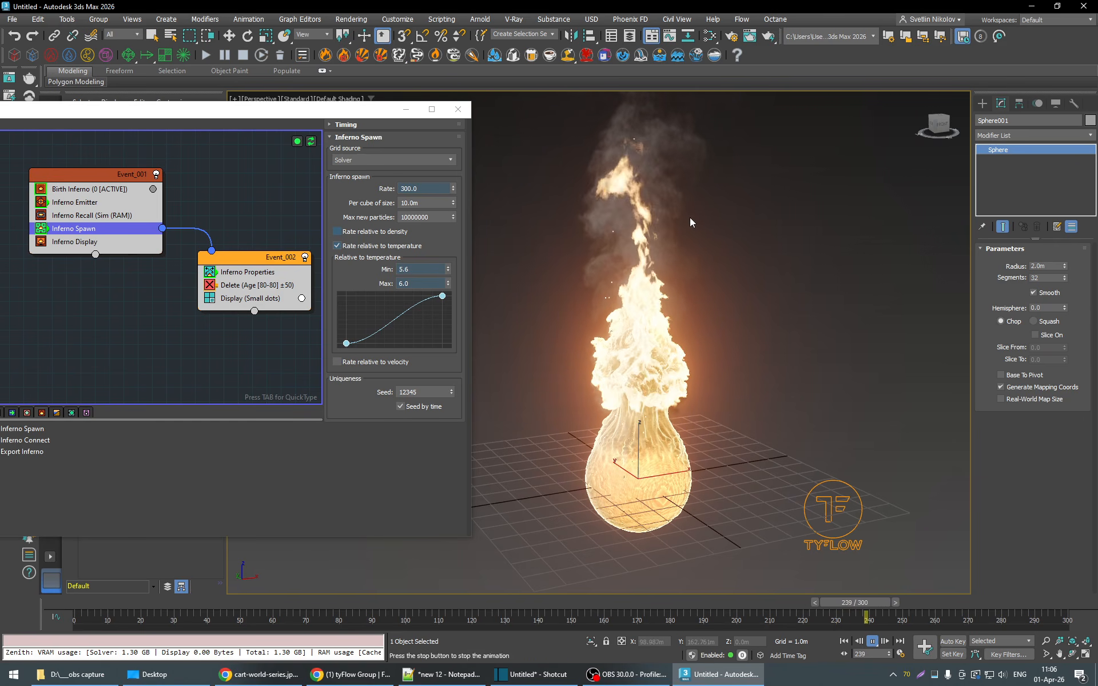
left_click(873, 645)
- Replay the simulation up to frame 206 to examine the embers above the fire, and return to frame 154
left_click_drag(962, 601, 540, 602)
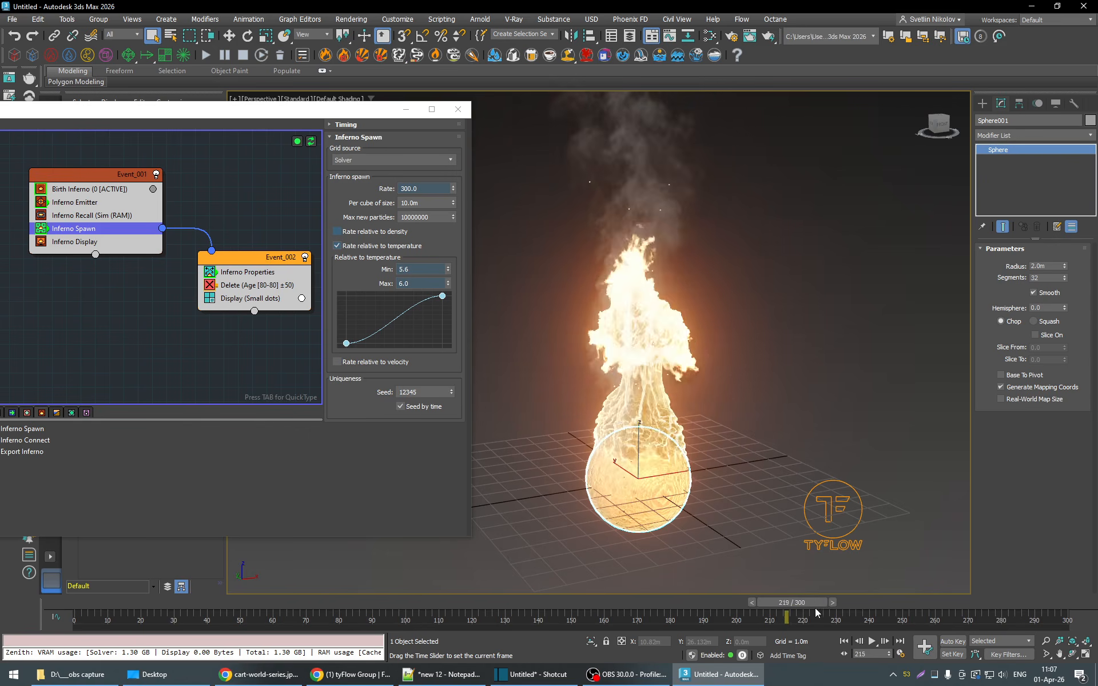
left_click(874, 645)
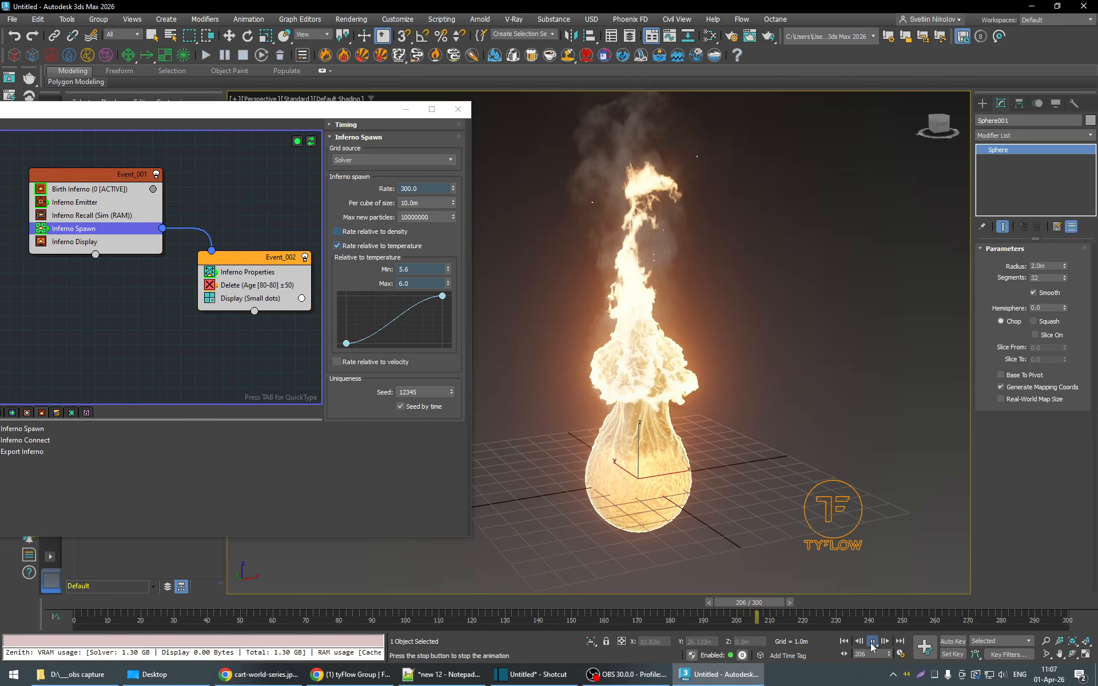
left_click(871, 644)
left_click_drag(768, 605, 597, 614)
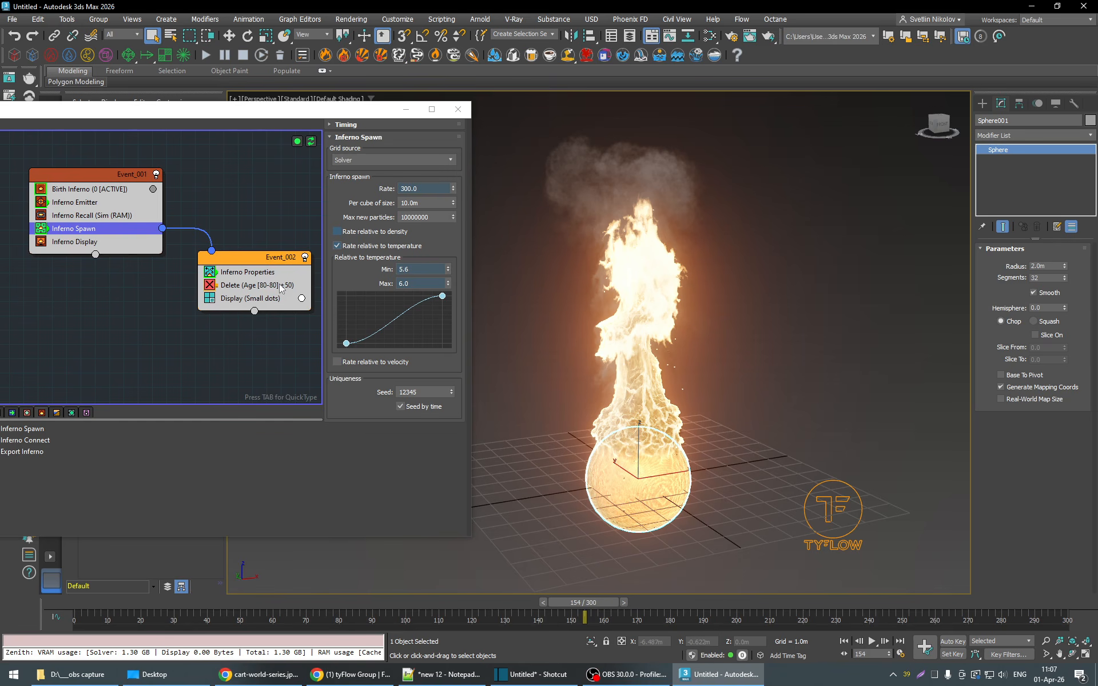
- Add a Spline Paths operator to Event_002
left_click(234, 260)
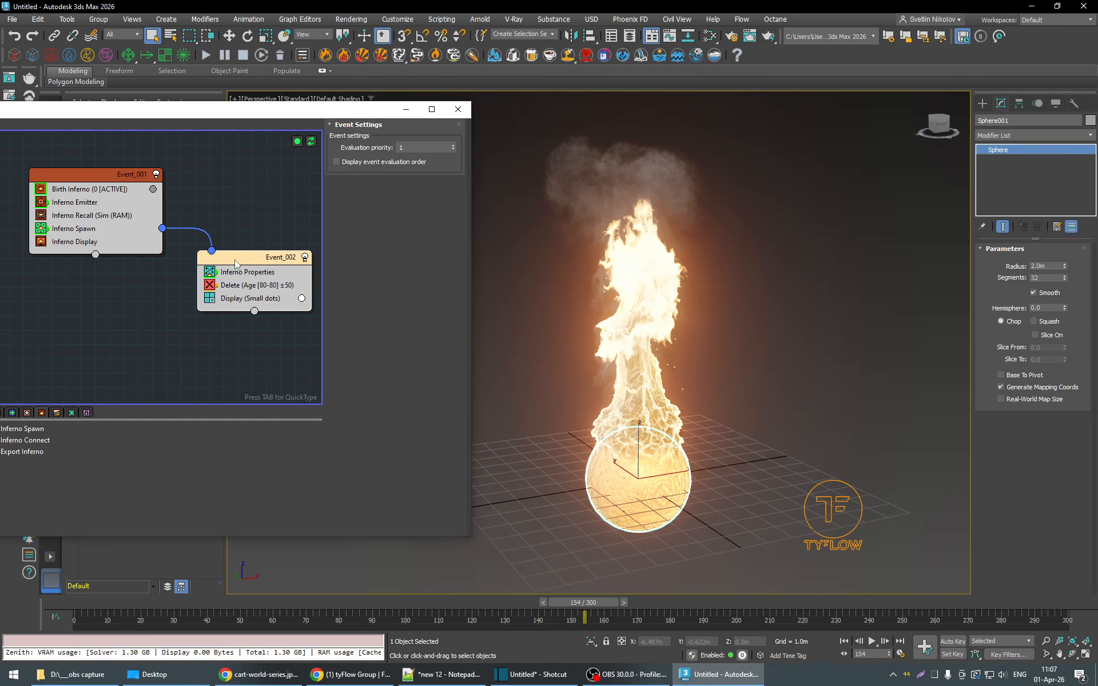
key("Tab")
type("splin")
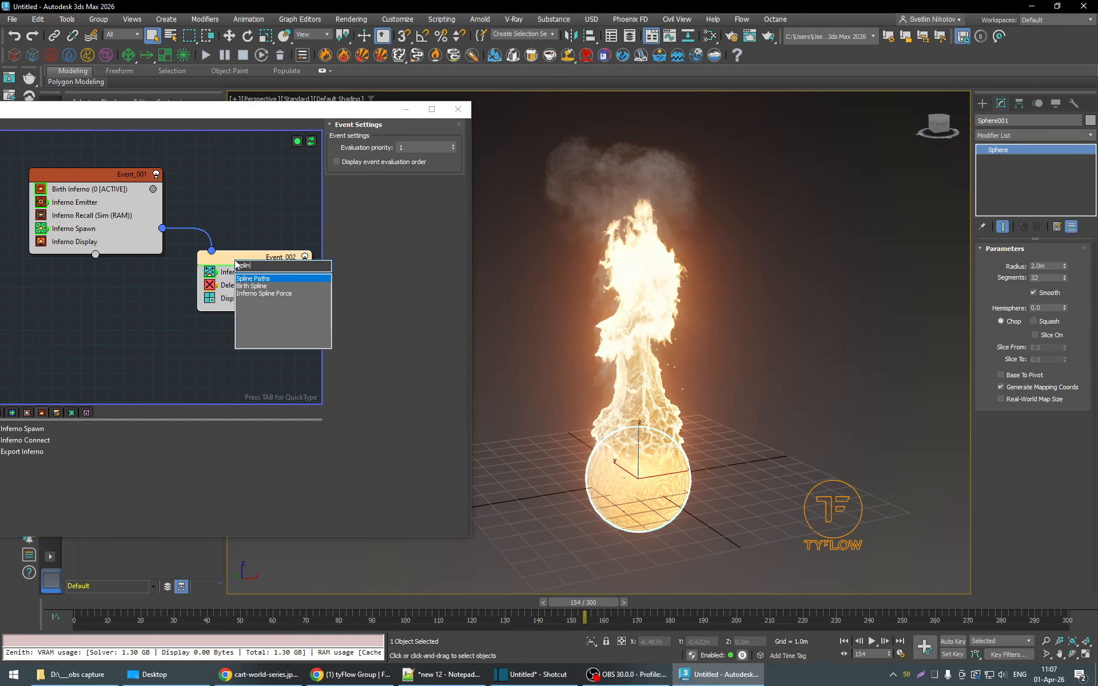
left_click(248, 279)
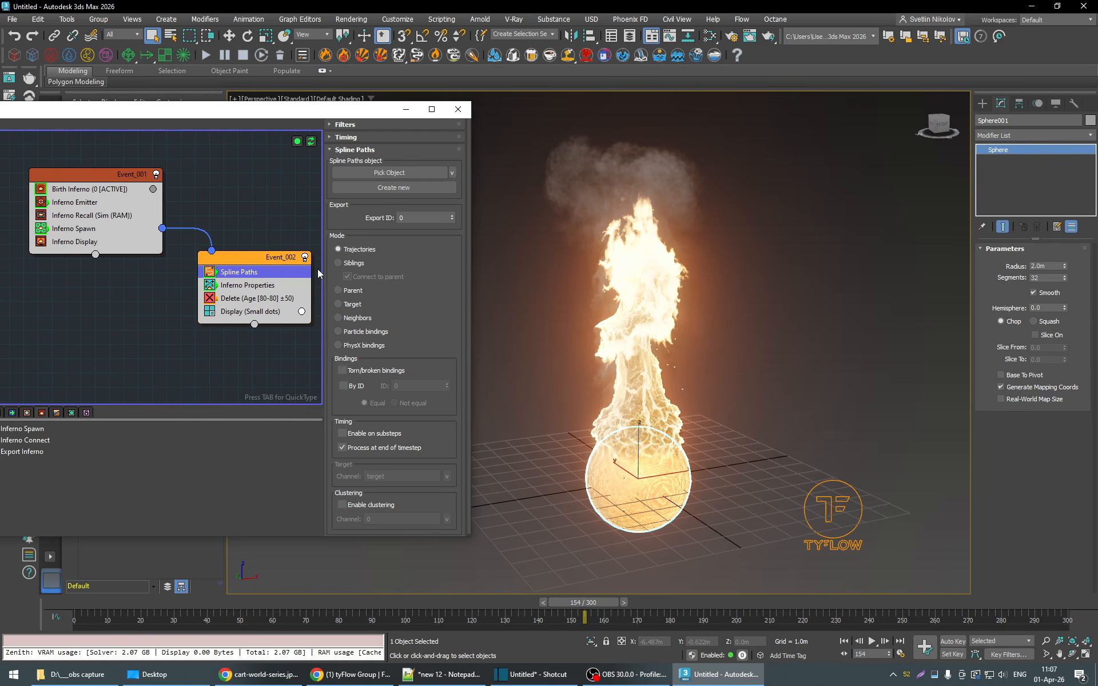
- Move Spline Paths below the Delete operator in Event_002 and create a new splines object for it
left_click(267, 602)
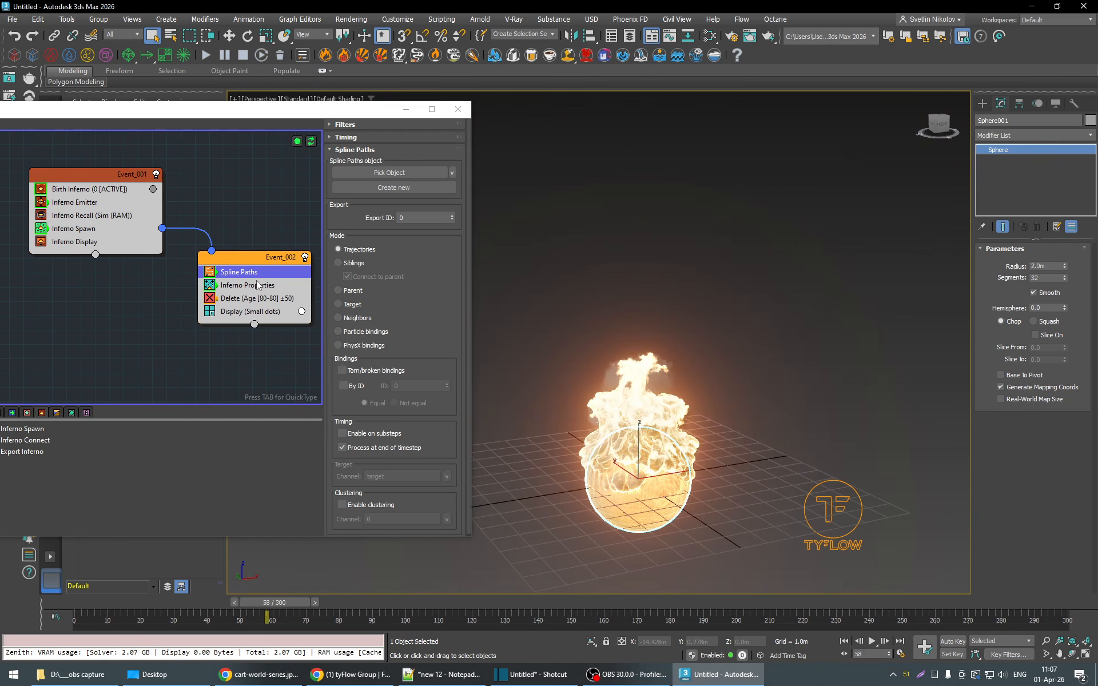
left_click_drag(258, 285, 249, 305)
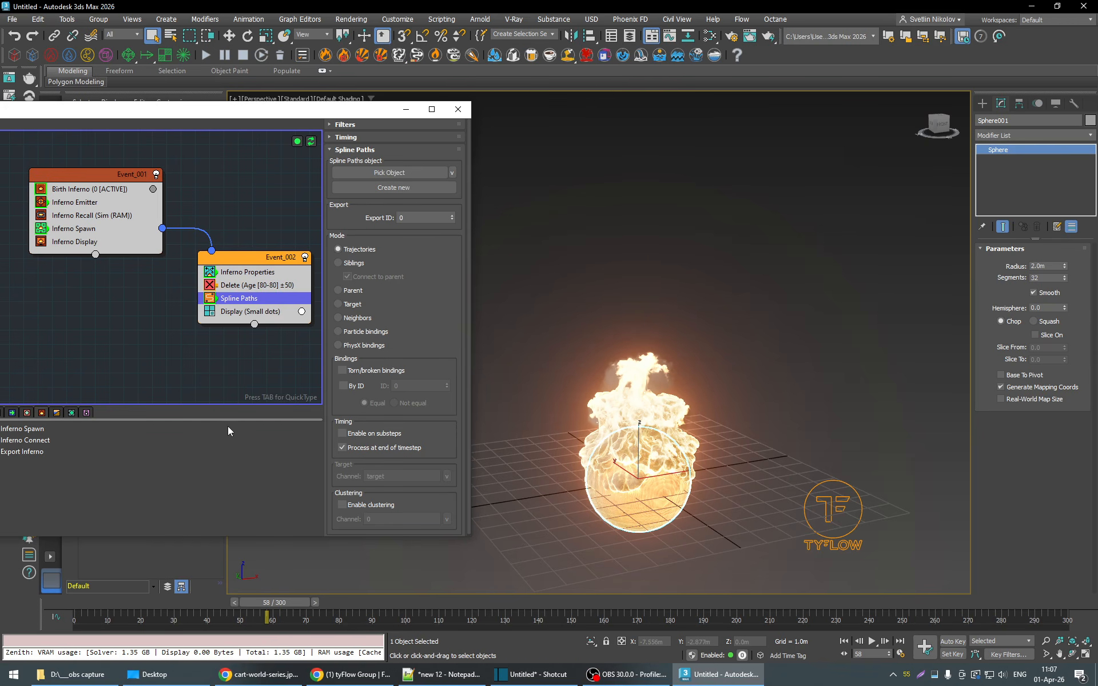
left_click(872, 641)
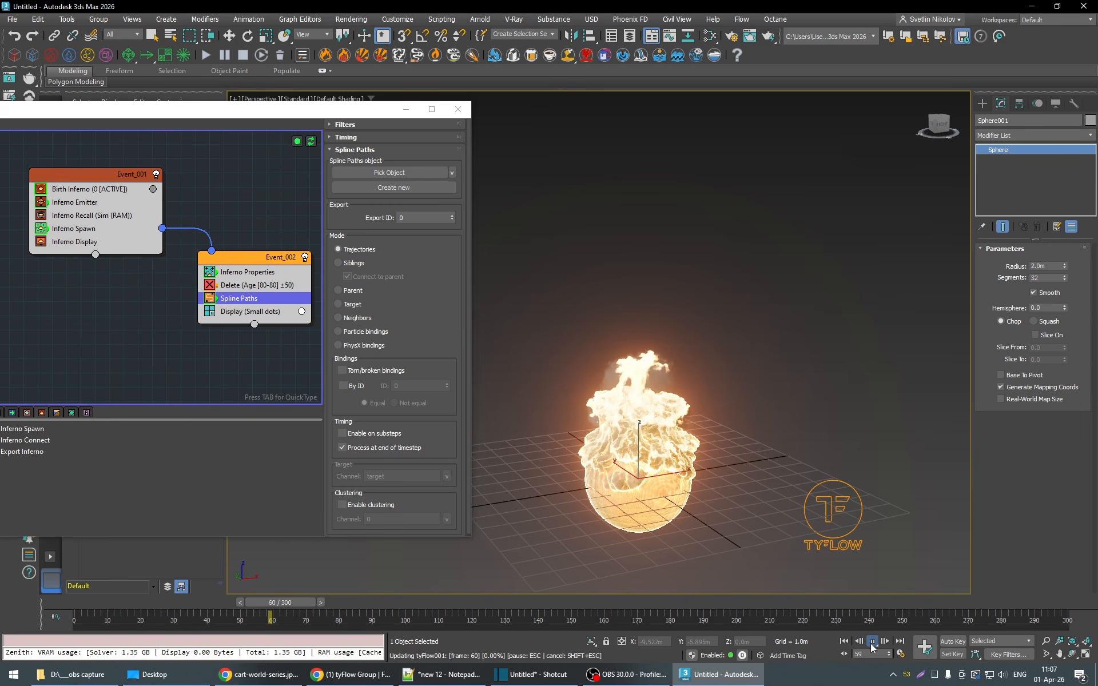
left_click(393, 187)
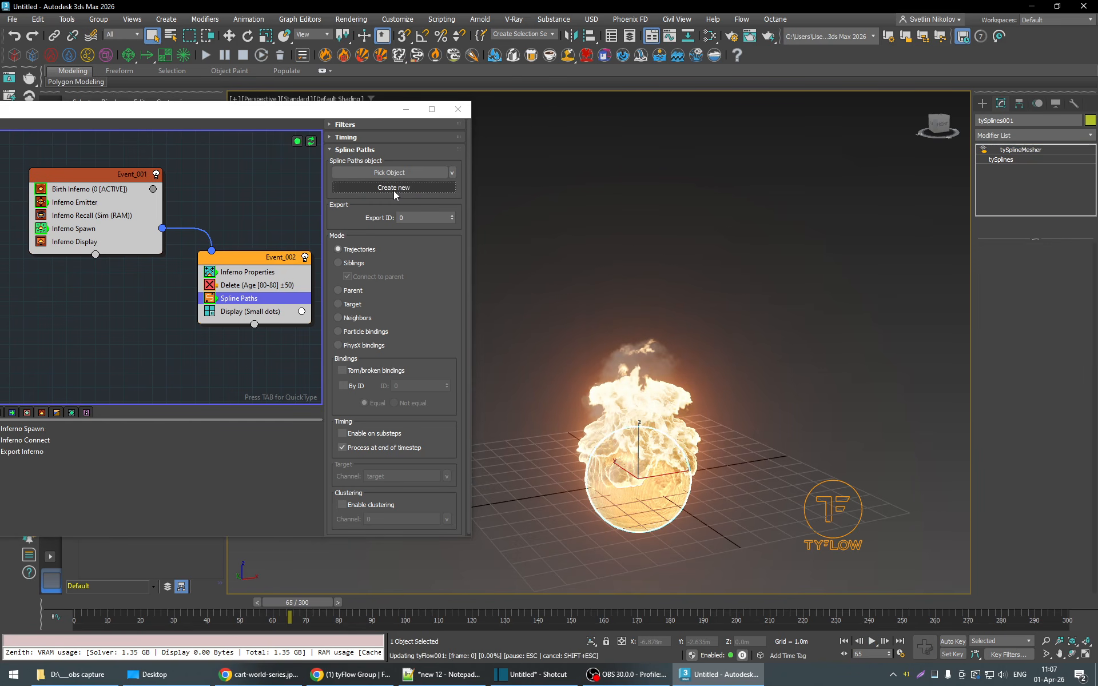
- Play the simulation to about frame 199 to check the ember trails, and disable the Display operator in Event_002
left_click(871, 644)
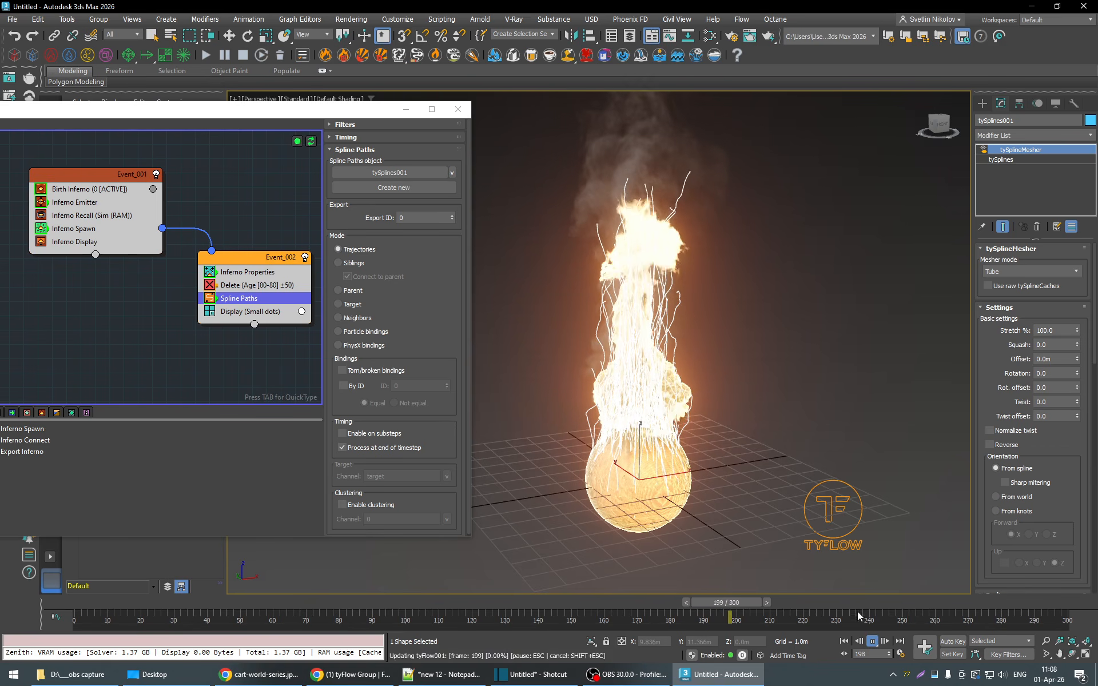
left_click_drag(774, 611, 826, 606)
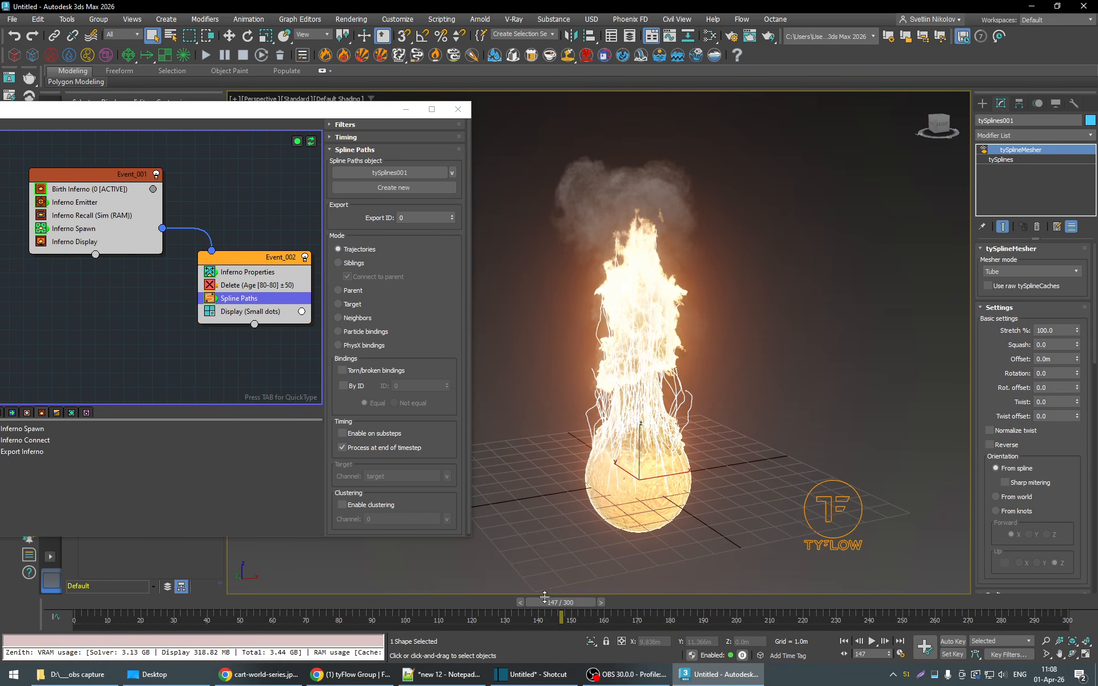
left_click(211, 314)
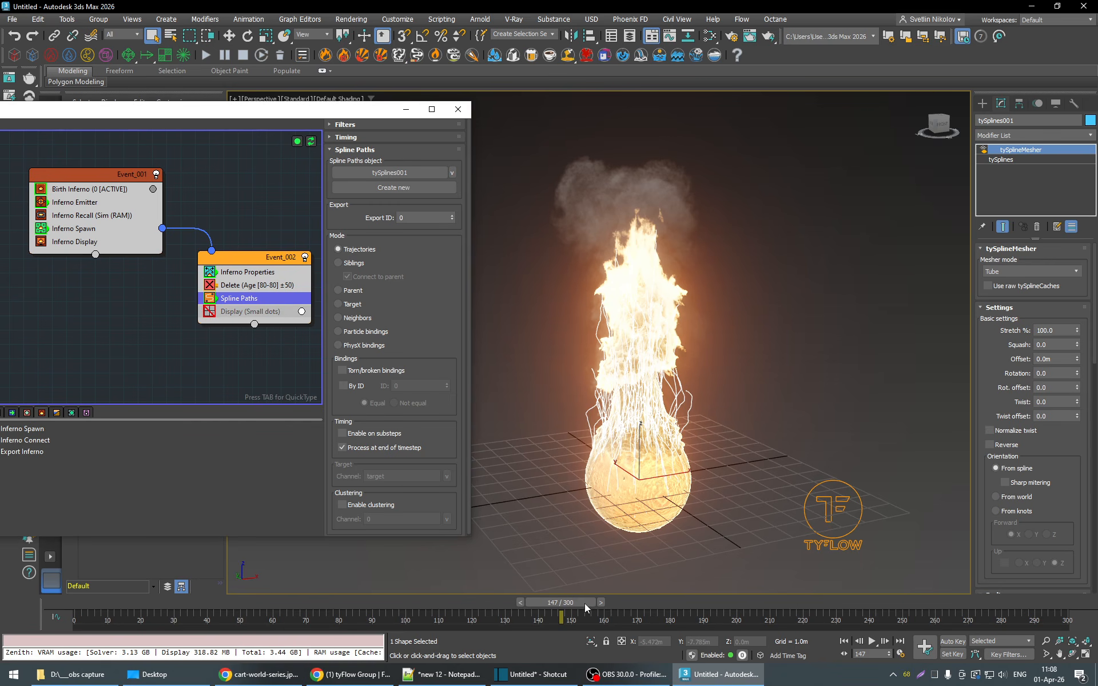
left_click_drag(584, 605, 633, 612)
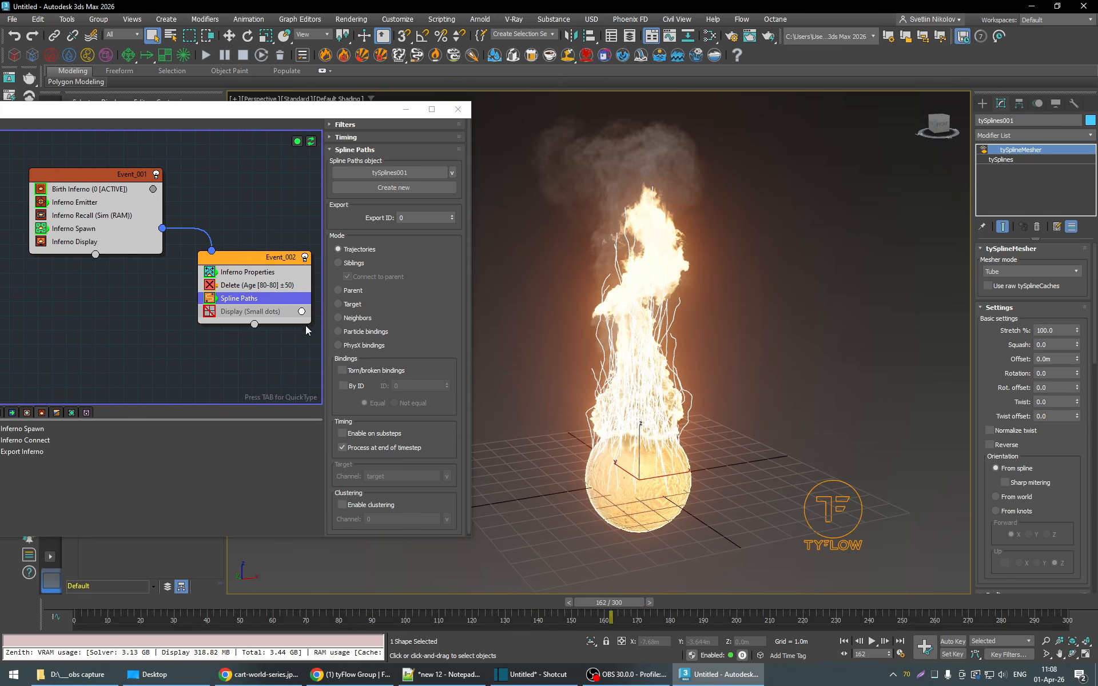
- Set the Max age of the tySplines object to 5 and replay the simulation from frame 72 to about frame 209
left_click(1010, 160)
left_click_drag(1082, 389, 1083, 380)
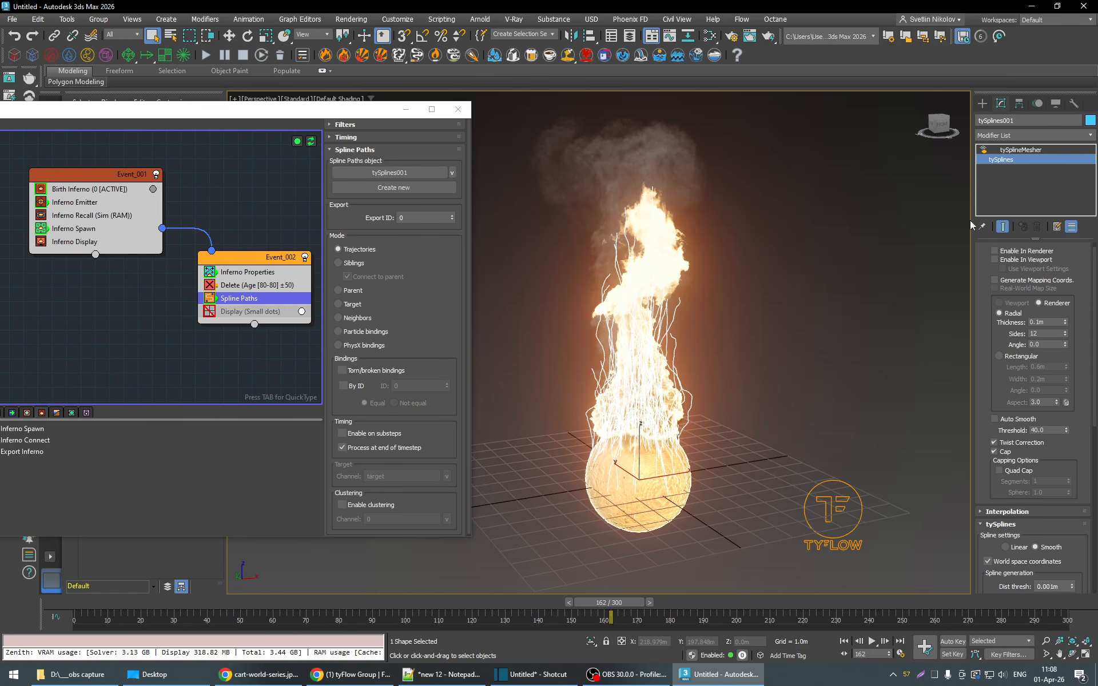
left_click(1017, 150)
left_click(1006, 162)
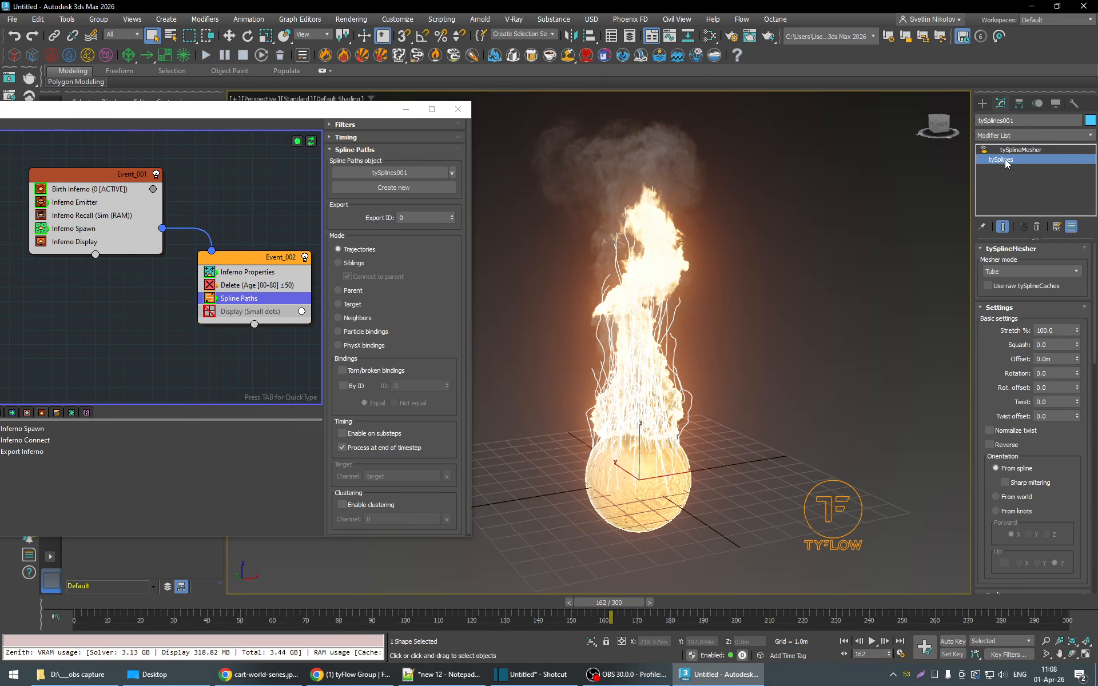
scroll(1086, 364, "down", 5)
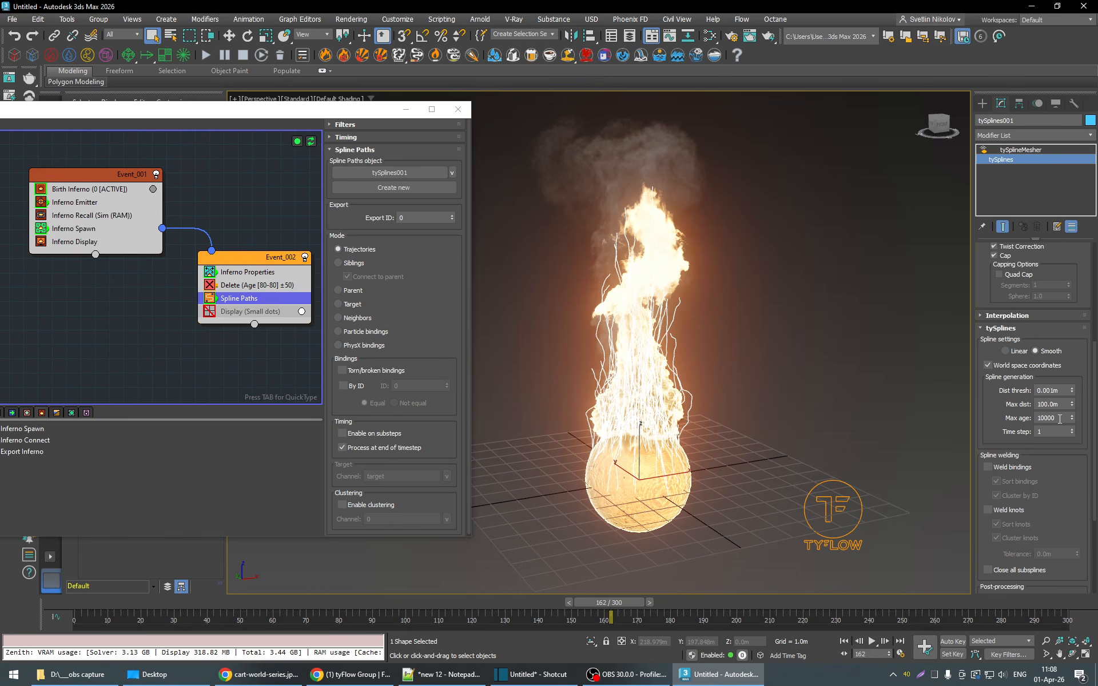
left_click_drag(328, 607, 313, 607)
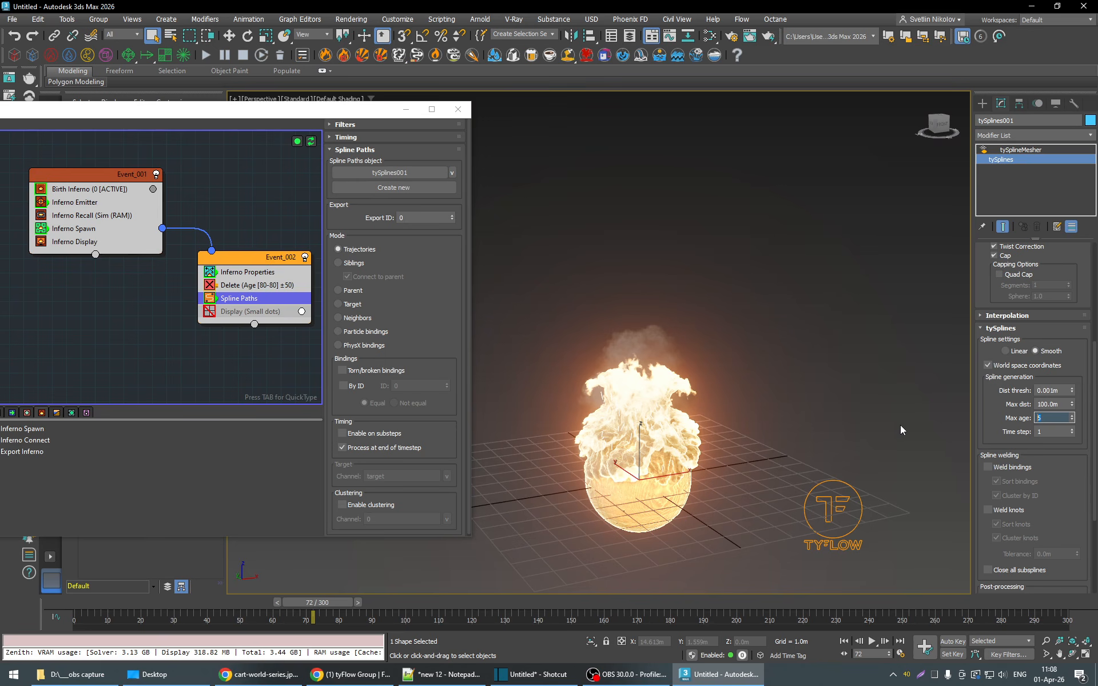
left_click(872, 642)
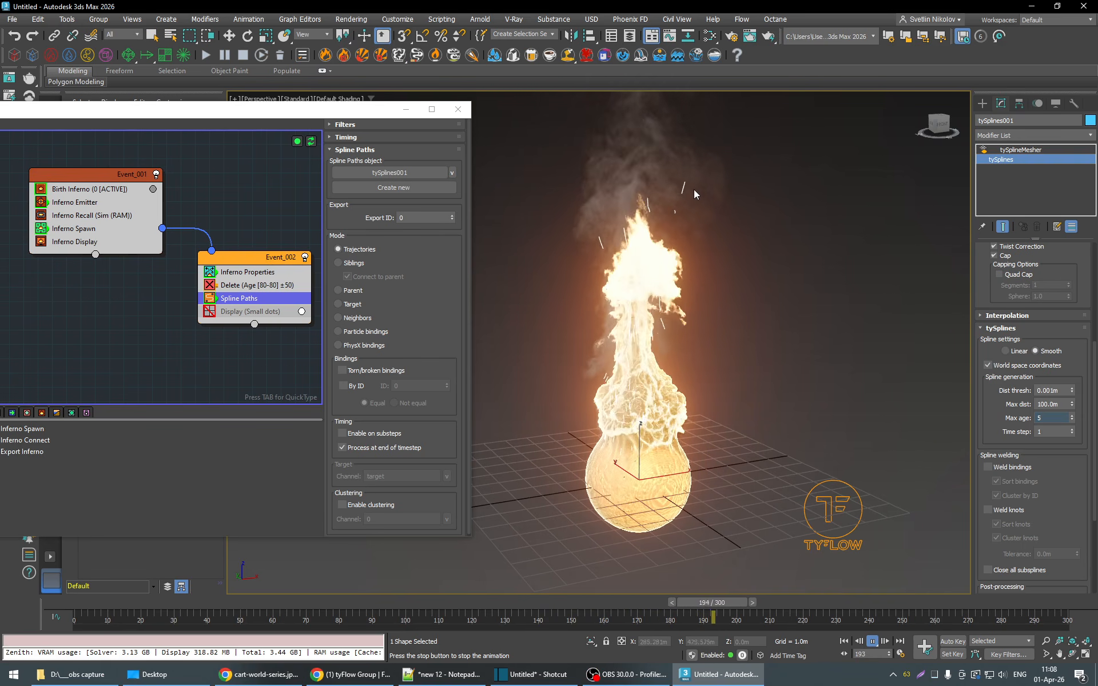
left_click(874, 643)
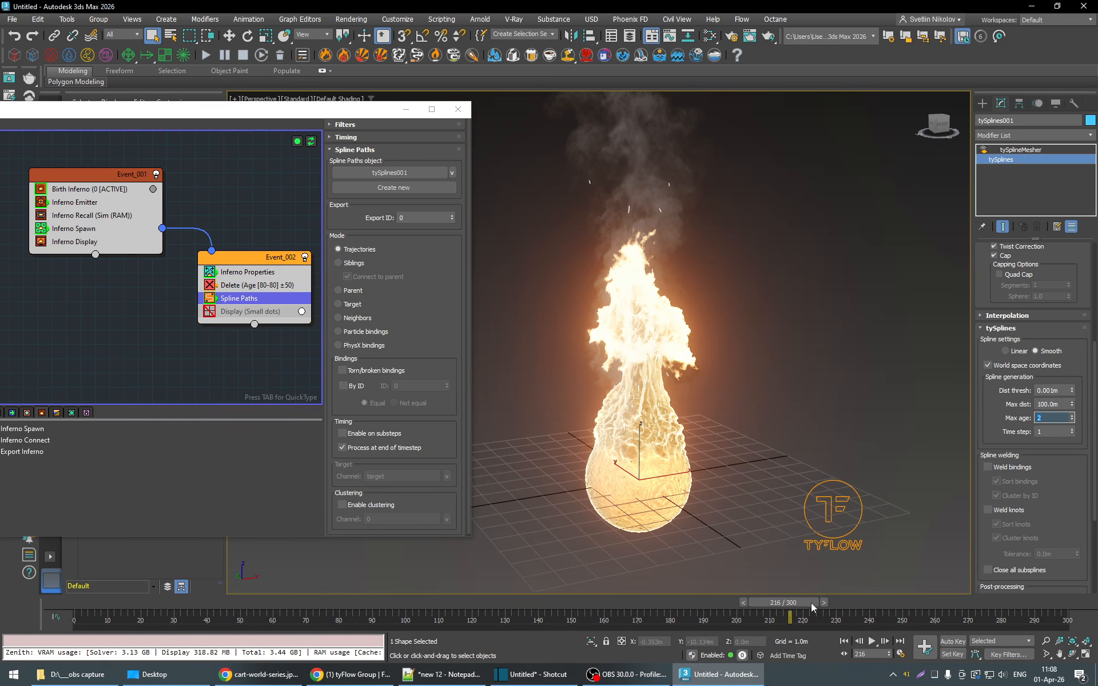
- Try tySplines Max age values of 2, 15 and 1 around frame 219
mouse_move(812, 608)
left_mouse_down()
mouse_move(879, 602)
mouse_move(898, 627)
mouse_move(662, 613)
mouse_move(803, 614)
left_mouse_up()
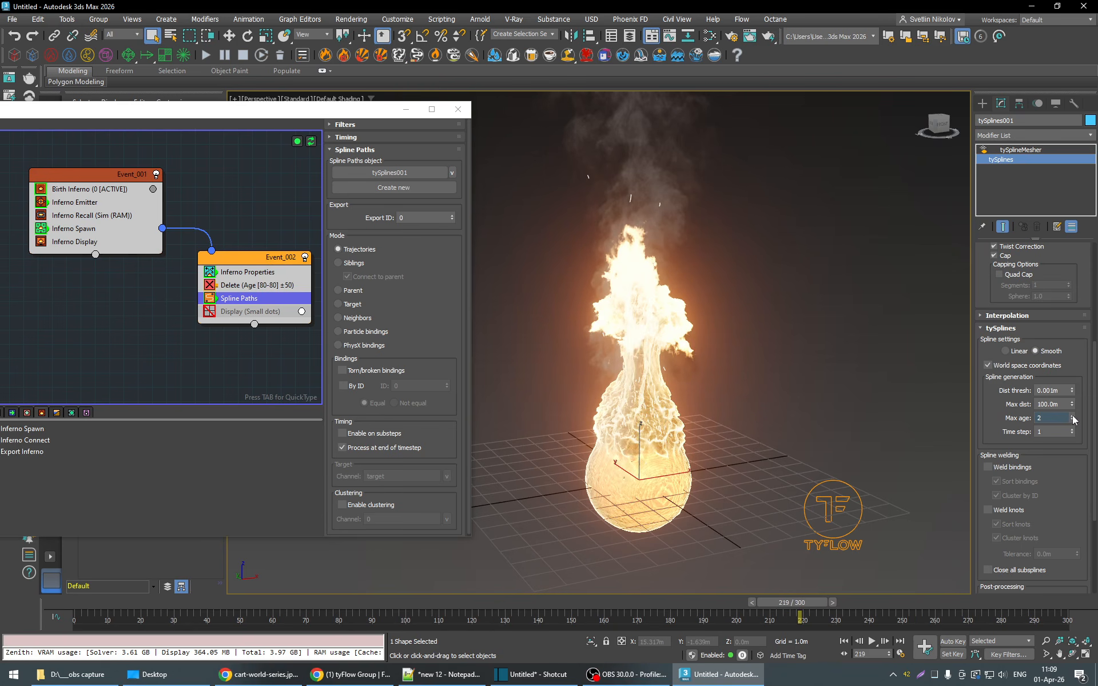
mouse_move(1072, 418)
left_mouse_down()
mouse_move(1071, 391)
mouse_move(1075, 430)
left_mouse_up()
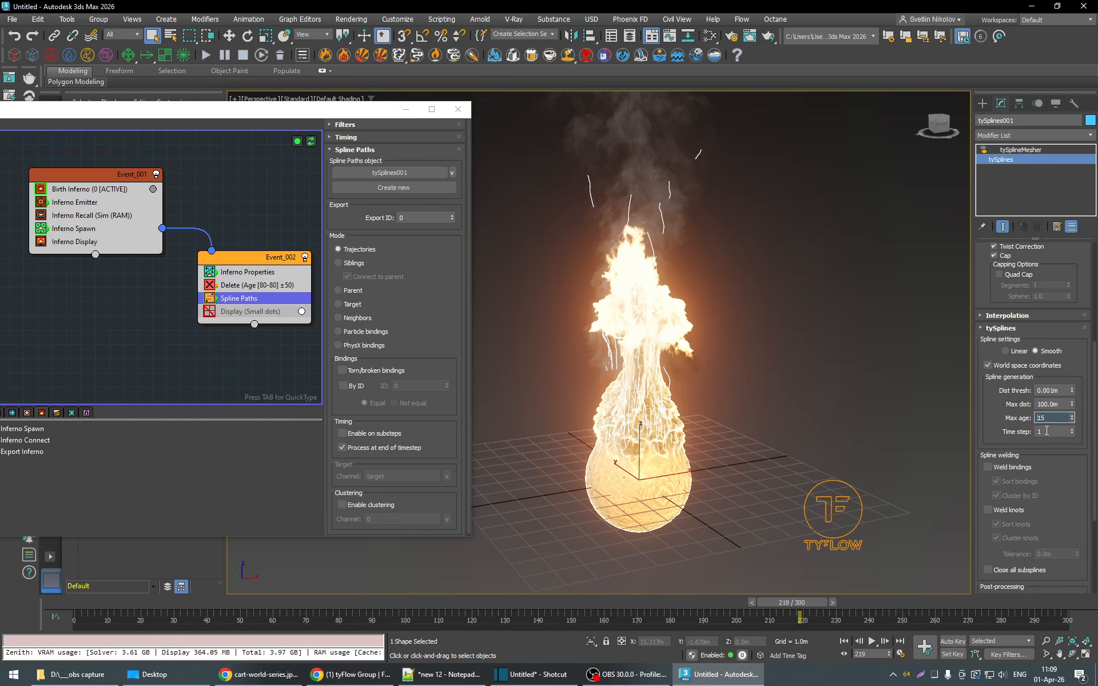
key("BackSpace")
type("1")
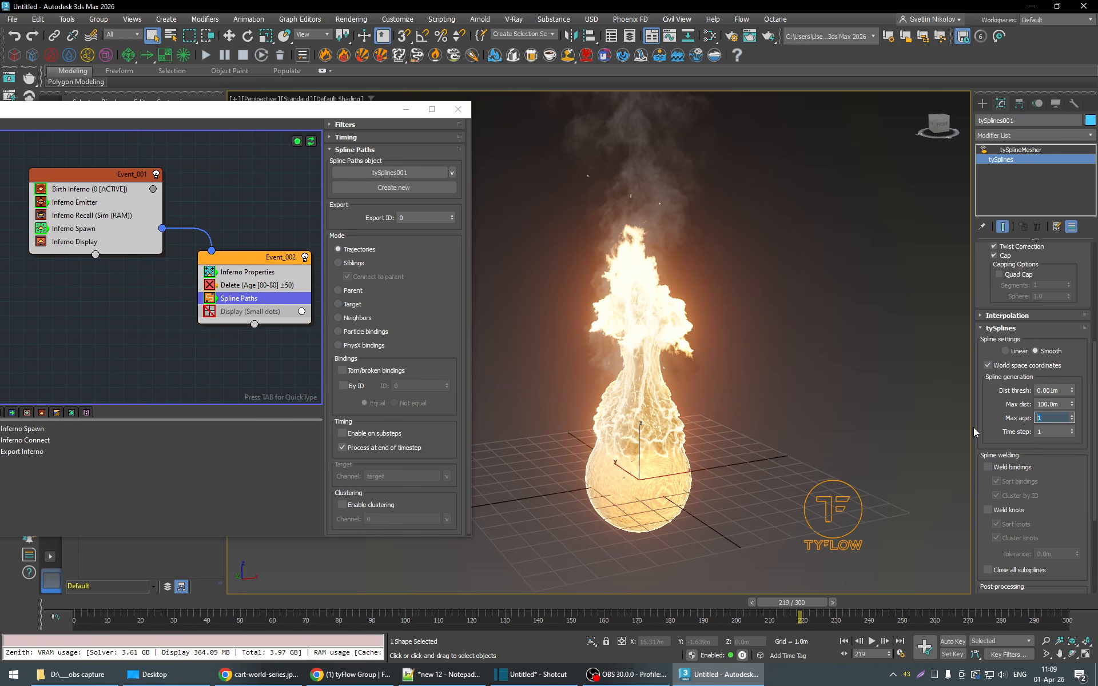
- Set the tySplines Max age to 2 and replay the simulation up to frame 219
left_click_drag(791, 600, 736, 607)
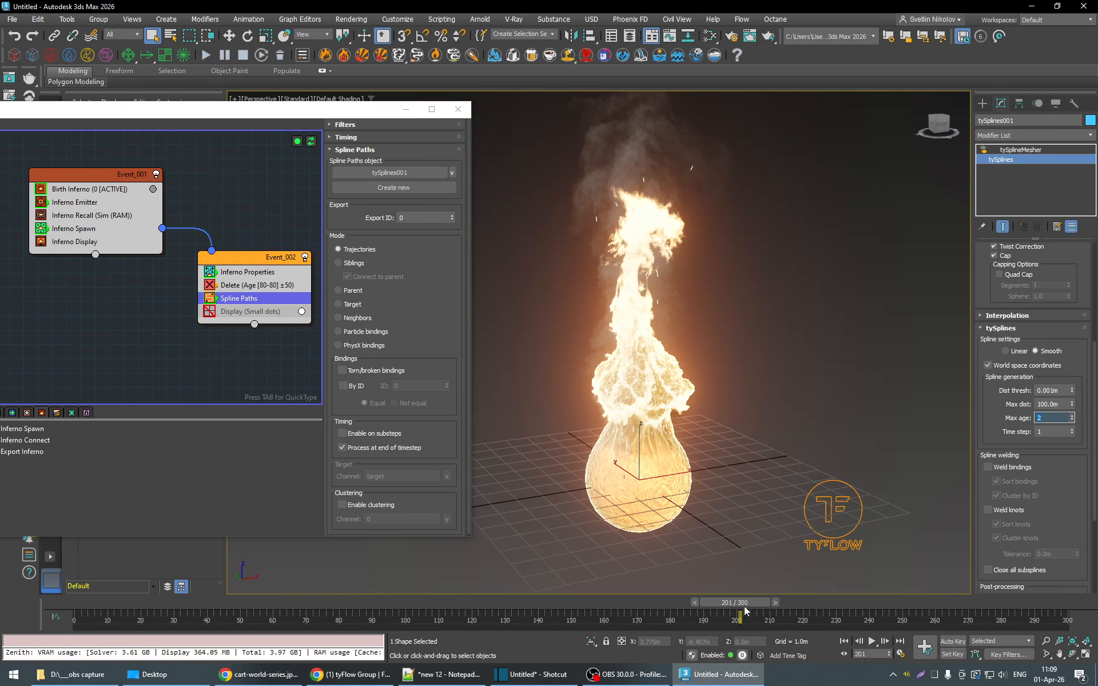
left_click_drag(713, 603, 445, 606)
left_click(871, 641)
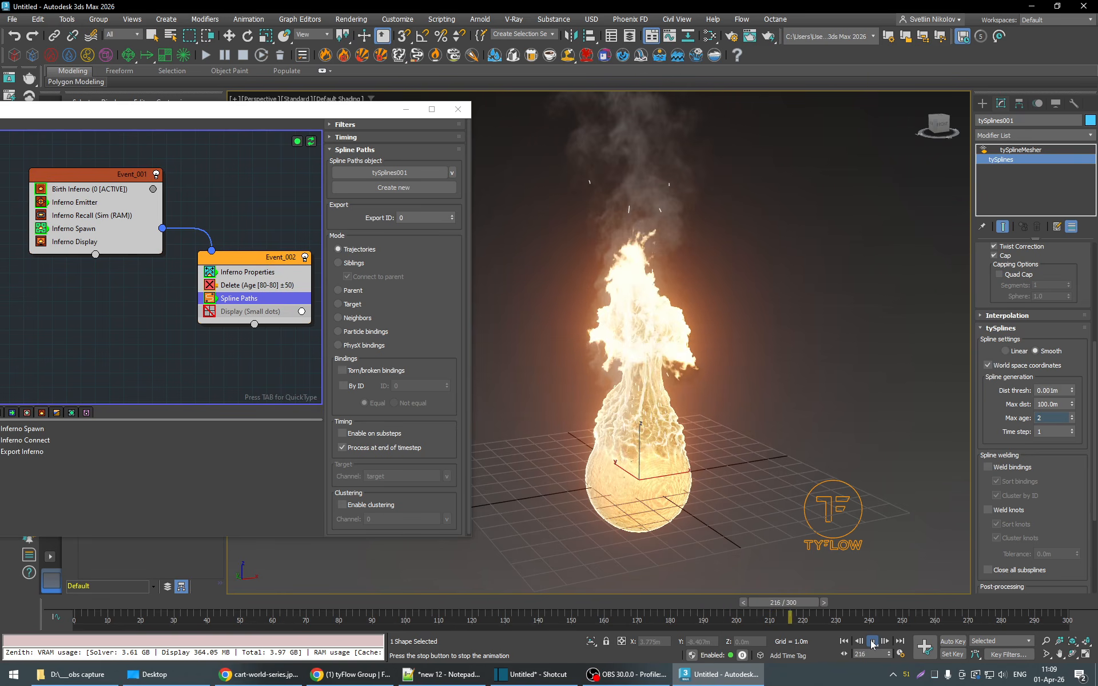
left_click(871, 644)
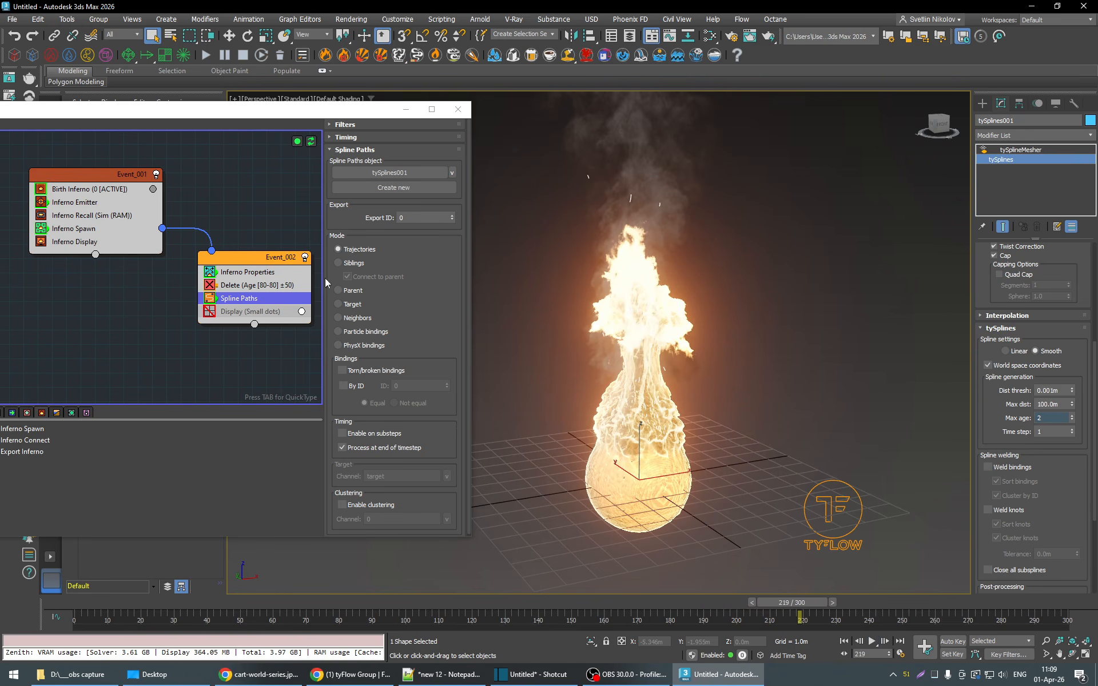
- Close the tyFlow editor, unhide Box001 and hide Sphere001
left_click(457, 110)
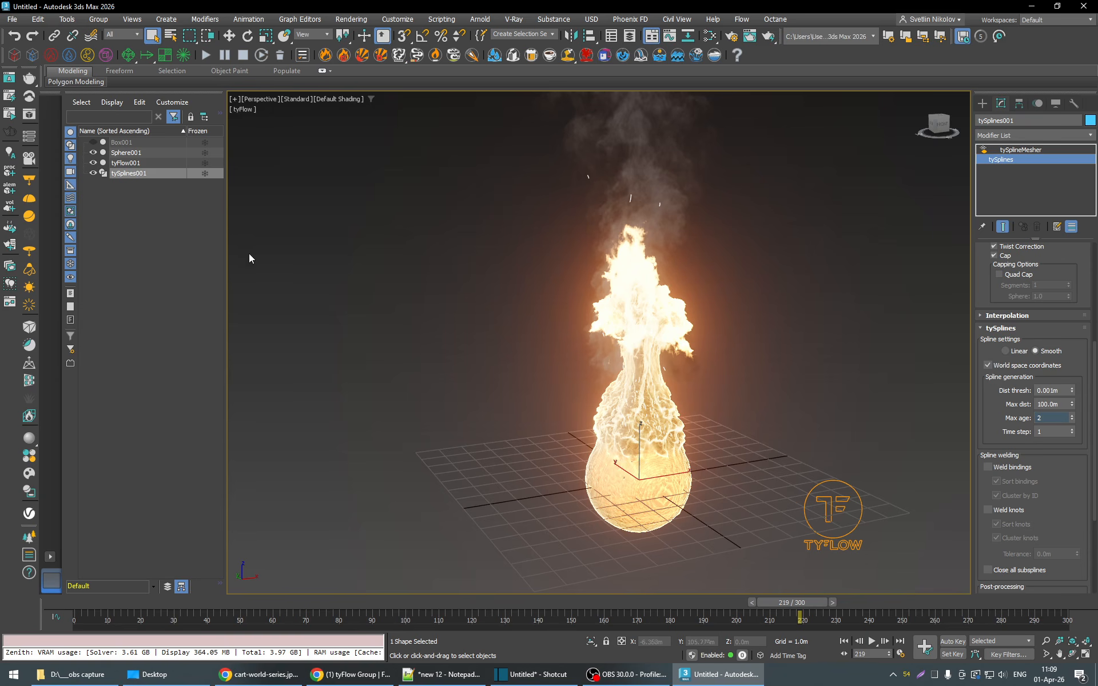
left_click(93, 142)
left_click(93, 152)
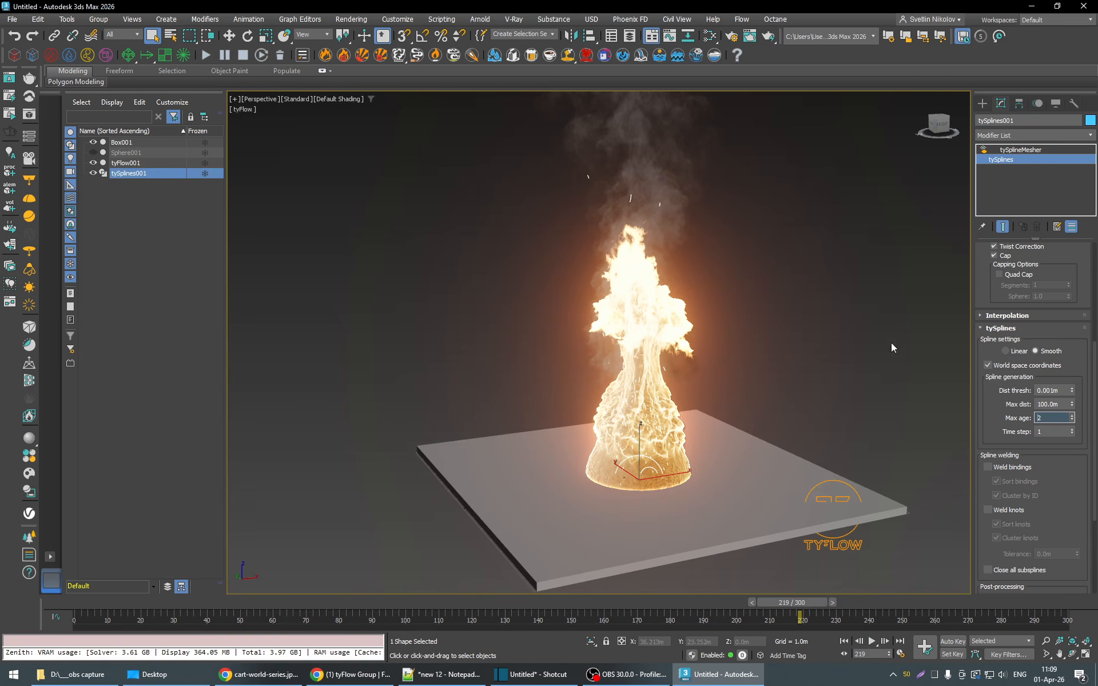
- Reopen the editor of tyFlow001, show the Inferno Emitter settings in Event_001 and move the editor clear of the fire
left_click(861, 496)
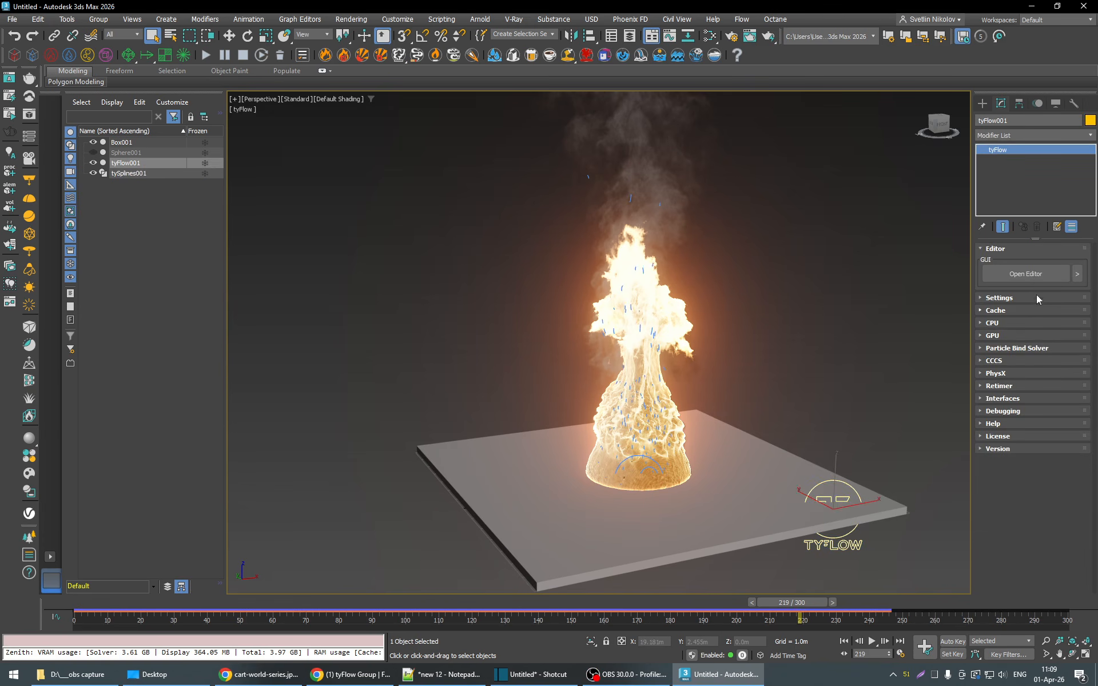
left_click(1025, 273)
left_click(83, 205)
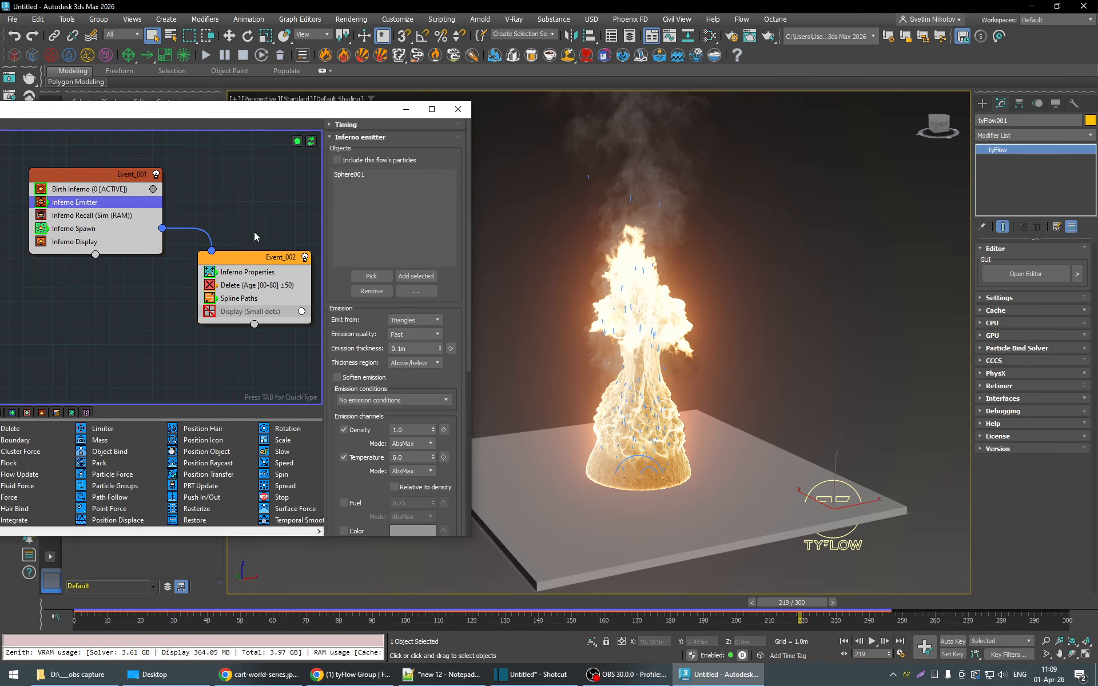
left_click_drag(227, 113, 171, 107)
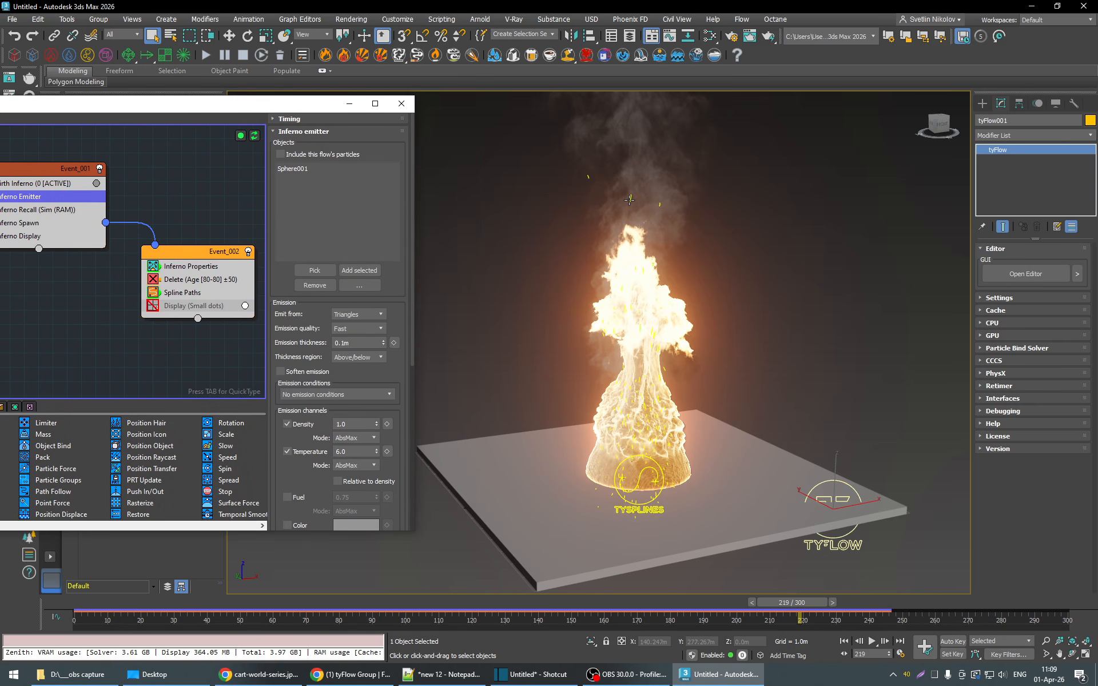
- Change the object color of tySplines001 to white, deselect it and check the sparks at frame 215
left_click(631, 199)
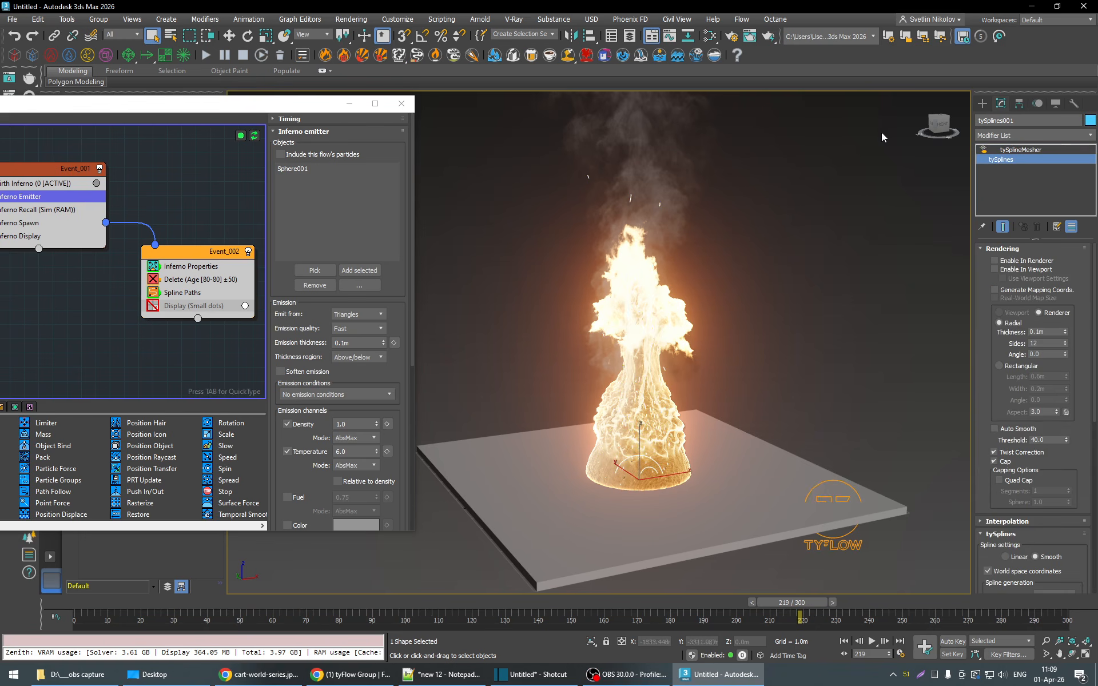
left_click(1090, 120)
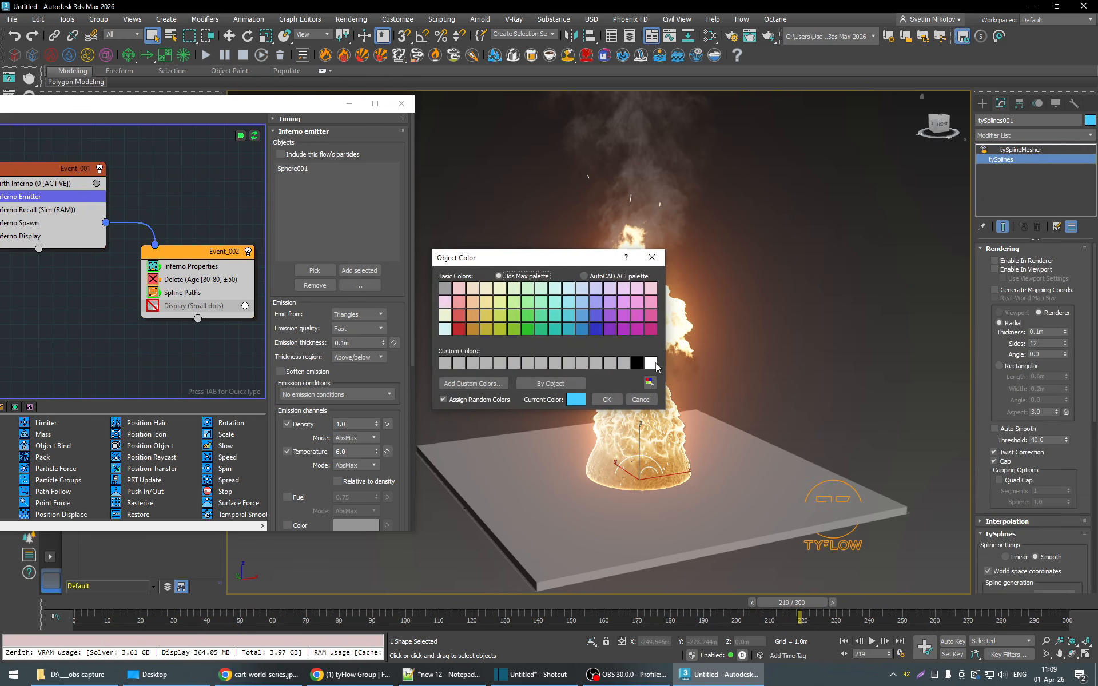
left_click(651, 362)
left_click(607, 399)
left_click(716, 330)
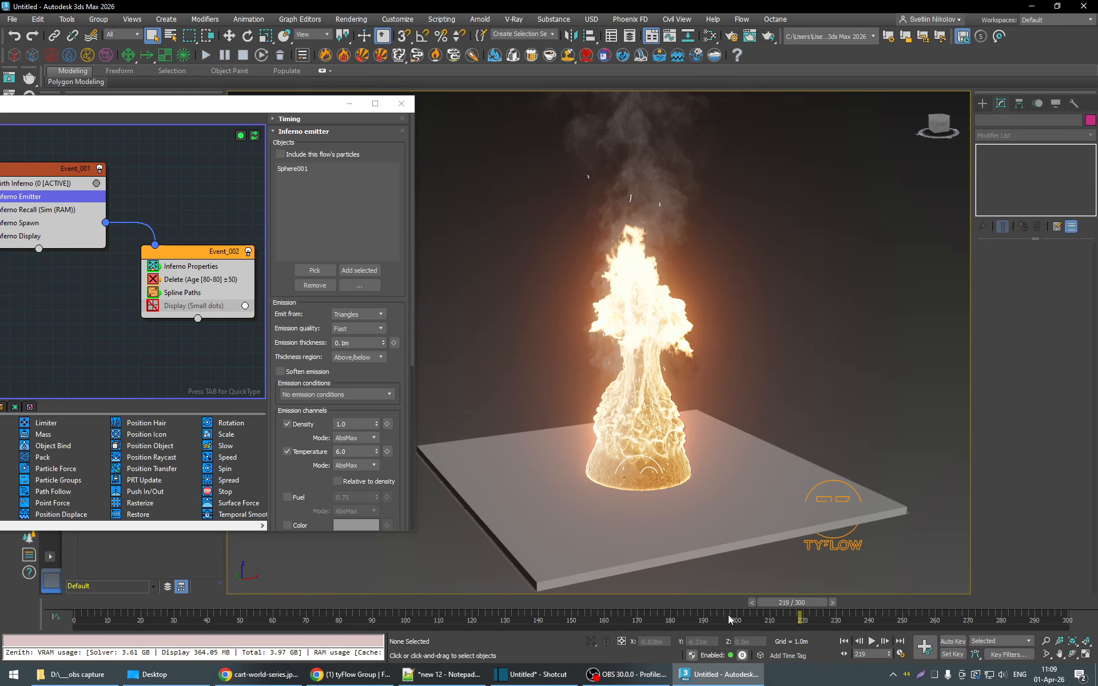
mouse_move(787, 604)
left_mouse_down()
mouse_move(616, 603)
mouse_move(773, 606)
left_mouse_up()
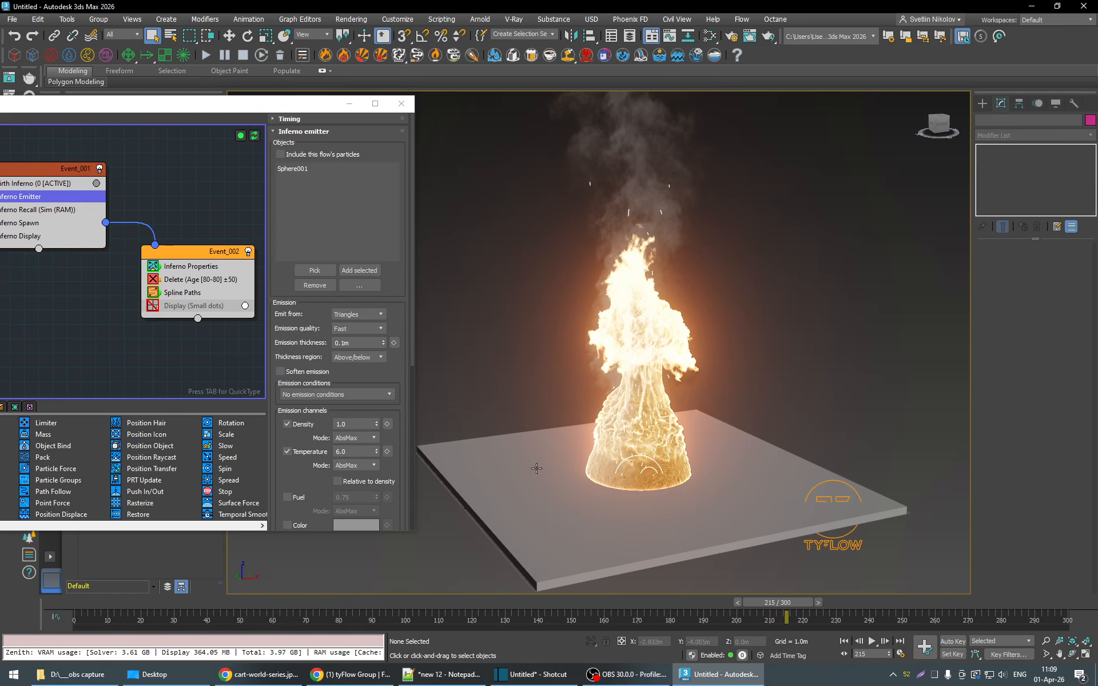
- Select tySplines001, show its tySplineMesher settings and examine the embers back at frame 197
left_click(628, 213)
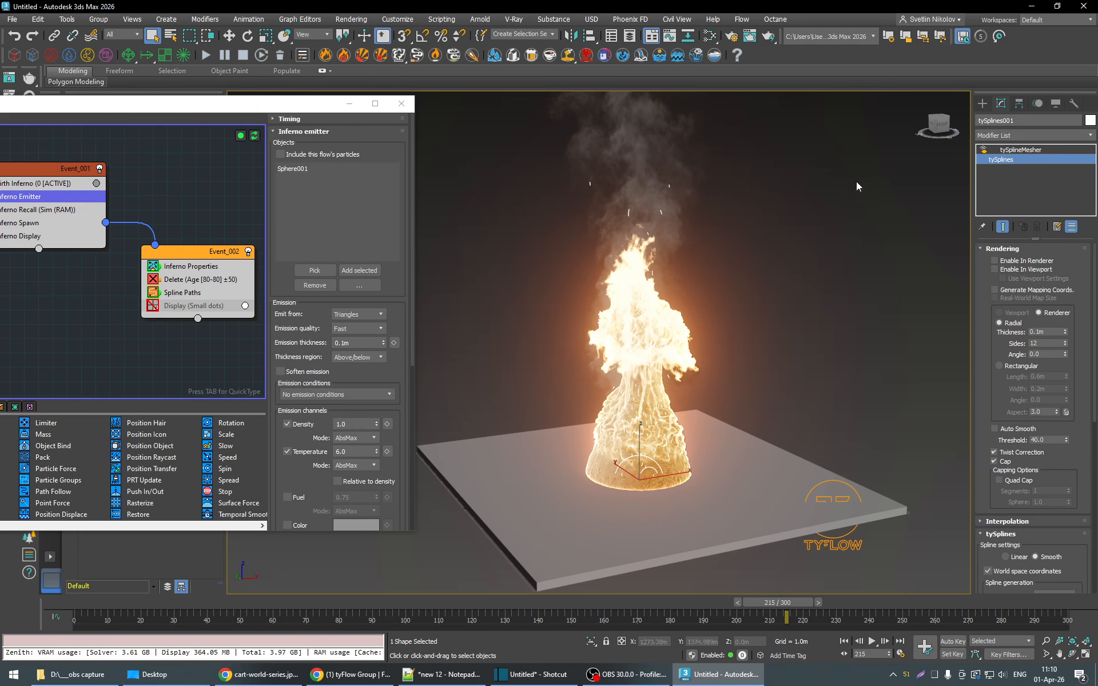
left_click(1021, 150)
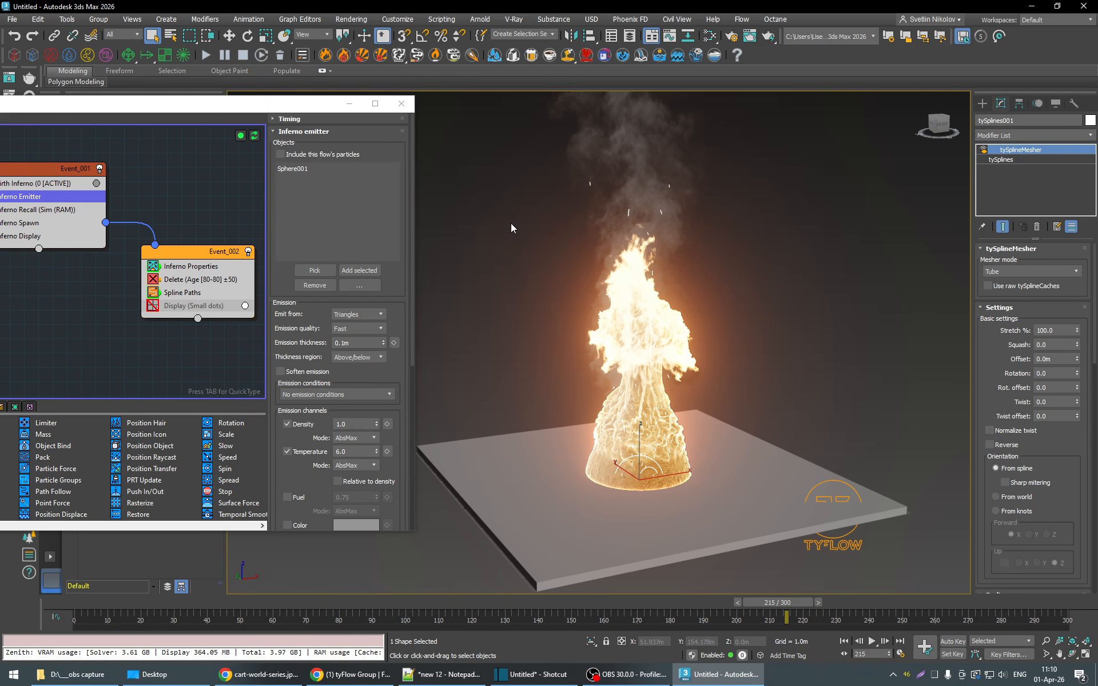
left_click_drag(266, 113, 348, 121)
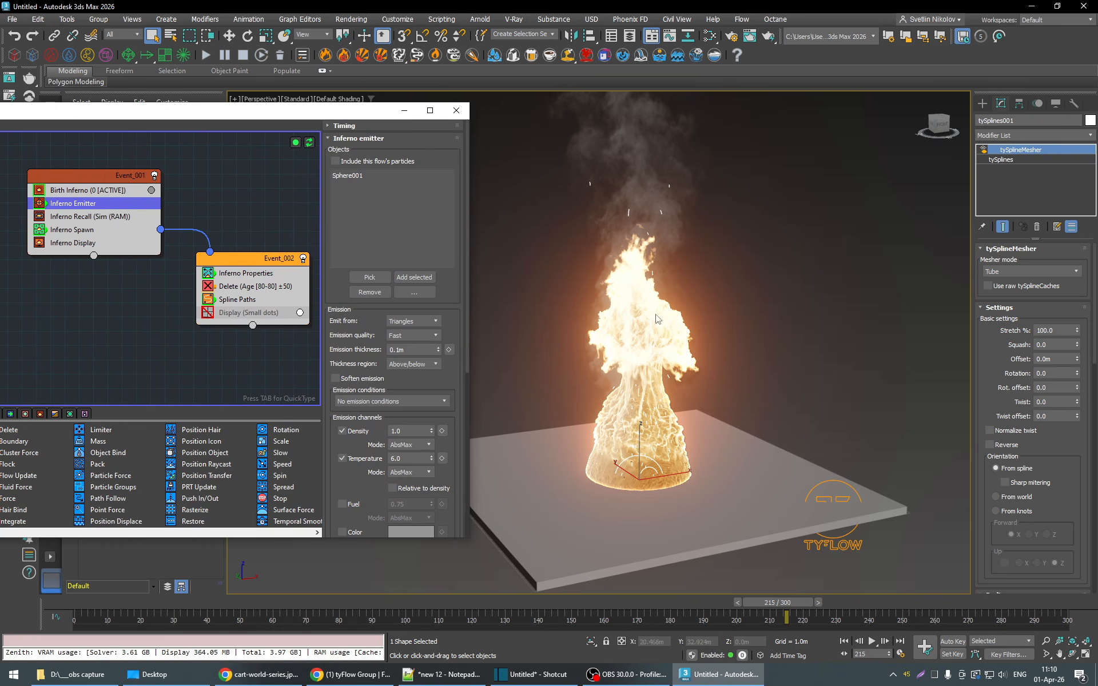
left_click_drag(792, 602, 738, 616)
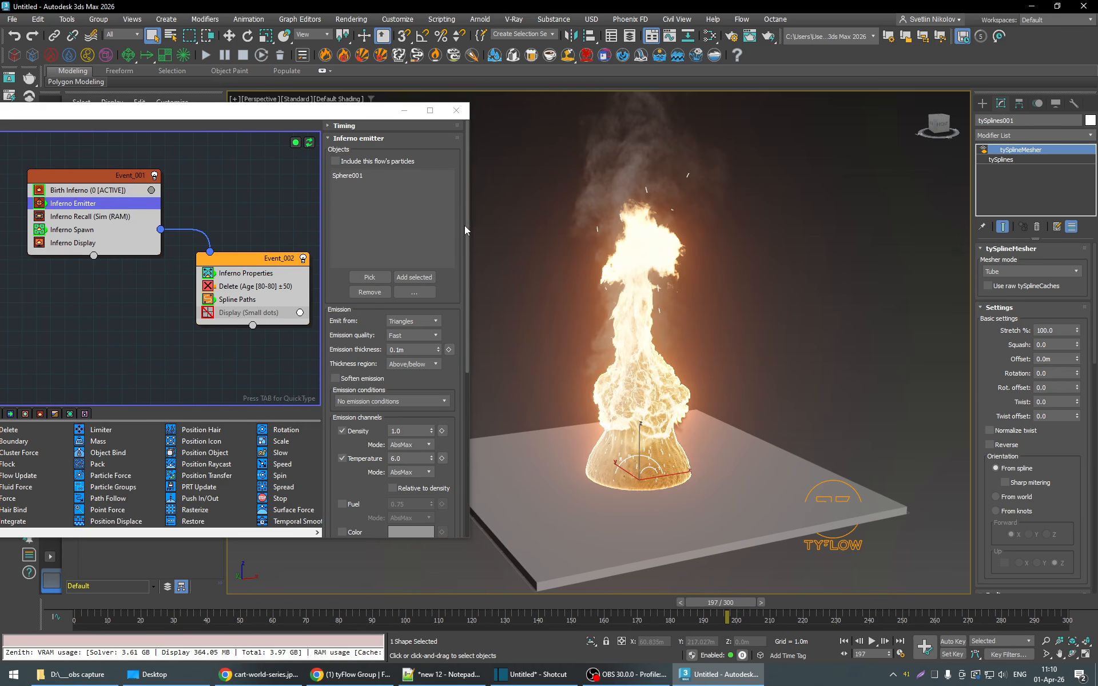
- Replace Sphere001 with Box001 as the Inferno Emitter object
left_click(355, 176)
left_click_drag(345, 113, 284, 260)
left_click(311, 438)
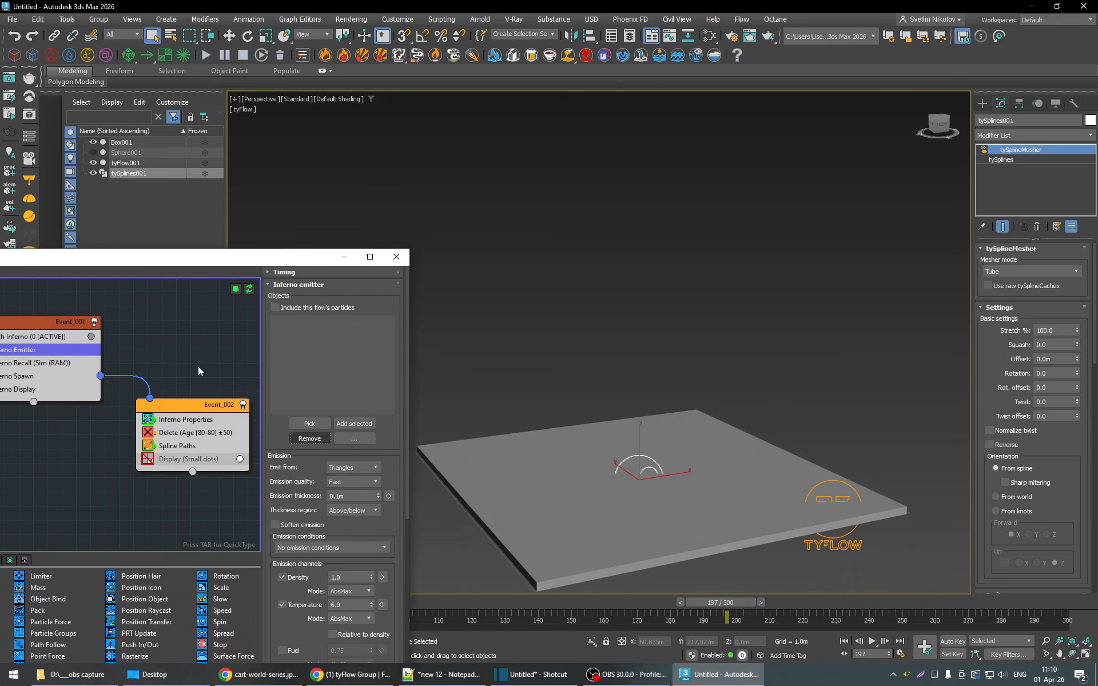
left_click(309, 423)
left_click(119, 143)
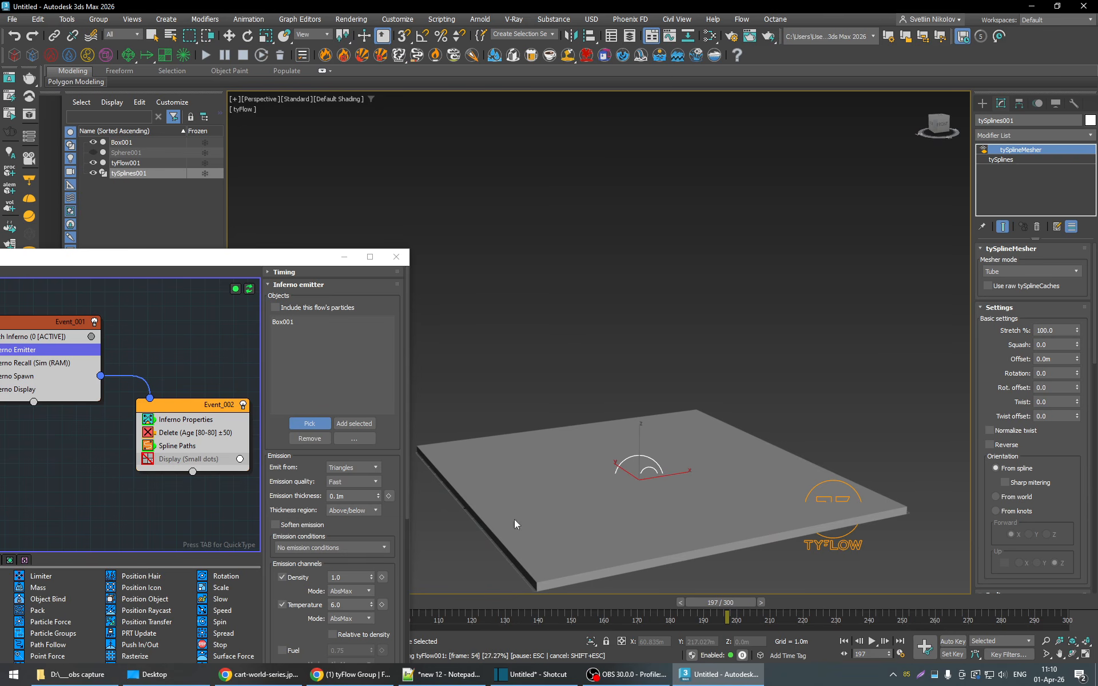
left_click_drag(320, 254, 346, 62)
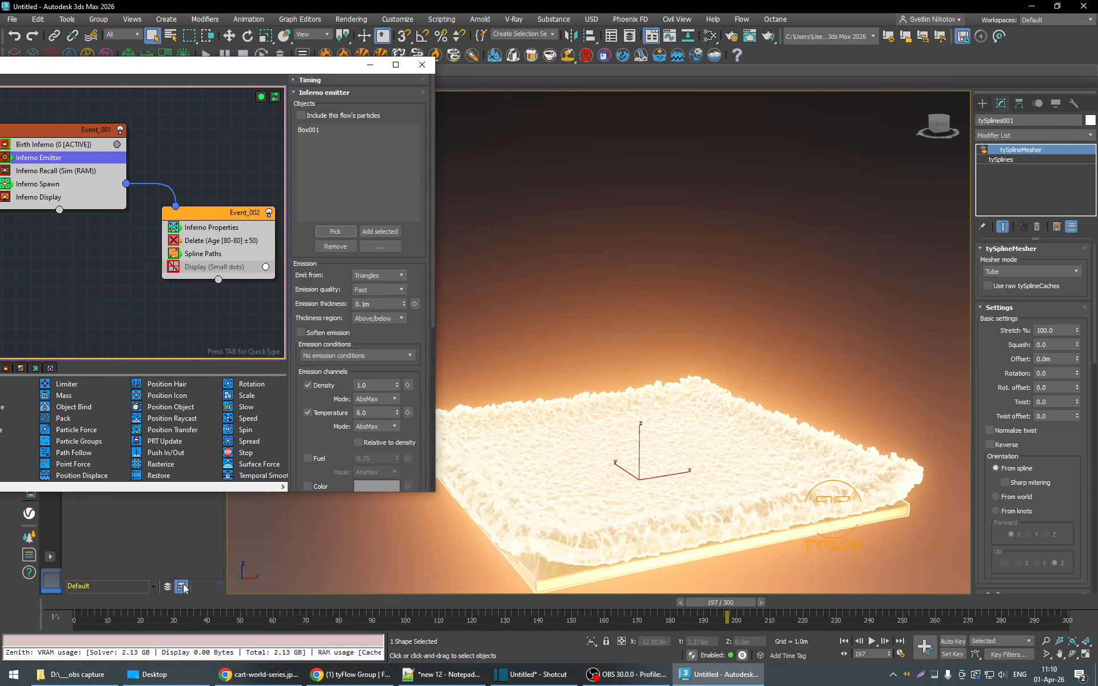
- Go back to frame 28, reselect tyFlow001 and play the box fire simulation to examine the flames and embers
left_click_drag(175, 604, 258, 604)
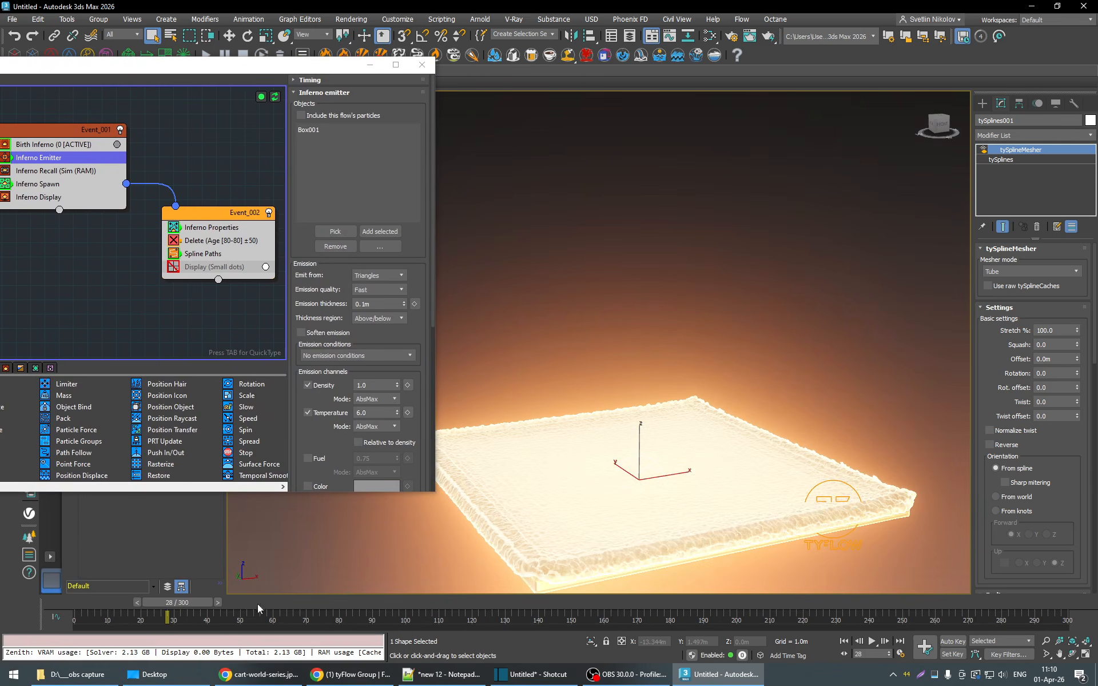
left_click(844, 495)
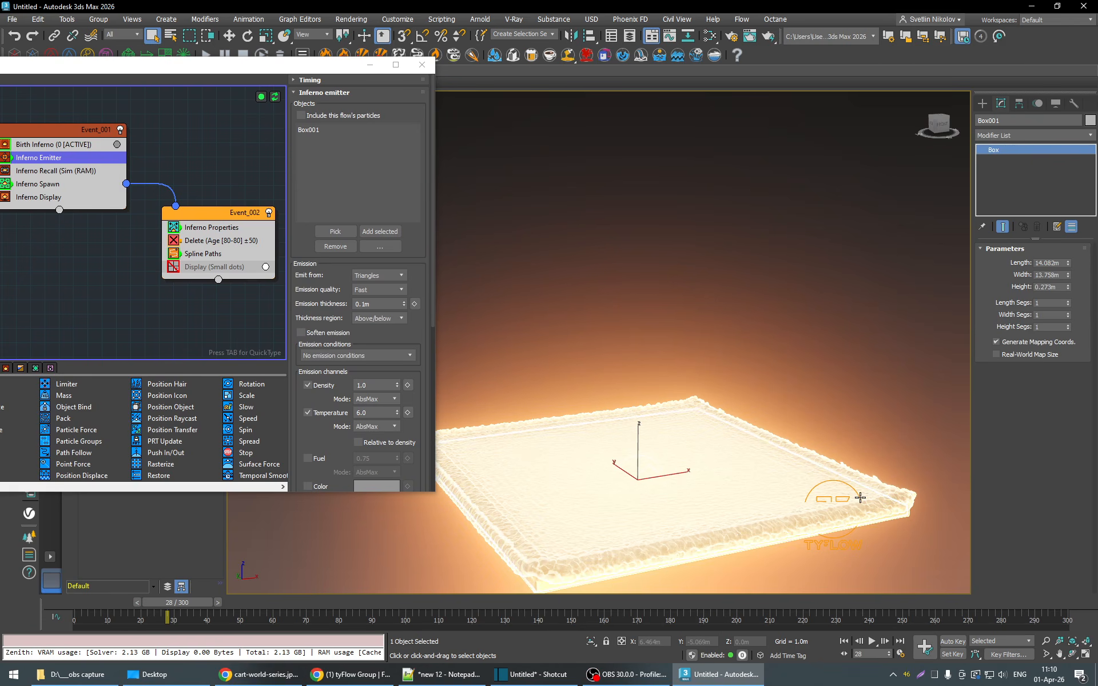
left_click_drag(334, 64, 316, 224)
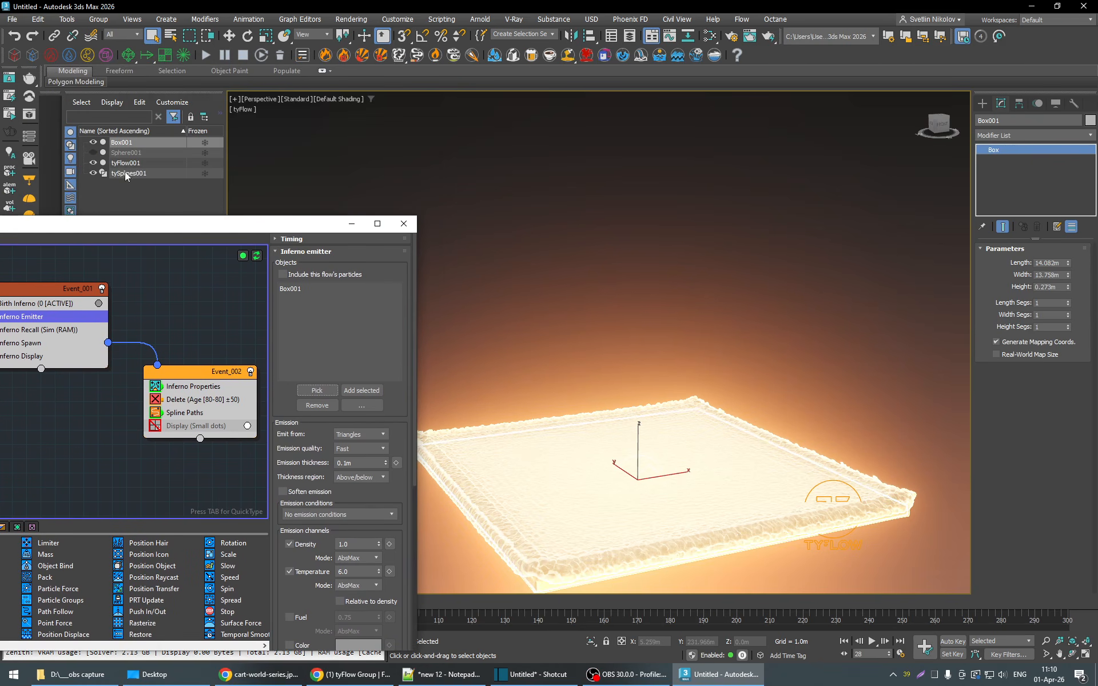
left_click(126, 163)
left_click_drag(223, 224, 239, 77)
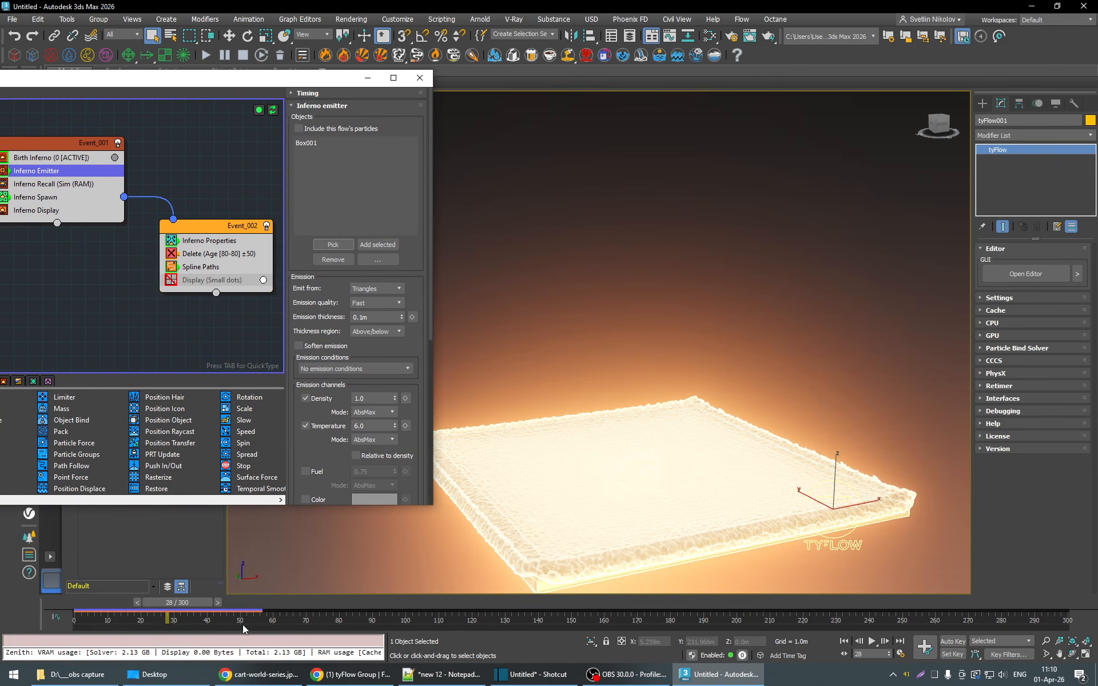
left_click(872, 642)
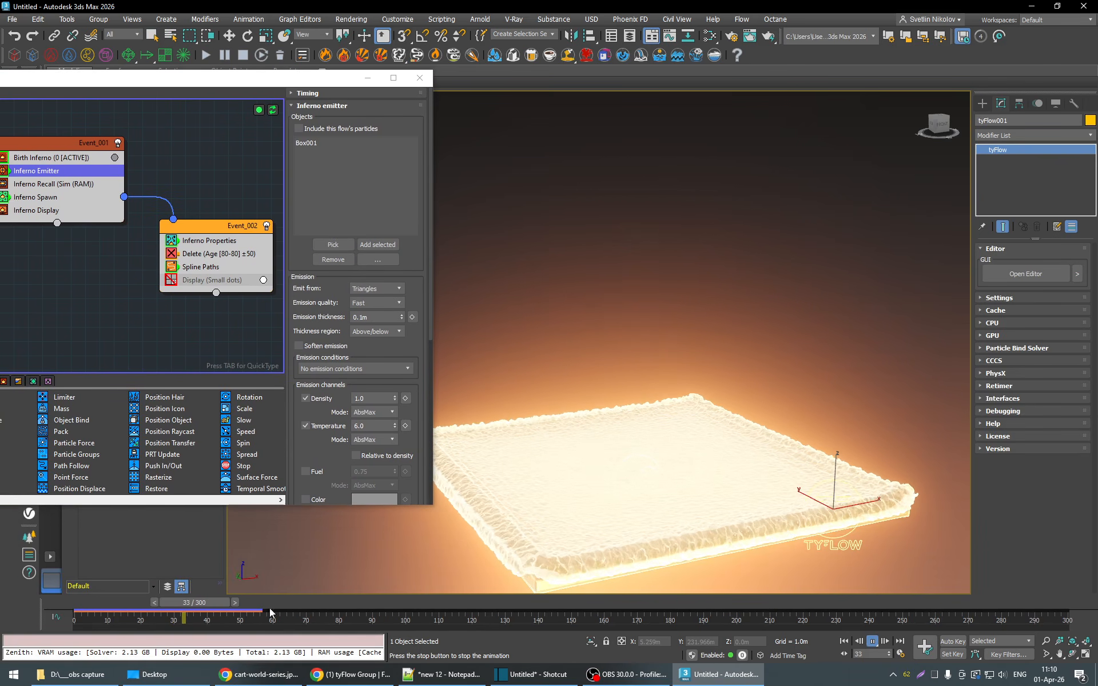
left_click_drag(258, 86, 212, 81)
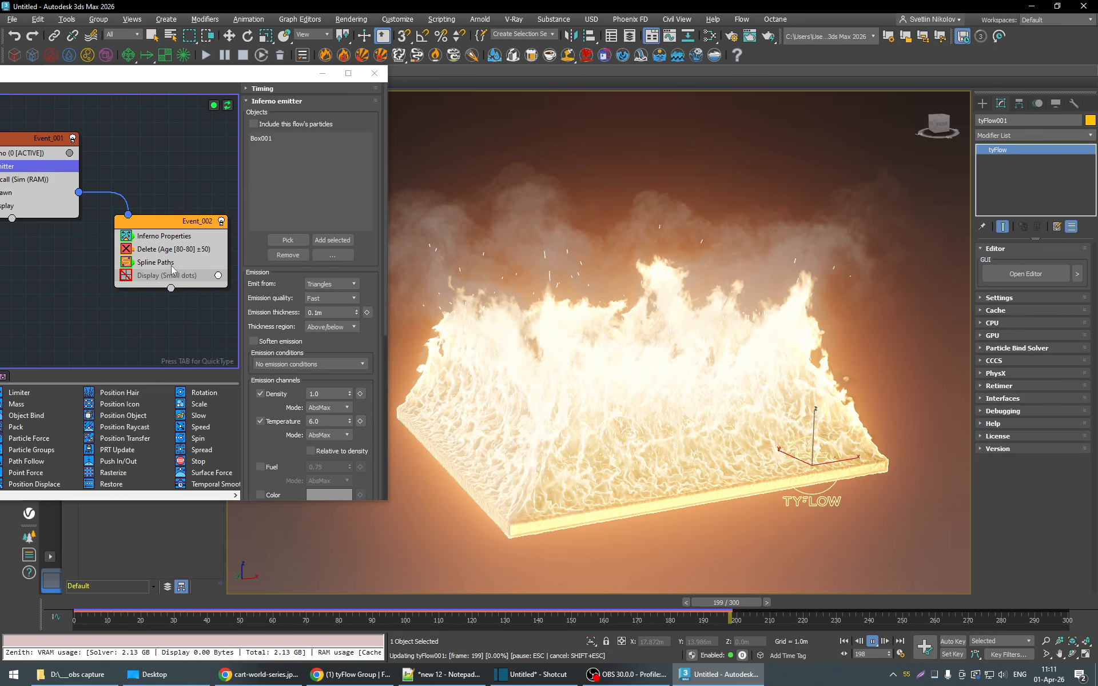
- Stop the playback, set the Inferno Spawn rate to 200 and advance the simulation to about frame 70
left_click(27, 193)
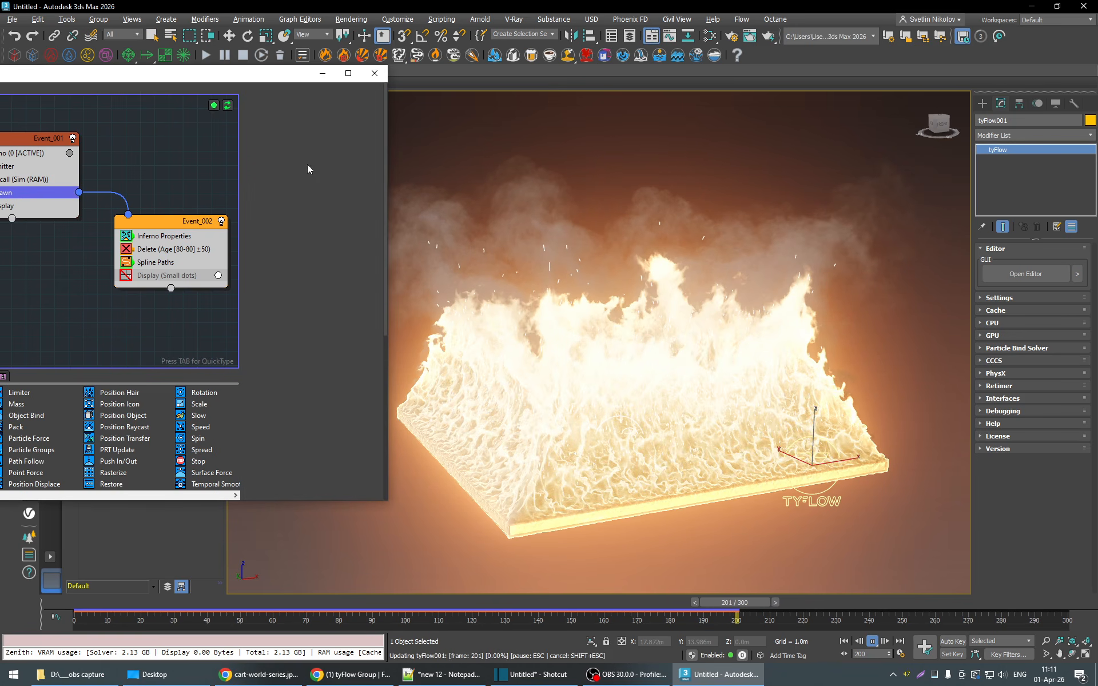
left_click(873, 642)
left_click(238, 603)
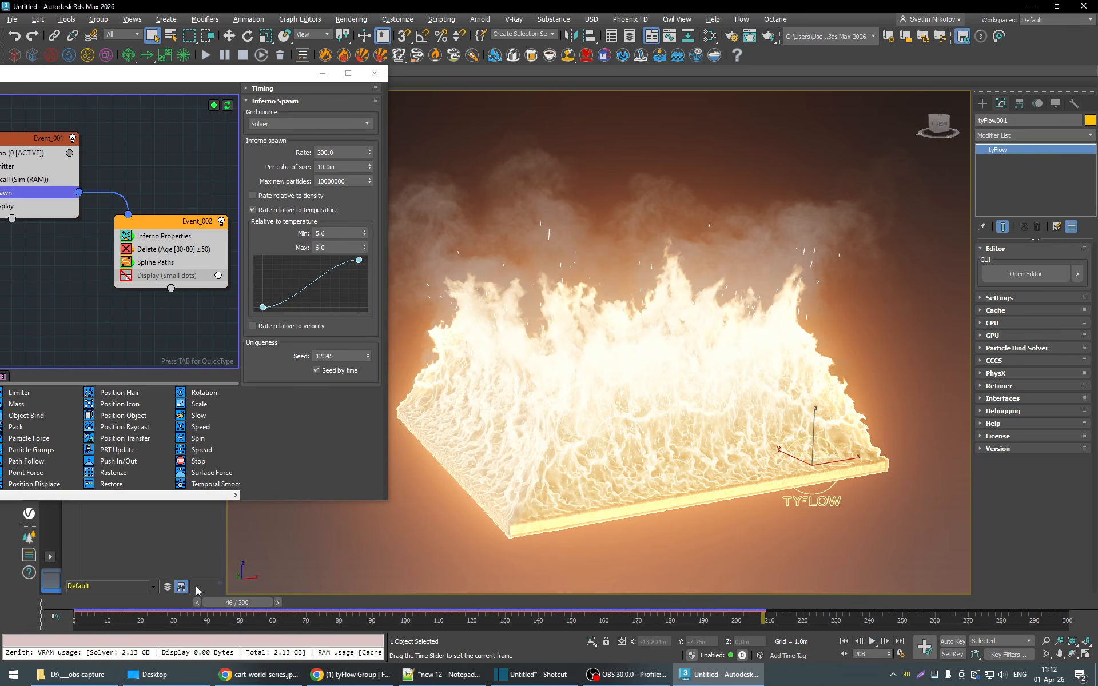
left_click(319, 152)
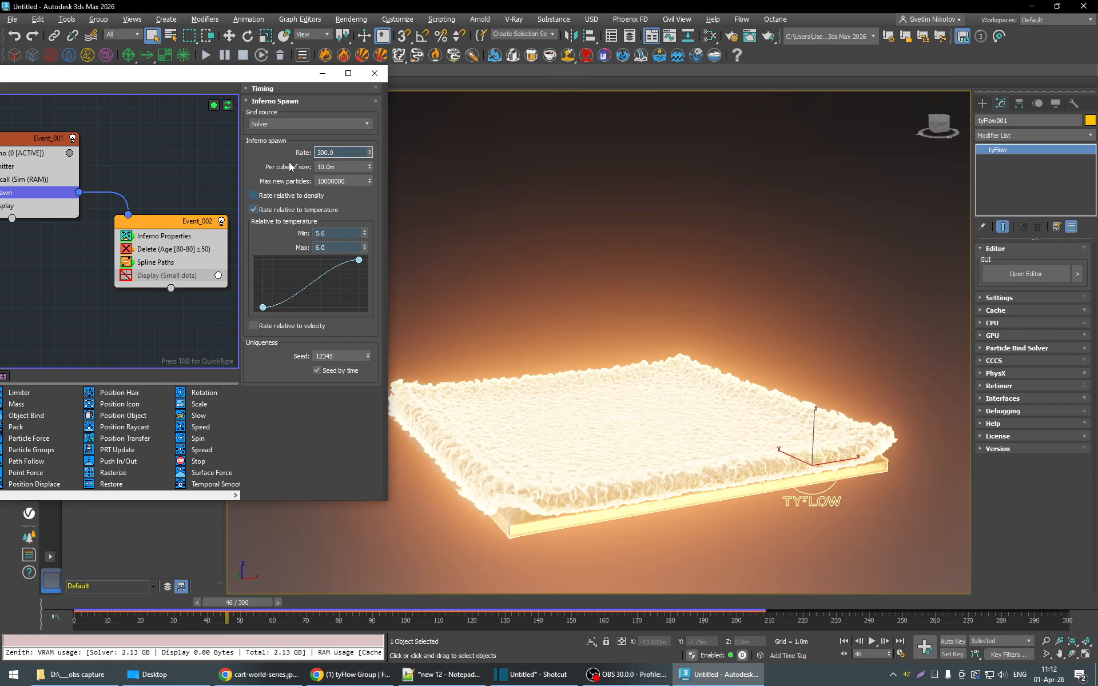
key("Return")
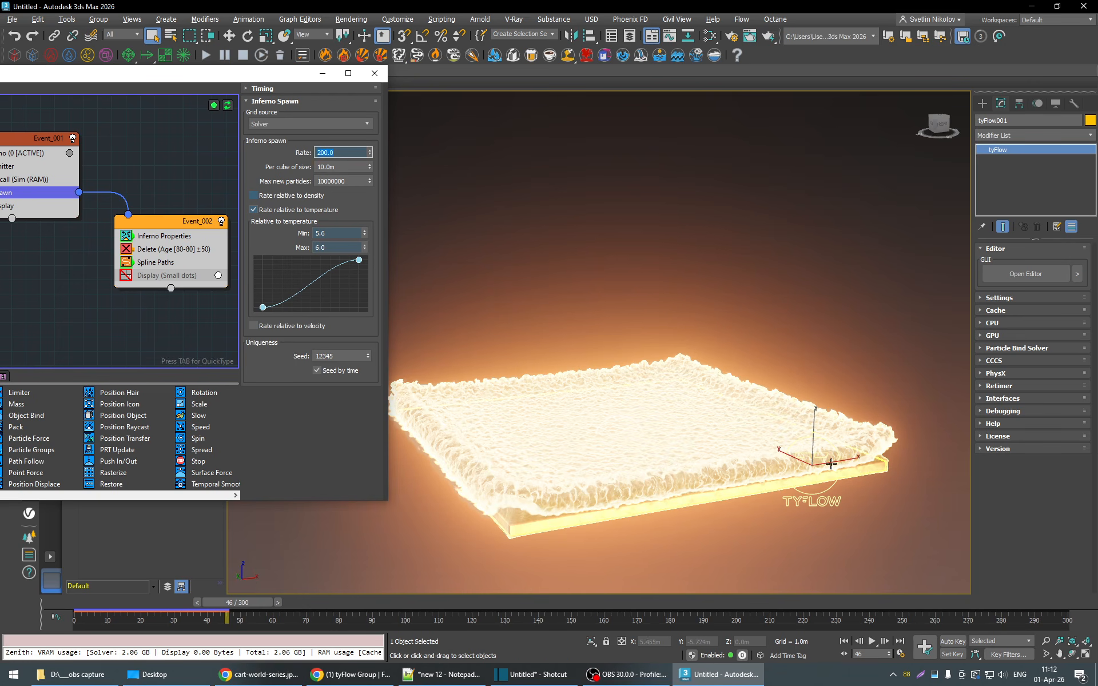
left_click_drag(192, 602, 334, 602)
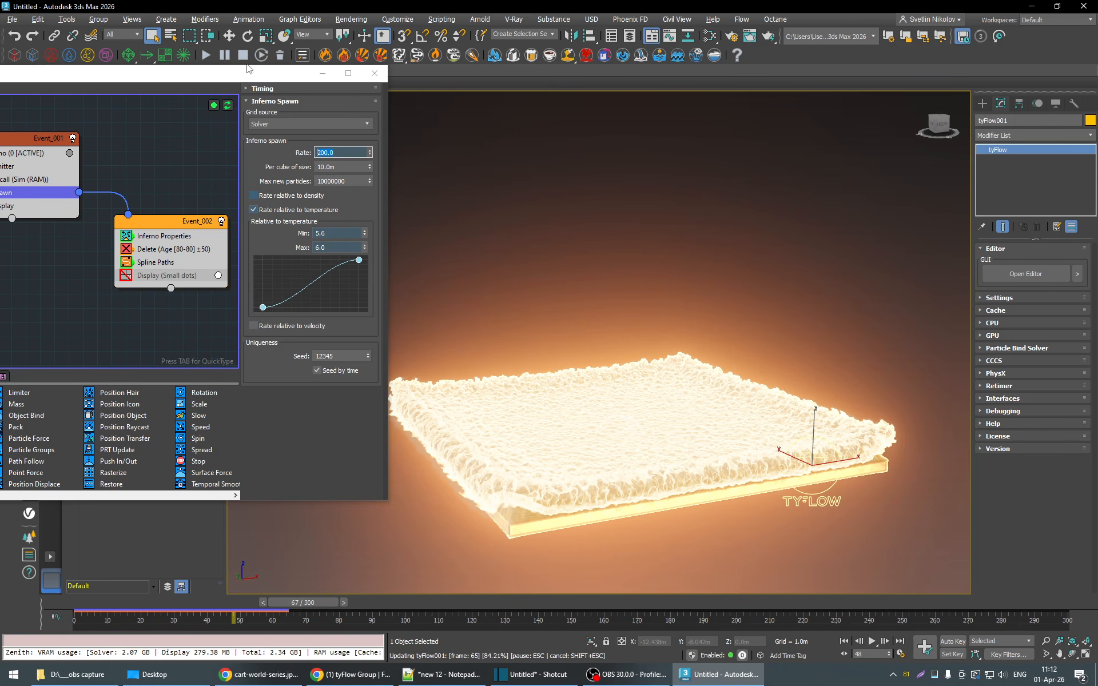
- Add an Inferno Force operator to Event_001 between Inferno Spawn and Inferno Display
left_click_drag(215, 74, 320, 73)
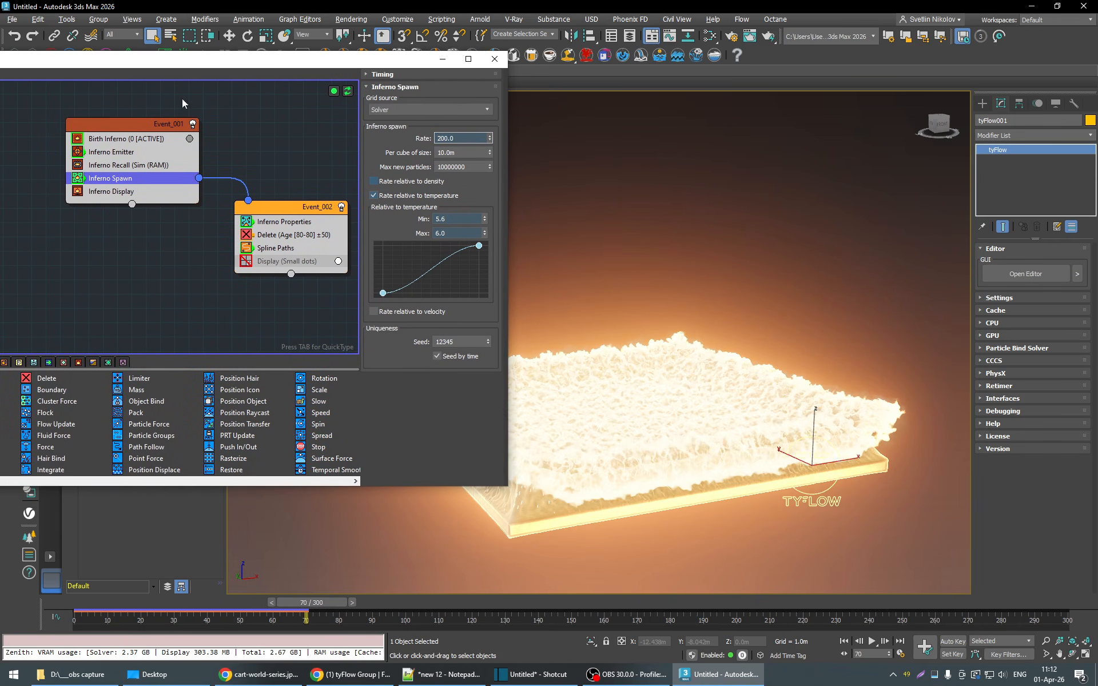
left_click_drag(209, 60, 428, 67)
left_click(210, 367)
left_click_drag(143, 479, 426, 197)
- Return to frame 5 and set the X direction of the Inferno Force built-in wind to 0.7
left_click_drag(524, 64, 335, 75)
scroll(572, 357, "down", 3)
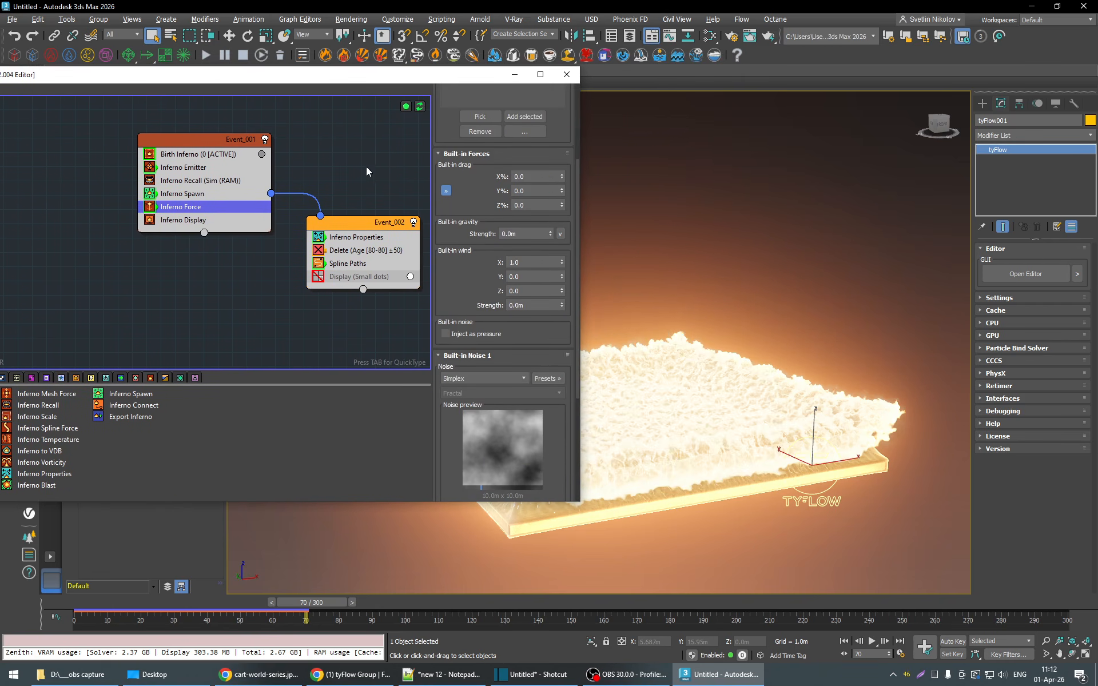
left_click_drag(444, 81, 266, 78)
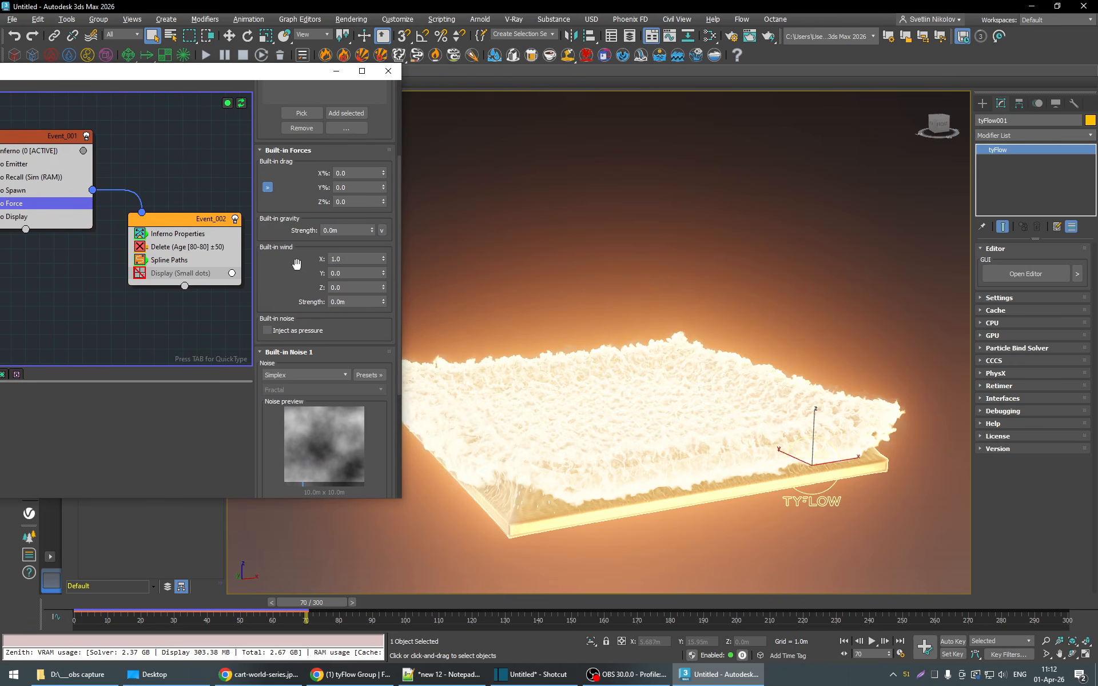
left_click_drag(345, 261, 299, 260)
left_click_drag(127, 606, 105, 600)
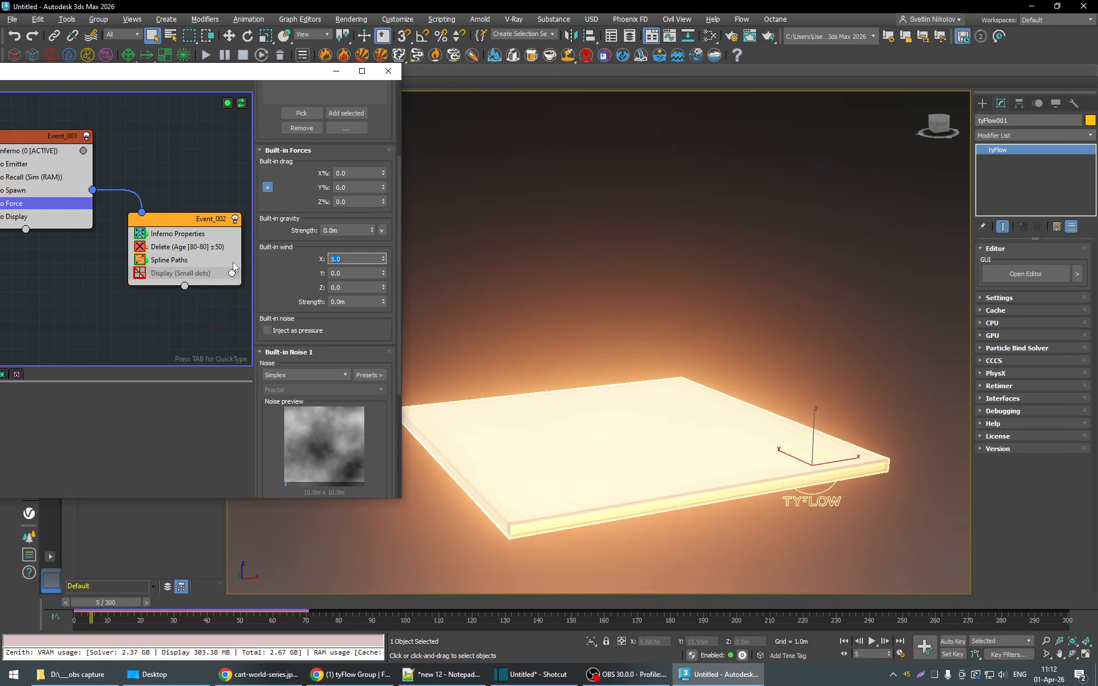
type("0.7")
key("Return")
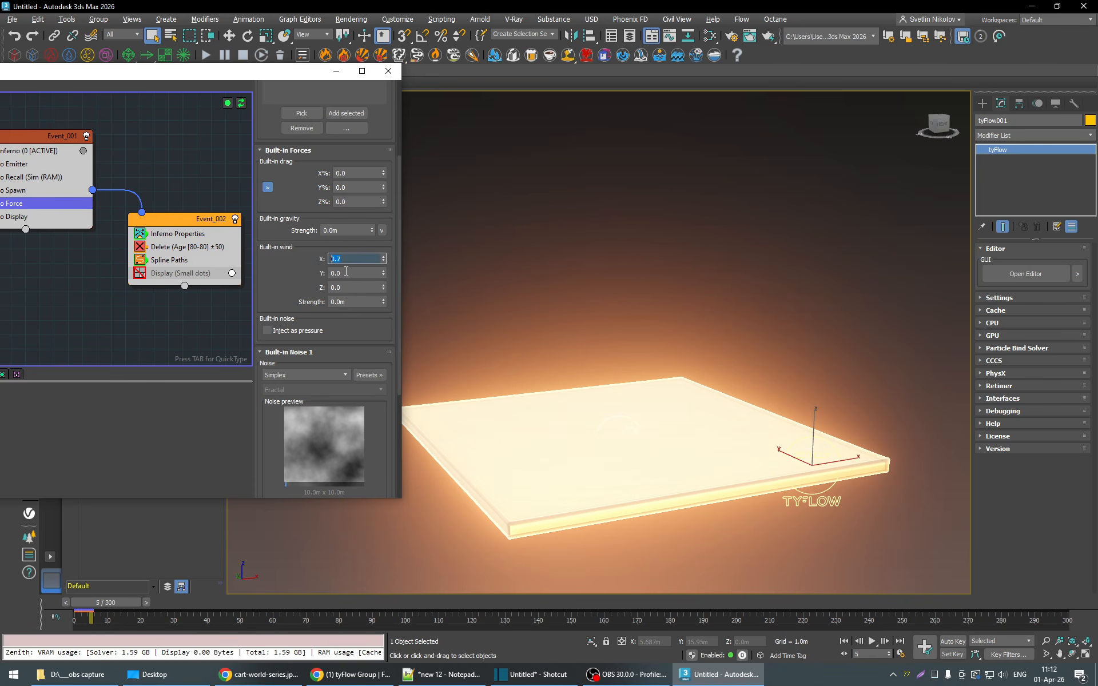
- Set the built-in wind's Y direction to -1.0 and its strength to 0.08 m
double_click(333, 273)
type("-")
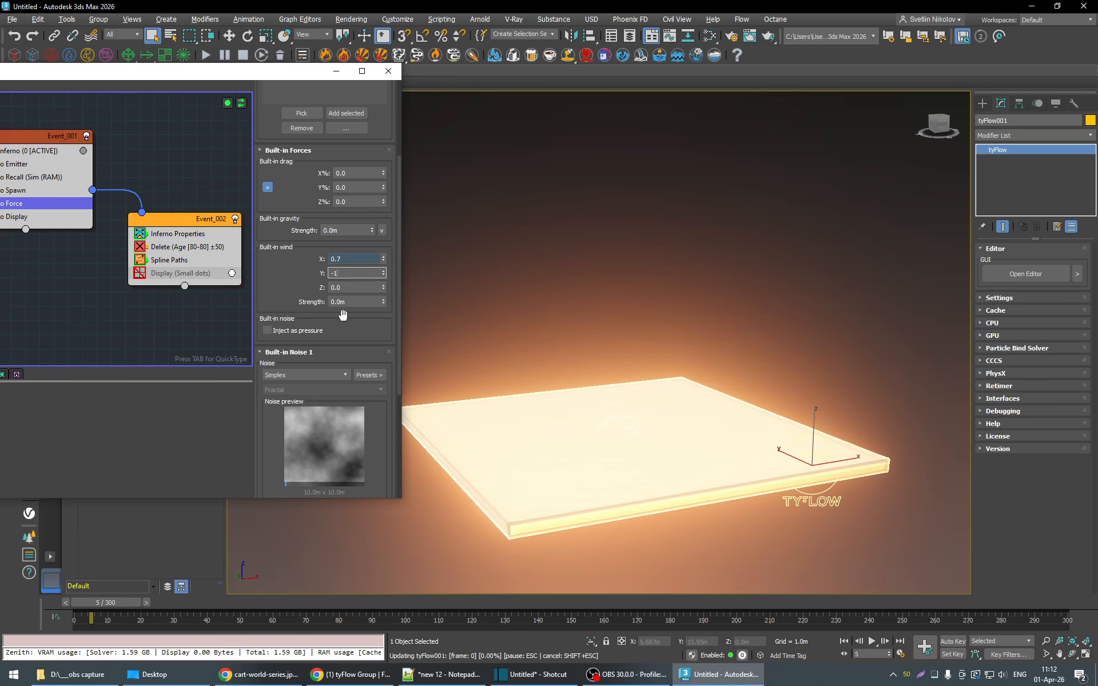
type("1")
key("Return")
left_click(338, 302)
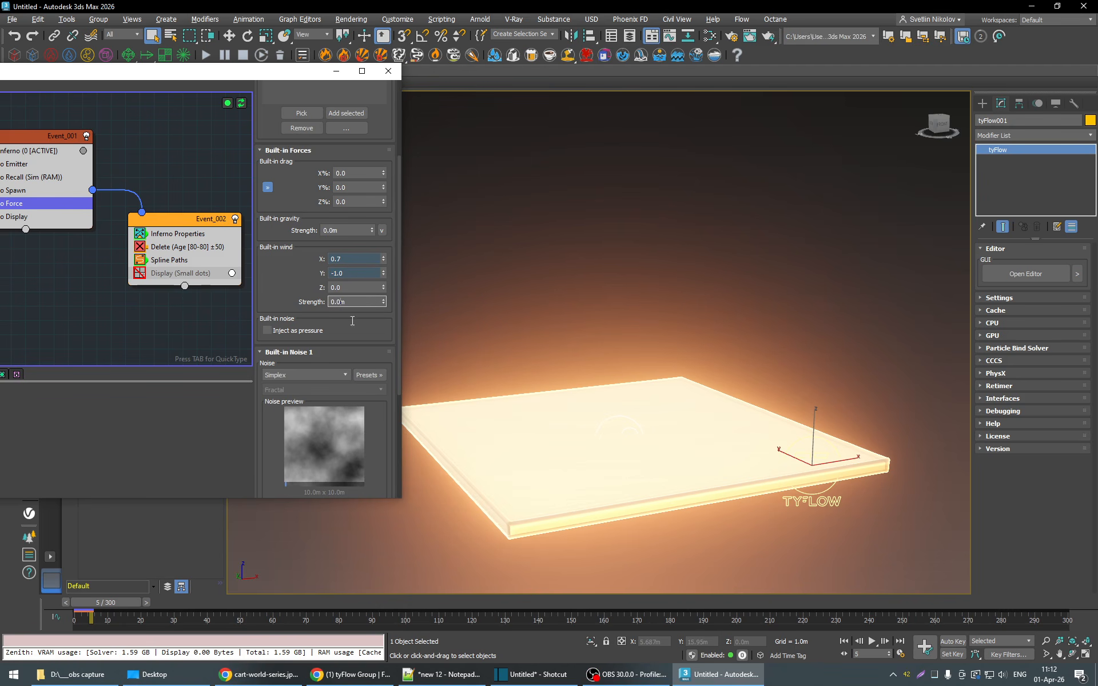
type("8")
key("Return")
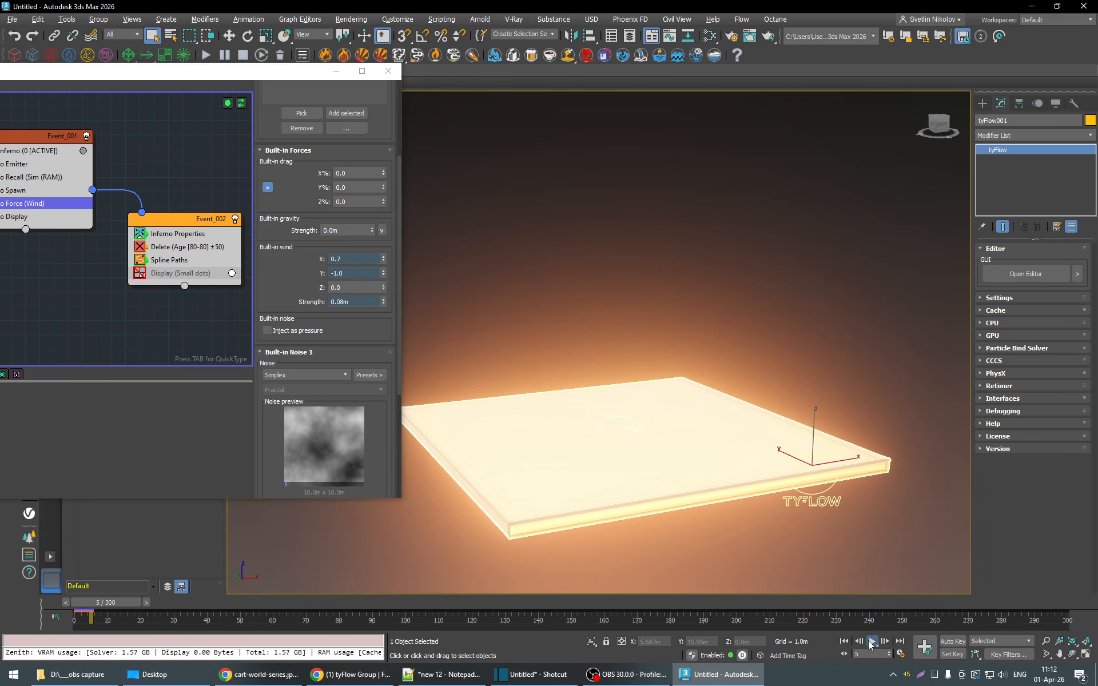
- Play the wind-blown simulation with the editor closed, examine the fire from several angles and stop at frame 145
left_click(872, 641)
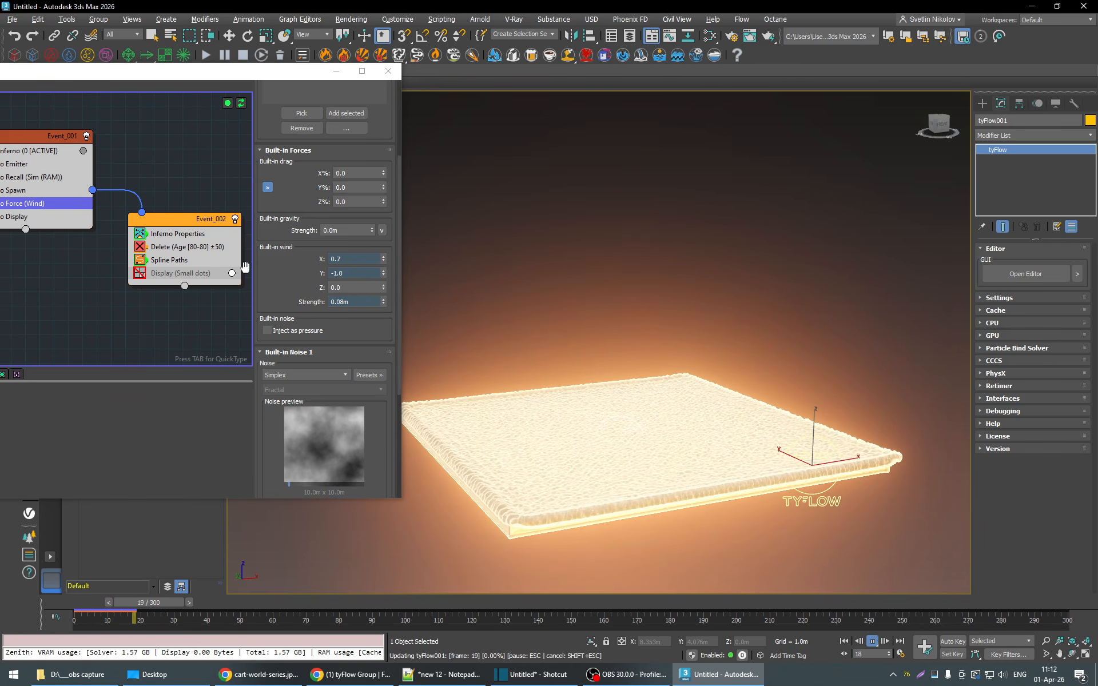
left_click(392, 74)
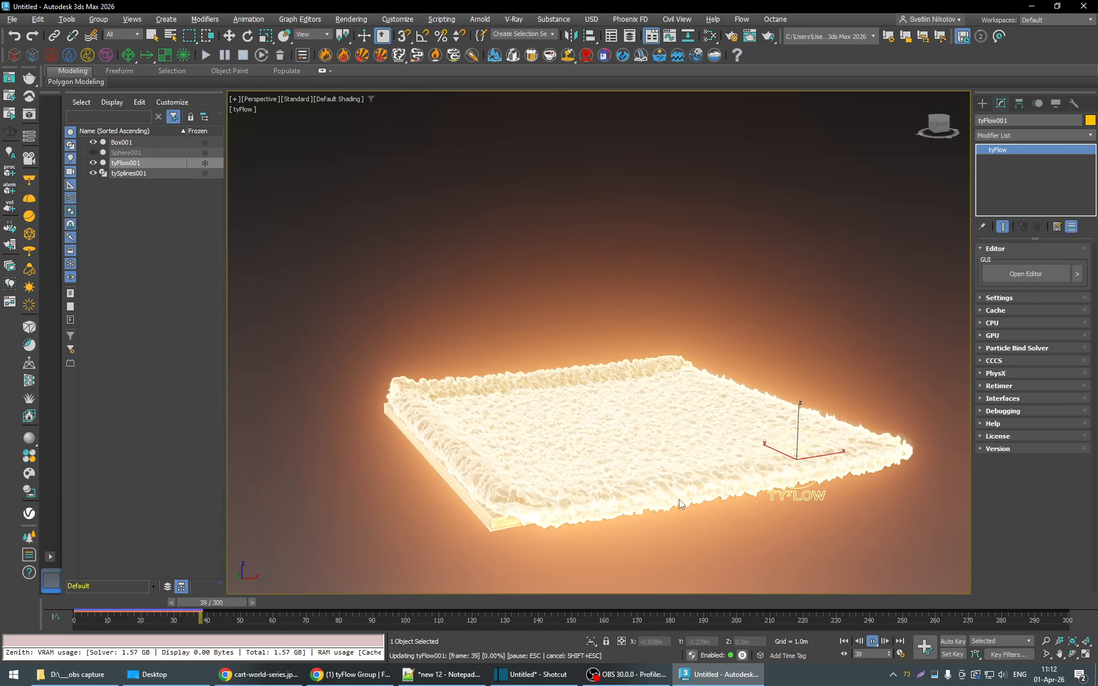
middle_click_drag(659, 505, 677, 482, "alt")
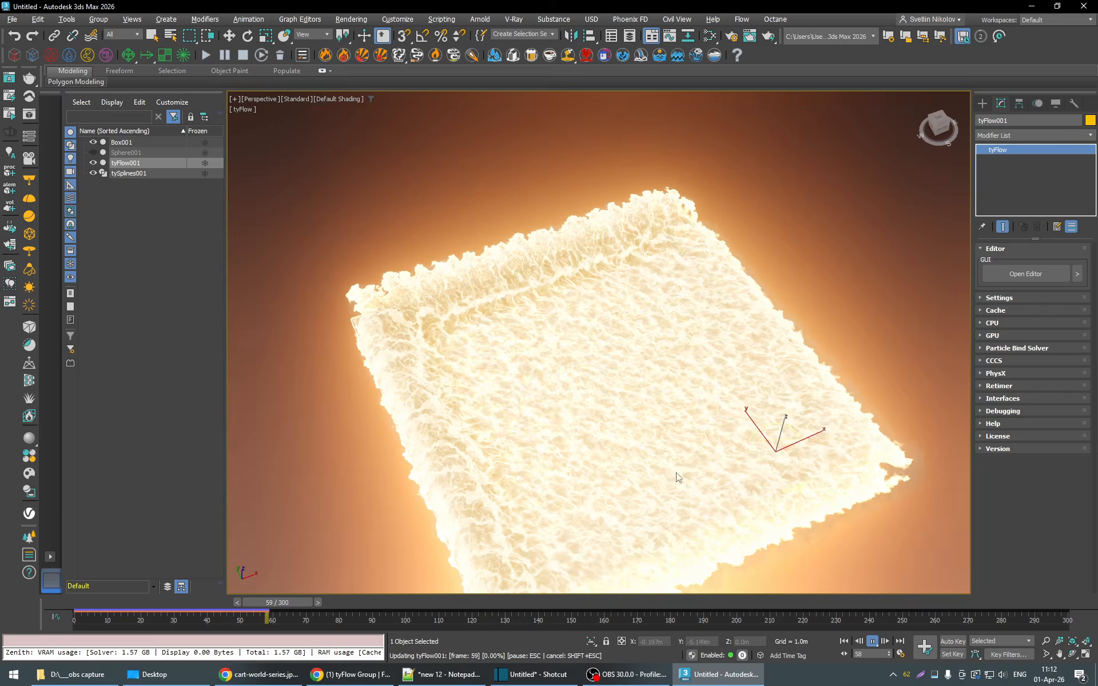
key("l")
middle_click_drag(670, 433, 545, 441, "alt")
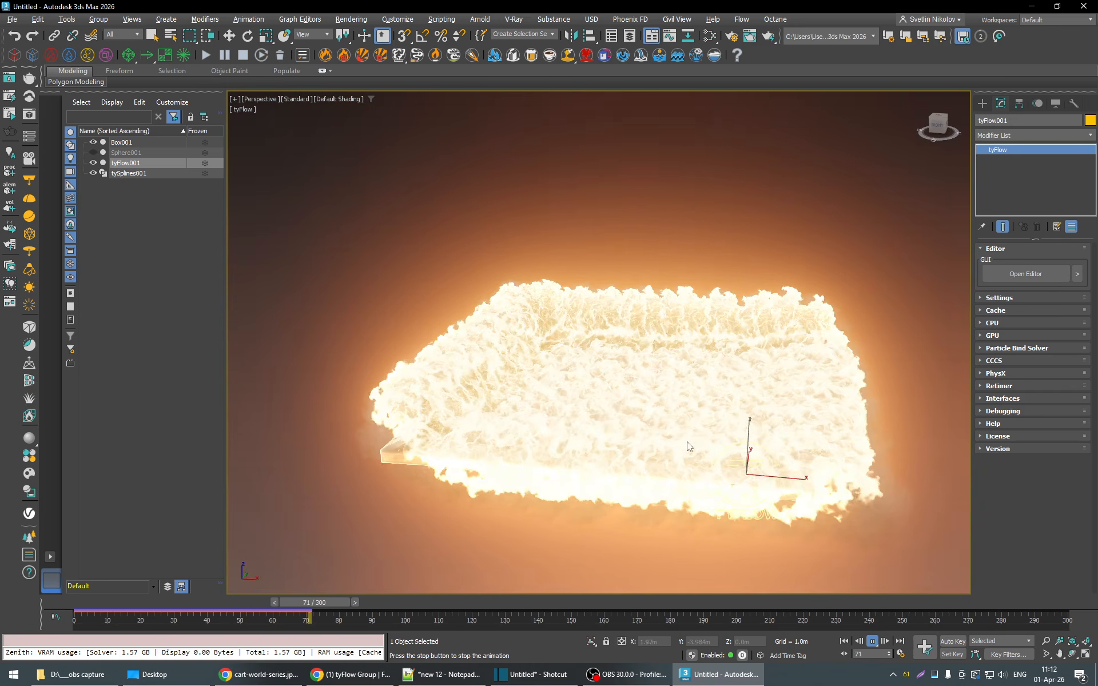
middle_click_drag(688, 448, 696, 514, "alt")
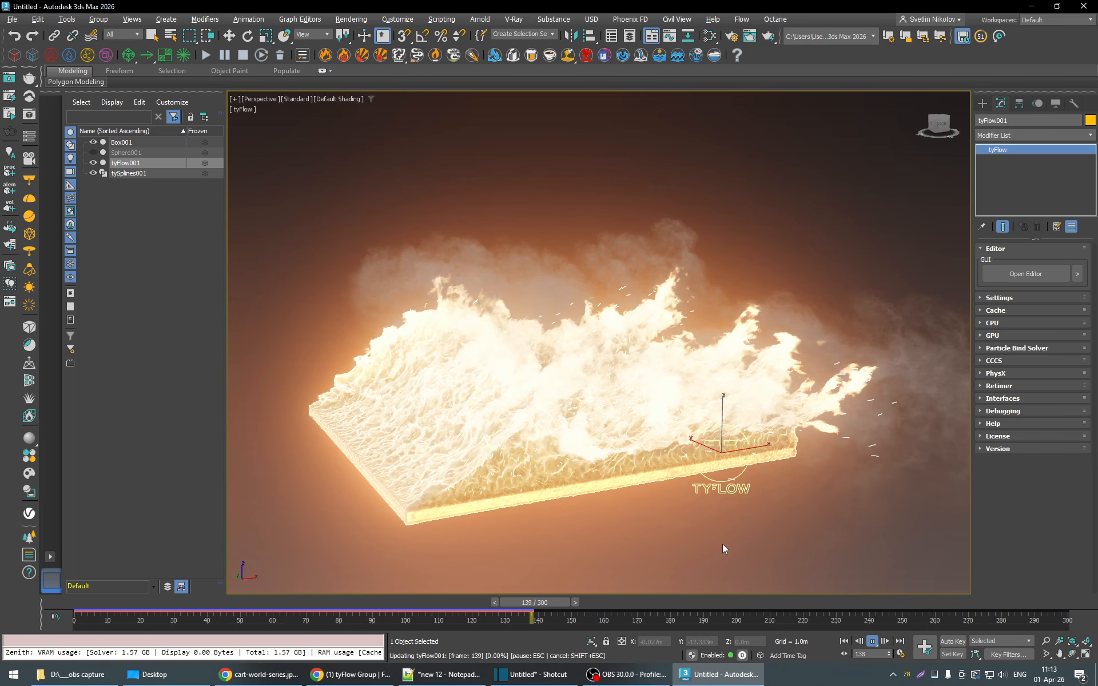
left_click(873, 642)
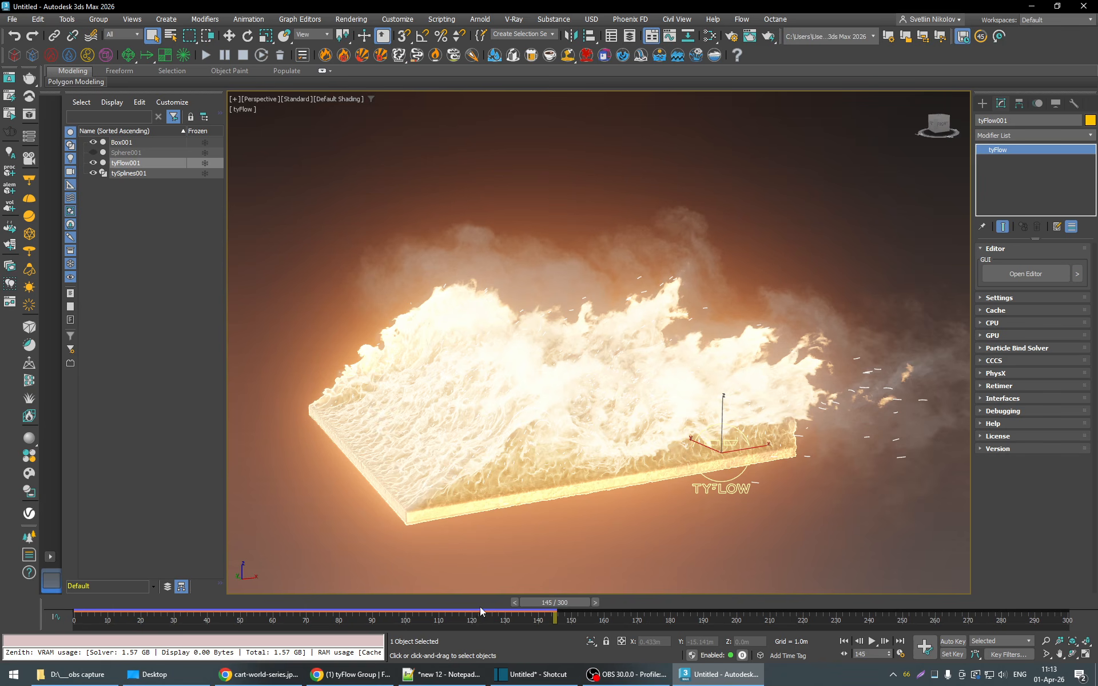
- Check the fire at frame 116 and reopen the editor of tyFlow001 with Event_001 in full view
left_click_drag(482, 606, 459, 614)
left_click(1015, 278)
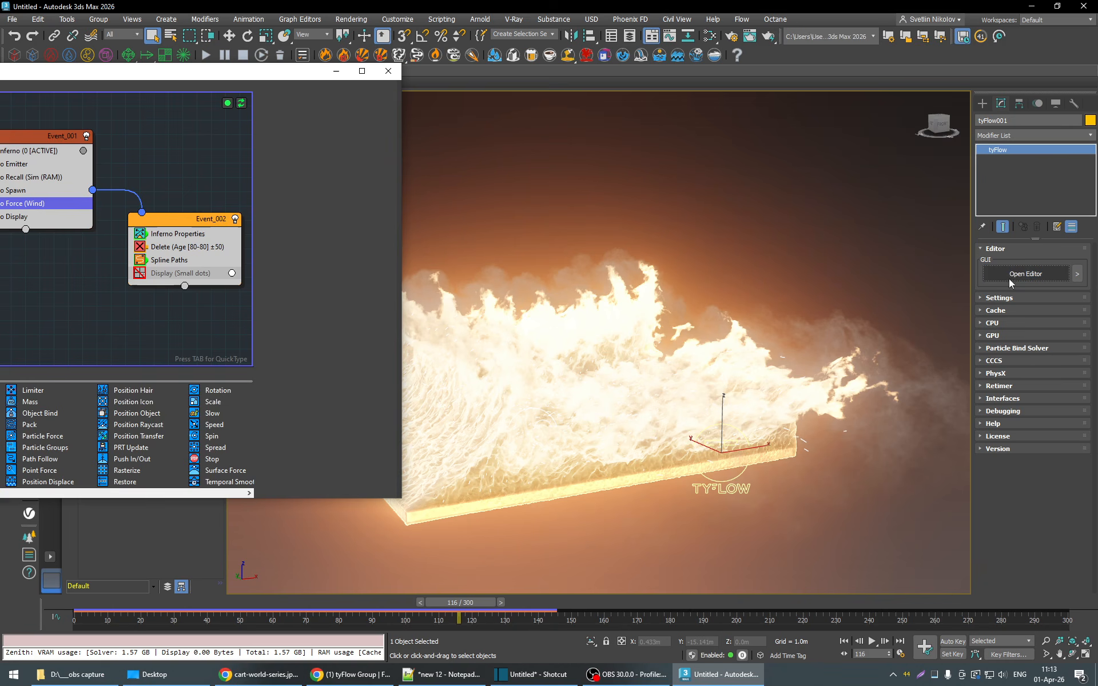
left_click_drag(176, 77, 335, 86)
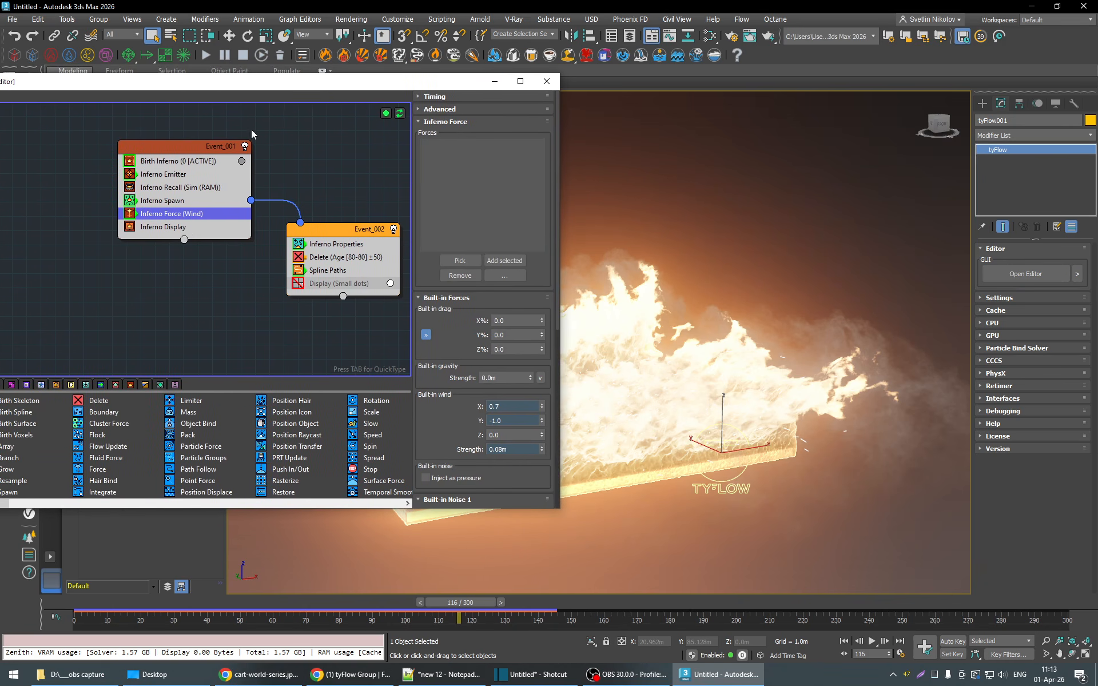
- Enable PCG conservation in the advanced settings of Birth Inferno, with the timeline back at frame 11
left_click(173, 163)
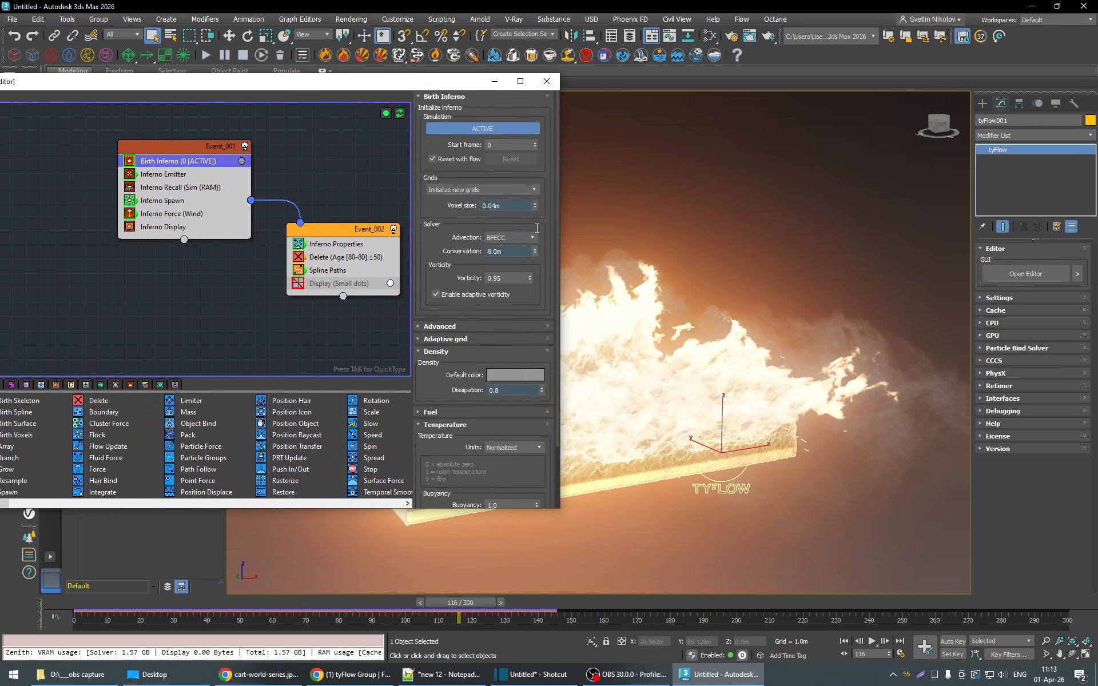
scroll(429, 324, "down", 1)
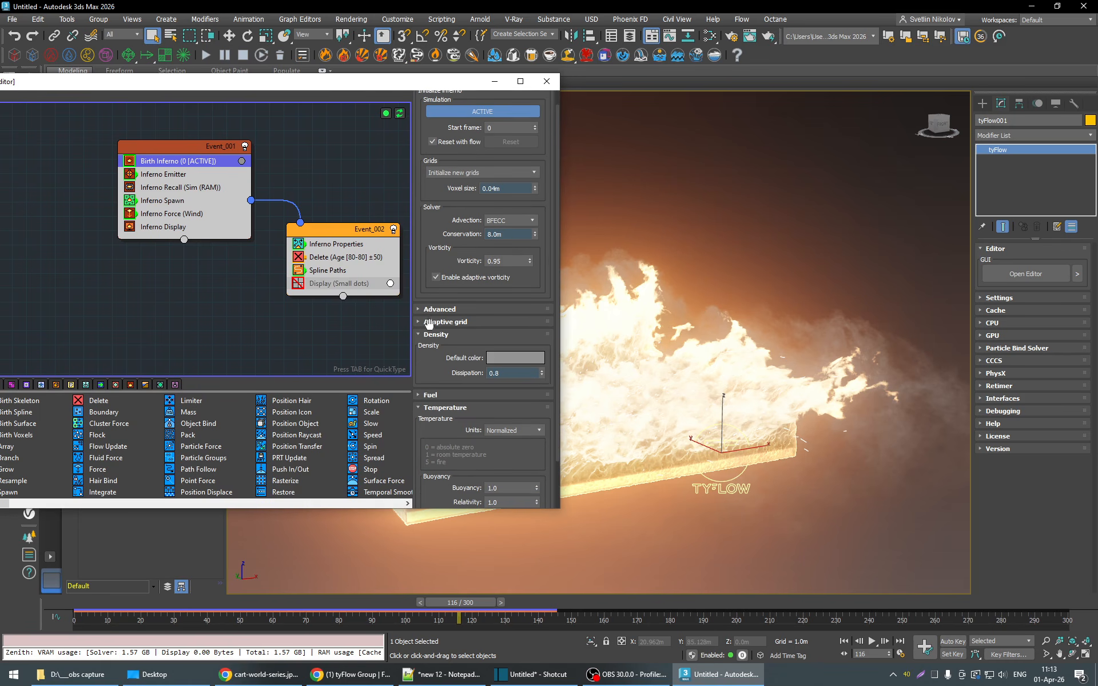
left_click(430, 310)
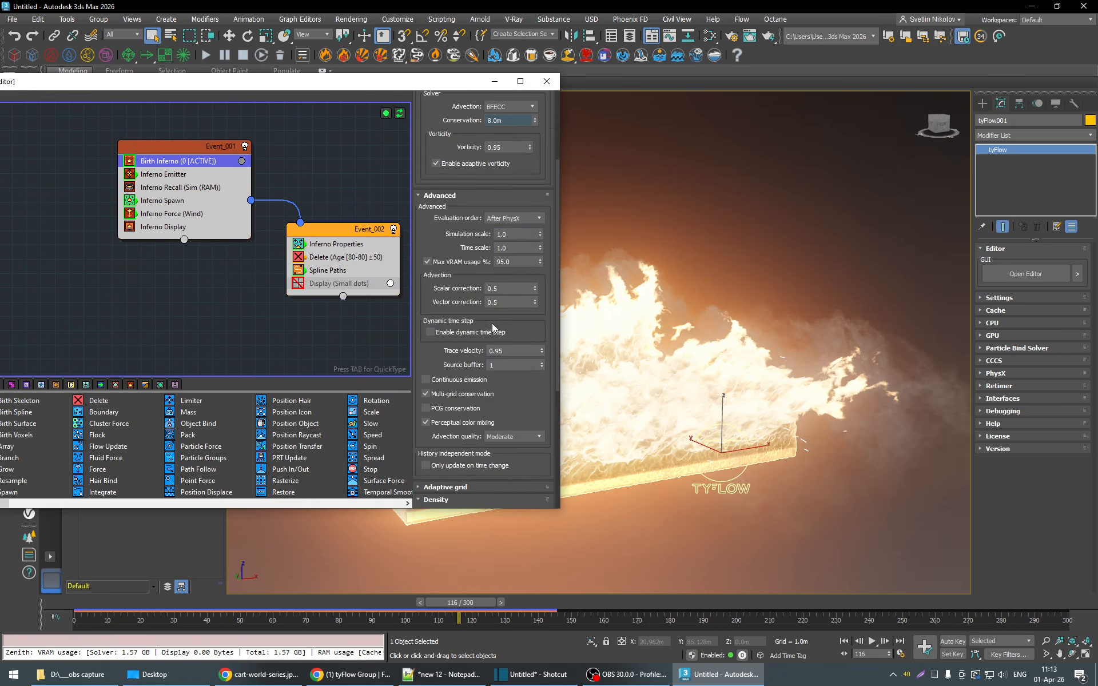
left_click(126, 603)
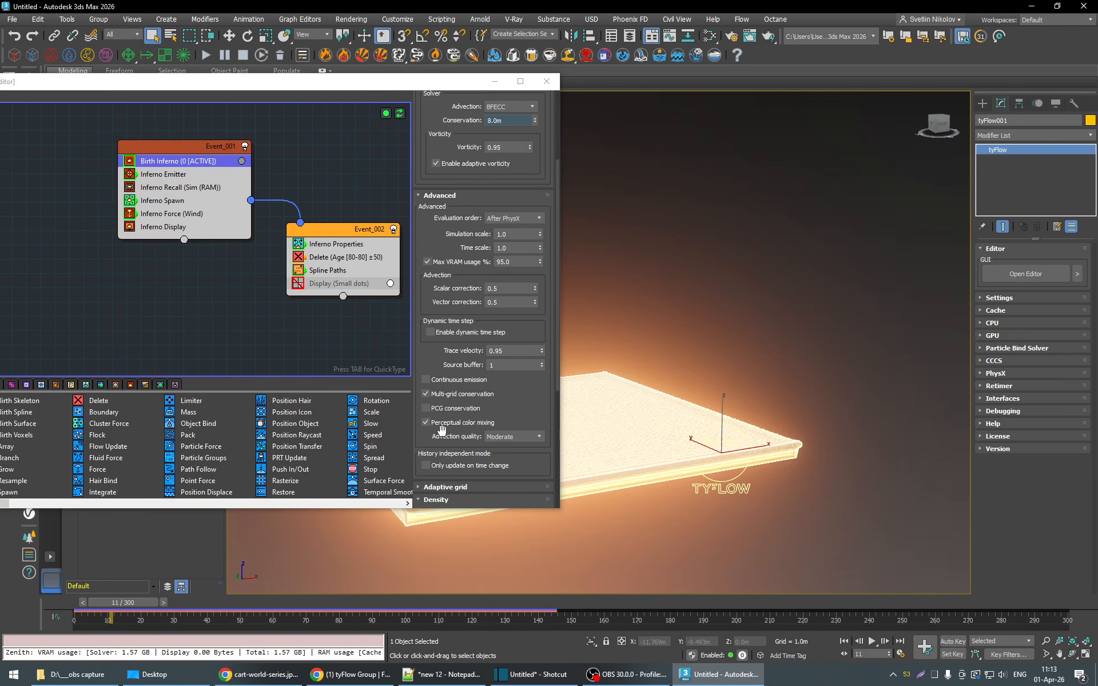
left_click(425, 408)
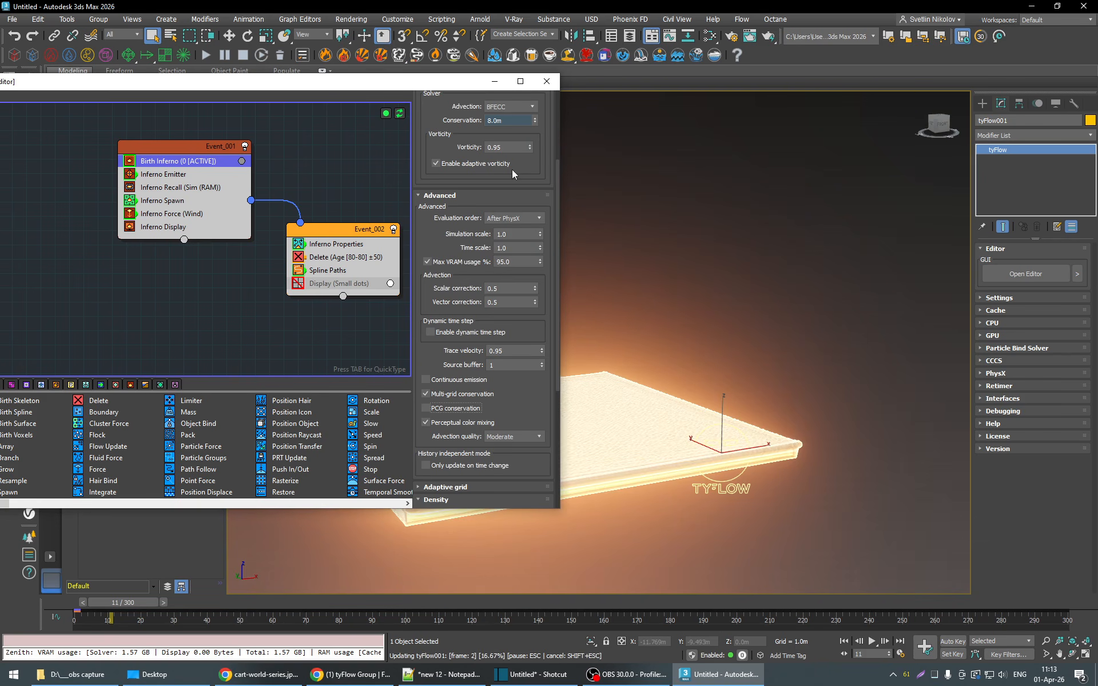
key("space")
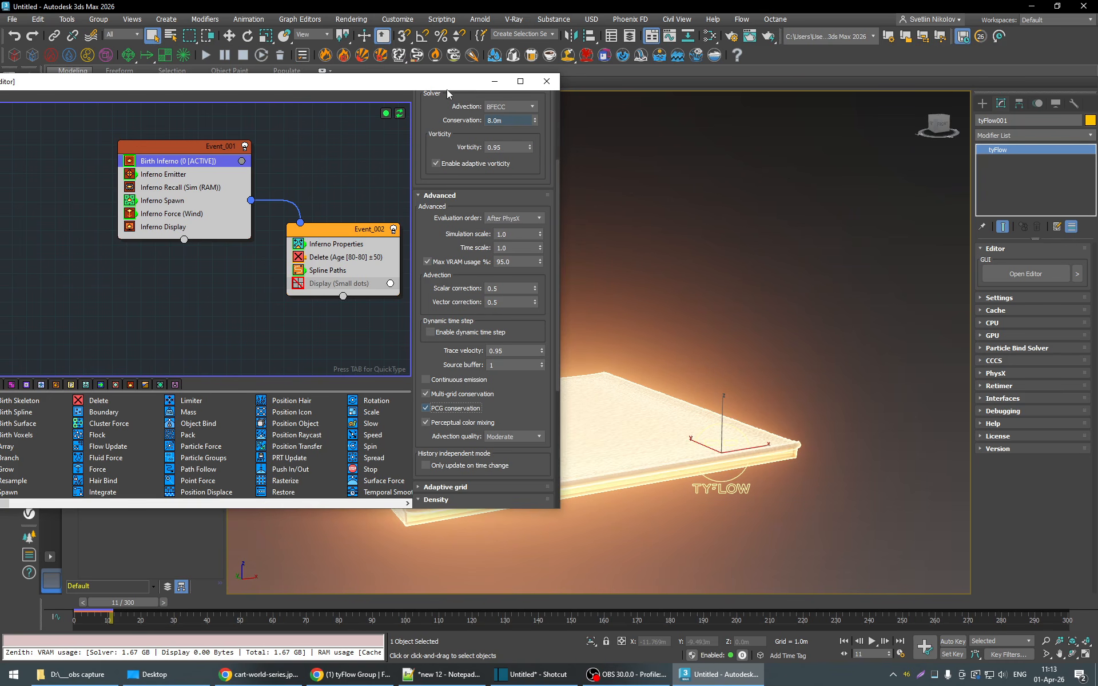
- Remove Box001 from the Inferno Emitter's source objects
left_click_drag(447, 89, 399, 192)
left_click(122, 277)
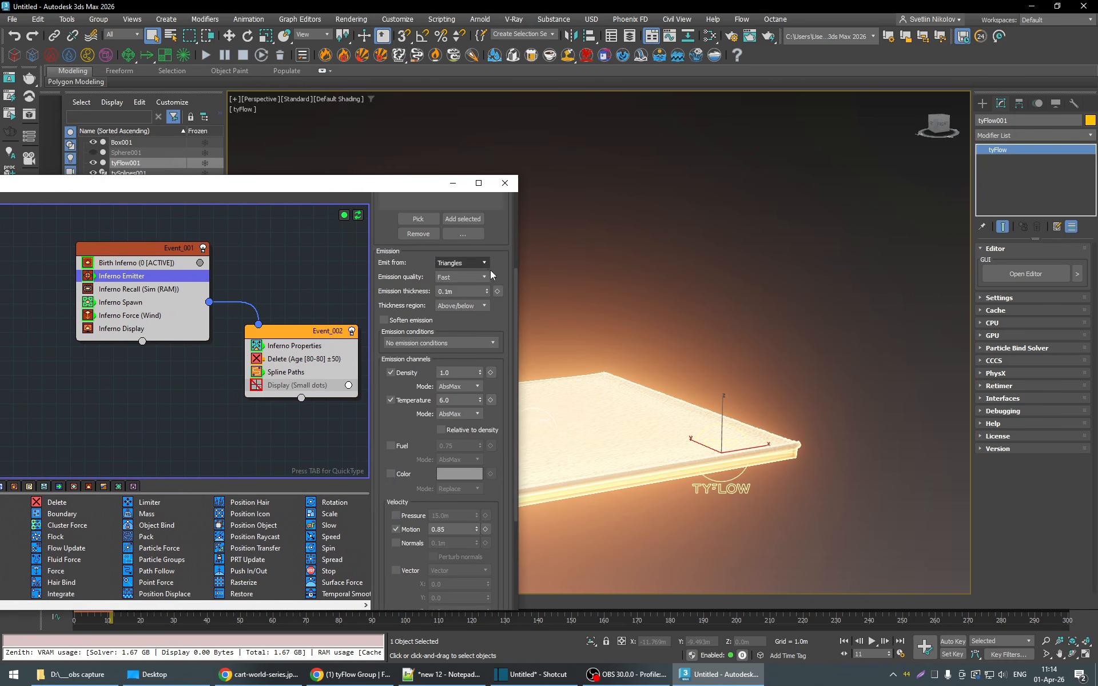
scroll(504, 267, "up", 3)
left_click(400, 248)
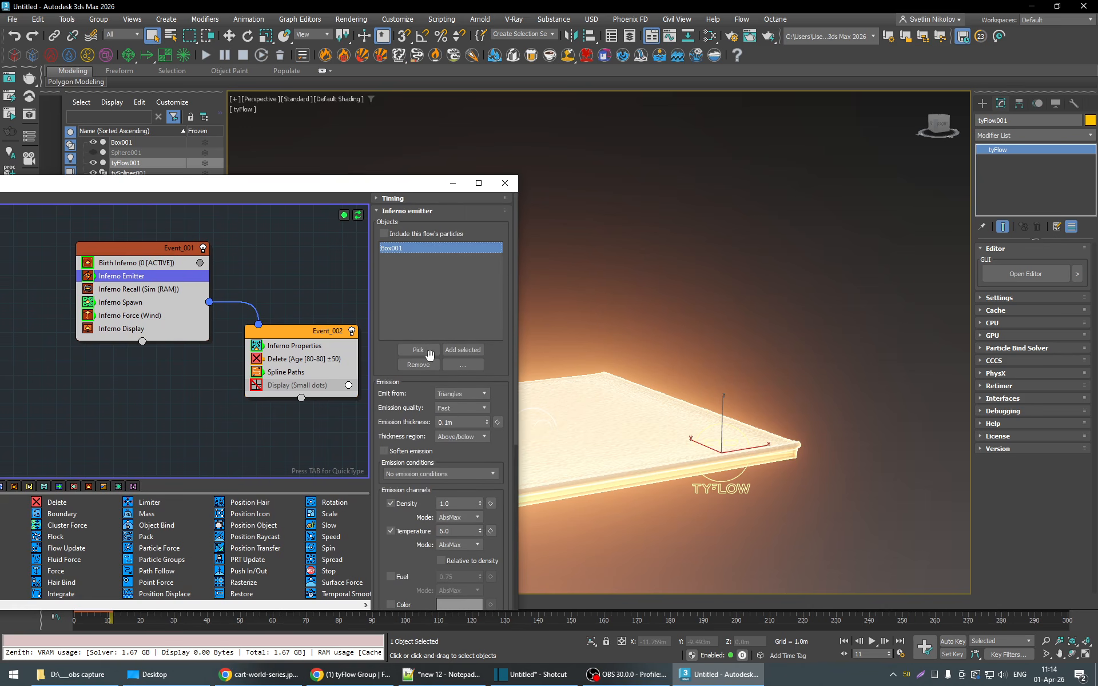
left_click(418, 364)
- Show Sphere001, hide Box001 and pick Sphere001 as the Inferno Emitter's source object
left_click_drag(397, 189, 318, 238)
left_click(93, 152)
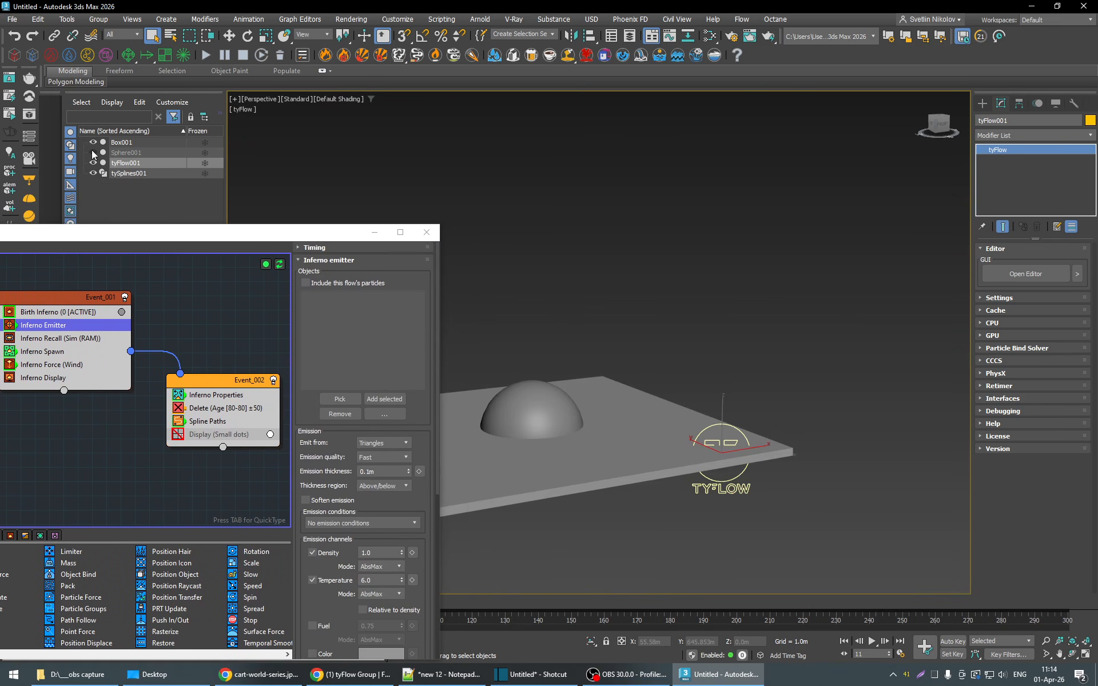
left_click(93, 142)
left_click_drag(131, 155, 142, 201)
left_click(340, 399)
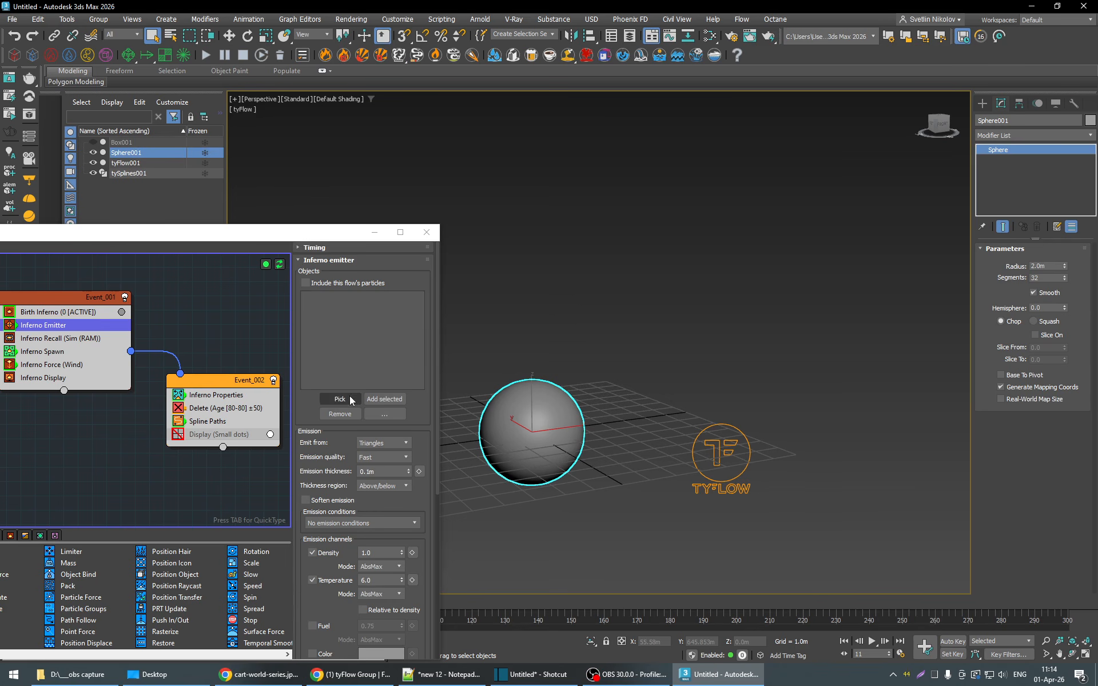
left_click(129, 155)
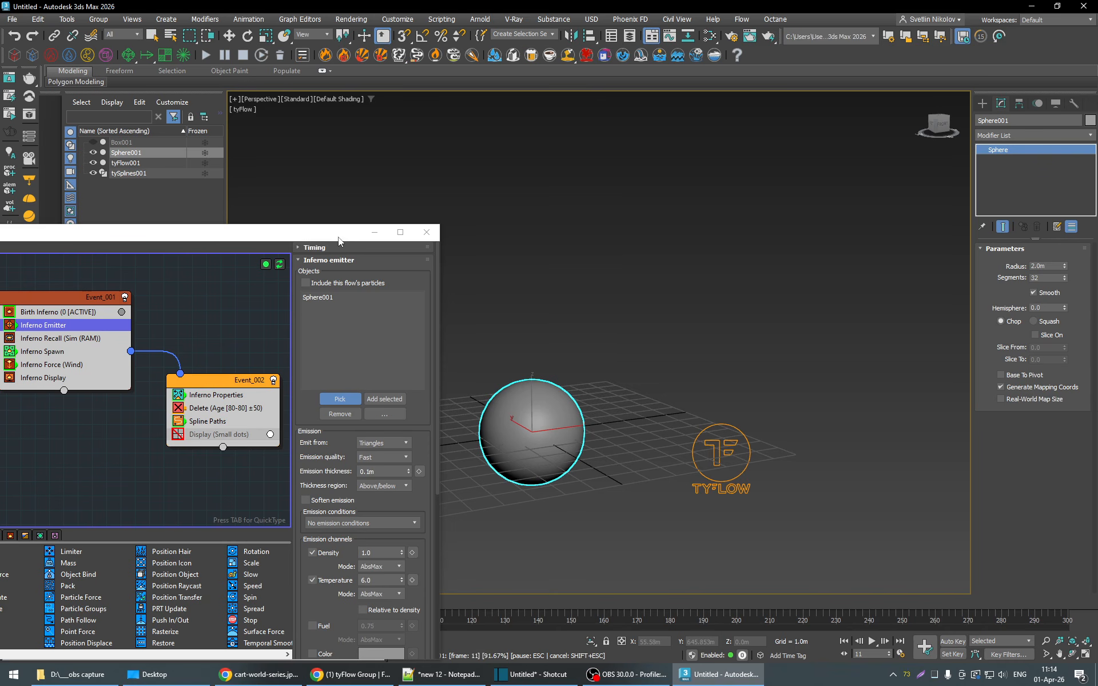
- Disable PCG conservation in the advanced settings of Birth Inferno and play the sphere fire from frame 11 to frame 53
left_click_drag(338, 237, 339, 91)
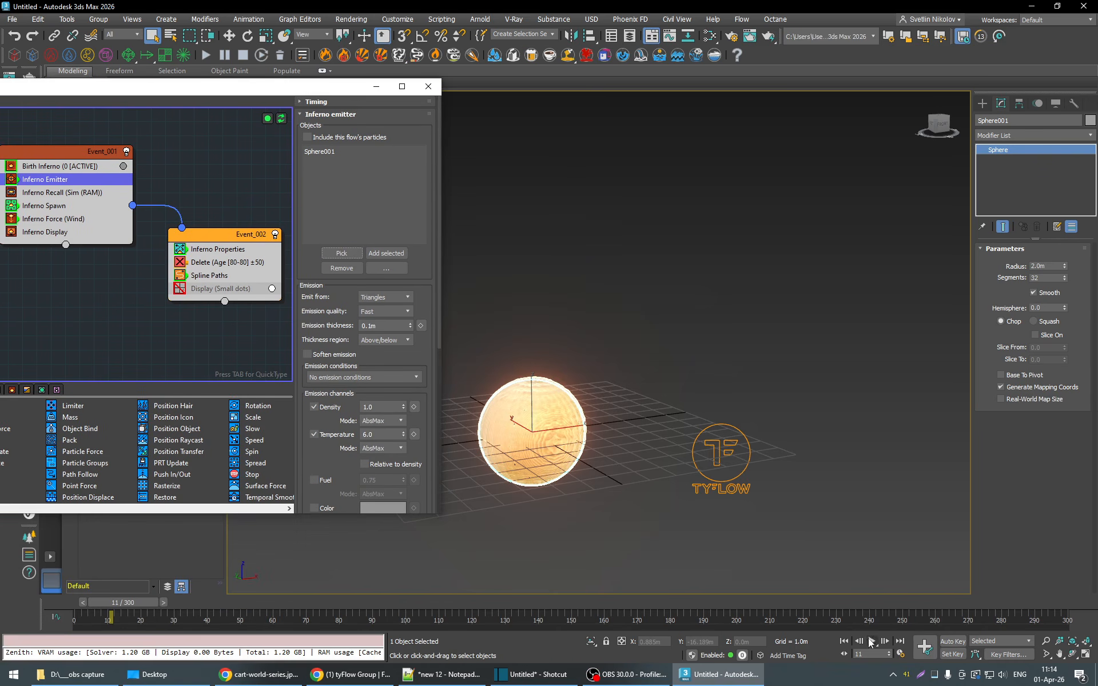
left_click(60, 166)
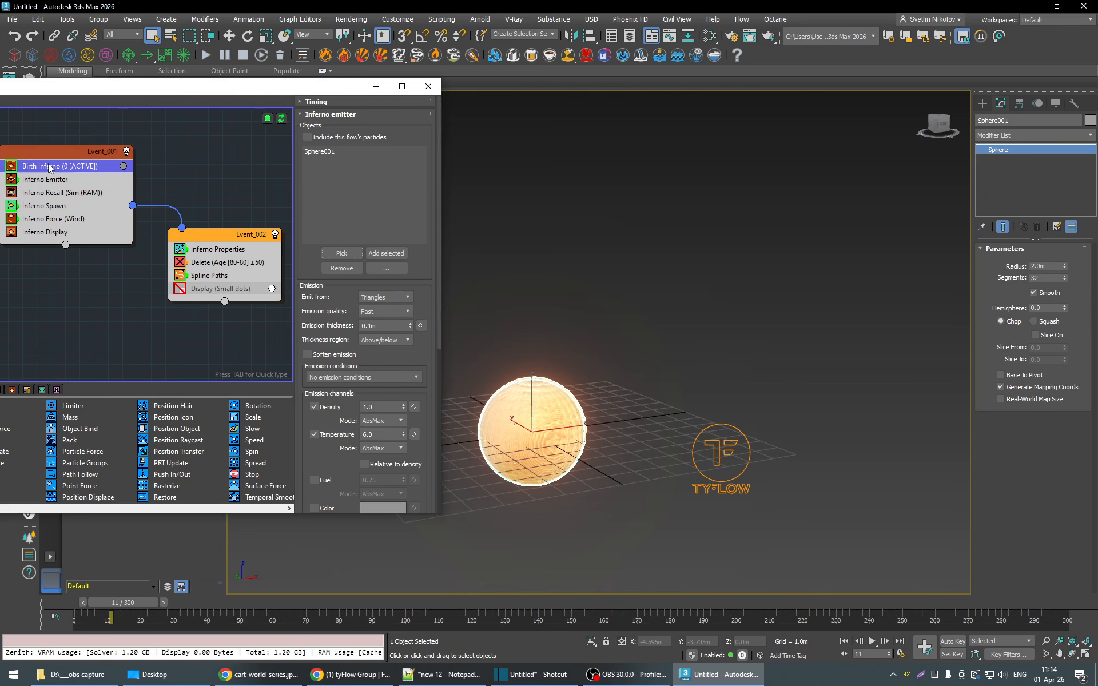
left_click_drag(320, 379, 310, 299)
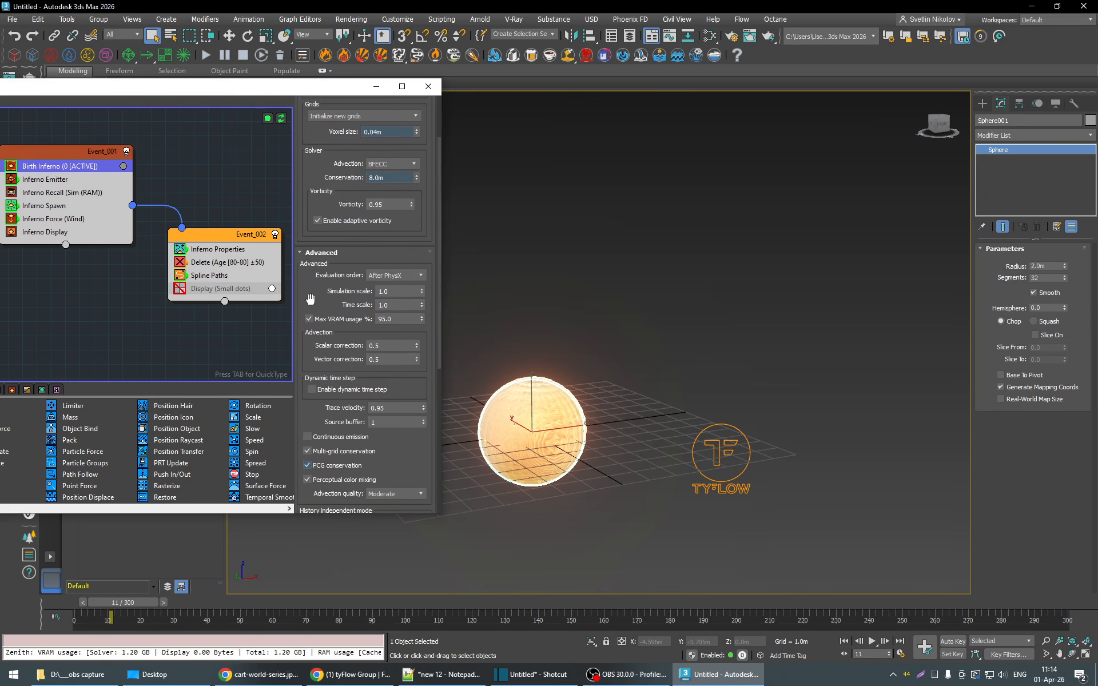
left_click(320, 466)
left_click(872, 641)
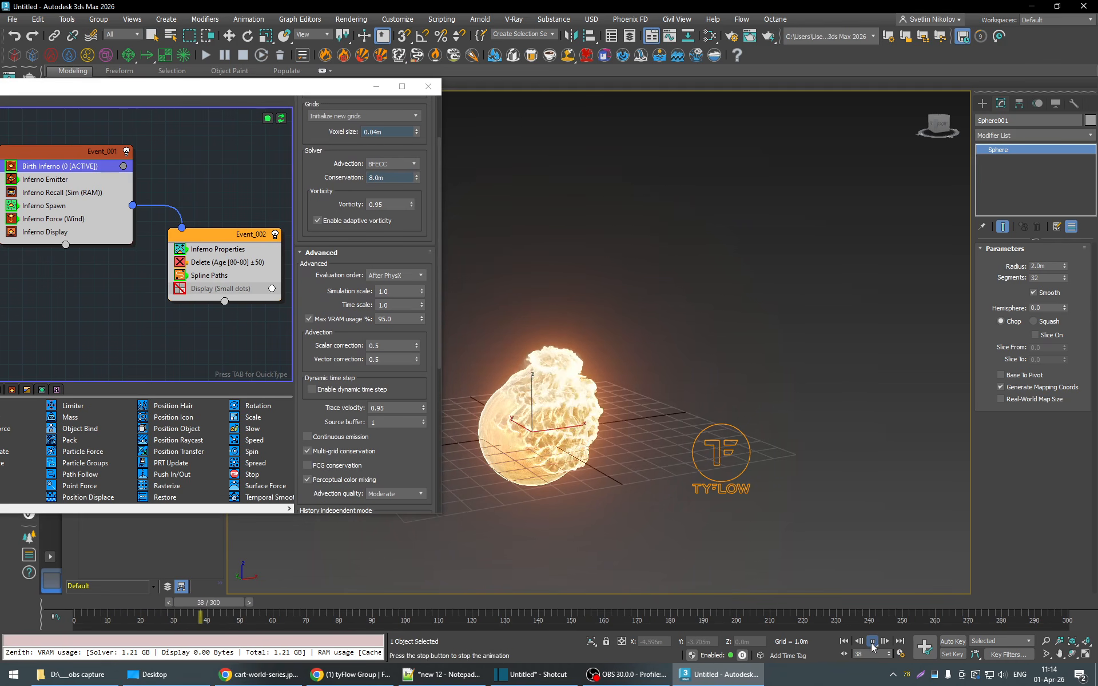
left_click(872, 643)
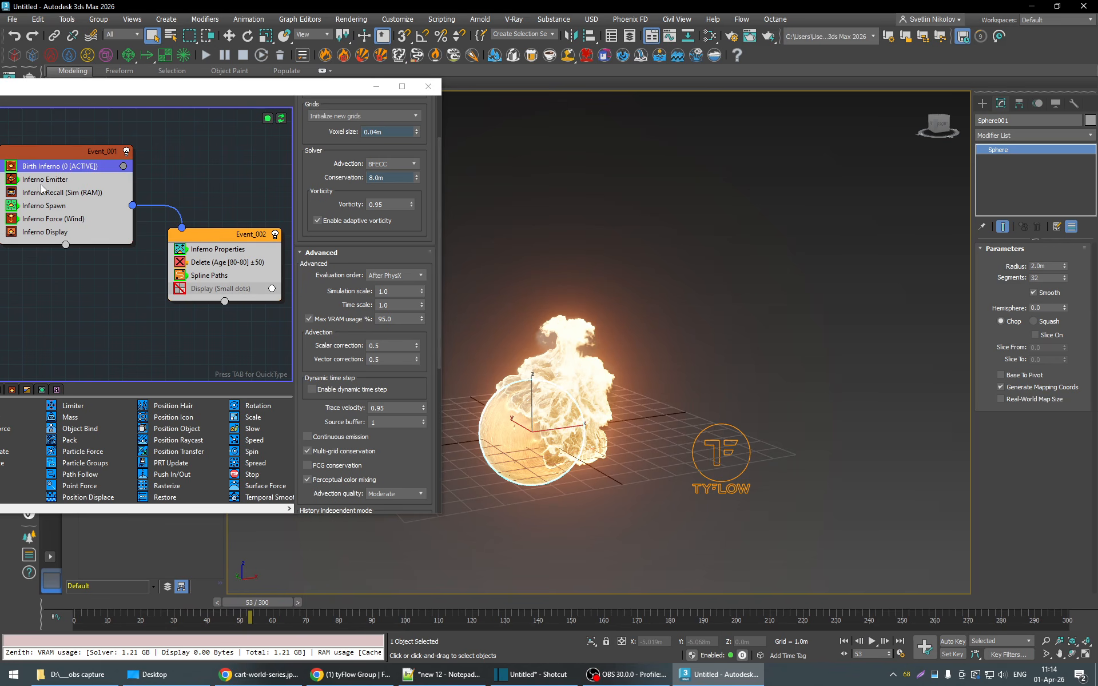
- Disable the Inferno Force (Wind) operator and play the sphere fire up to frame 162
left_click(11, 221)
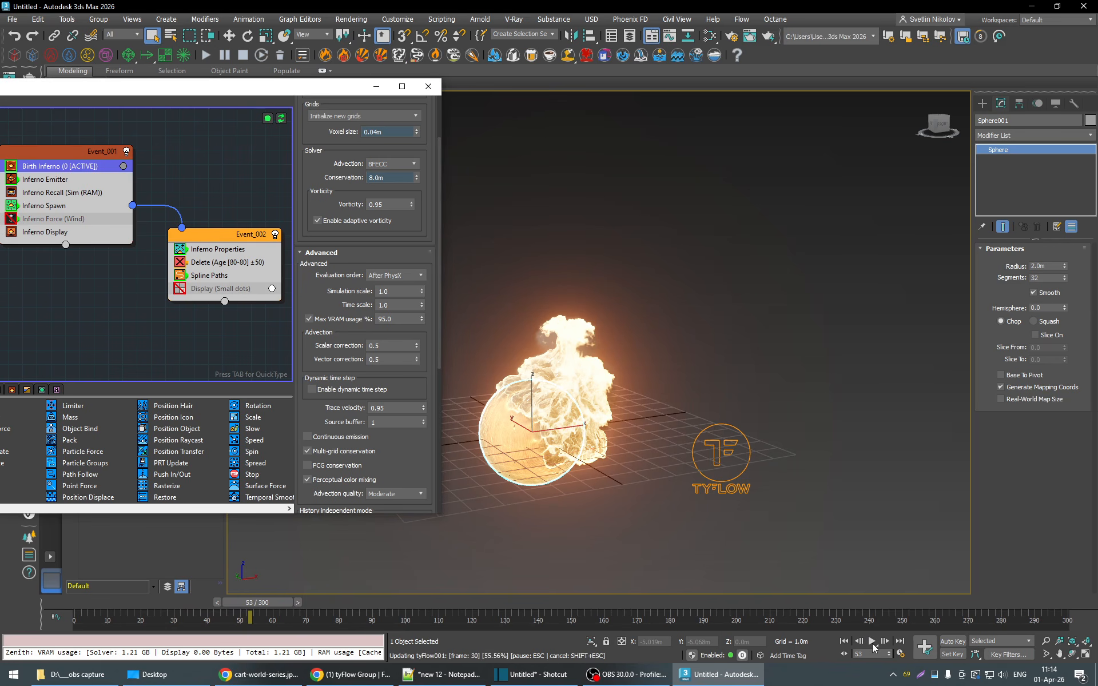
left_click(872, 643)
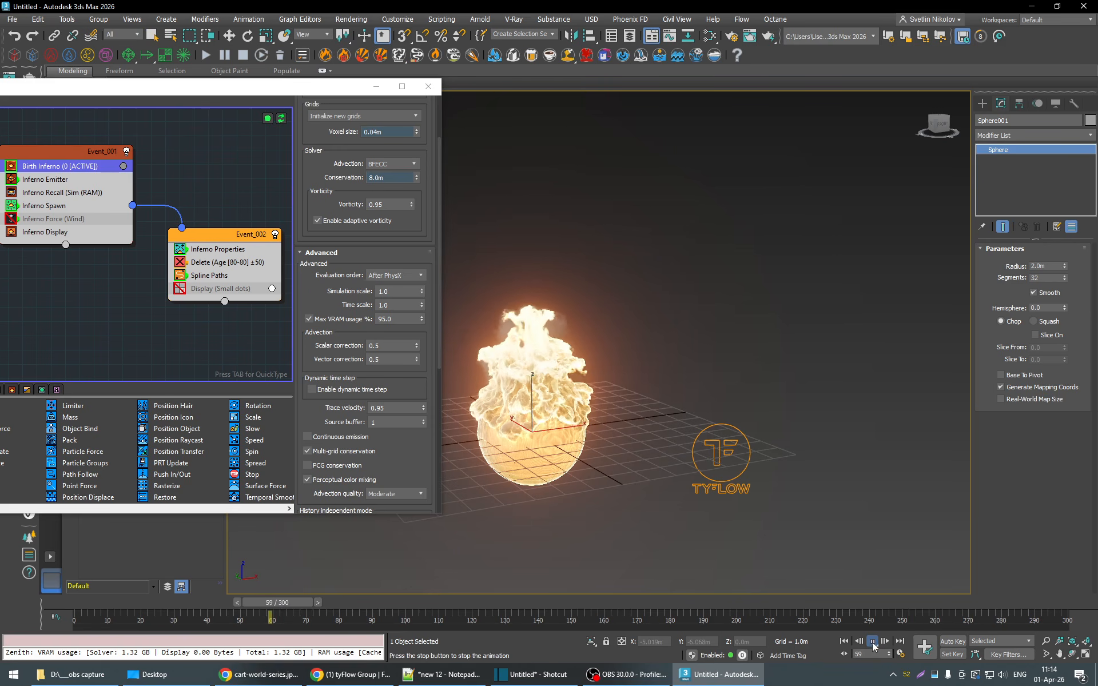
middle_click_drag(615, 443, 701, 427)
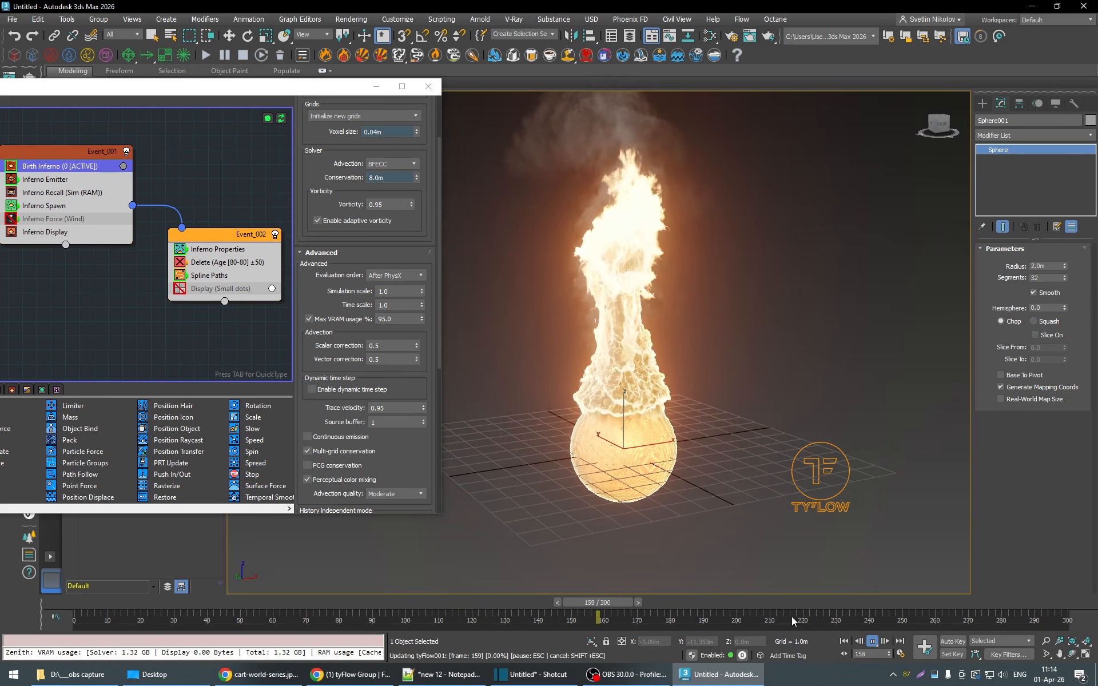
left_click(873, 643)
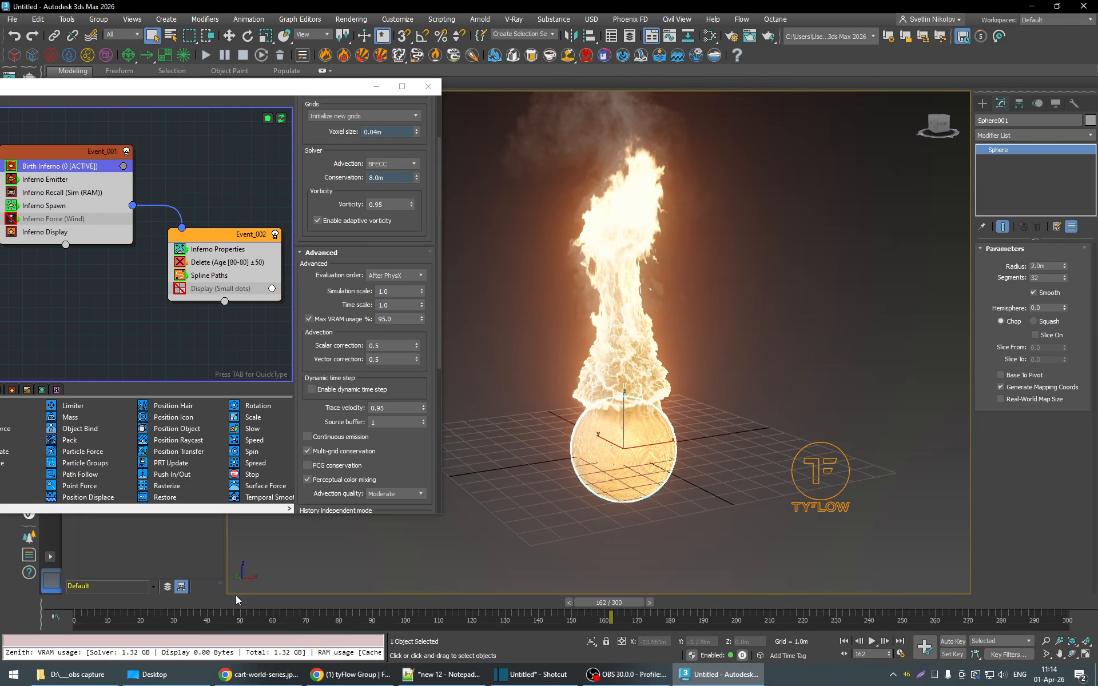
- Re-enable PCG conservation in Birth Inferno and replay the windless sphere fire up to frame 281
left_click(155, 603)
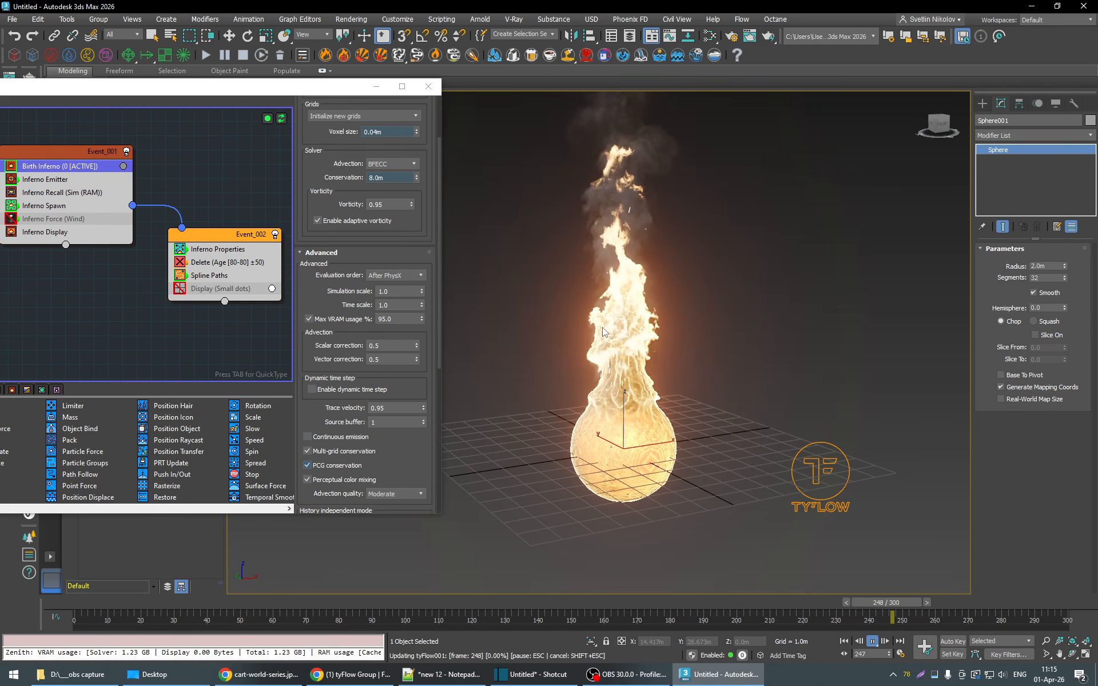
left_click(874, 645)
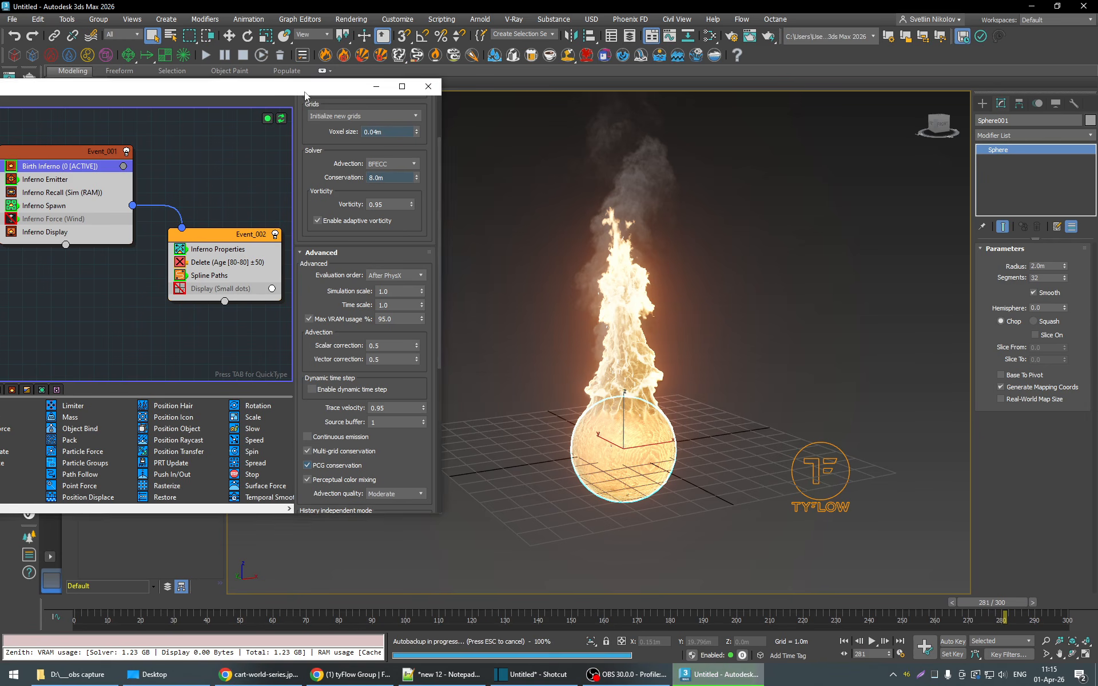
- Show Box001 and hide Sphere001 in the scene
left_click_drag(304, 91, 348, 217)
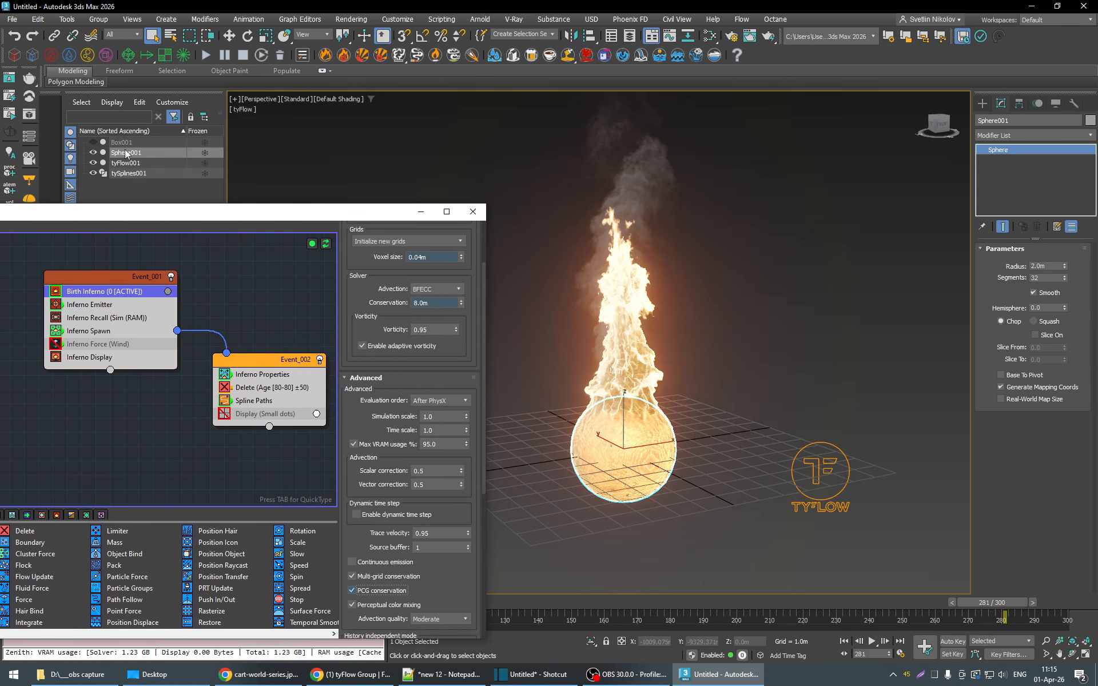
left_click(94, 142)
left_click(93, 152)
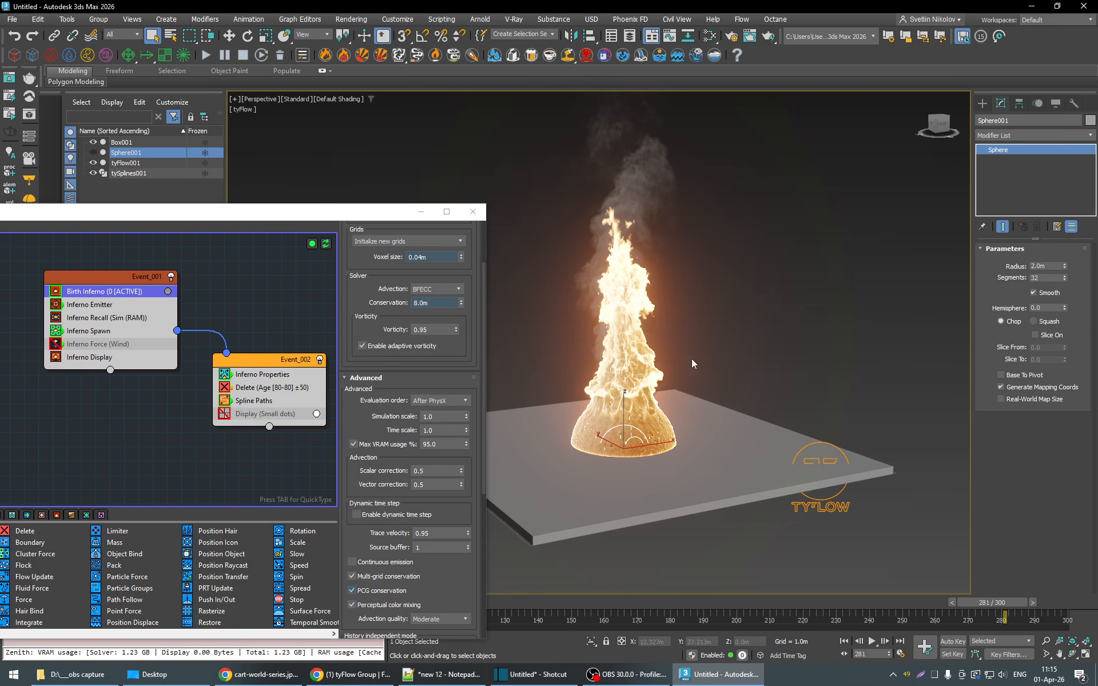
- Replace Sphere001 with Box001 as the Inferno Emitter's source object
left_click_drag(359, 220, 340, 117)
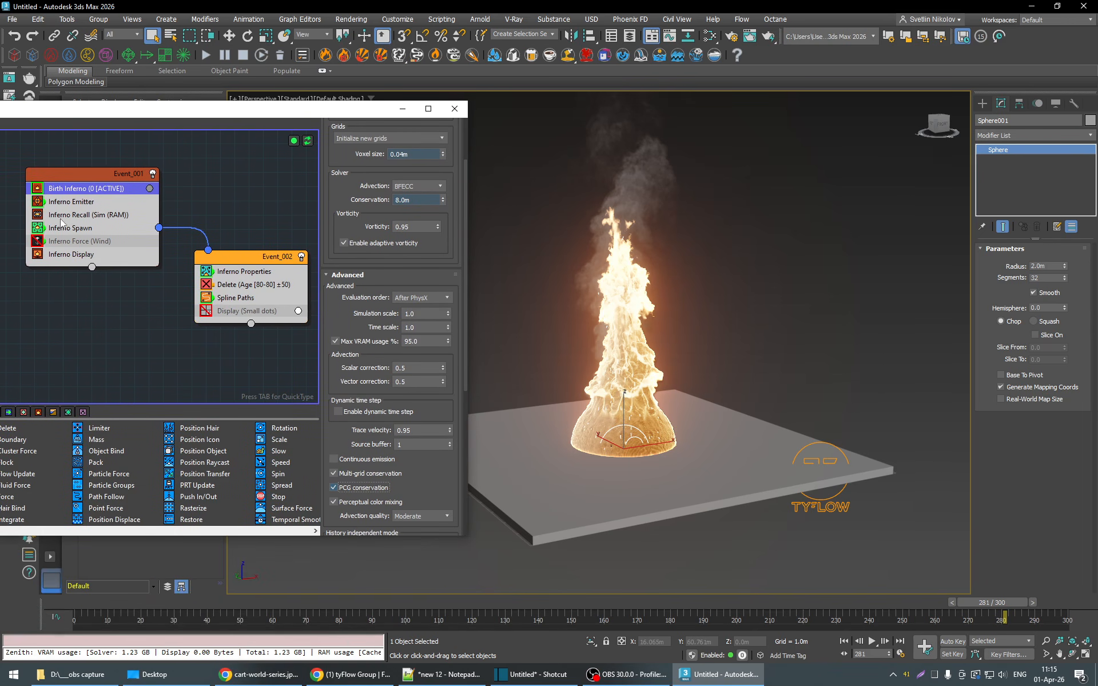
left_click(72, 202)
scroll(448, 231, "up", 5)
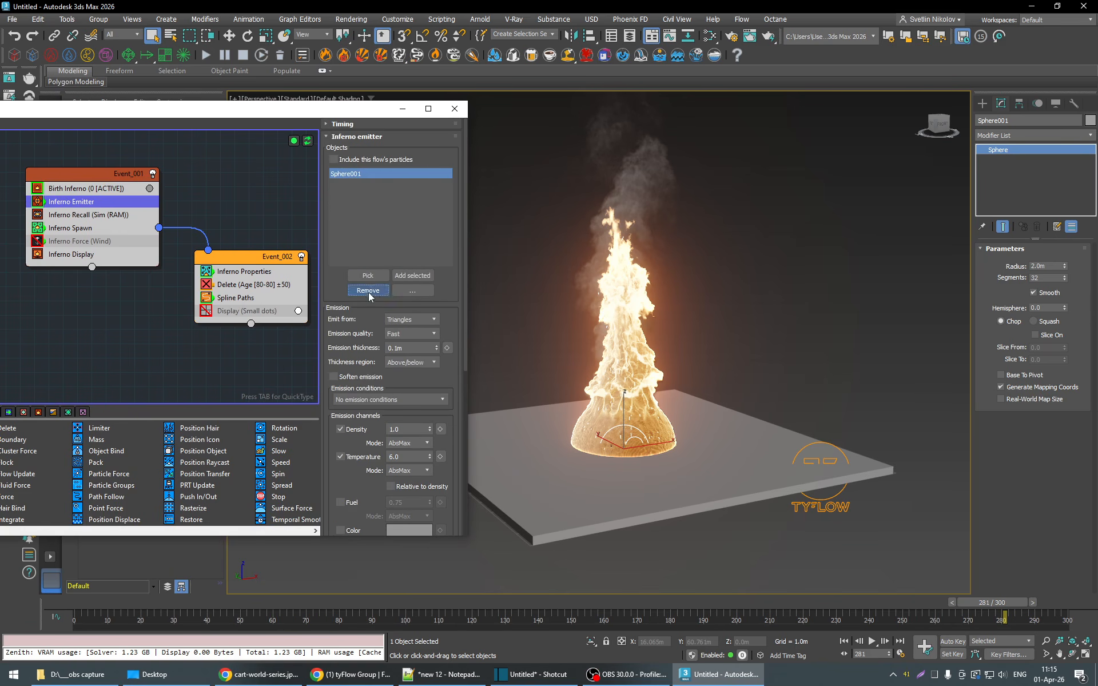
left_click_drag(338, 114, 319, 250)
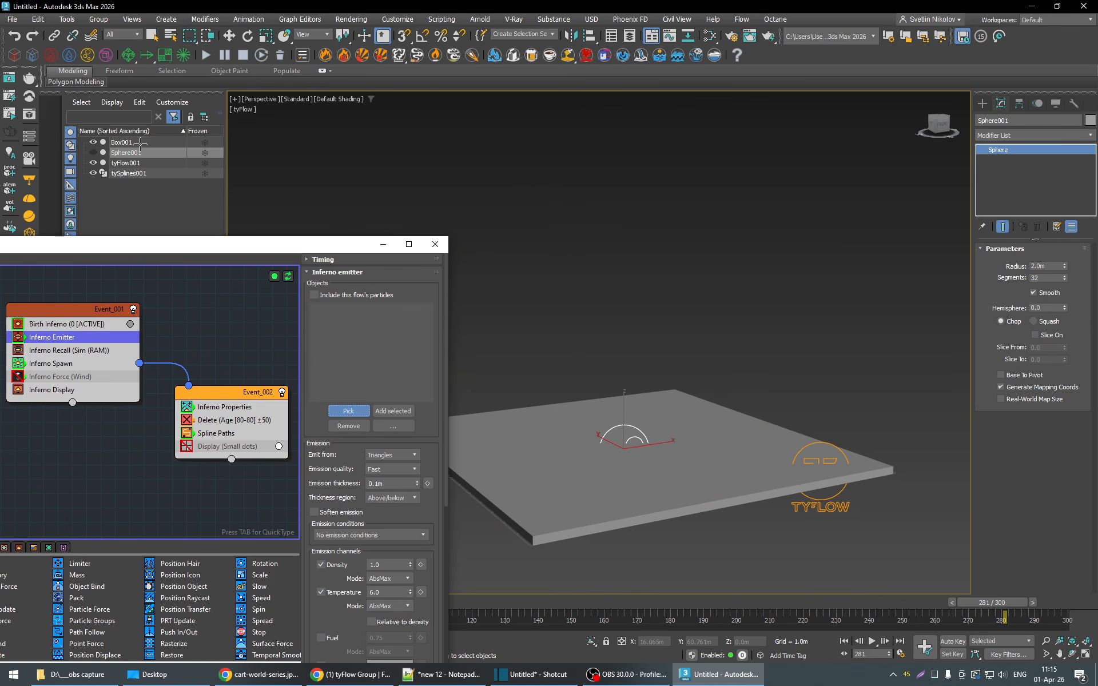
left_click(713, 491)
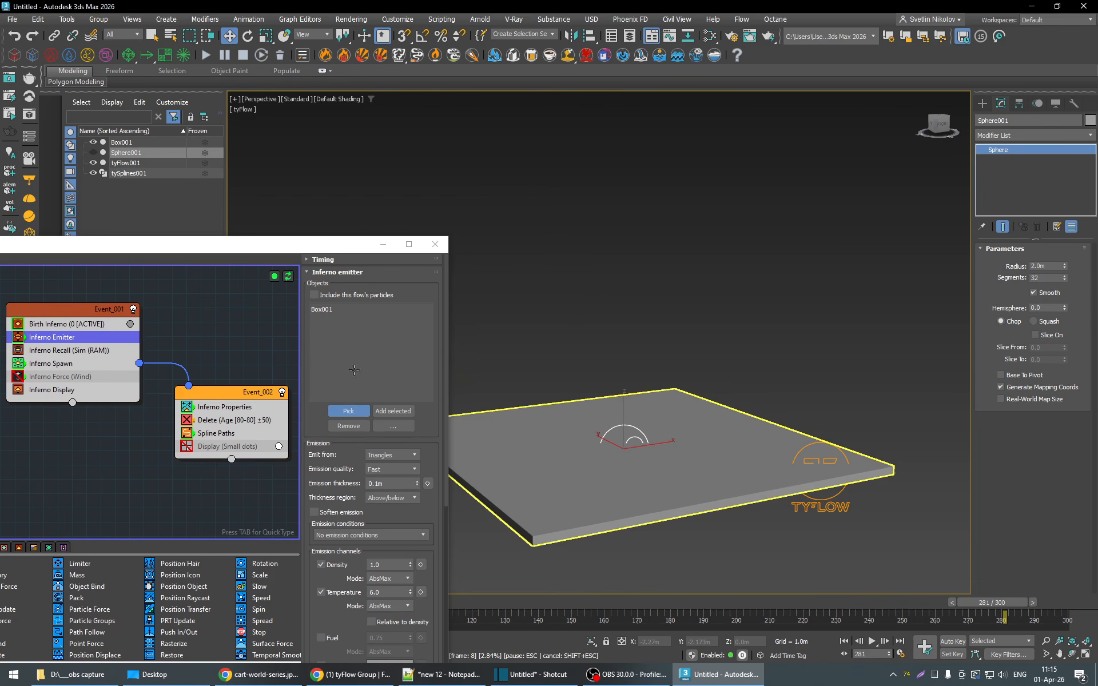
- Re-enable the Inferno Force (Wind) operator and start playing the box fire from frame 28
left_click_drag(336, 251, 403, 97)
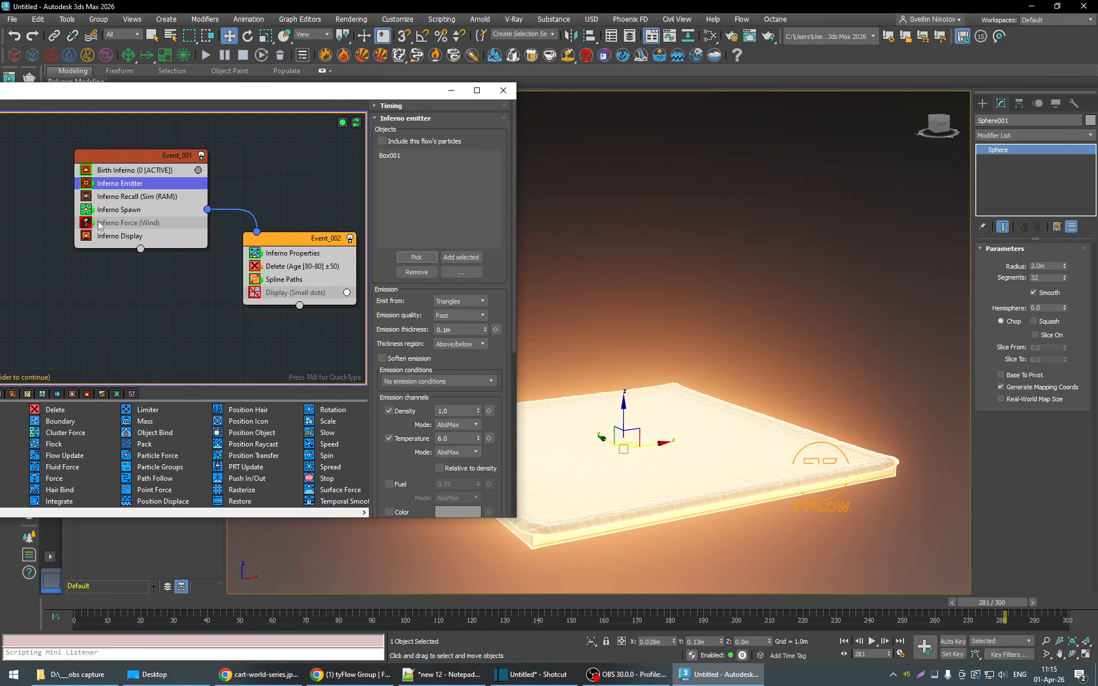
left_click(181, 602)
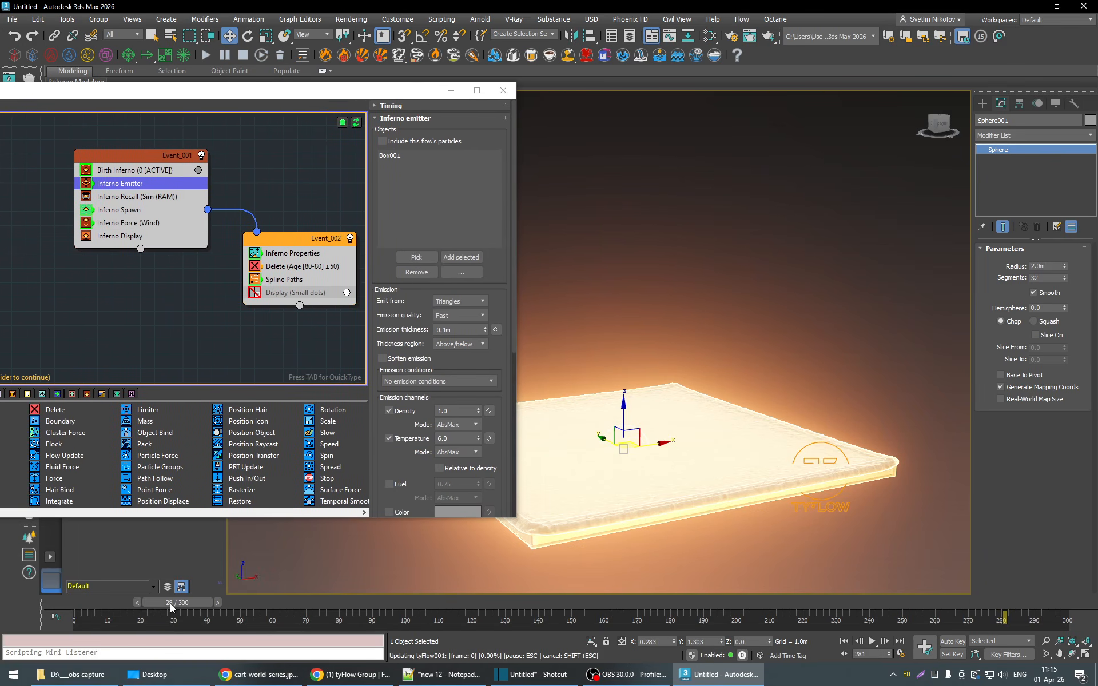
left_click(872, 642)
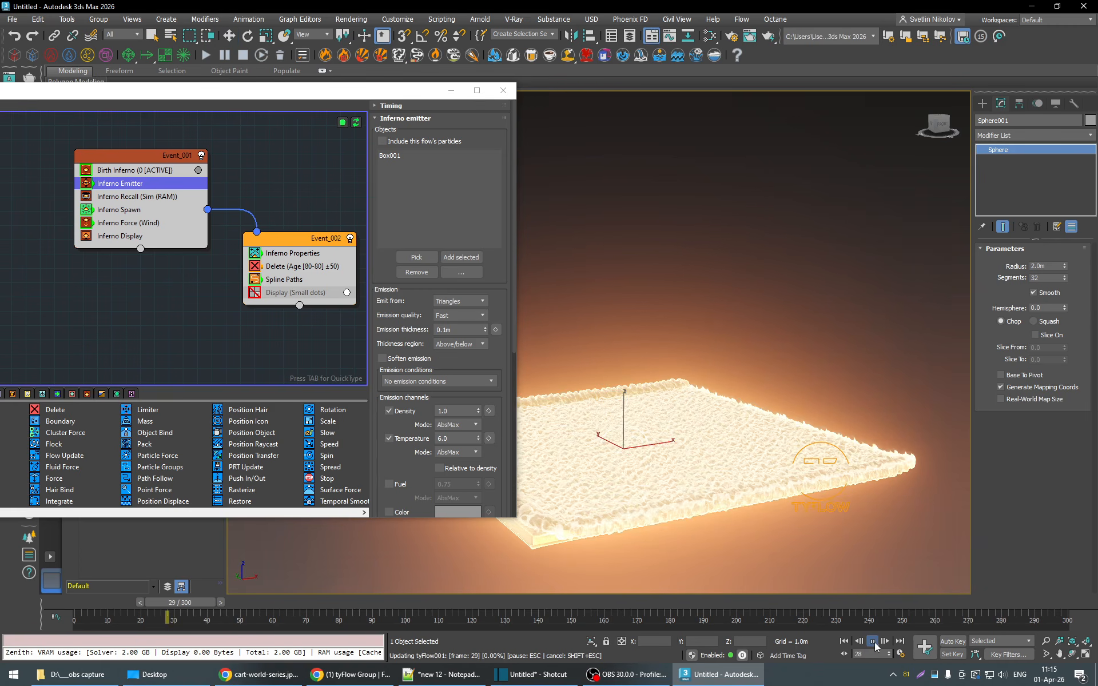
- Check the solver and advanced settings of Birth Inferno during playback and close the tyFlow editor
left_click(142, 170)
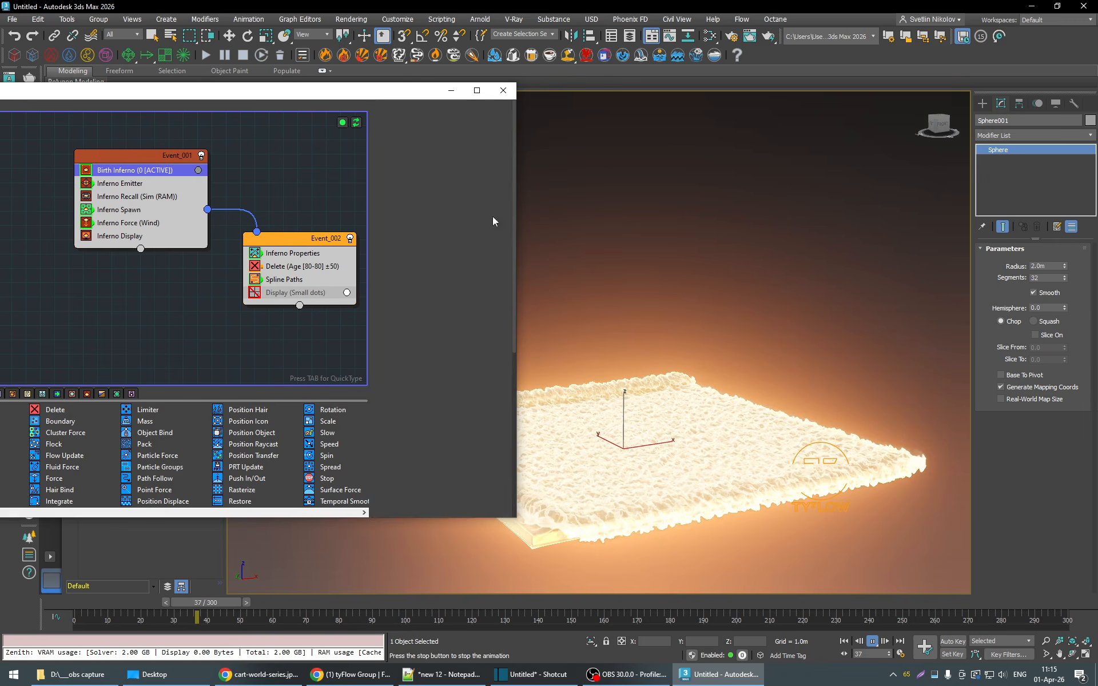
scroll(503, 349, "down", 3)
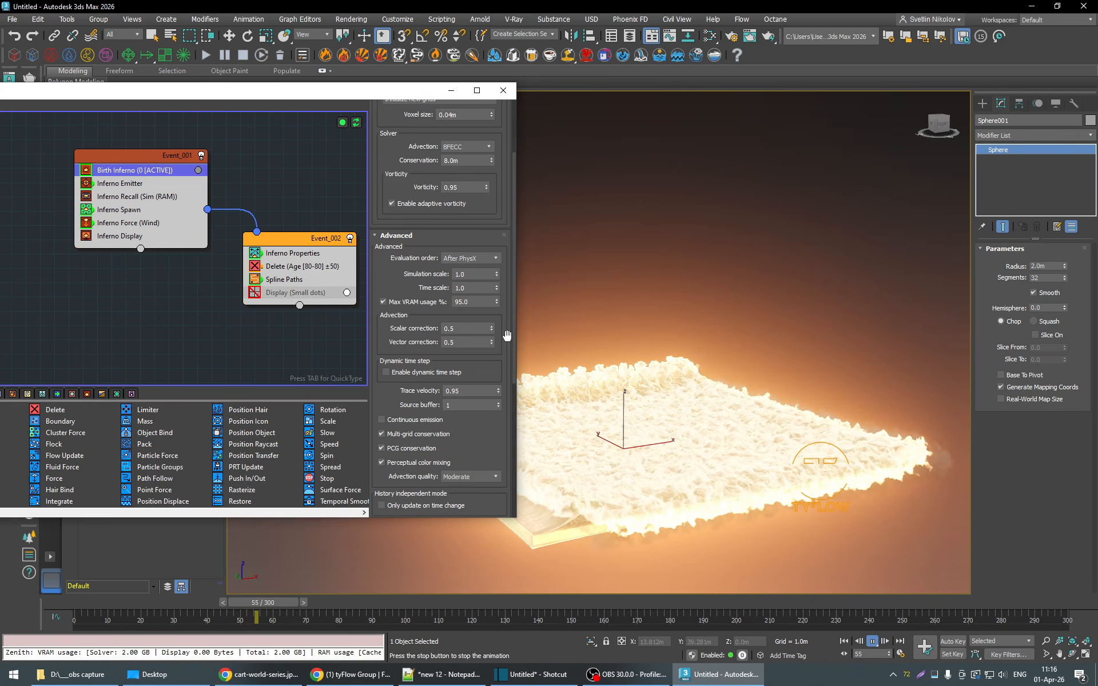
left_click(504, 90)
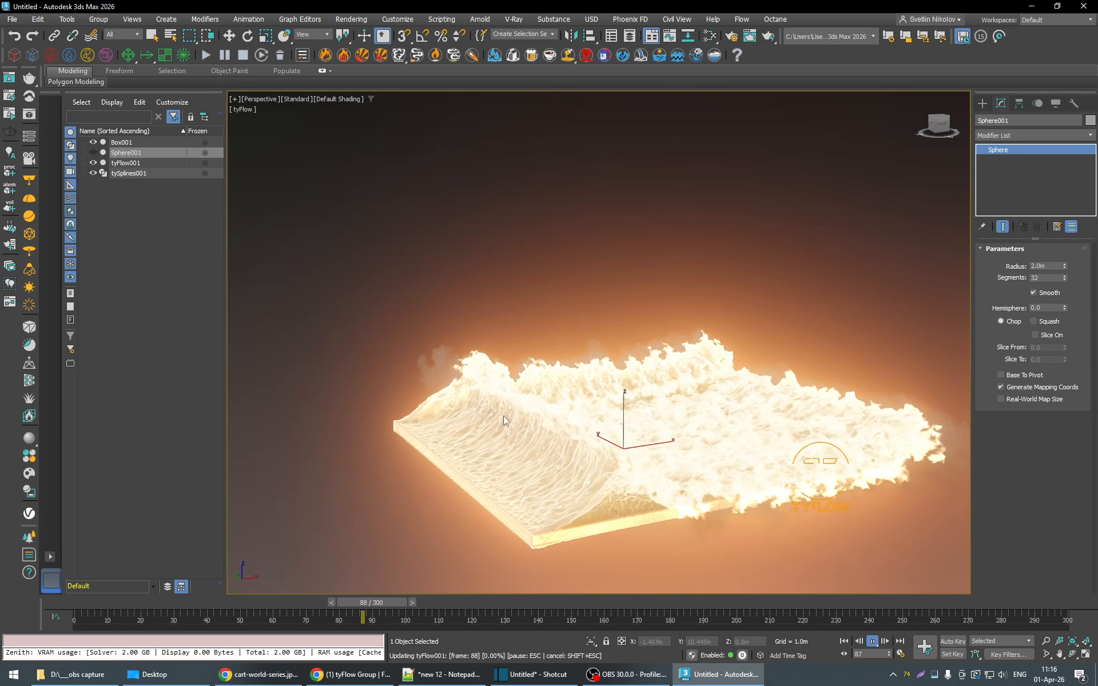
- Examine the wind-blown box fire during playback, up close and from several angles
middle_click_drag(672, 417, 648, 407)
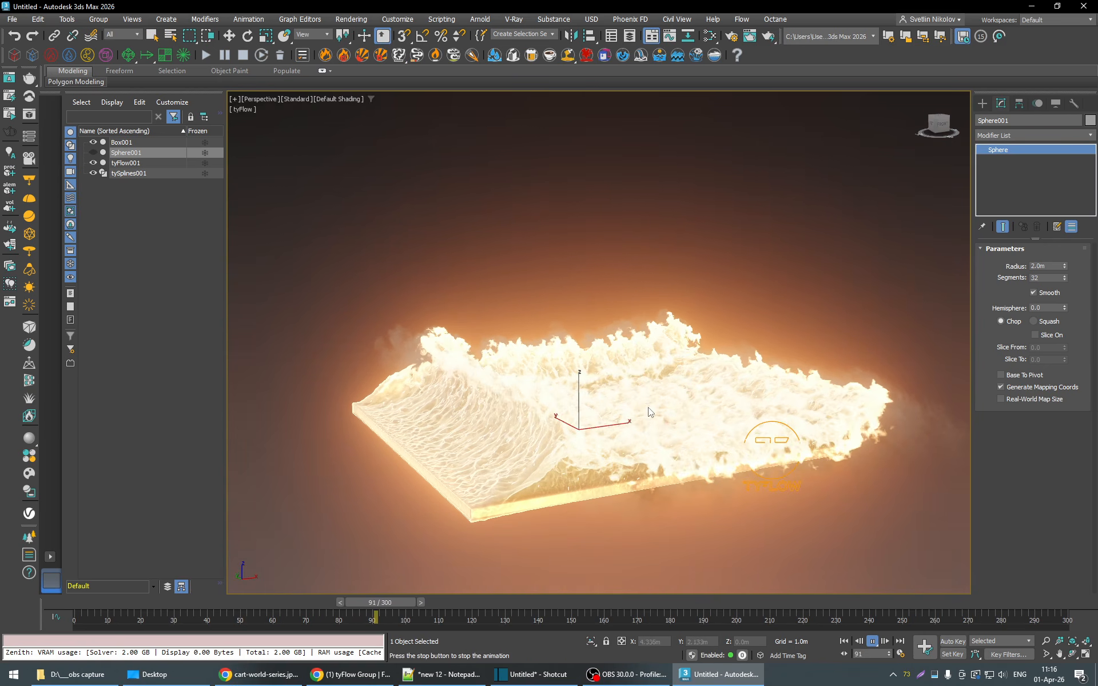
scroll(655, 431, "up", 3)
scroll(657, 438, "up", 2)
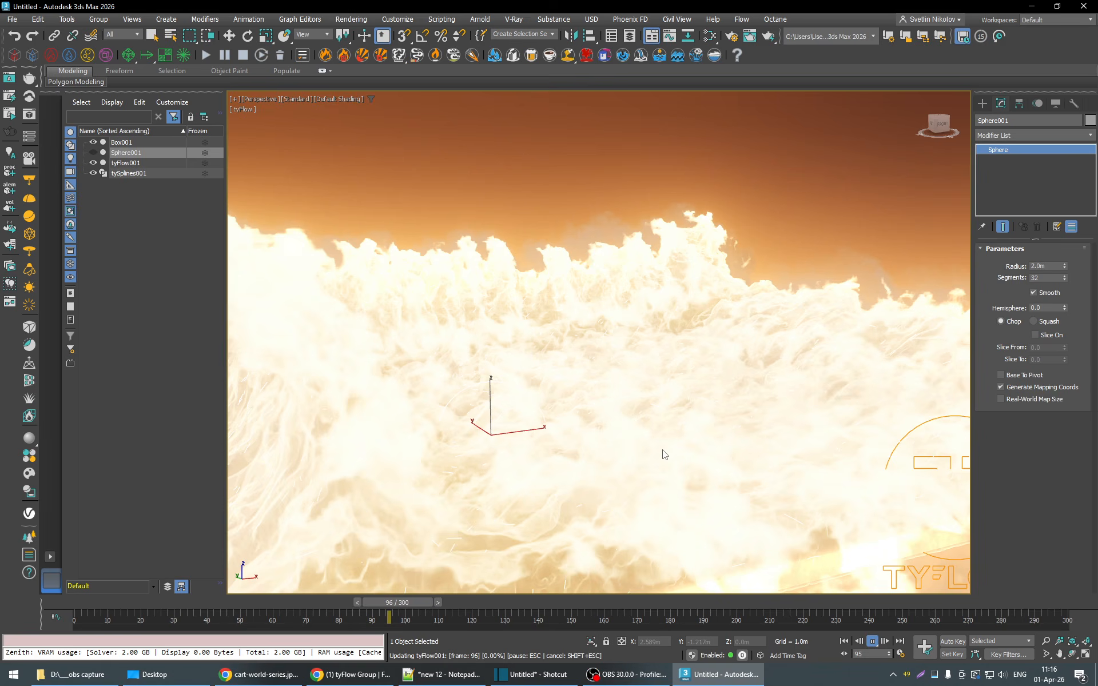
scroll(662, 454, "down", 6)
middle_click_drag(670, 466, 665, 499, "alt")
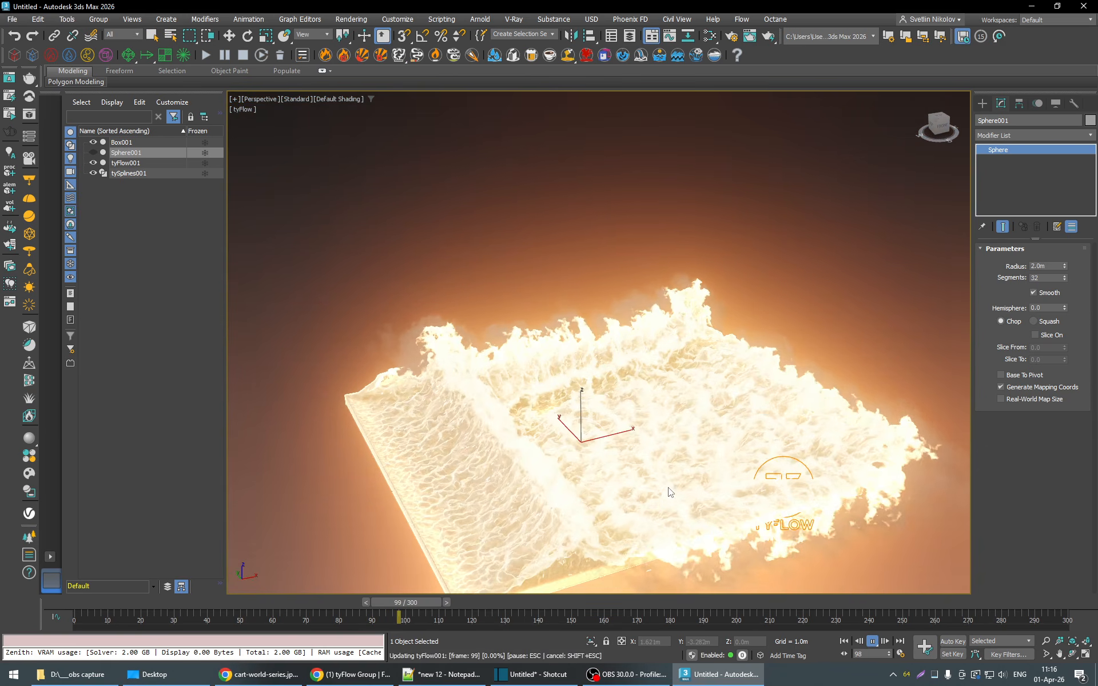
scroll(650, 510, "up", 2)
scroll(649, 510, "up", 2)
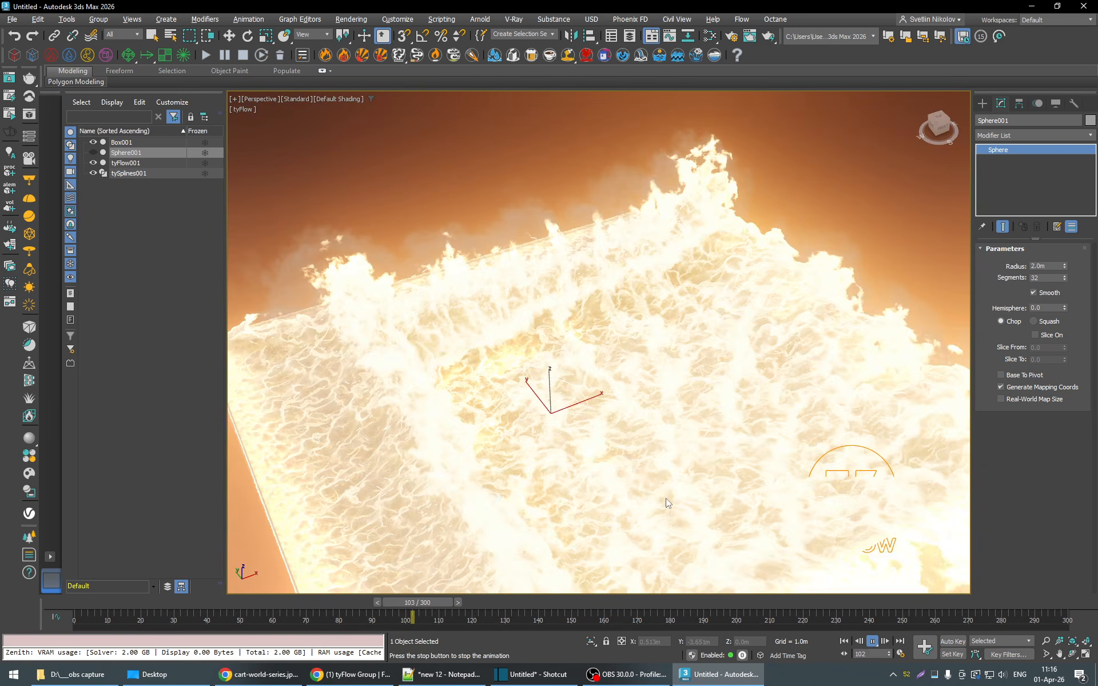
middle_click_drag(652, 466, 640, 349)
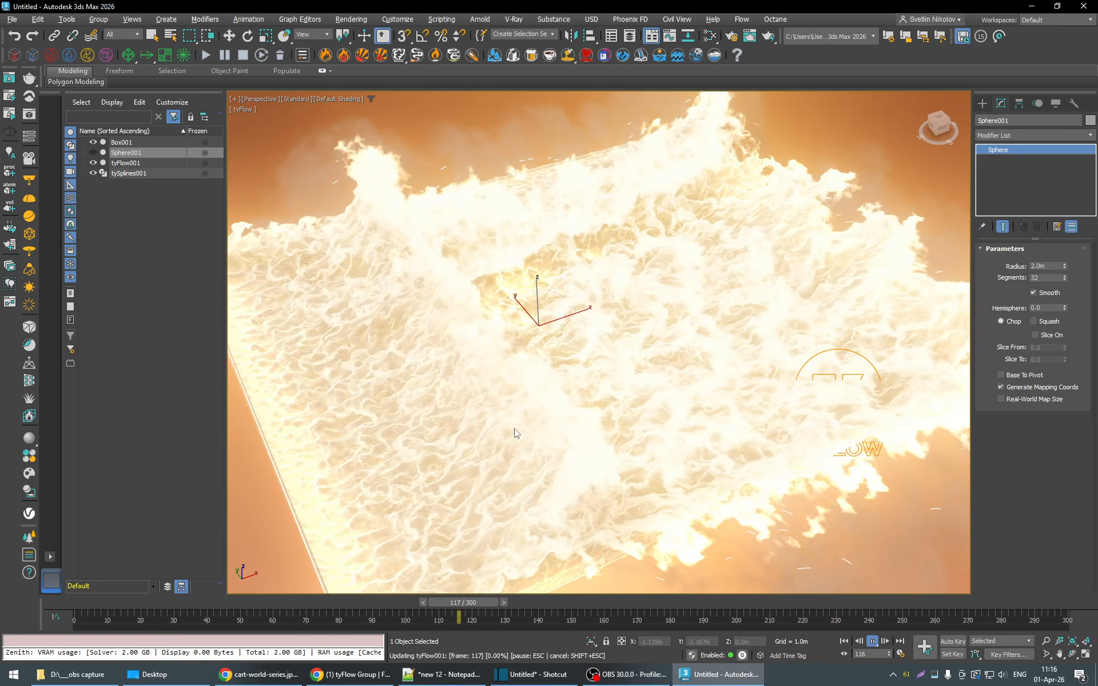
middle_click_drag(520, 434, 637, 439, "alt")
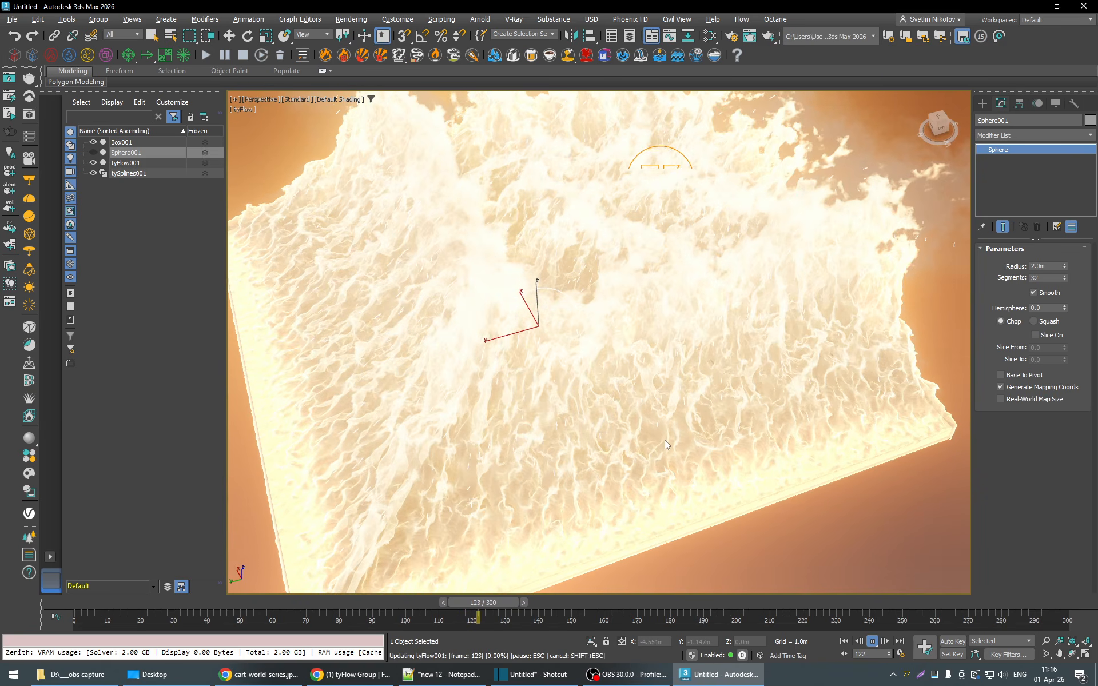
mouse_move(669, 438)
middle_mouse_down("alt")
mouse_move(612, 434)
mouse_move(671, 442)
middle_mouse_up("alt")
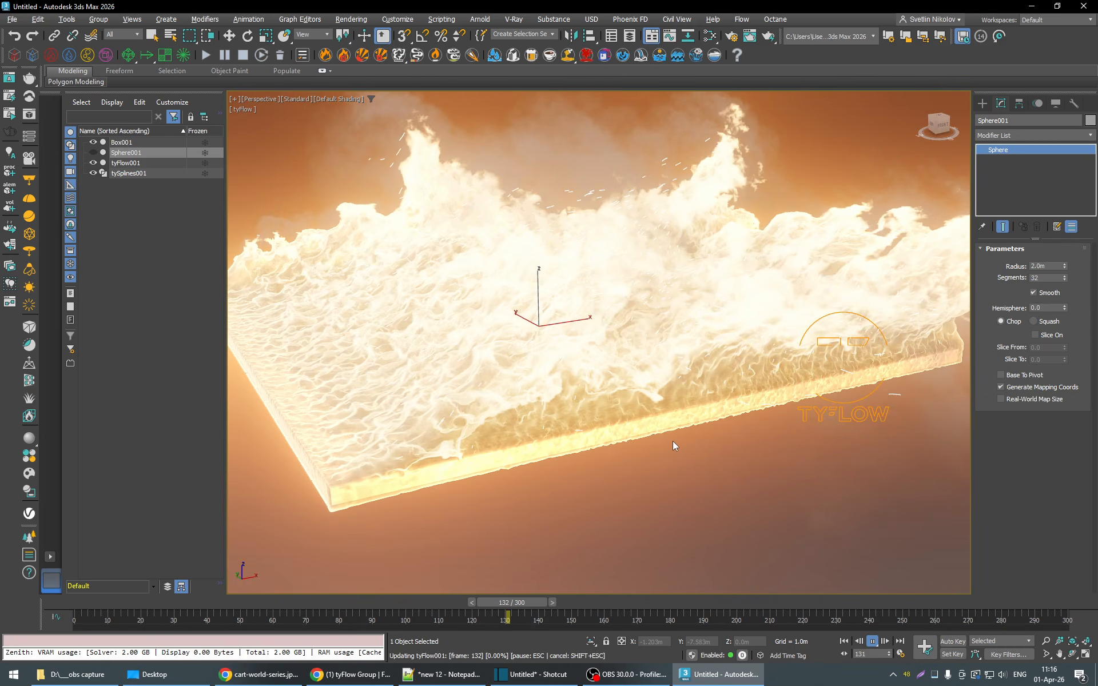
- Examine the playing box fire from near and far, stop playback at frame 158 and inspect it from higher and lower angles
scroll(663, 423, "down", 4)
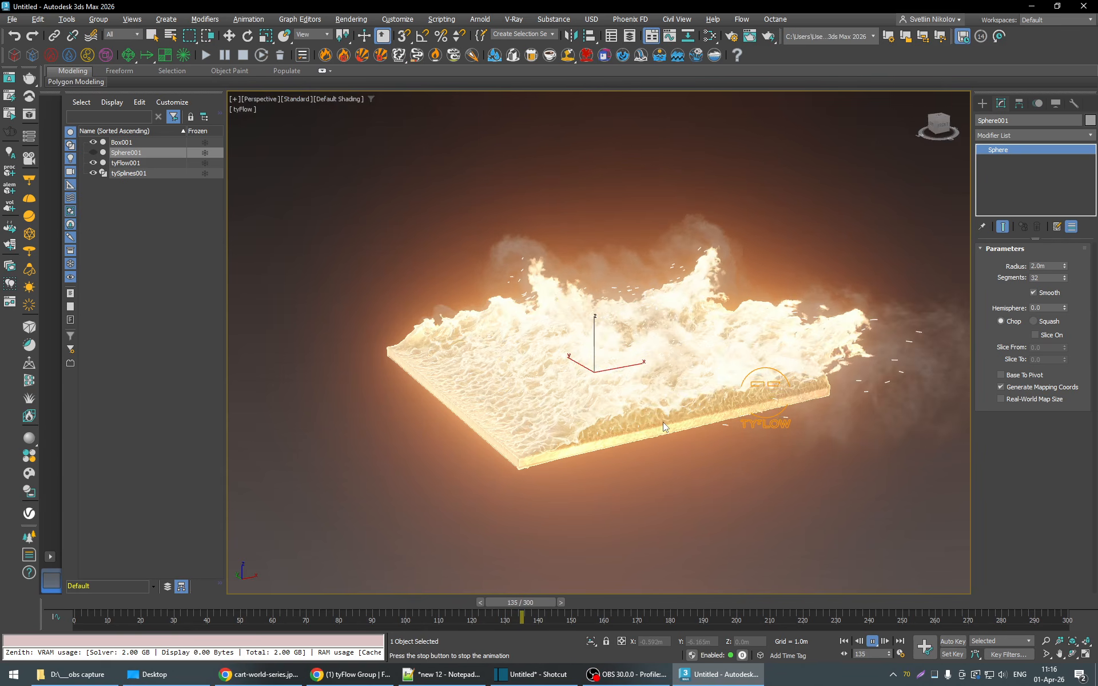
scroll(664, 422, "up", 4)
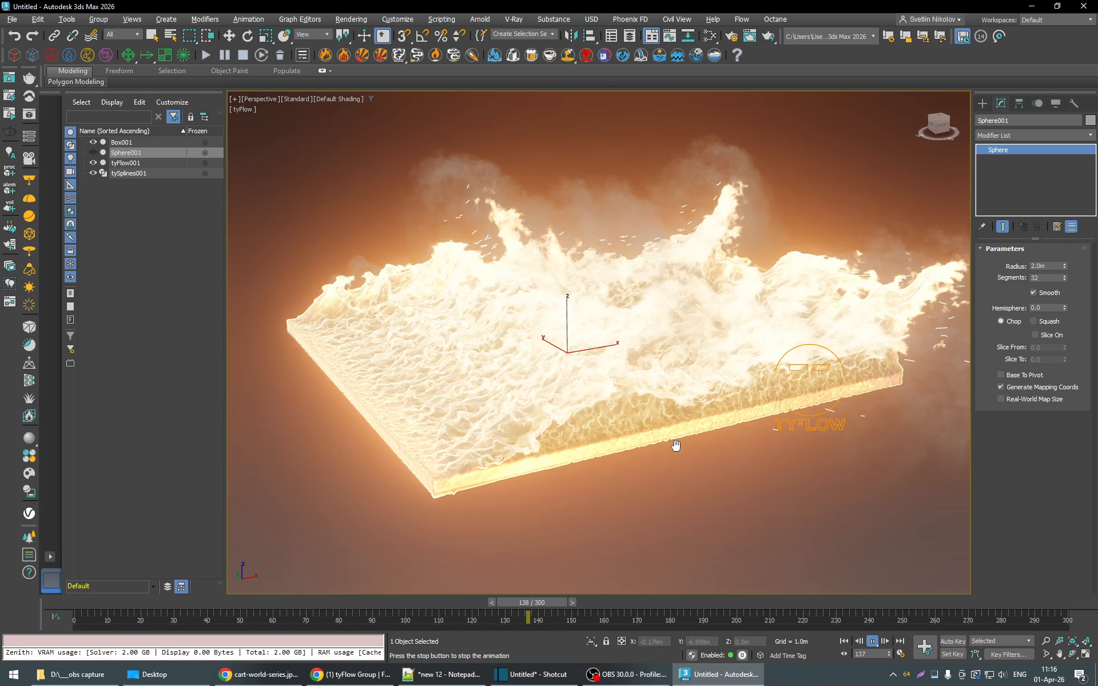
middle_click_drag(676, 445, 671, 456)
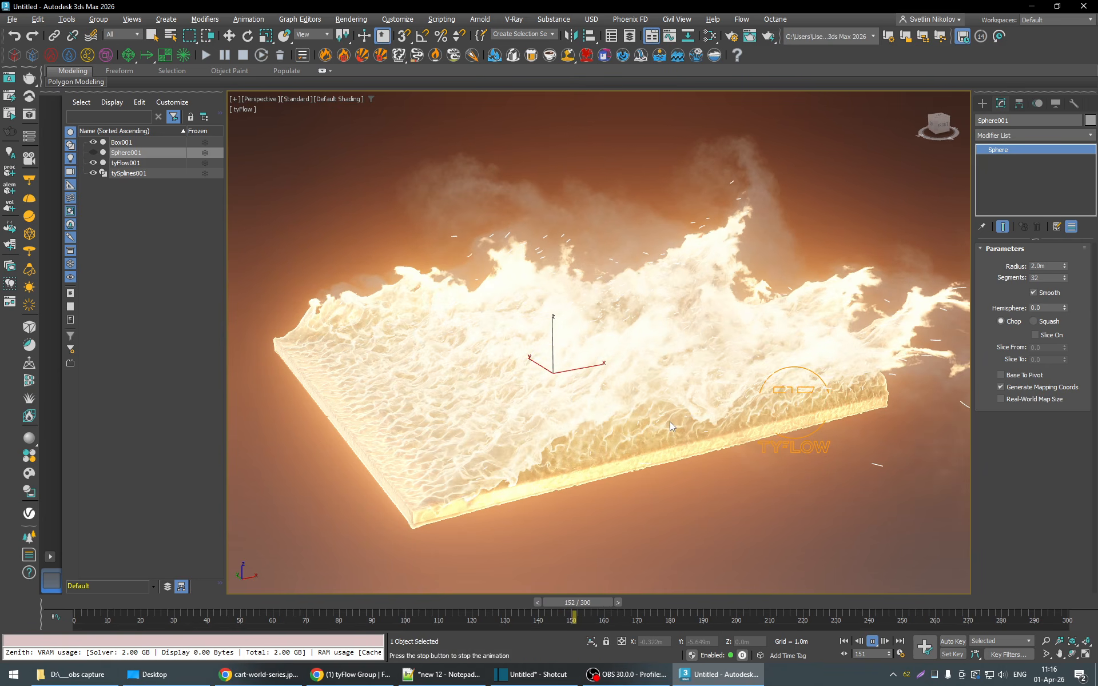
left_click(873, 642)
middle_click_drag(681, 495, 706, 498, "alt")
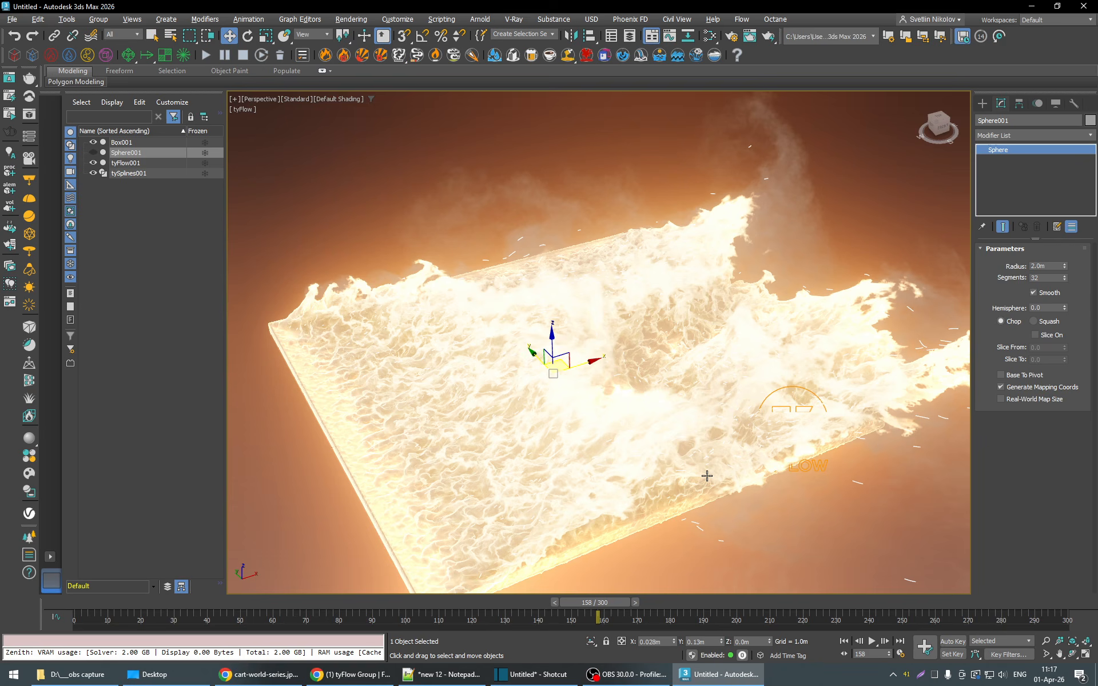
middle_click_drag(697, 471, 696, 458)
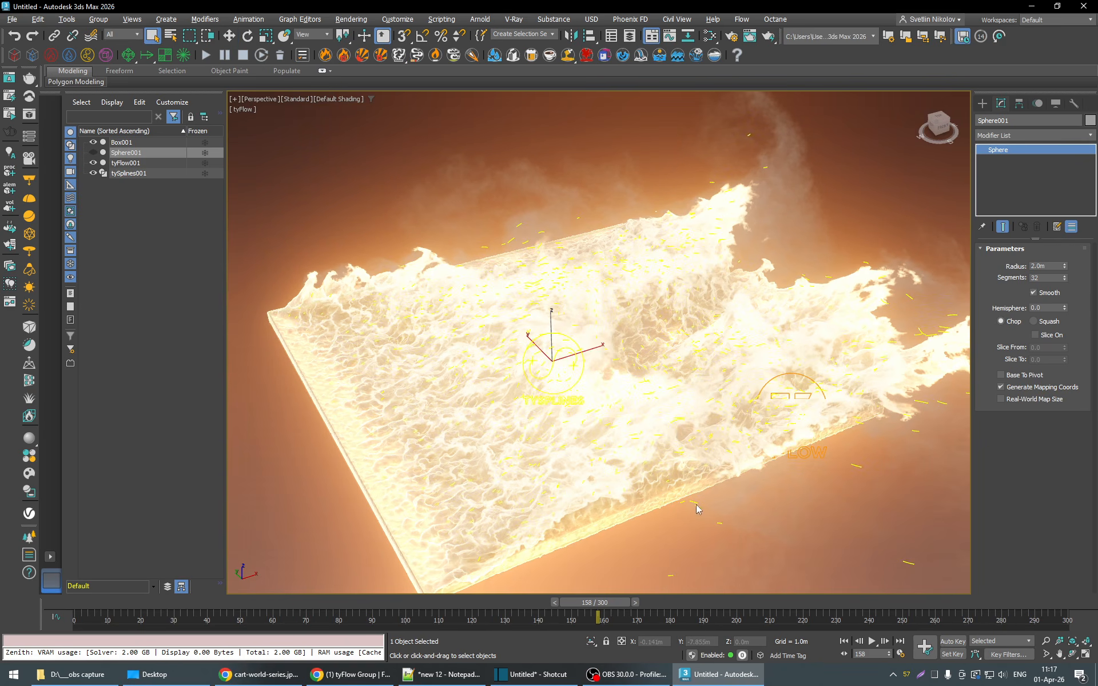
middle_click_drag(696, 504, 693, 486, "alt")
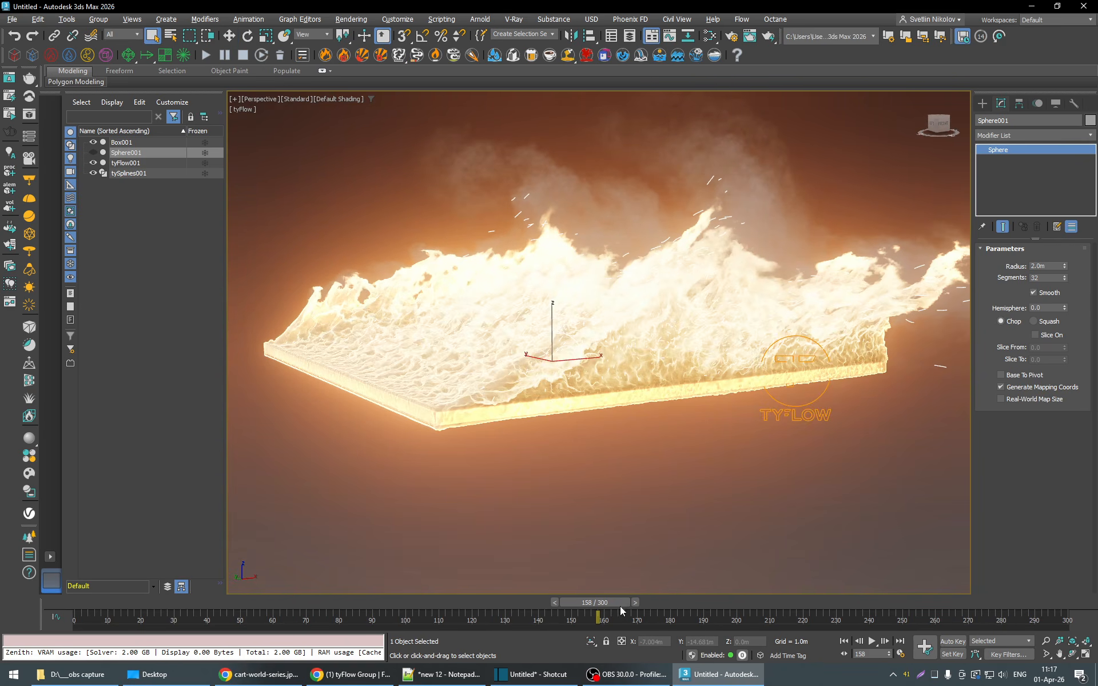
middle_click_drag(661, 547, 660, 557, "alt")
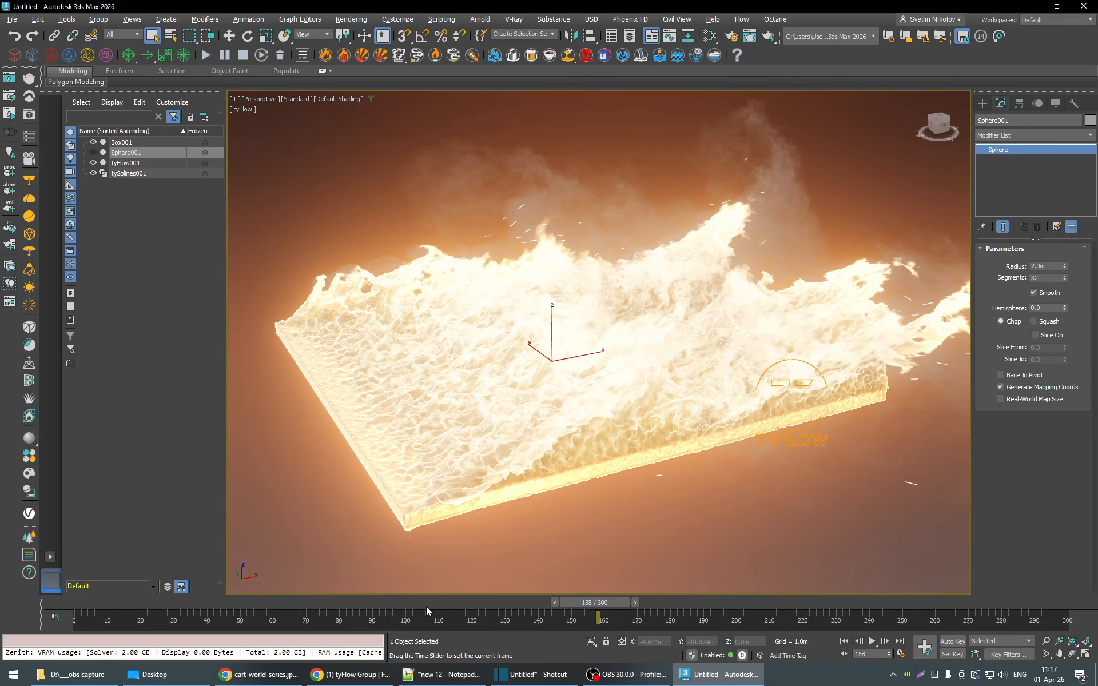
- Scrub the simulation to frames 129, 110, 73 and 147, examining the wind-blown fire from several angles
left_click_drag(426, 606, 501, 604)
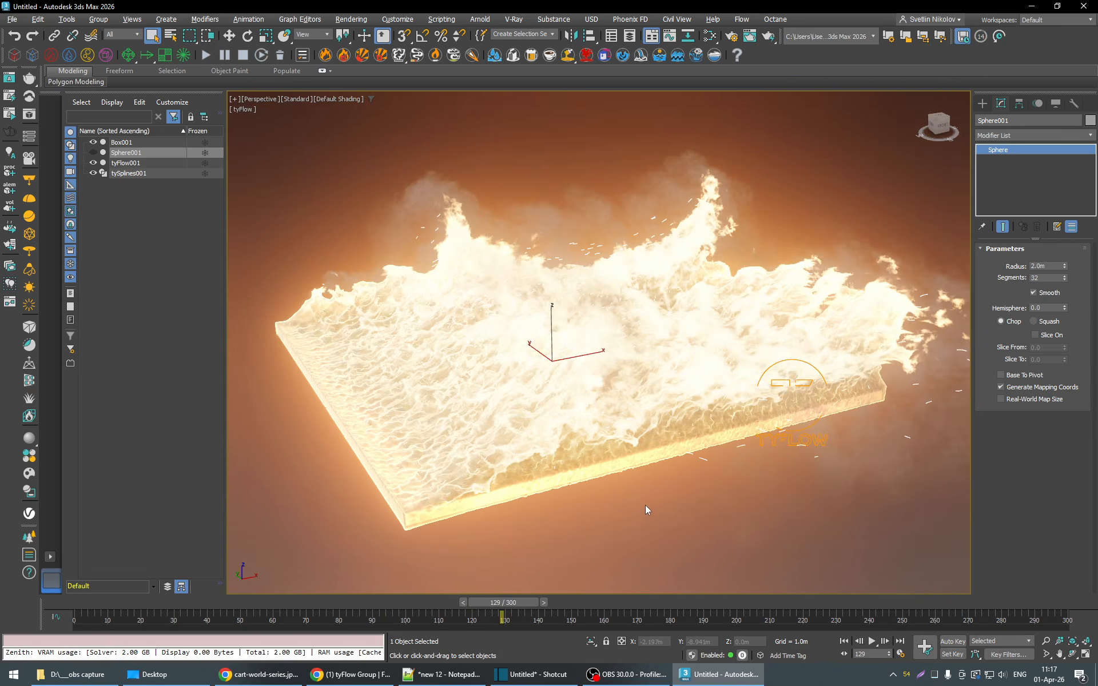
mouse_move(645, 506)
middle_mouse_down("alt")
mouse_move(653, 498)
mouse_move(657, 522)
middle_mouse_up("alt")
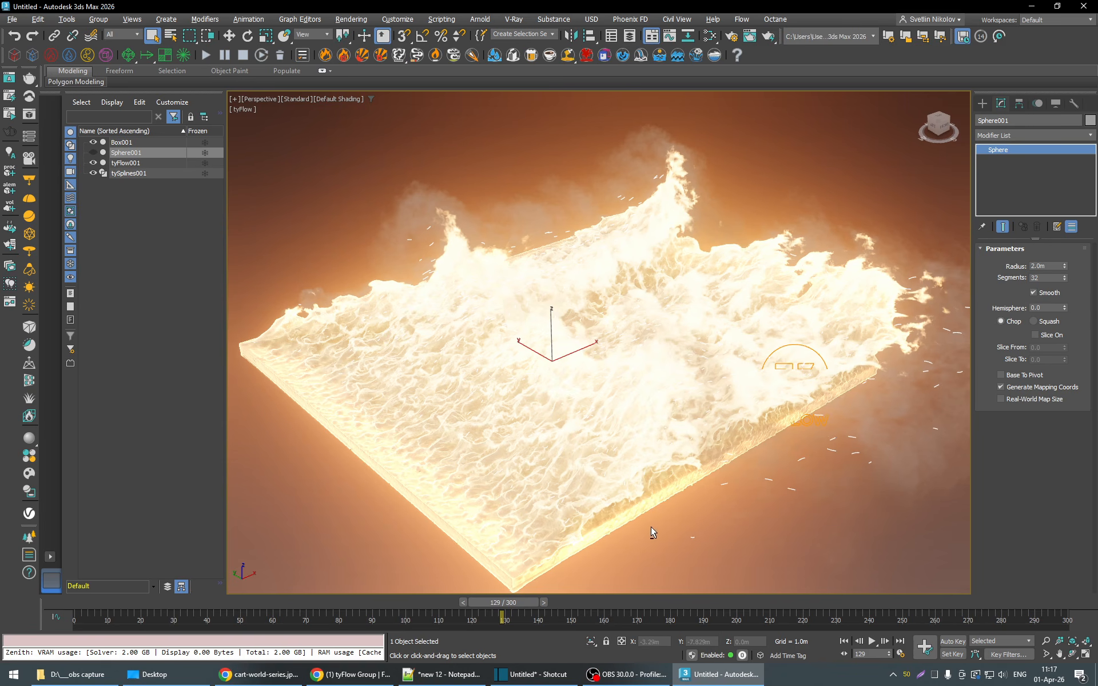
middle_click_drag(651, 526, 655, 524, "alt")
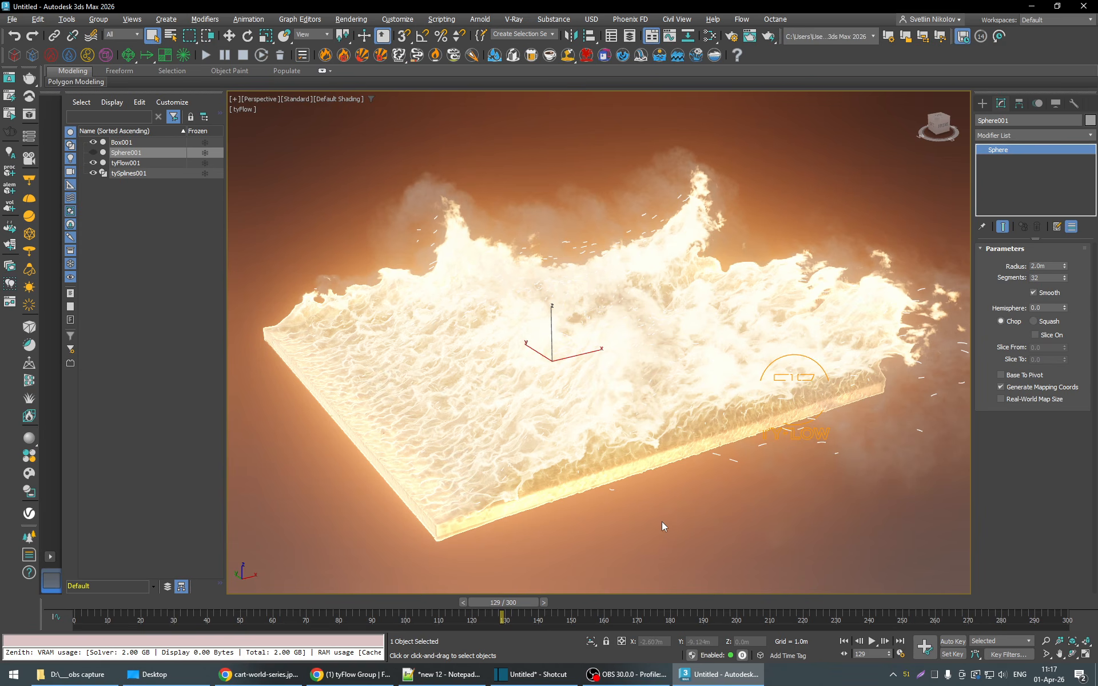
middle_click_drag(641, 519, 644, 516, "alt")
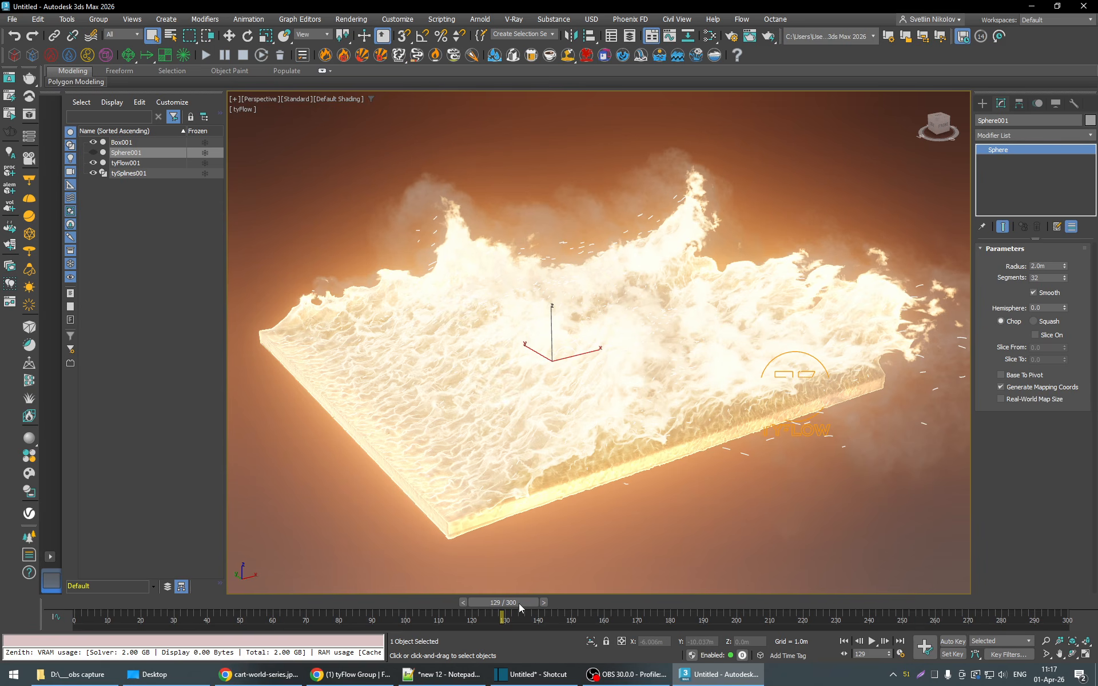
left_click_drag(519, 602, 477, 610)
middle_click_drag(672, 509, 654, 517, "alt")
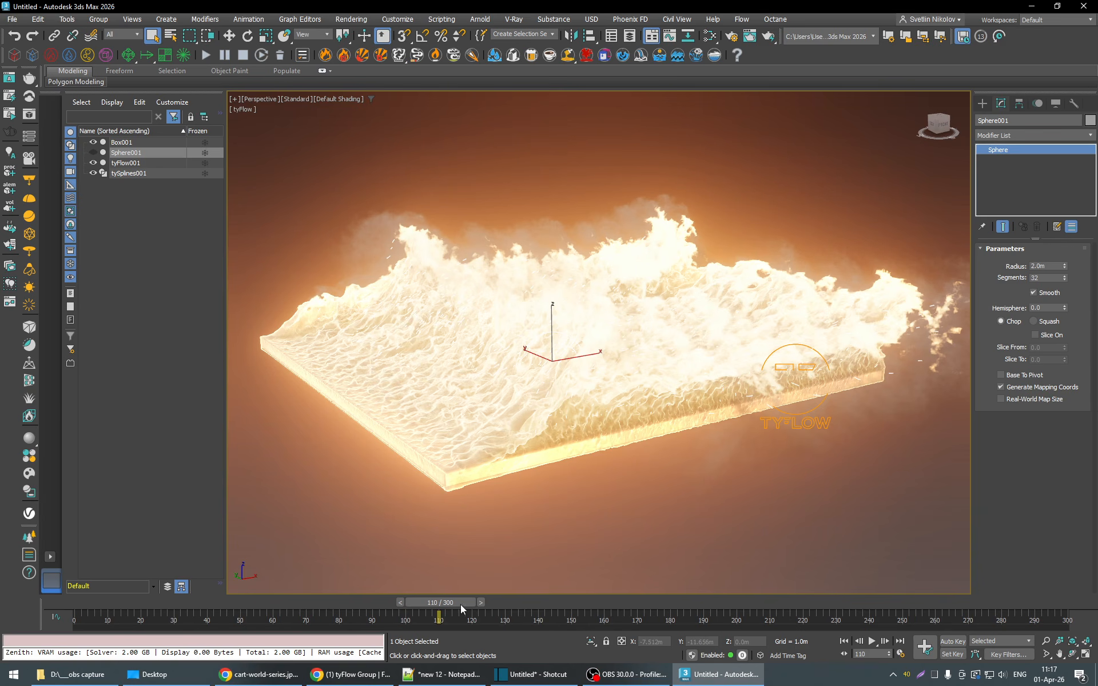
left_click_drag(461, 605, 344, 605)
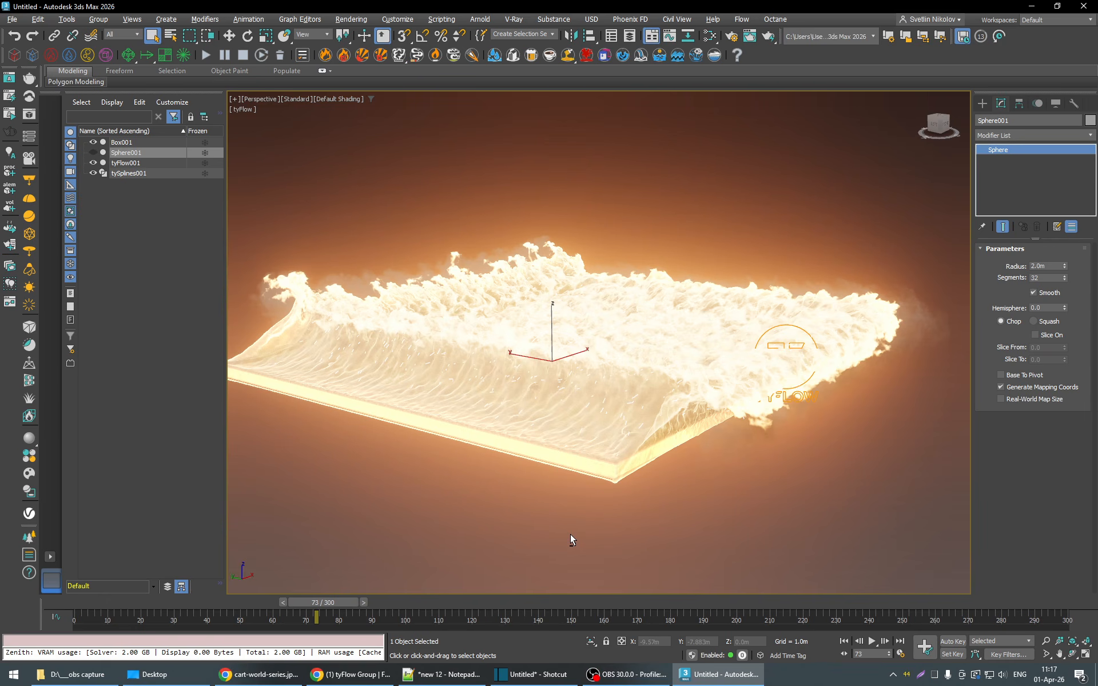
middle_click_drag(588, 537, 566, 538, "alt")
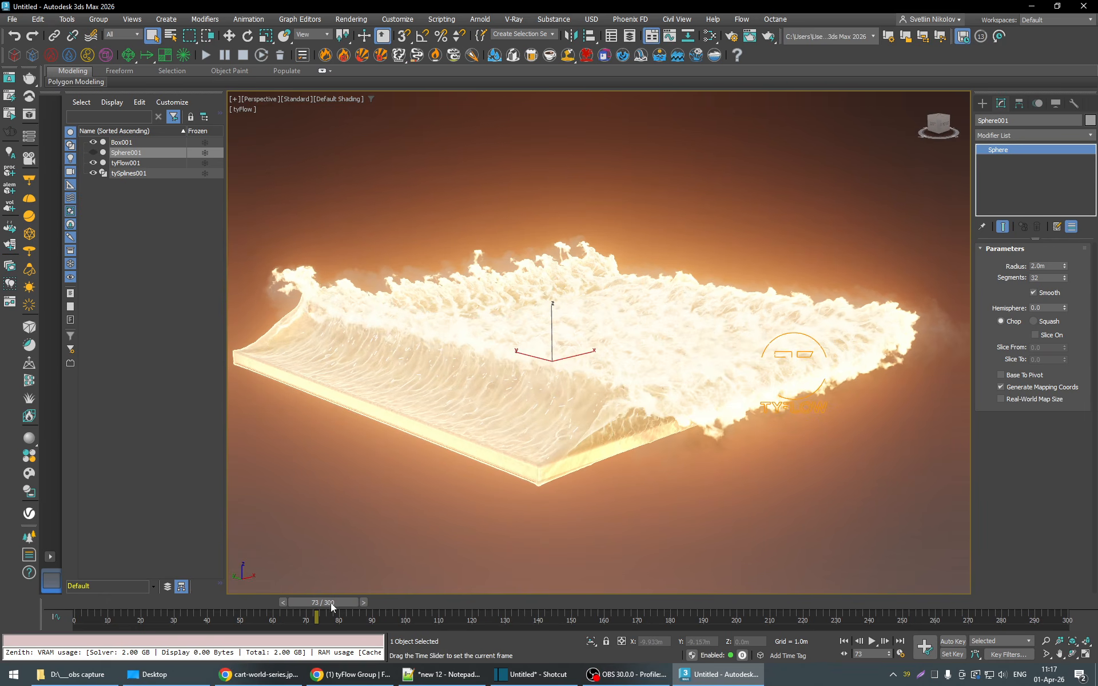
left_click_drag(331, 602, 591, 608)
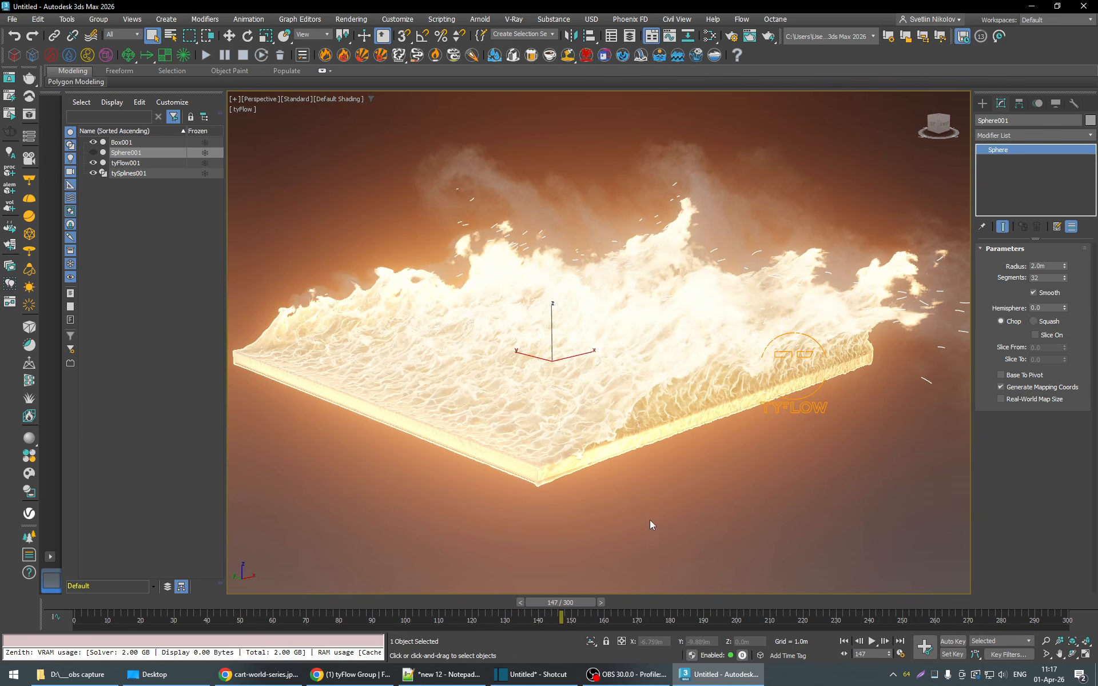
- Frame the whole burning box in the perspective view and create a standard camera from that view
middle_click_drag(649, 522, 663, 516)
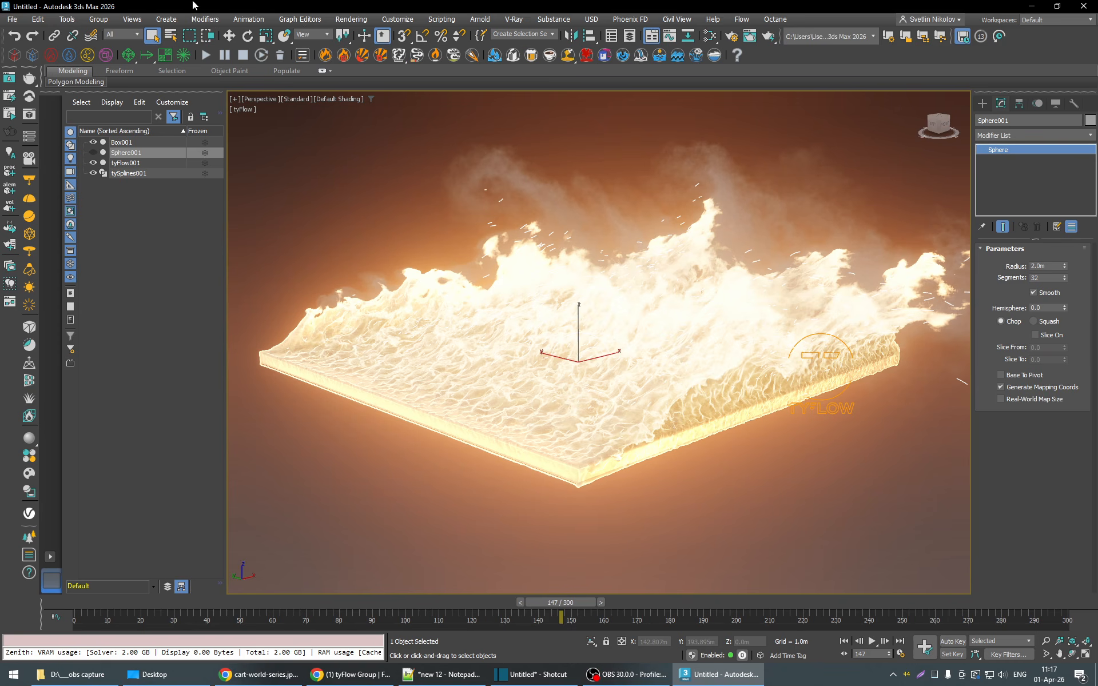
left_click(167, 20)
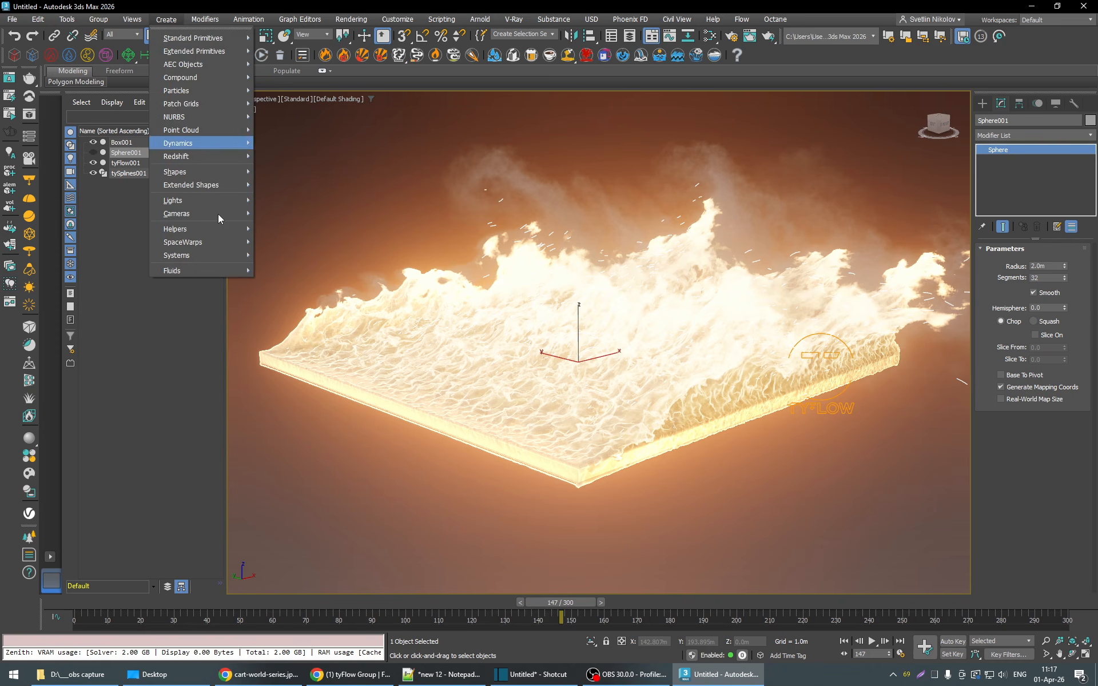
mouse_move(219, 214)
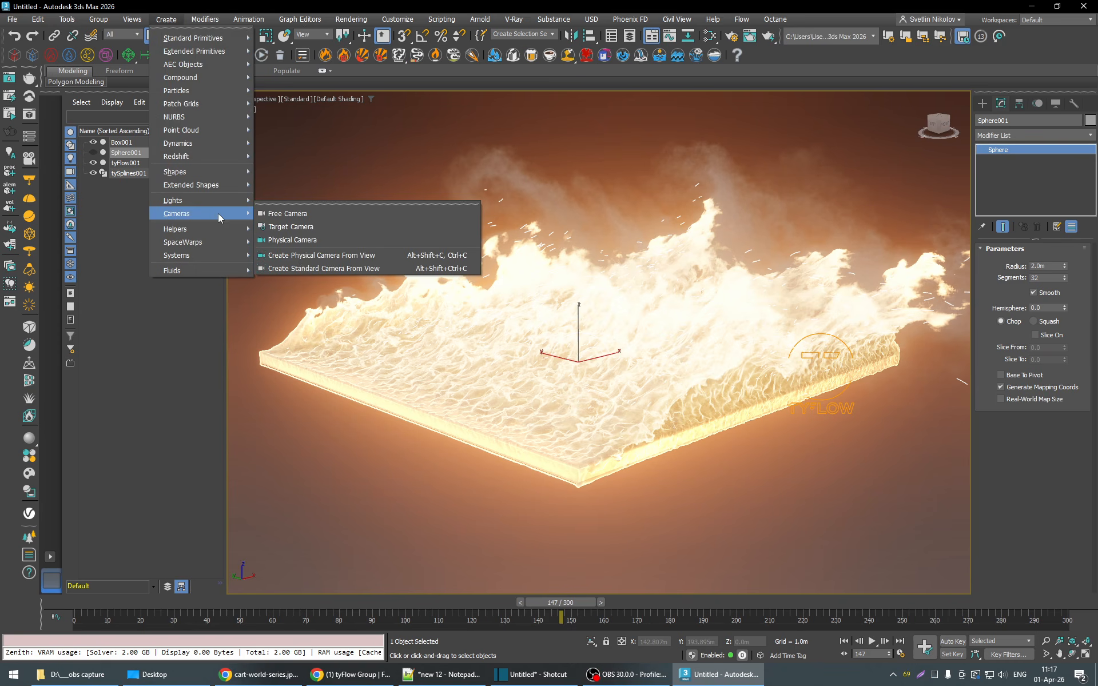
left_click(307, 269)
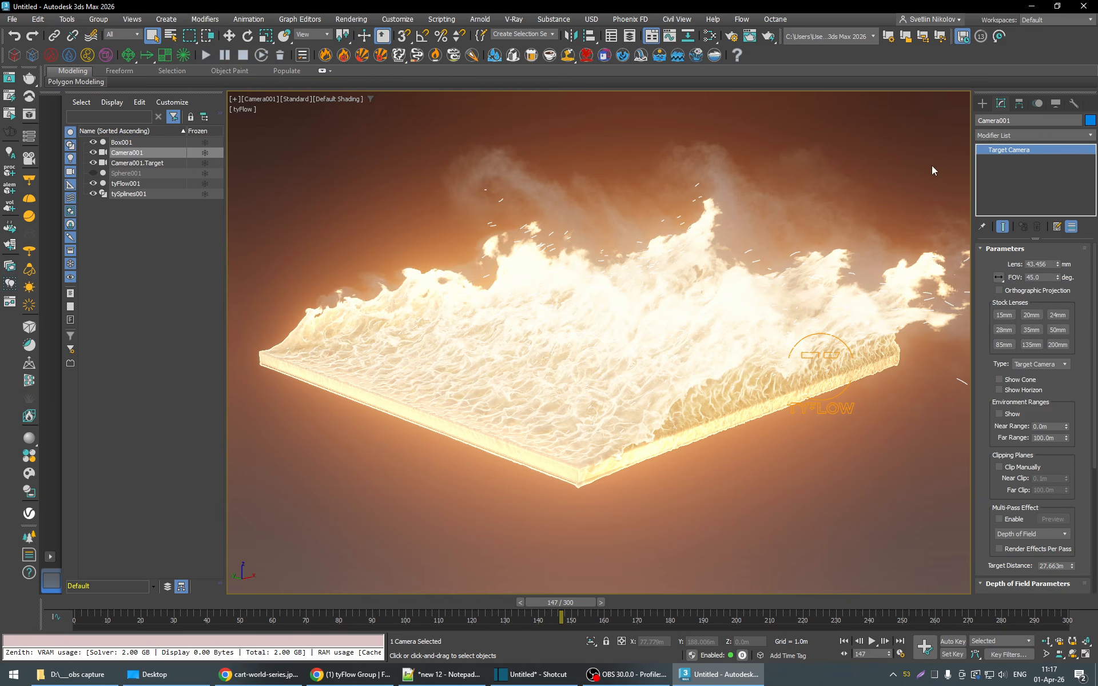
- Open the editor for tyFlow001 and add an Inferno Bounds operator to Event_001 between Inferno Force (Wind) and Inferno Display
left_click(131, 184)
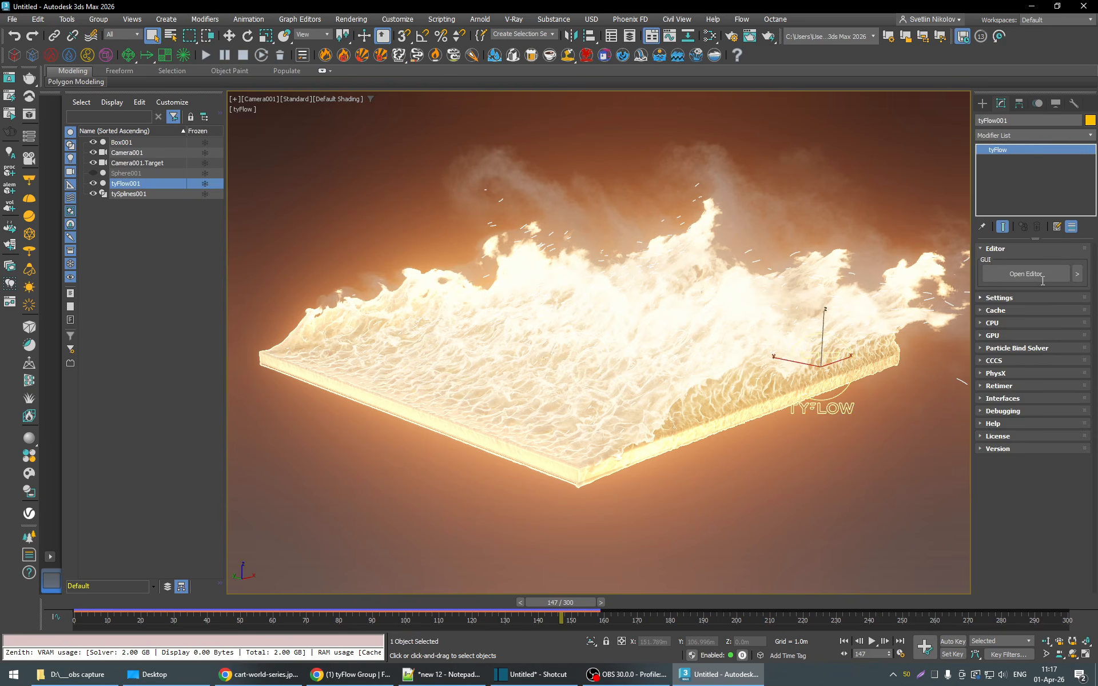
left_click(1026, 274)
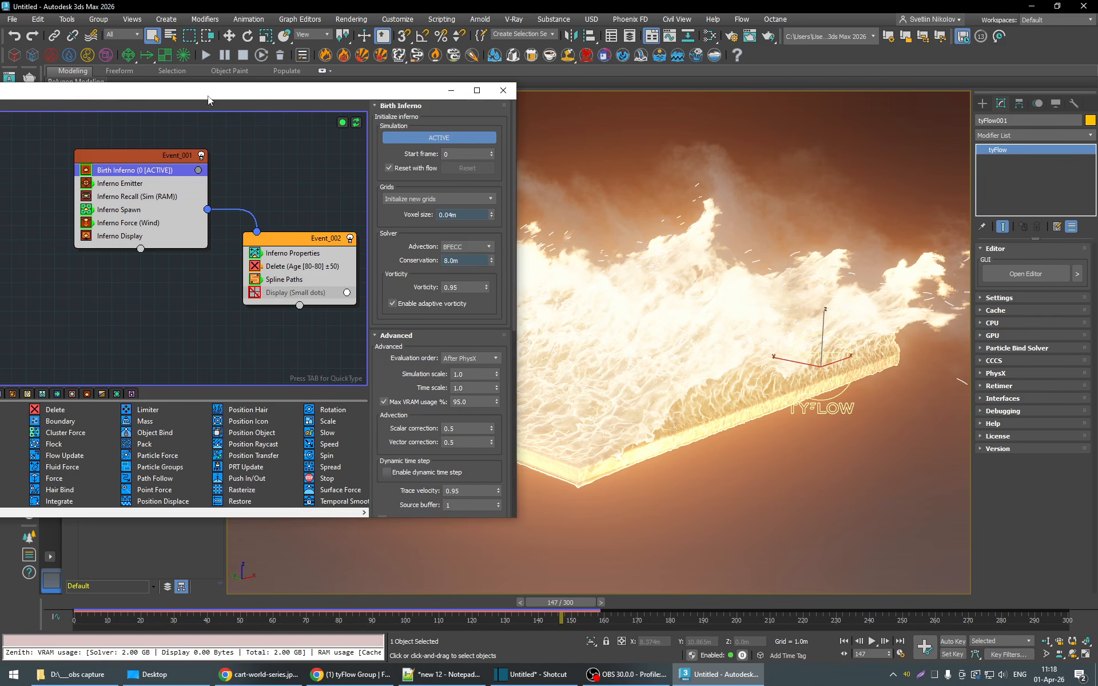
left_click_drag(208, 94, 407, 83)
left_click(287, 383)
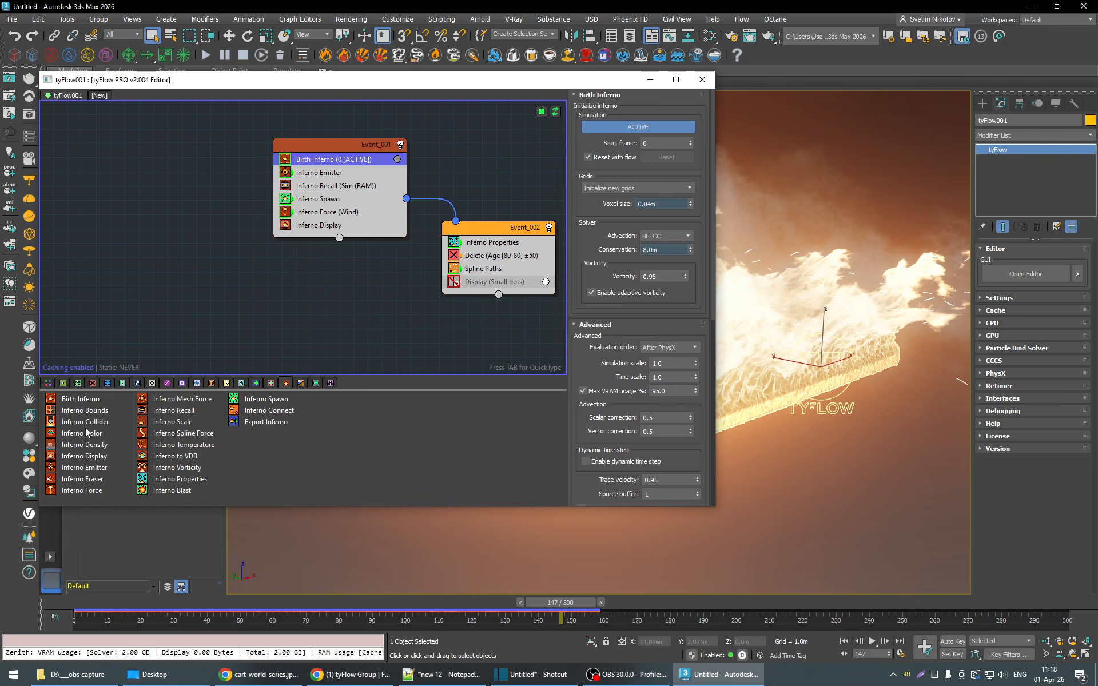
left_click_drag(88, 413, 340, 223)
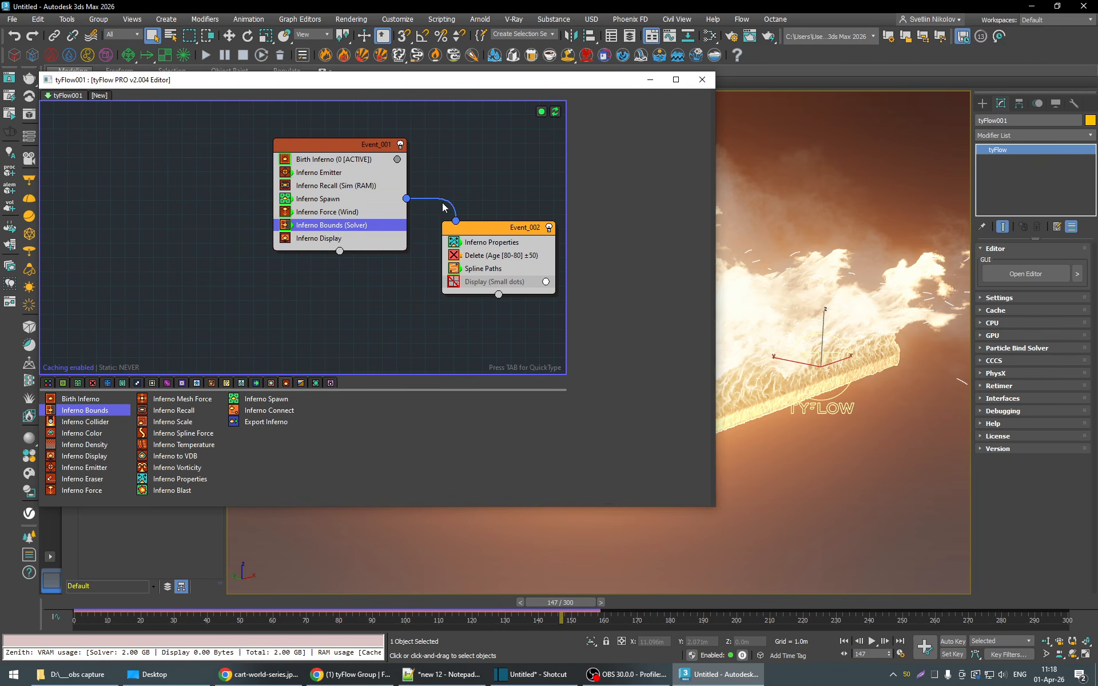
- Return to frame 0, pick Camera001 as the Inferno Bounds include object and close the tyFlow editor
left_click_drag(525, 85, 330, 102)
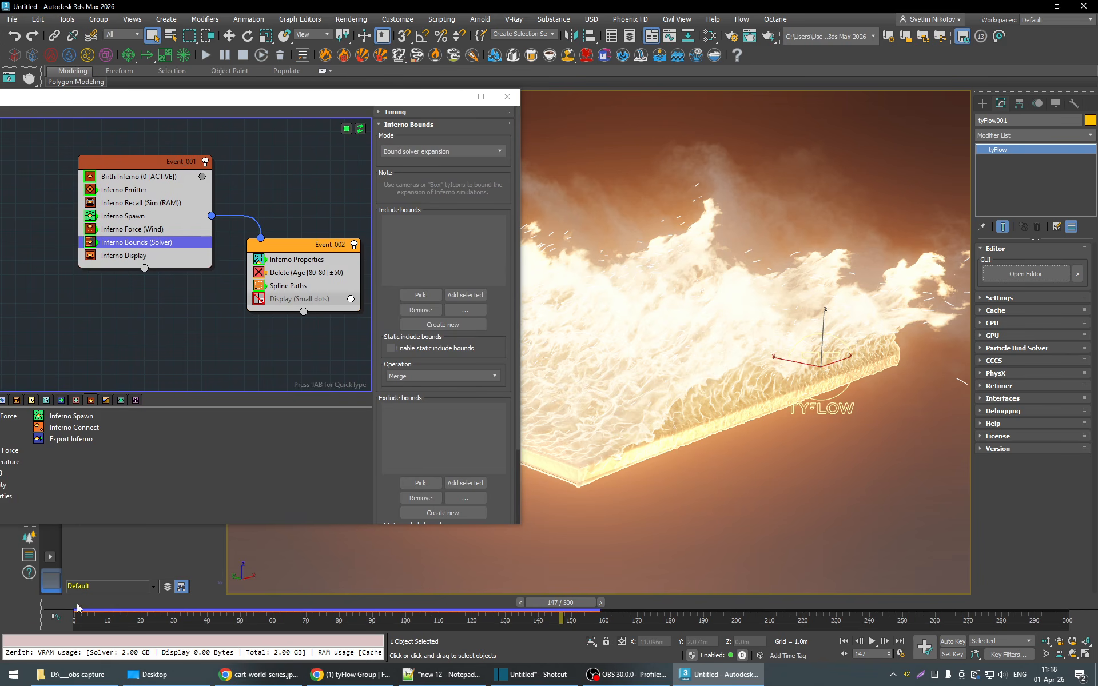
left_click(78, 608)
left_click_drag(339, 99, 333, 346)
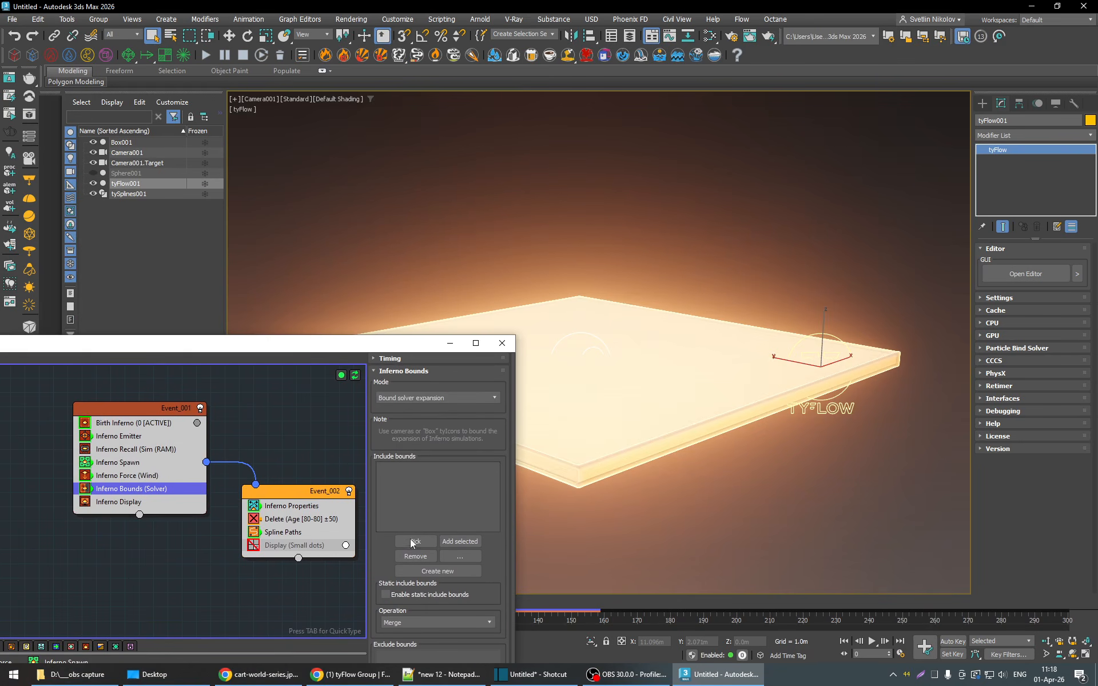
left_click(128, 152)
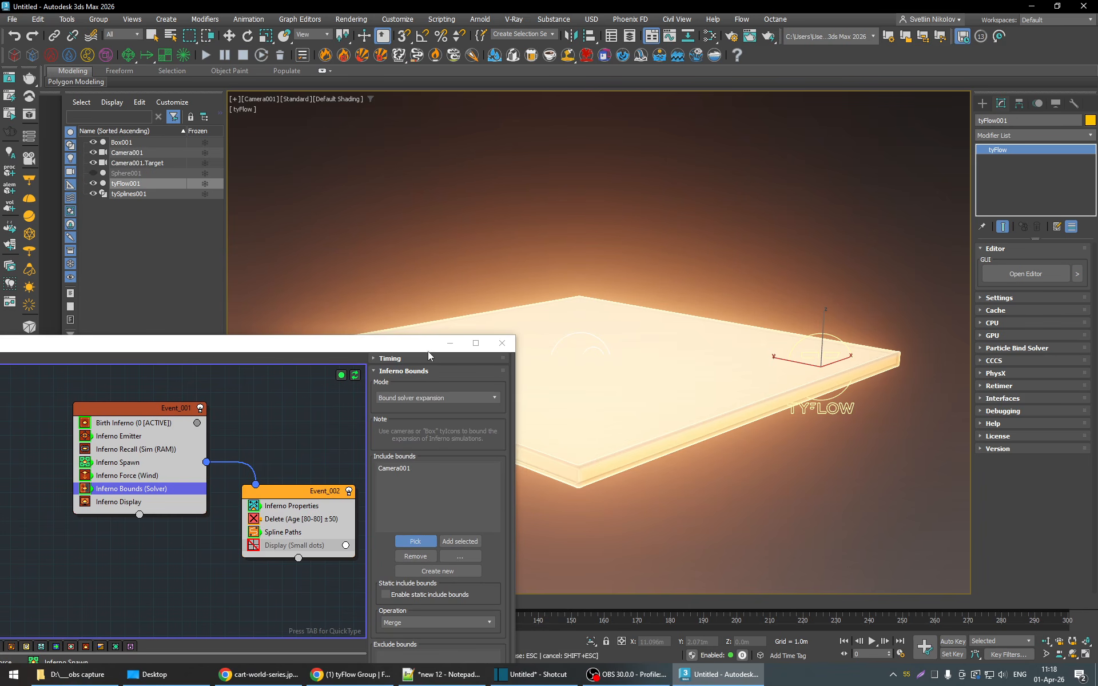
left_click(502, 343)
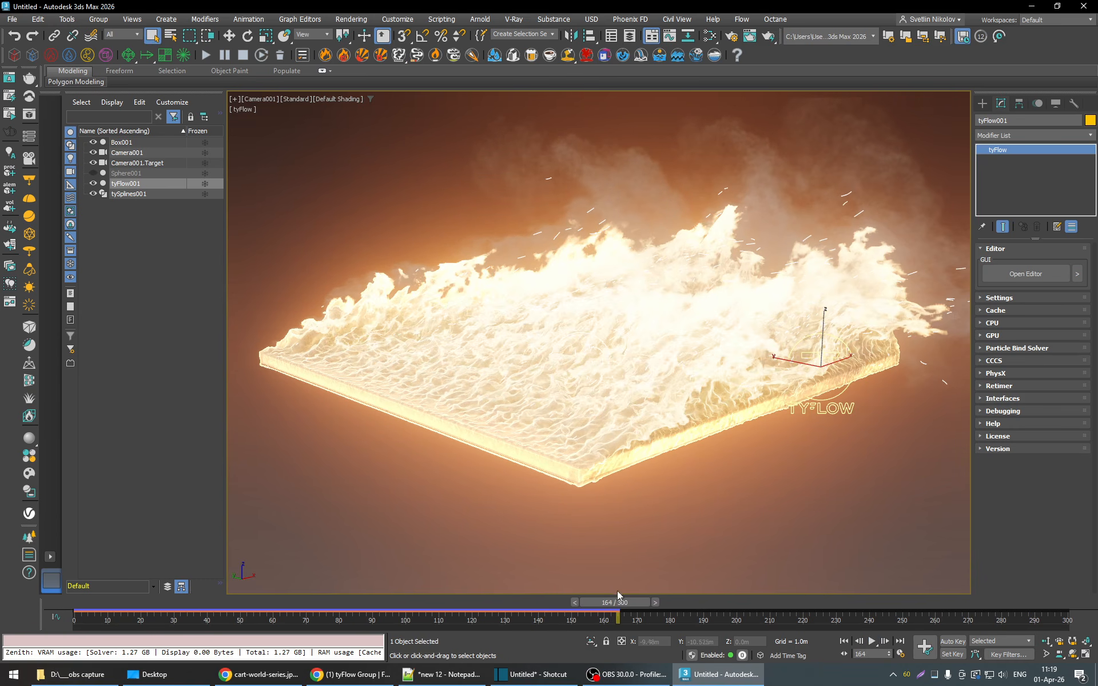
- Scrub back to frame 151 and bring up the fire color and opacity settings of Inferno Display in the tyFlow editor
left_click_drag(601, 602, 558, 606)
left_click(1039, 280)
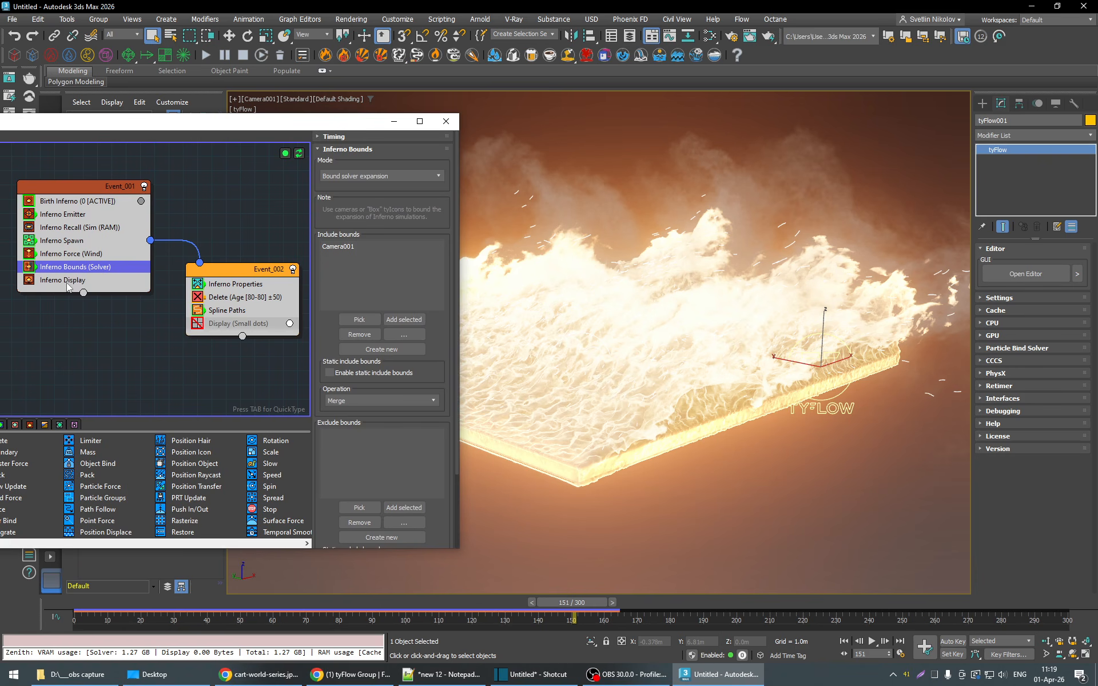
left_click(66, 280)
left_click_drag(347, 124, 193, 115)
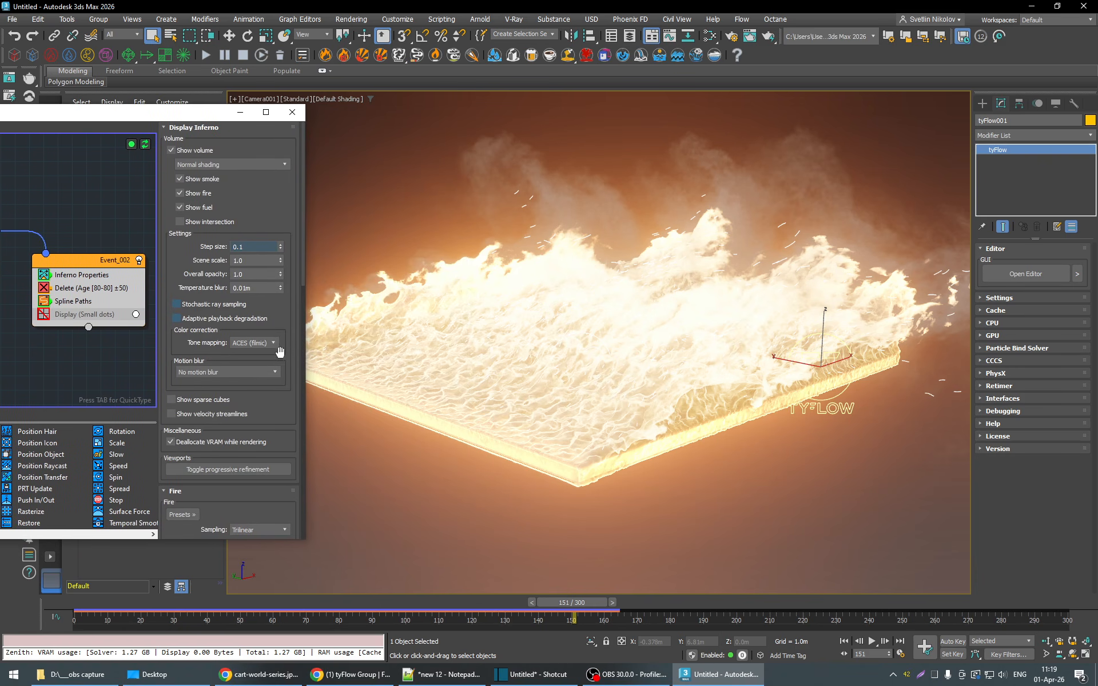
scroll(295, 356, "down", 10)
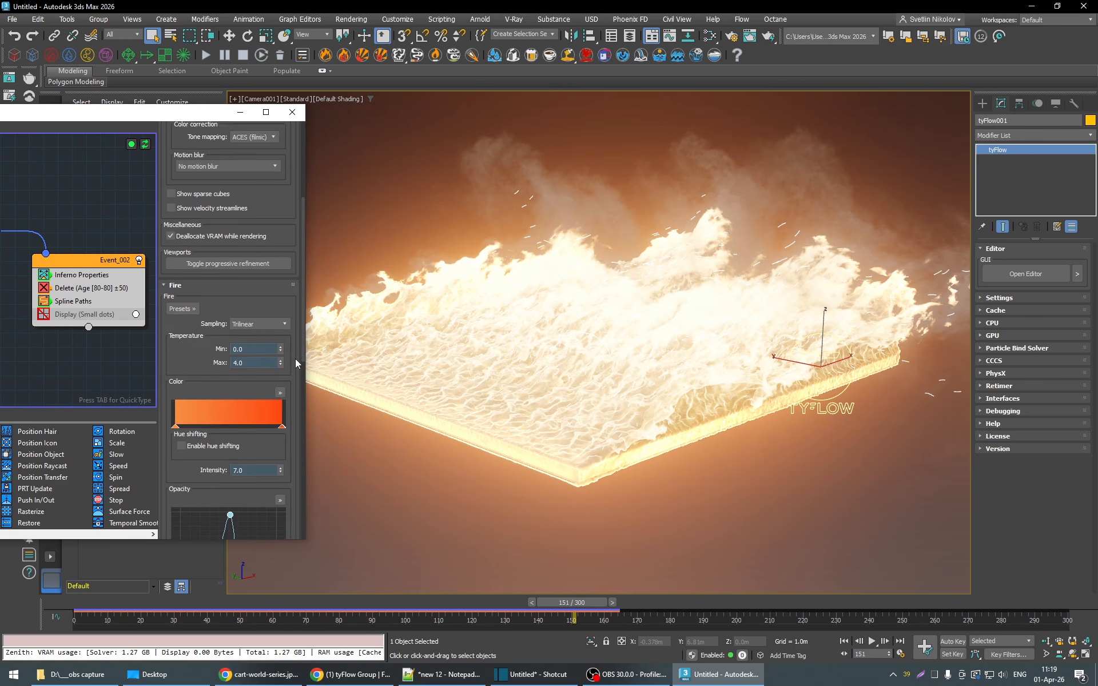
scroll(295, 359, "down", 3)
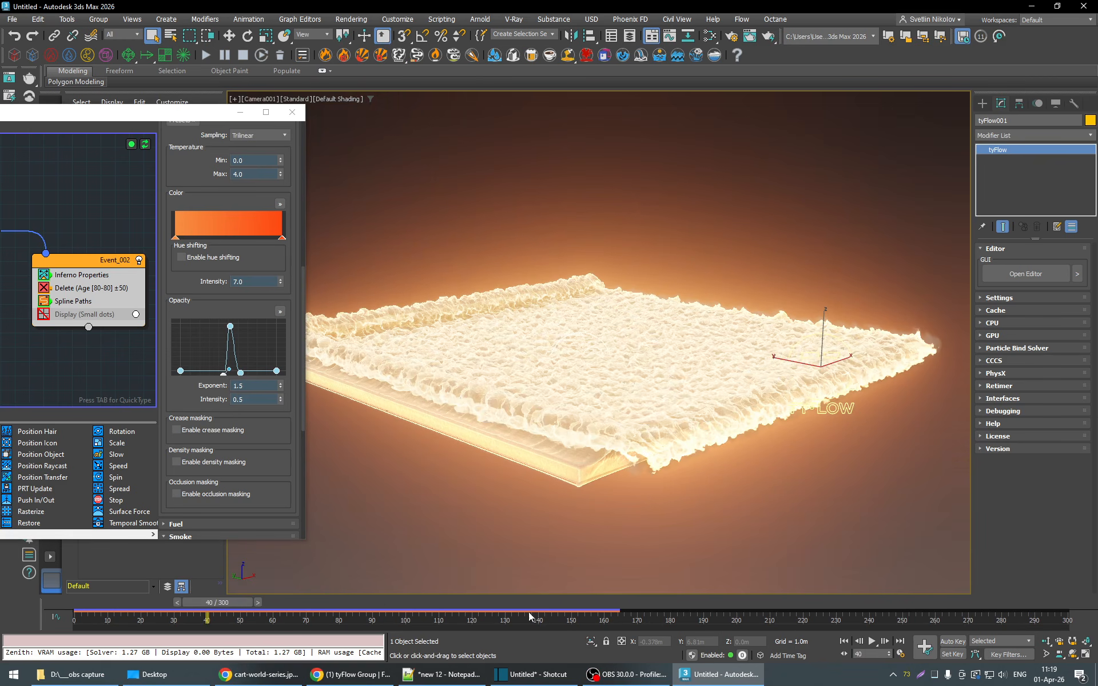
- Play the simulation from frame 40 and narrow the fire opacity curve's peak by moving the base points on both sides inward
left_click(872, 641)
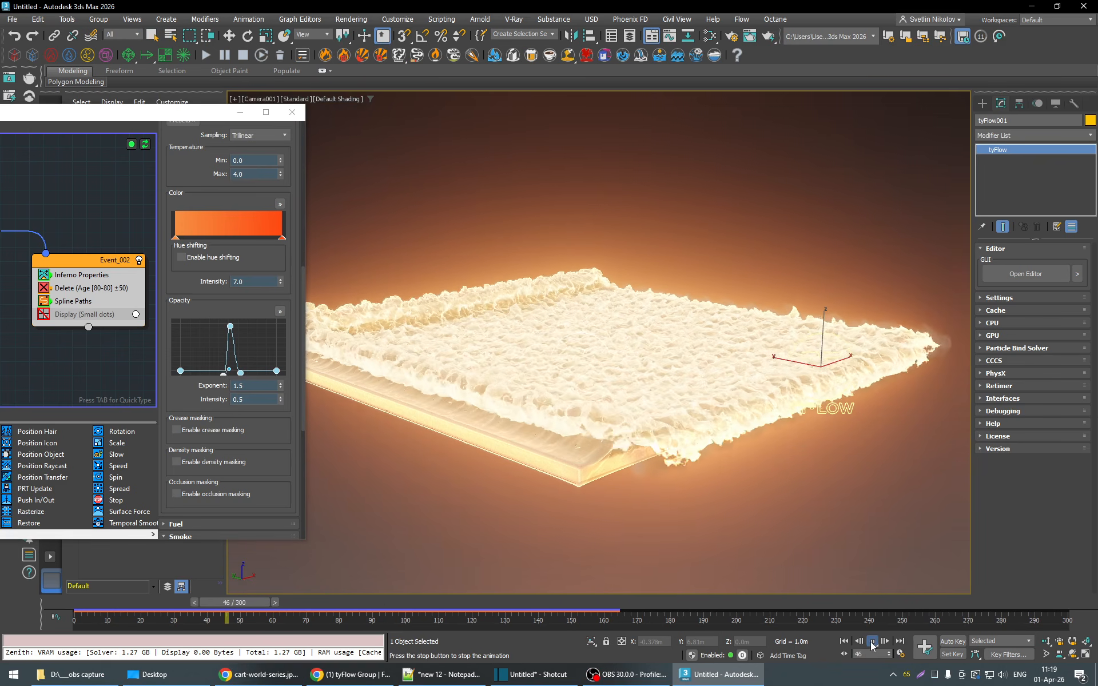
middle_click_drag(690, 387, 691, 424)
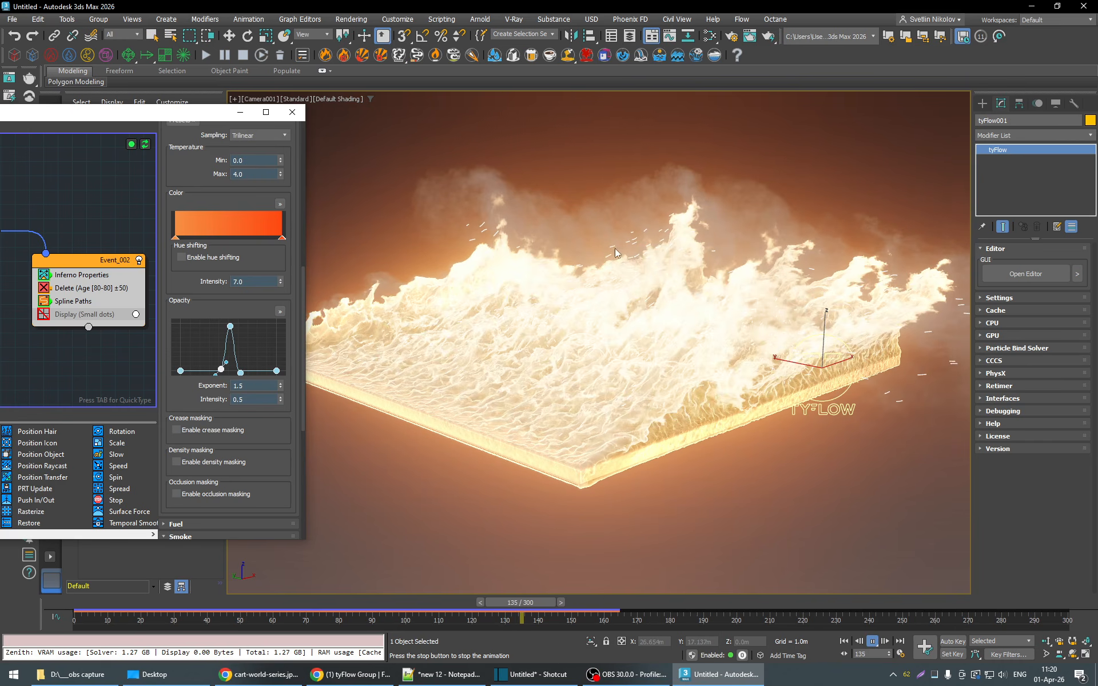
left_click_drag(221, 370, 222, 372)
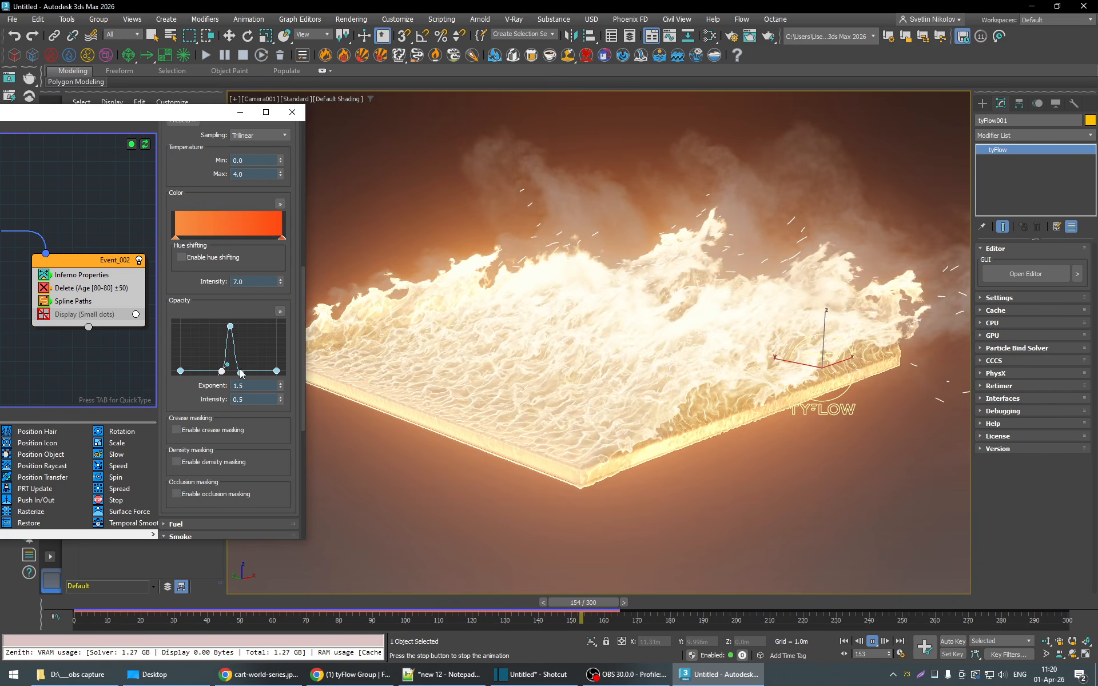
left_click_drag(240, 372, 234, 374)
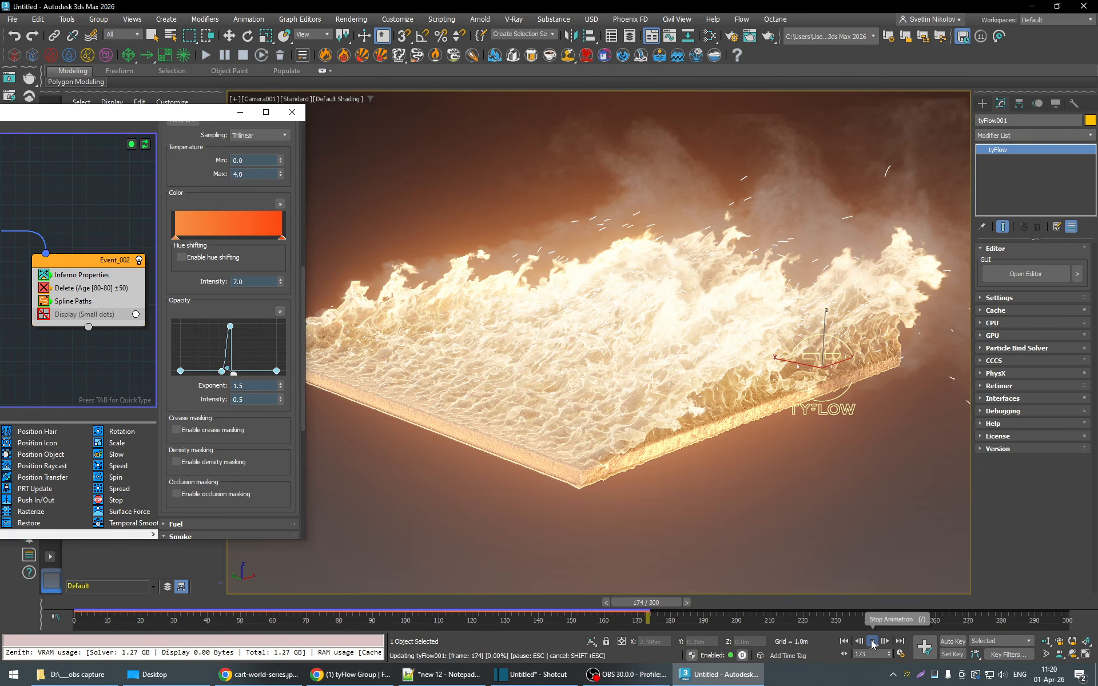
- Stop the playback, scrub back to frame 132 and close the tyFlow editor
left_click(873, 641)
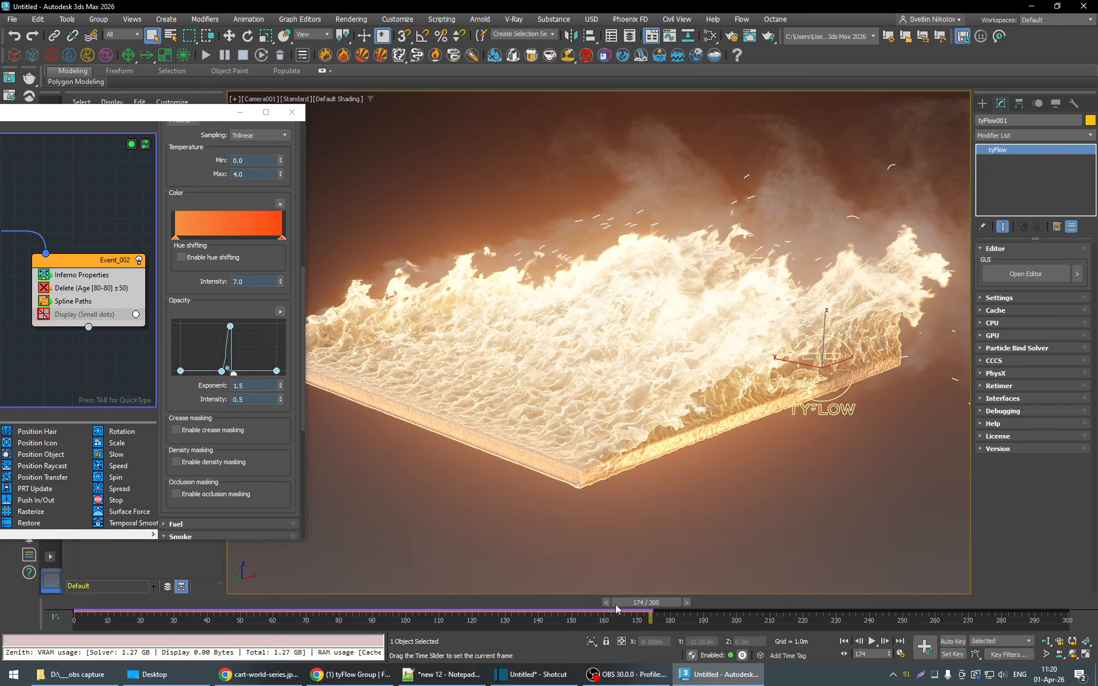
left_click_drag(616, 609, 527, 622)
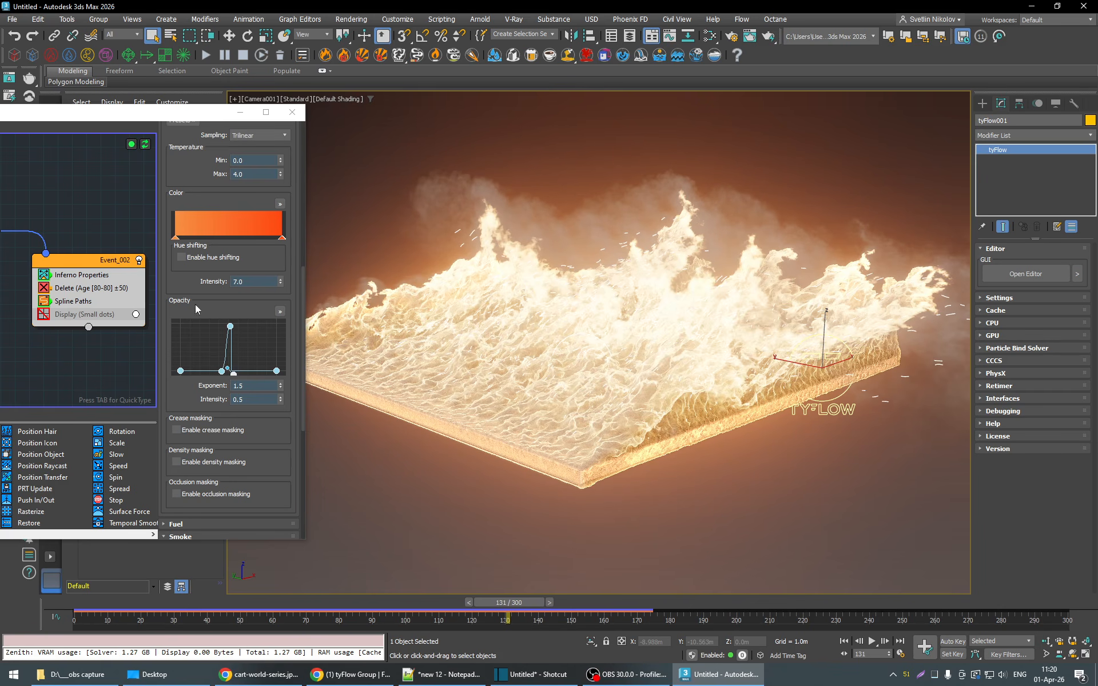
left_click_drag(220, 117, 147, 115)
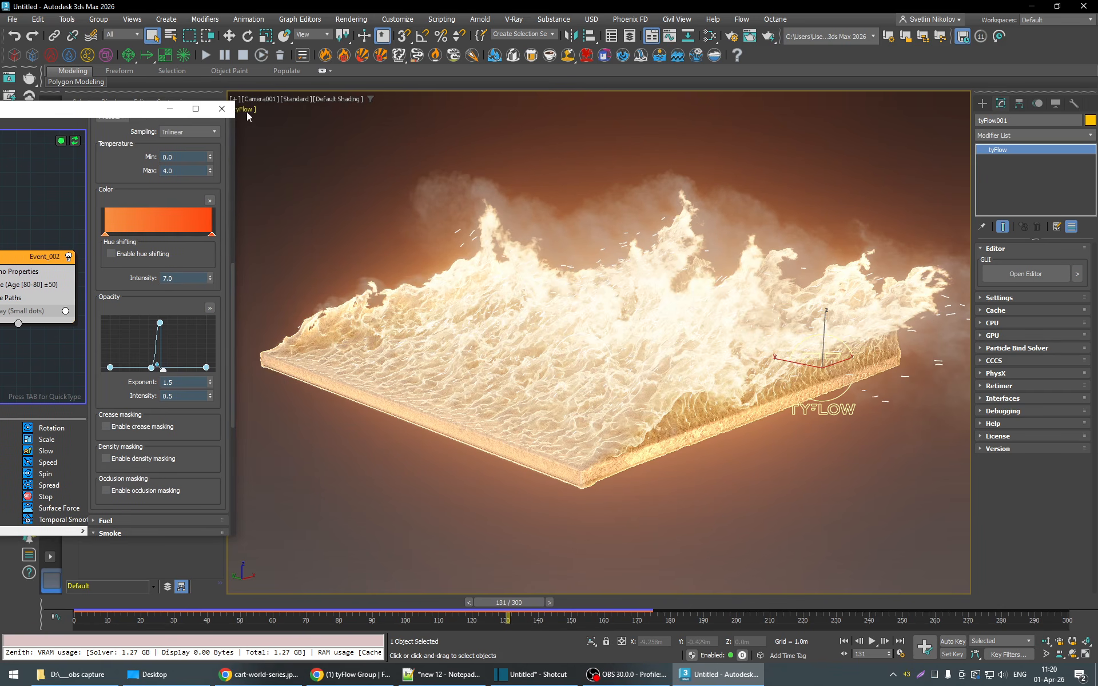
mouse_move(523, 601)
left_mouse_down()
mouse_move(544, 606)
mouse_move(533, 602)
left_mouse_up()
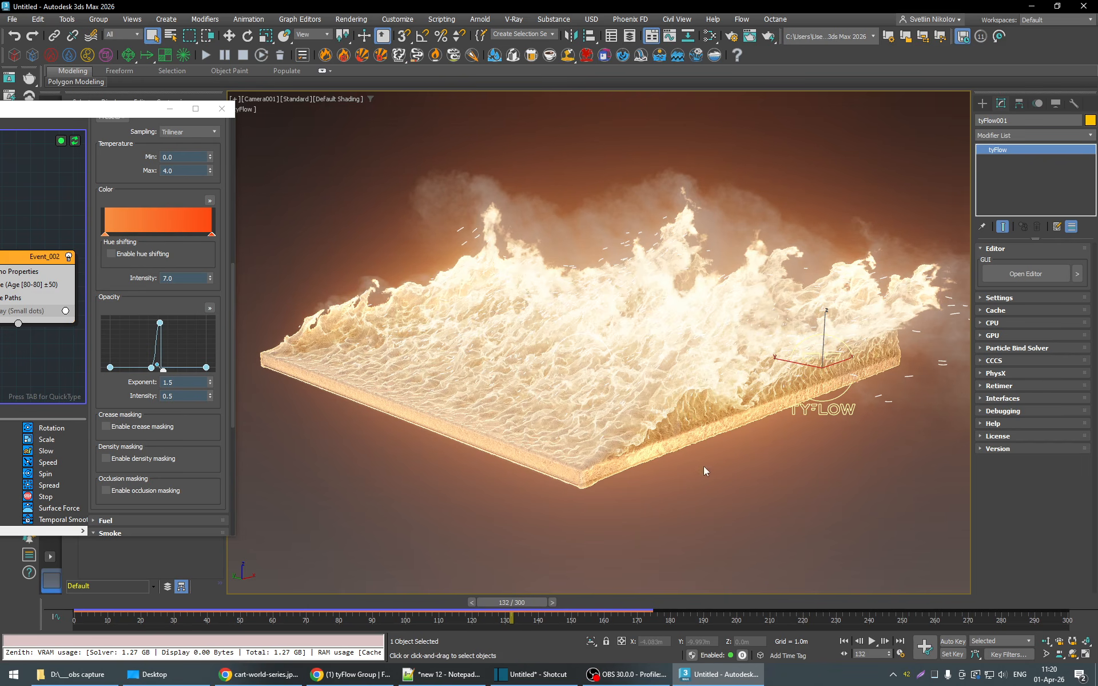
left_click_drag(120, 113, 353, 86)
left_click(459, 80)
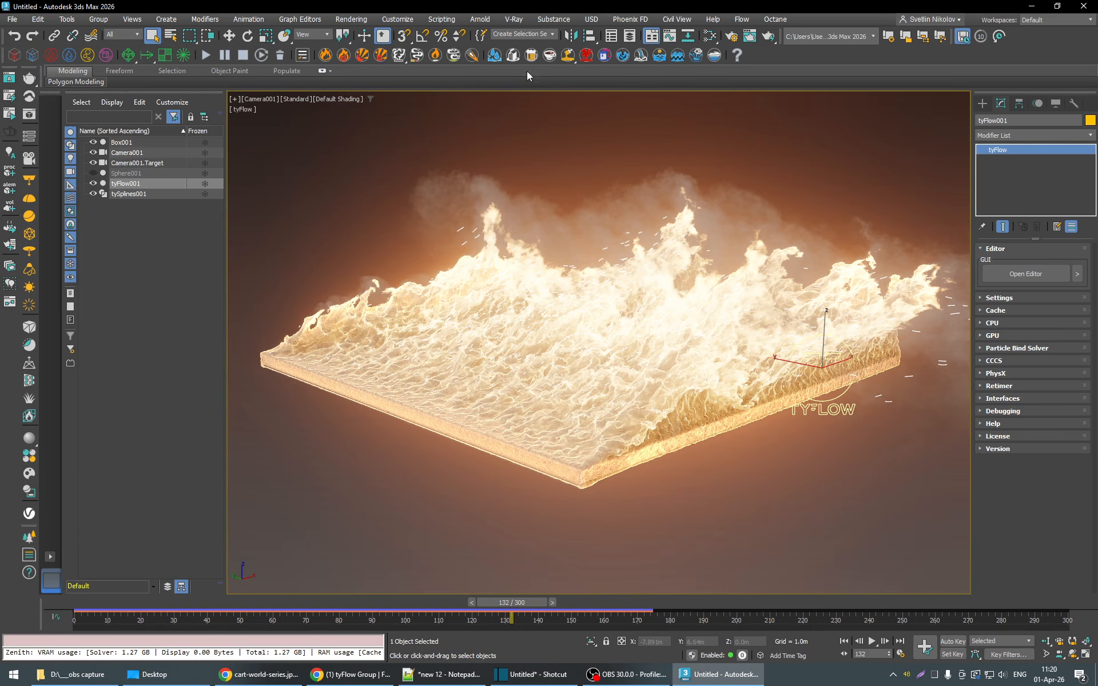
- Set the renderer to V-Ray 6, update 2.1 and render the Camera001 view
left_click(731, 37)
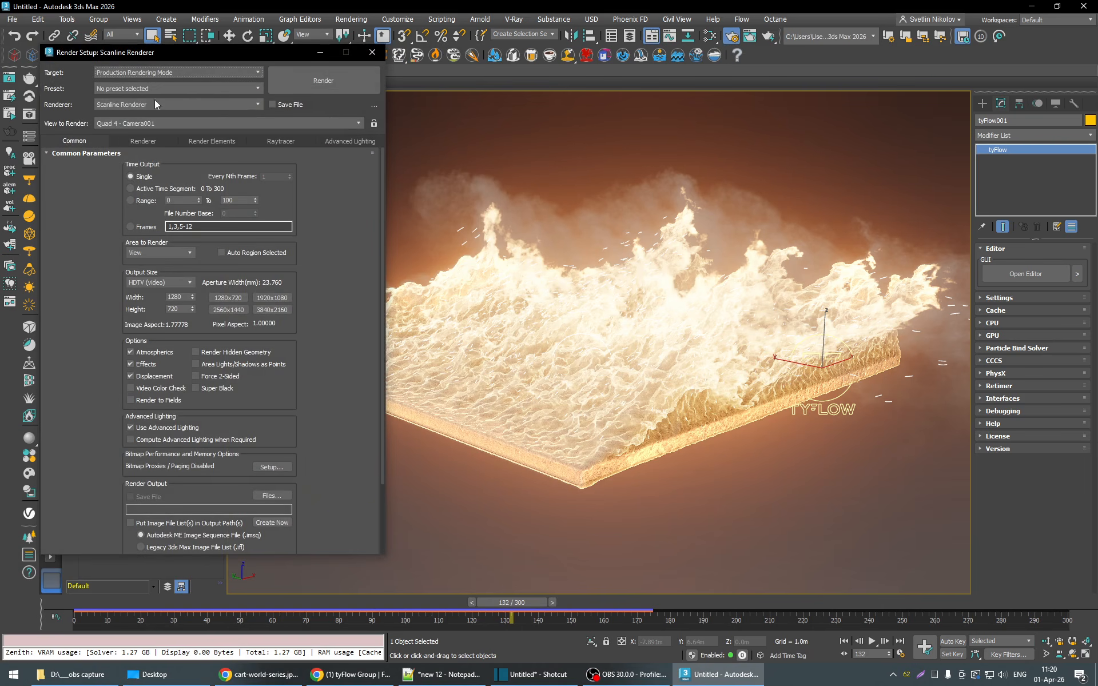
left_click(117, 107)
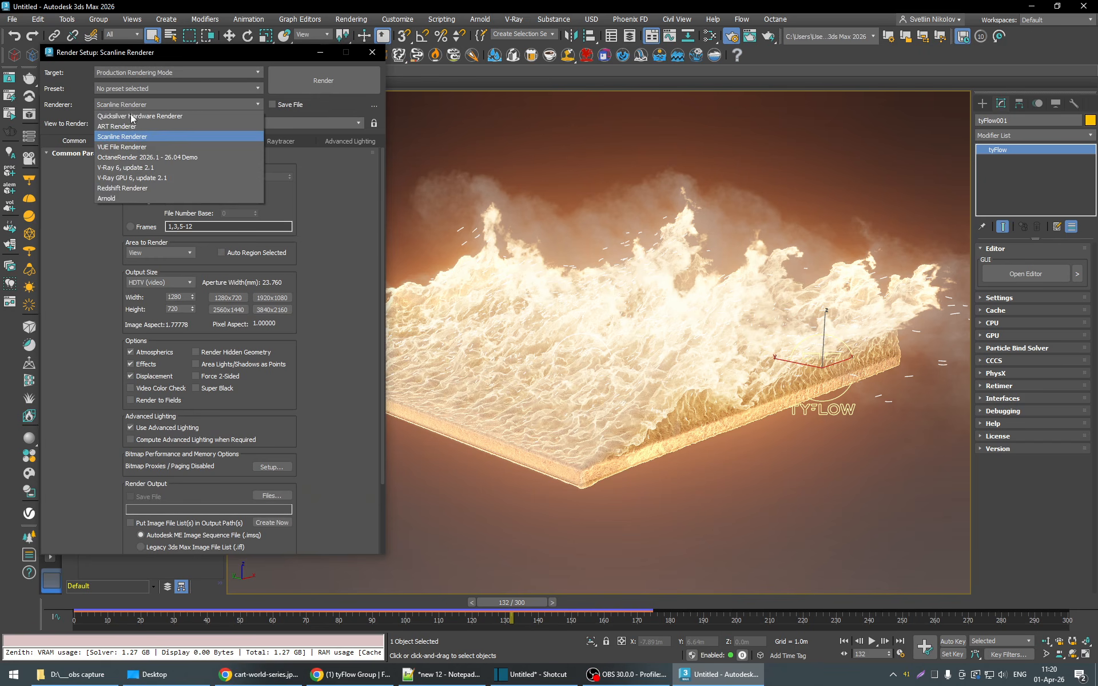
left_click(125, 167)
left_click(320, 80)
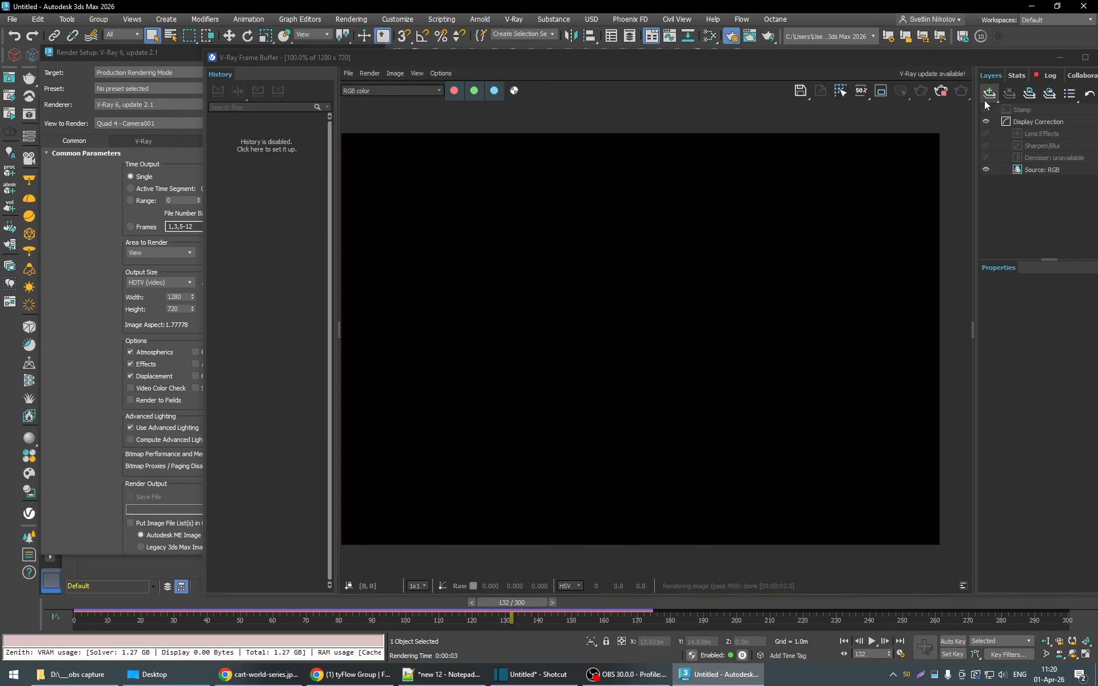
- Inspect the alpha channel of the rendered frame and close the V-Ray Frame Buffer
left_click(513, 92)
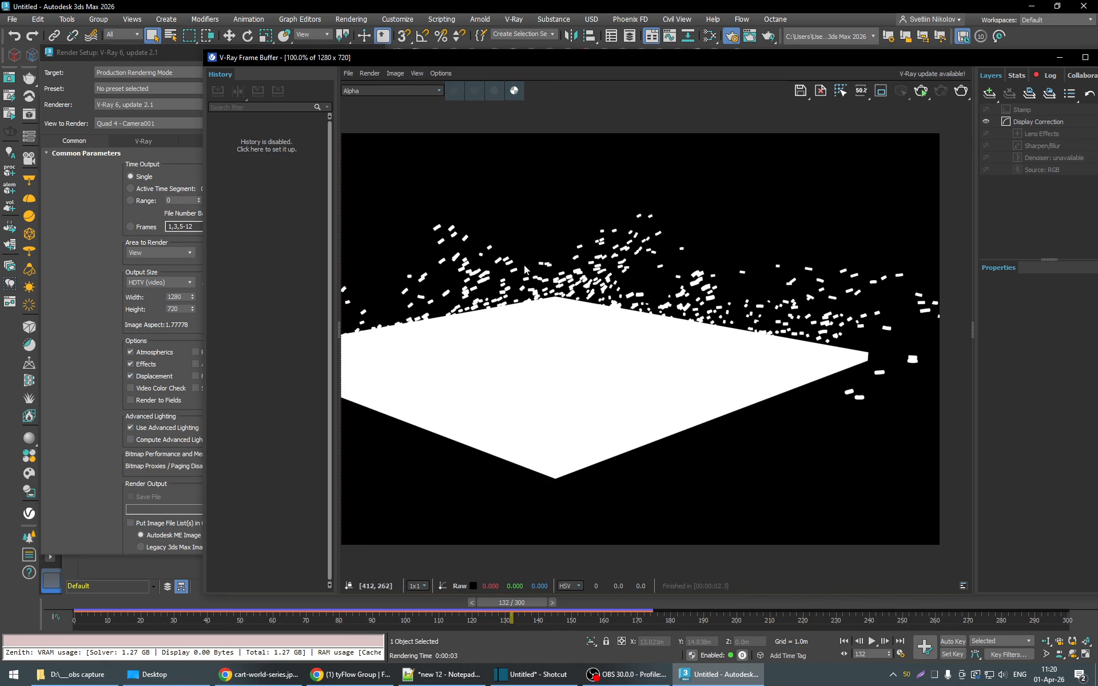
left_click_drag(906, 59, 663, 72)
left_click(870, 72)
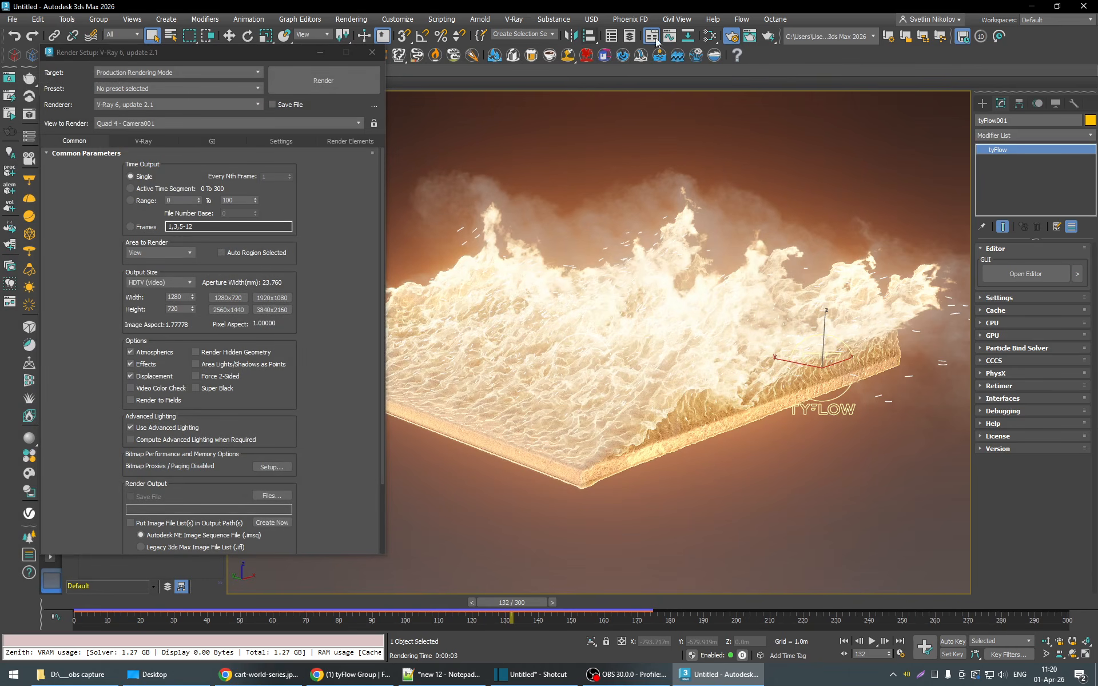
- Open the Slate Material Editor, close the render setup and select tySplines001
left_click(710, 37)
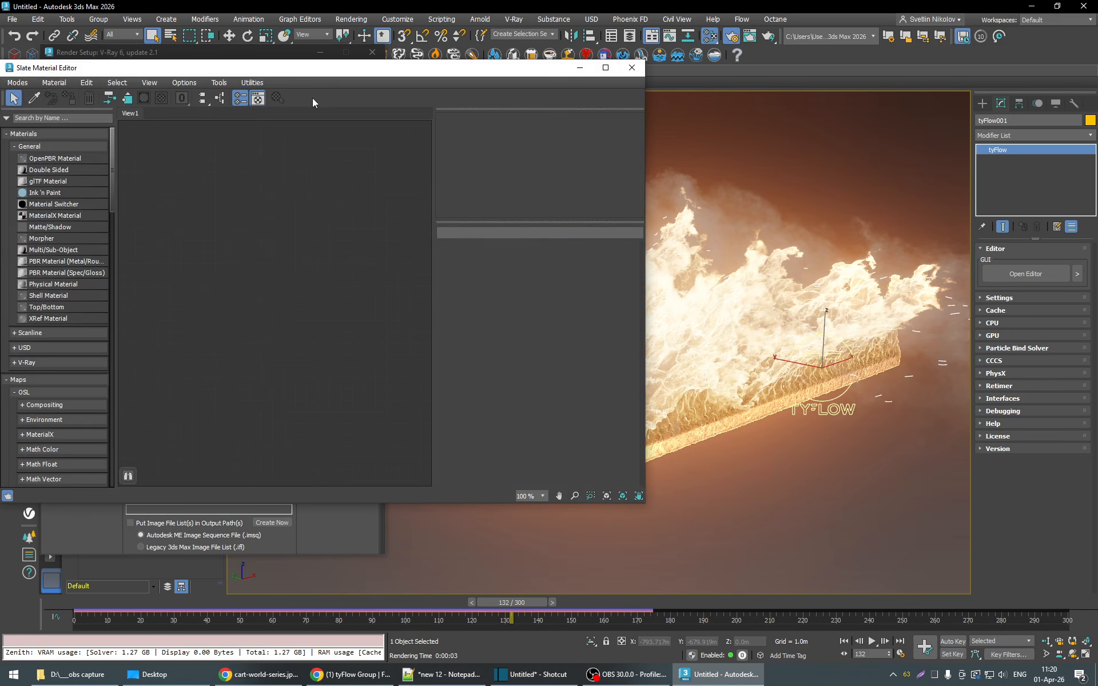
left_click_drag(357, 77, 398, 87)
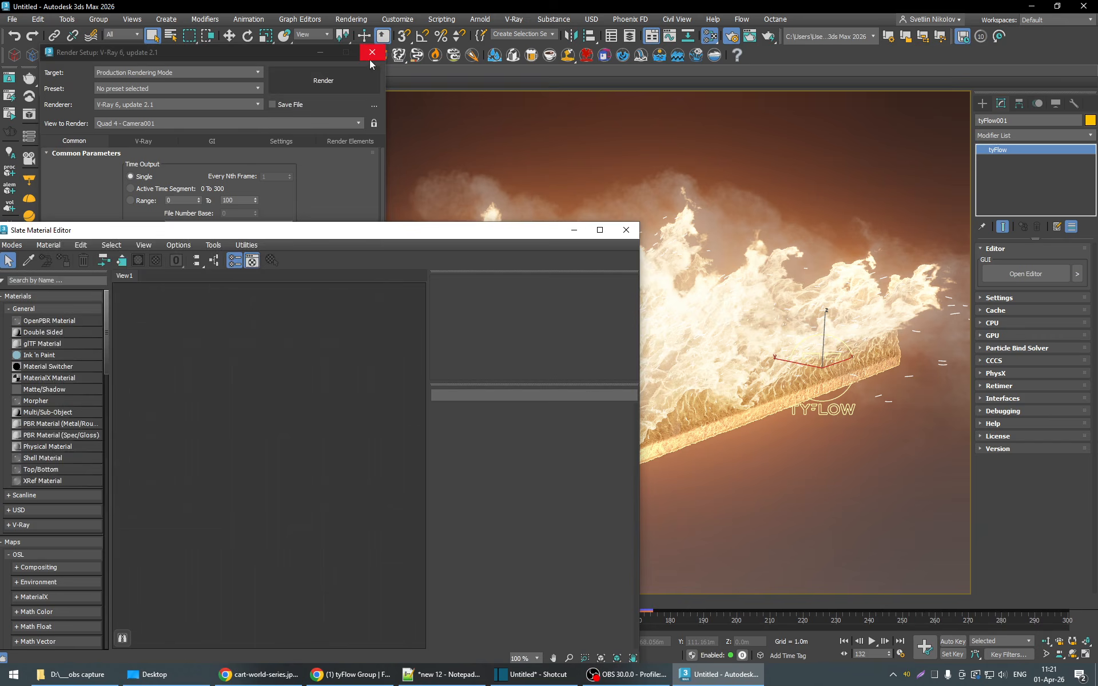
left_click(371, 54)
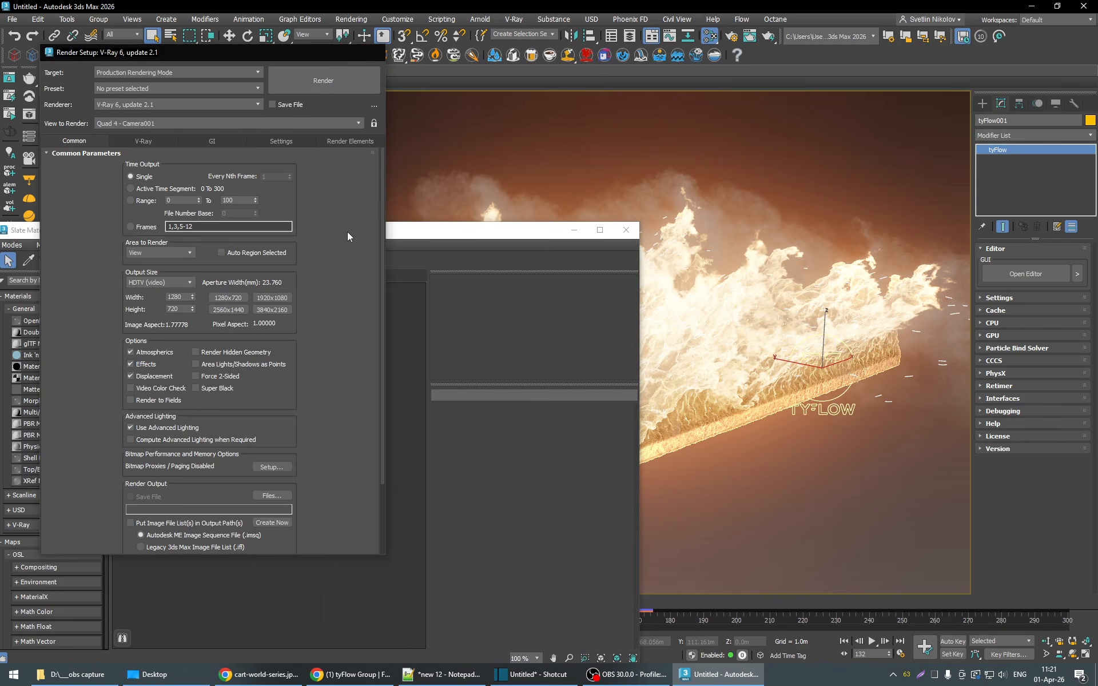
left_click_drag(272, 228, 327, 199)
left_click_drag(144, 197, 126, 217)
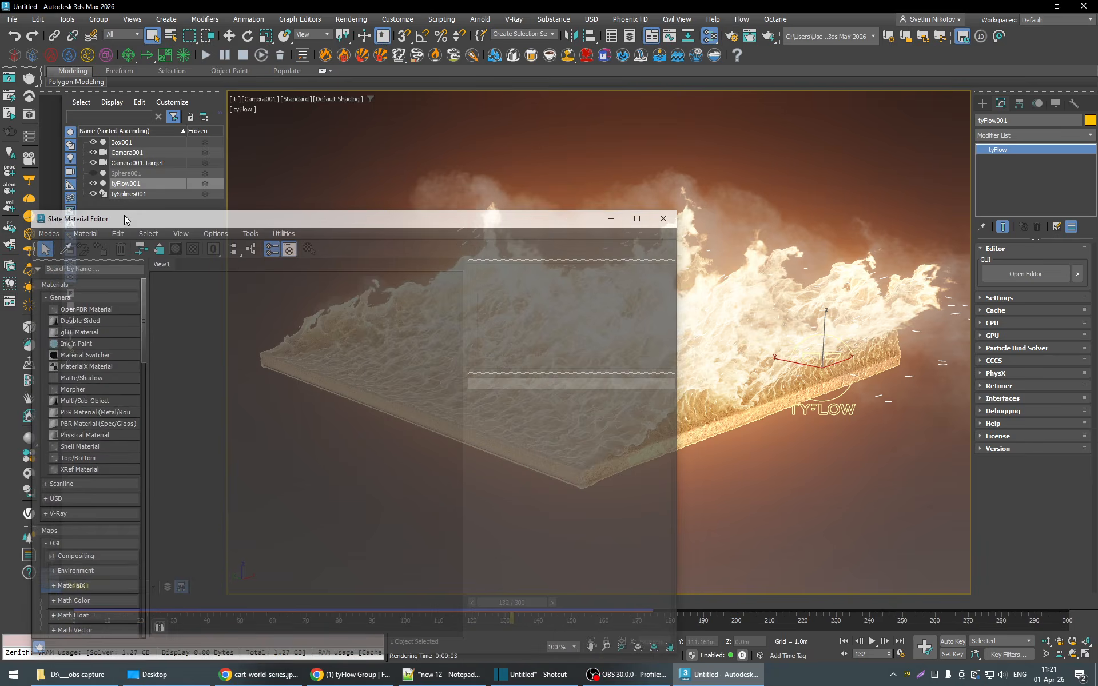
left_click(132, 194)
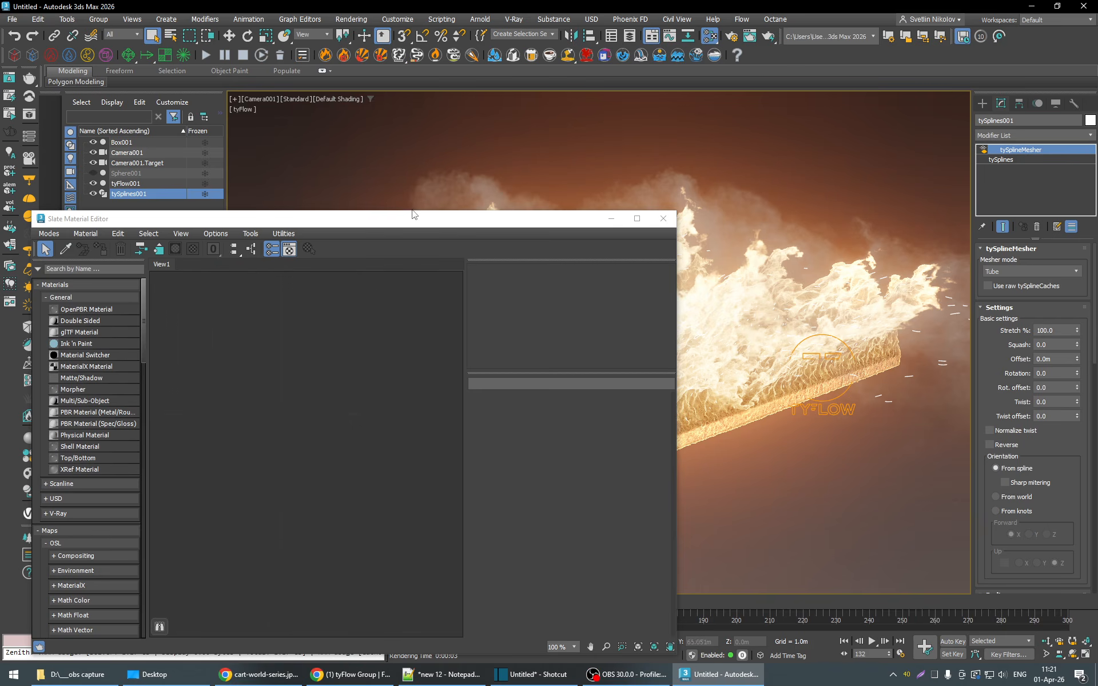
left_click_drag(411, 219, 447, 111)
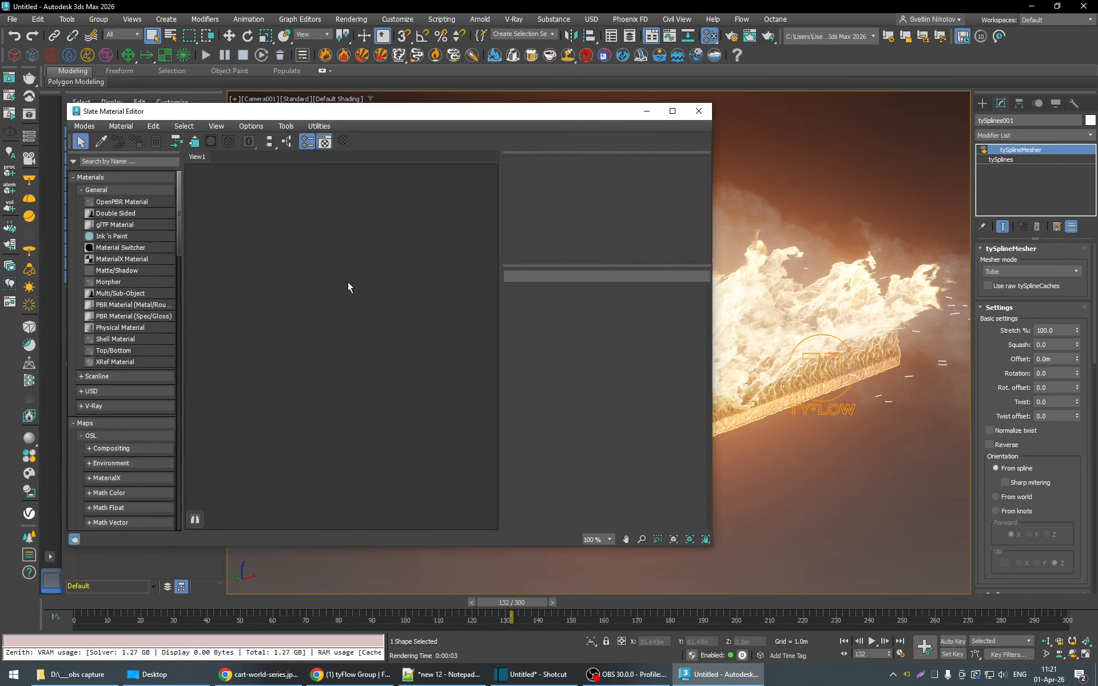
- Search the material browser for "pbr" and add a PBR Material (Spec/Gloss) node to View1
left_click(101, 162)
type("pbr")
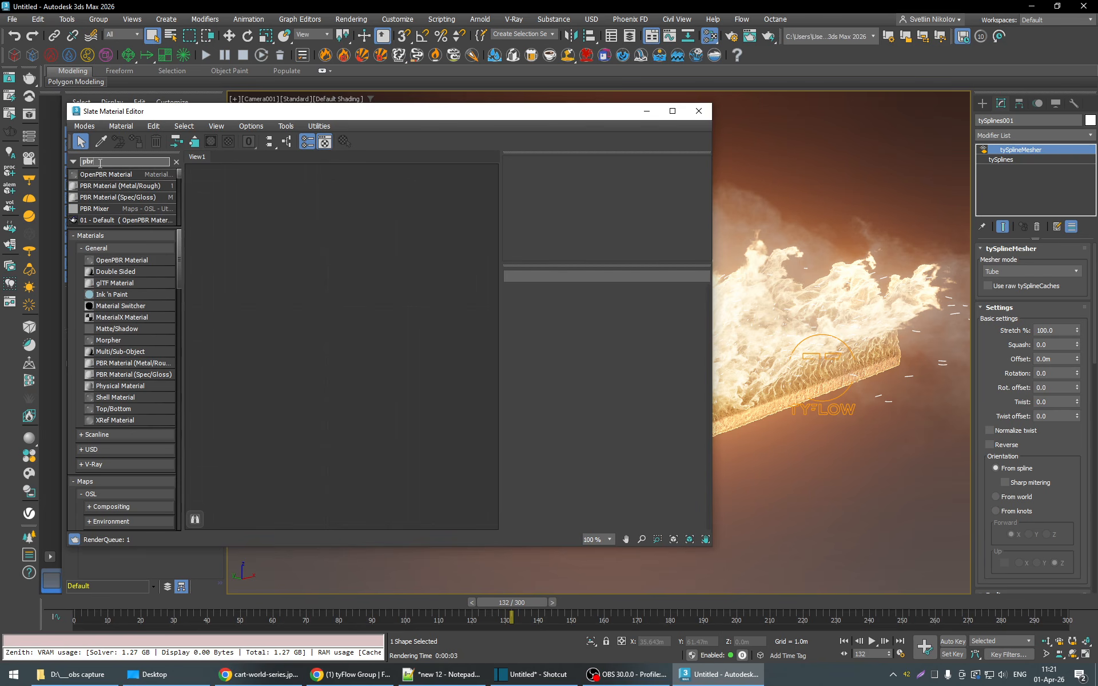
left_click_drag(395, 318, 399, 313)
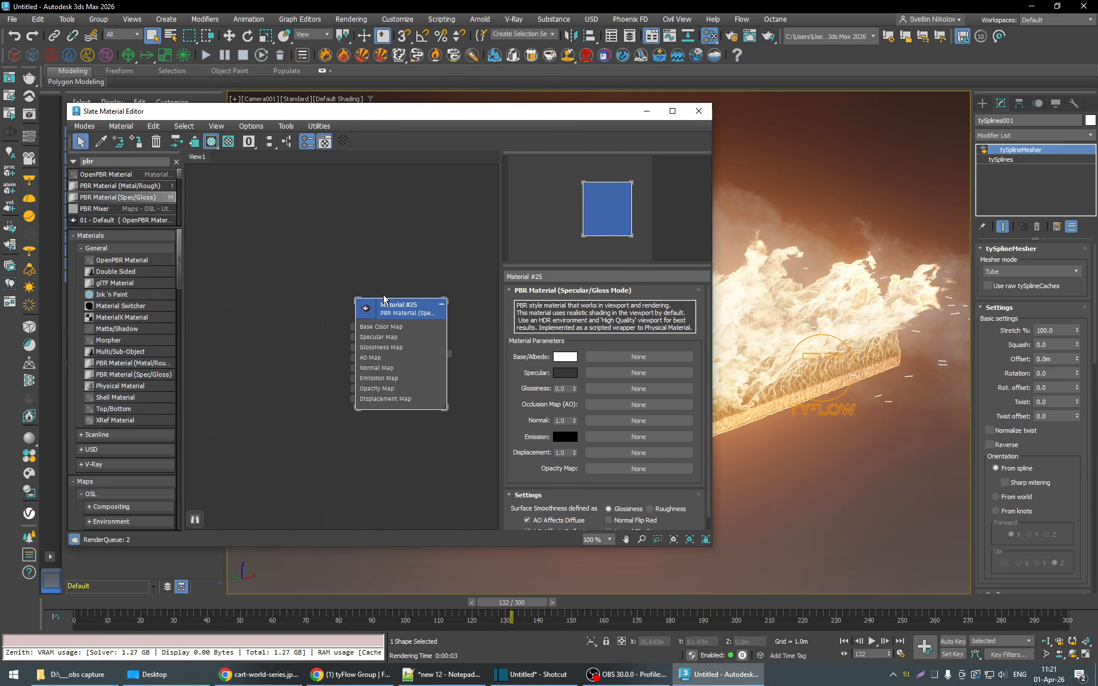
left_click_drag(387, 308, 410, 308)
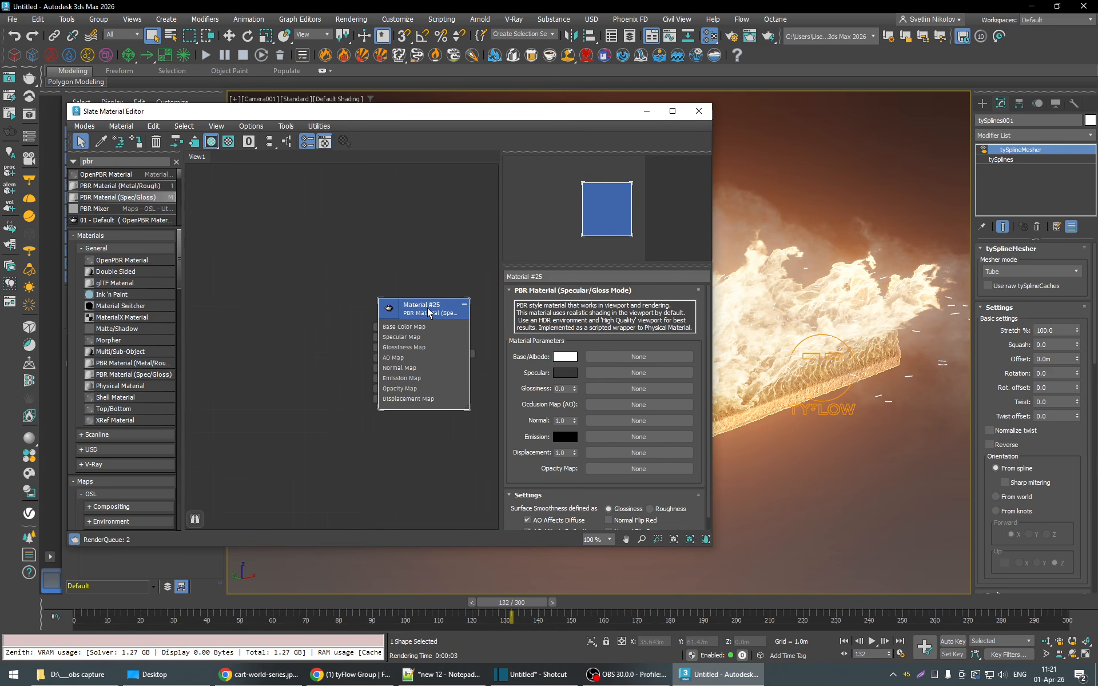
- Set the PBR material's emission color to a saturated orange
left_click_drag(588, 113, 383, 121)
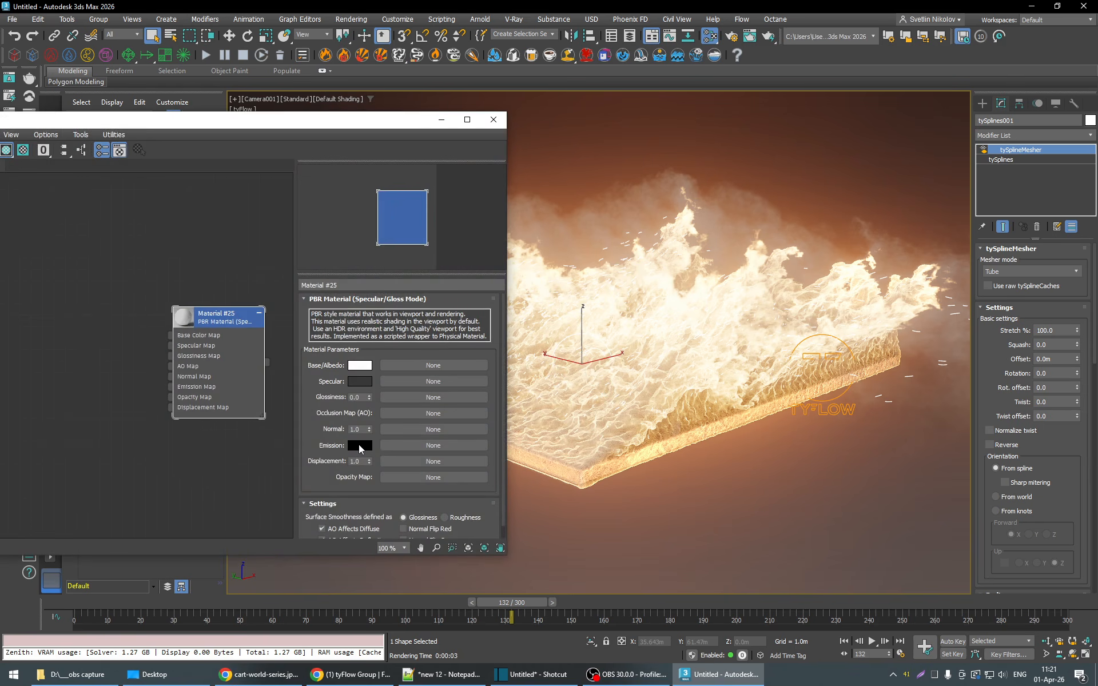
left_click(359, 446)
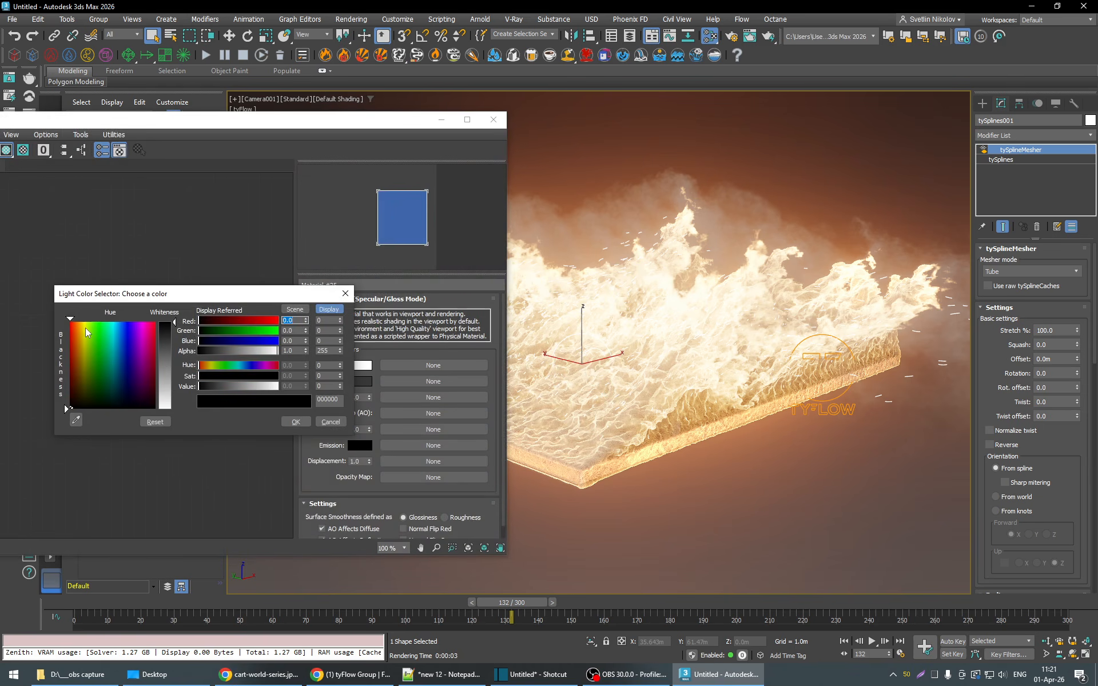
left_click_drag(88, 333, 77, 321)
left_click(296, 422)
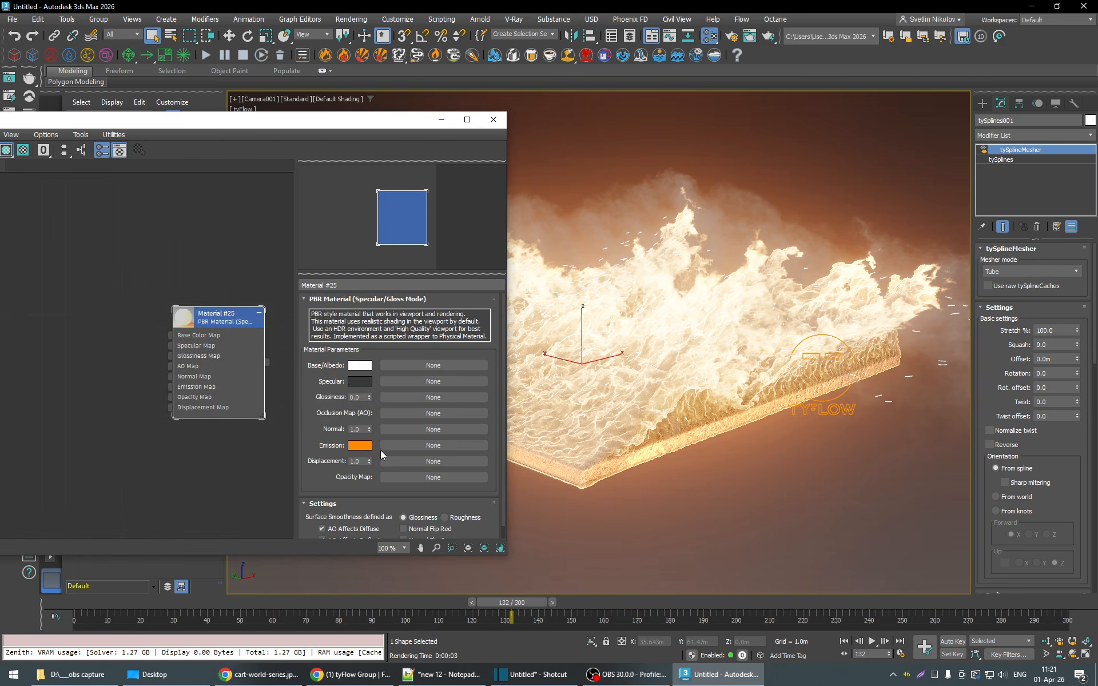
- Set the PBR material's specular color to white and its base/albedo color to a pale cream
left_click(359, 382)
left_click_drag(165, 311, 171, 346)
left_click(301, 358)
left_click(362, 367)
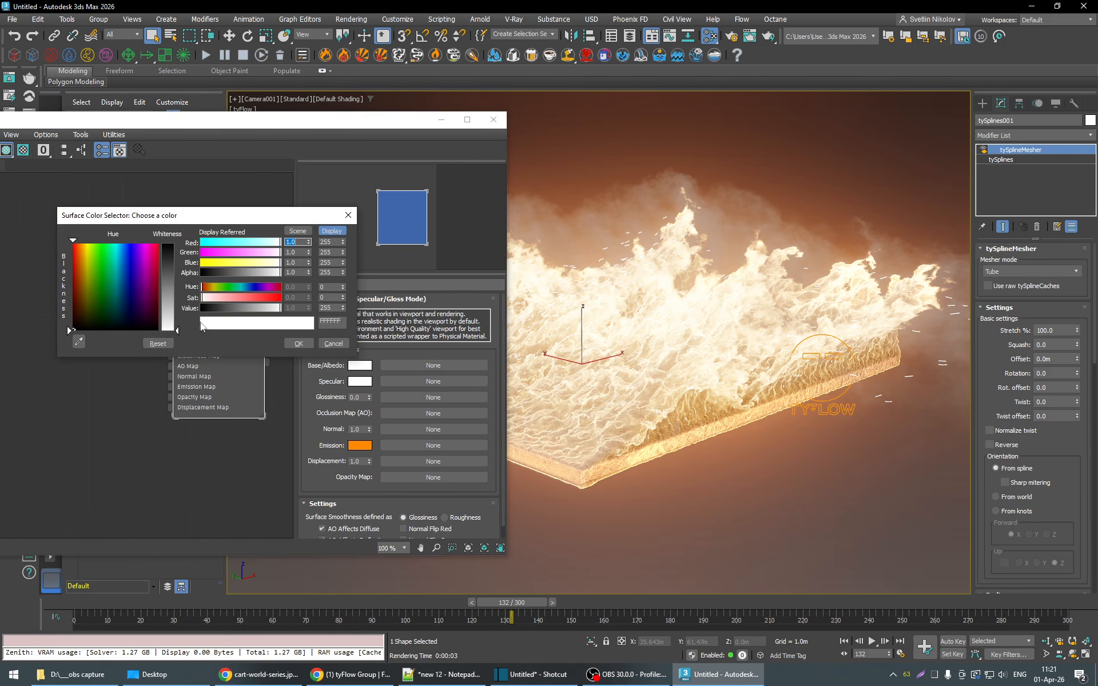
left_click(87, 245)
left_click_drag(170, 330, 171, 324)
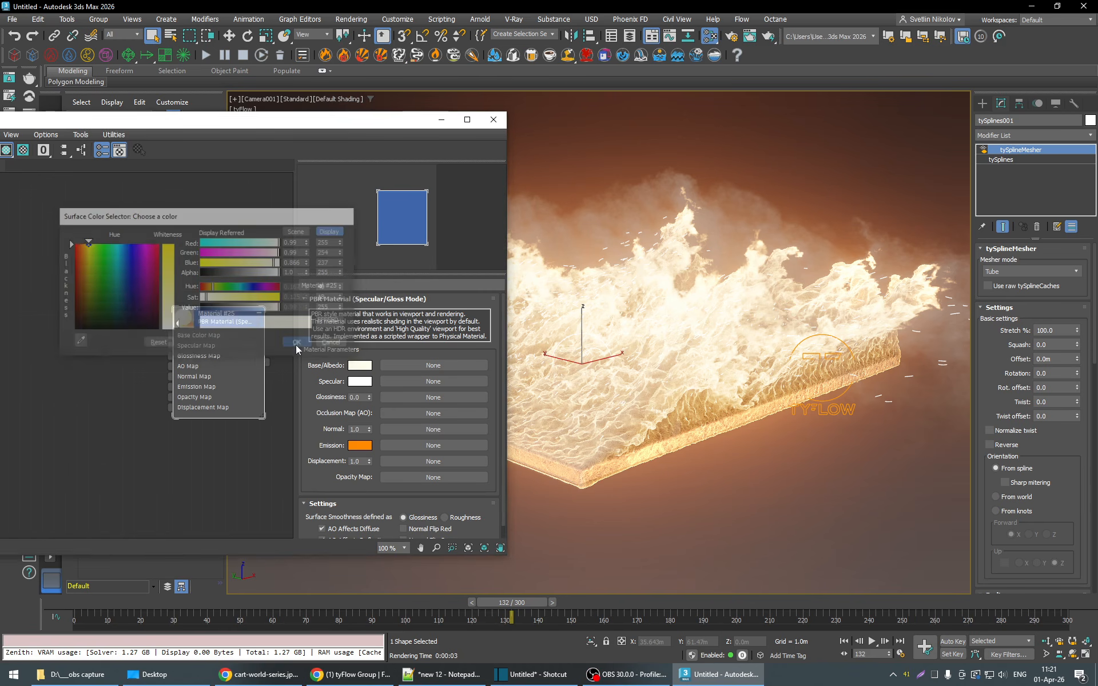
left_click(296, 343)
- Render frame 132 again, inspect its RGB color channel and close the V-Ray Frame Buffer
left_click_drag(403, 125, 310, 112)
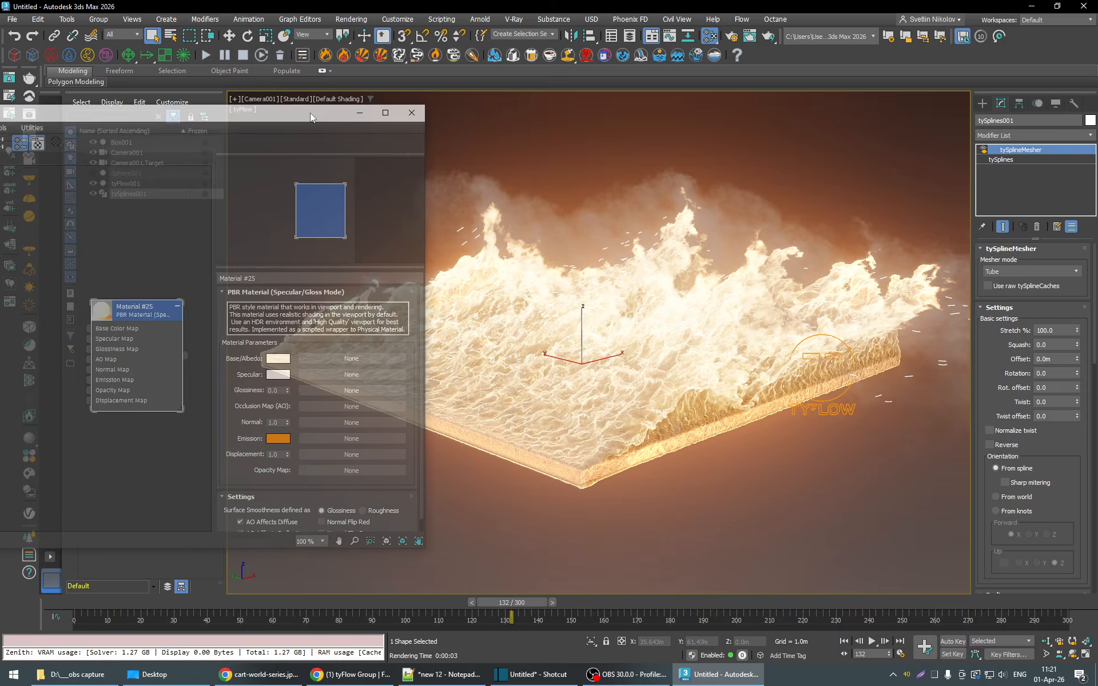
left_click(768, 36)
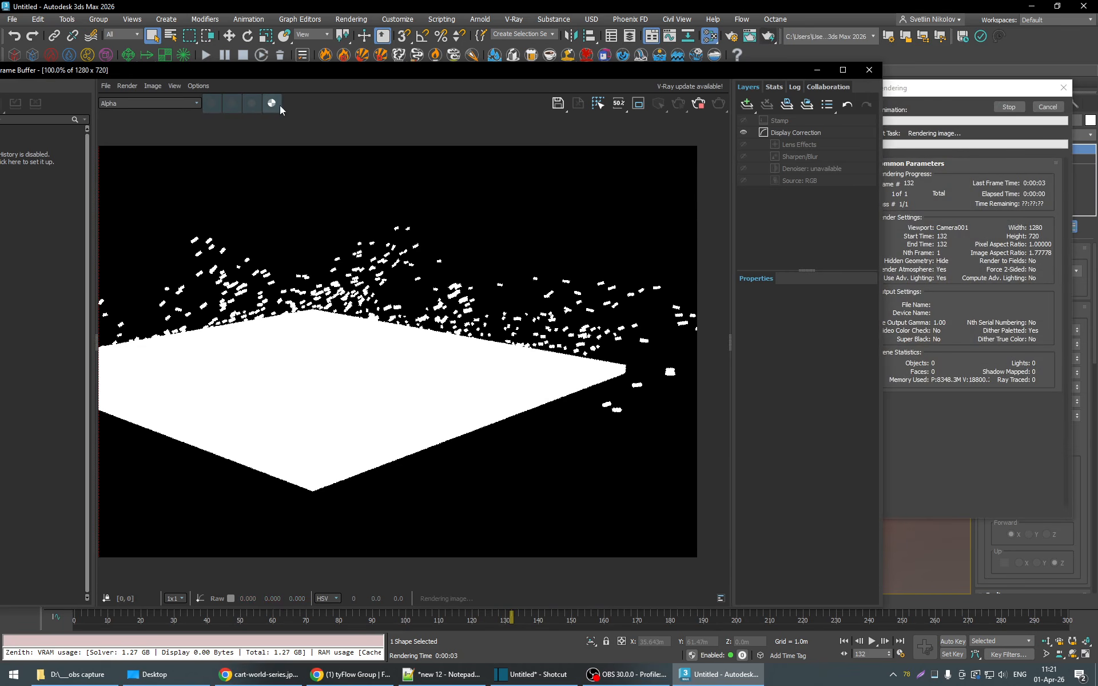
left_click(272, 103)
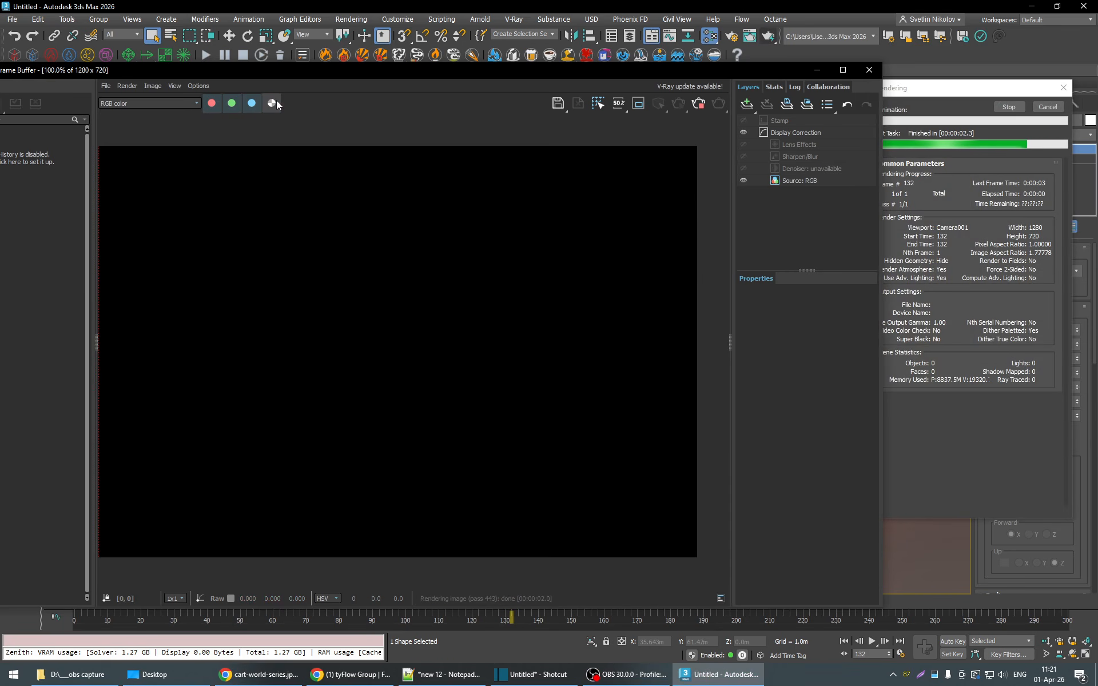
left_click(718, 103)
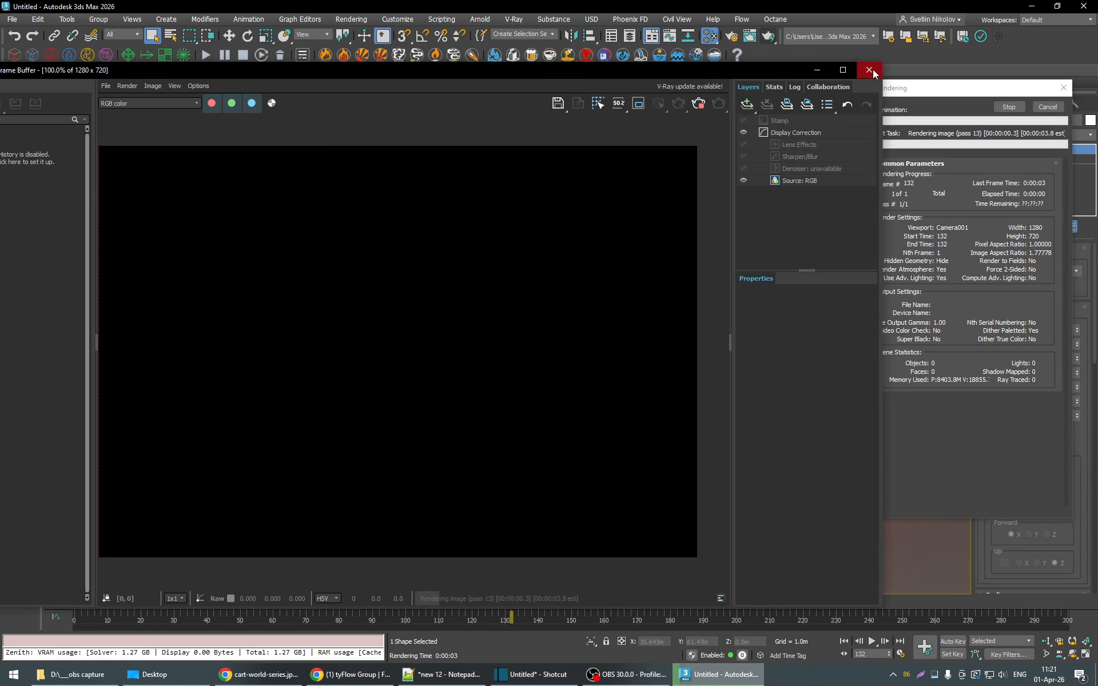
left_click(869, 70)
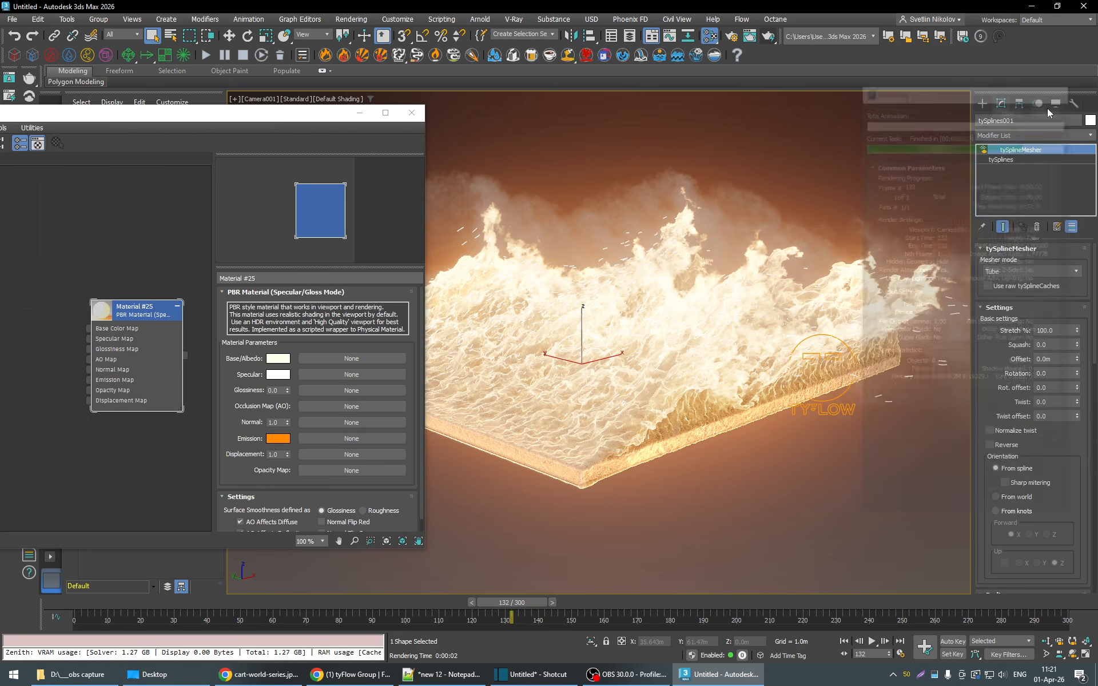
left_click_drag(242, 118, 553, 231)
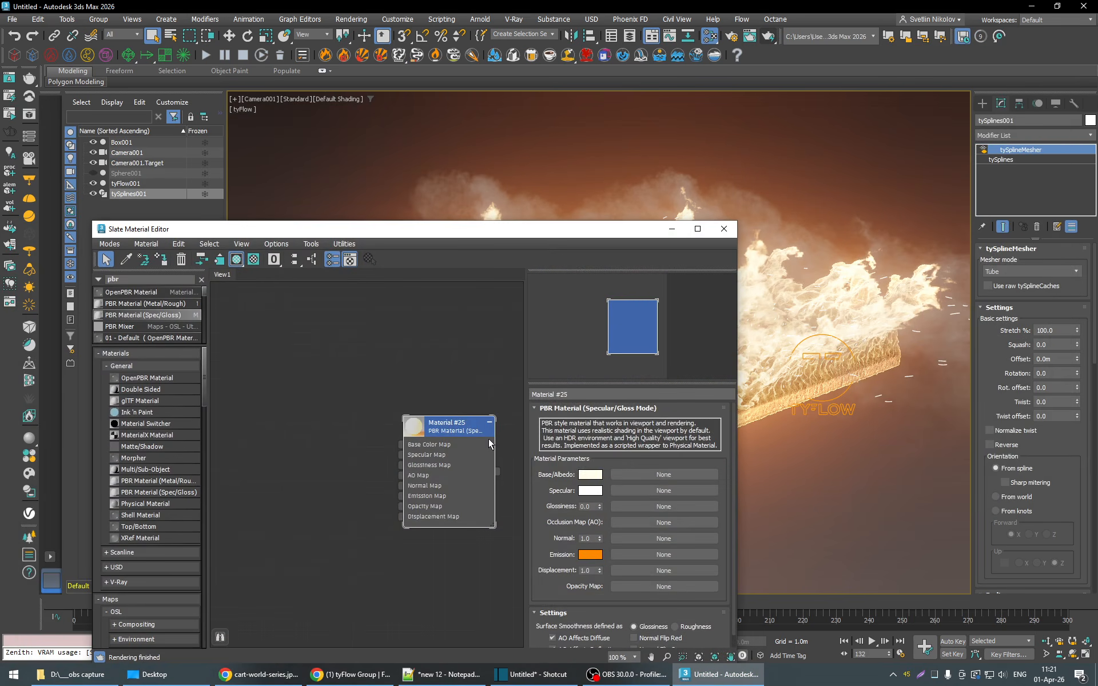
left_click_drag(496, 473, 498, 386)
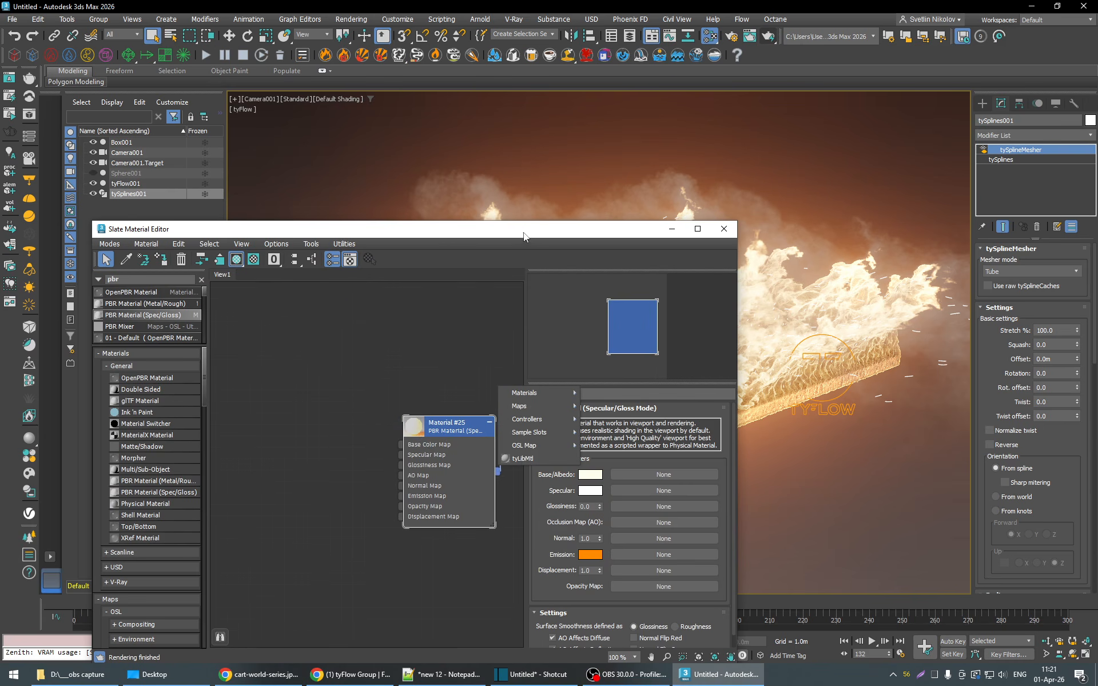
left_click(451, 231)
left_click_drag(438, 236, 110, 179)
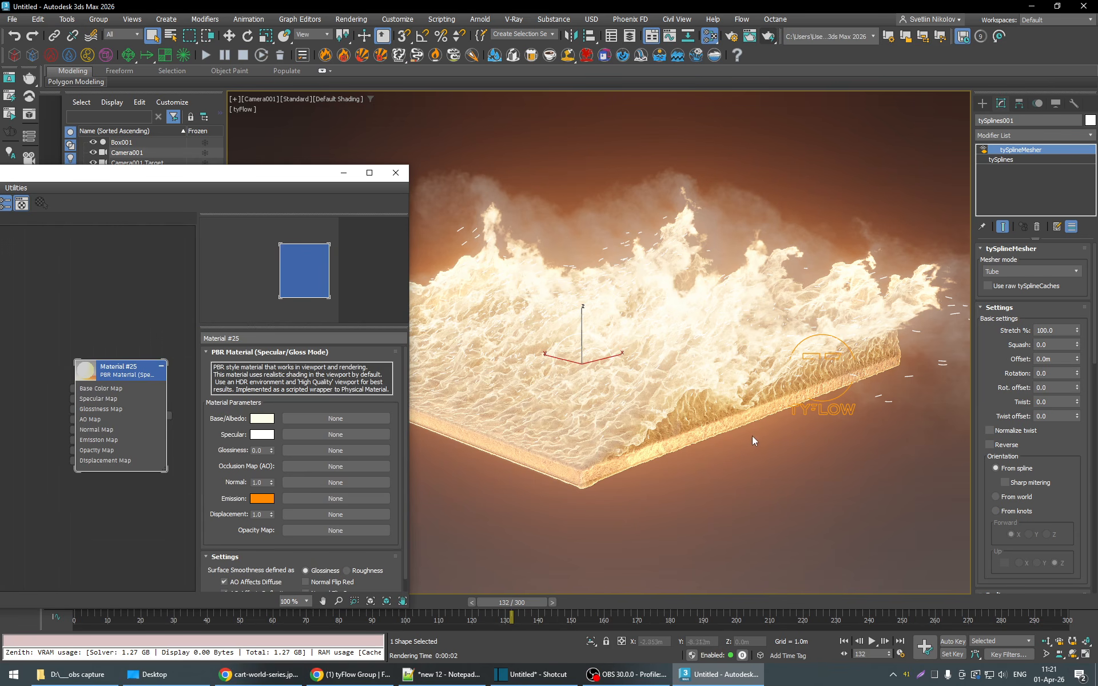
- Switch the viewport from Camera001 to Perspective and orbit below the box to expose the tySplines icon
left_click_drag(255, 173, 232, 275)
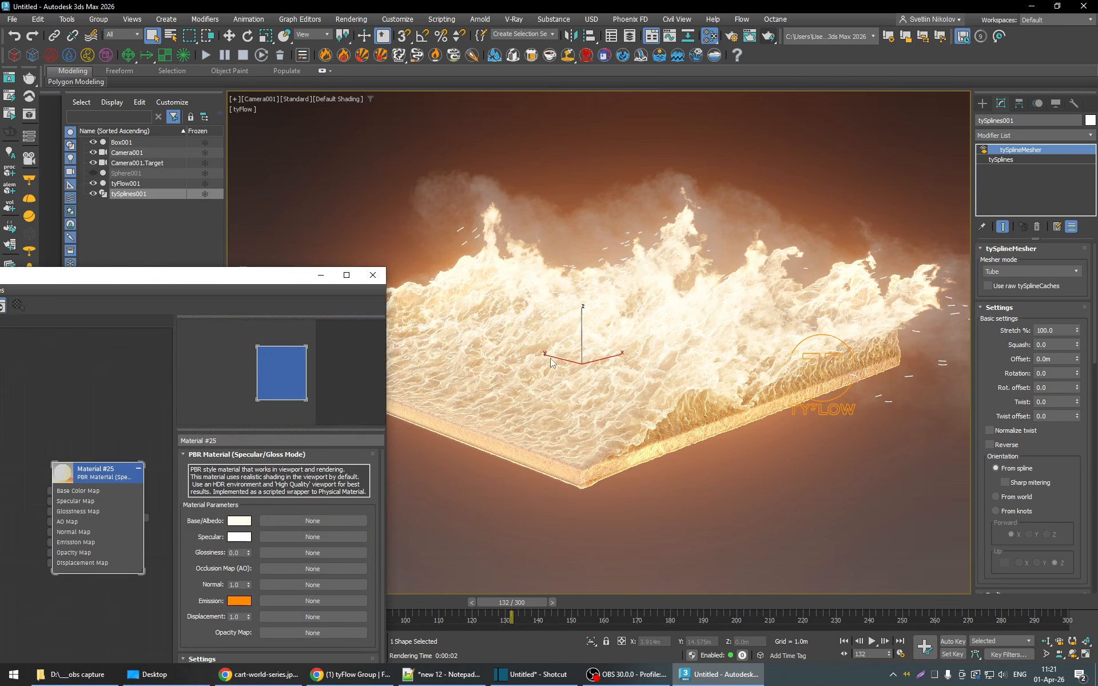
left_click(263, 98)
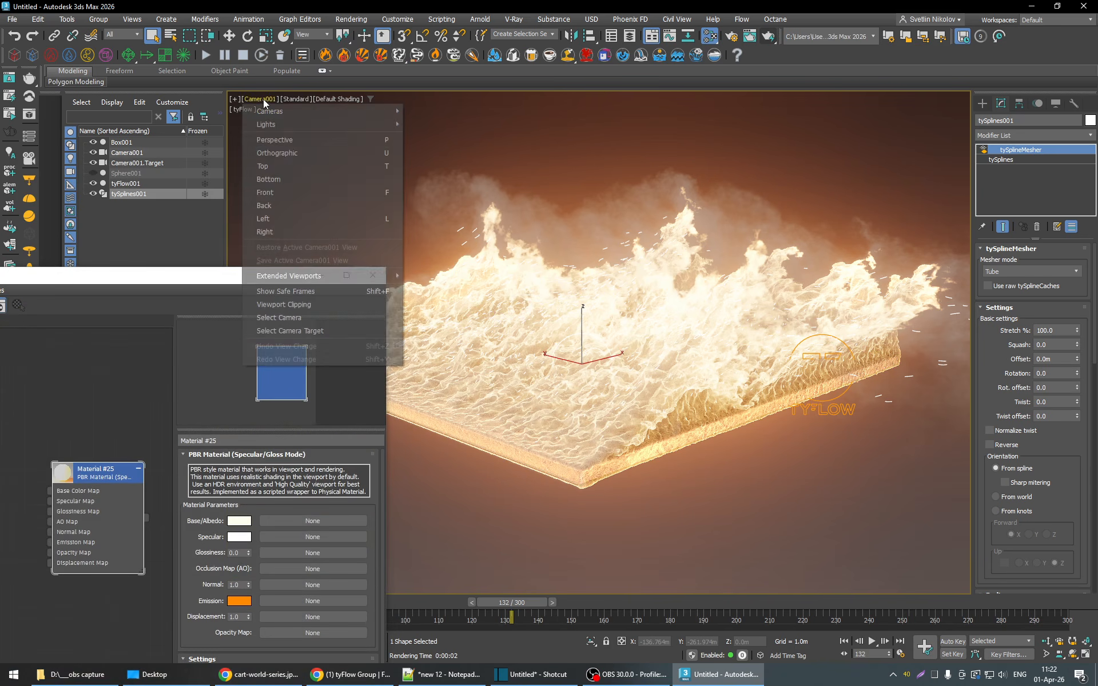
left_click(284, 140)
left_click_drag(229, 279, 255, 100)
mouse_move(623, 433)
middle_mouse_down("alt")
mouse_move(623, 394)
mouse_move(617, 439)
middle_mouse_up("alt")
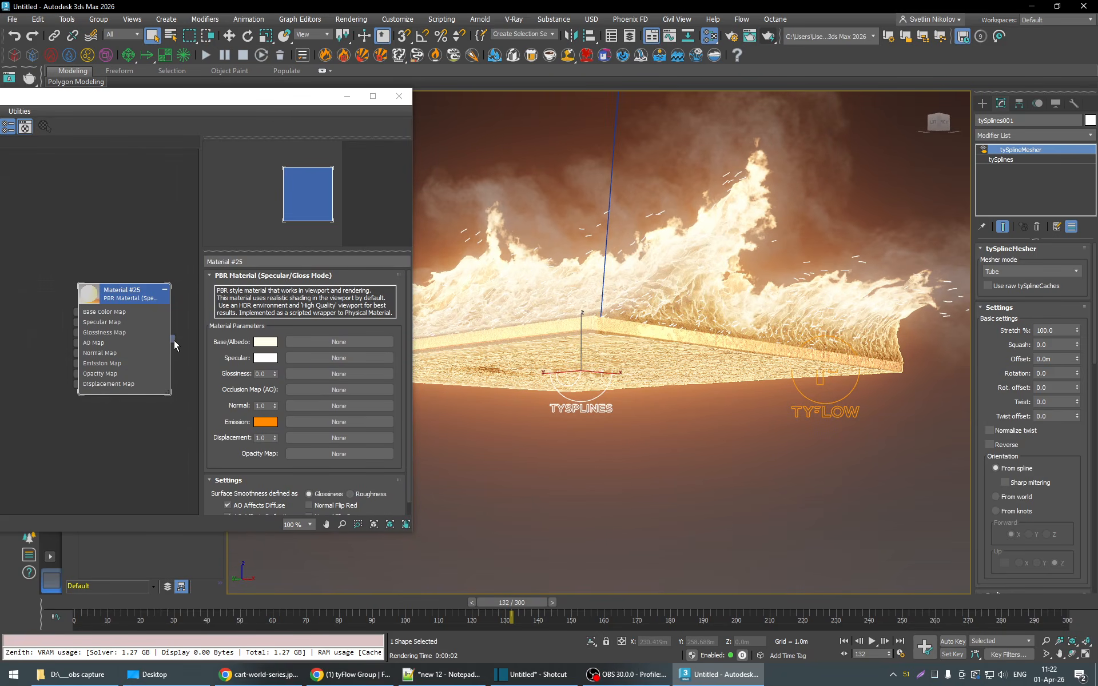
- Assign the PBR material to the tySplines object and switch the viewport from Perspective back to Camera001
left_click_drag(173, 339, 659, 449)
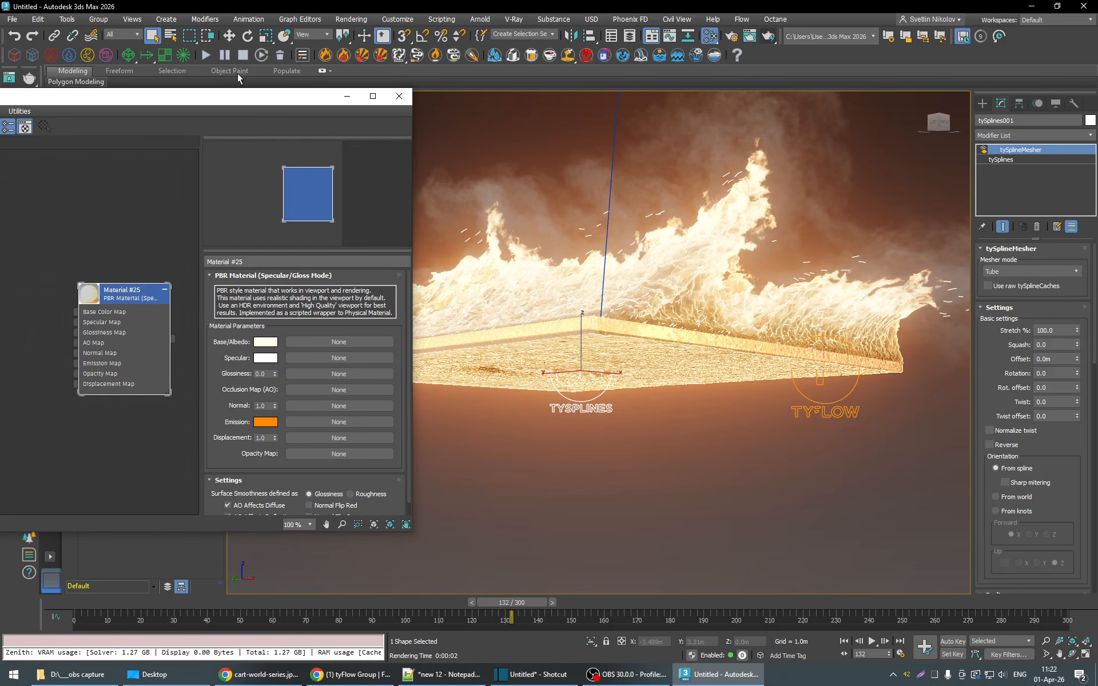
left_click_drag(287, 102, 235, 216)
left_click(263, 101)
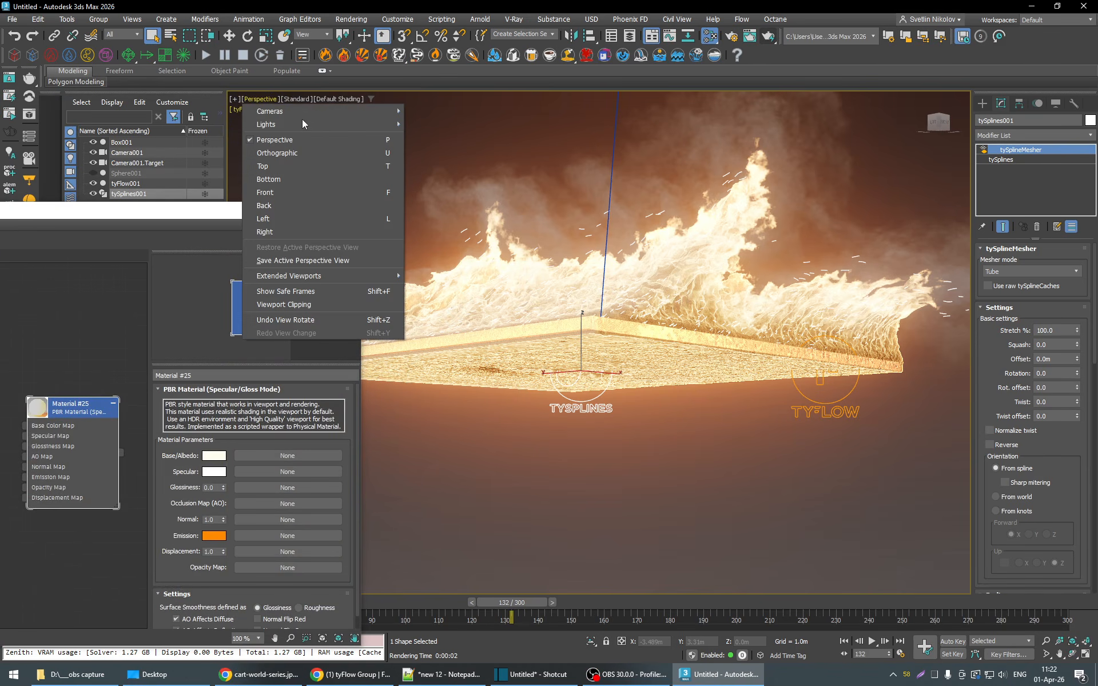
mouse_move(359, 111)
left_click(433, 112)
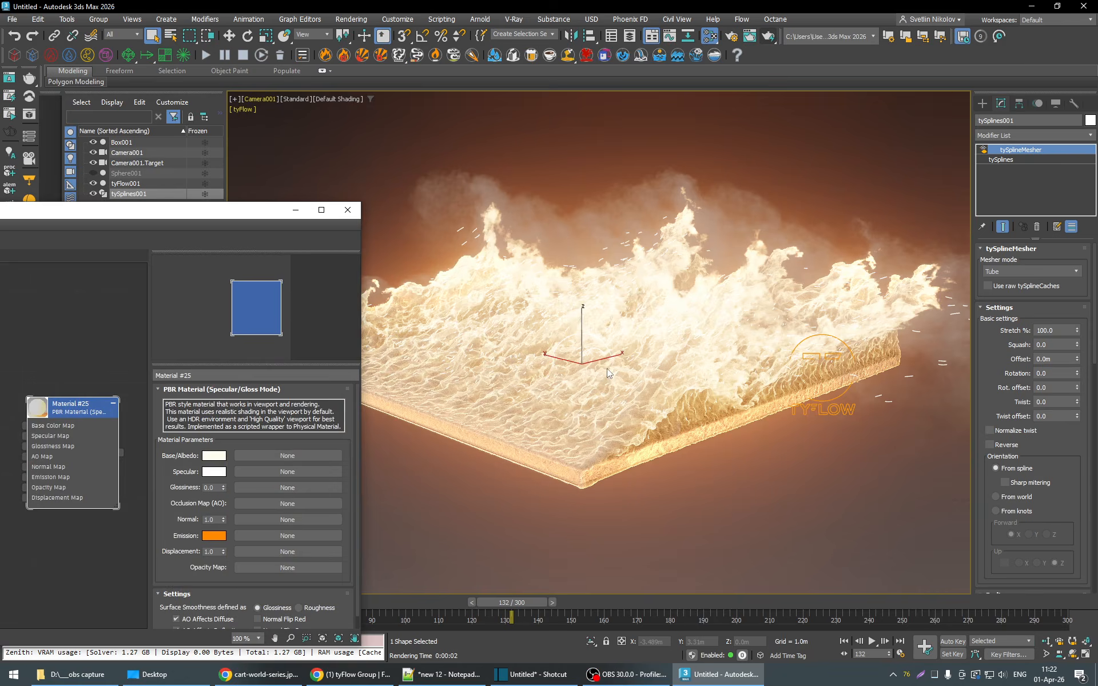
- Render frame 132 from Camera001 to check the orange embers, stop the render, and move the frame buffer aside
left_click(769, 38)
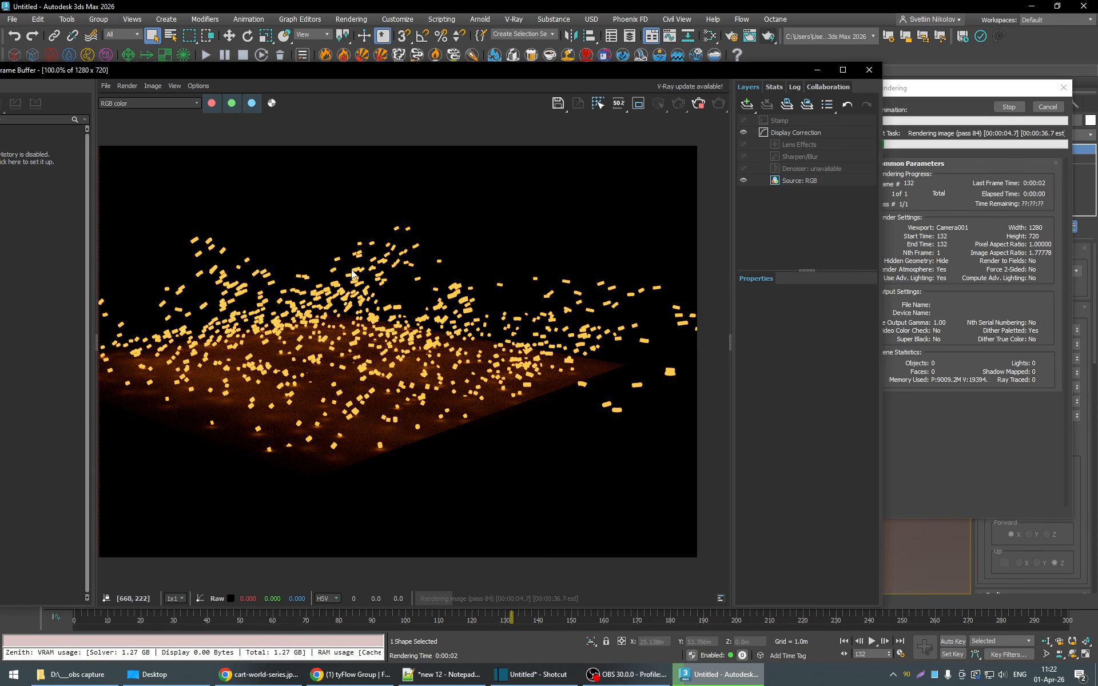
left_click(703, 109)
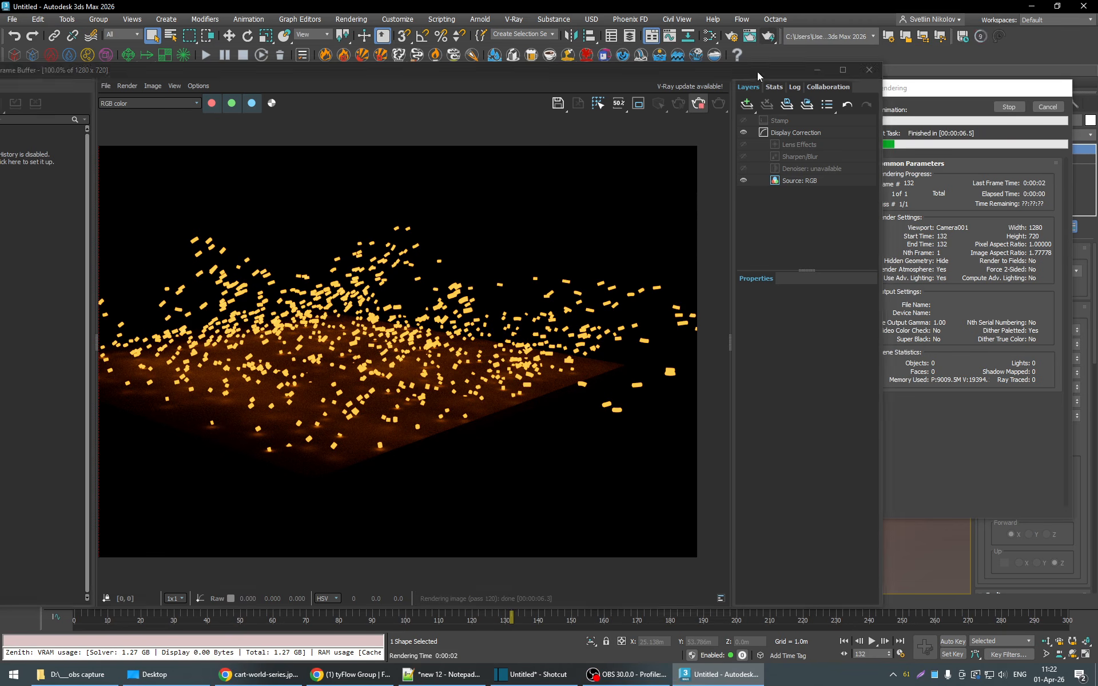
left_click_drag(761, 70, 573, 63)
left_click(909, 378)
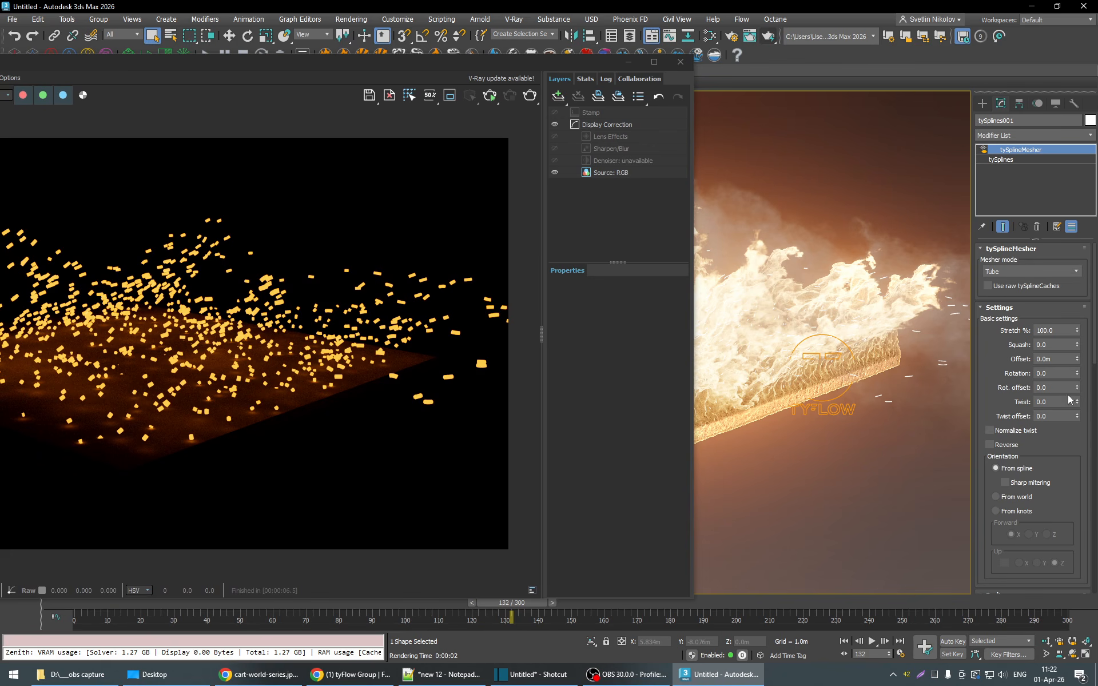
- Set the tySplineMesher tube radius to 0.01 m
scroll(1079, 416, "down", 5)
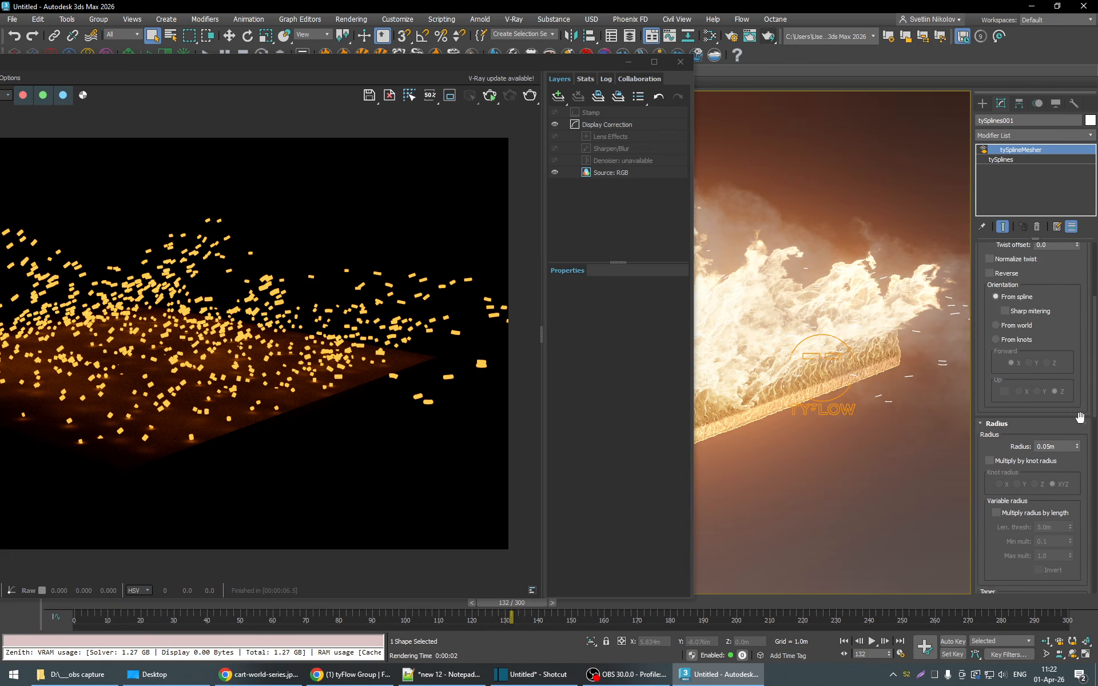
scroll(1080, 416, "down", 1)
left_click(1050, 429)
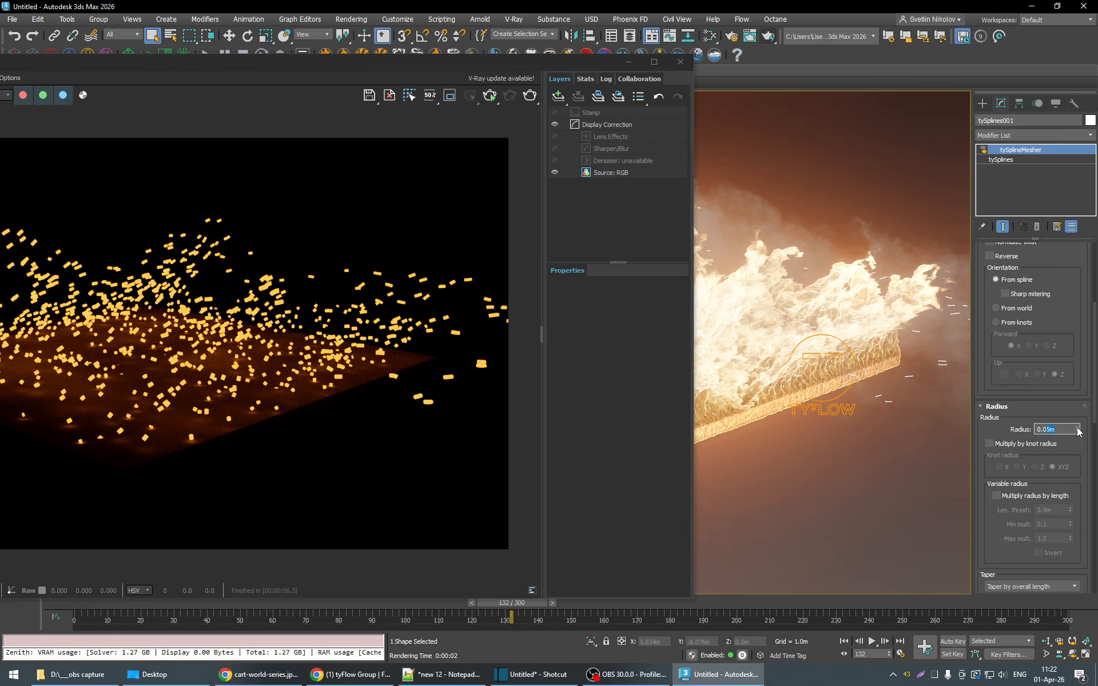
type("0.01")
key("Return")
- Render frame 132 again to inspect the thinner embers, stop the render, and close the V-Ray Frame Buffer
left_click(532, 95)
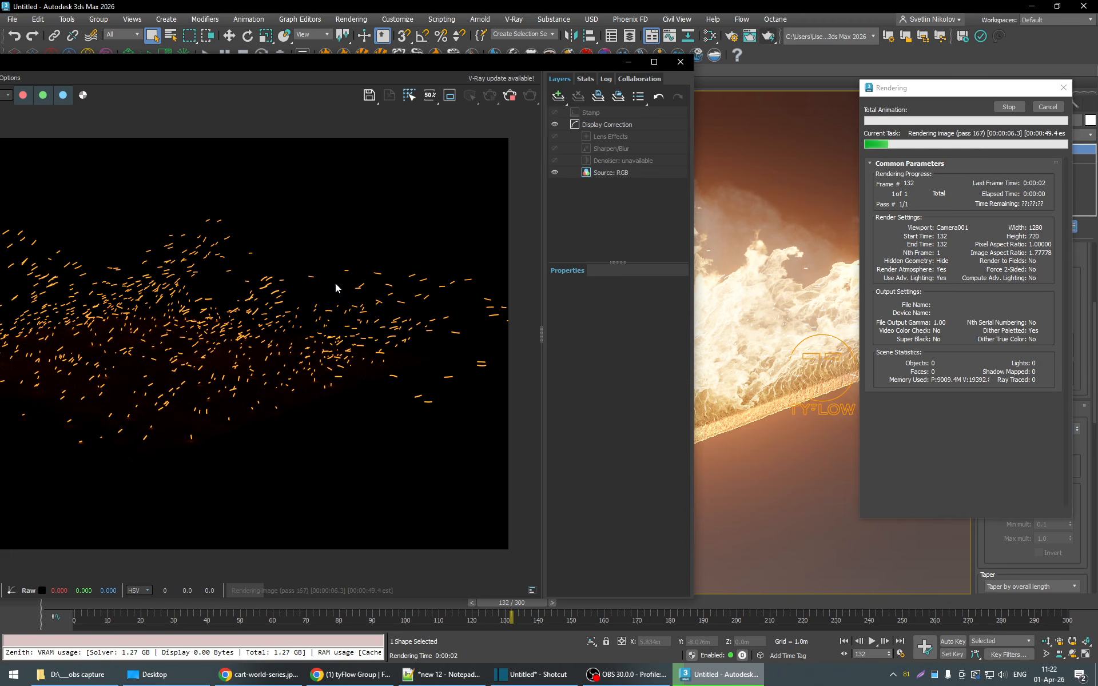
left_click(510, 98)
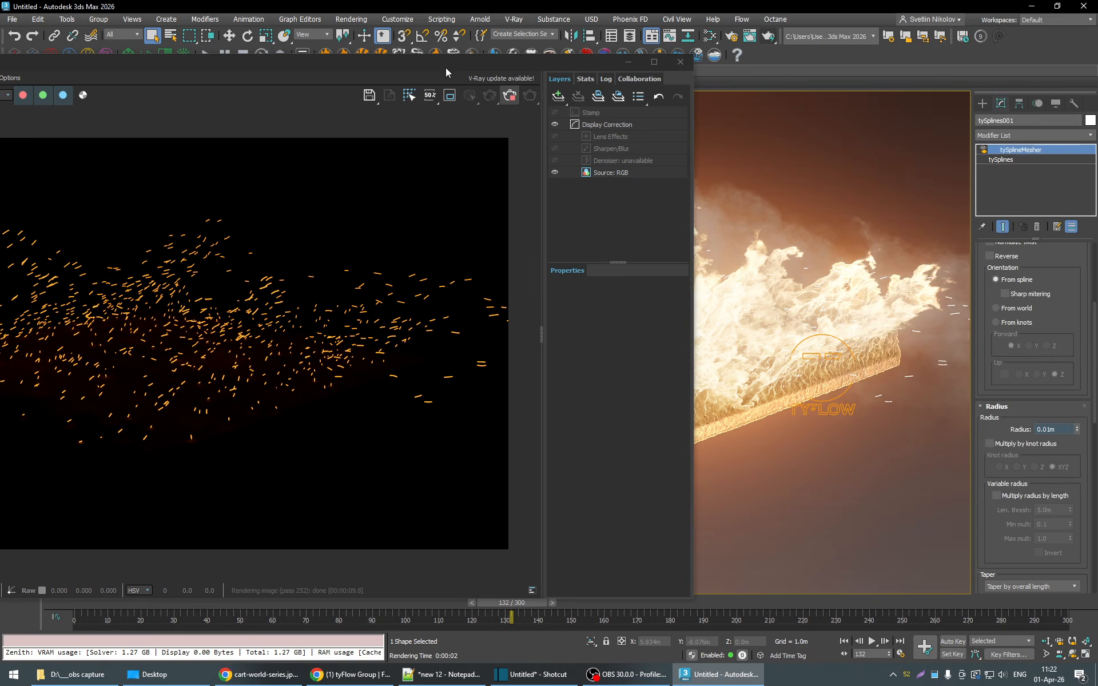
left_click_drag(445, 68, 619, 84)
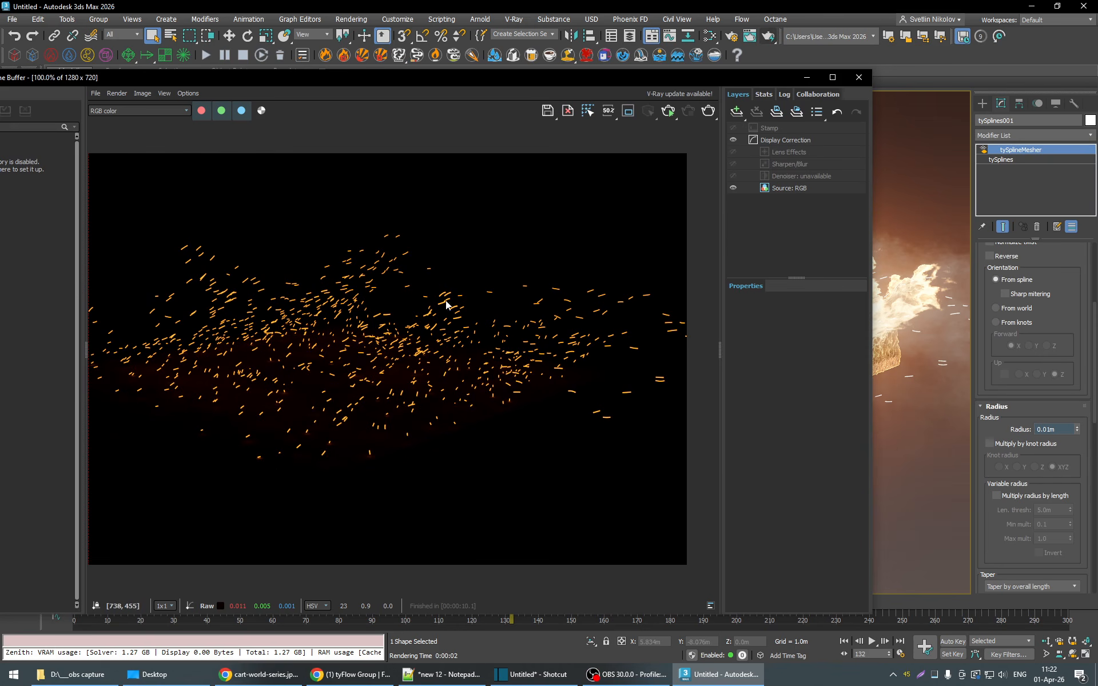
left_click(859, 76)
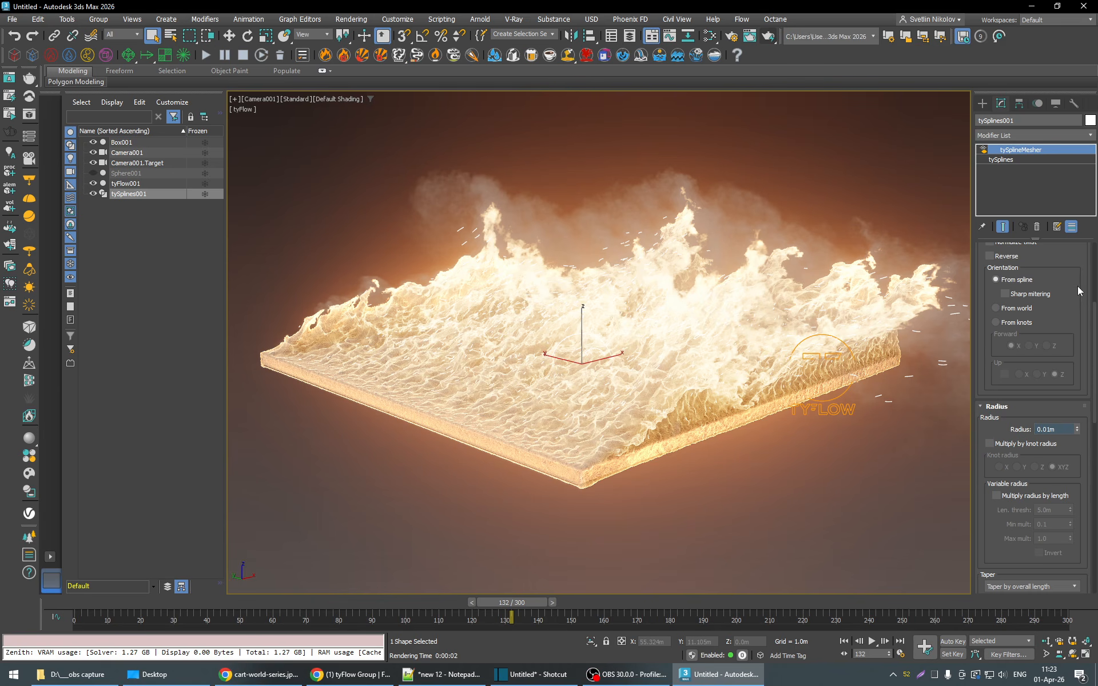
- Select the tyFlow001 object and open its flow editor
scroll(1080, 294, "up", 3)
scroll(1081, 294, "up", 1)
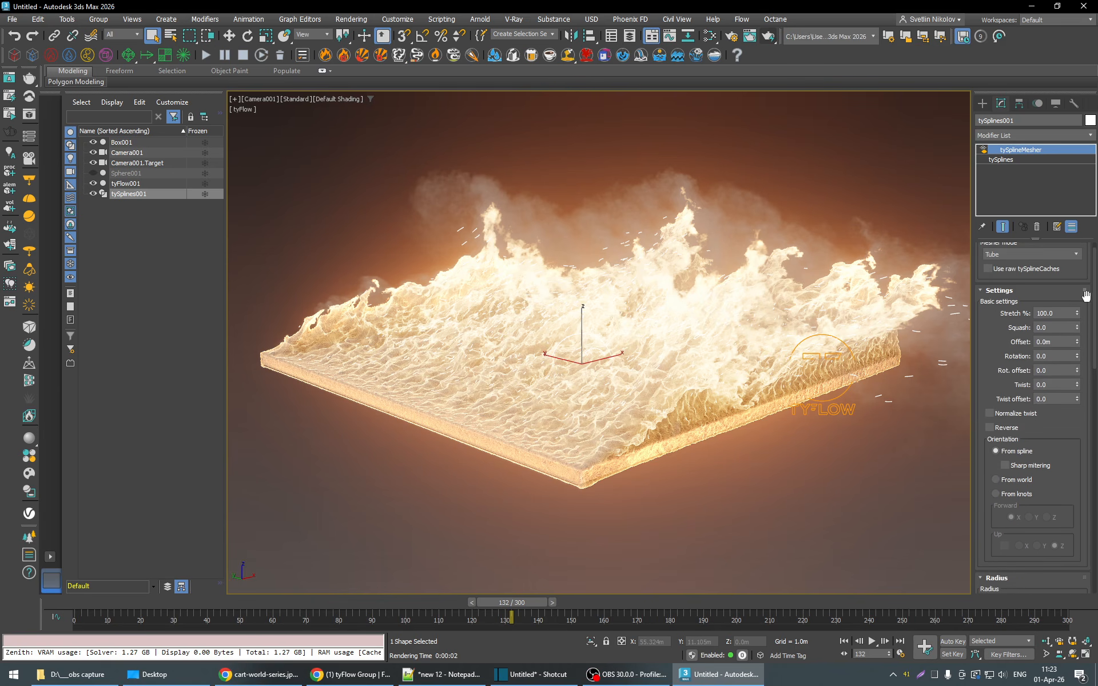
scroll(1085, 295, "up", 1)
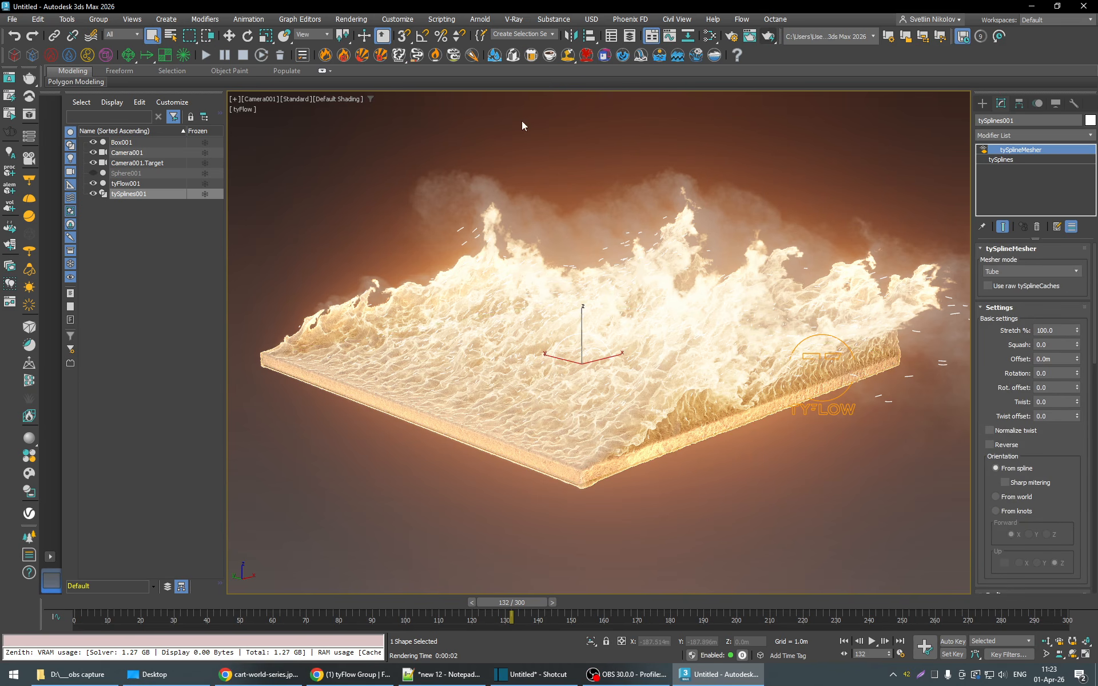
left_click(825, 398)
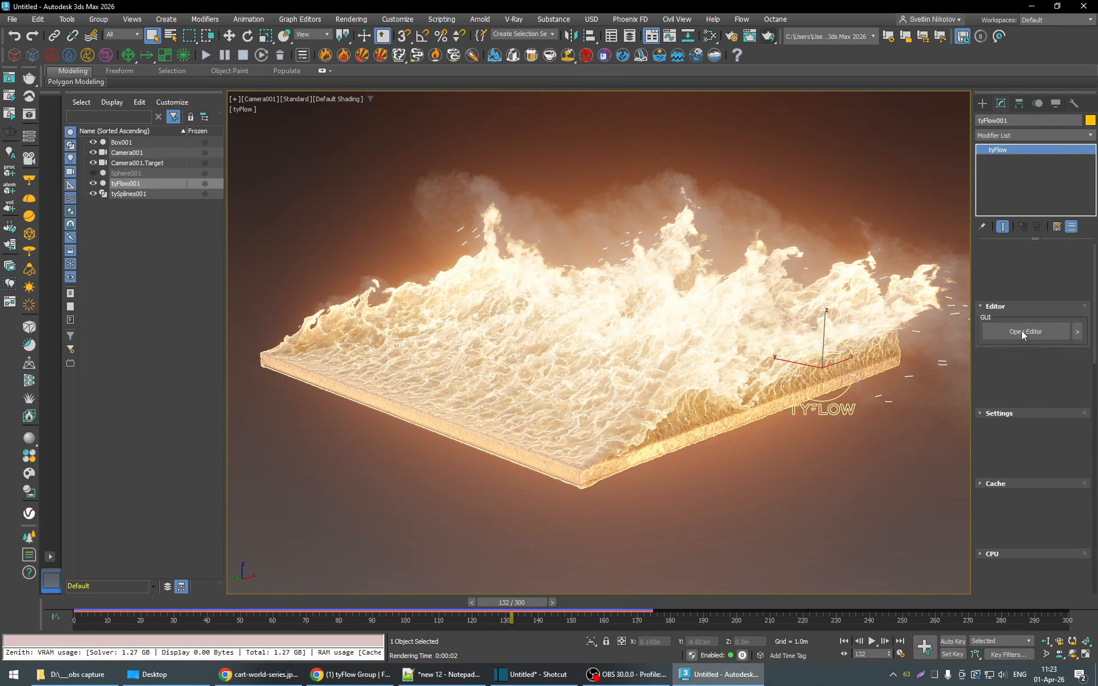
left_click(1029, 273)
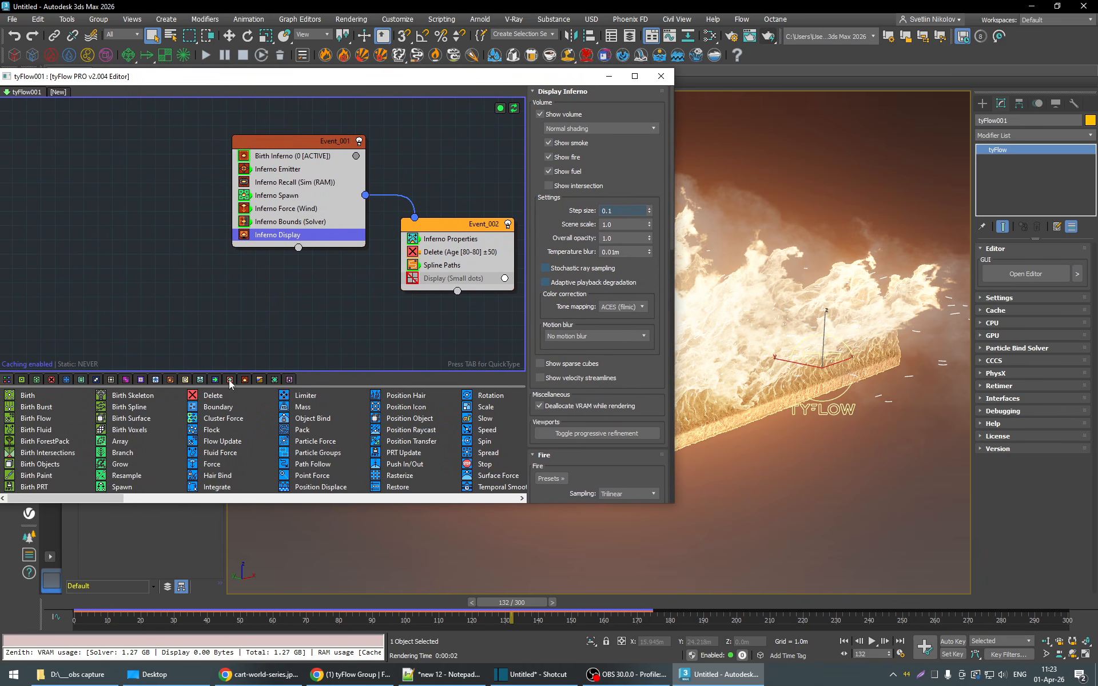
- Go to frame 1 and add an Export Inferno operator below Inferno Display in Event_001
left_click(245, 380)
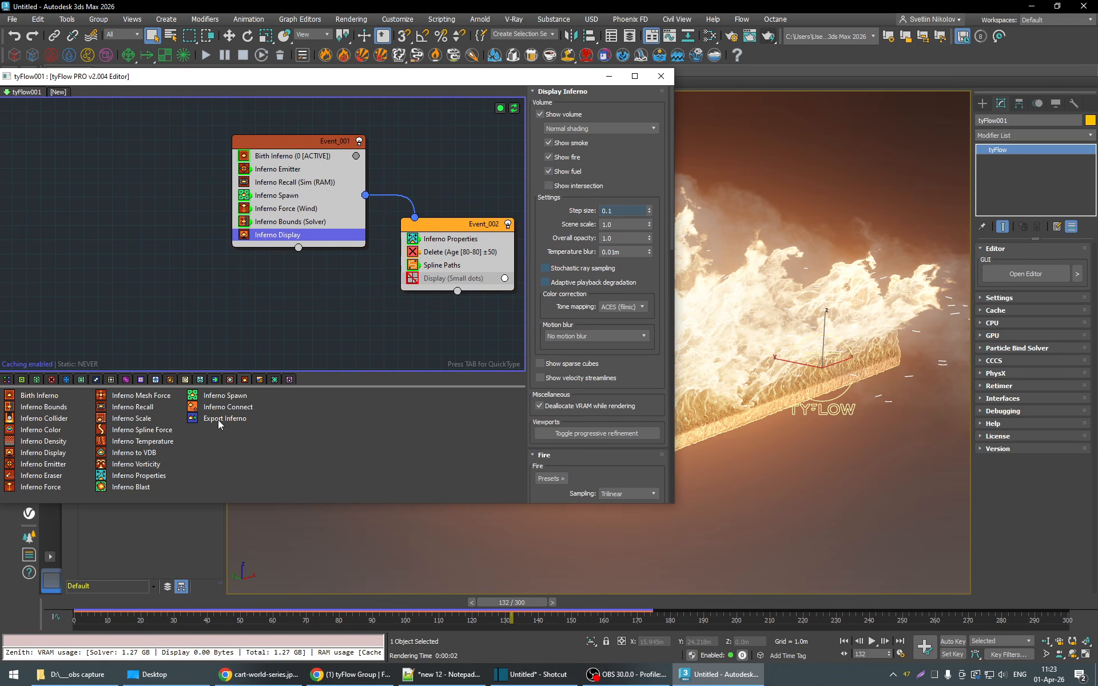
left_click(108, 602)
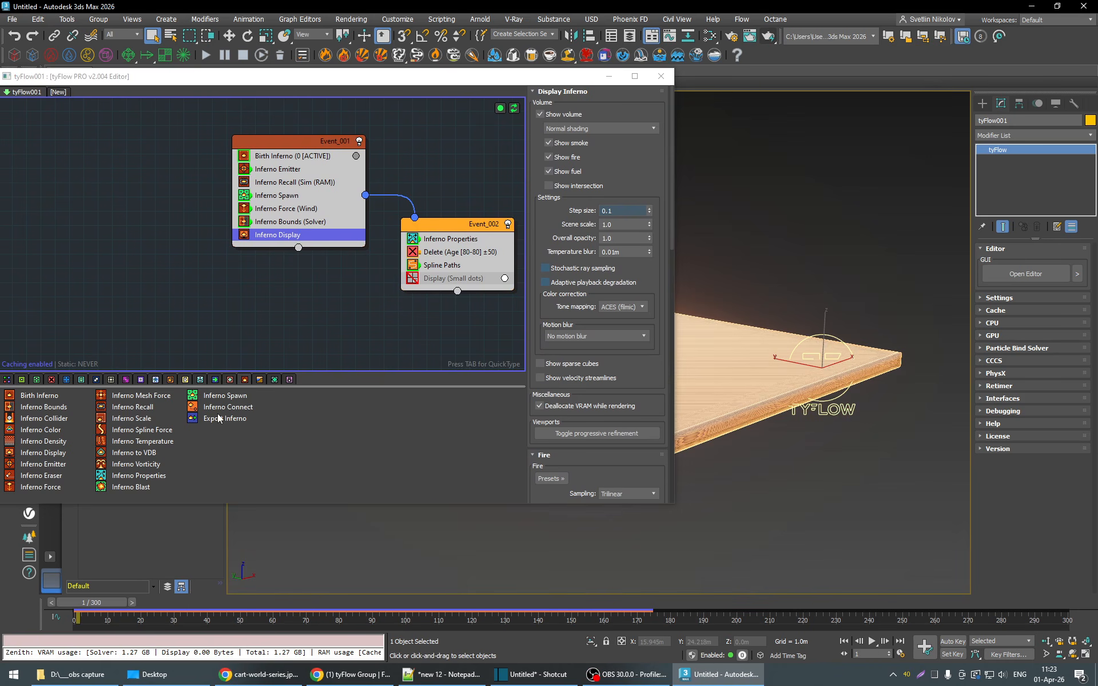
left_click_drag(218, 418, 260, 390)
left_click_drag(303, 235, 303, 236)
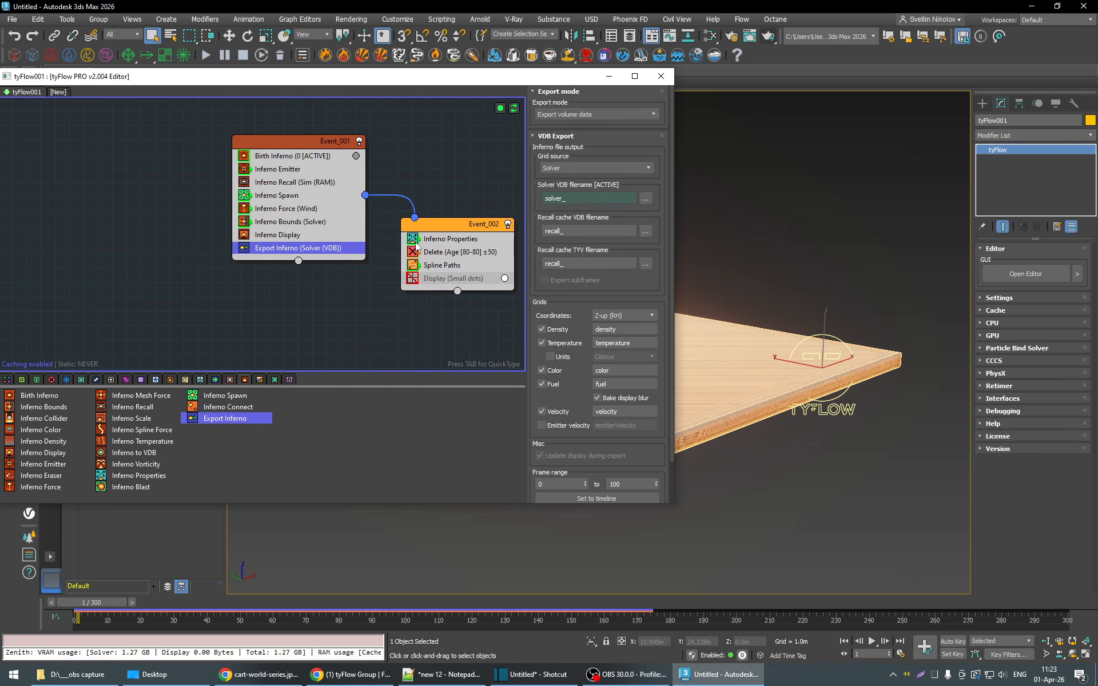
- Set the solver VDB output file to solver_.vdb on the Desktop
left_click_drag(423, 82, 240, 90)
left_click(462, 207)
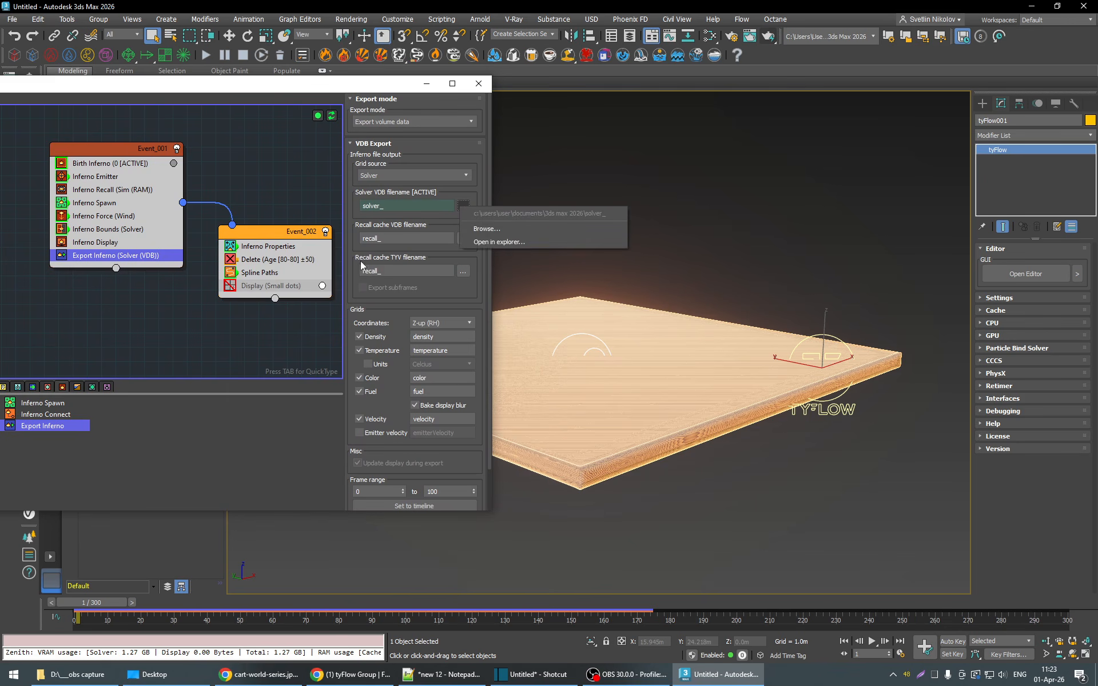
left_click(503, 230)
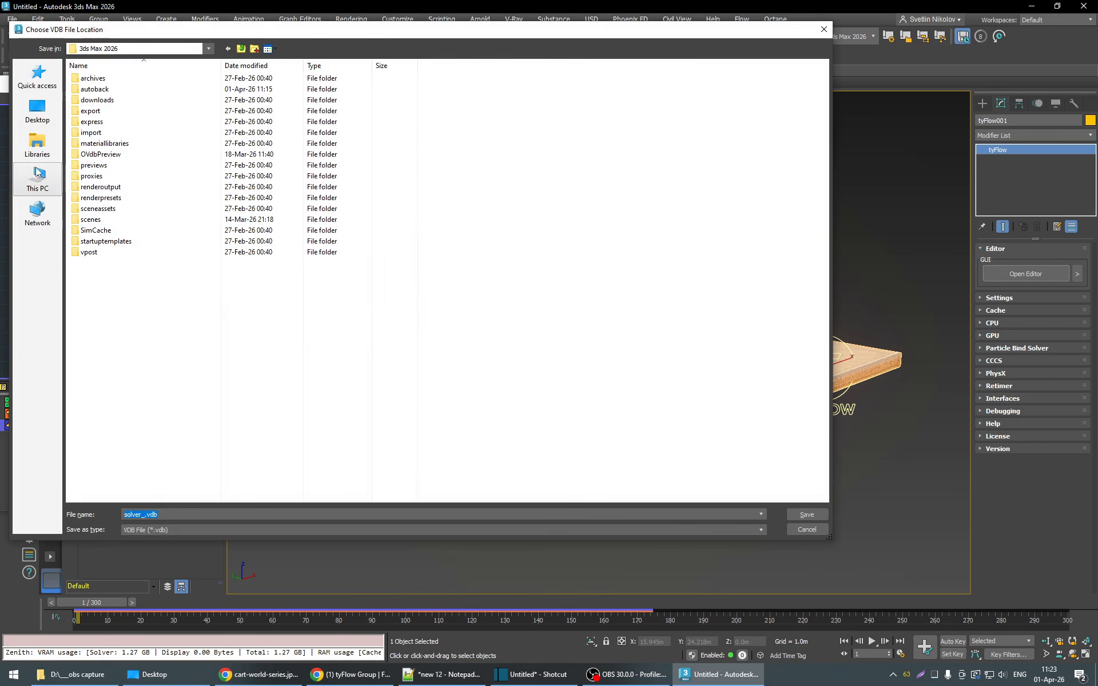
left_click(37, 110)
left_click(811, 515)
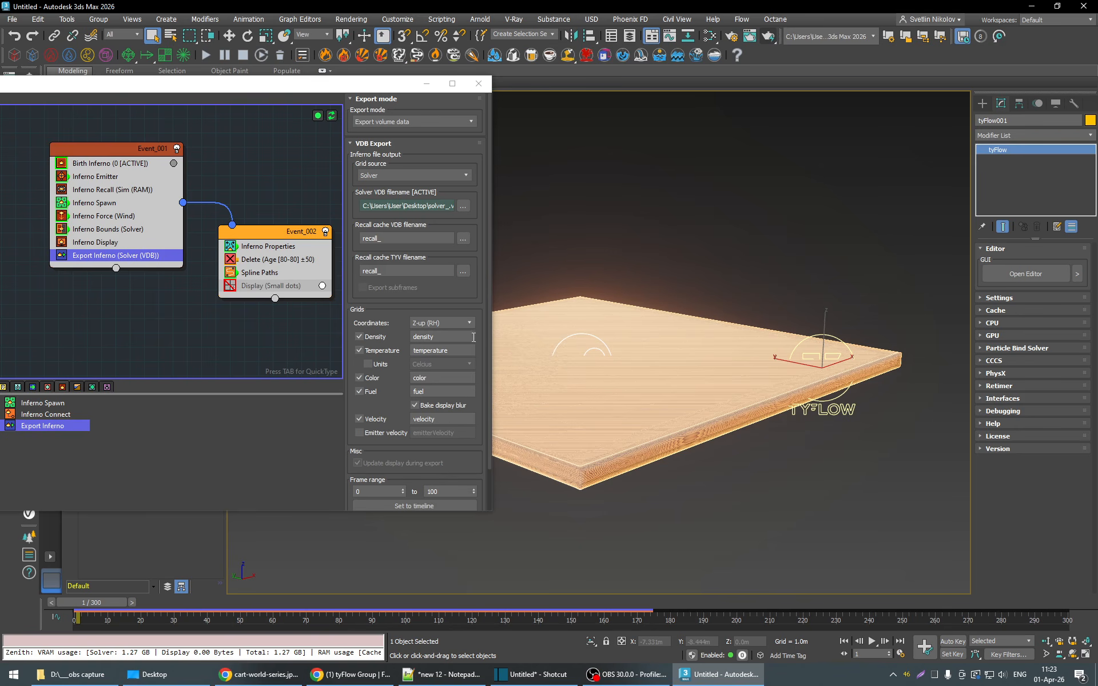
- Return the timeline to frame 132
scroll(478, 341, "down", 3)
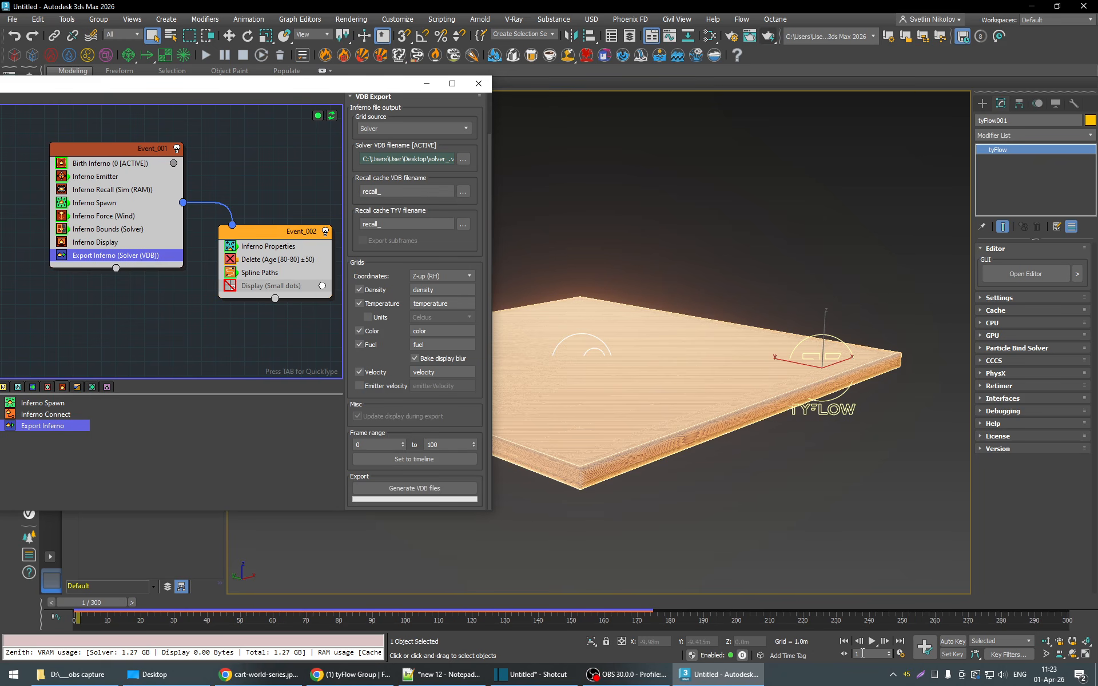
left_click(860, 653)
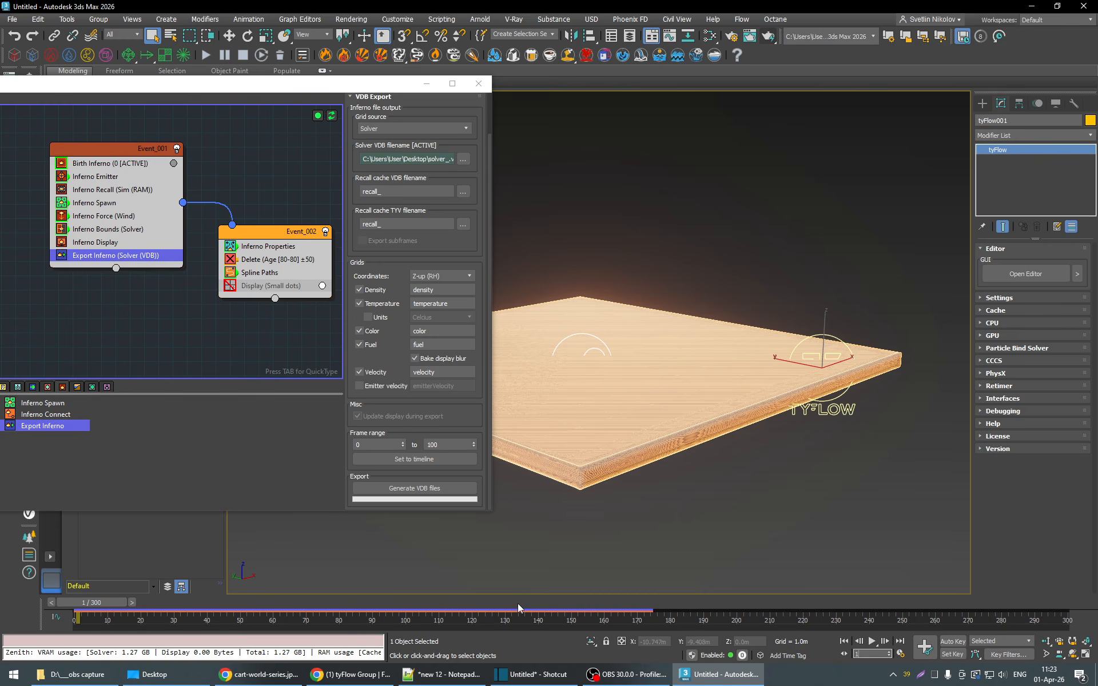
type("32")
key("Return")
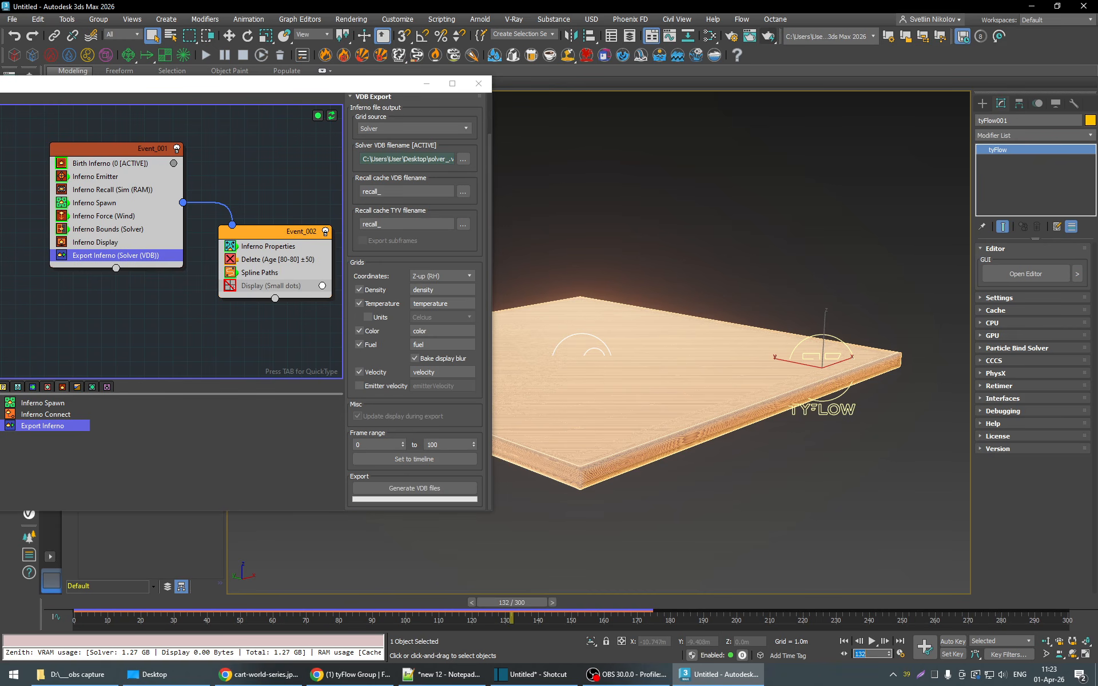
- Set the end of the VDB export frame range to 140 and start generating the VDB files
mouse_move(399, 89)
left_mouse_down()
mouse_move(247, 85)
mouse_move(402, 84)
left_mouse_up()
left_click_drag(440, 439, 403, 443)
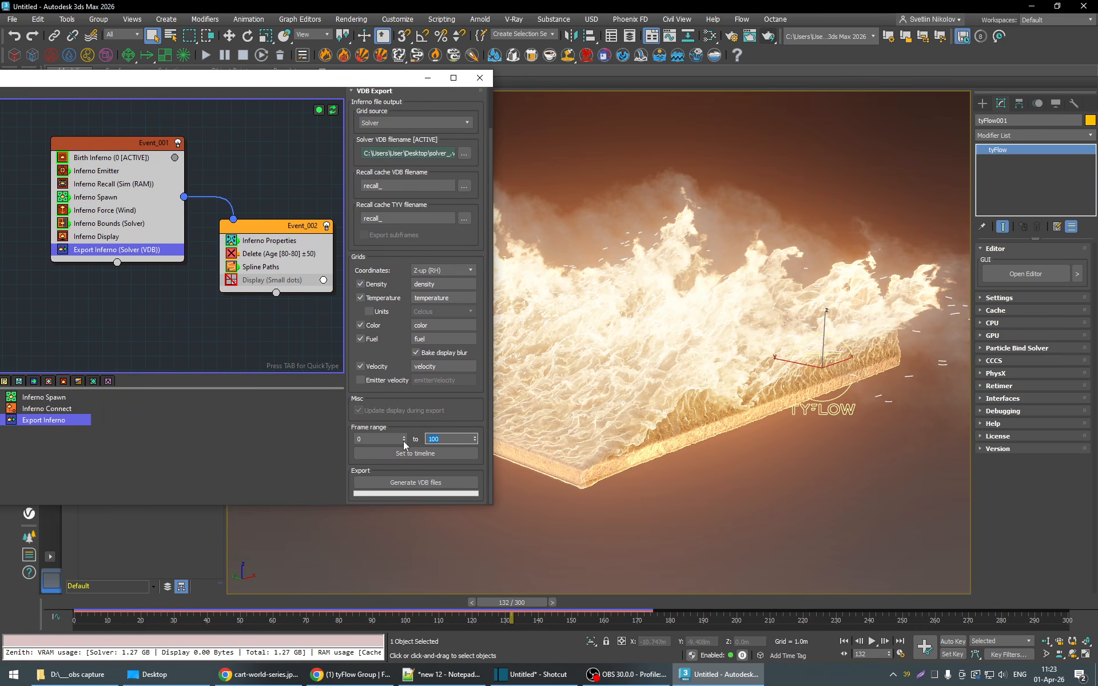
type("140")
key("Return")
left_click(461, 482)
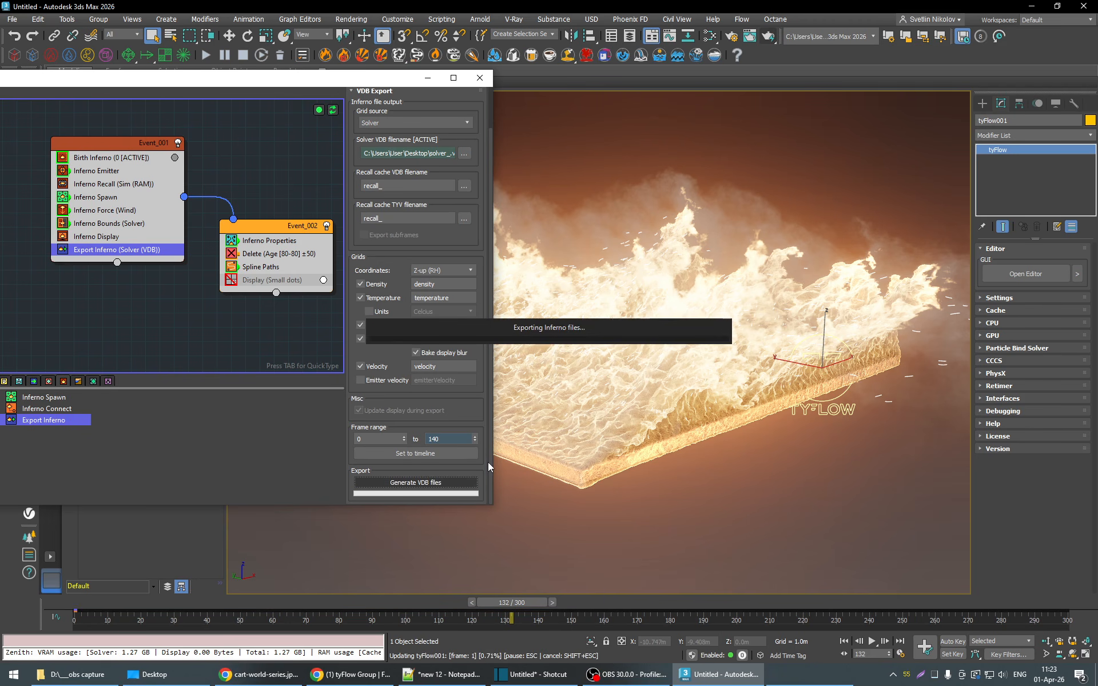
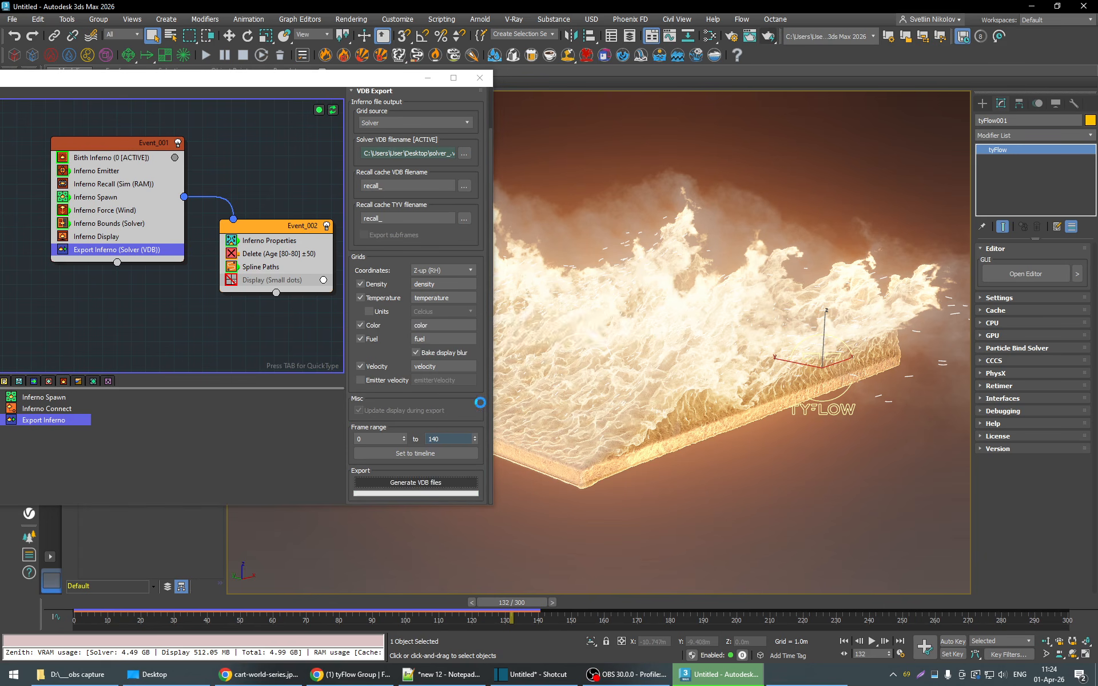
- Close the tyFlow editor and place a VRayVolumeGrid that loads the solver VDB sequence from the Desktop, picking solver_00039.vdb
left_click(570, 372)
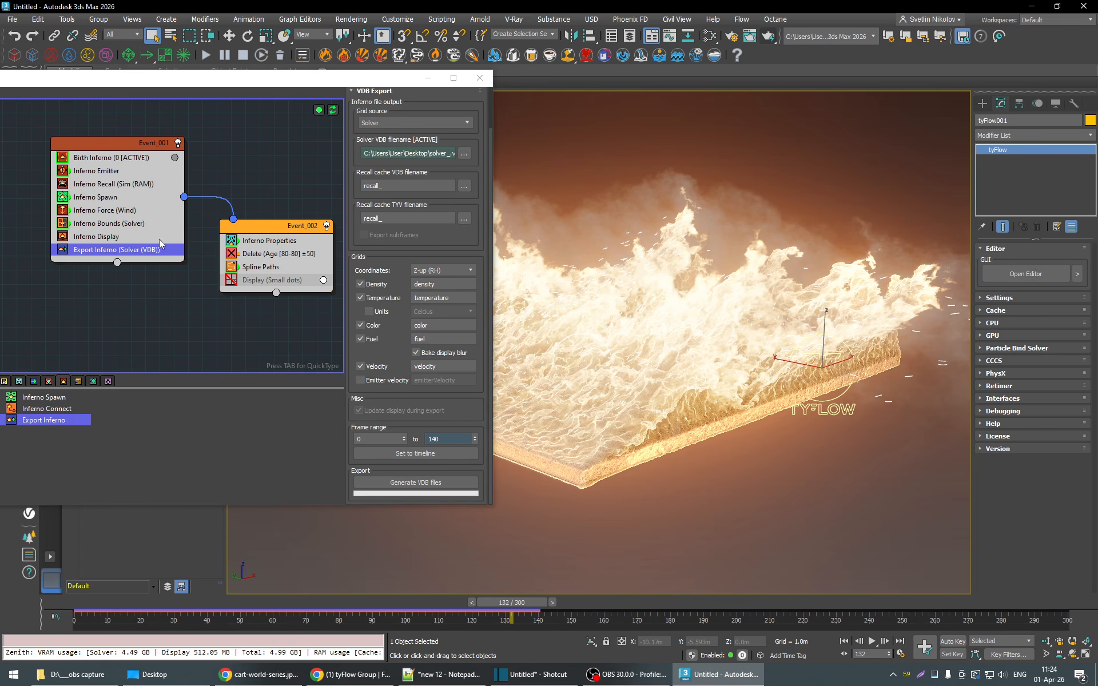
left_click(482, 77)
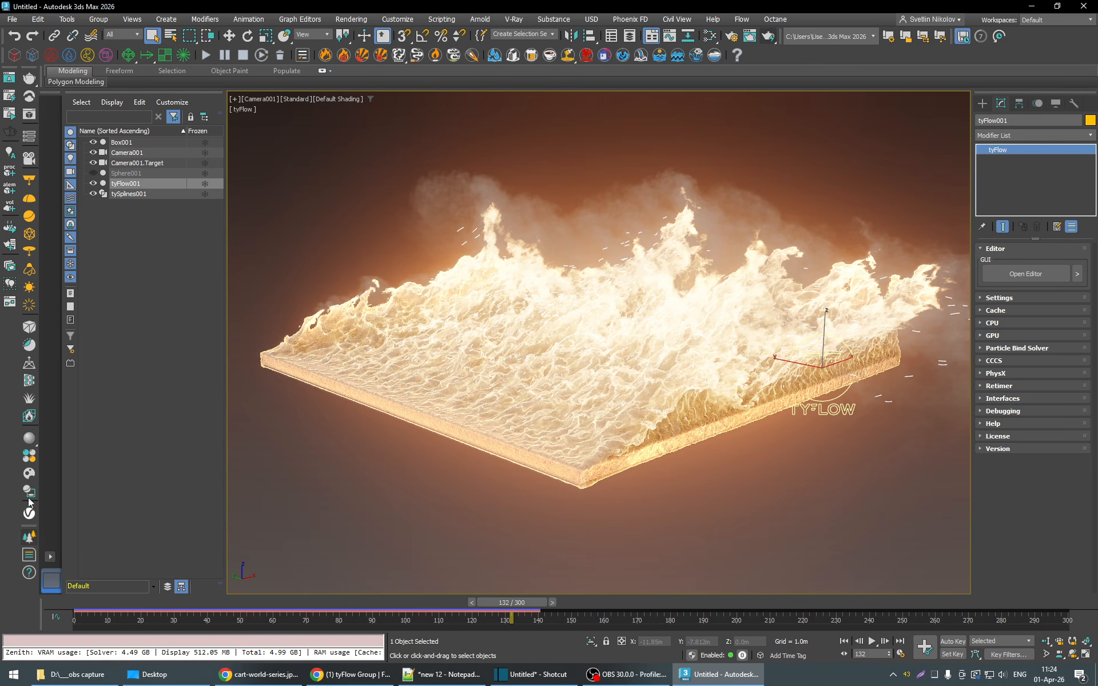
left_click(29, 415)
left_click(348, 450)
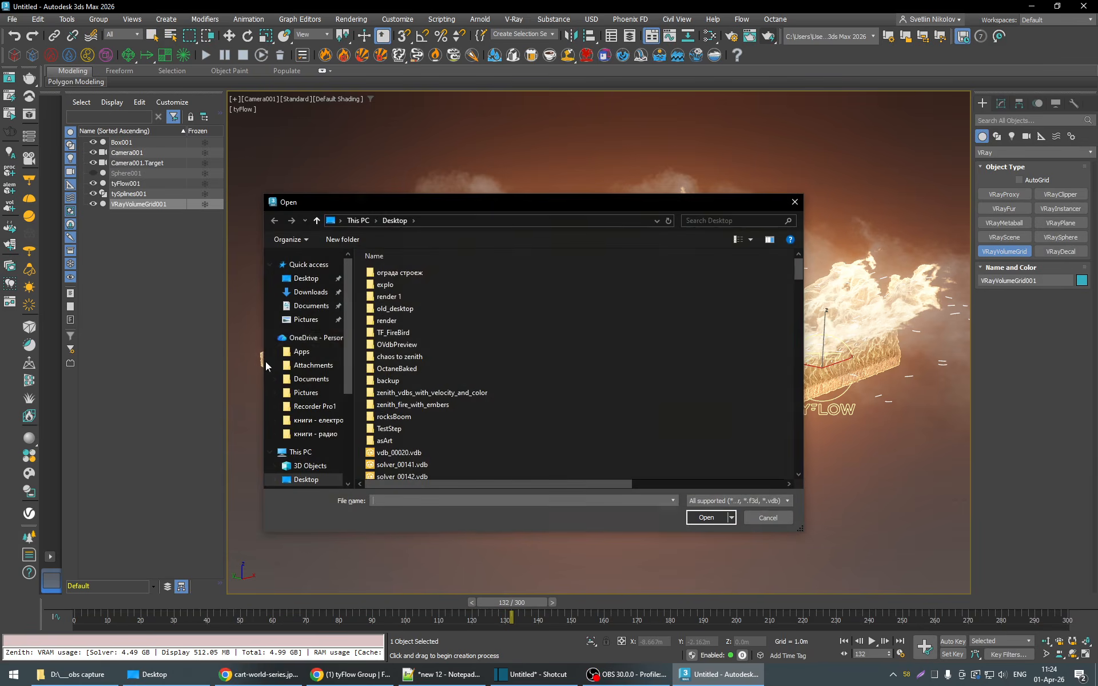
double_click(426, 392)
double_click(450, 334)
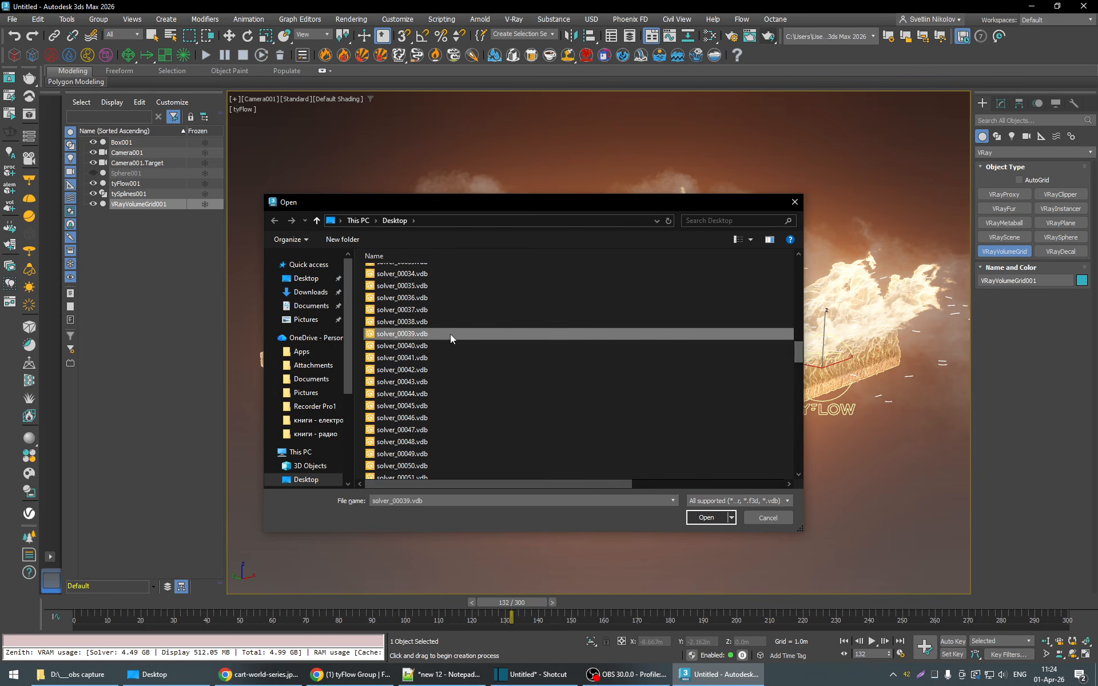
left_click(680, 375)
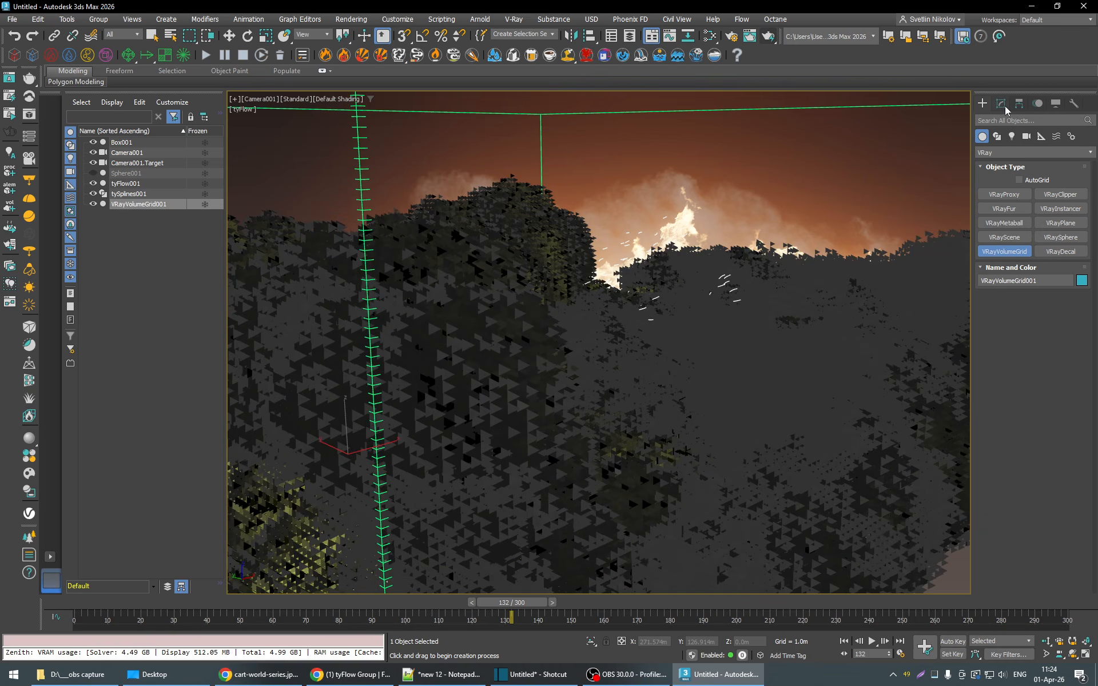
- Turn off the temperature, smoke, fuel and RGB channels in the volume grid's voxel preview
left_click(1004, 104)
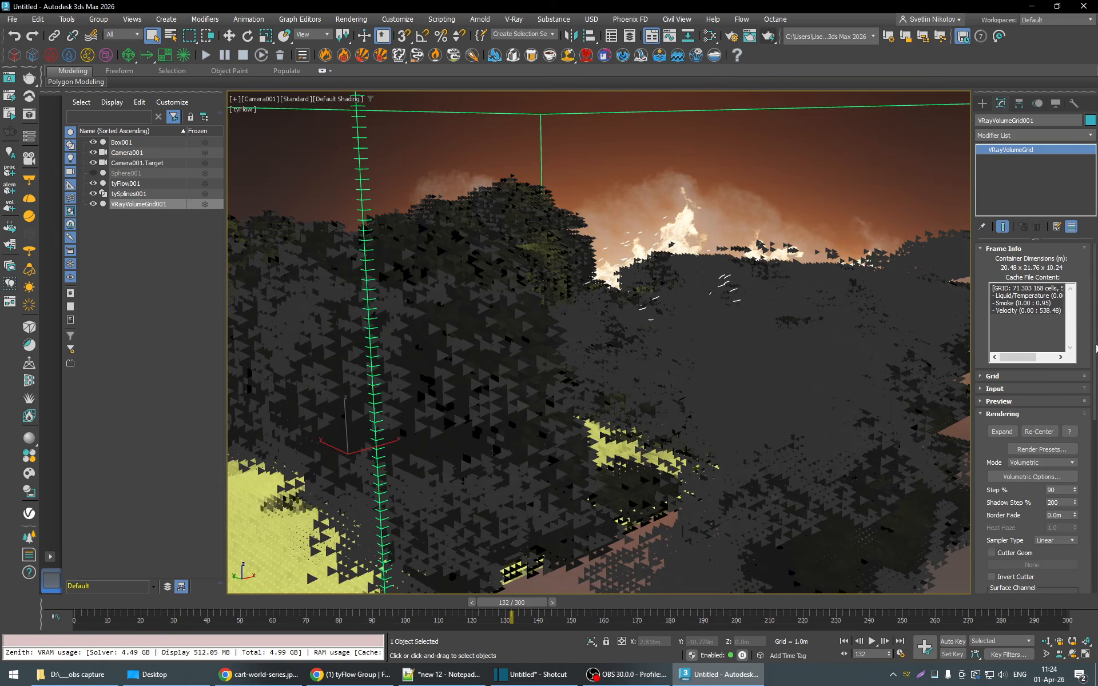
scroll(1083, 410, "down", 3)
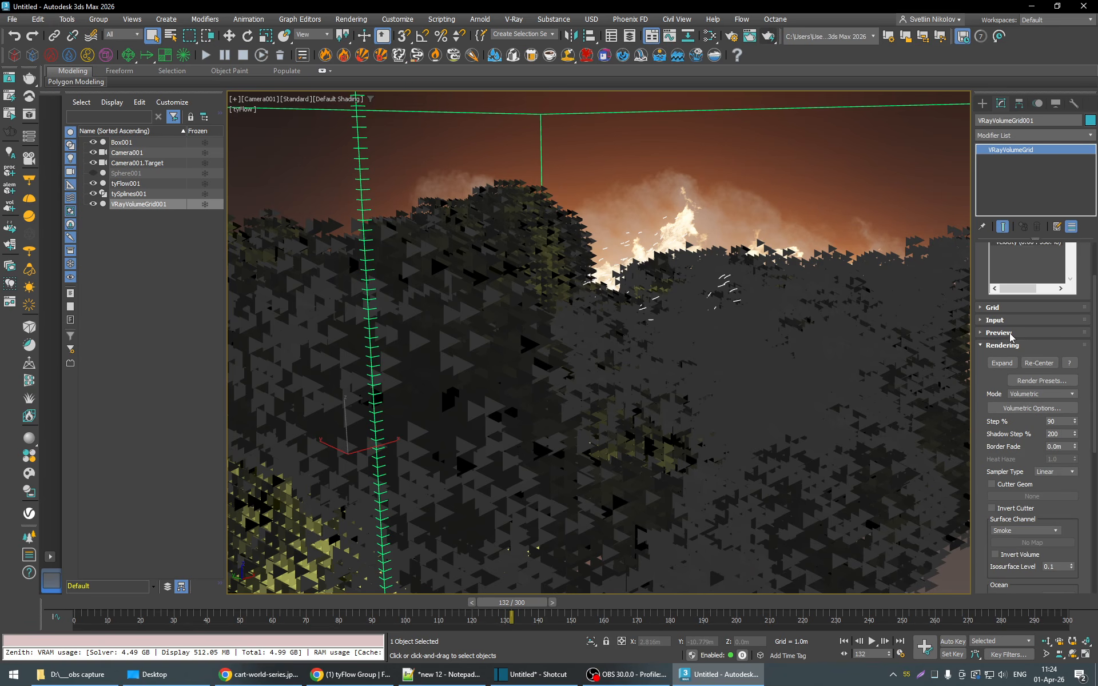
left_click(1007, 334)
left_click(995, 401)
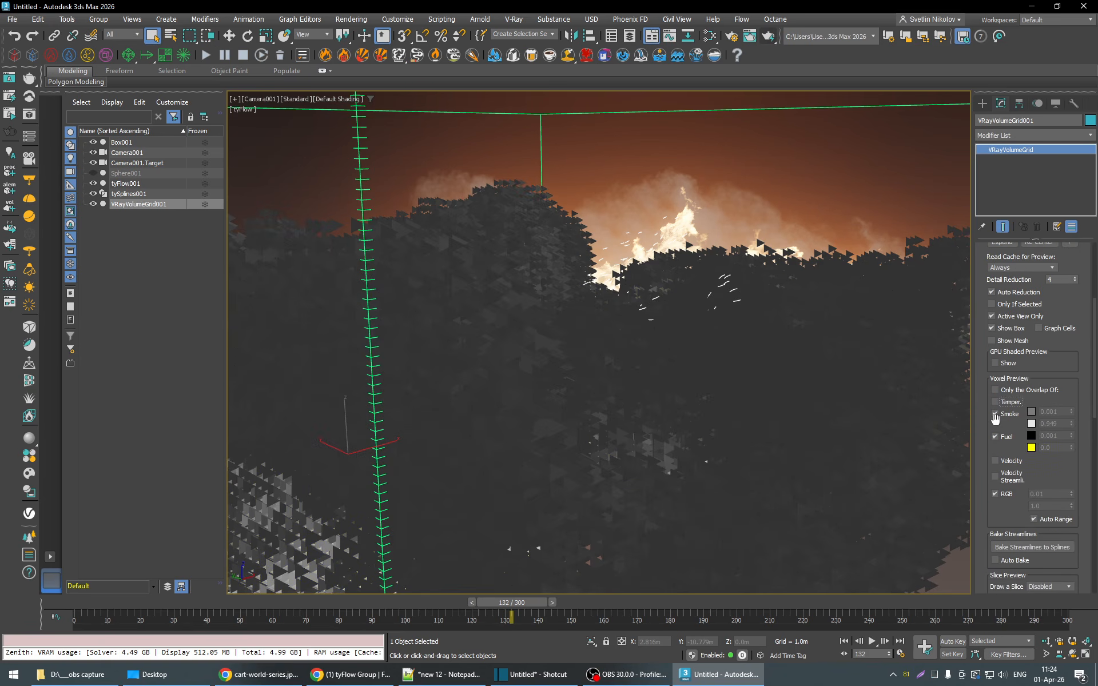
left_click(996, 420)
left_click_drag(997, 433, 995, 429)
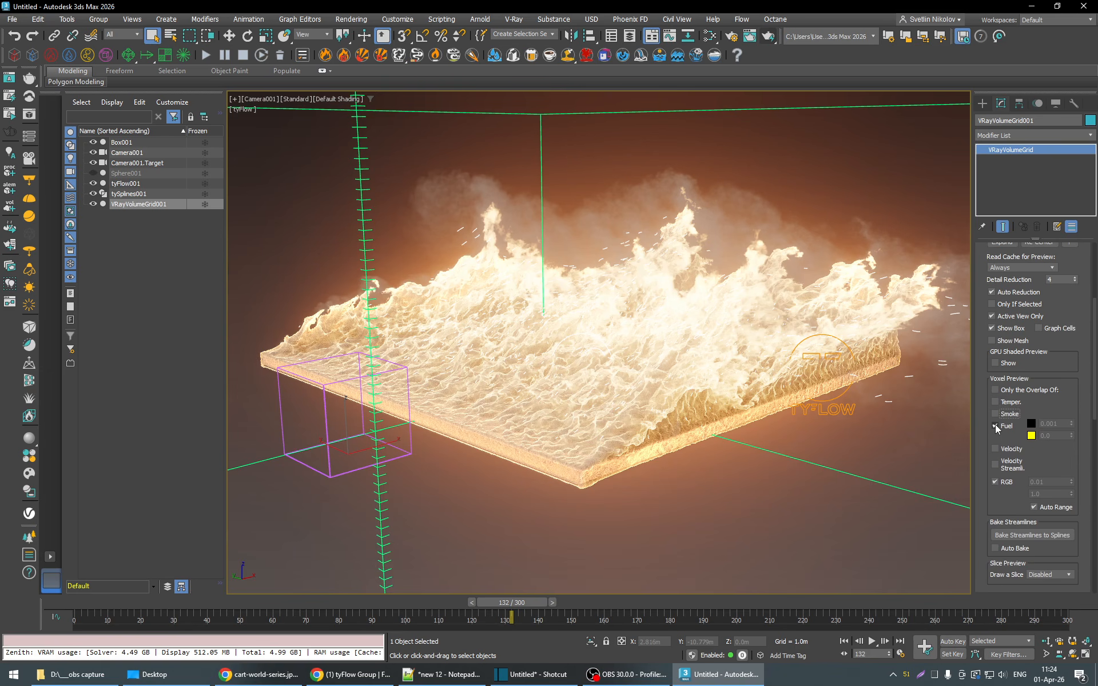
left_click(995, 426)
left_click(996, 472)
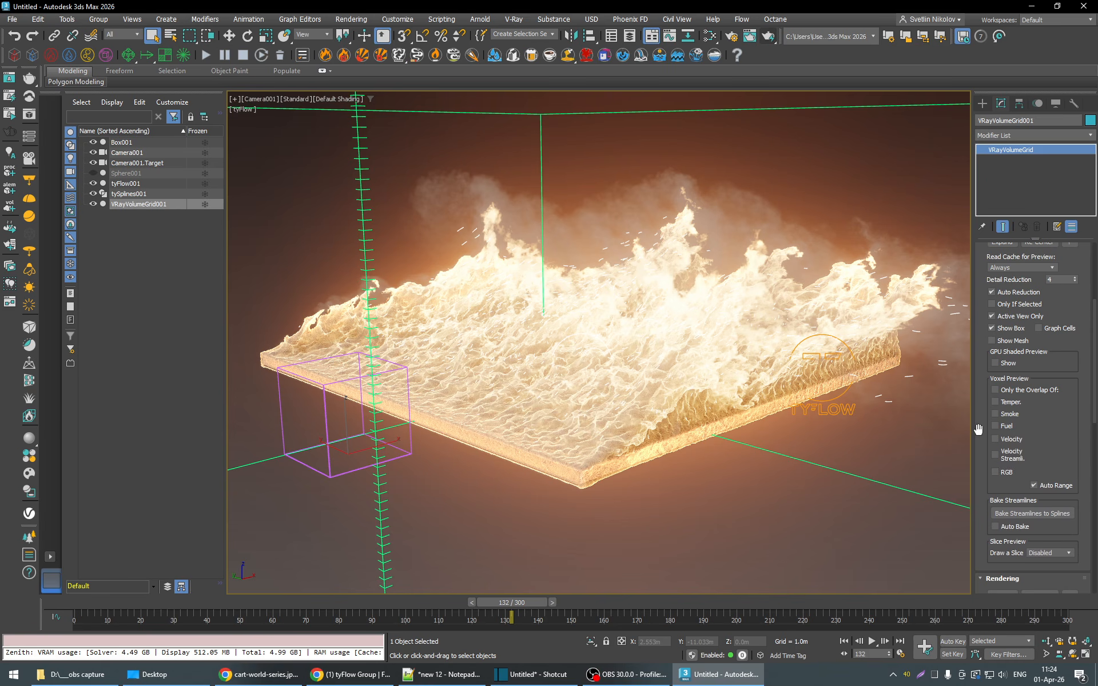
- Move VRayVolumeGrid001 to X 0 and Y 0
key("w")
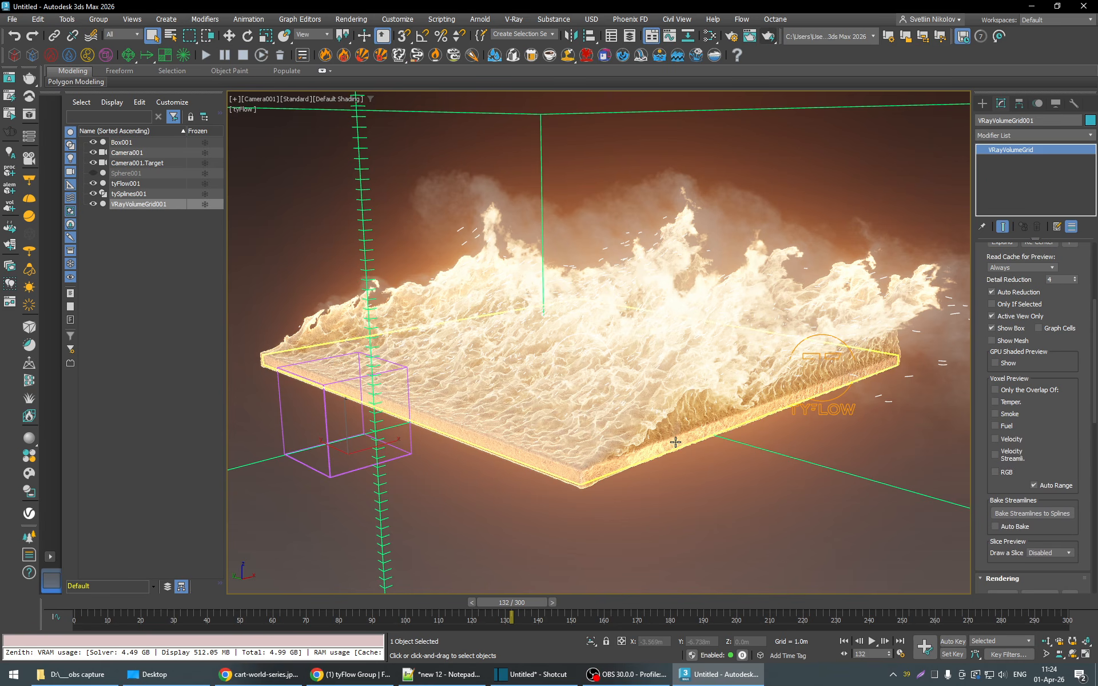
left_click_drag(665, 642, 592, 641)
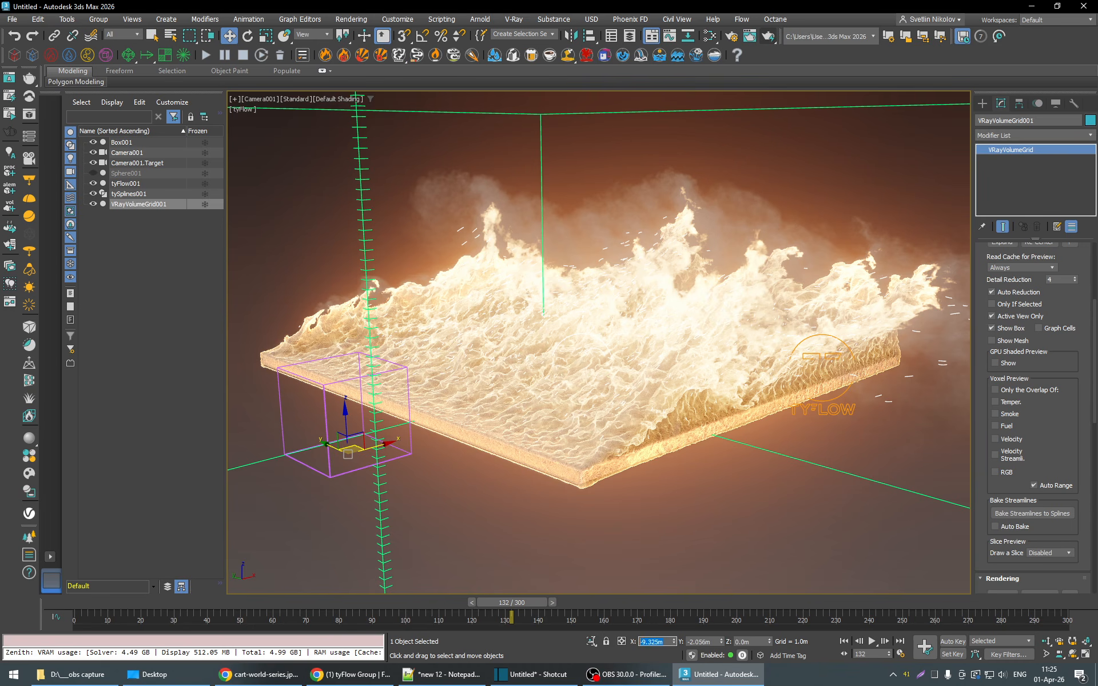
type("0")
key("Tab")
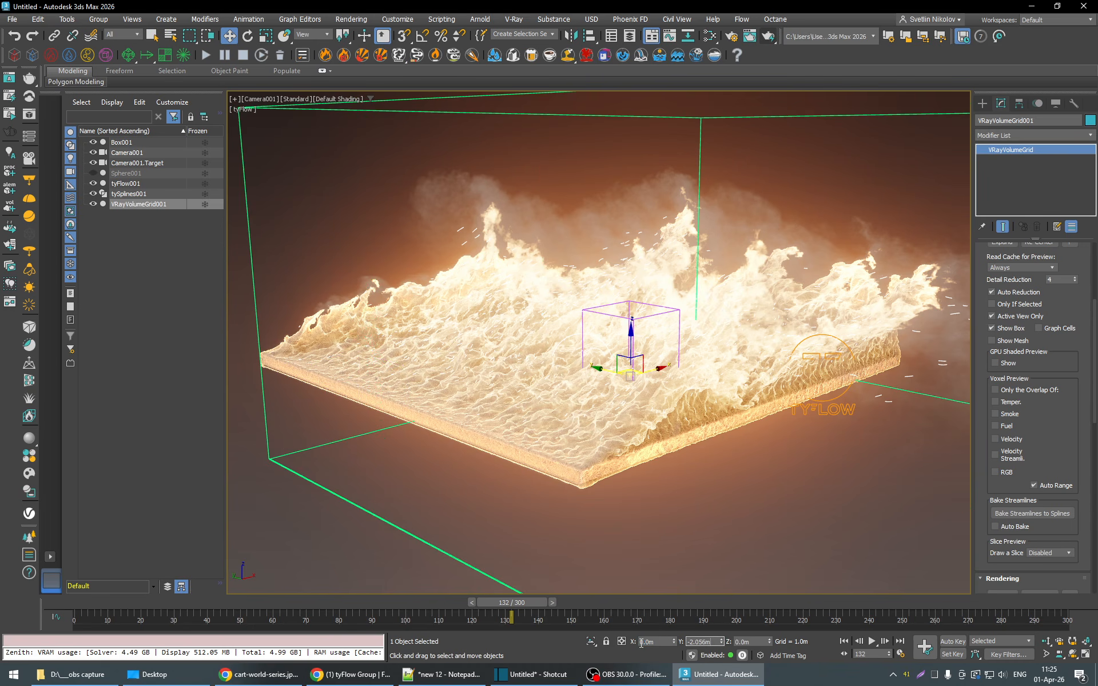
type("0")
key("Return")
- Test-render frame 132 from Camera001, compare the volume in the alpha and RGB channels, and close the frame buffer
left_click(1085, 322)
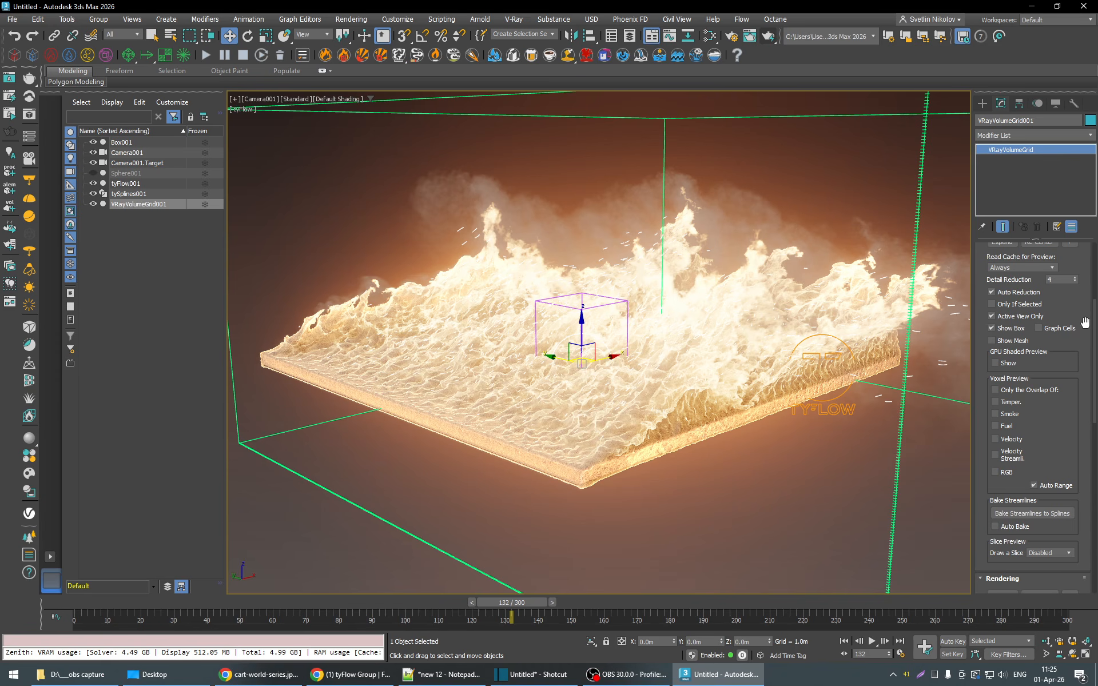
scroll(1085, 322, "up", 10)
left_click(774, 37)
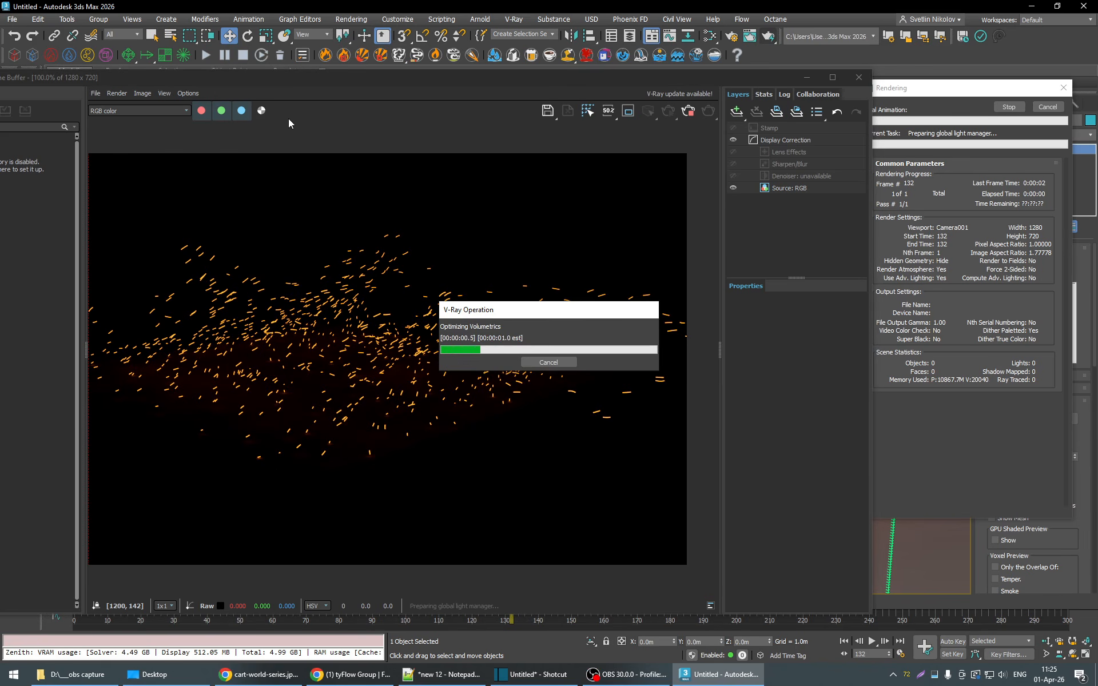
left_click(261, 110)
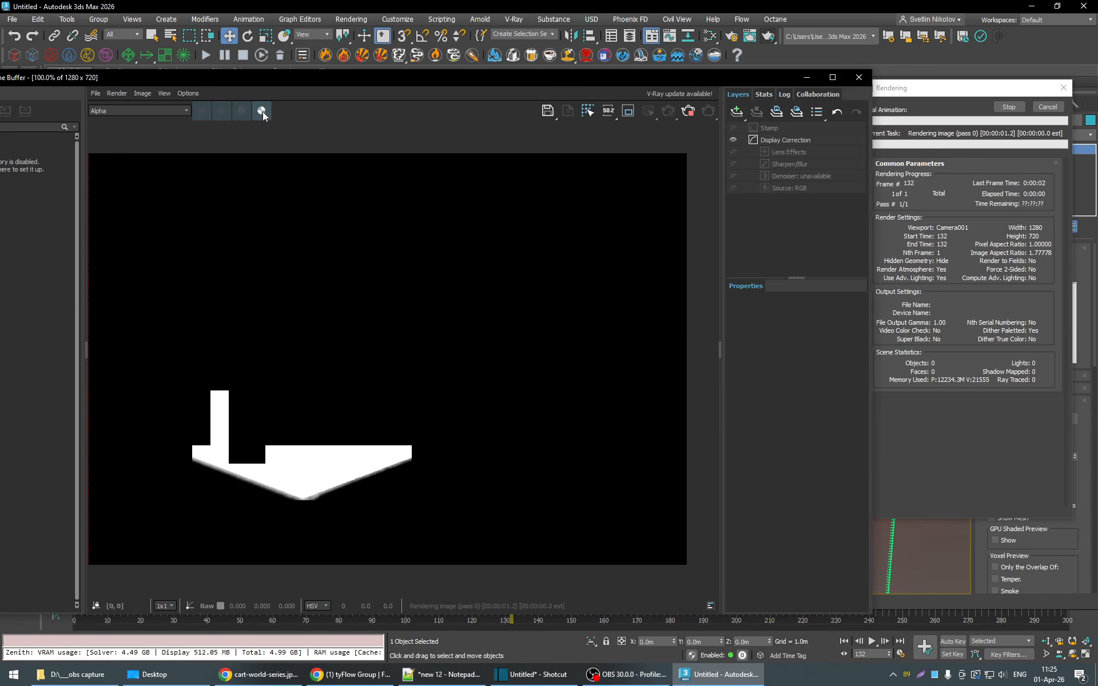
left_click(262, 112)
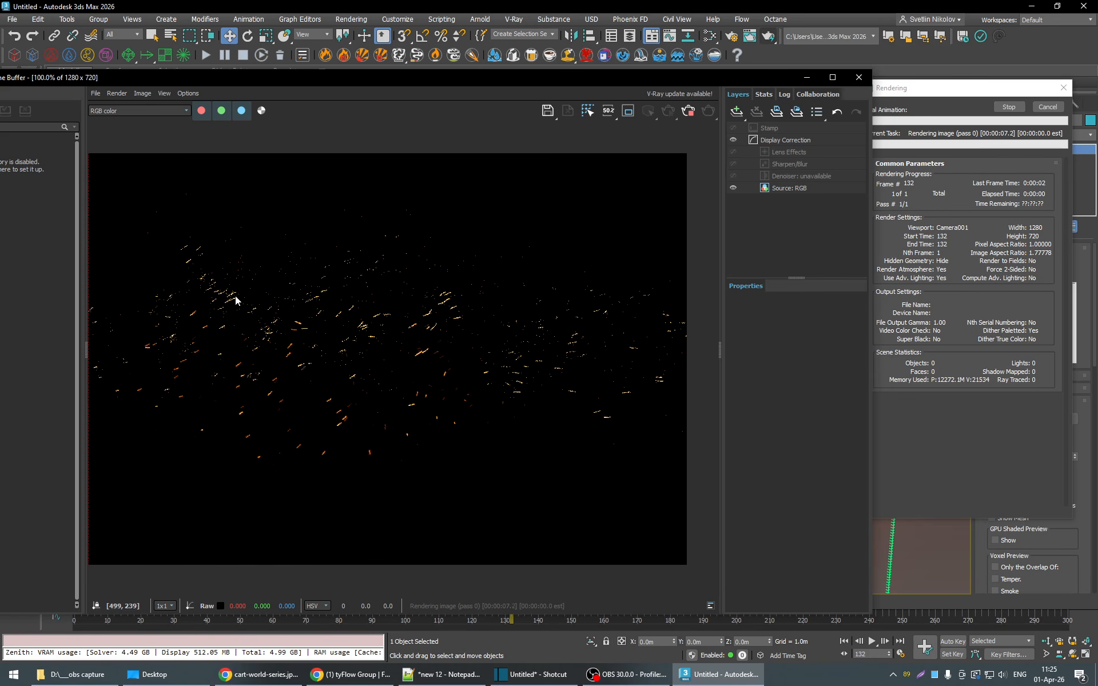
left_click(262, 110)
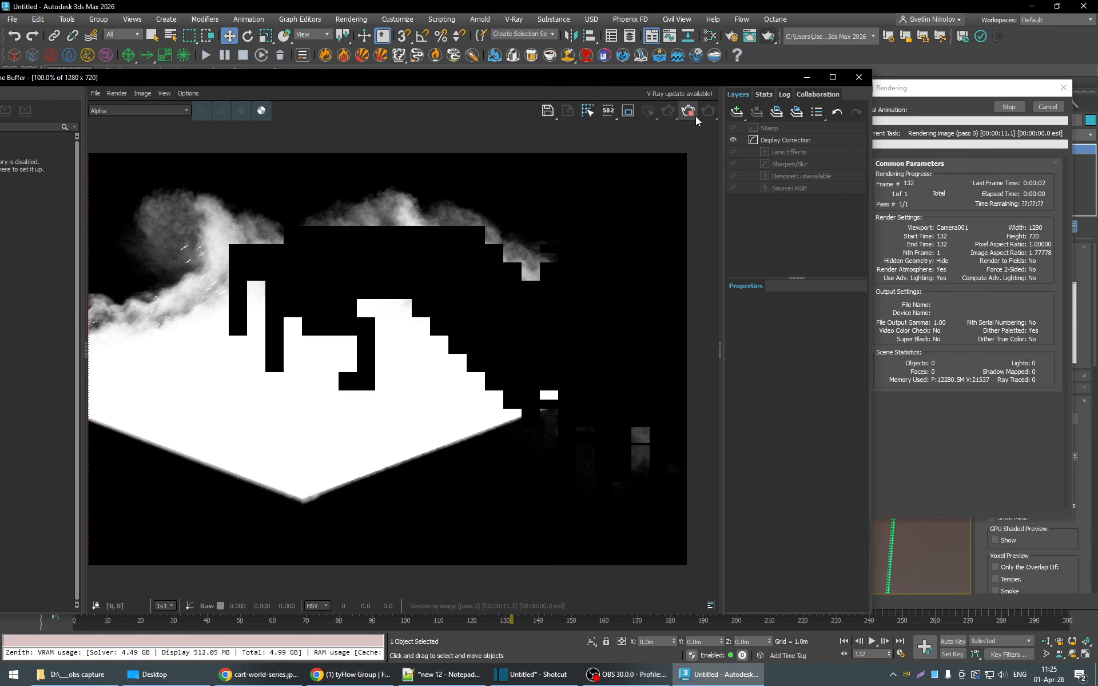
left_click(860, 77)
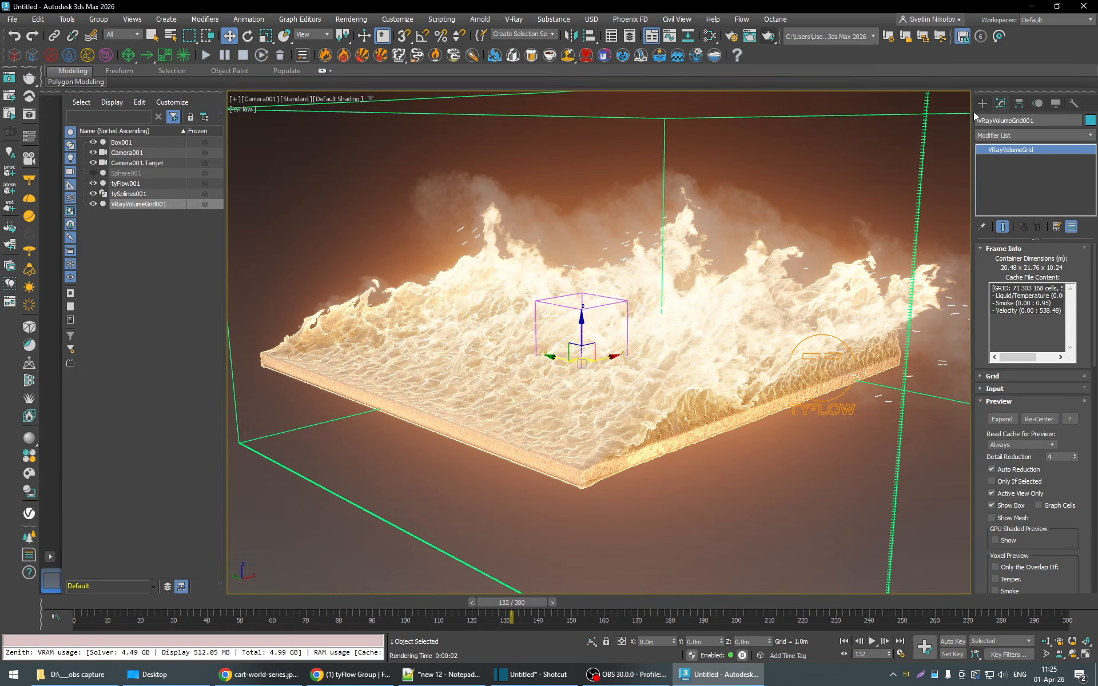
- Create a VRaySun aimed across the box from one side to the other, with an automatic VRaySky environment map
left_click(984, 104)
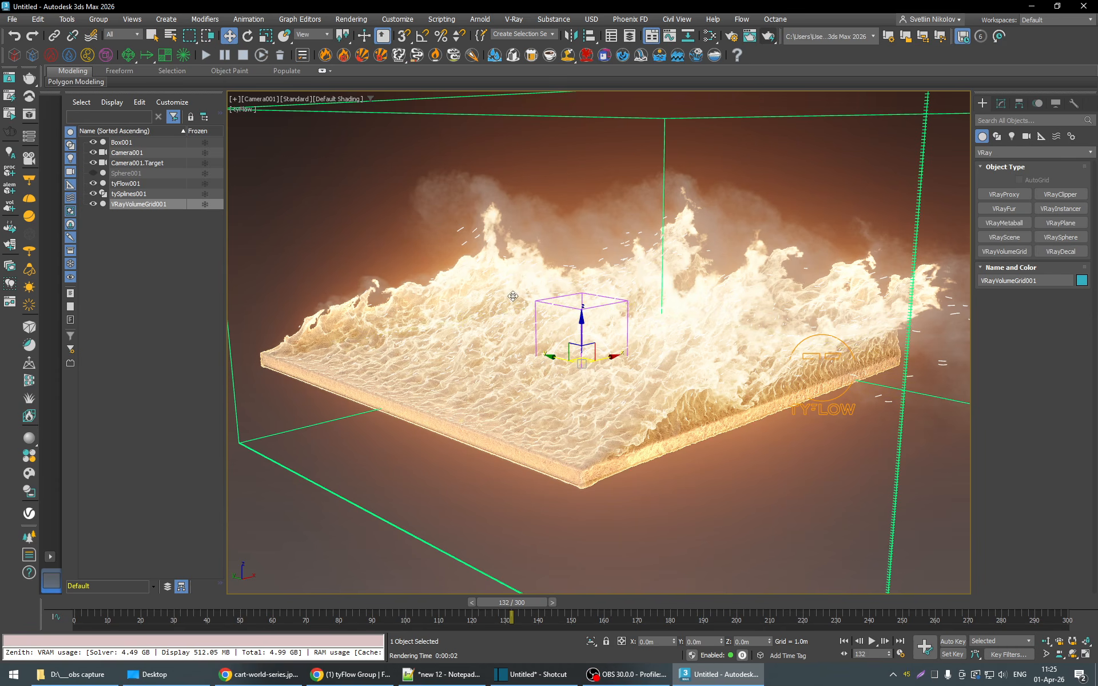
left_click(1055, 208)
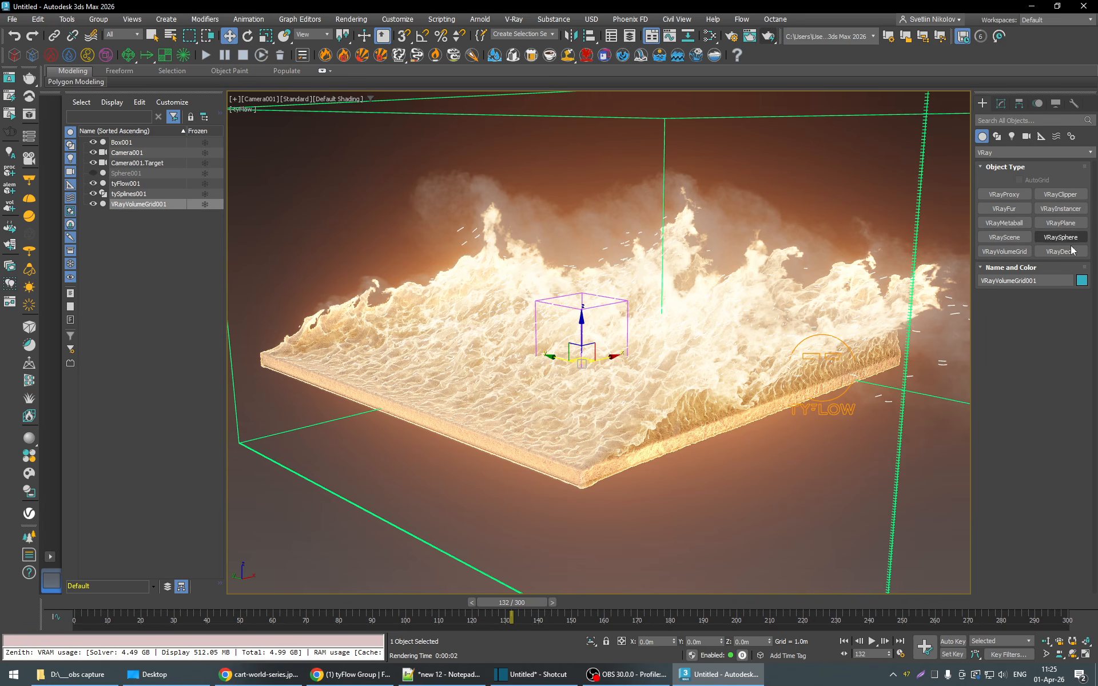
left_click(1013, 135)
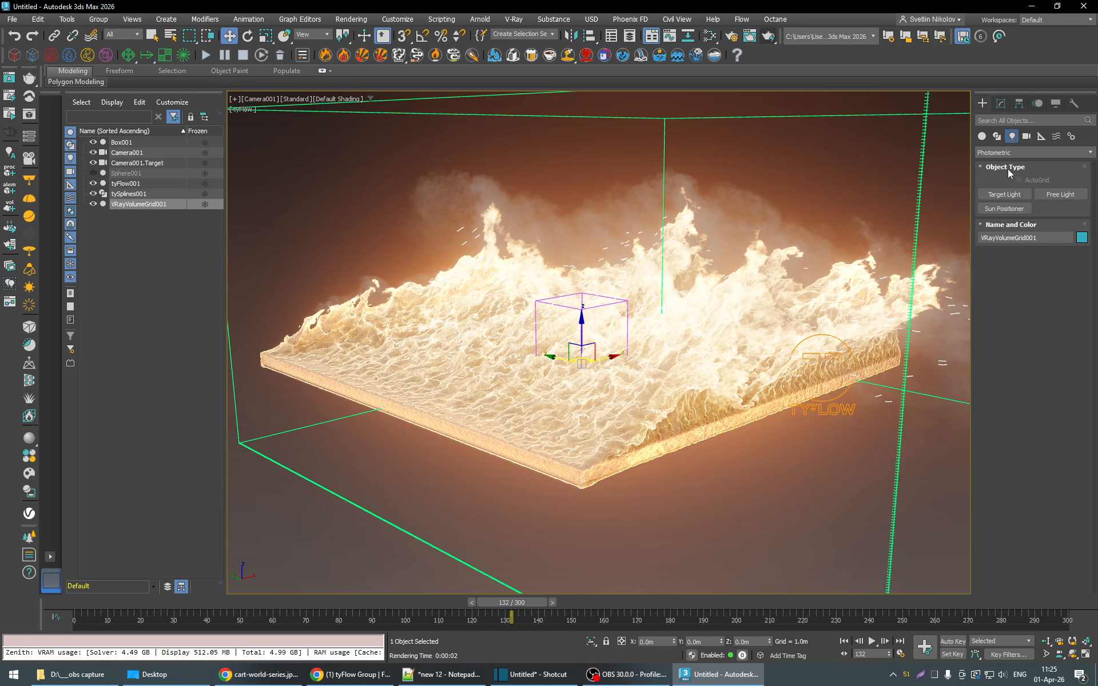
left_click(1008, 153)
left_click(1006, 198)
left_click(1055, 208)
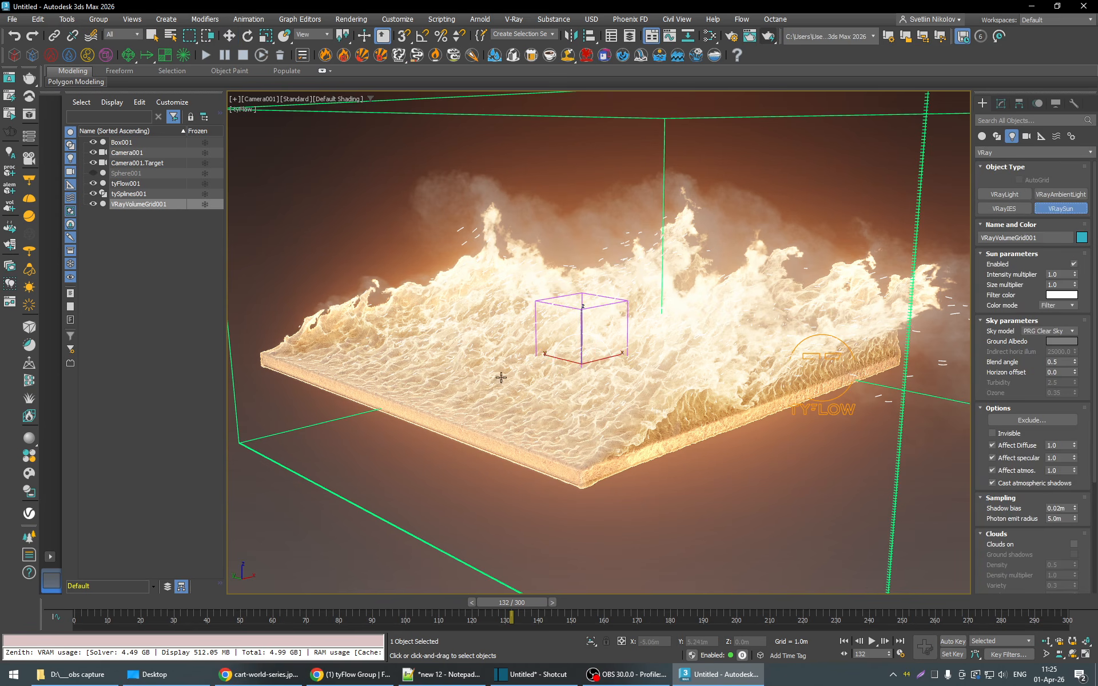
left_click_drag(346, 360, 828, 400)
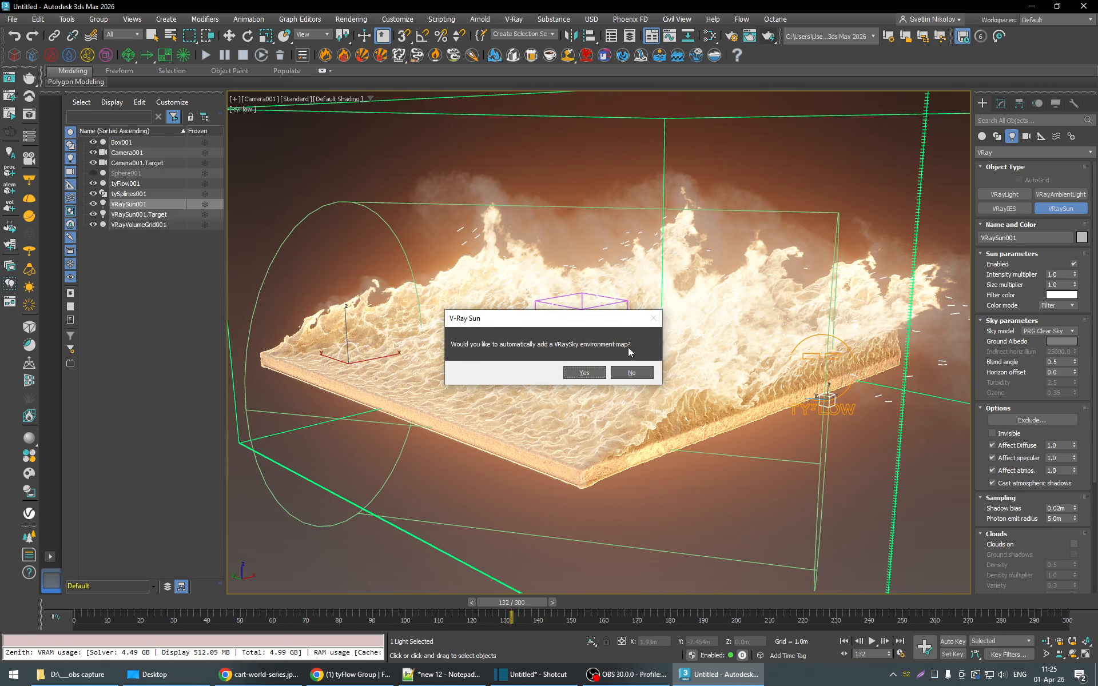
key("Return")
right_click(830, 364)
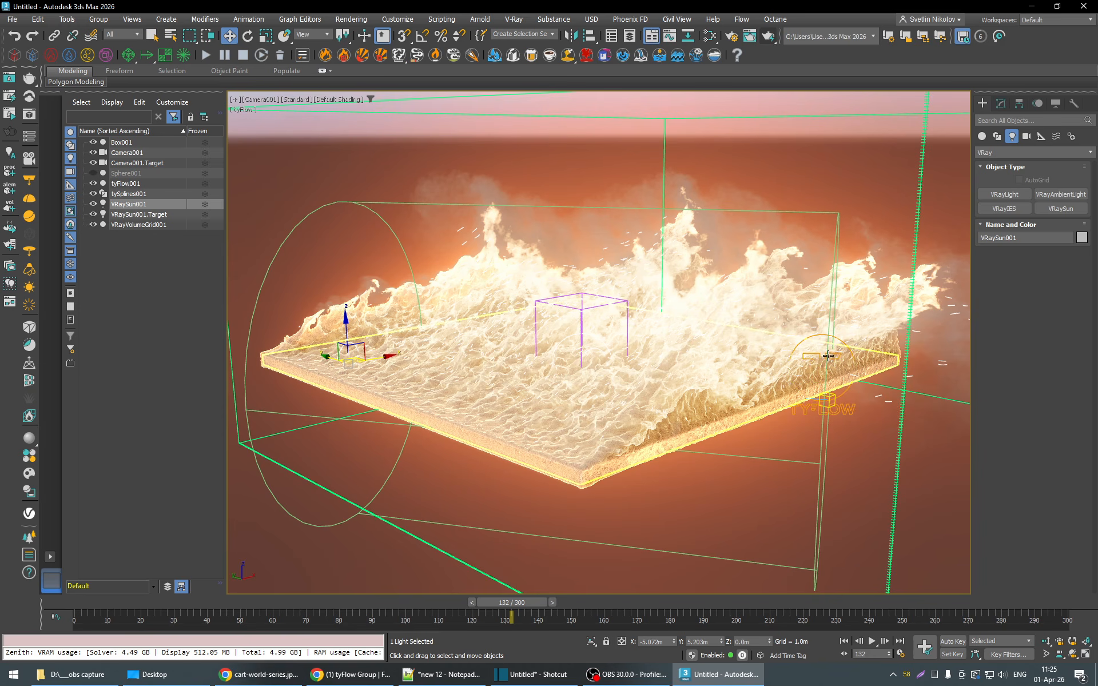
- Raise the VRaySun to a height of about 1.14 m and set its intensity multiplier to 0.1
left_click_drag(341, 336, 347, 283)
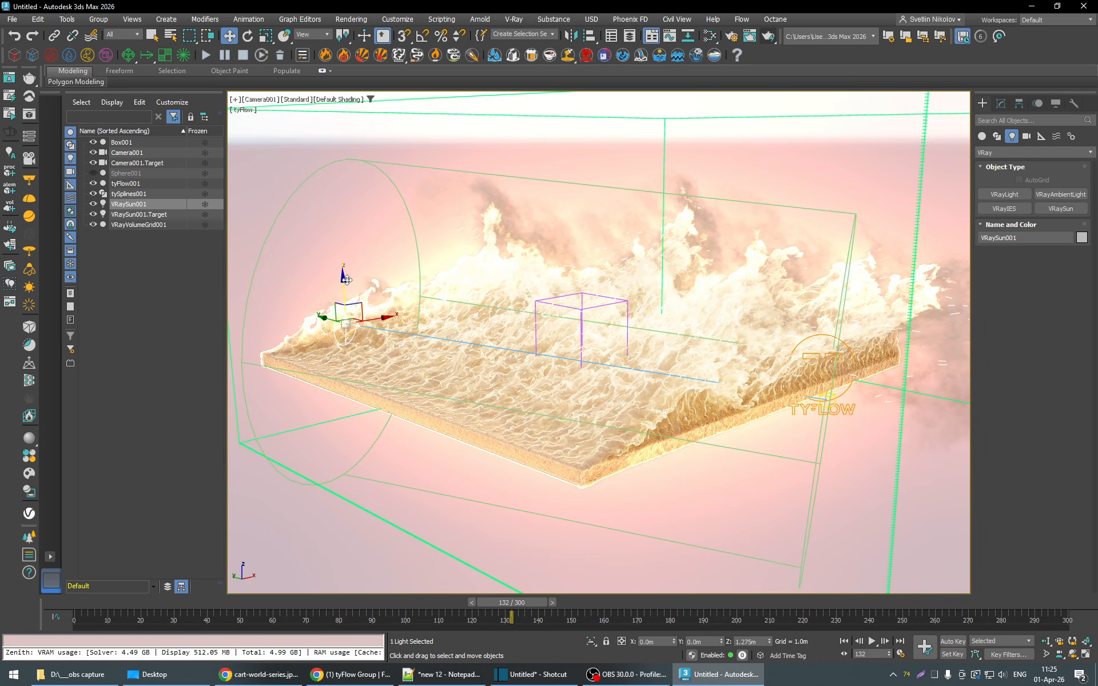
left_click(1008, 104)
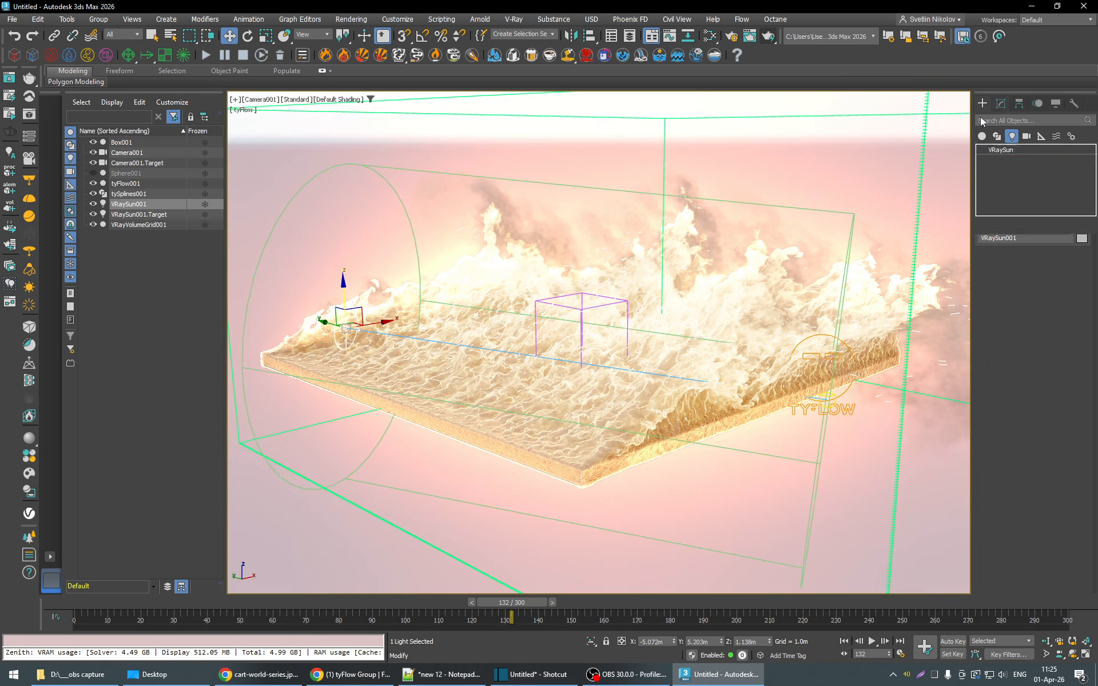
left_click(997, 269)
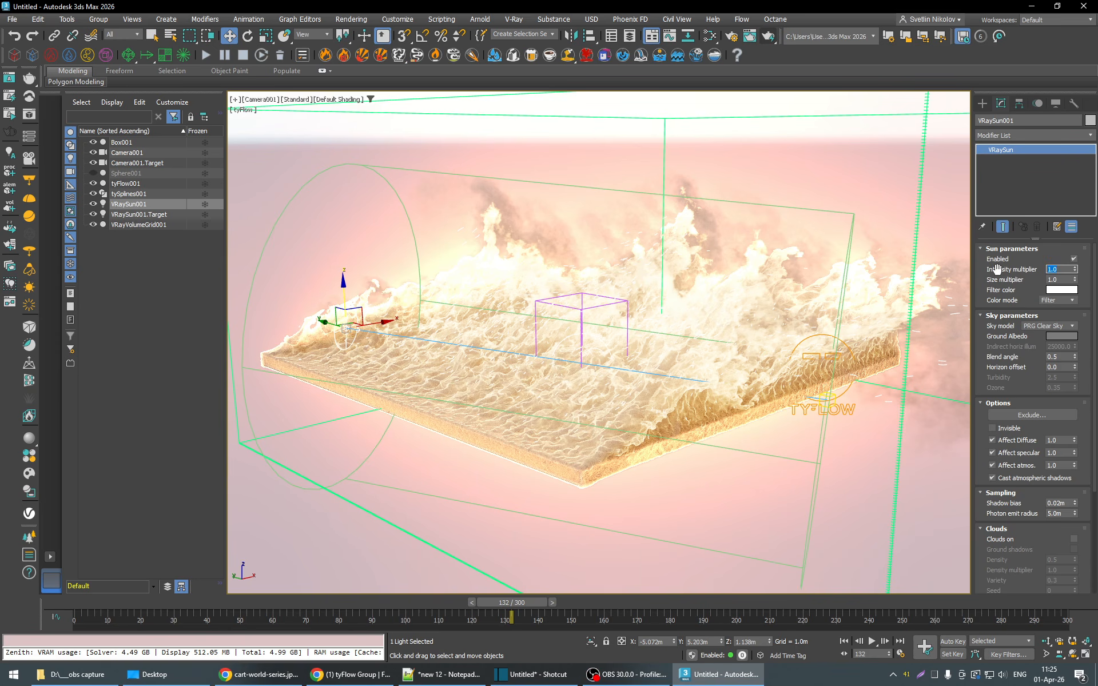
type(".1")
key("Return")
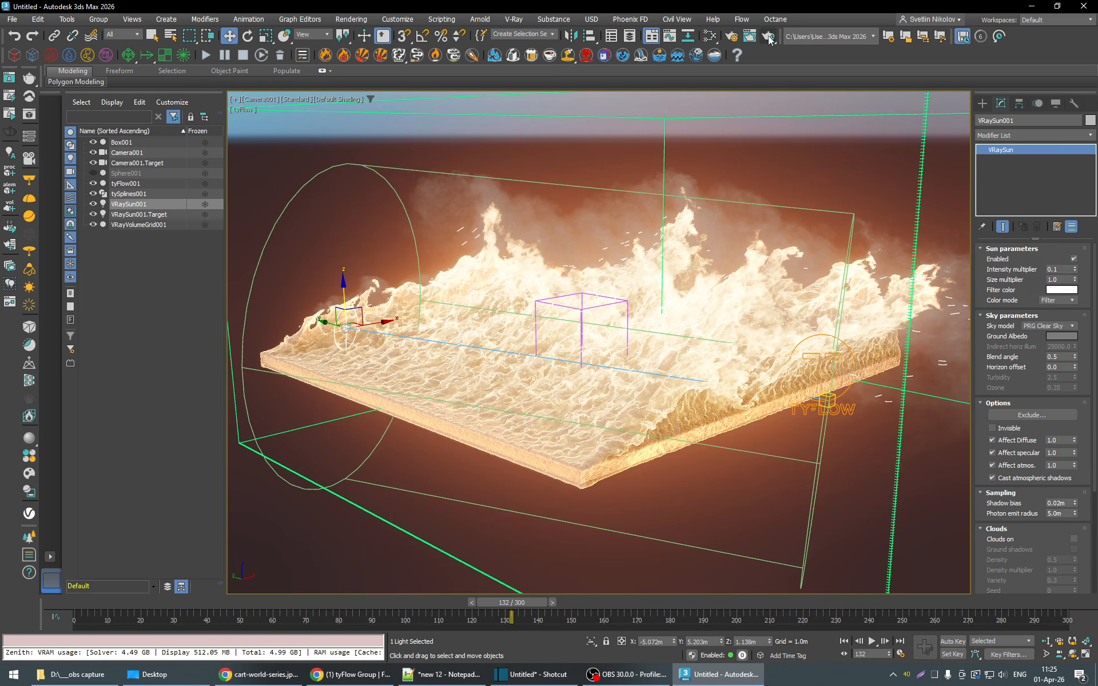
- Test-render frame 132 with the sun, inspect the smoke and embers in RGB color, stop the render and close the frame buffer
left_click(769, 37)
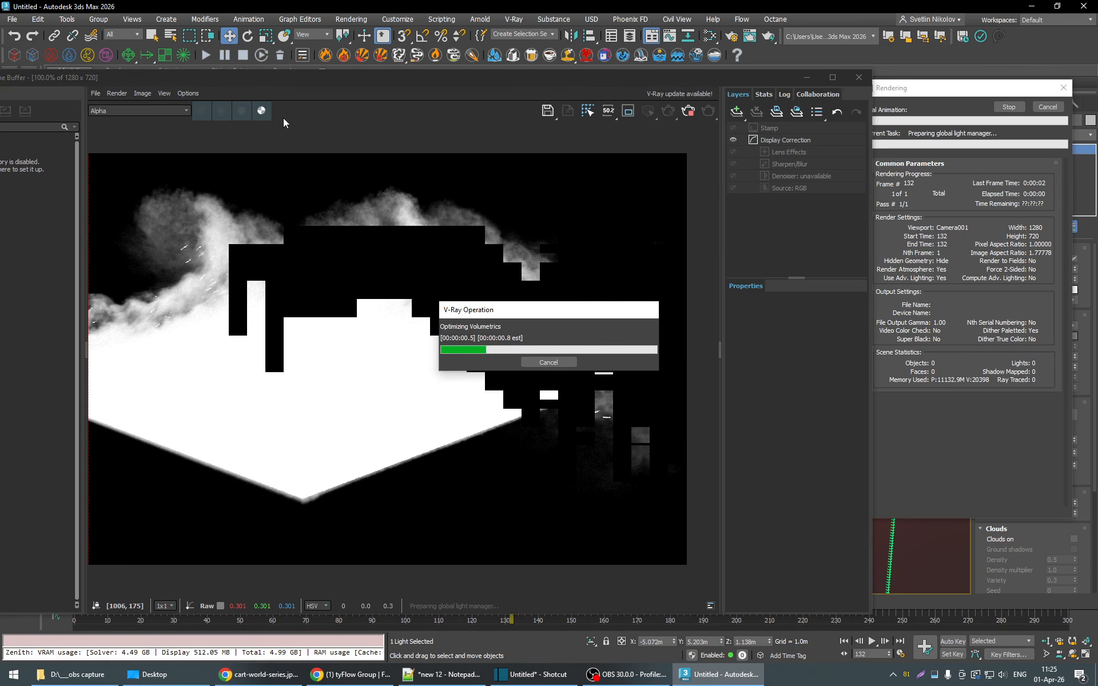
left_click(262, 110)
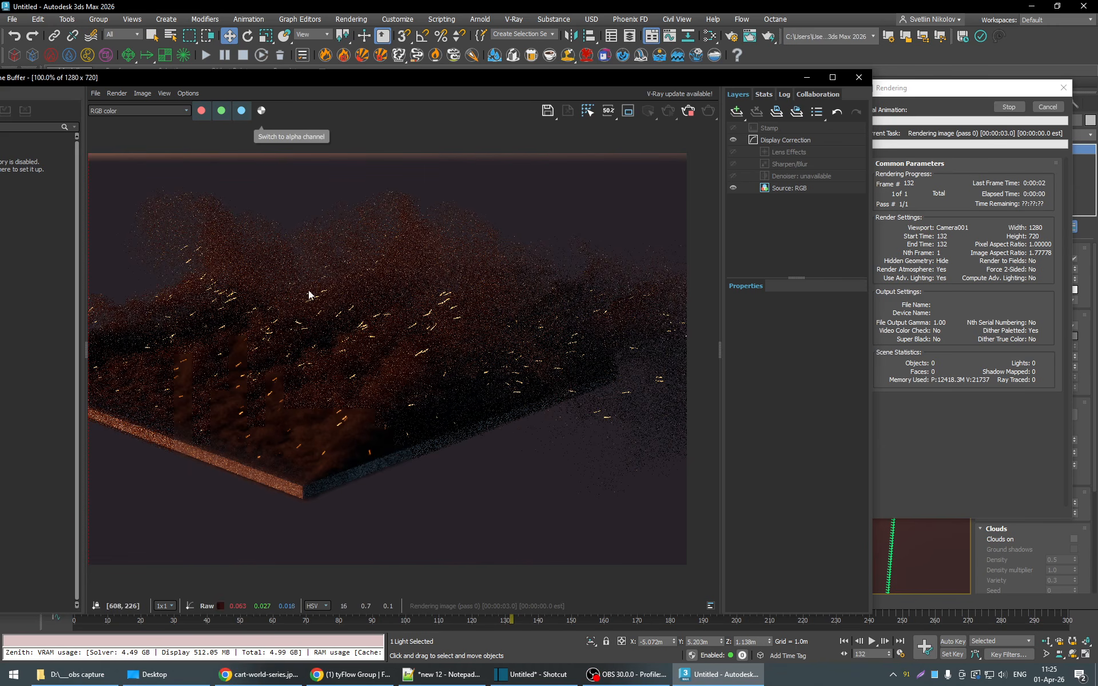
middle_click_drag(308, 290, 380, 323)
left_click_drag(284, 78, 483, 61)
left_click_drag(285, 232, 328, 223)
left_click_drag(603, 63, 476, 77)
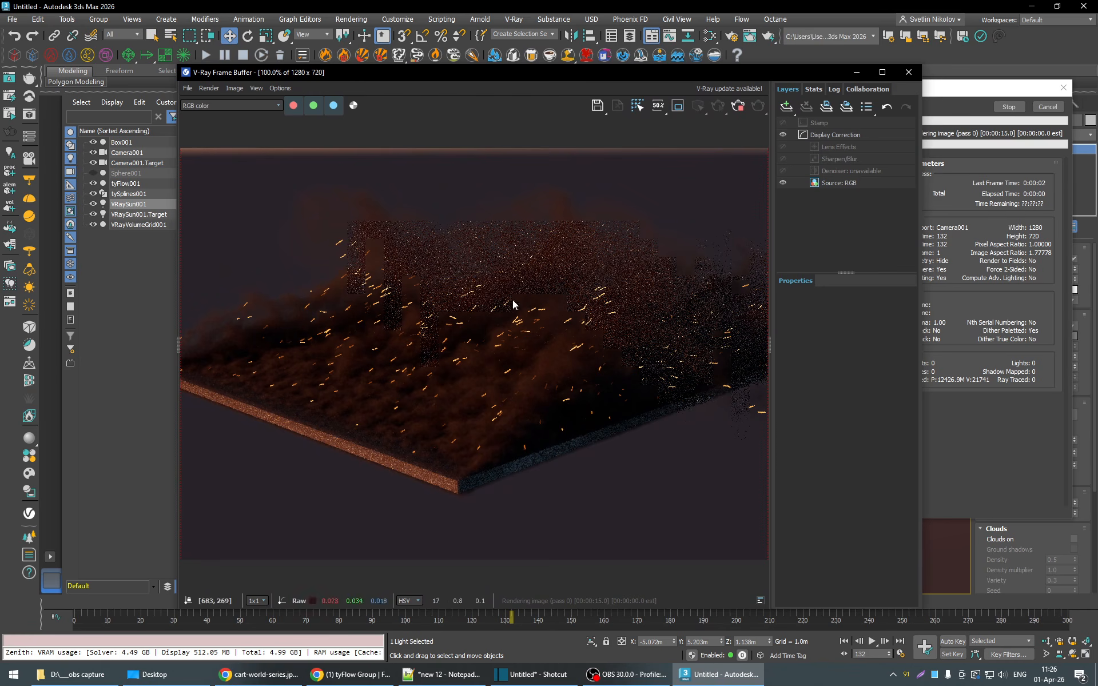
left_click(738, 107)
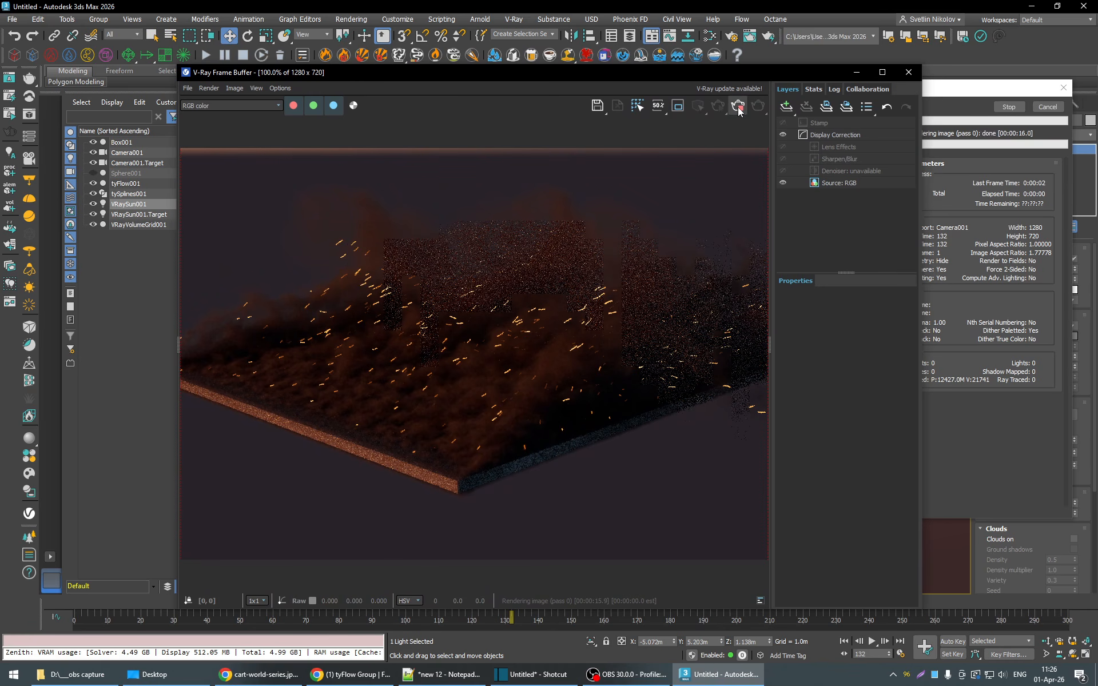
left_click(909, 71)
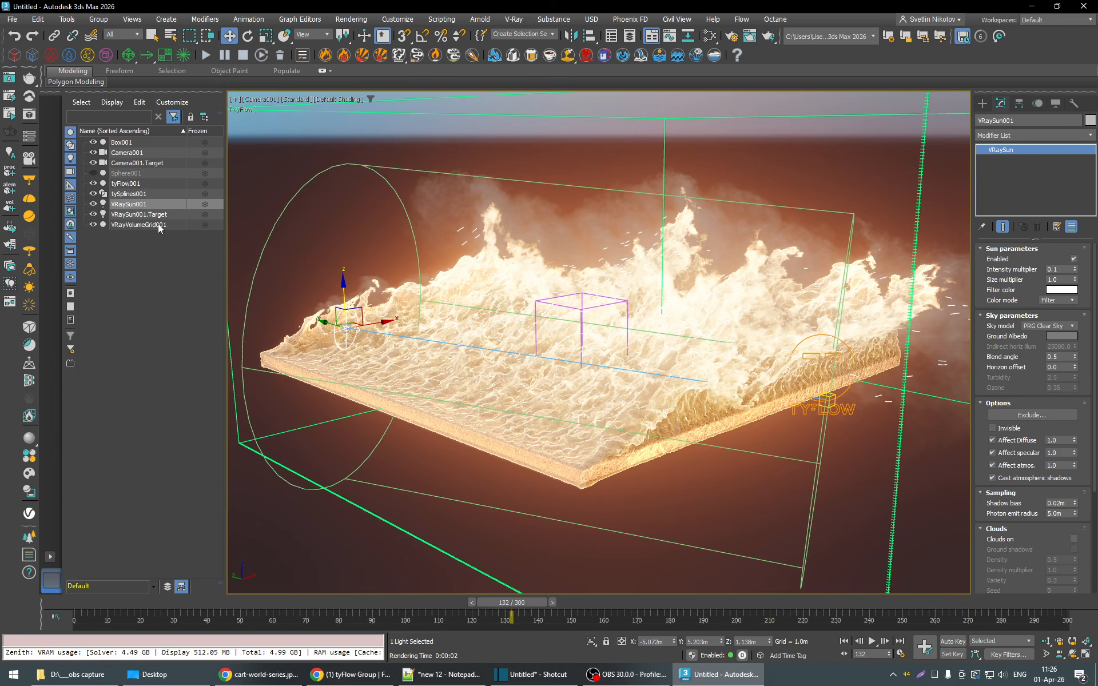
- Enable temperature units for tyFlow001's Inferno VDB export and set them to Kelvin
left_click(665, 119)
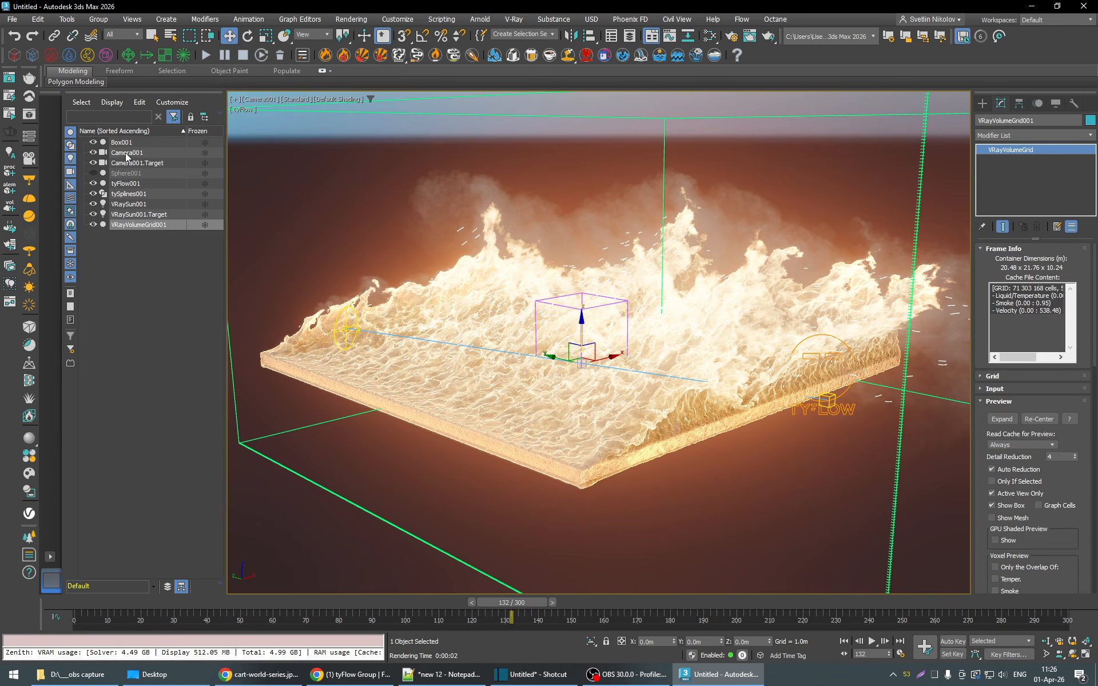
left_click(840, 409)
left_click(1031, 276)
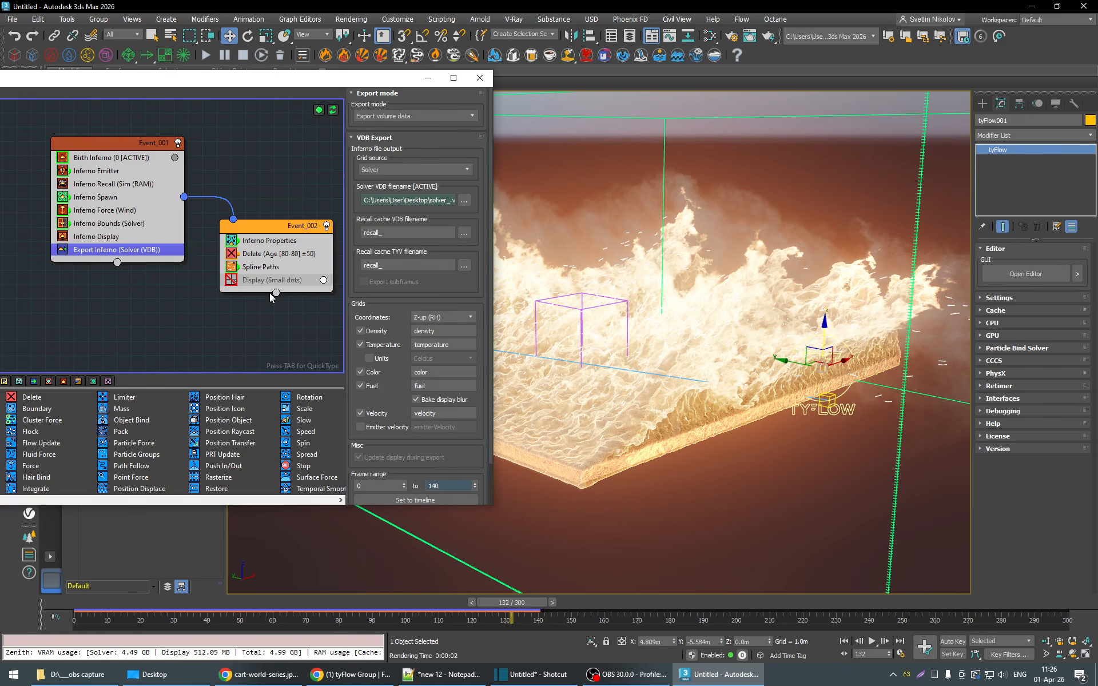
scroll(473, 302, "down", 2)
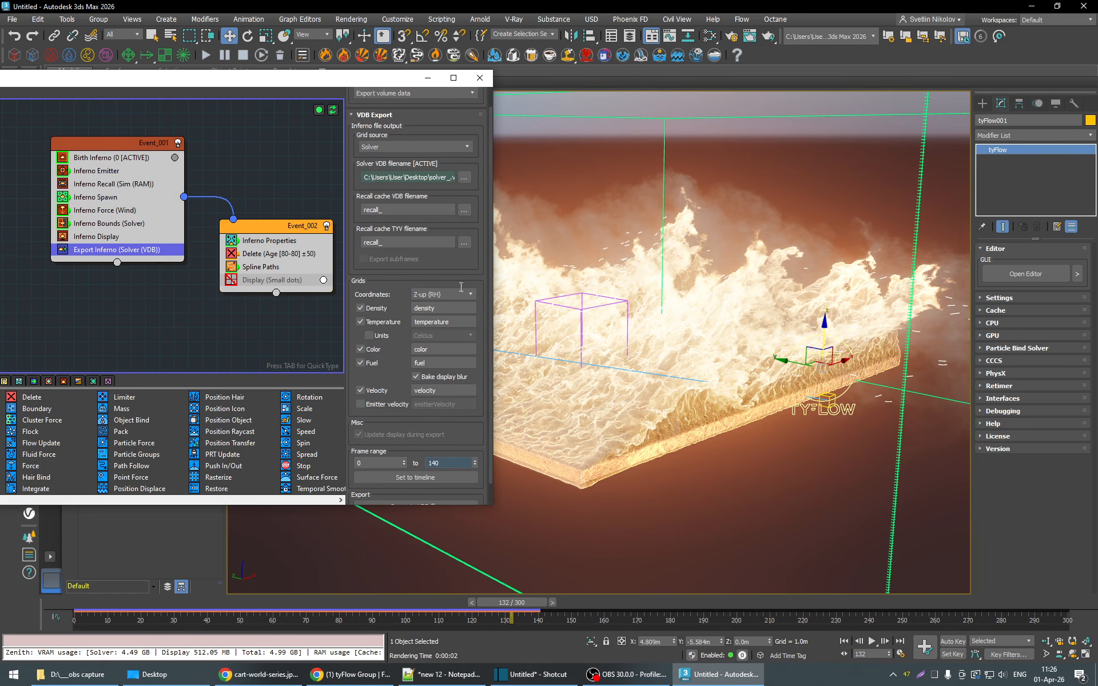
left_click(406, 311)
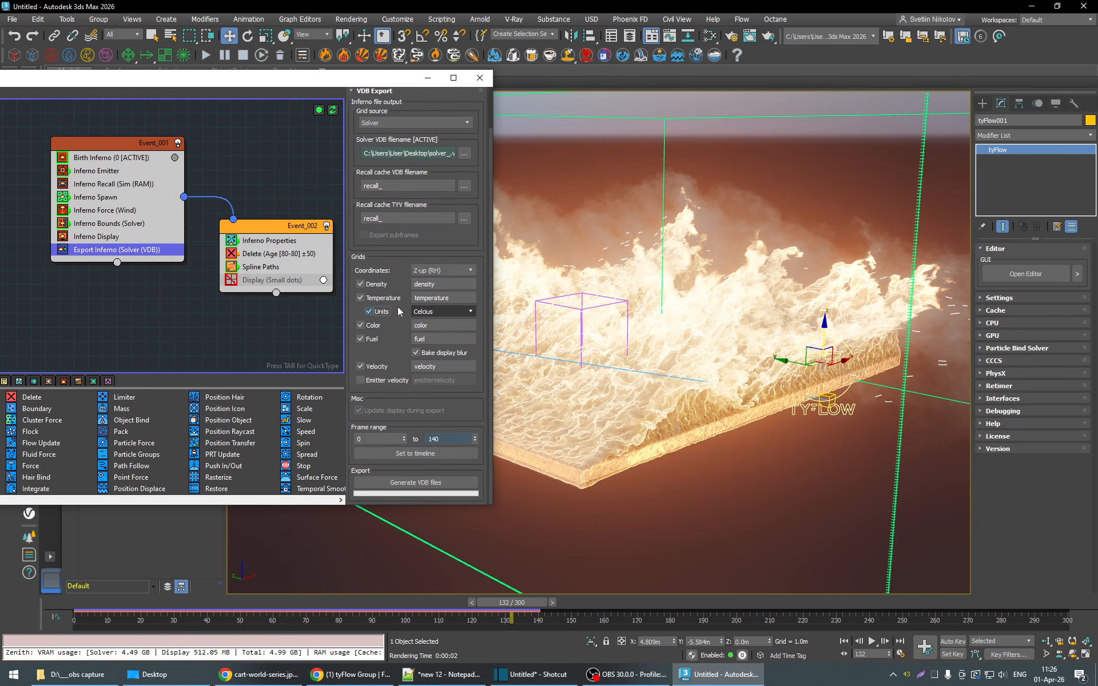
left_click(432, 312)
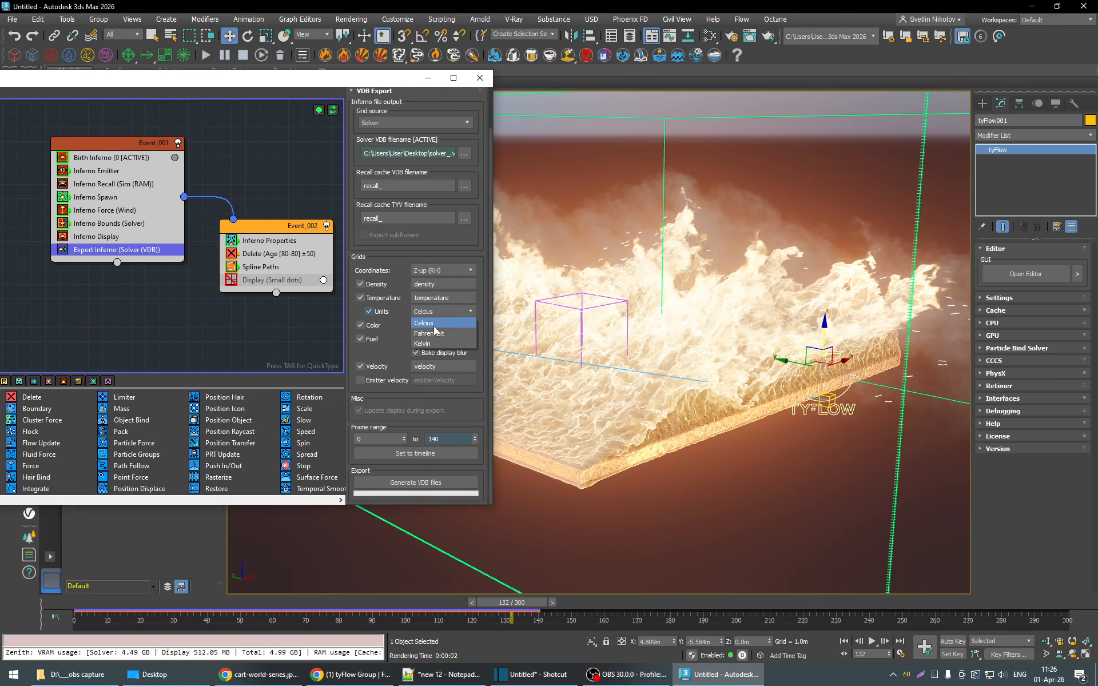
left_click(429, 343)
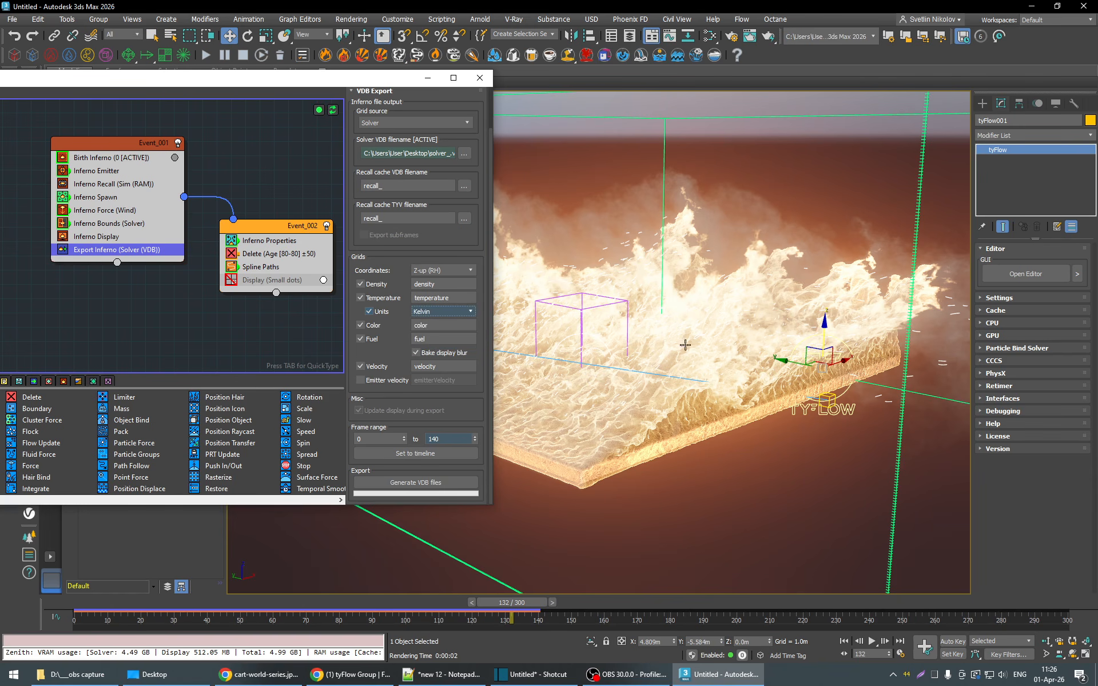
- Examine the temperature range in VRayVolumeGrid001's cache file content
left_click(825, 116)
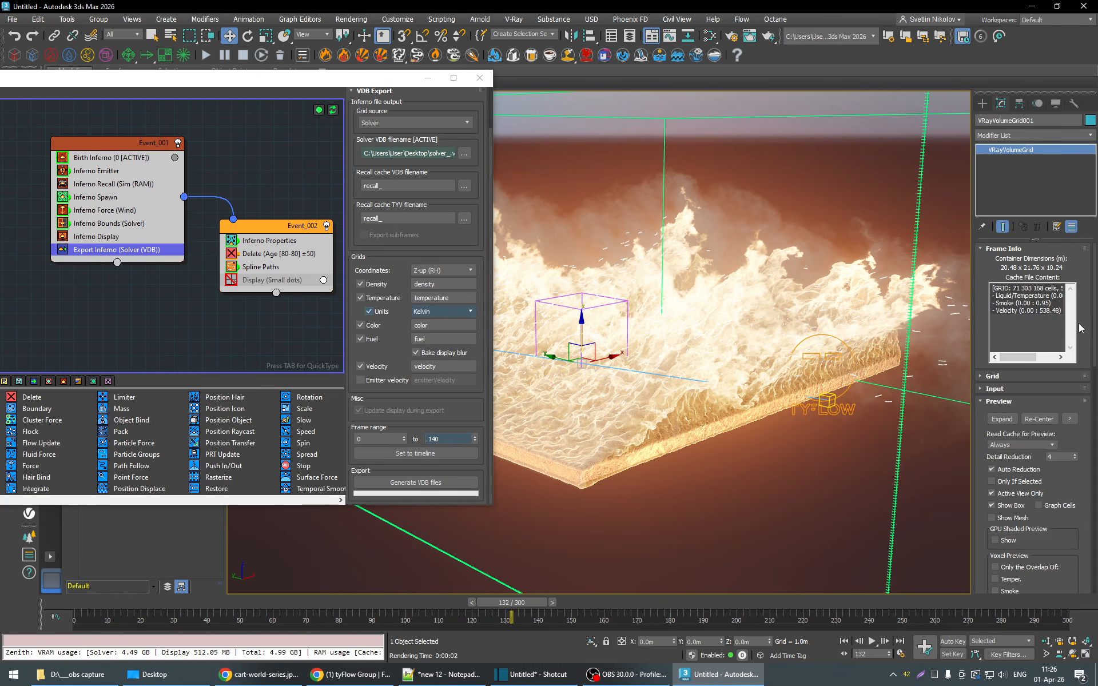
left_click_drag(1027, 357, 1048, 358)
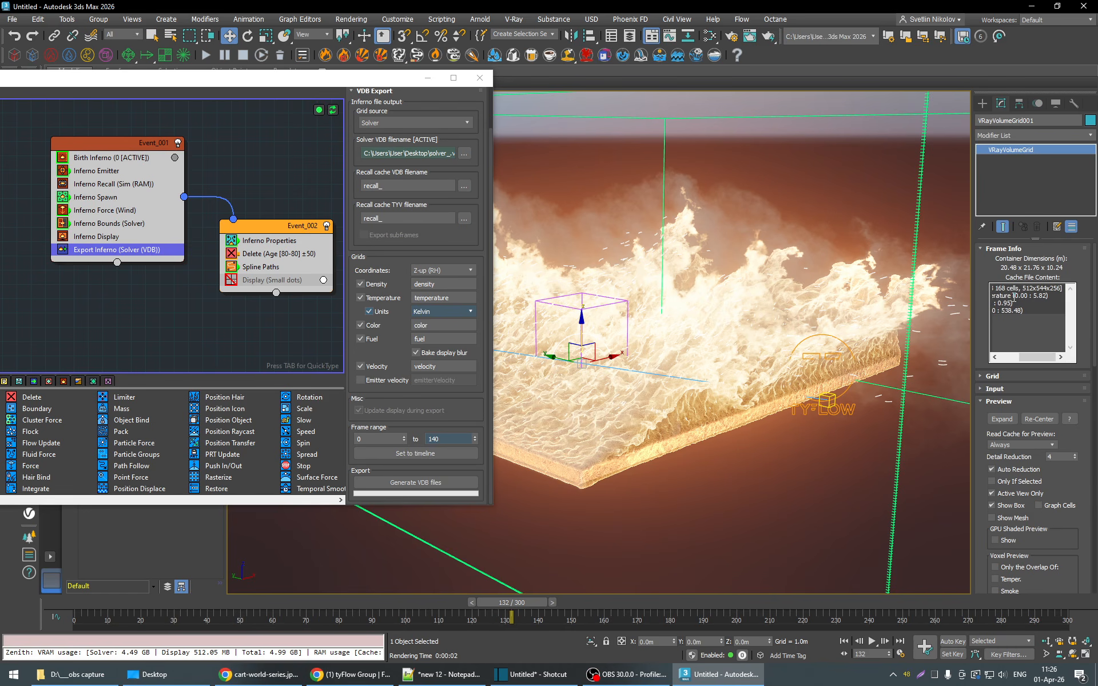
left_click_drag(1014, 296, 1053, 296)
left_click(1052, 295)
double_click(1052, 296)
left_click_drag(1044, 355, 1014, 360)
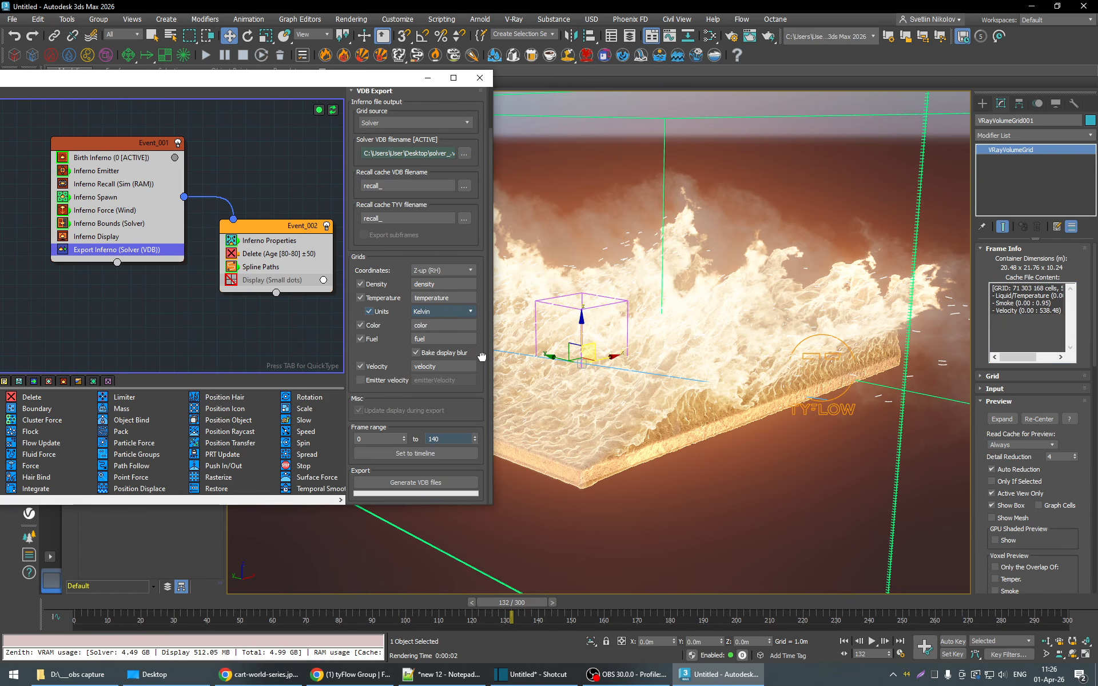
- Regenerate the solver VDB files for frames 0 to 140 with the Kelvin temperature units
left_click(426, 483)
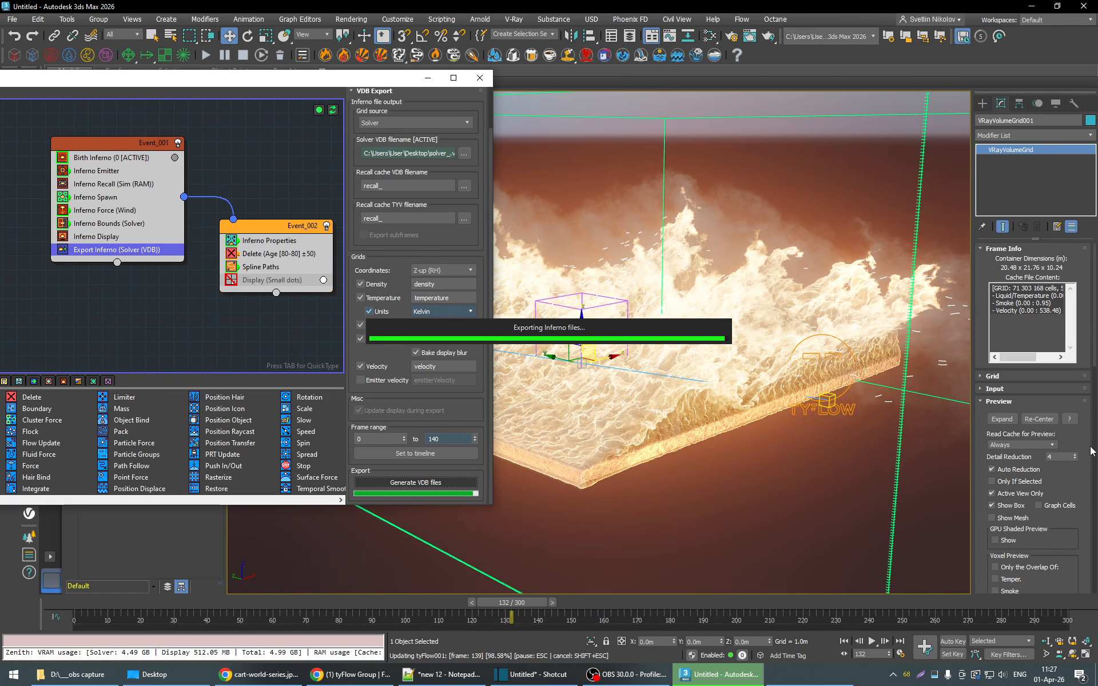
left_click(571, 372)
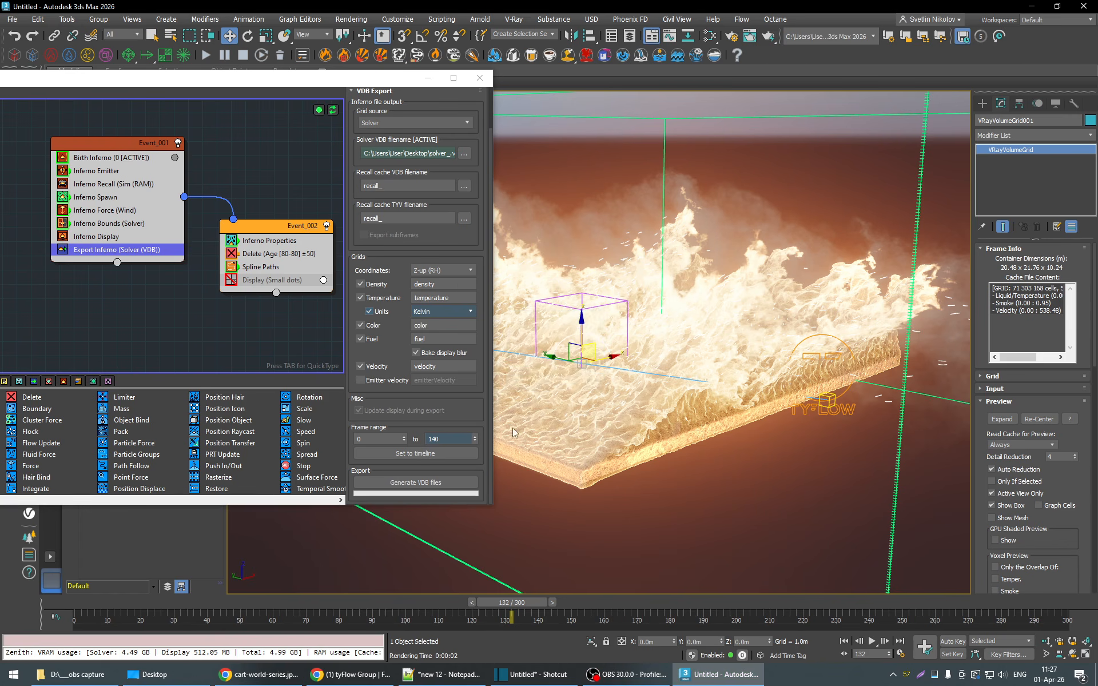
- Test-render frame 132 after the VDB re-export, stop the render and close the frame buffer
left_click_drag(1089, 493, 1088, 486)
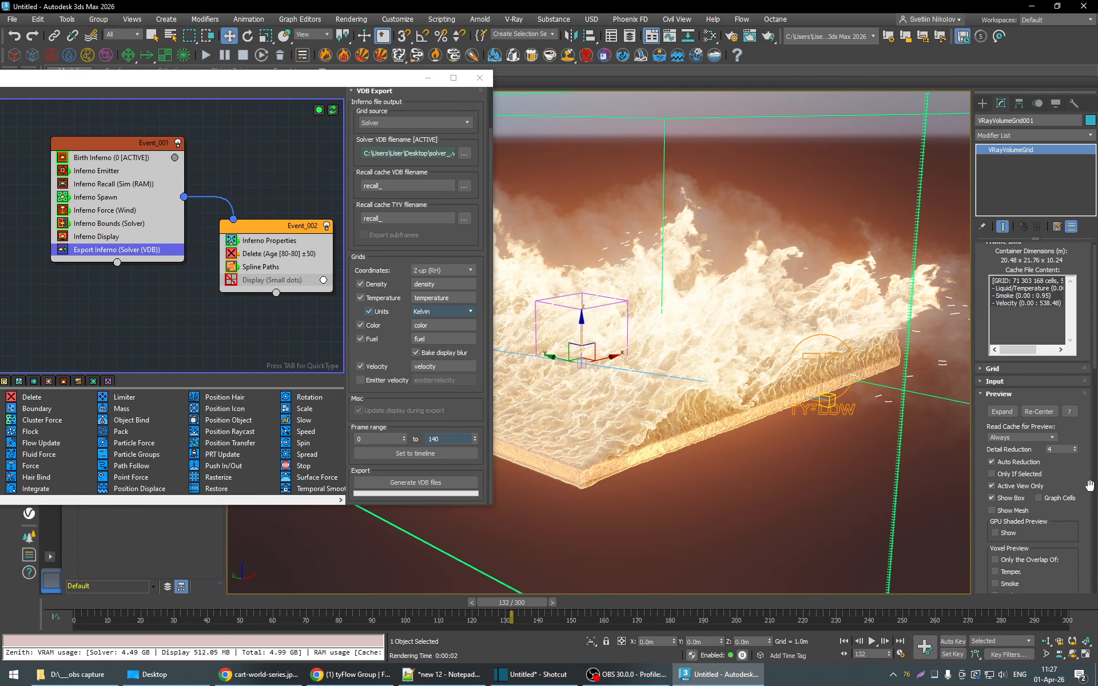
scroll(1089, 487, "down", 3)
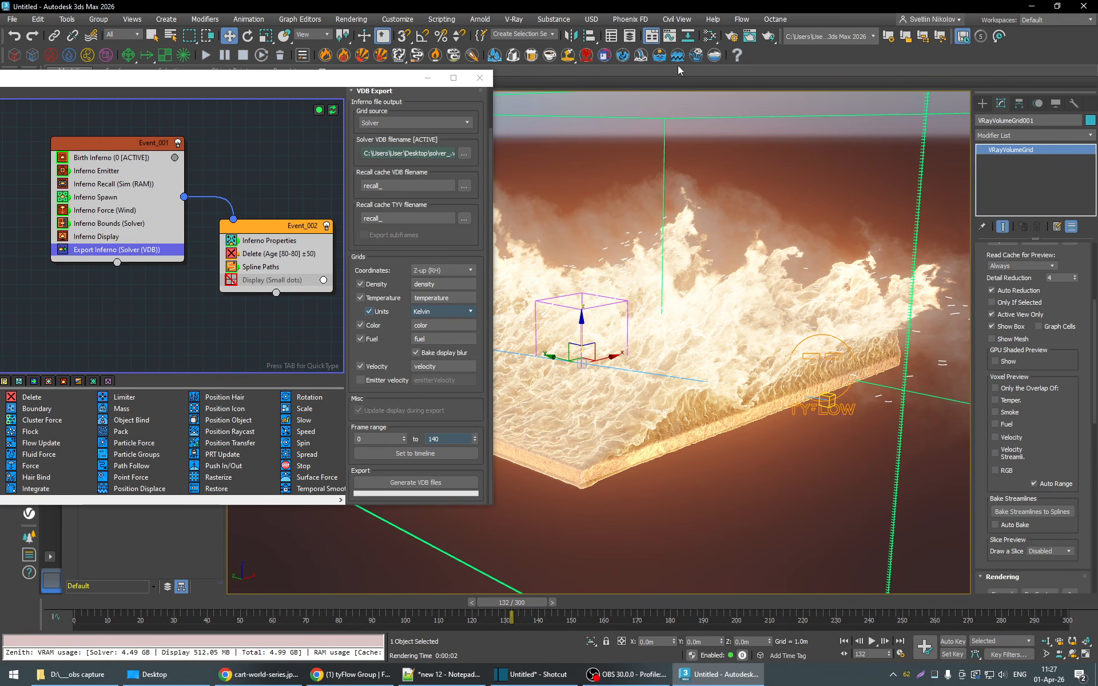
left_click(768, 36)
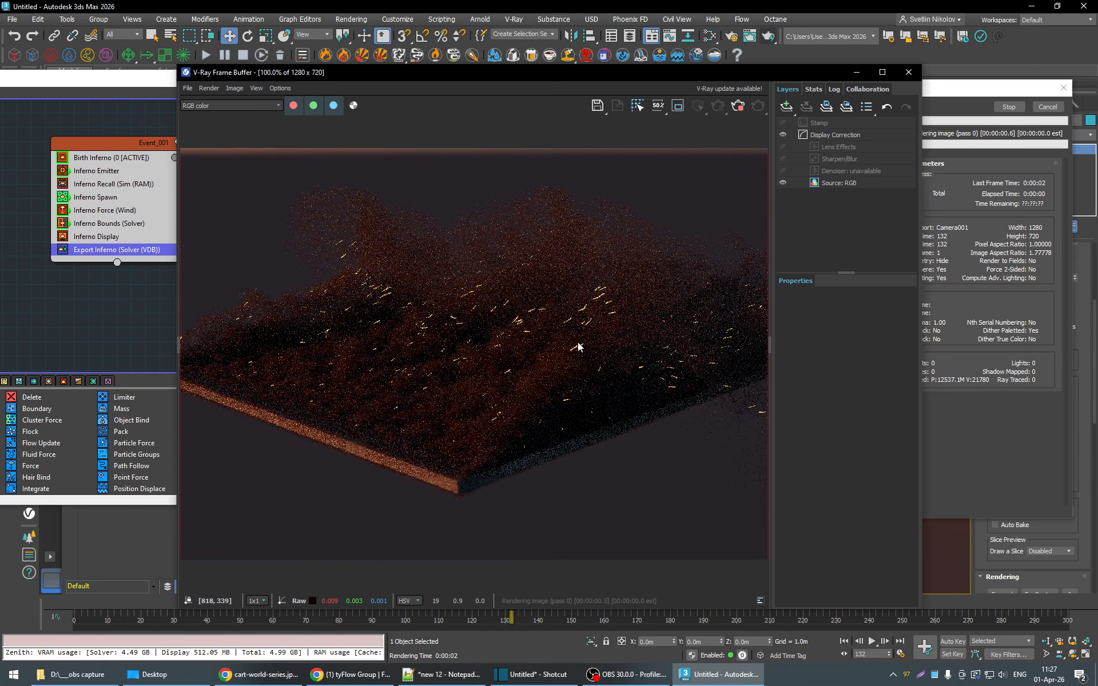
left_click(736, 109)
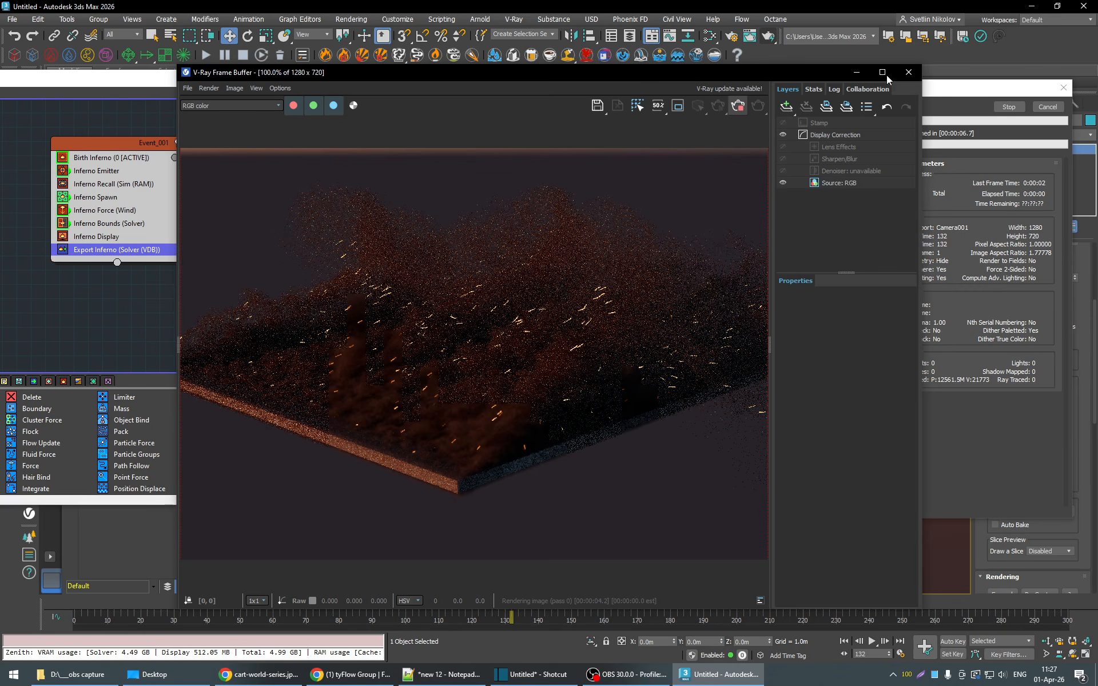
left_click(908, 72)
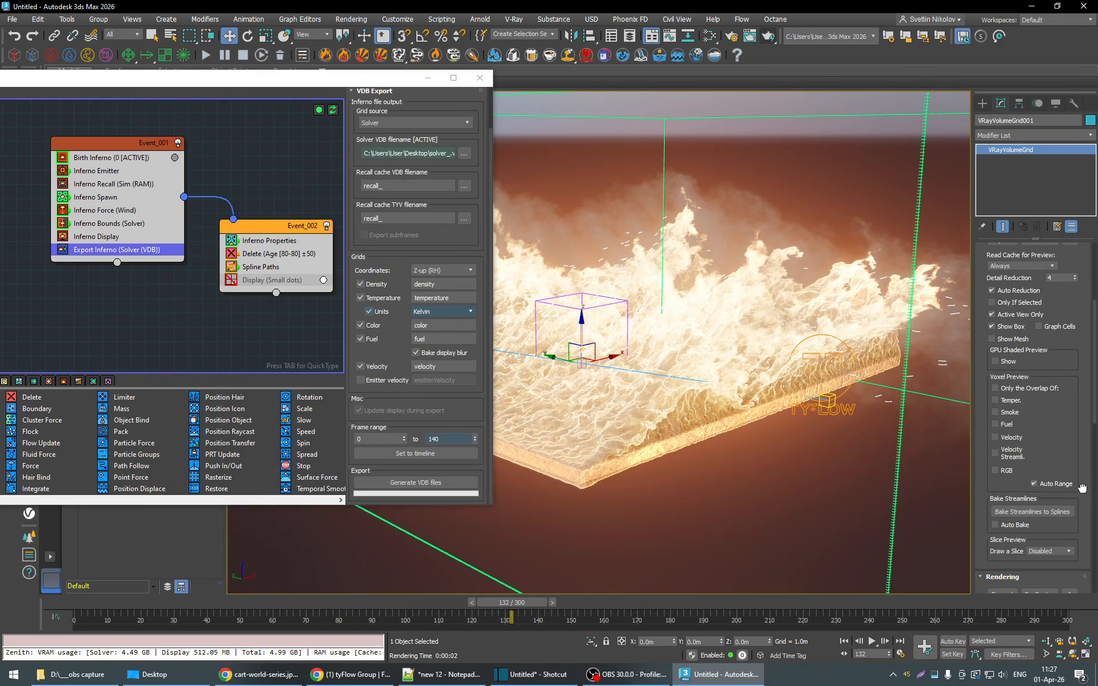
- Open VRayVolumeGrid001's volumetric fire settings and step one frame back and forward to reload the cache at frame 132
scroll(1078, 486, "down", 5)
scroll(1083, 486, "down", 1)
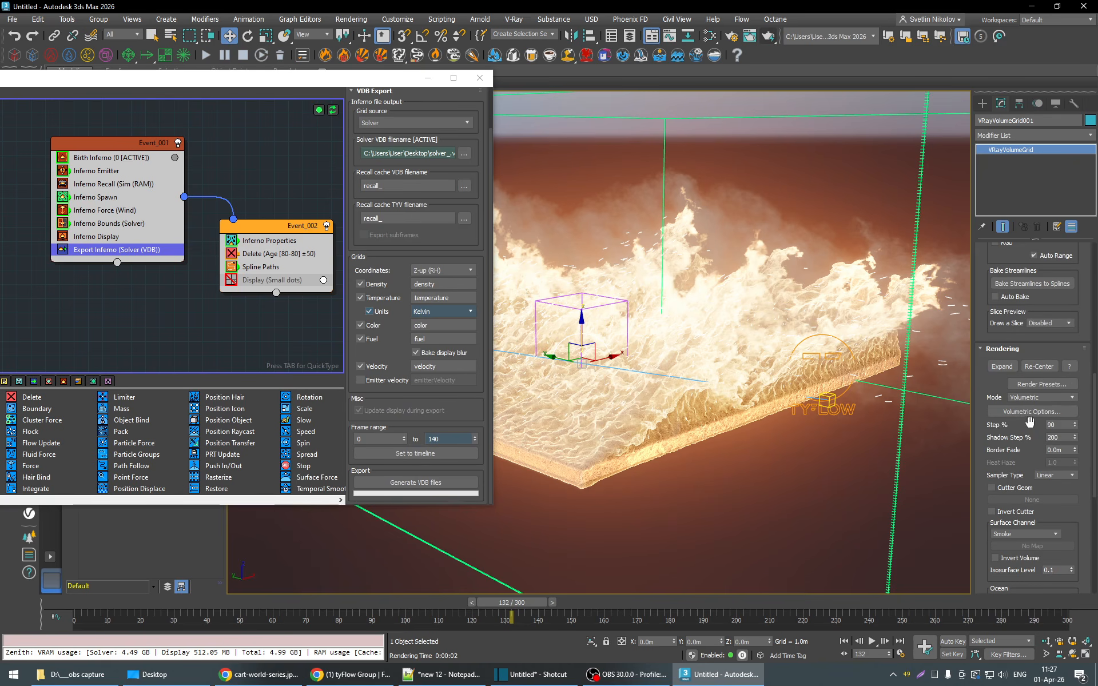
left_click(1024, 412)
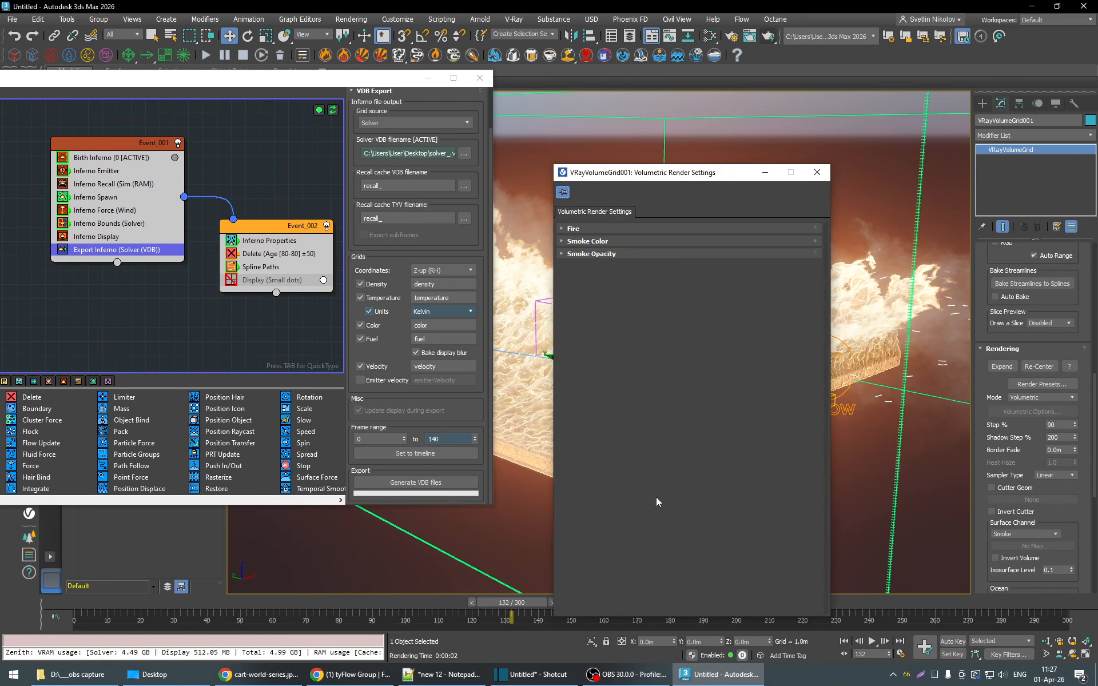
left_click(648, 230)
left_click_drag(695, 177, 235, 97)
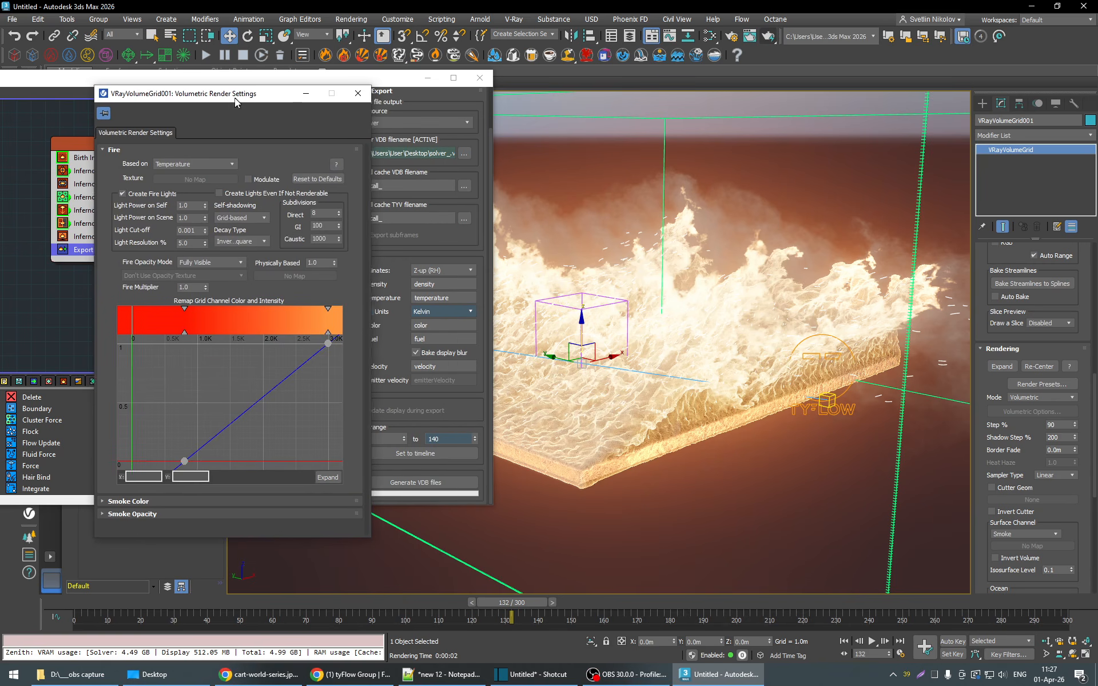
left_click(472, 604)
left_click(549, 604)
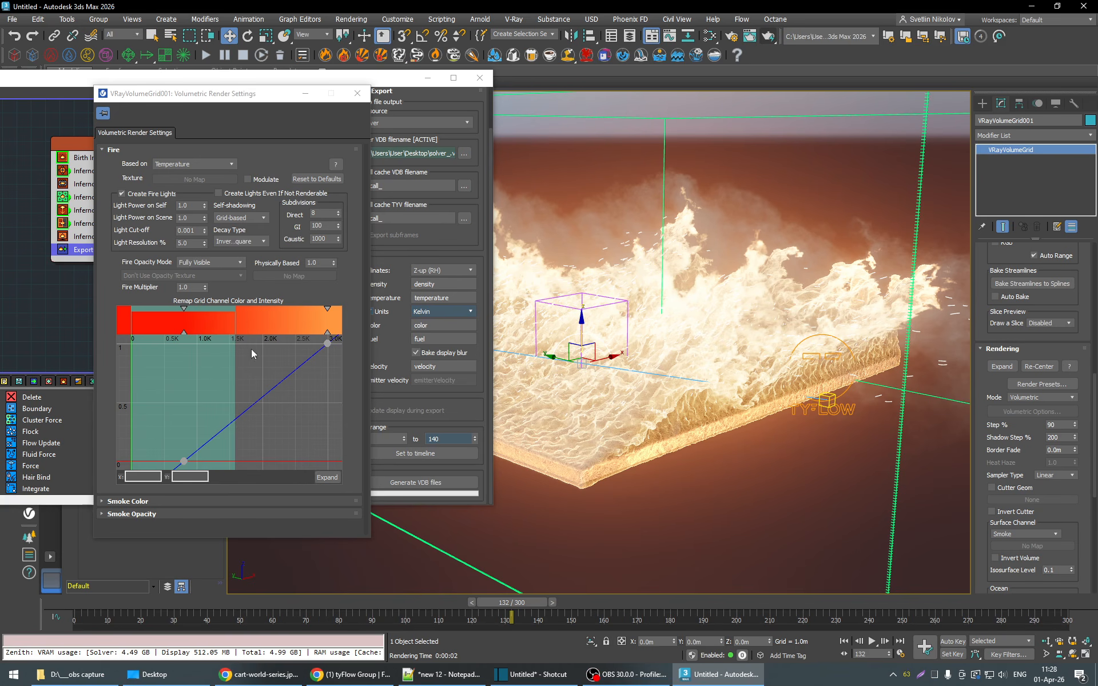
- Test-render frame 132 with the reloaded Kelvin cache, inspect the fire, and close the frame buffer
left_click(768, 35)
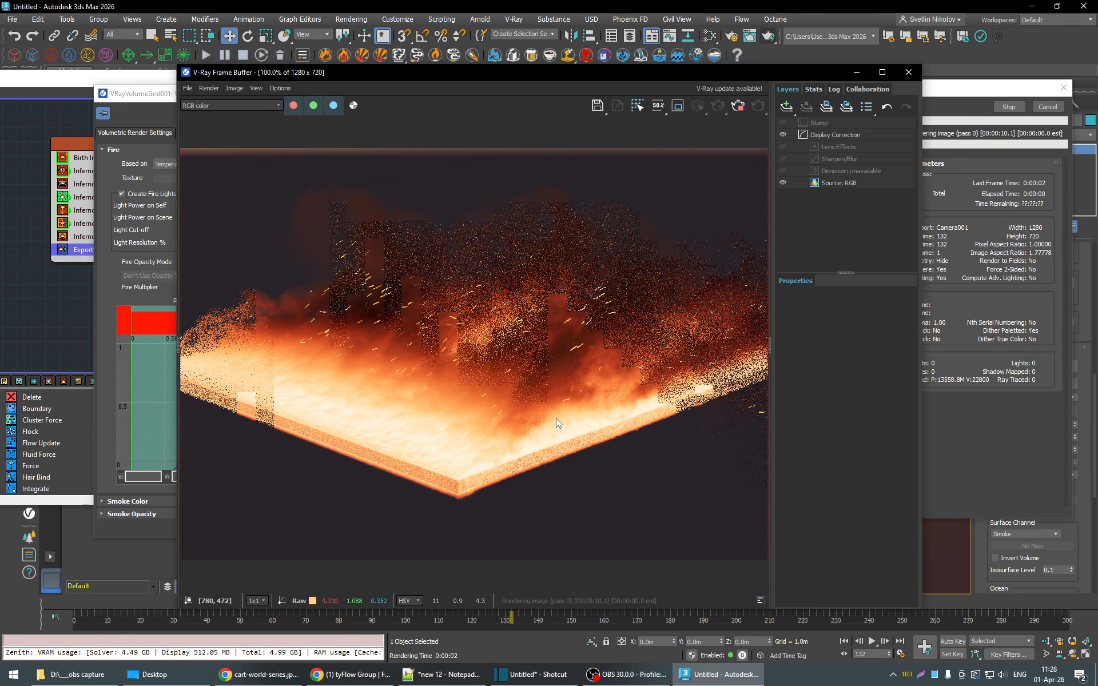
left_click(353, 106)
left_click(353, 105)
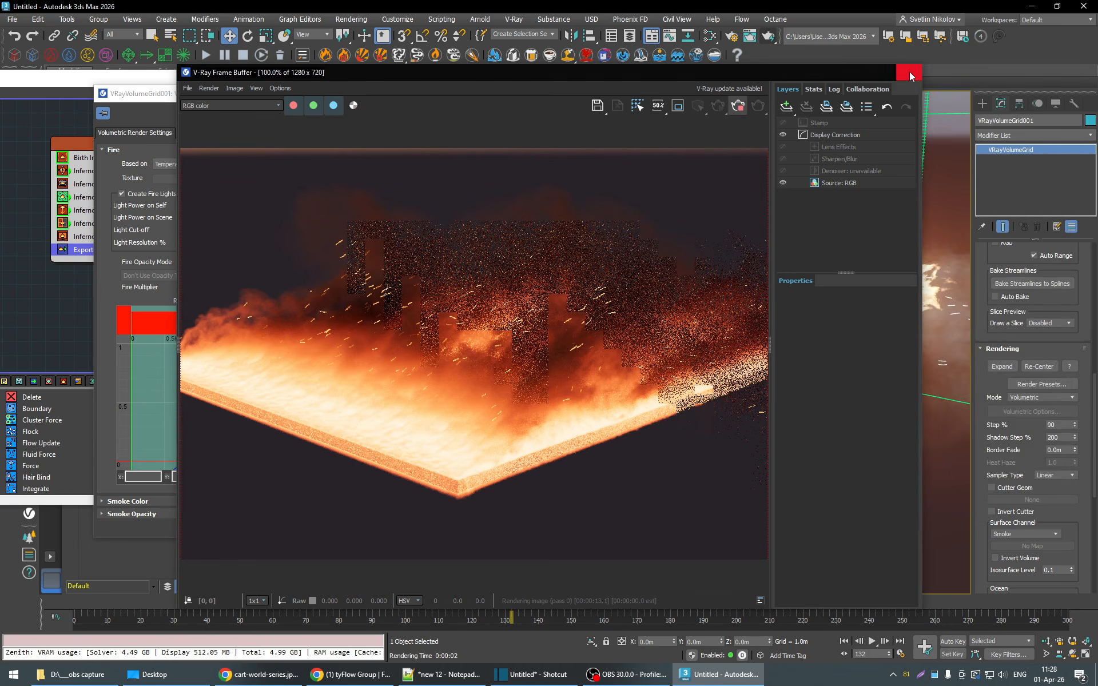
left_click(909, 72)
- Copy the V-Ray fire color gradient from the Inferno Display operator and paste it onto the volume grid's fire color gradient
left_click_drag(284, 98, 741, 119)
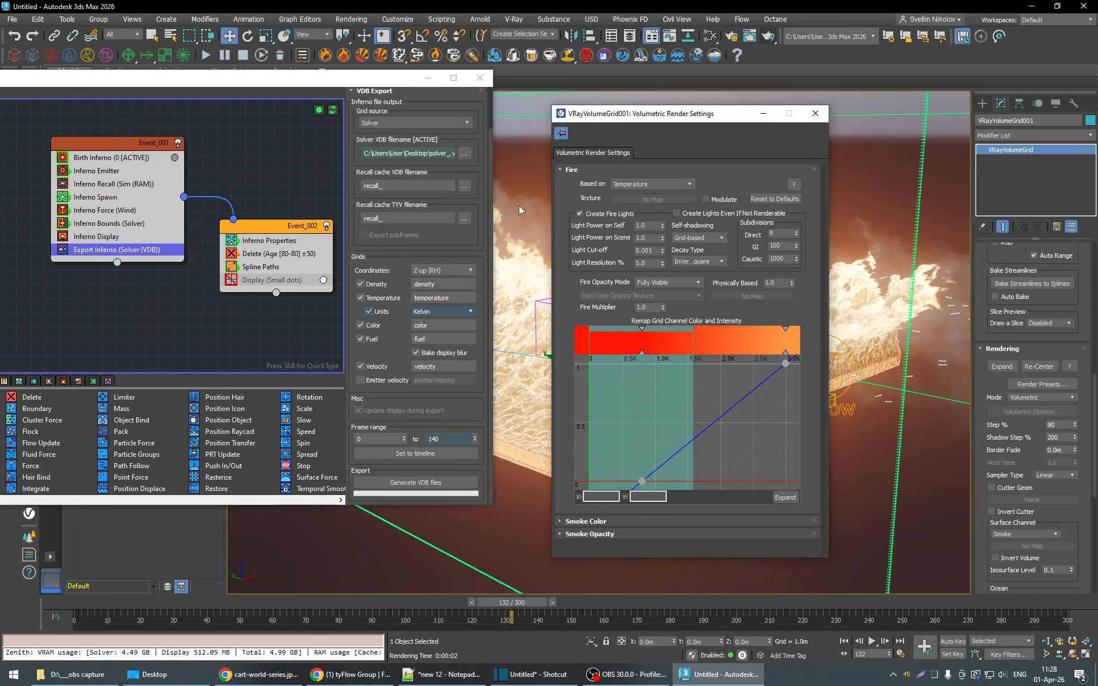
left_click(109, 236)
left_click_drag(316, 77, 118, 54)
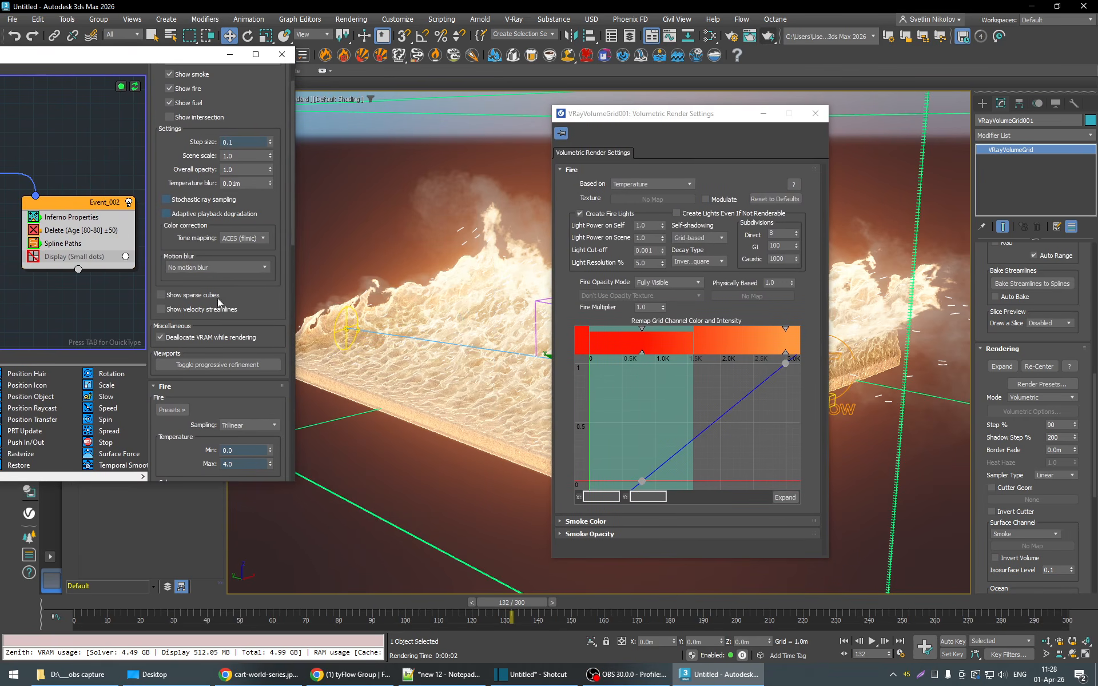
scroll(283, 305, "down", 3)
scroll(283, 306, "down", 4)
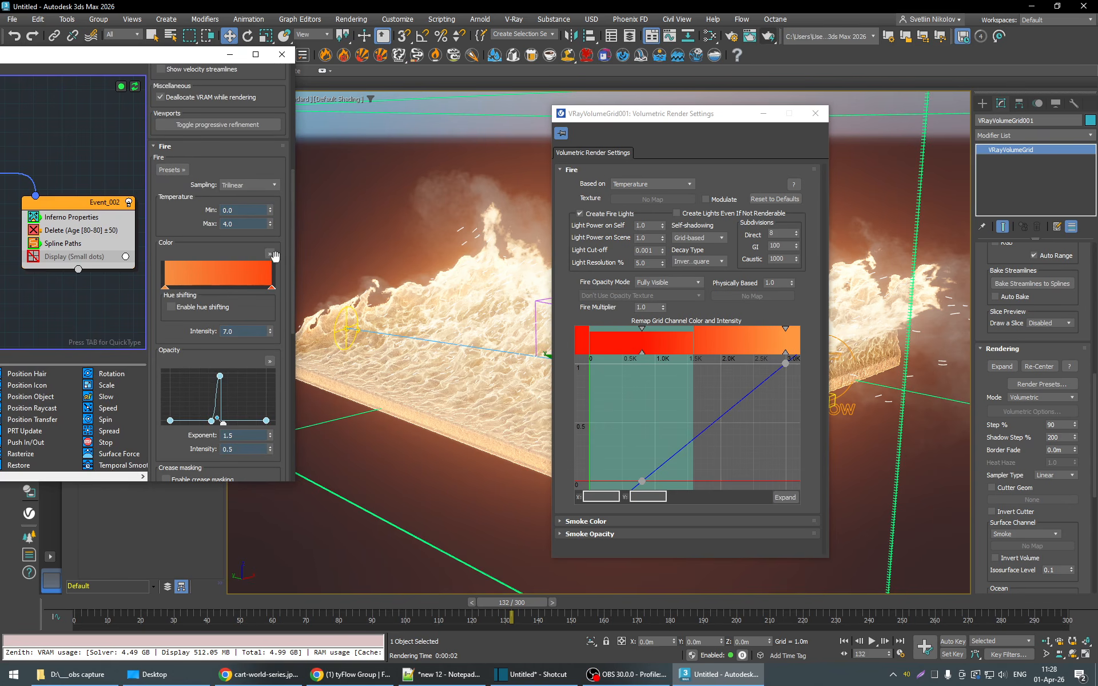
left_click(270, 254)
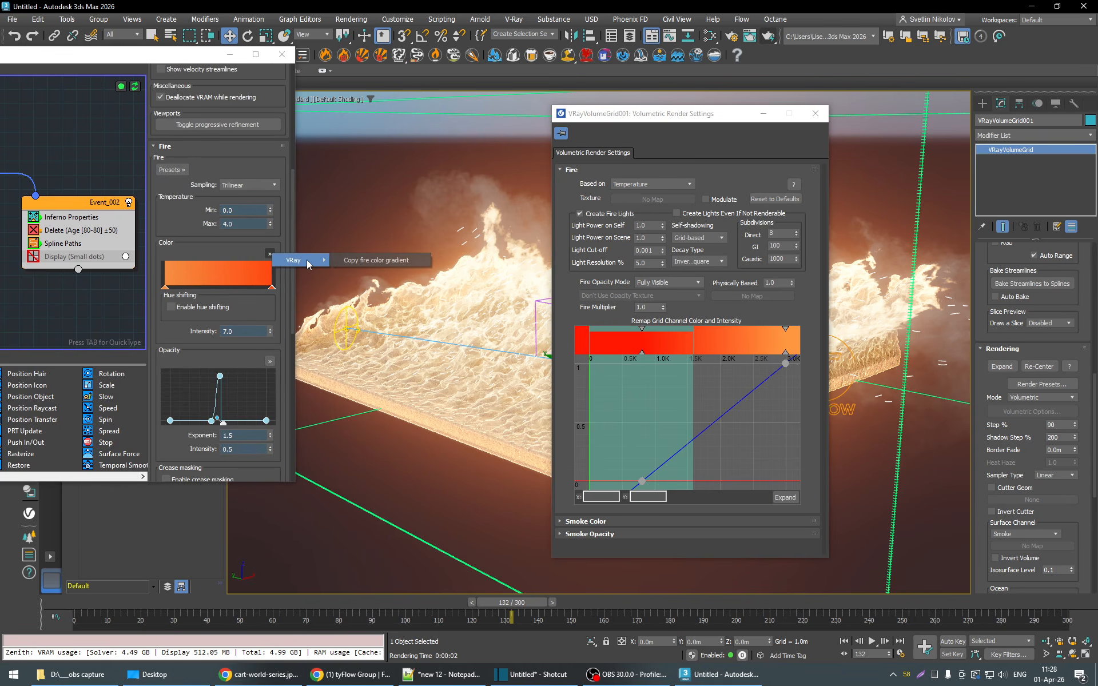
left_click(378, 265)
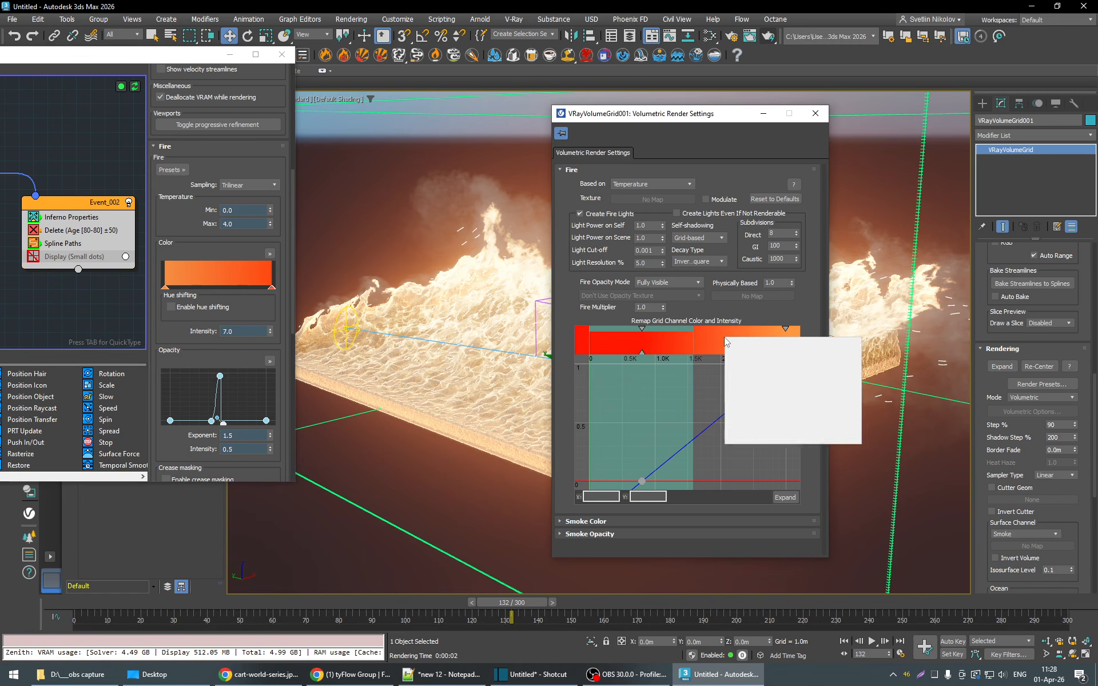
right_click(726, 339)
left_click(778, 394)
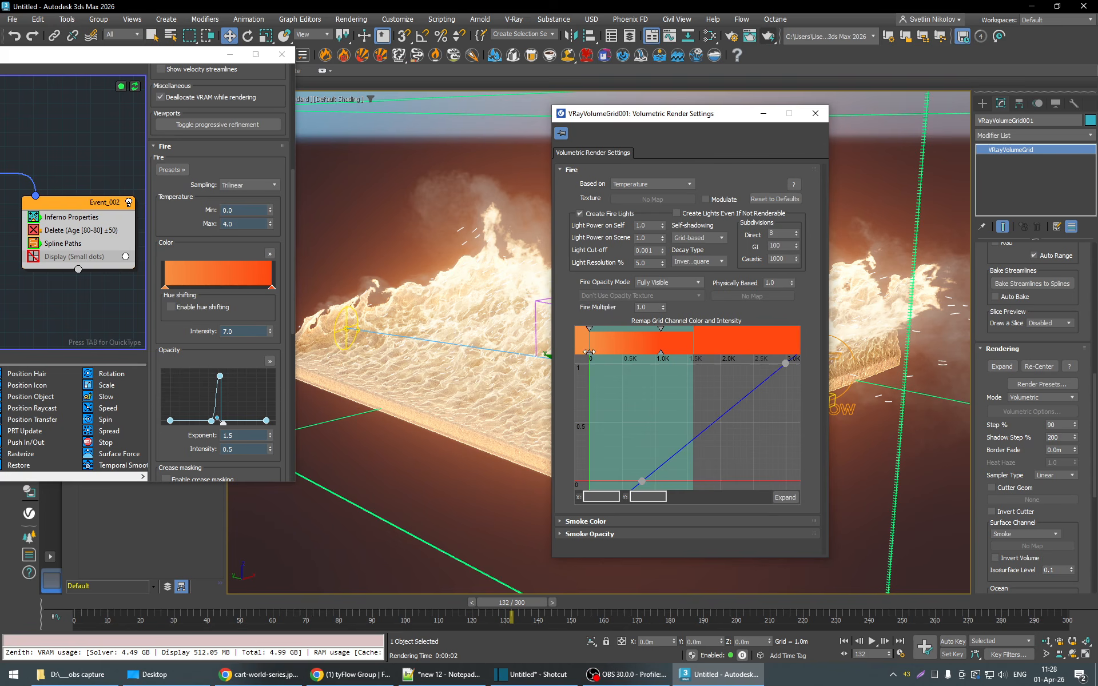
- Copy the V-Ray fire opacity curve from Inferno Display and paste it as the entire diagram of the grid's fire intensity curve
scroll(271, 361, "down", 2)
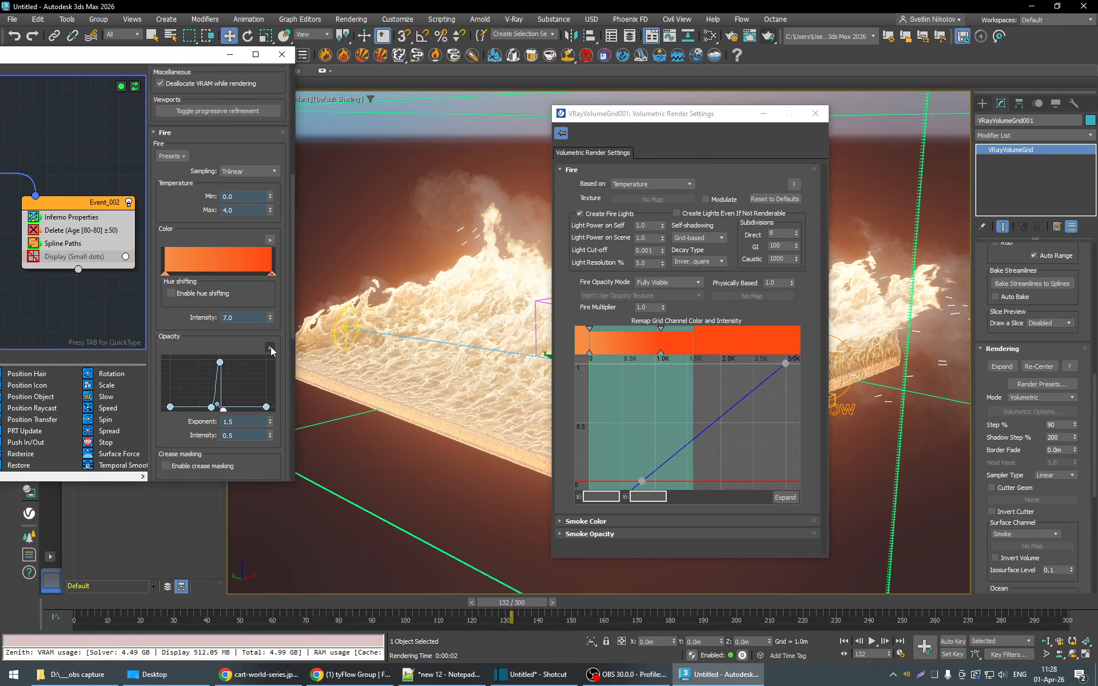
left_click(269, 348)
mouse_move(294, 354)
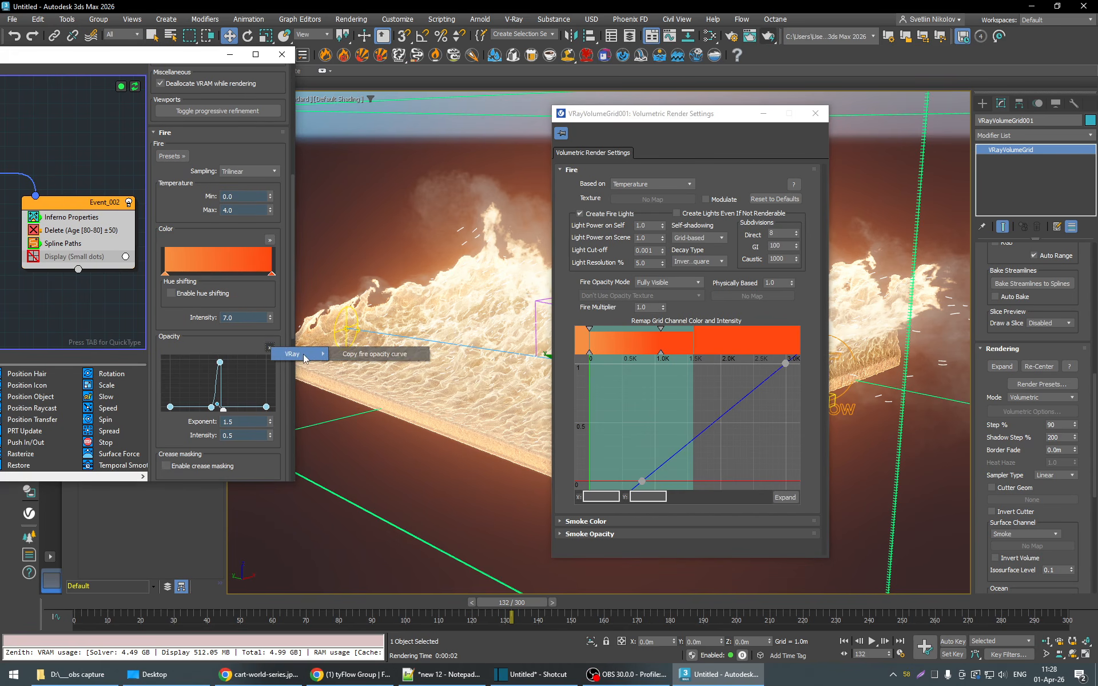
left_click(381, 355)
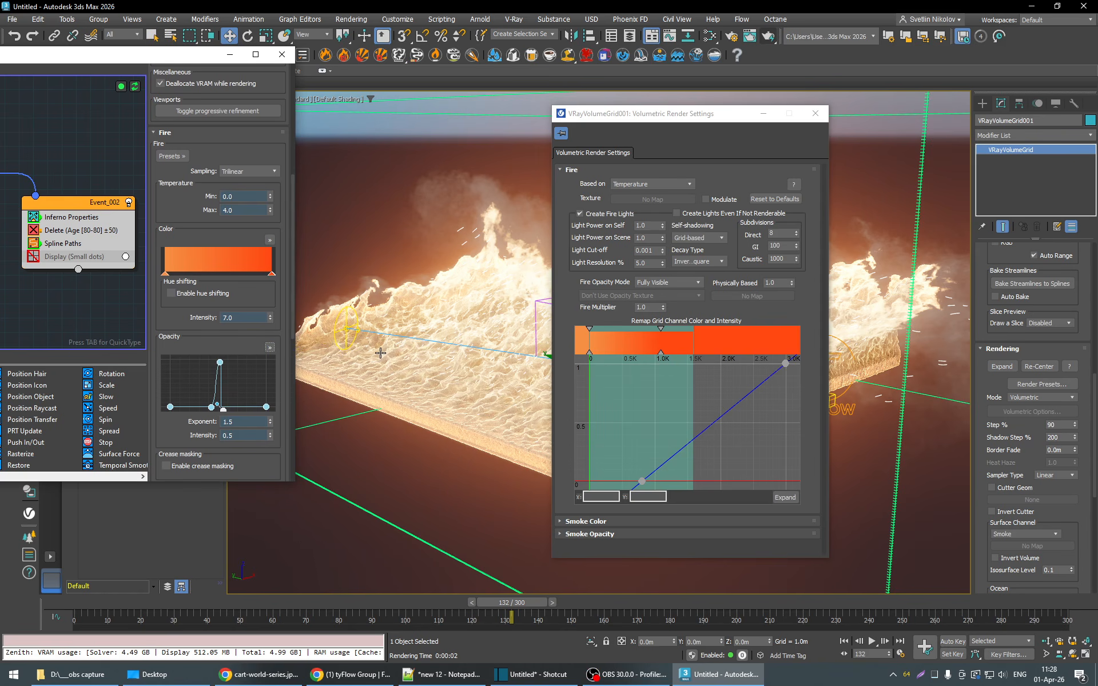
right_click(726, 408)
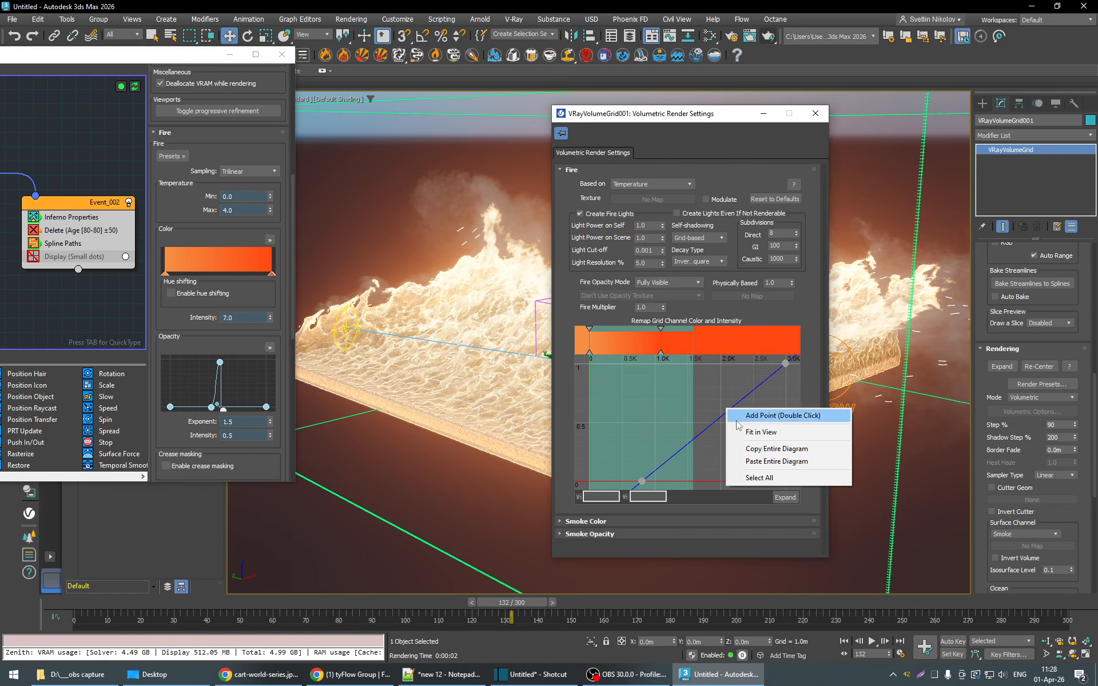
left_click(772, 462)
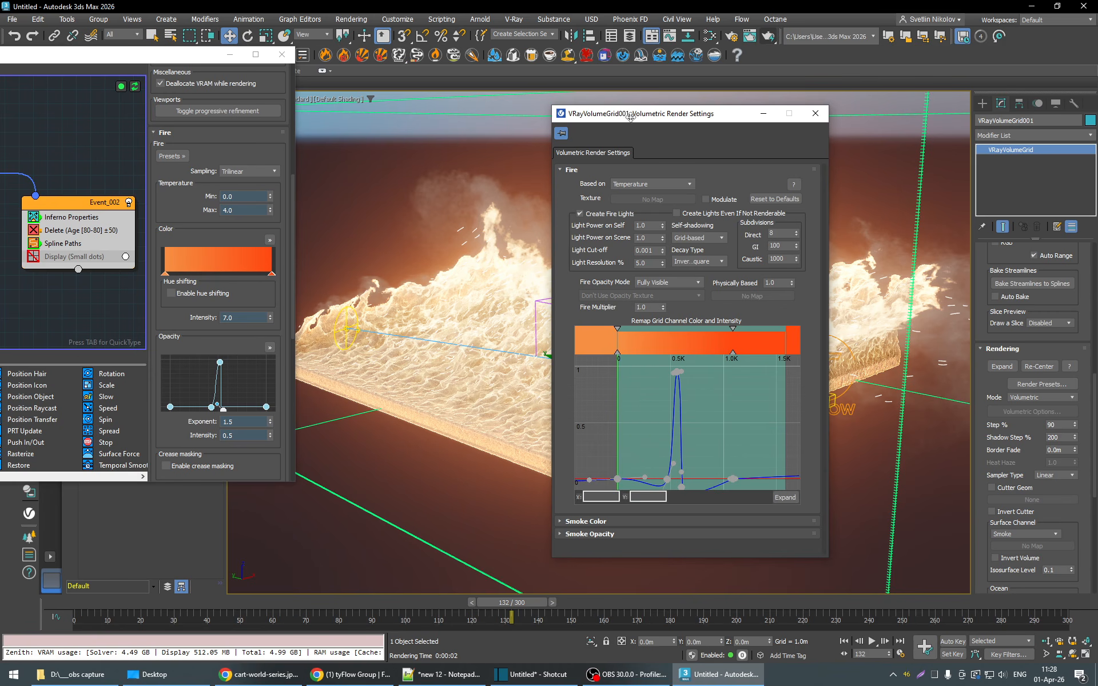
- Test-render frame 132 with the pasted fire gradient and opacity curve, and stop the render
left_click_drag(635, 118, 569, 121)
left_click(772, 38)
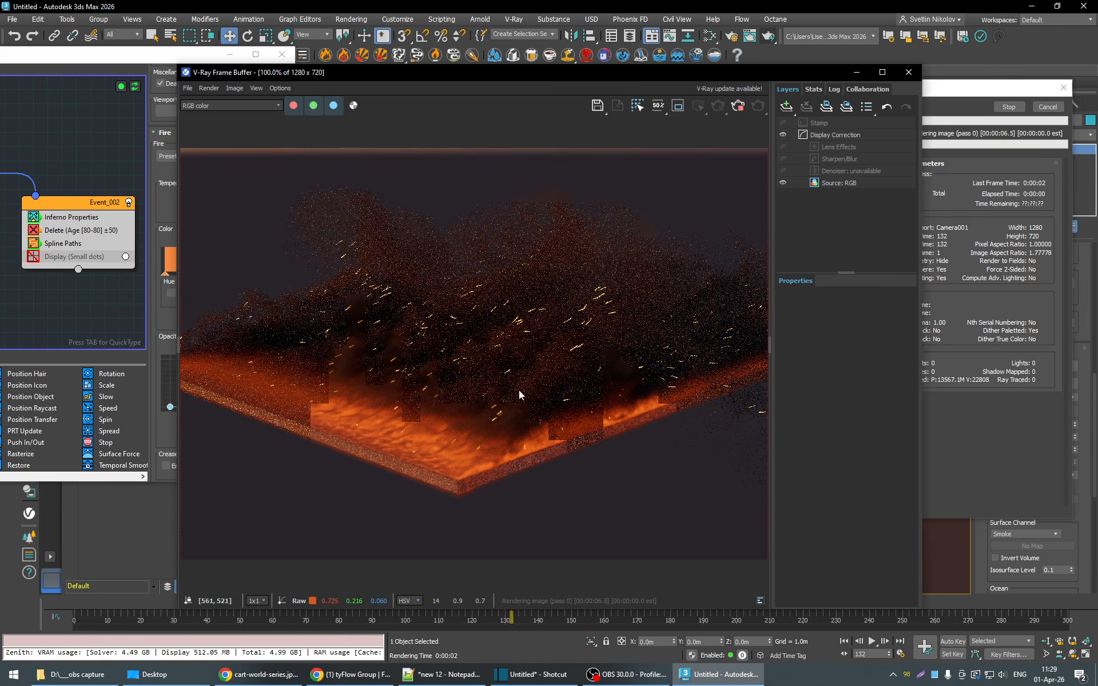
left_click(737, 106)
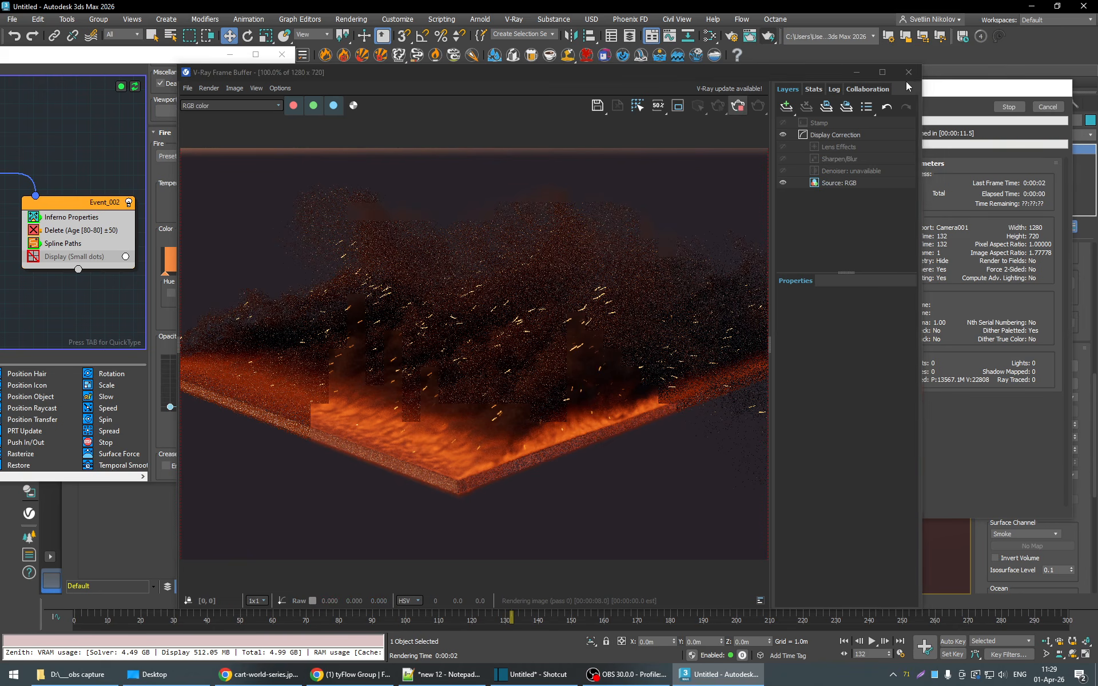
- Set the volume grid fire's Physically Based value to 0 and test-render frame 132
left_click(909, 72)
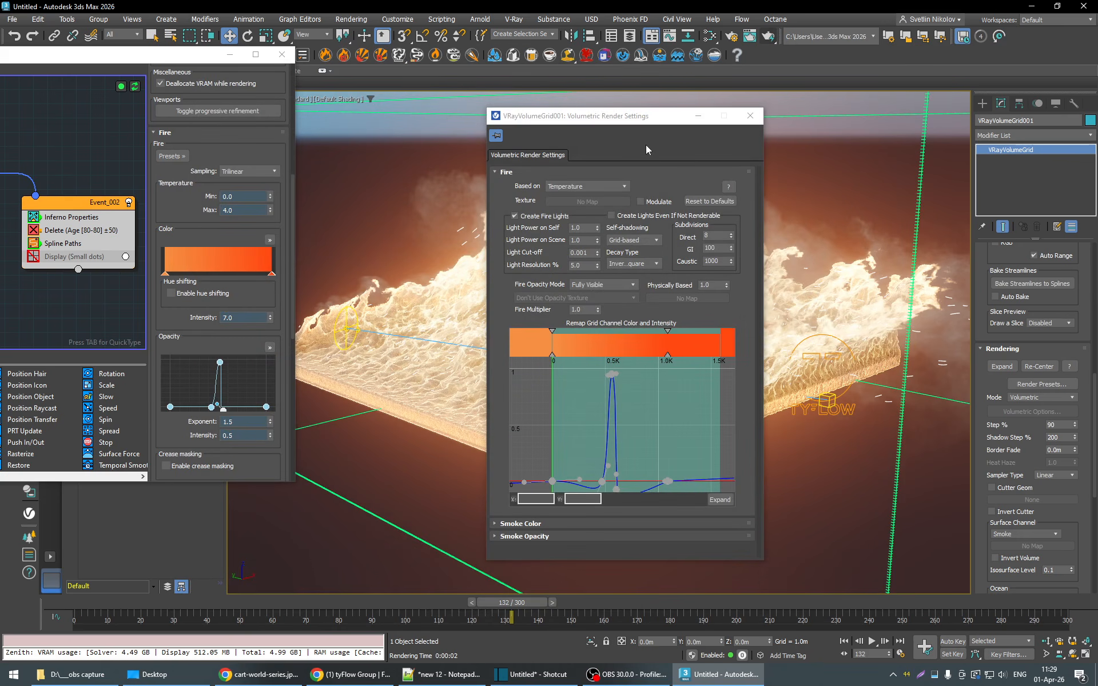
left_click_drag(642, 123, 693, 102)
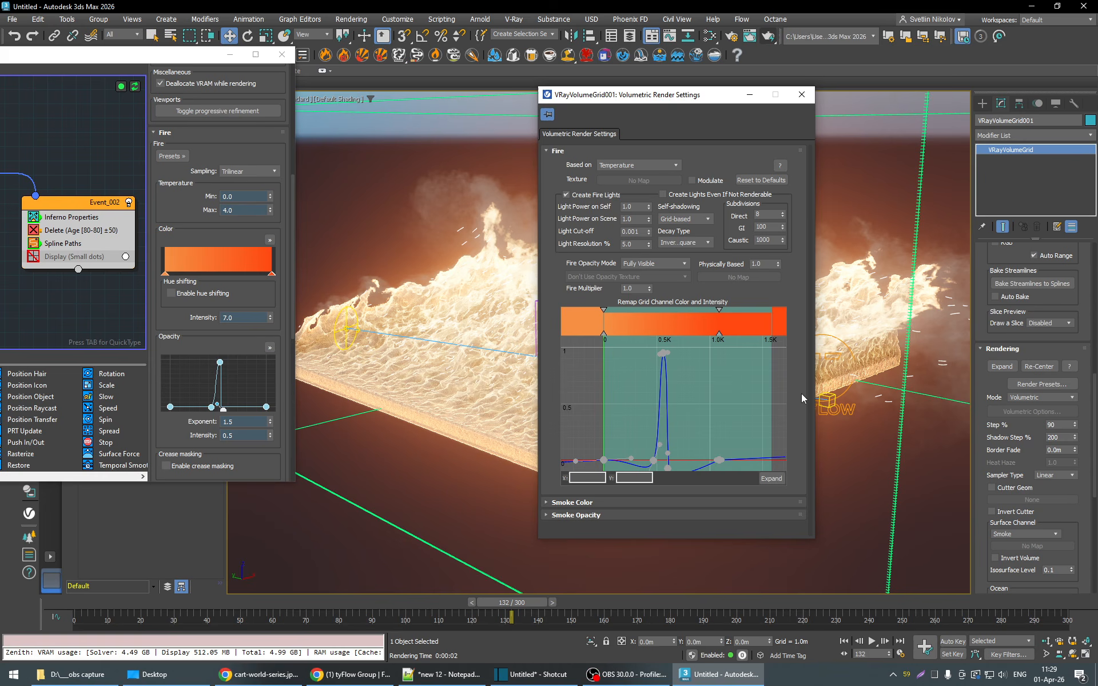
double_click(748, 264)
left_click(794, 303)
left_click(771, 37)
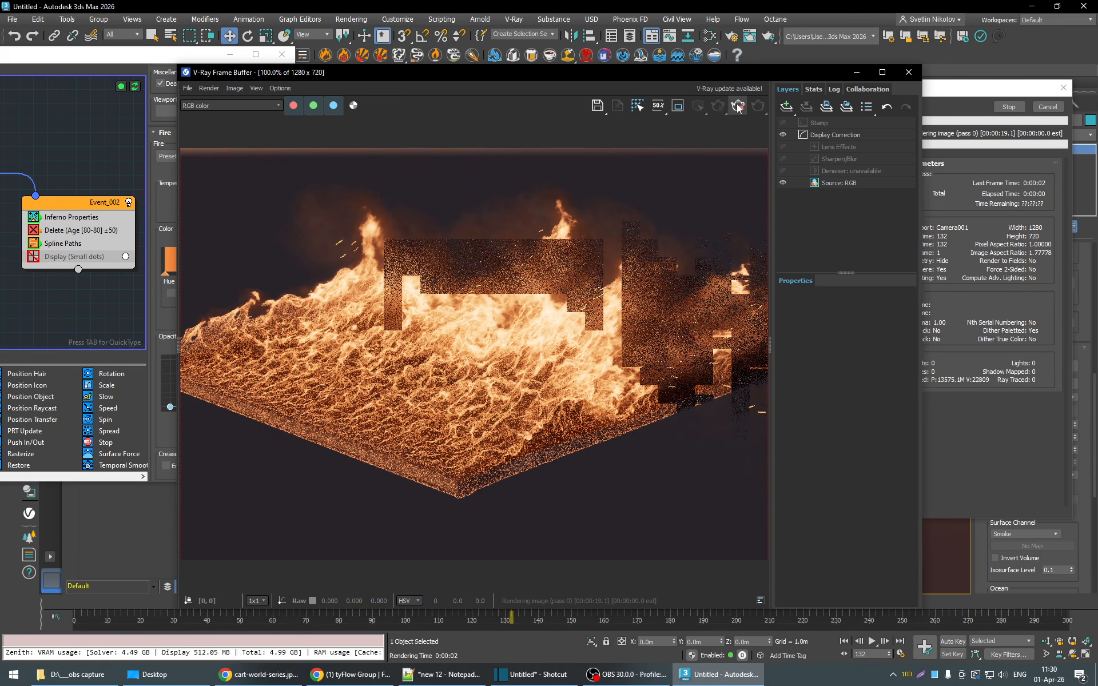
left_click(909, 72)
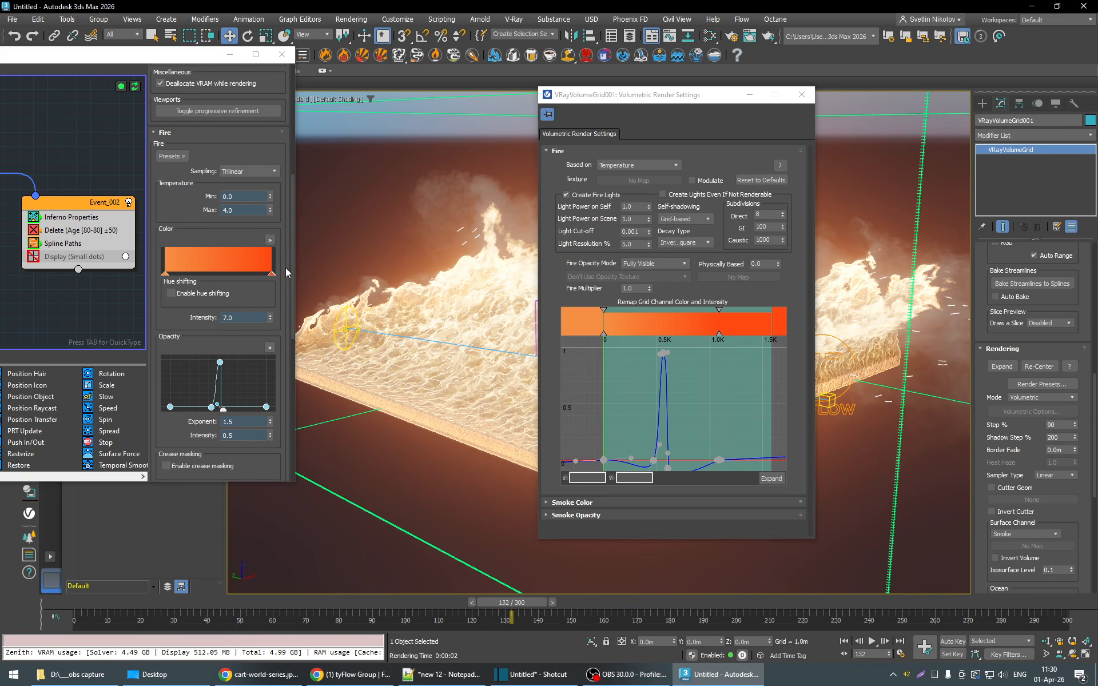
- Set the fire opacity mode to Use Own Opacity, with a Fire Multiplier of 10 and an Opacity Multiplier of 0.1
left_click(654, 264)
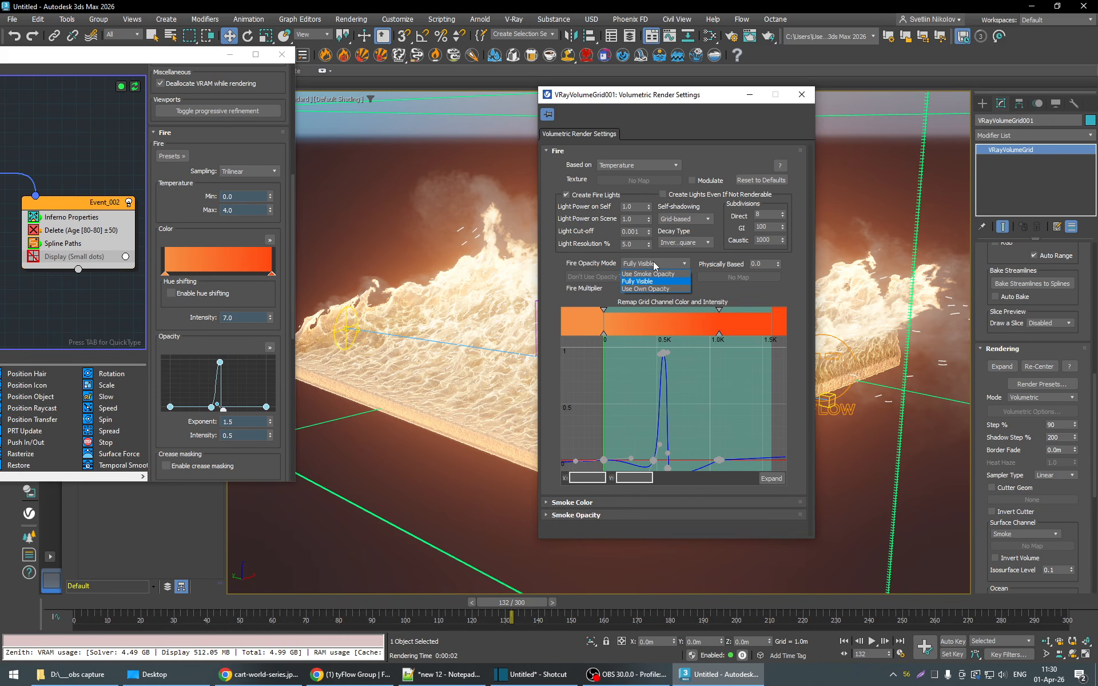
left_click(644, 289)
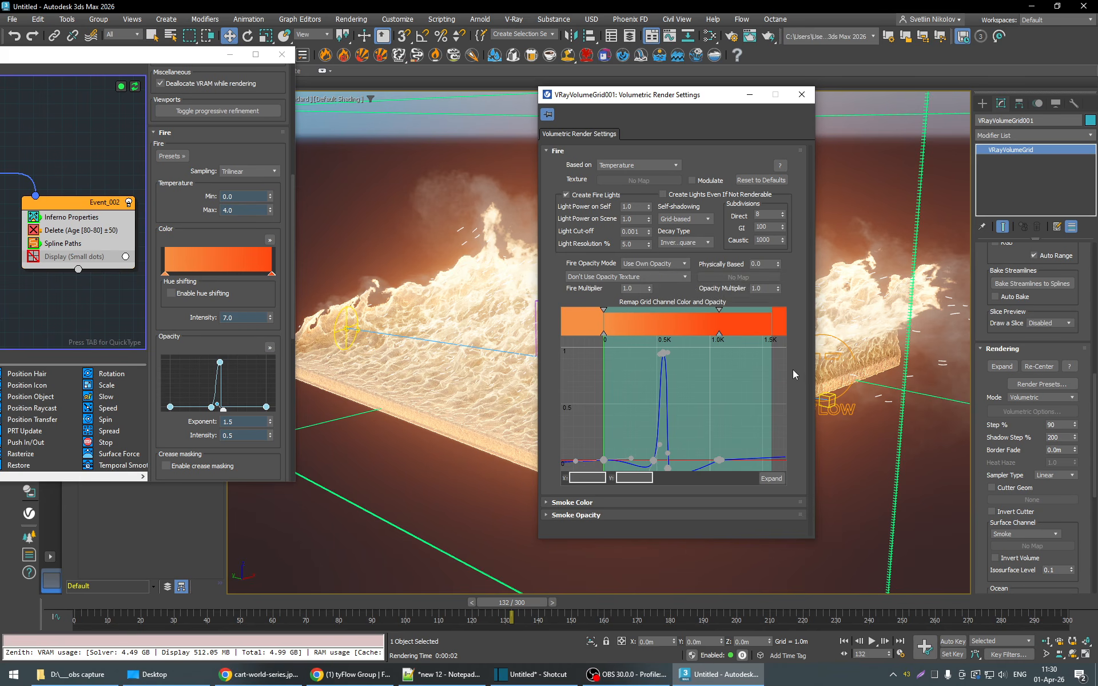
left_click(597, 291)
left_click(742, 290)
left_click(793, 286)
- Test-render frame 132 with the fire's own opacity and compare it with the viewport preview, closing the tyFlow editor
left_click(767, 36)
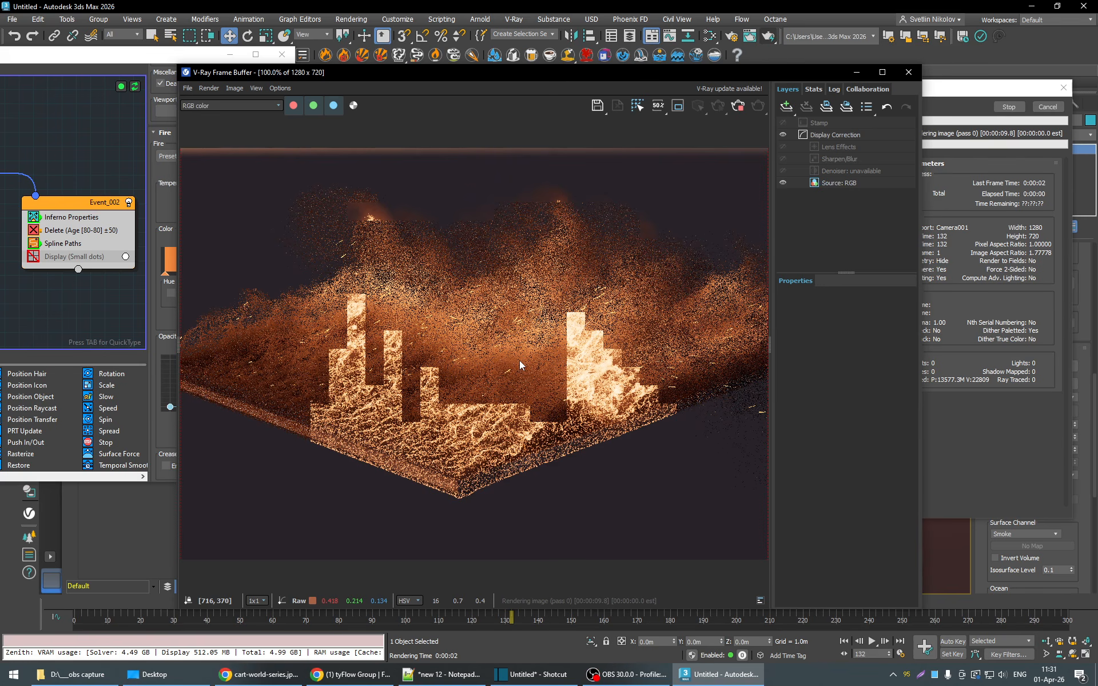
left_click_drag(472, 78, 836, 77)
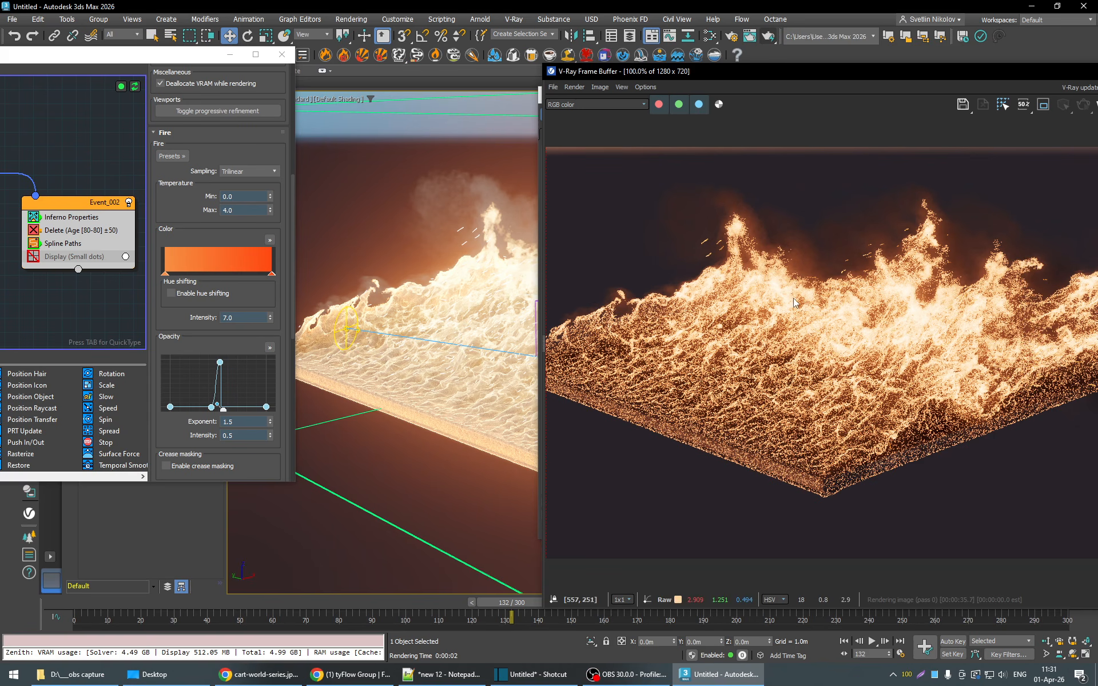
scroll(794, 303, "down", 1)
scroll(795, 349, "up", 1)
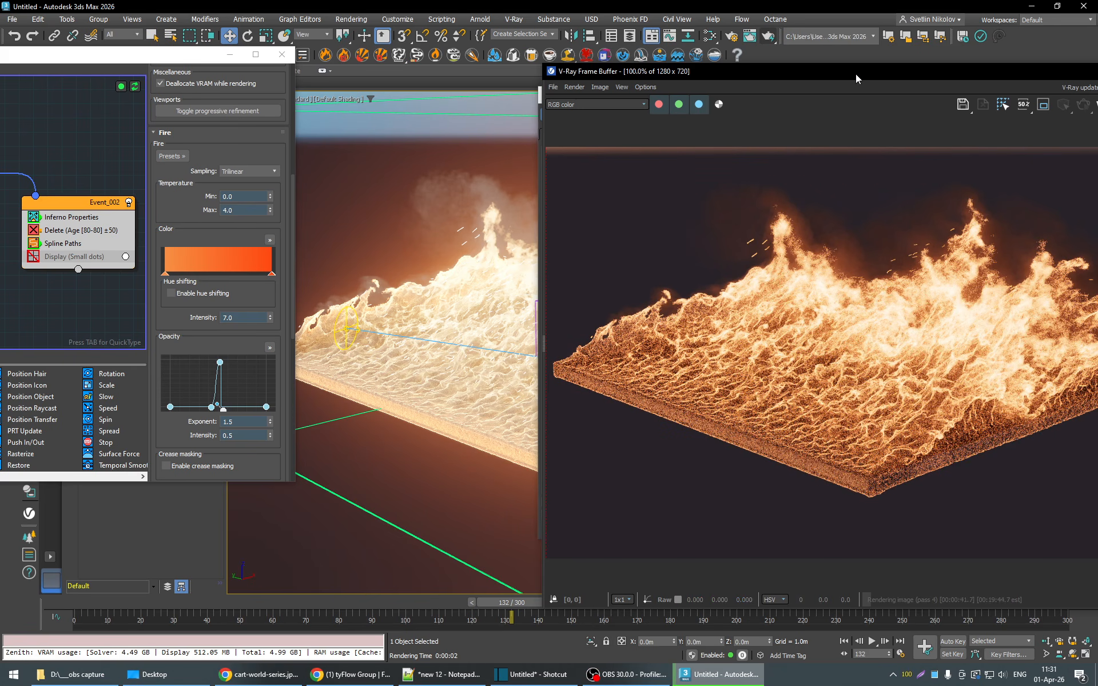
mouse_move(856, 73)
left_mouse_down()
mouse_move(692, 80)
mouse_move(938, 71)
mouse_move(856, 76)
left_mouse_up()
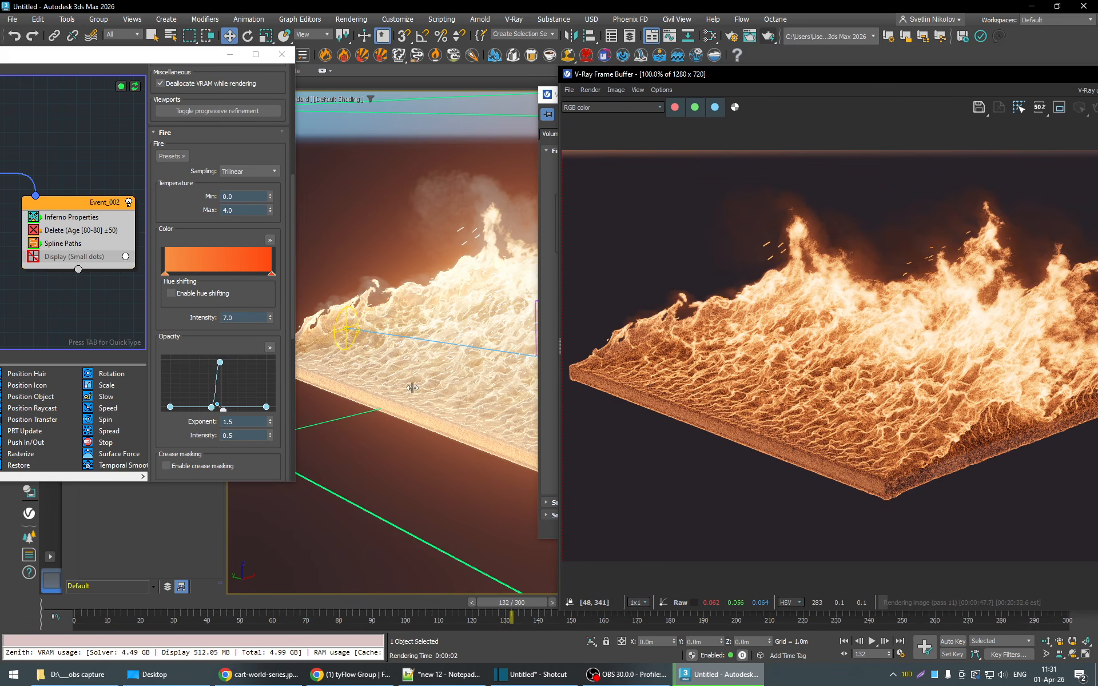
left_click_drag(876, 79, 992, 99)
left_click_drag(170, 57, 133, 58)
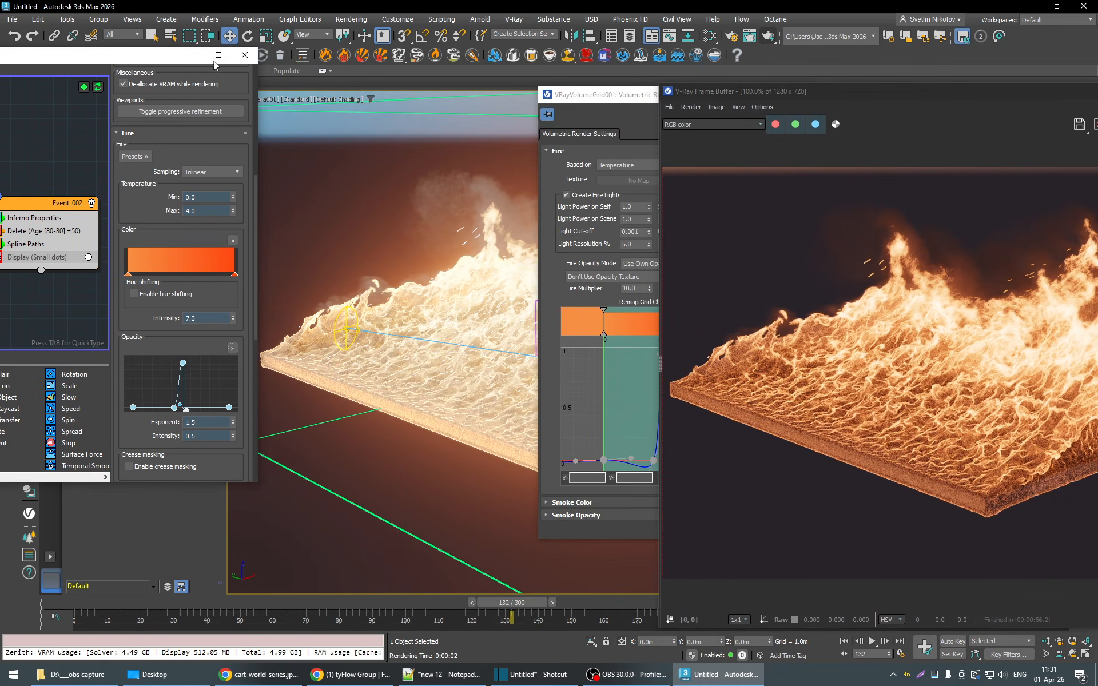
left_click(245, 57)
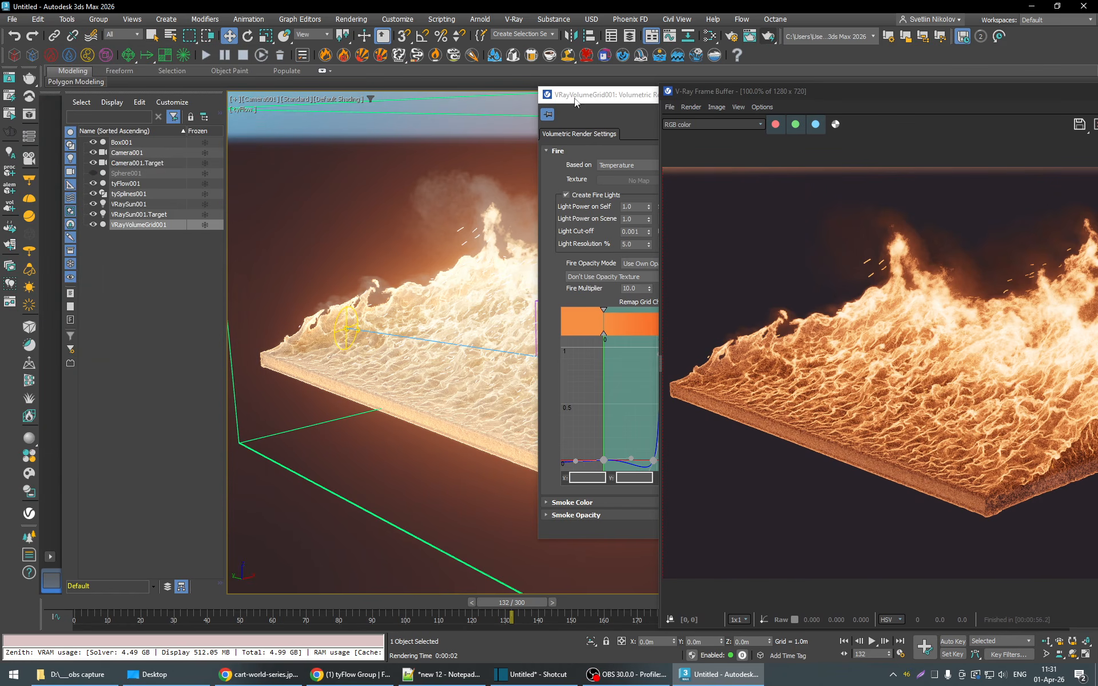
- Place the volumetric settings and the frame buffer side by side and raise the Fire Multiplier to 50
left_click_drag(604, 99, 24, 90)
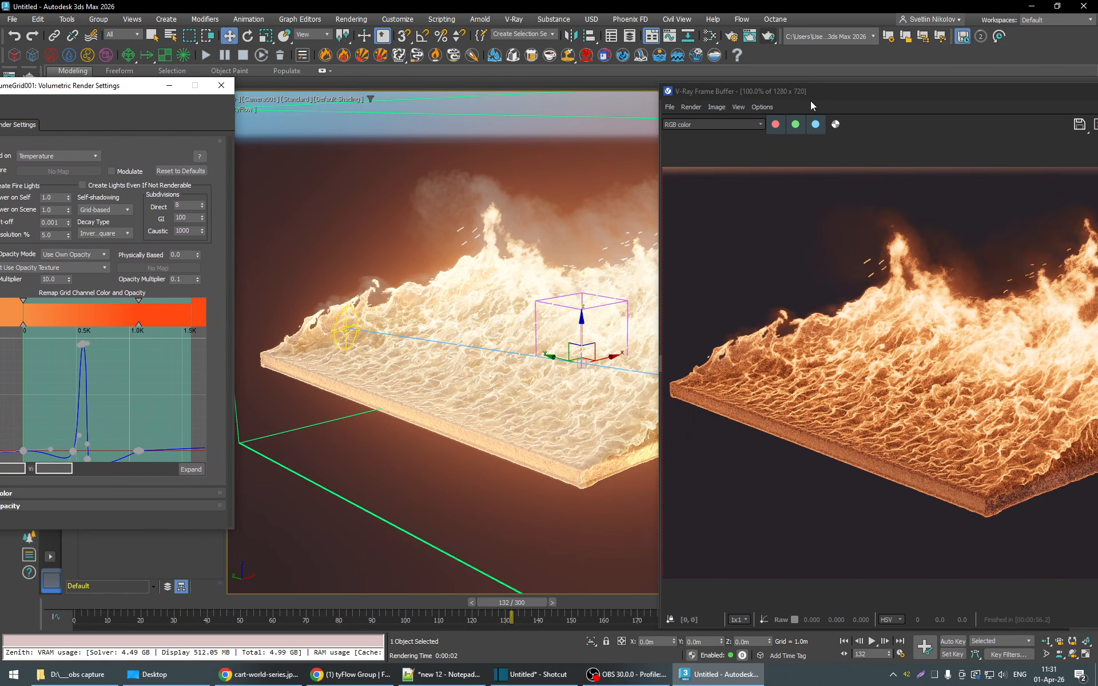
left_click_drag(811, 101, 799, 78)
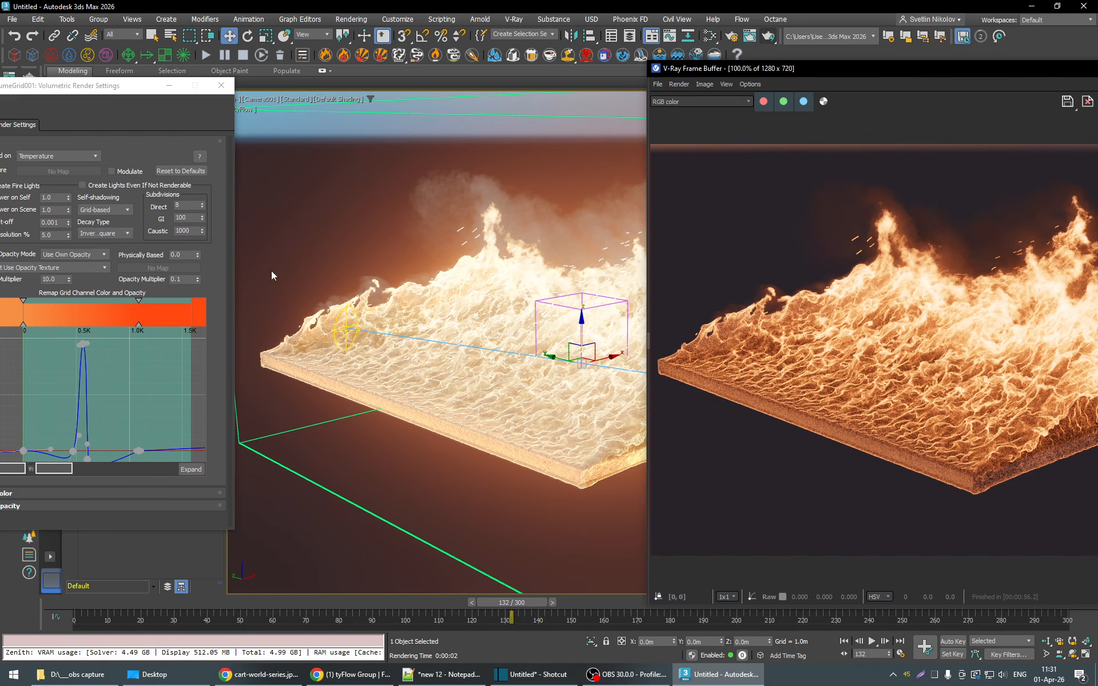
left_click_drag(110, 88, 155, 71)
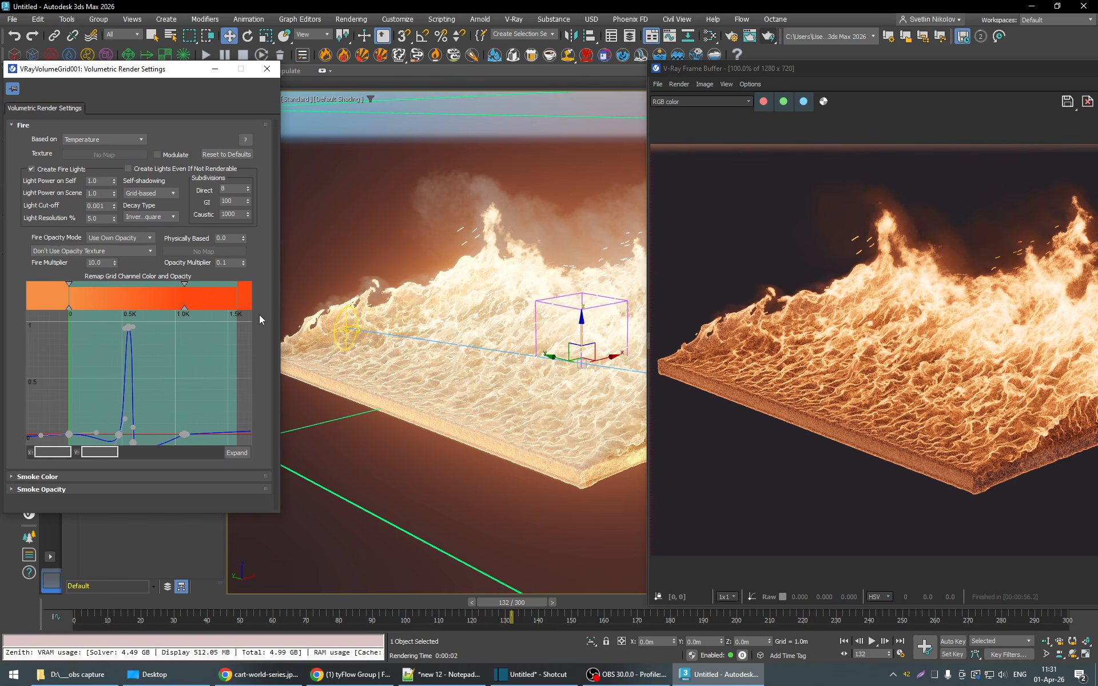
left_click_drag(27, 259, 16, 260)
type("50")
key("Return")
- Test-render frame 132 with the Fire Multiplier at 50, inspect the fire brightness, and stop and close the render
left_click_drag(1017, 73, 810, 74)
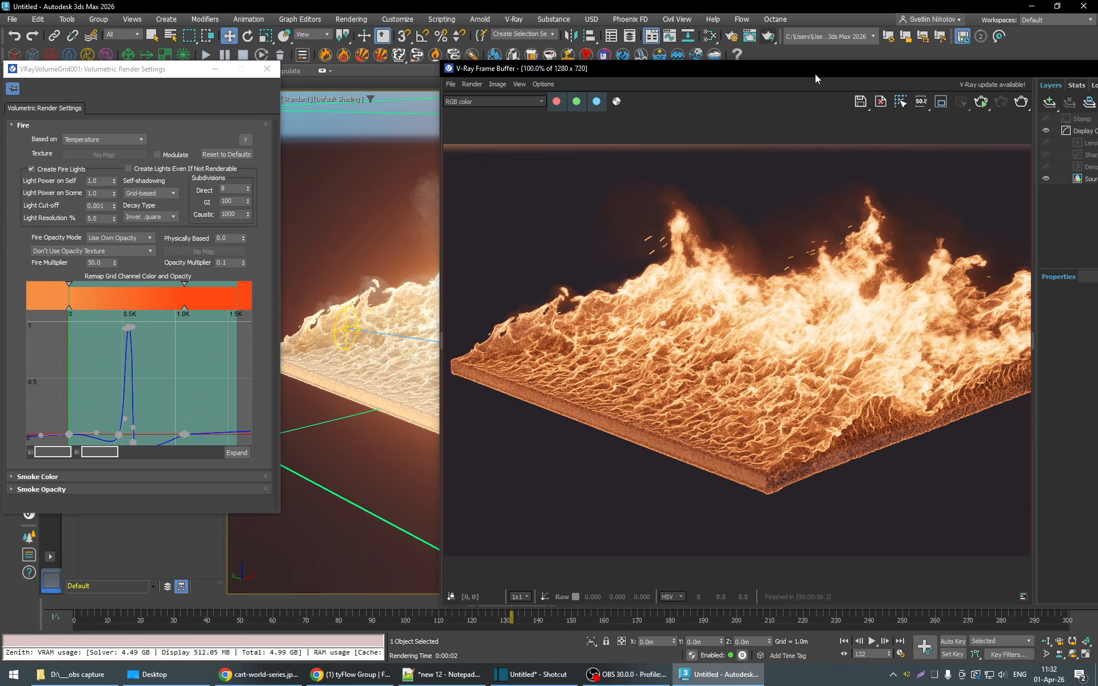
left_click(1023, 104)
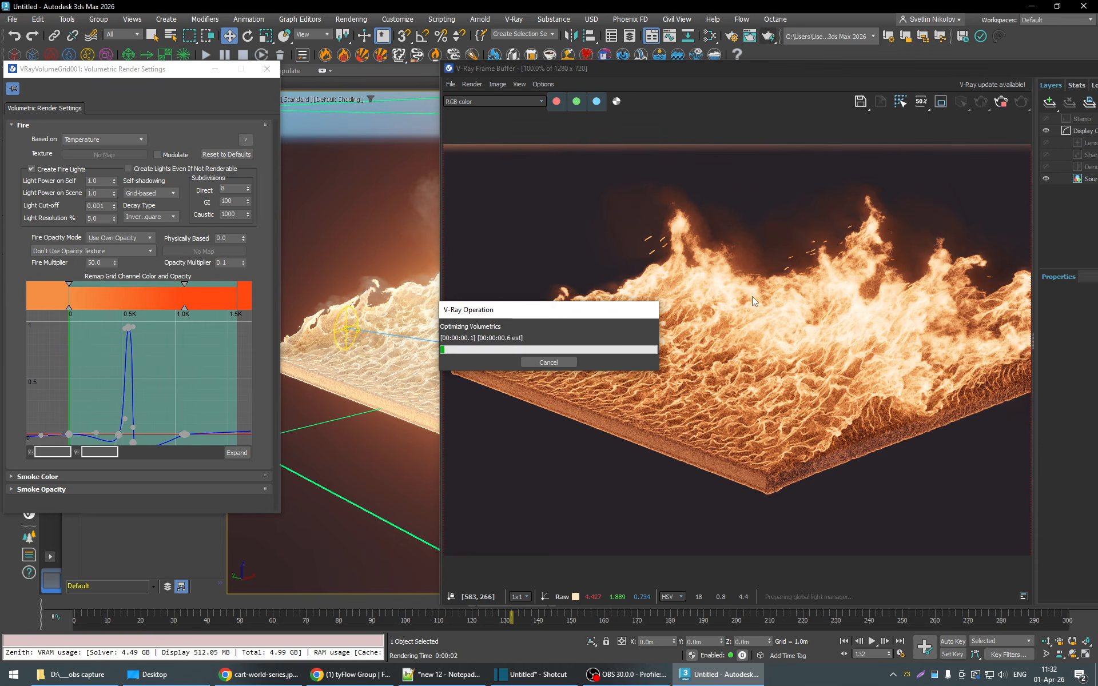
left_click_drag(663, 67, 800, 67)
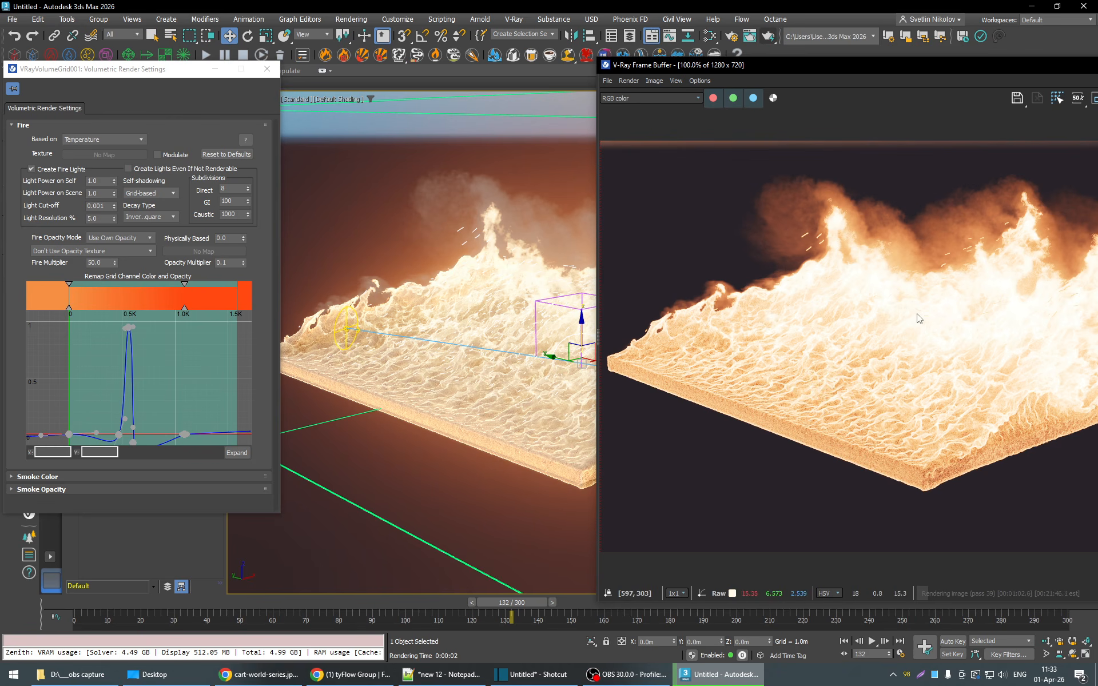
left_click_drag(864, 68, 891, 111)
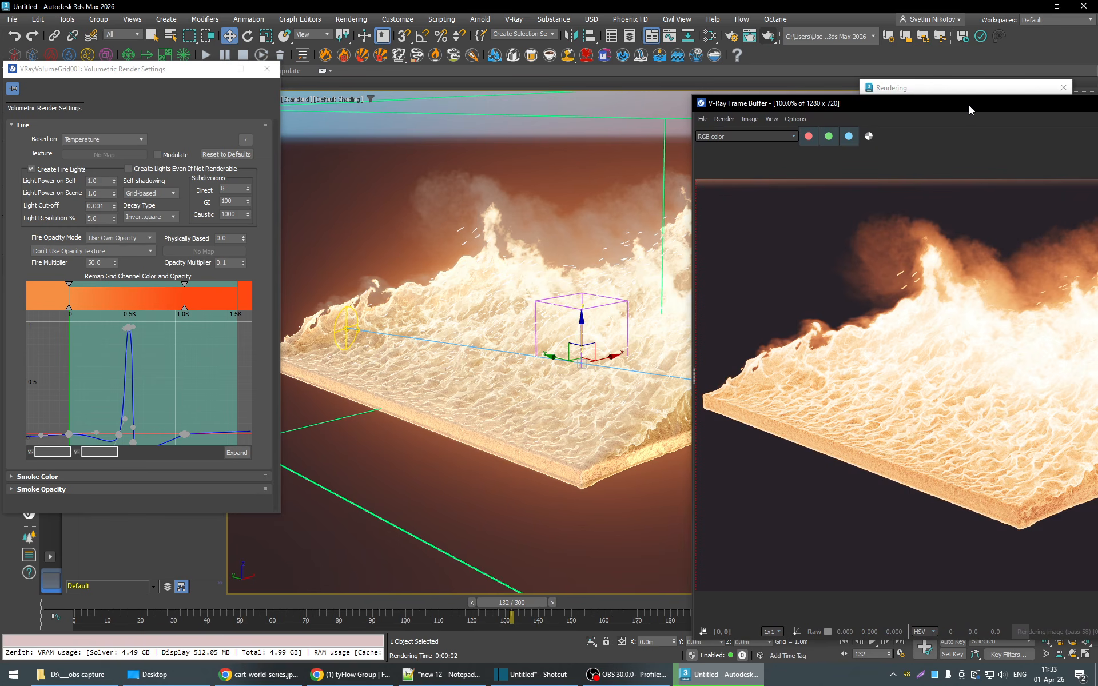
left_click_drag(969, 105, 911, 107)
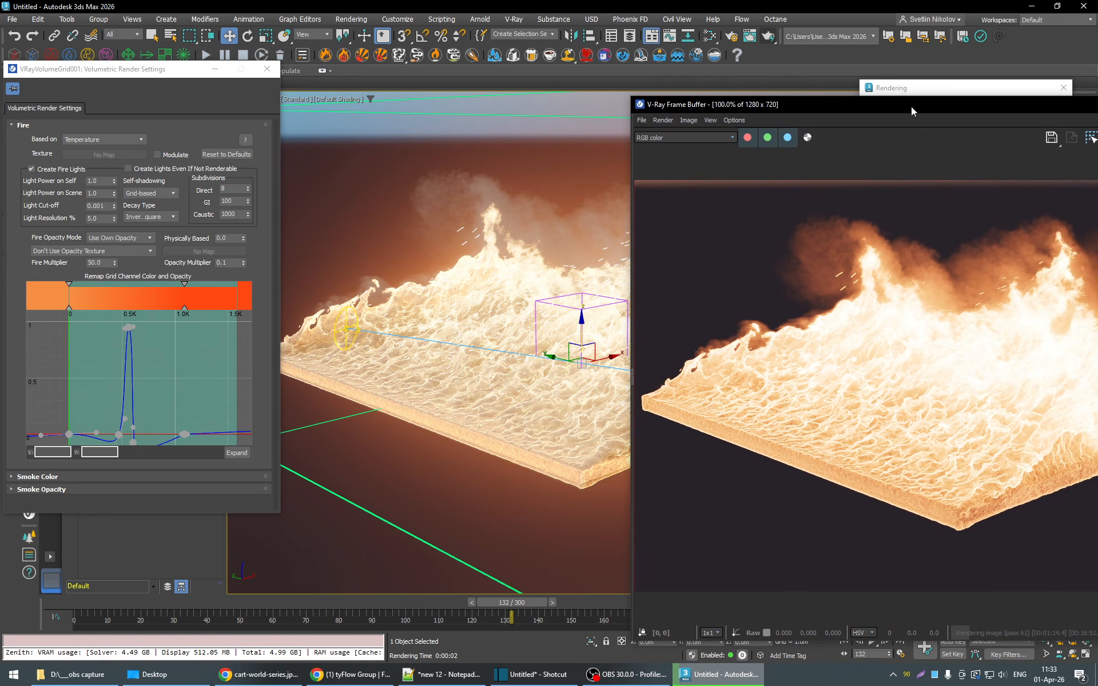
double_click(910, 106)
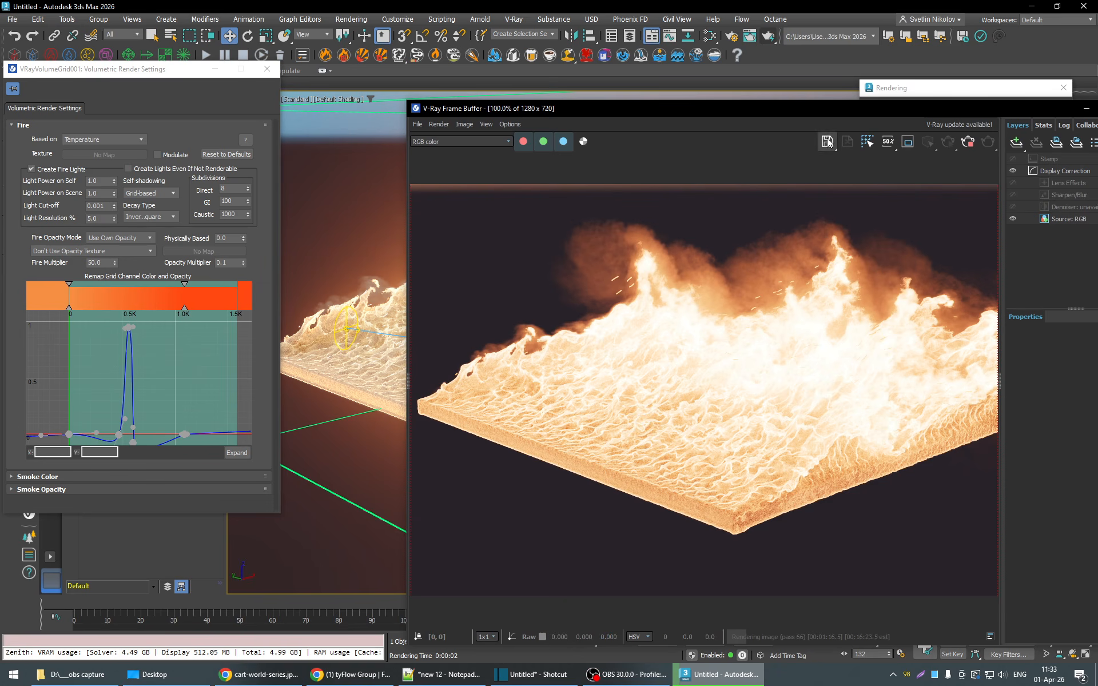
left_click_drag(801, 112, 625, 164)
left_click(1047, 107)
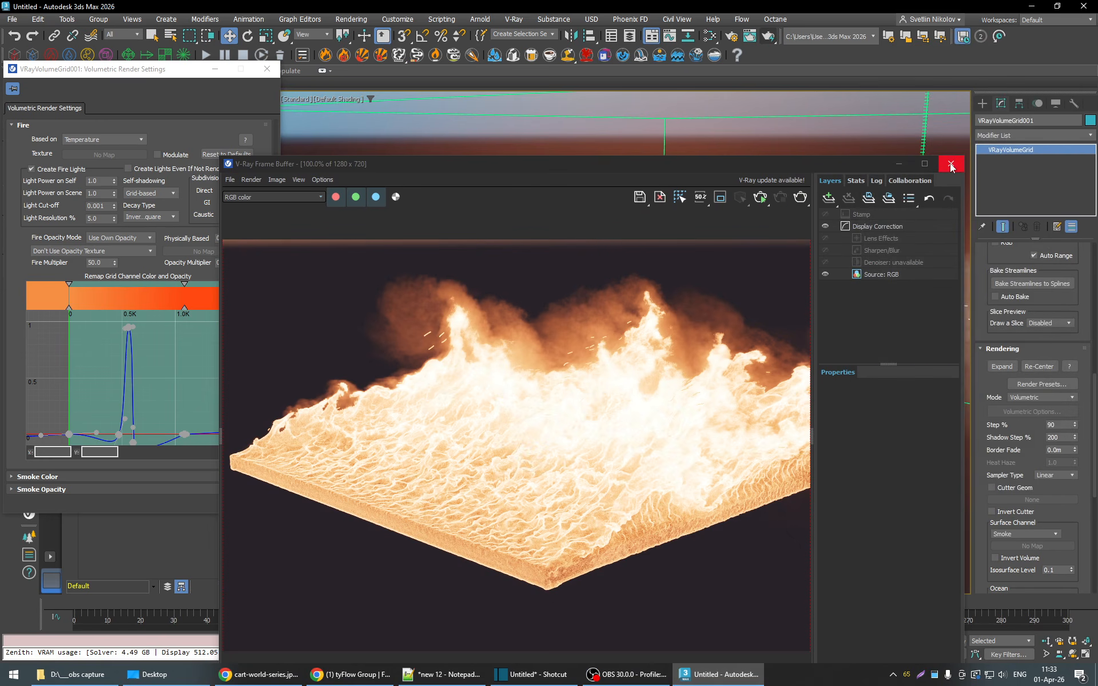
left_click(951, 165)
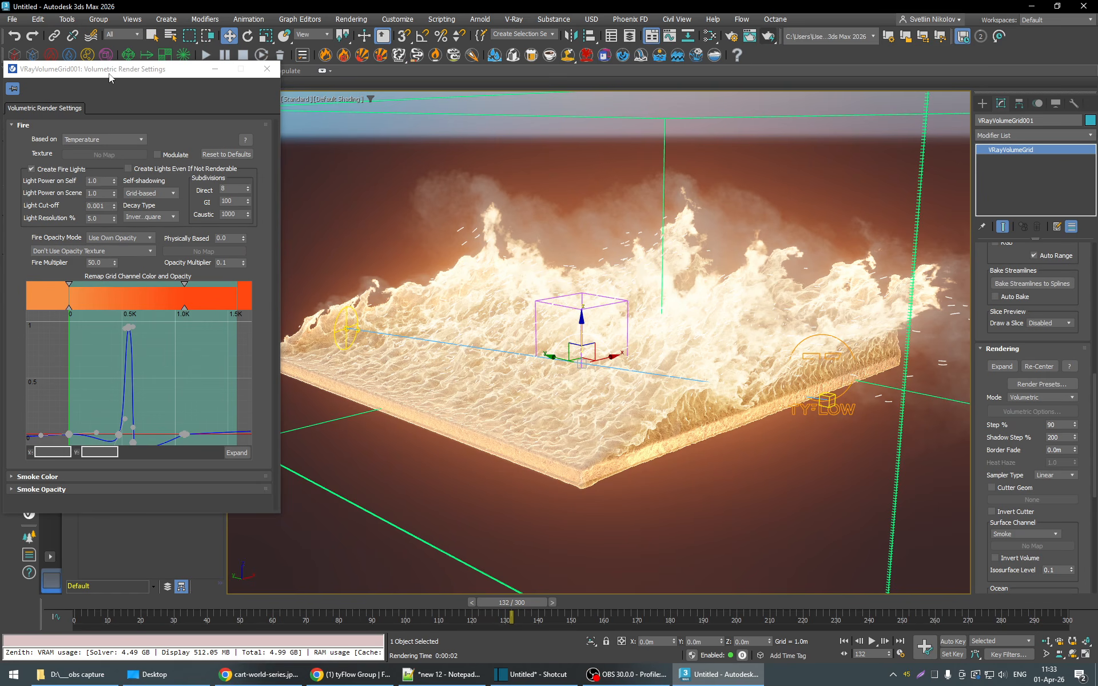
- Close the volumetric render settings and set the intensity multiplier of VRaySun001 to 0.4
left_click_drag(108, 74, 78, 159)
left_click(235, 156)
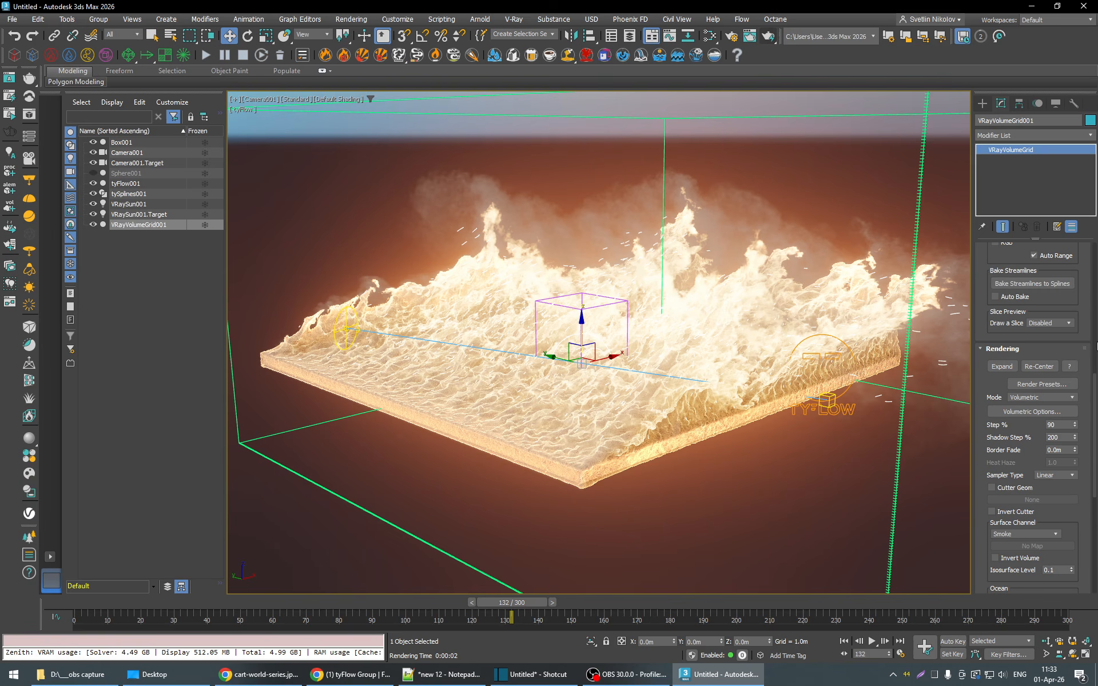
double_click(1056, 424)
left_click(129, 204)
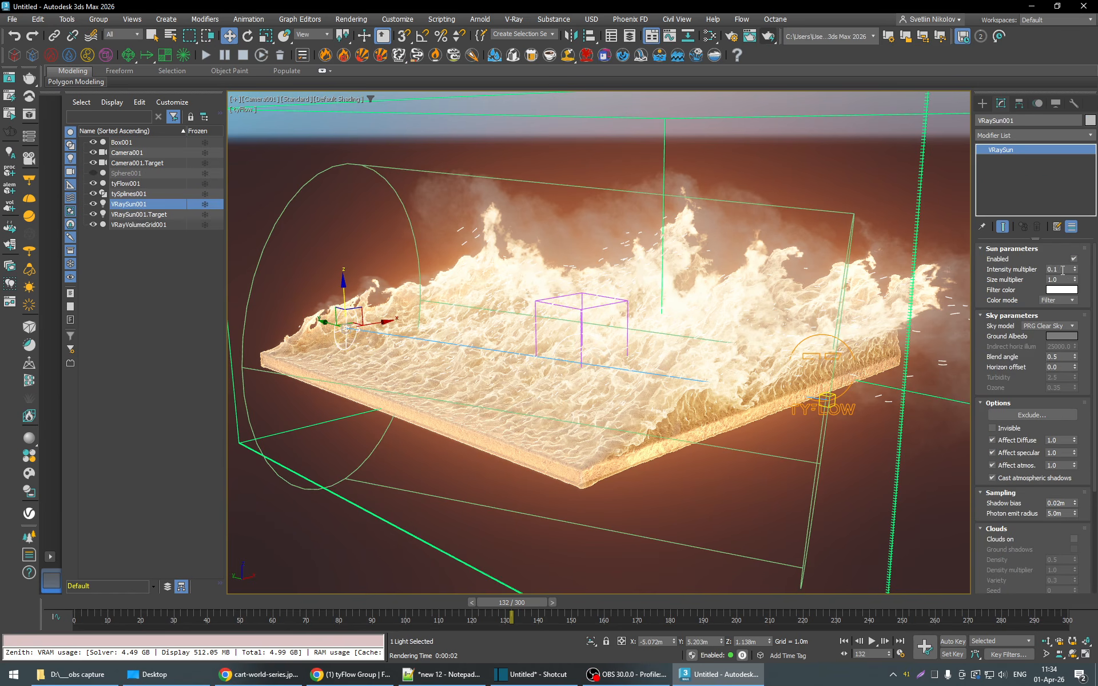
double_click(1067, 270)
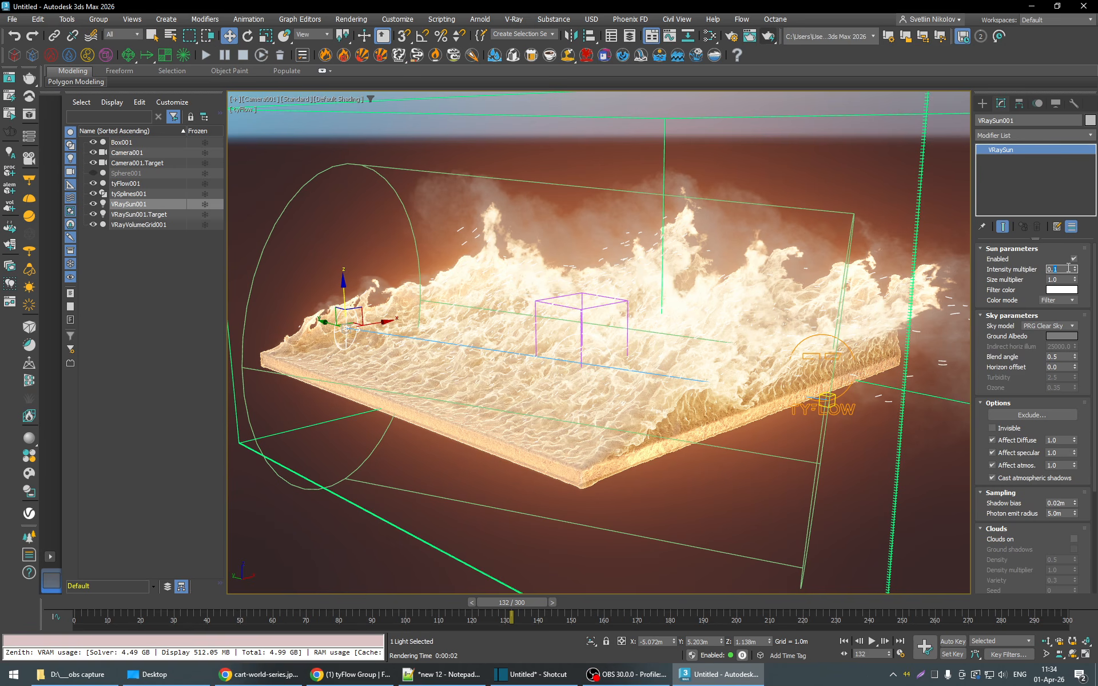
type("0.4")
key("Return")
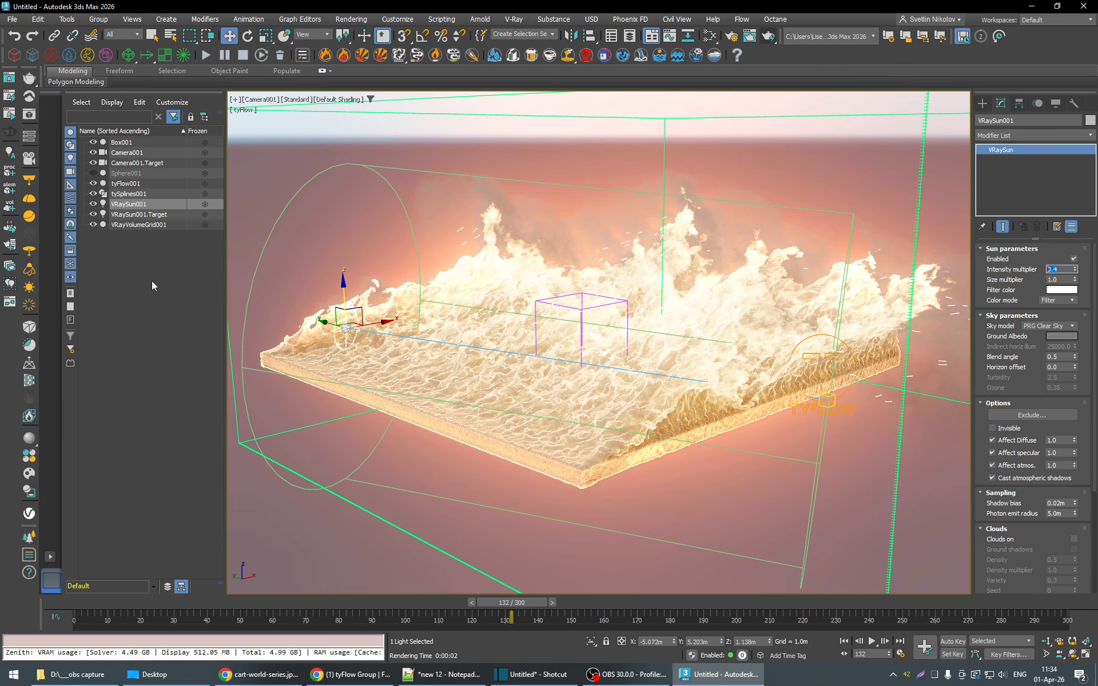
left_click(1087, 347)
- Reopen the volumetric options of VRayVolumeGrid001 and set the Fire Multiplier to 35
left_click(131, 225)
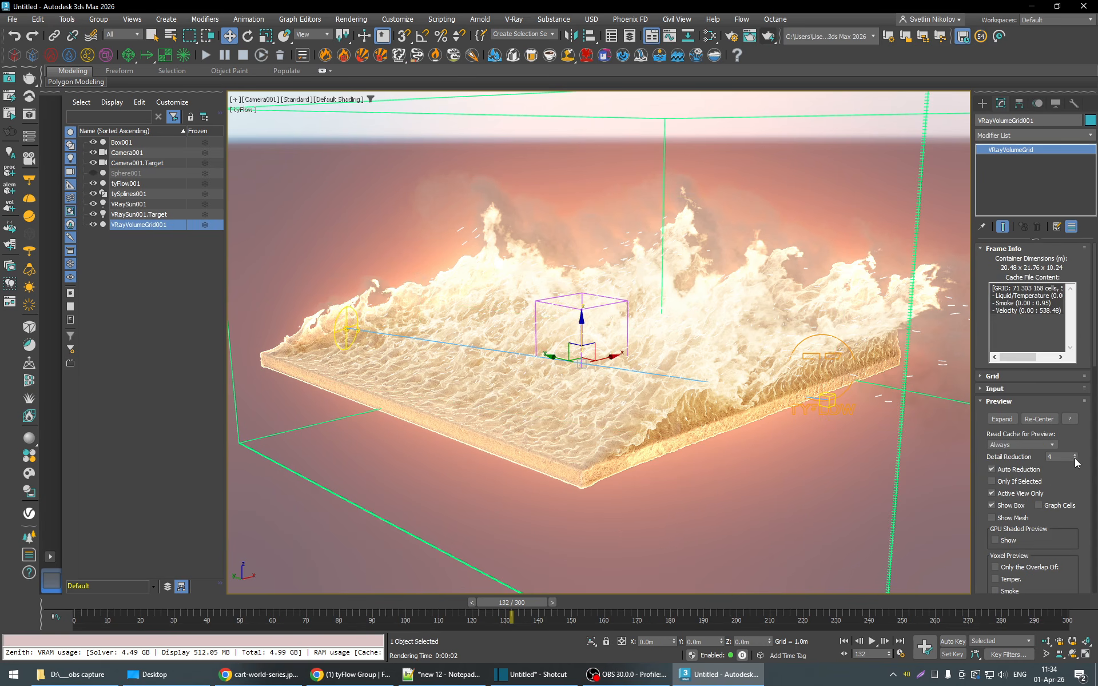
left_click(1081, 466)
scroll(1082, 465, "down", 5)
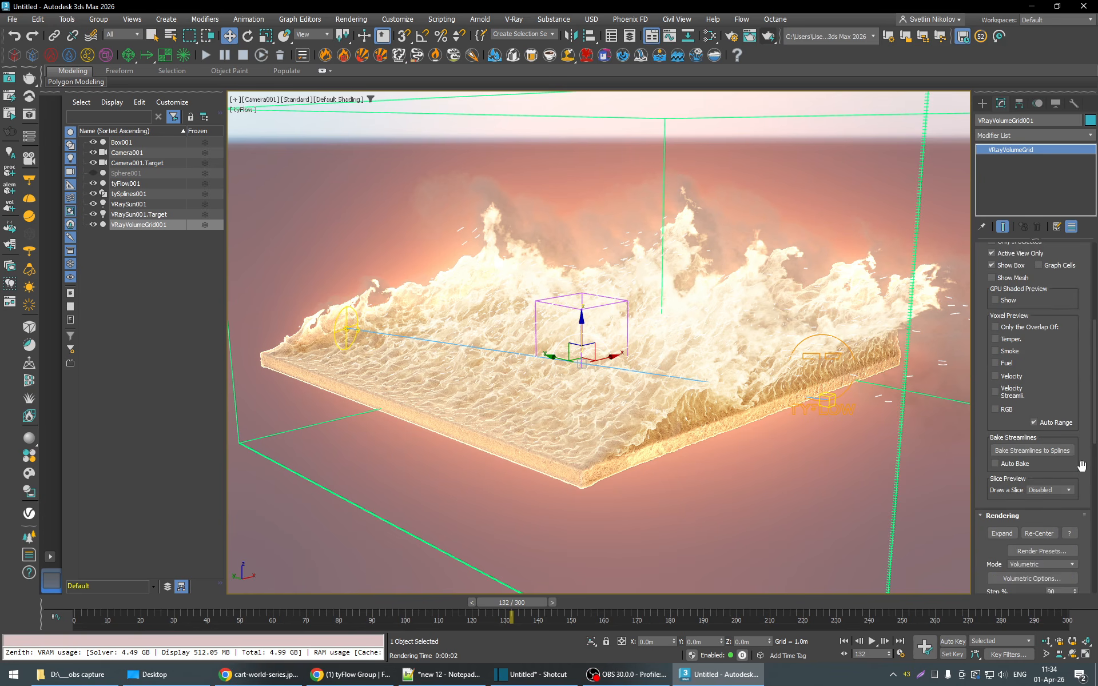
left_click(1026, 355)
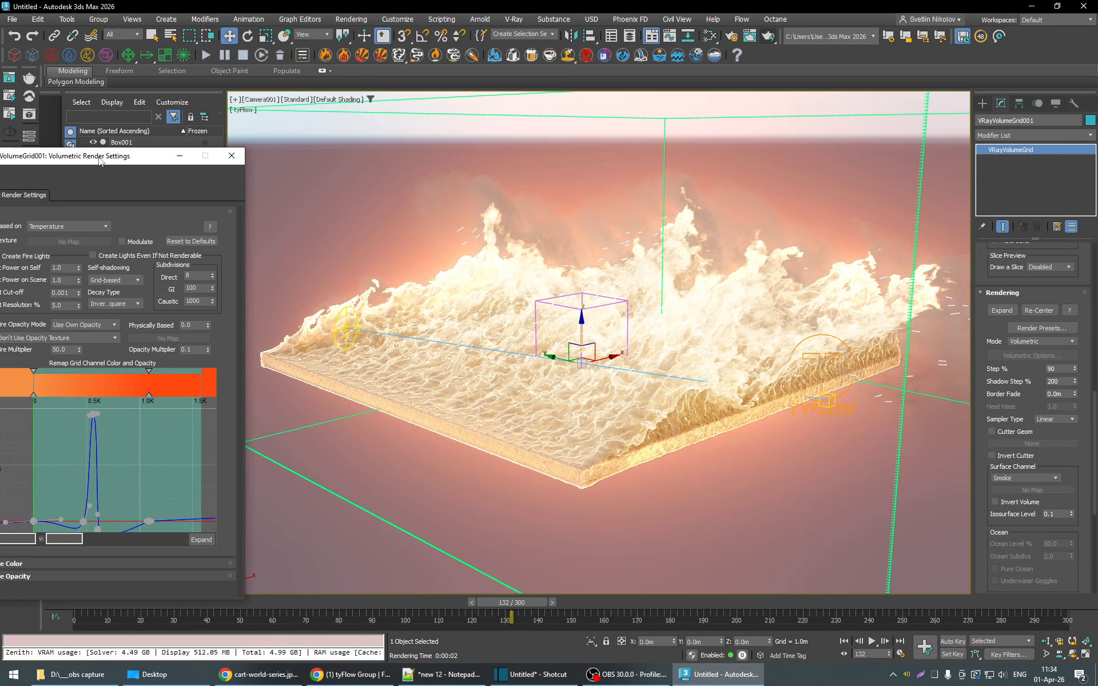
left_click(166, 324)
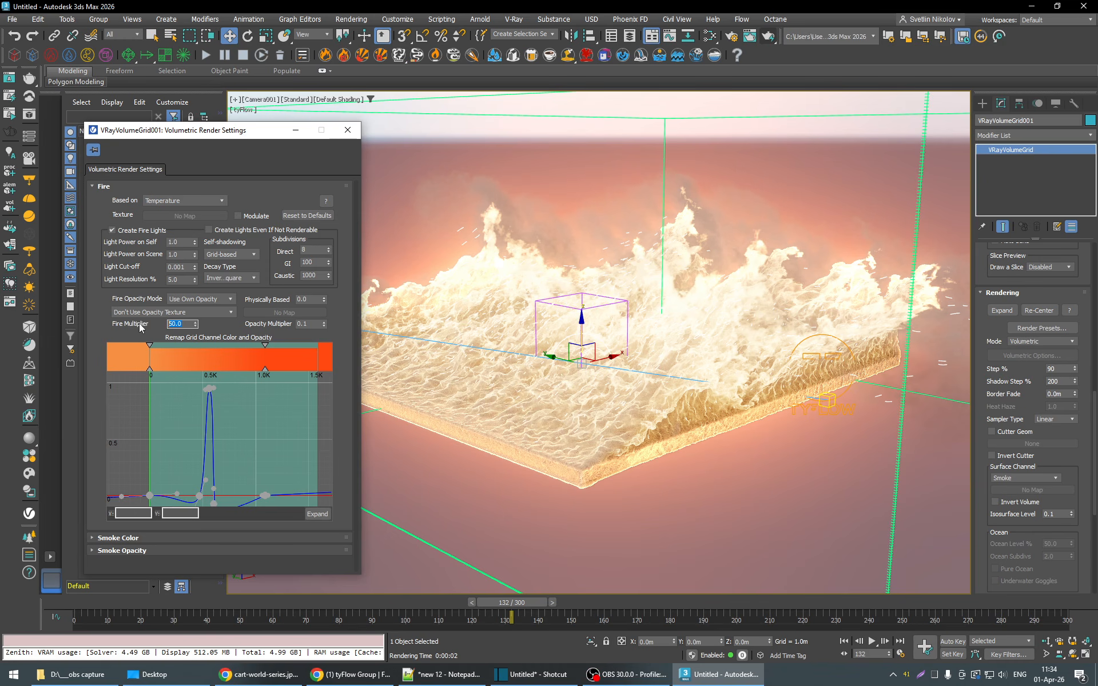
type("35")
key("Return")
left_click(353, 136)
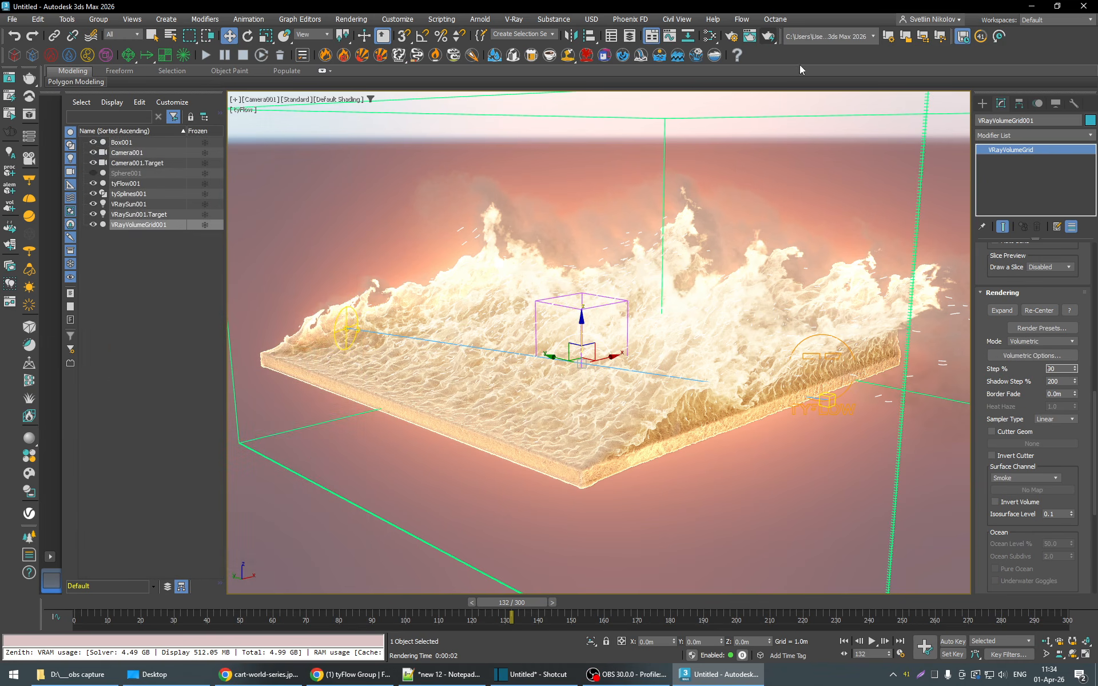
- Test-render frame 132 with the brighter sun and reduced fire multiplier, compare it with the viewport, and stop the render
left_click(770, 38)
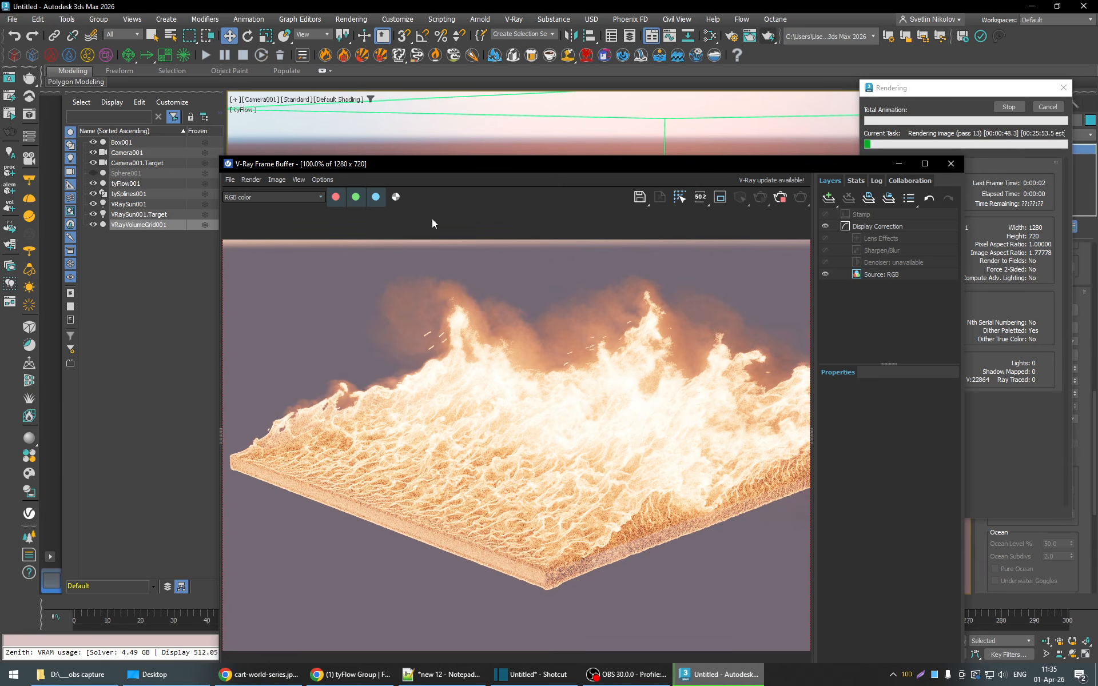
left_click_drag(406, 164, 845, 107)
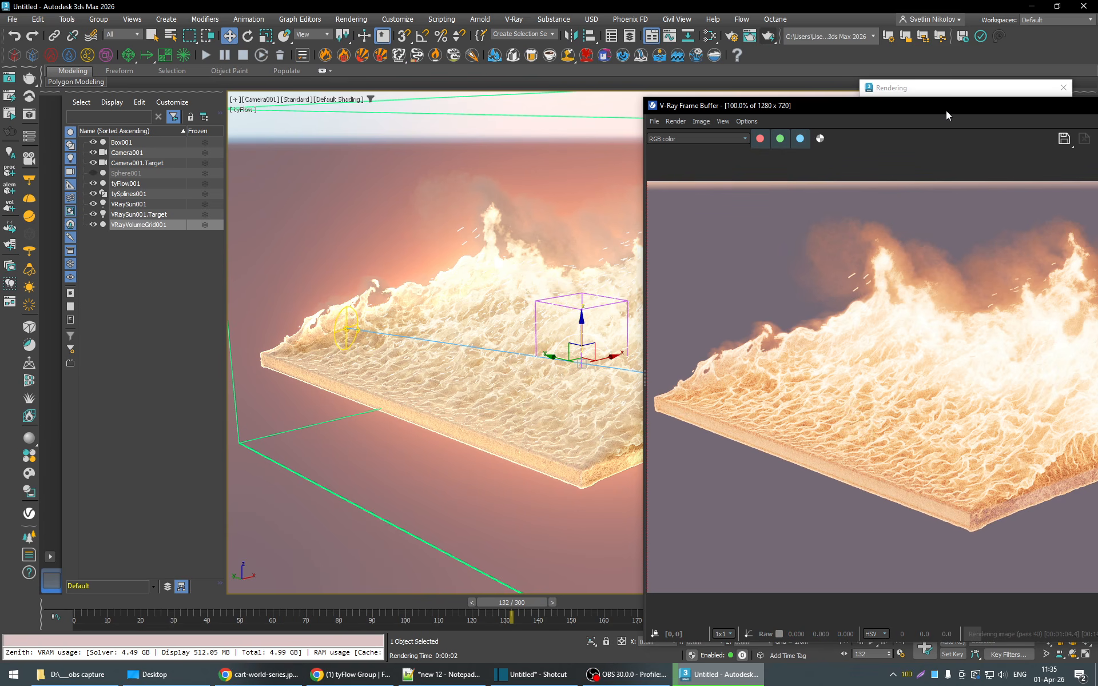
left_click_drag(955, 108, 503, 104)
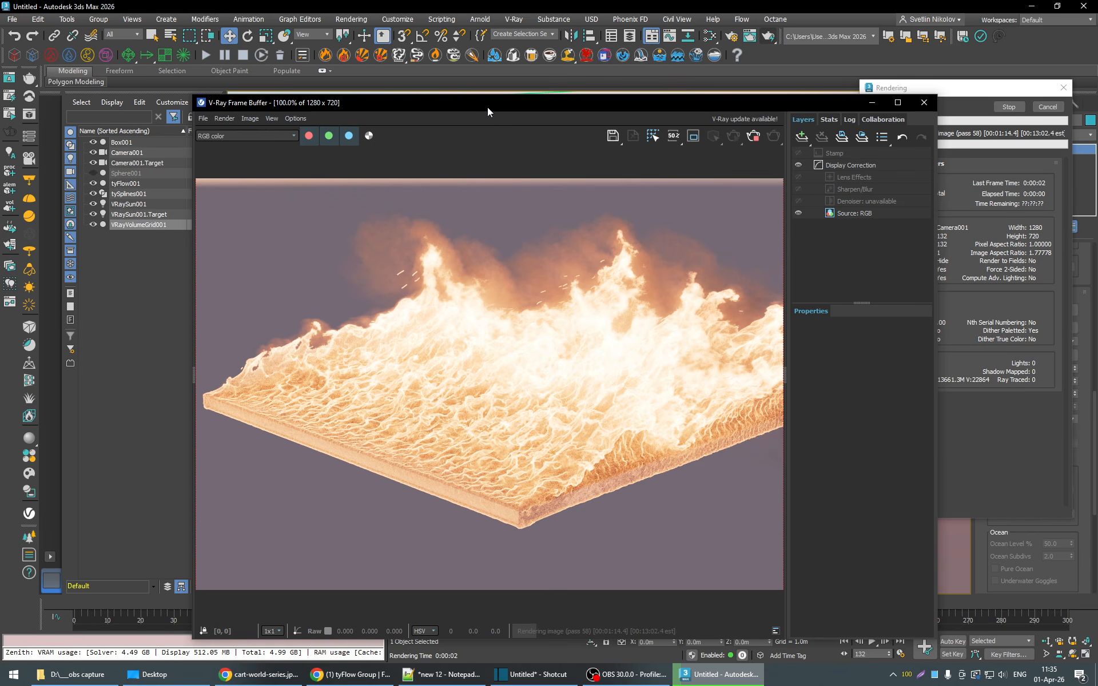
left_click(1045, 106)
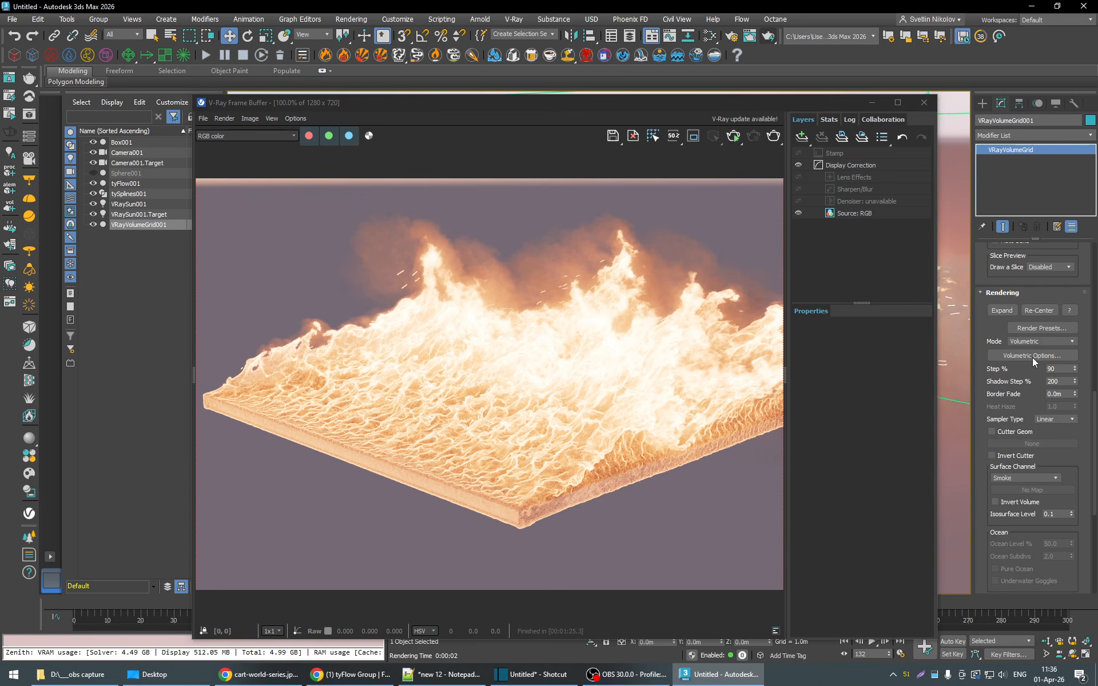
- Set the smoke's External Scatter Mult to 0.4 in the volumetric options, then test-render frame 132 and stop the render
left_click(1031, 358)
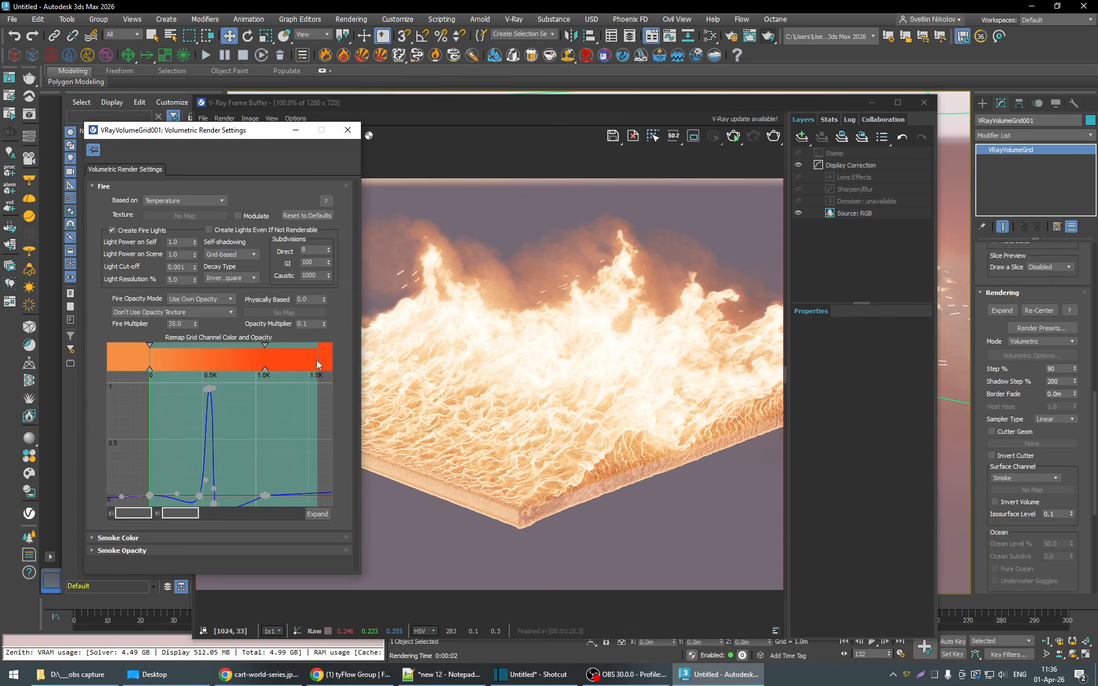
left_click(125, 538)
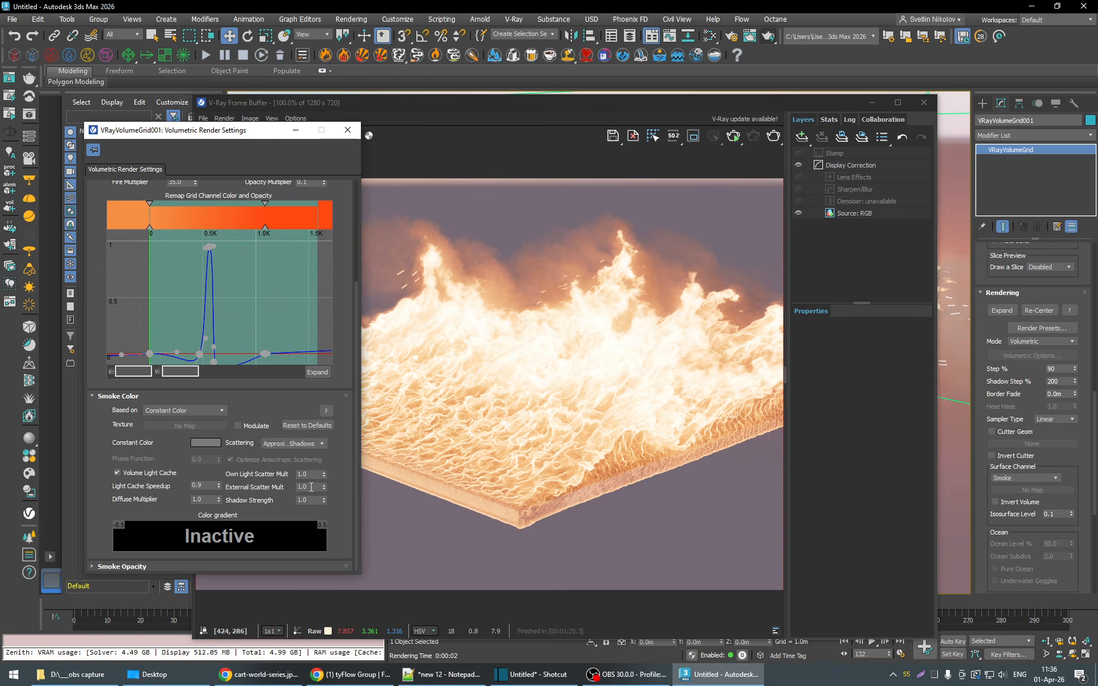
left_click_drag(309, 487, 289, 487)
type(".4")
key("Return")
left_click(347, 130)
left_click(752, 136)
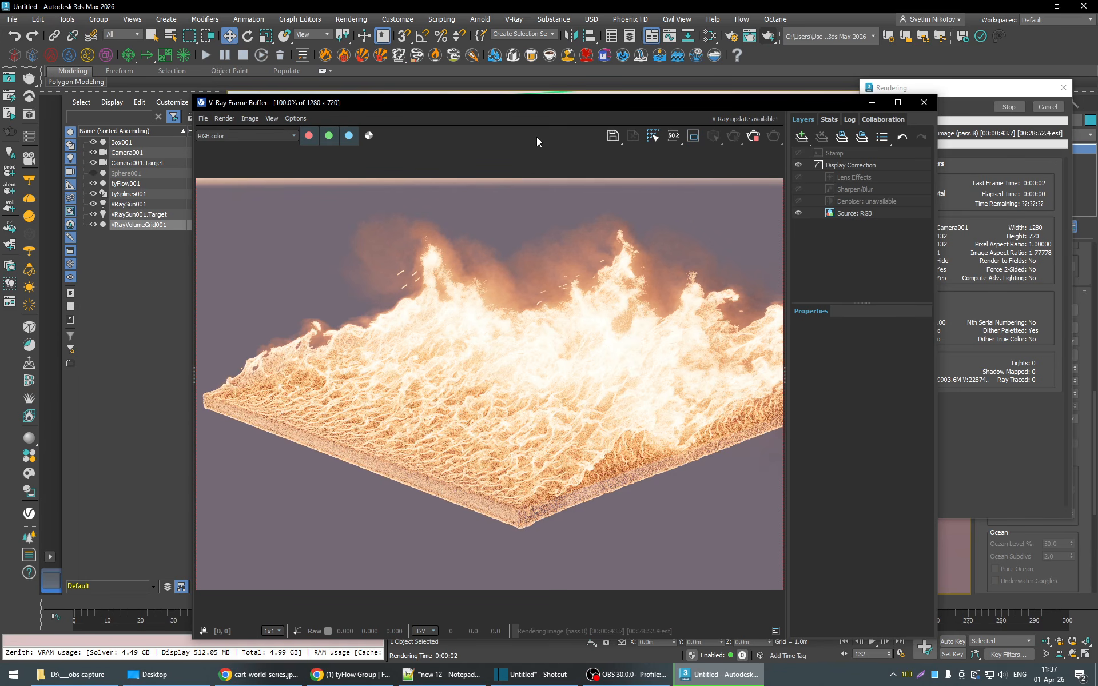
left_click(755, 136)
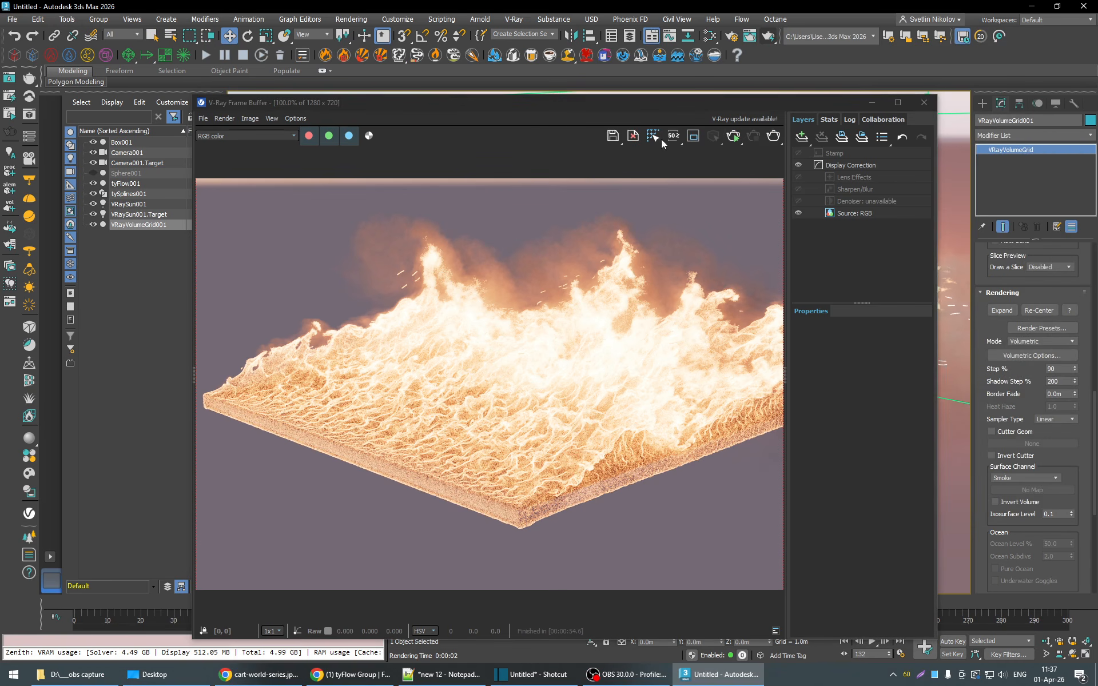
- Define a render region over the smoke between the two tall flame peaks and move the frame buffer off the settings
left_click(698, 137)
mouse_move(435, 215)
left_mouse_down()
mouse_move(457, 238)
mouse_move(577, 281)
left_mouse_up()
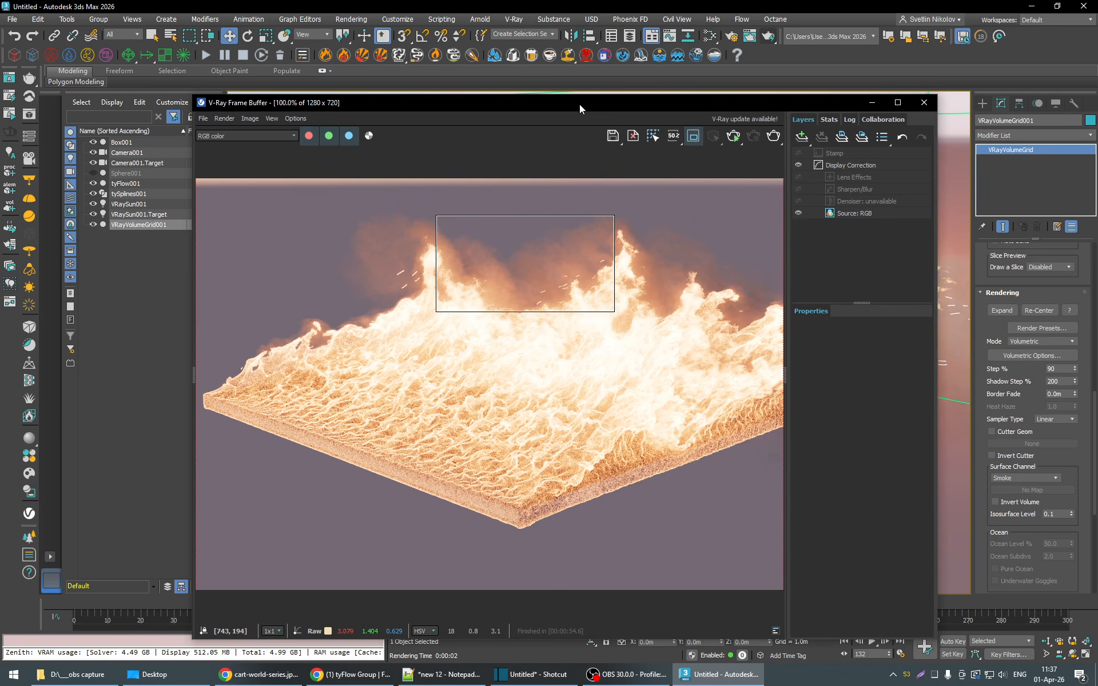
left_click_drag(579, 105, 698, 76)
- Reopen the volumetric options, set the smoke's External Scatter Mult to 0.1 and render the region
left_click(1037, 357)
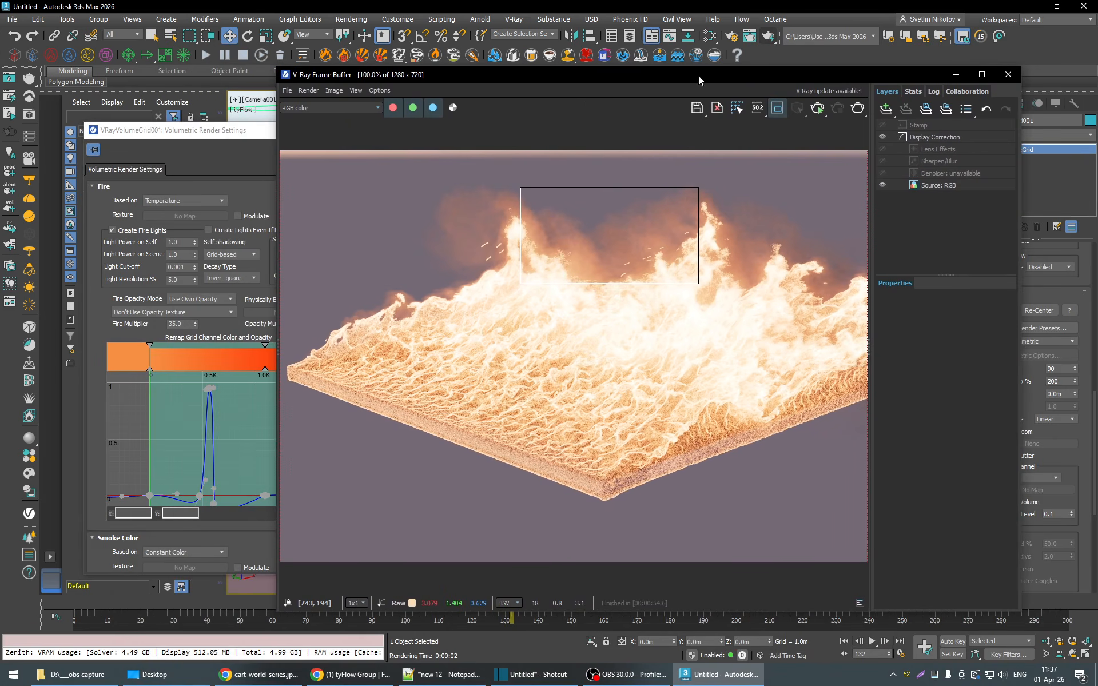
left_click_drag(209, 132, 187, 127)
scroll(321, 393, "down", 5)
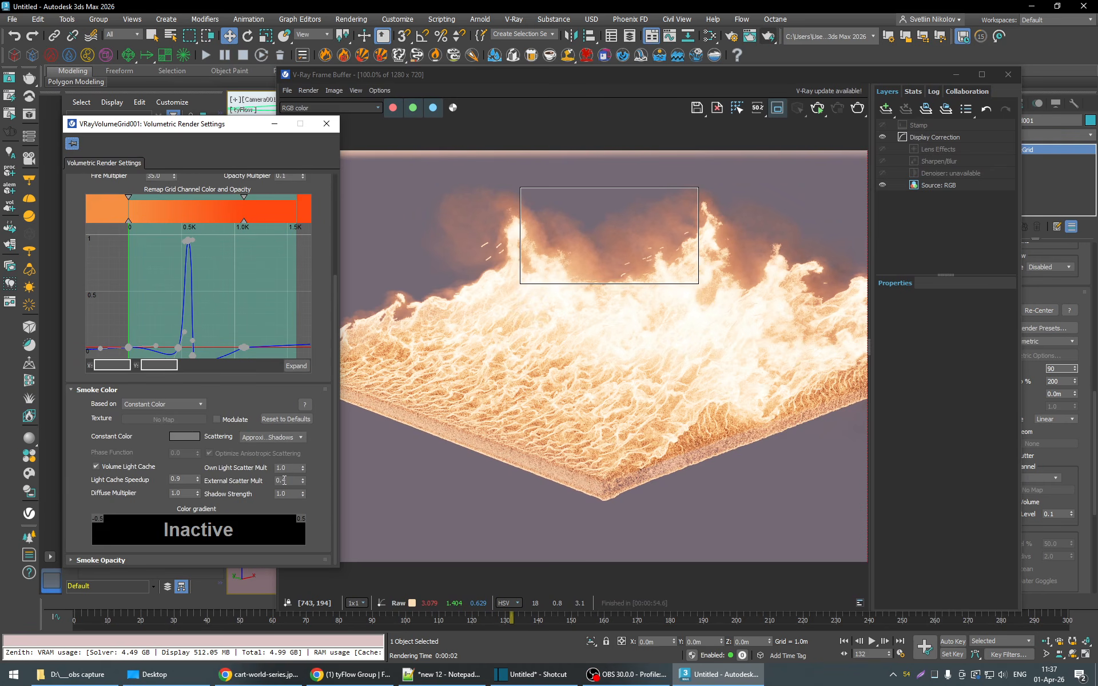
left_click(296, 481)
type("0.1")
key("Return")
left_click(857, 108)
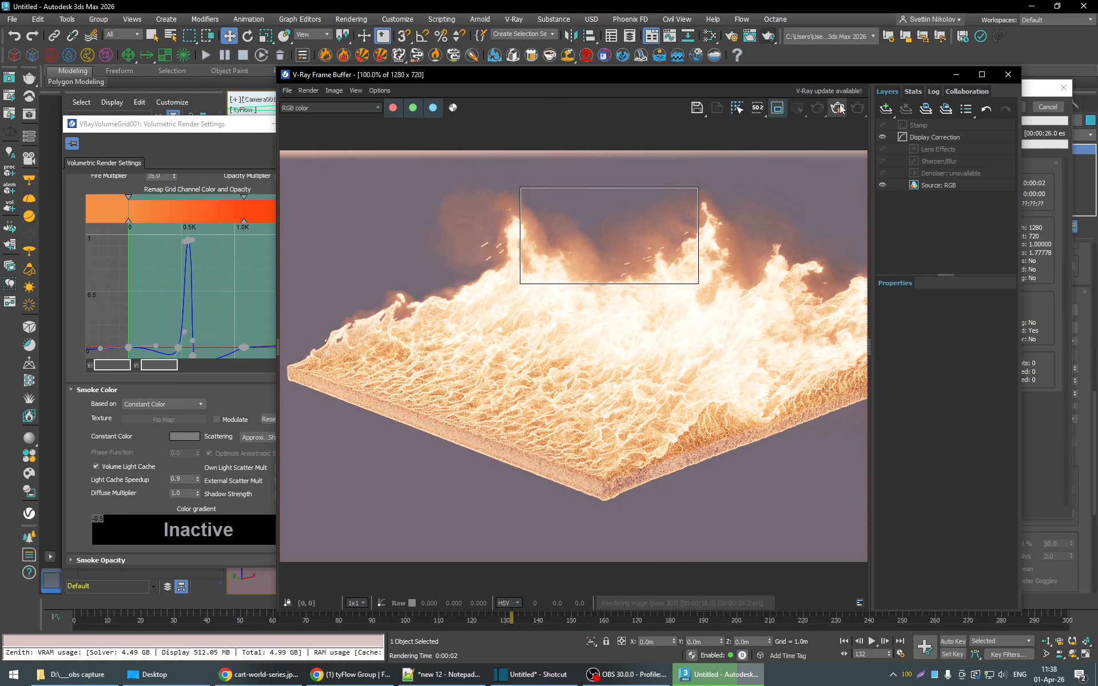
- Try the smoke color with Scattering set to Disabled and render the region to compare
left_click(77, 428)
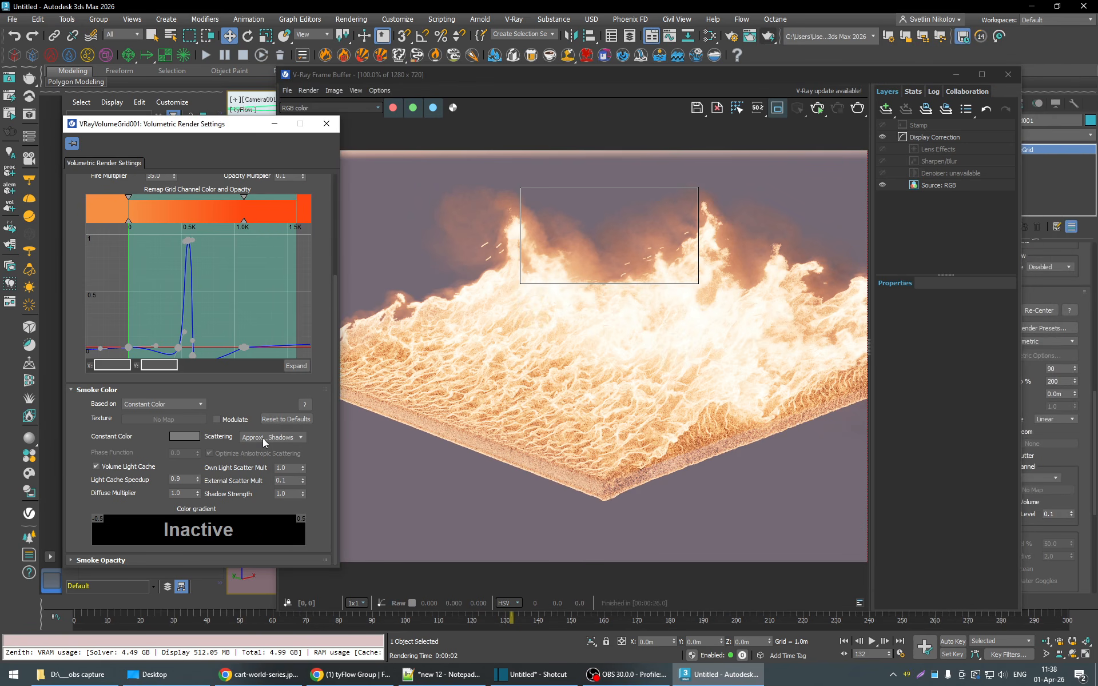
left_click(263, 438)
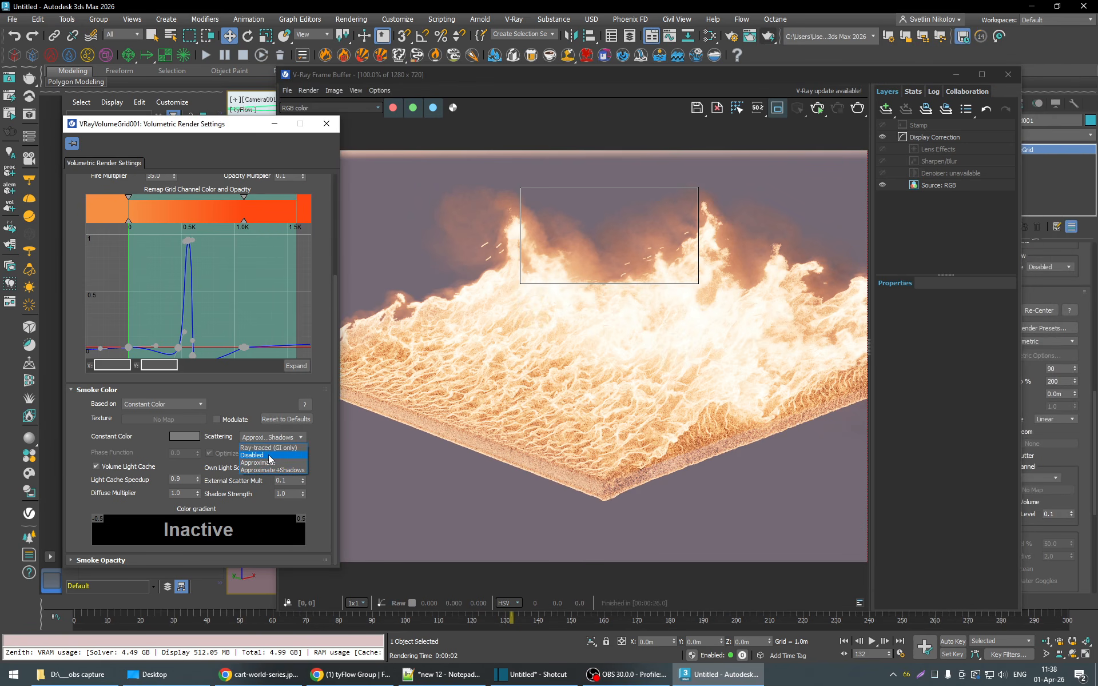
left_click(269, 455)
left_click(857, 116)
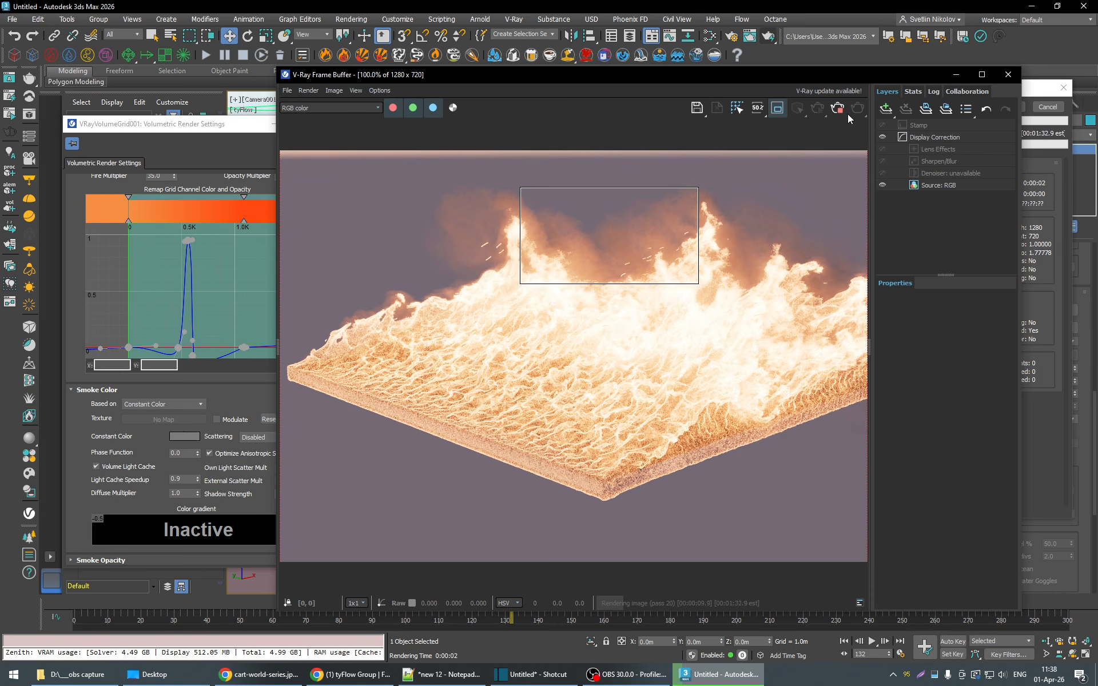
mouse_move(714, 76)
left_mouse_down()
mouse_move(839, 81)
mouse_move(728, 69)
left_mouse_up()
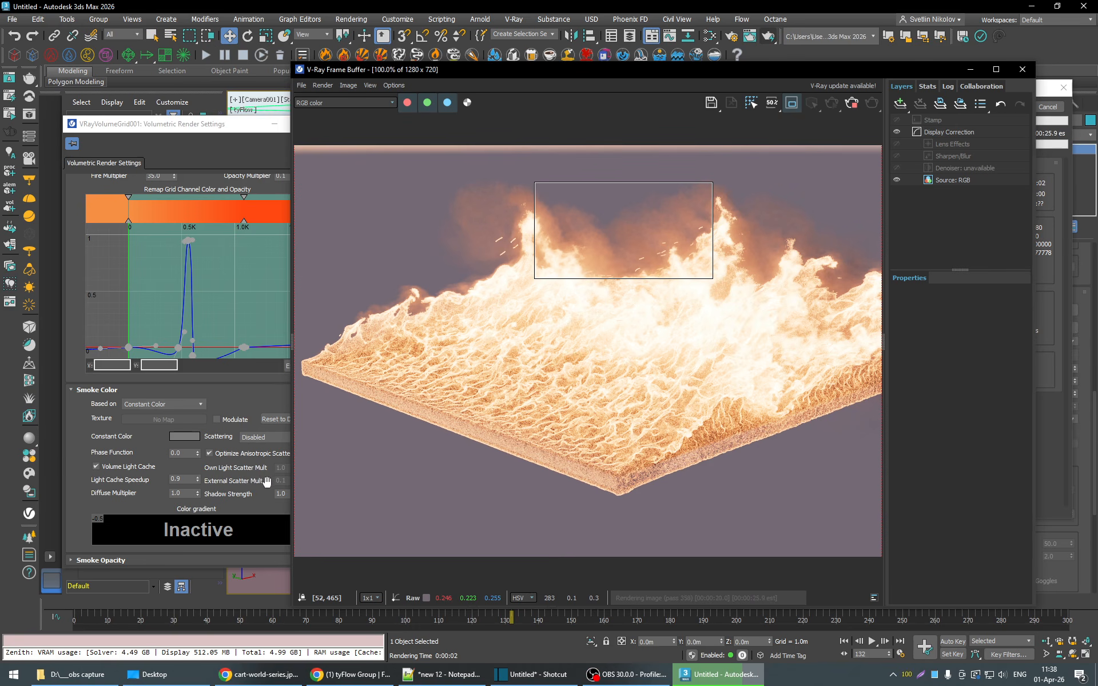
- Return the smoke color's Scattering mode to Approximate+Shadows
left_click(264, 438)
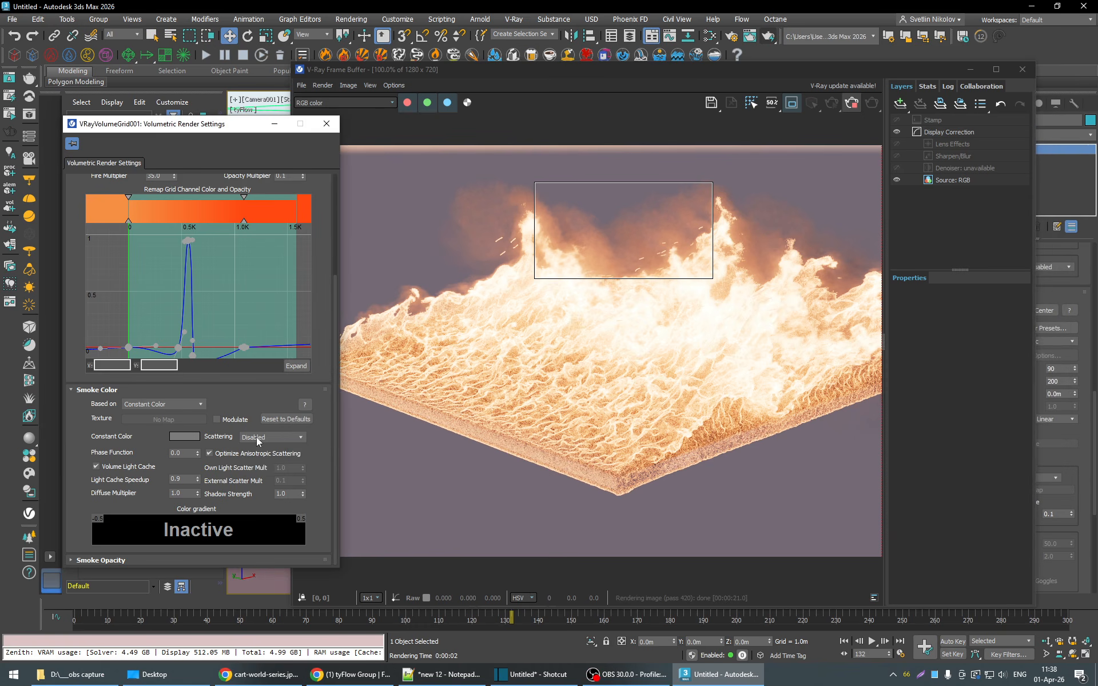
left_click(272, 469)
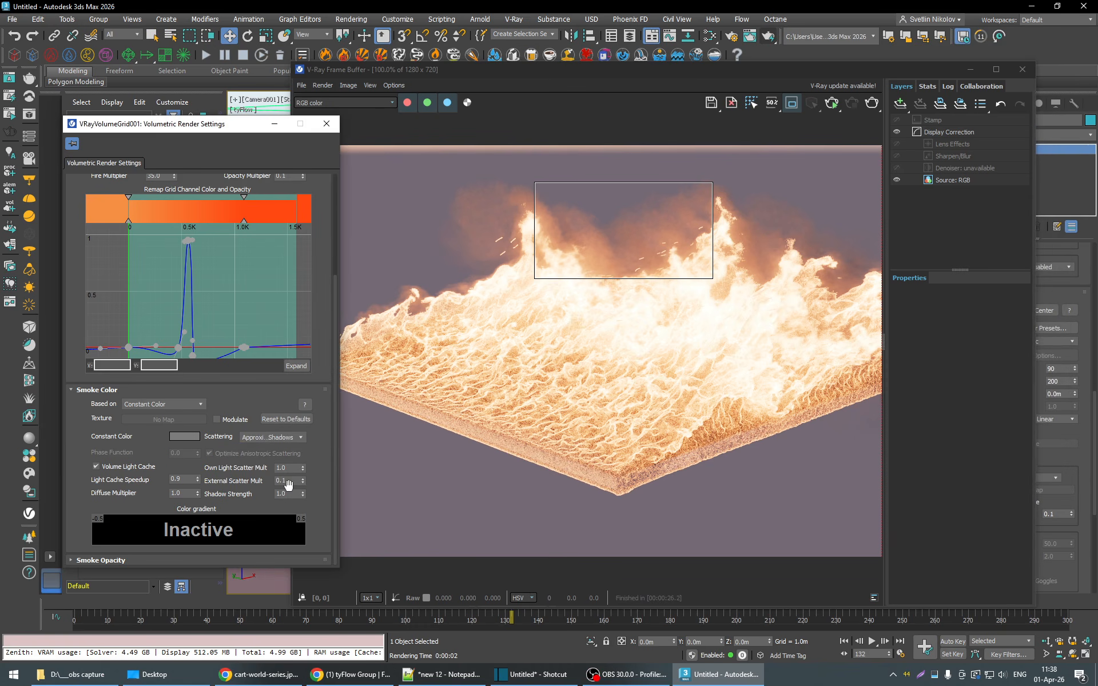
left_click(297, 483)
left_click(302, 484)
- Set Simple Smoke Opacity to 0.8 in the Smoke Opacity settings and render the region
left_click(221, 560)
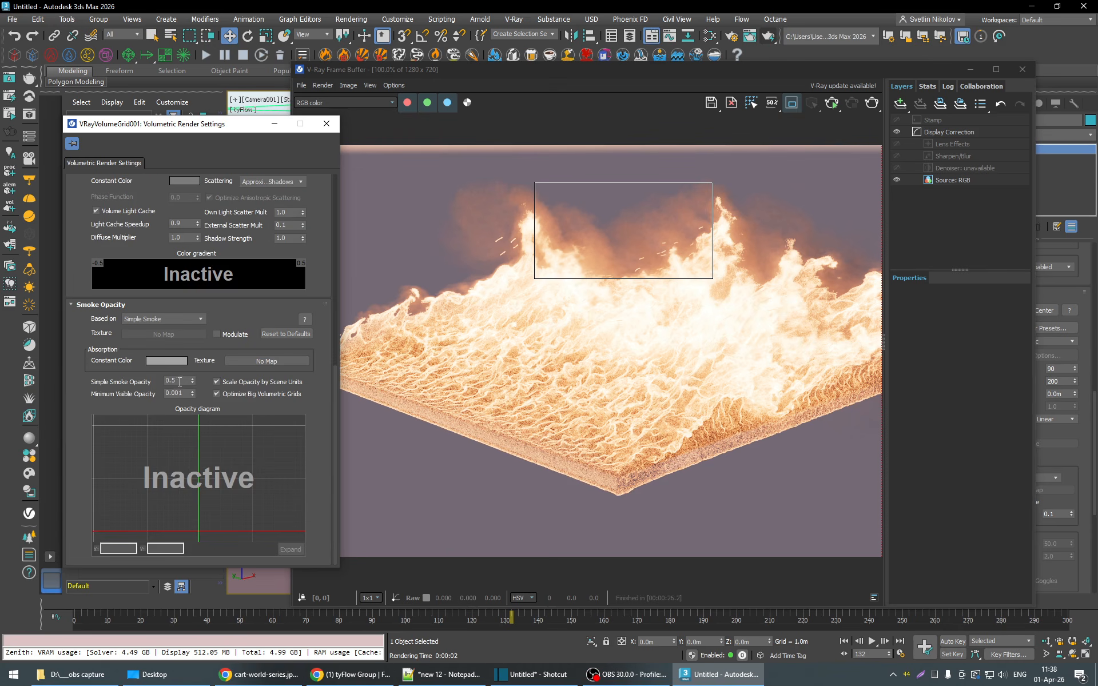
left_click(185, 381)
left_click(872, 102)
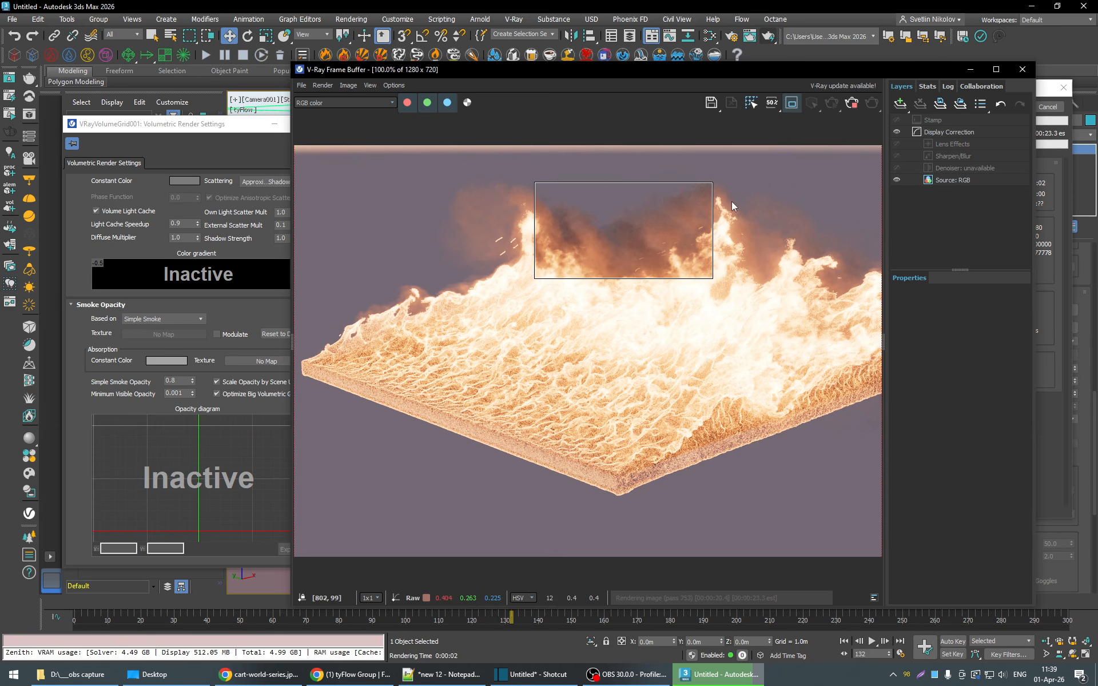
- Inspect the alpha channel of the region render and return to the RGB color view
left_click(465, 103)
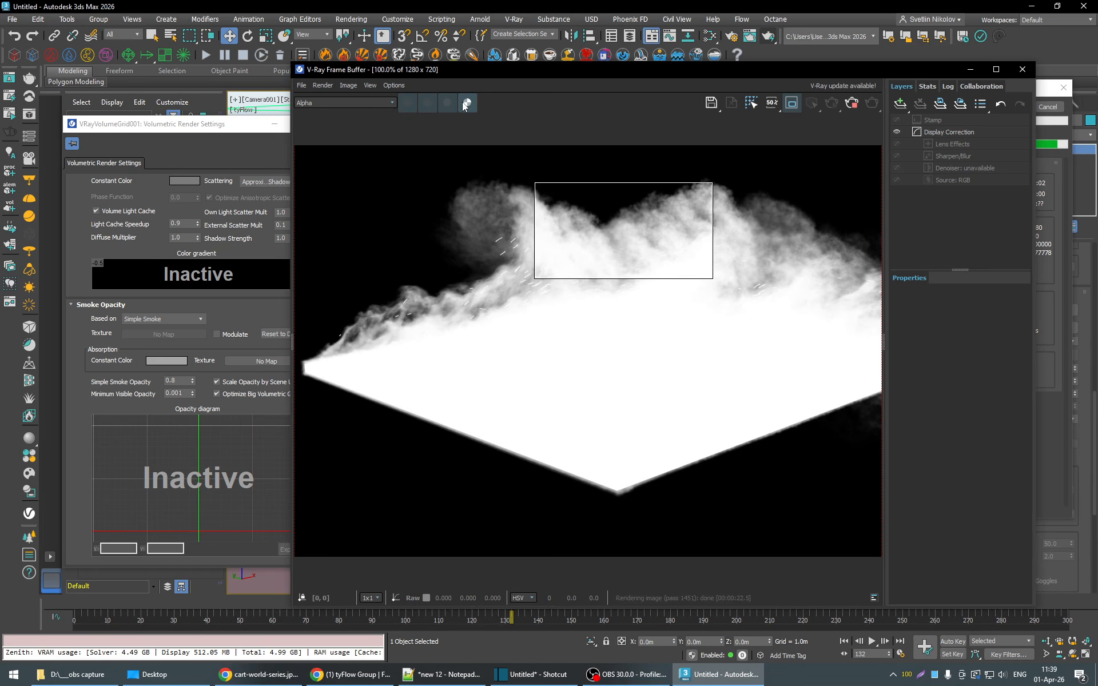
left_click(467, 104)
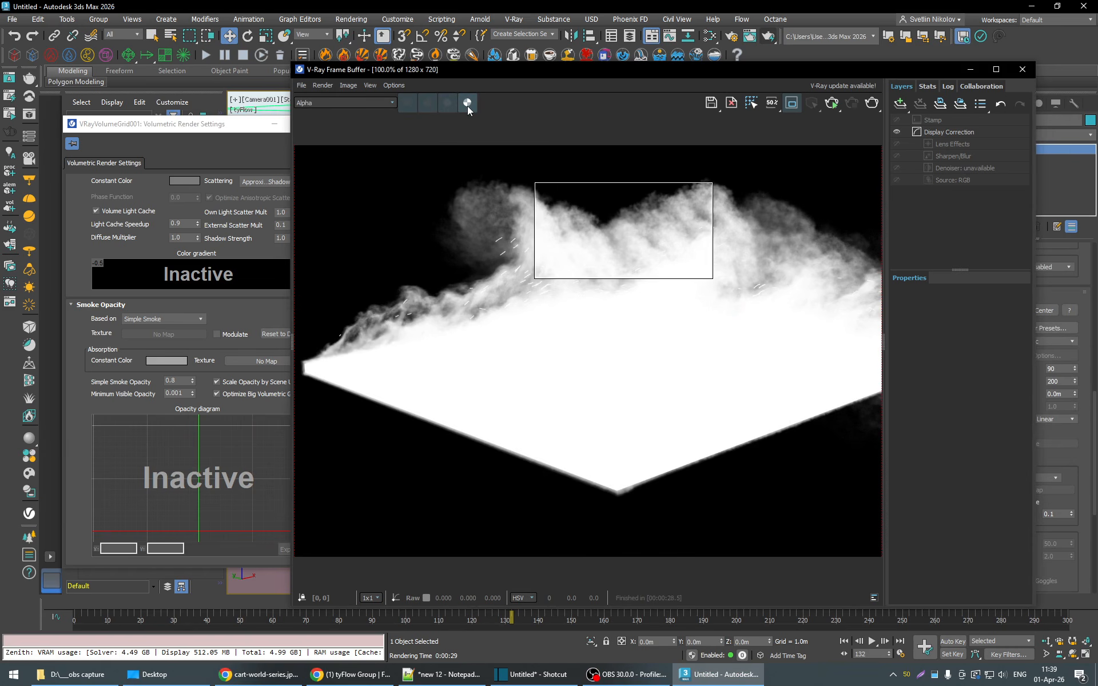
left_click(467, 105)
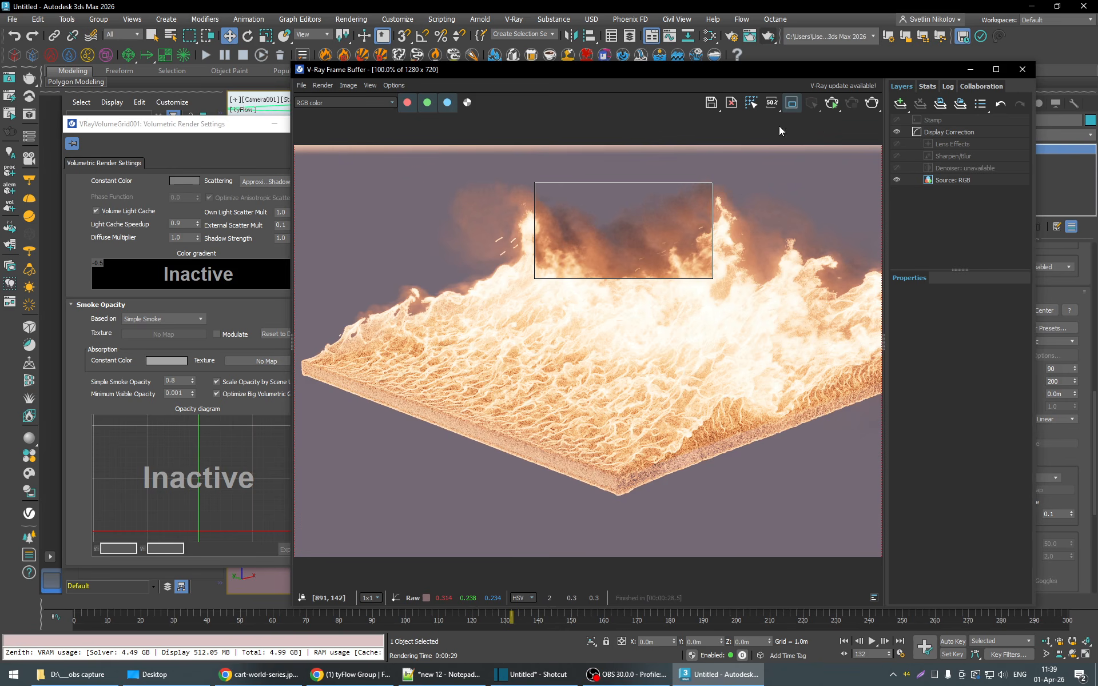
- Turn off the render region, test-render the whole of frame 132 and stop the render
left_click(789, 105)
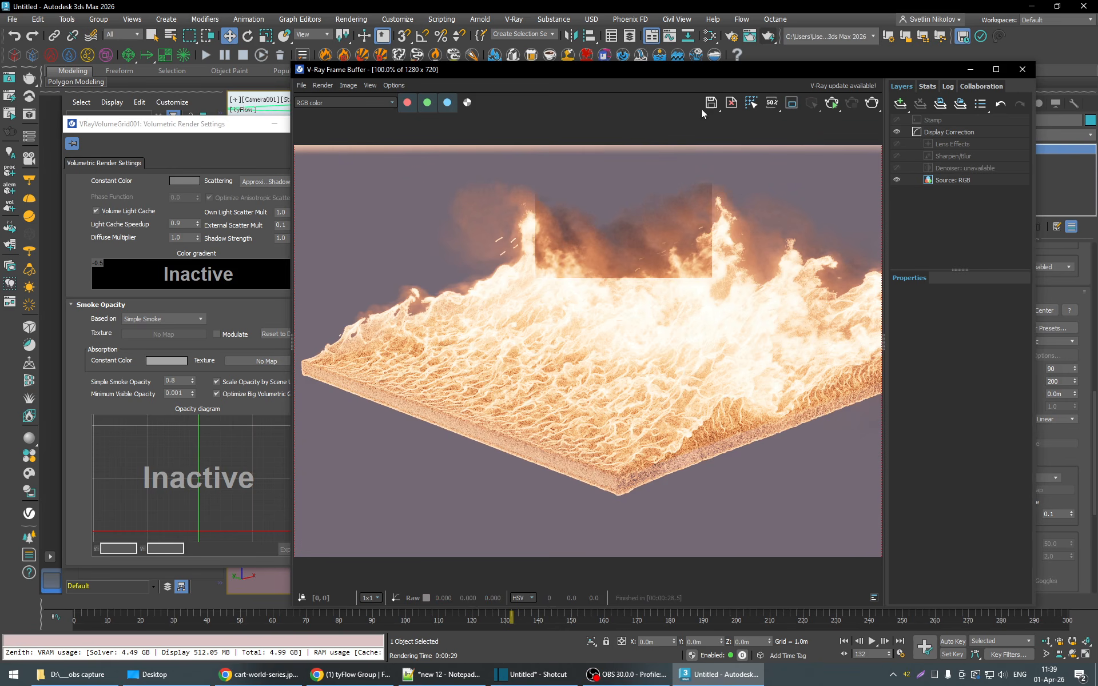
left_click(869, 104)
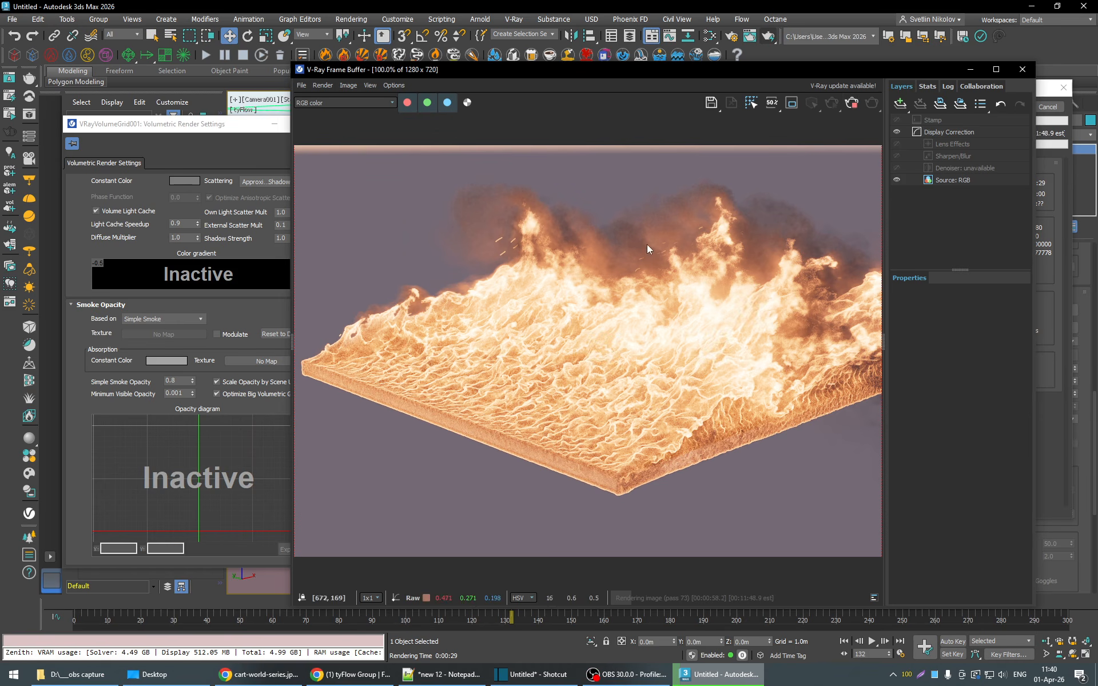
left_click(851, 101)
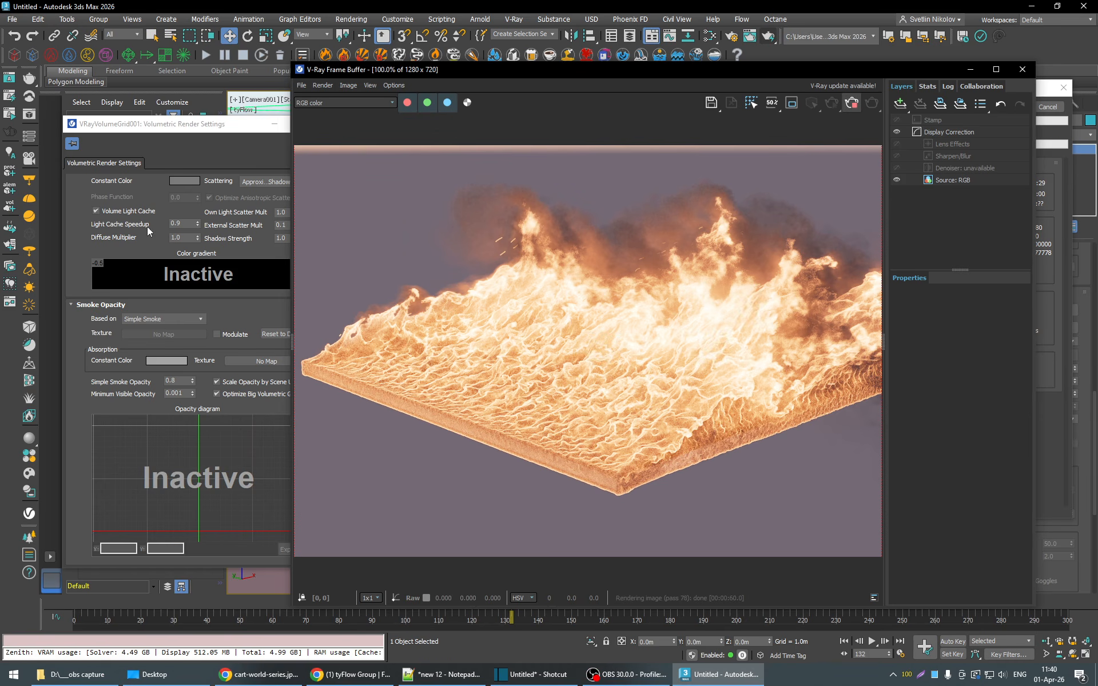
- Disable Volume Light Cache in the Smoke Color settings and start a new test render of frame 132
left_click(74, 243)
scroll(83, 245, "up", 2)
left_click(96, 245)
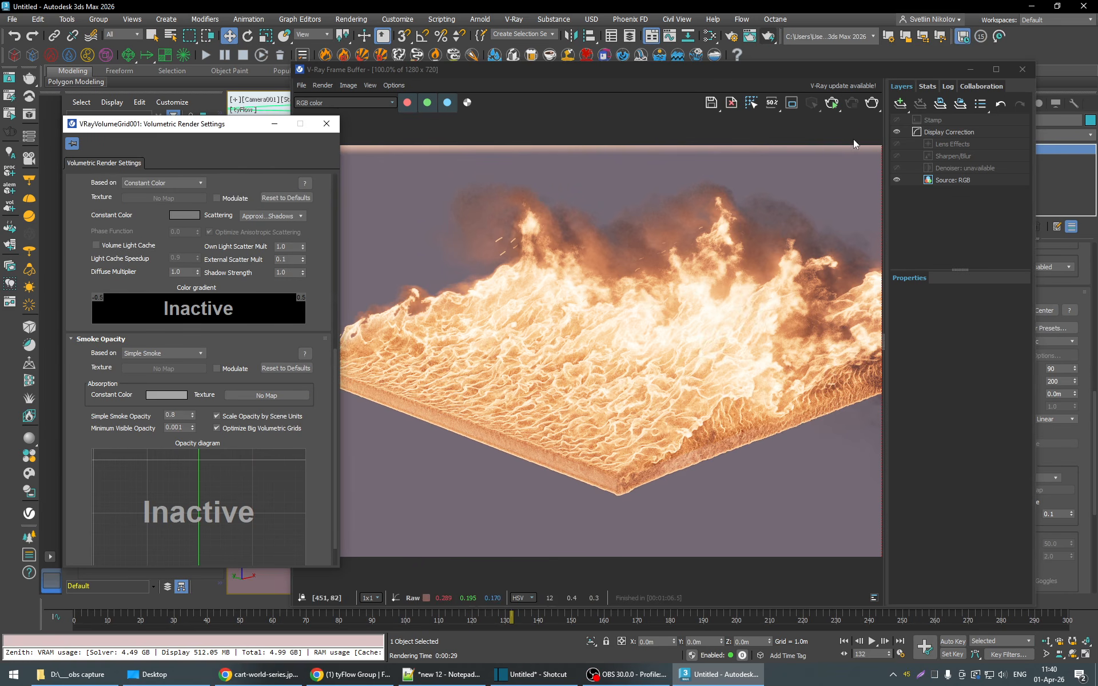
left_click(871, 104)
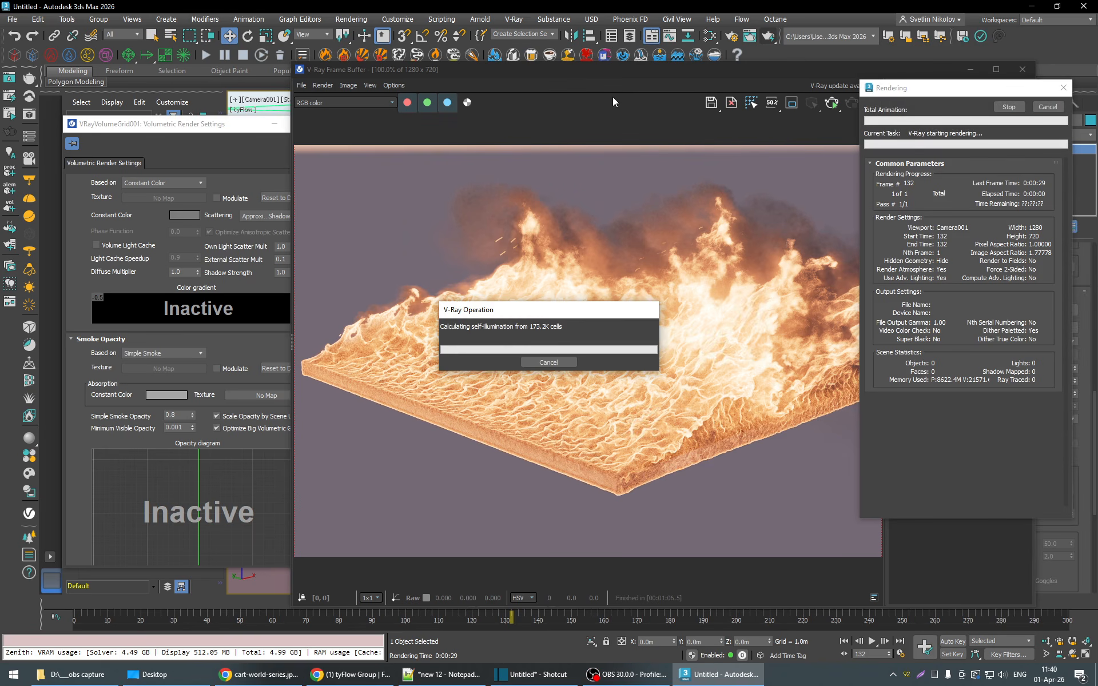